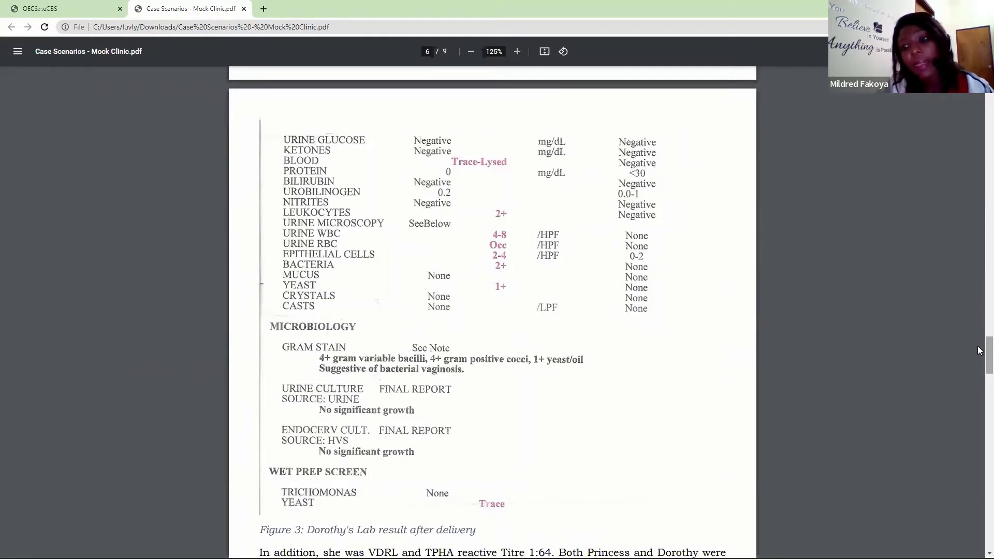
# - Switch from the case scenarios PDF to the eCBS system and open the list of HIV care referrals
pyautogui.scroll(-4, 979, 378)
pyautogui.scroll(-2, 979, 383)
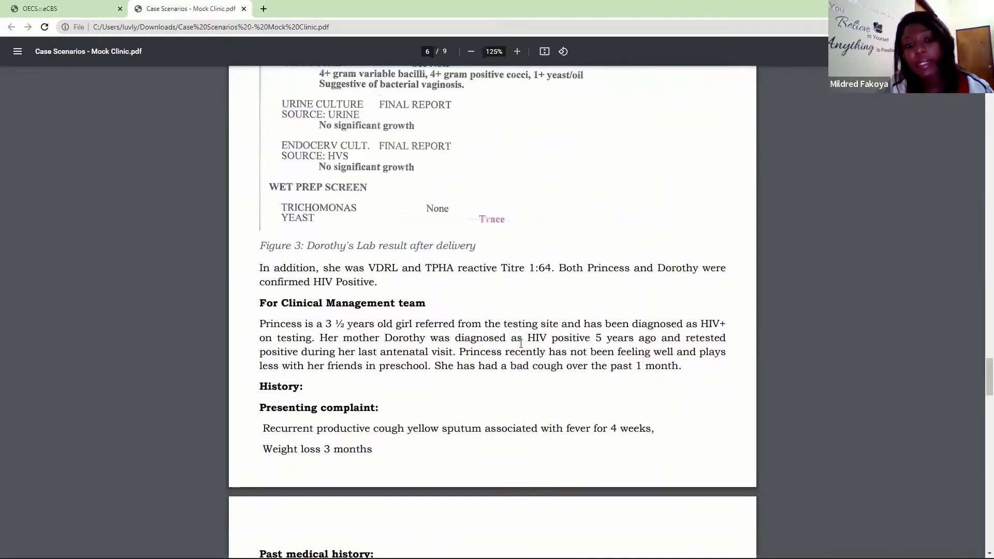
pyautogui.click(85, 6)
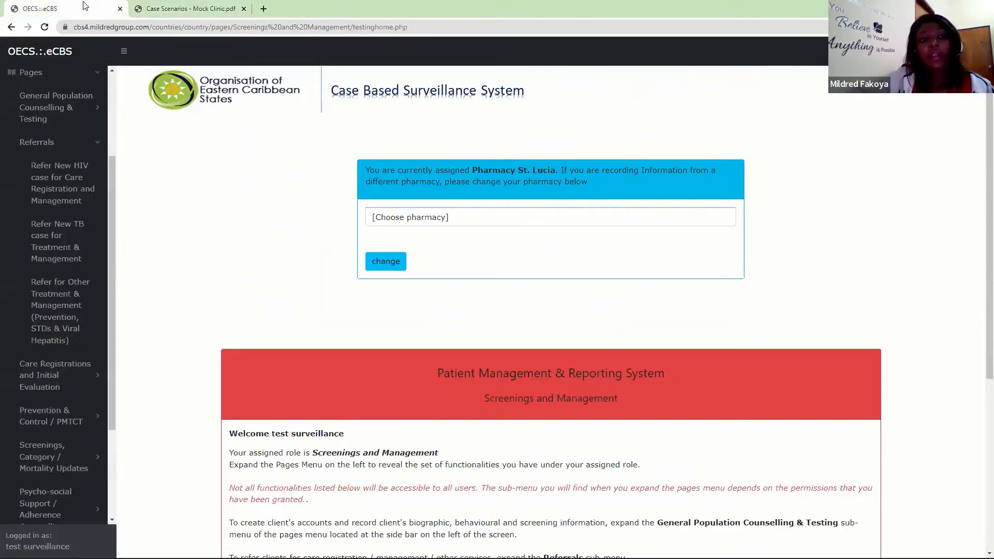
pyautogui.click(81, 143)
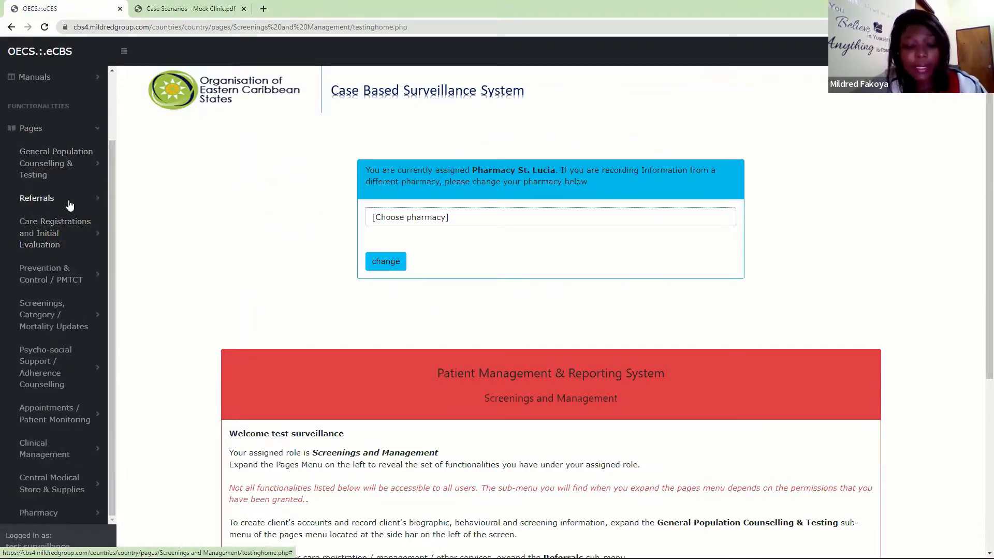
pyautogui.click(45, 247)
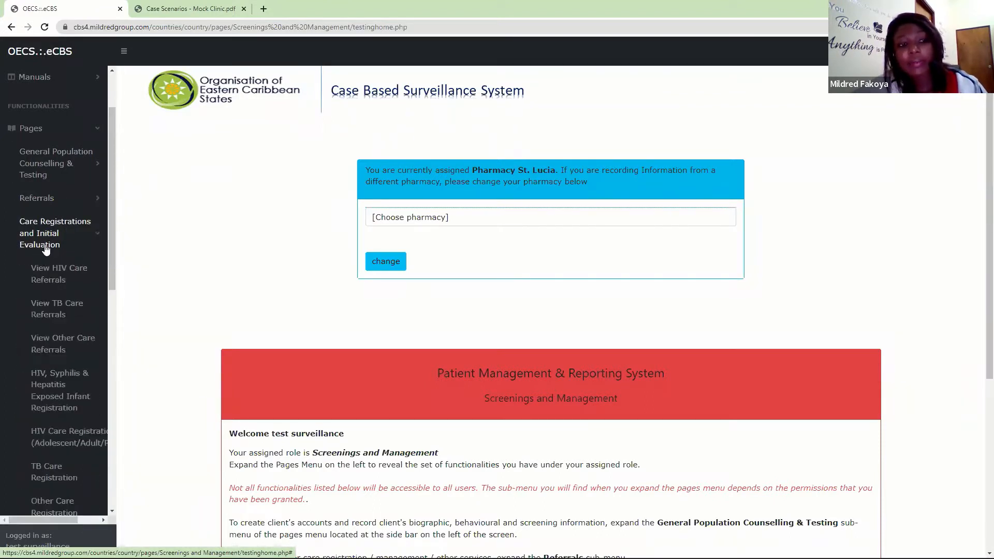
pyautogui.click(46, 282)
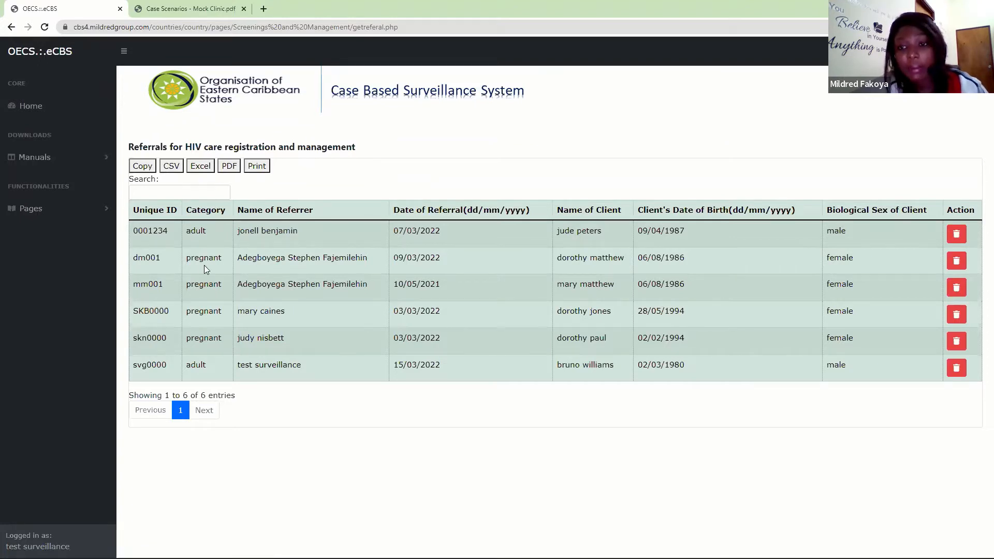
# - Open the list of TB care referrals under Care Registrations and Initial Evaluation
pyautogui.click(92, 210)
pyautogui.click(72, 298)
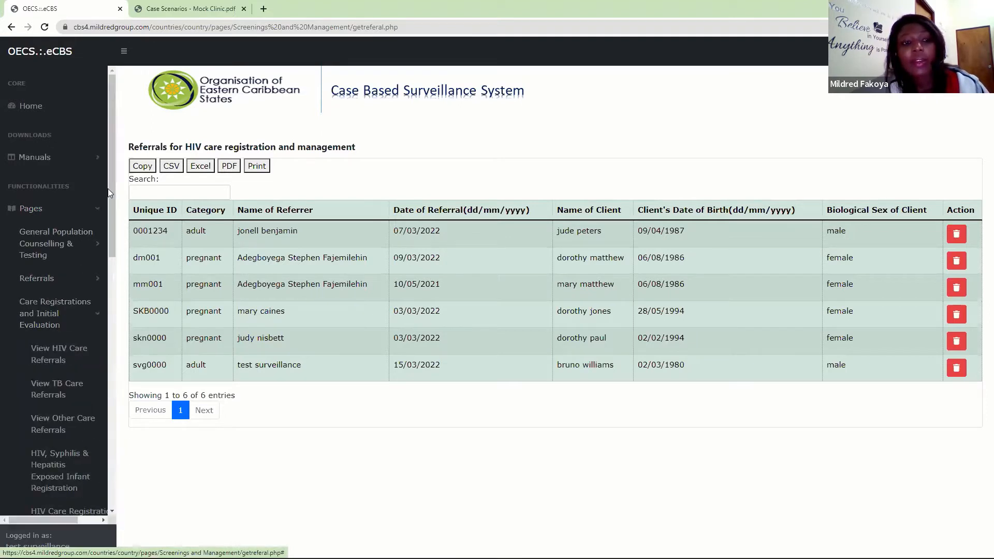
pyautogui.scroll(-5, 111, 208)
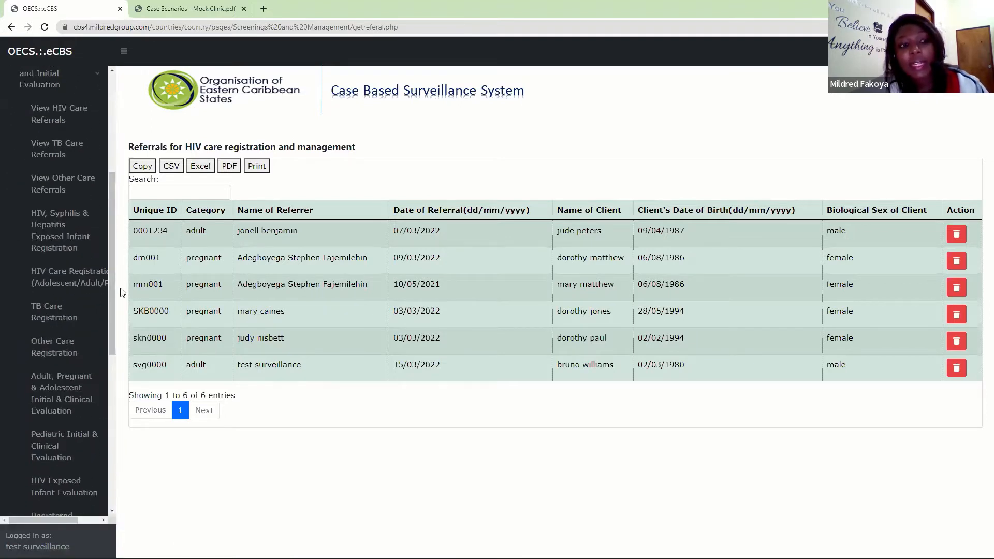
pyautogui.click(48, 158)
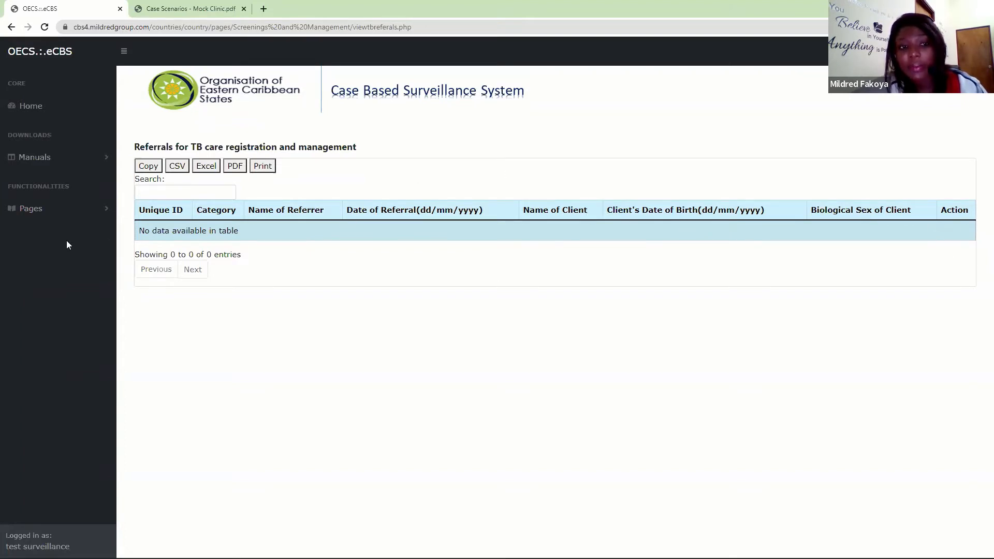
# - Open the Other Care Referrals list and copy the unique ID of the last client in the table
pyautogui.click(26, 208)
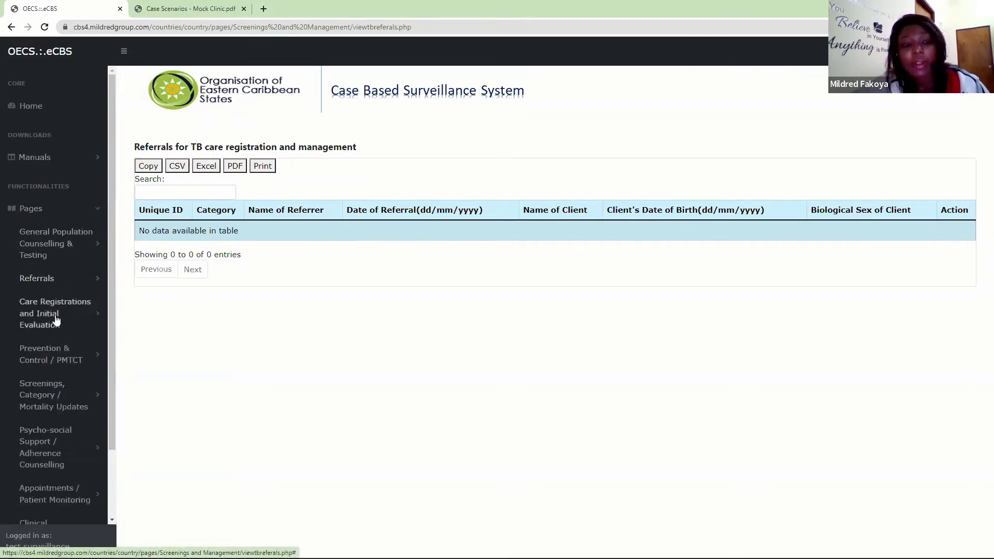
pyautogui.click(56, 318)
pyautogui.click(47, 423)
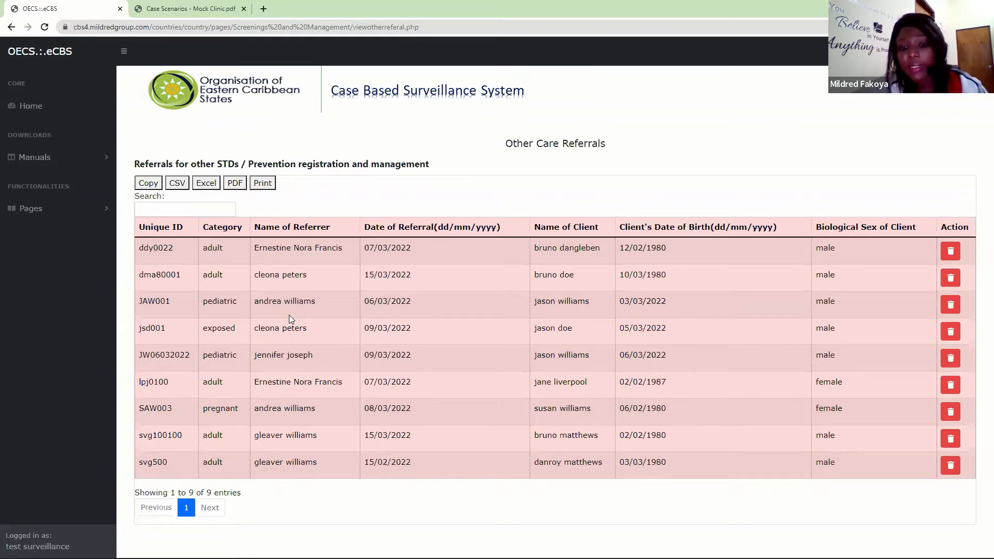
pyautogui.moveTo(170, 463); pyautogui.dragTo(143, 462)
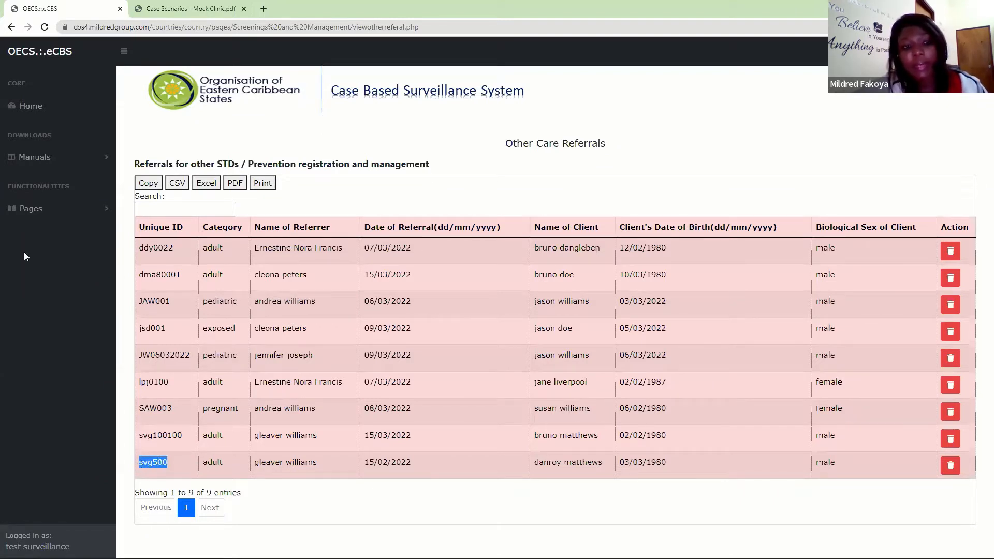
# - Open Other Care Registration and get the registration form for the client using the copied unique ID
pyautogui.click(41, 210)
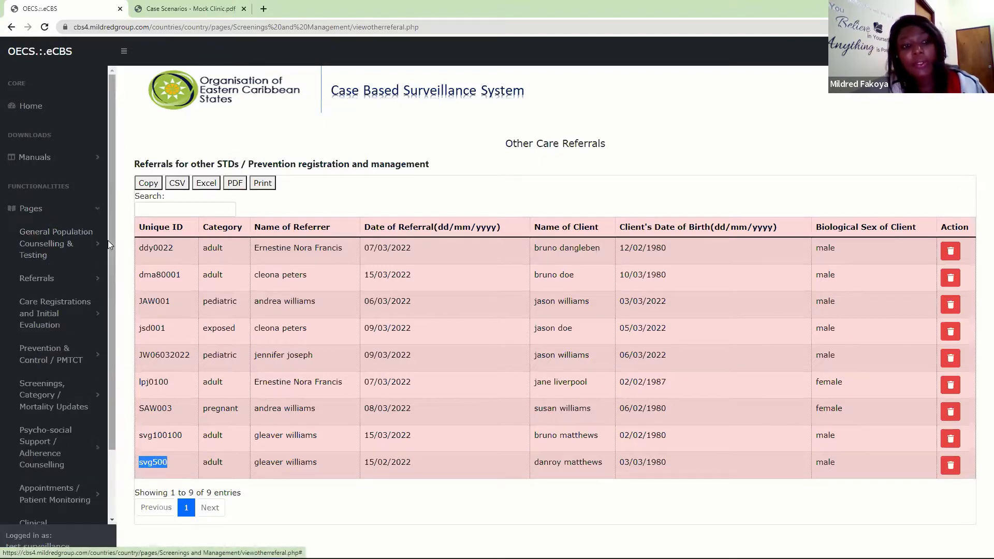
pyautogui.scroll(-1, 108, 248)
pyautogui.click(101, 259)
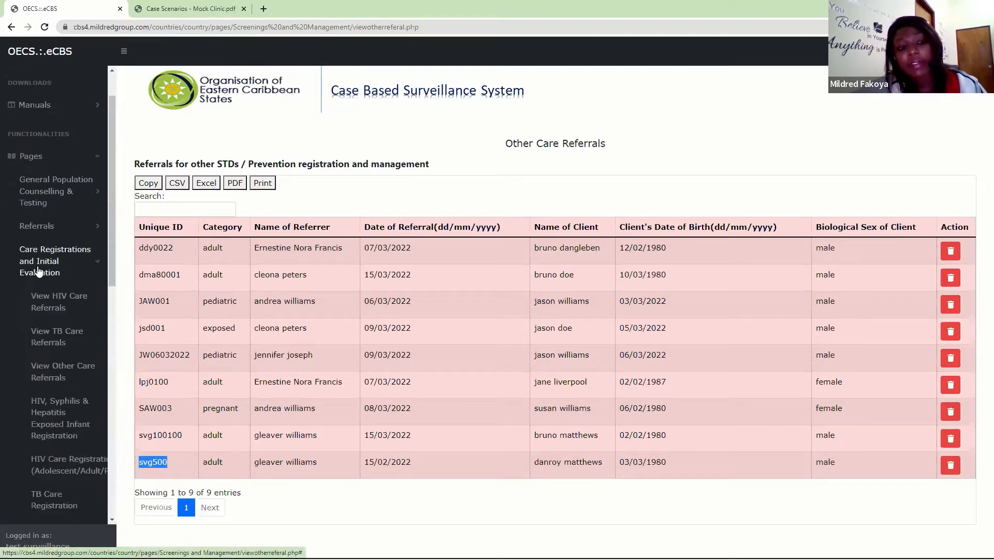
pyautogui.moveTo(110, 227); pyautogui.dragTo(121, 308)
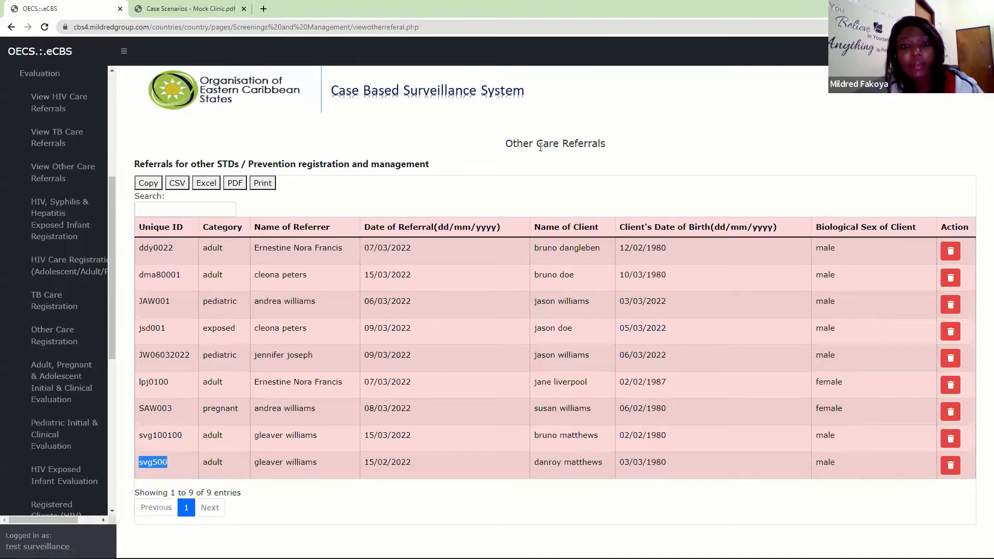
pyautogui.click(54, 342)
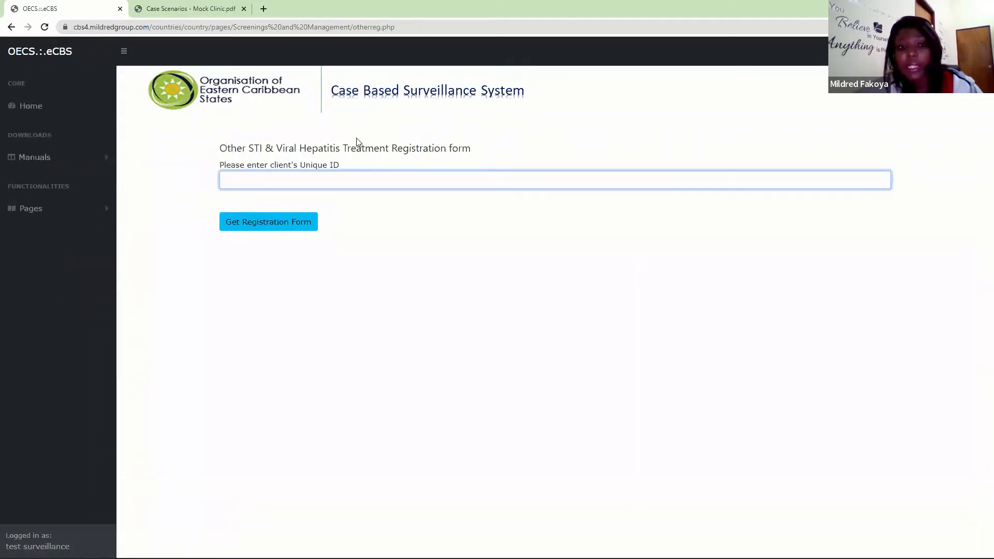
pyautogui.write('svg500')
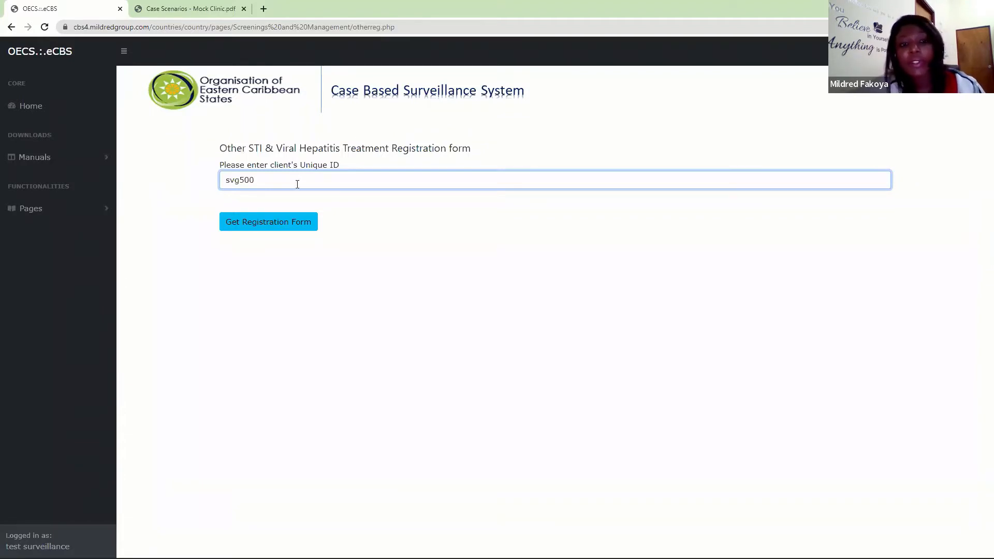
pyautogui.click(283, 221)
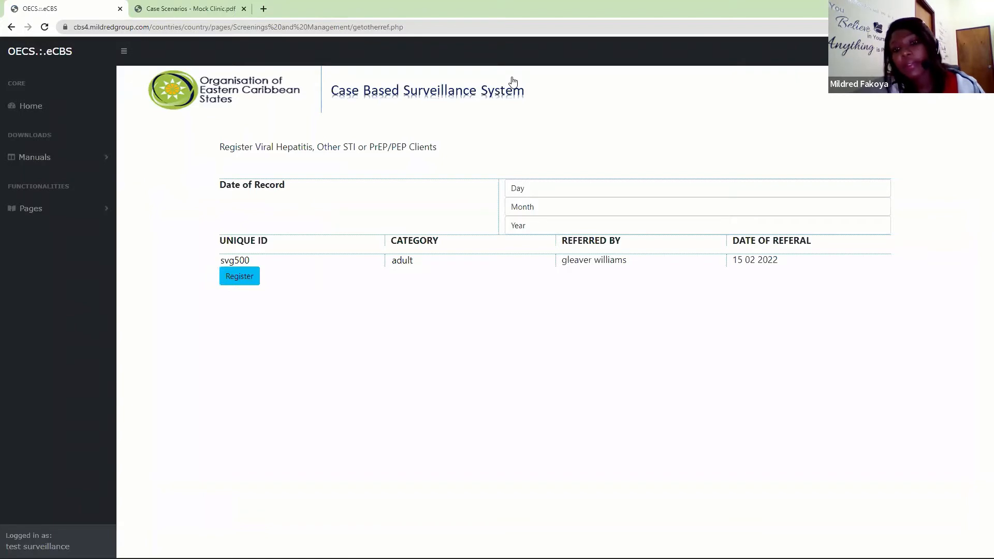
# - Set the date of record to 15 March 2022, register the client and save the information
pyautogui.click(519, 189)
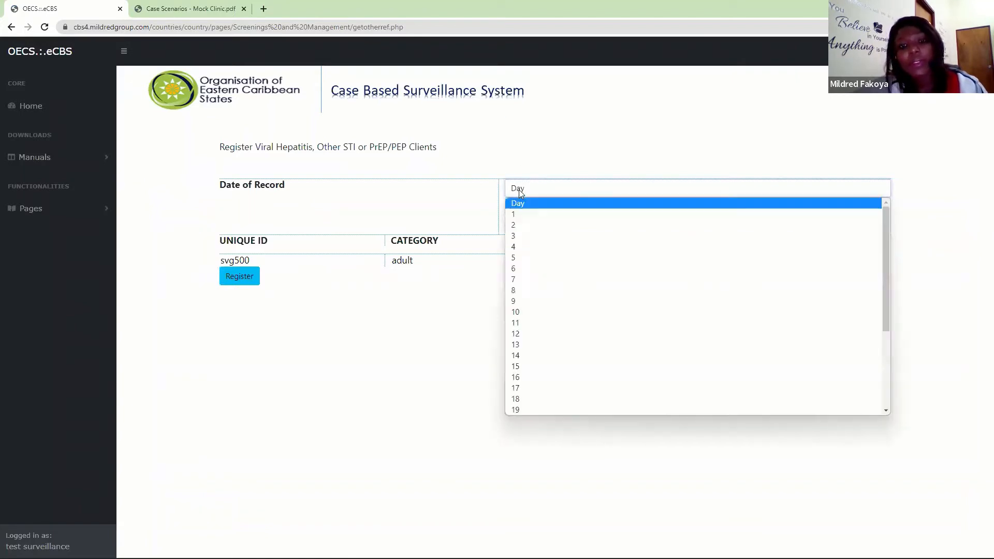
pyautogui.click(523, 370)
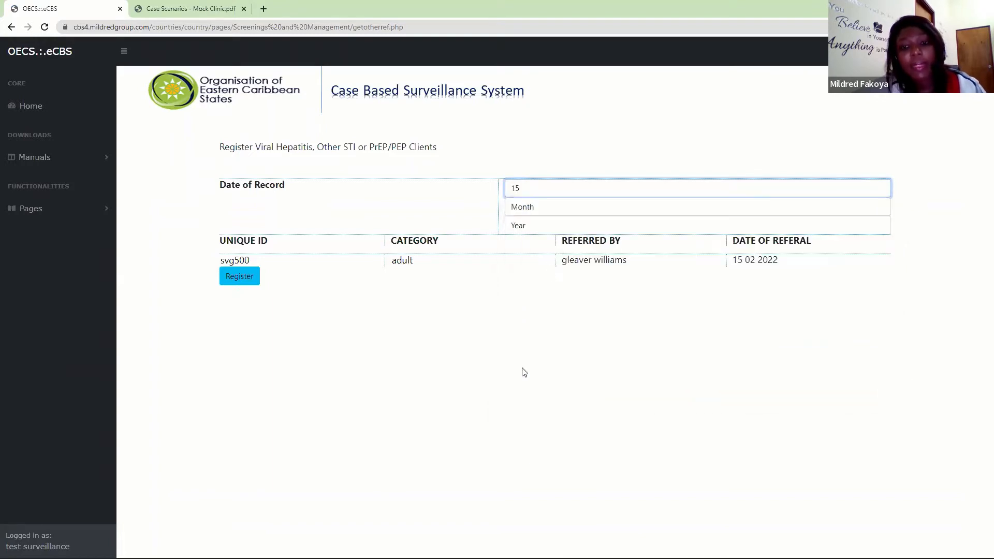
pyautogui.click(532, 212)
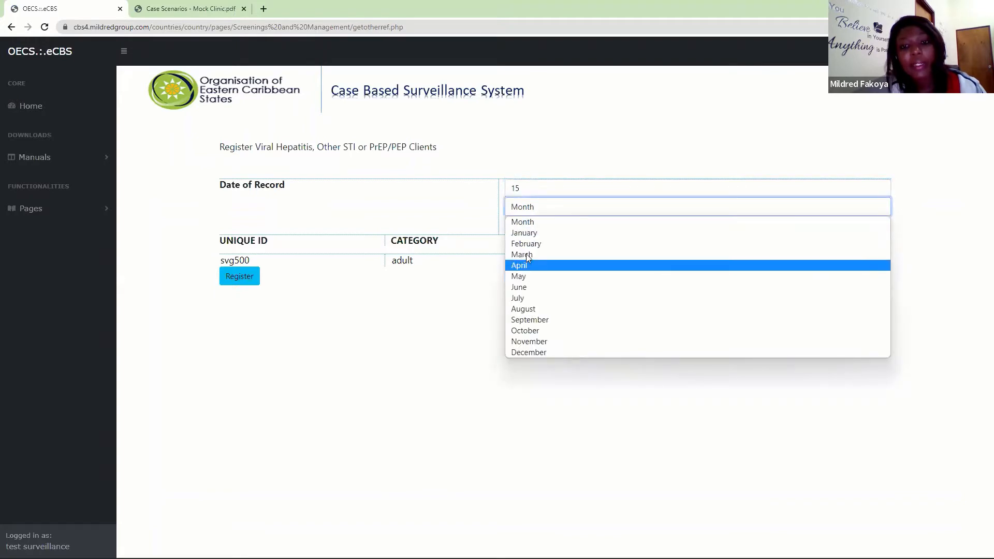
pyautogui.click(527, 255)
pyautogui.click(523, 226)
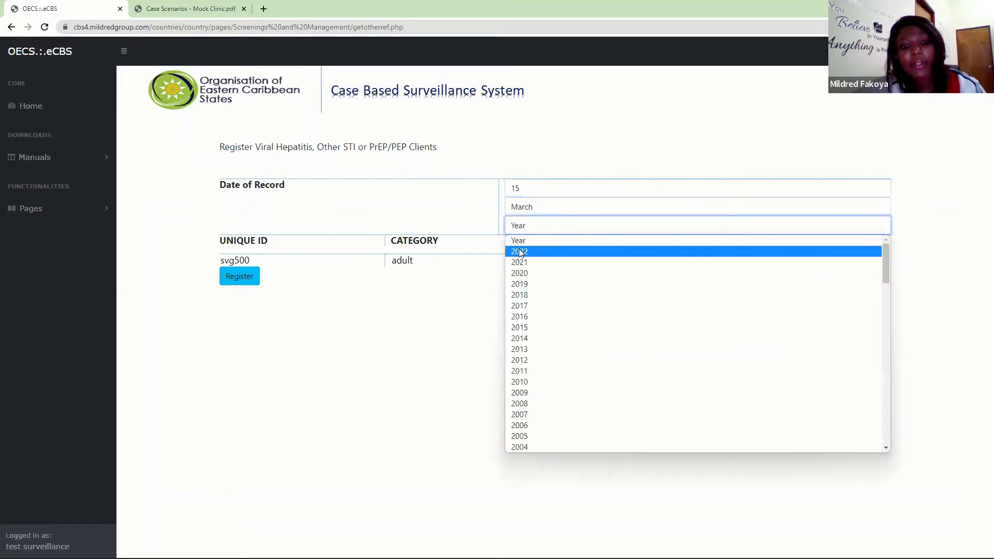
pyautogui.click(522, 251)
pyautogui.click(241, 277)
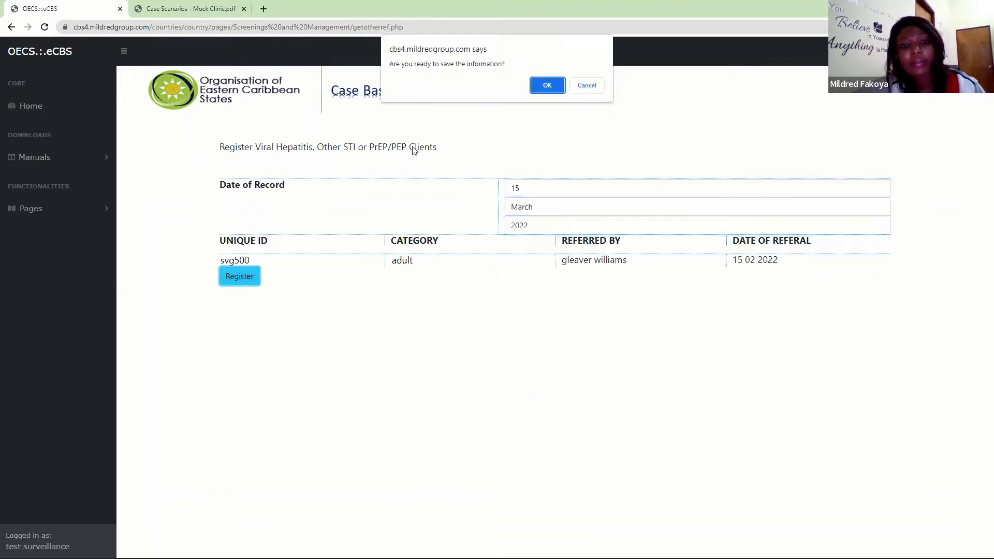
pyautogui.click(551, 93)
pyautogui.click(587, 85)
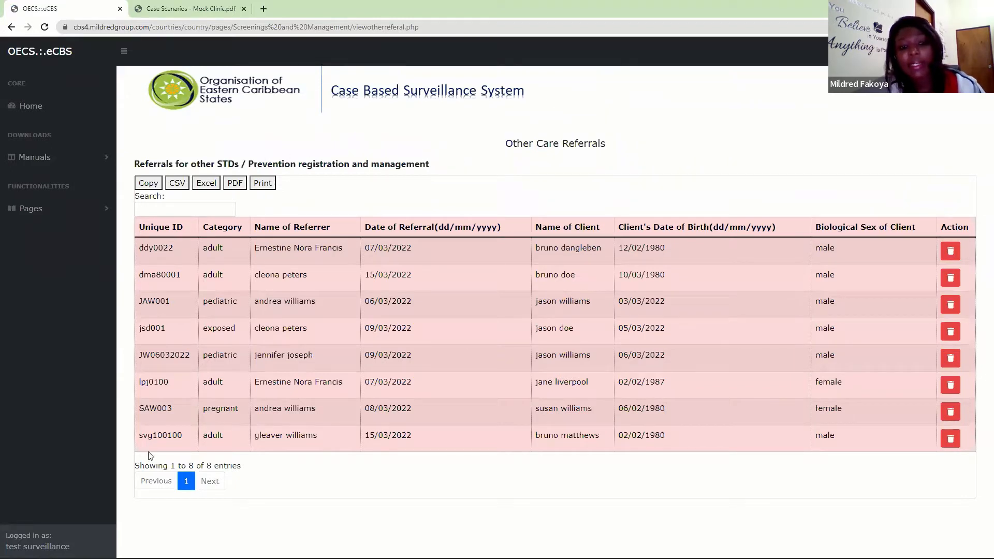
# - Open the Registered Clients (others) list and highlight the newly registered client's row in the adult, pregnant and adolescent table
pyautogui.moveTo(170, 557)
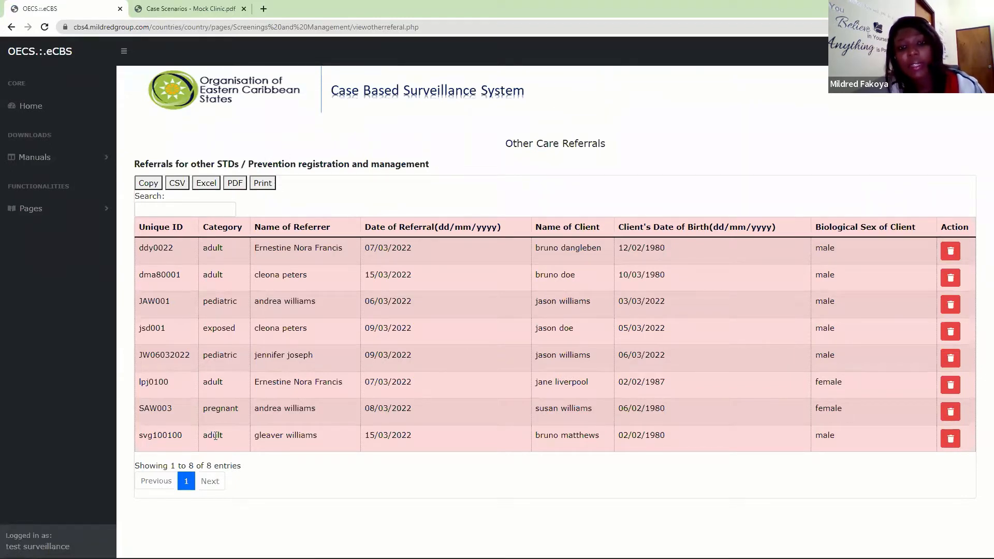
pyautogui.click(73, 209)
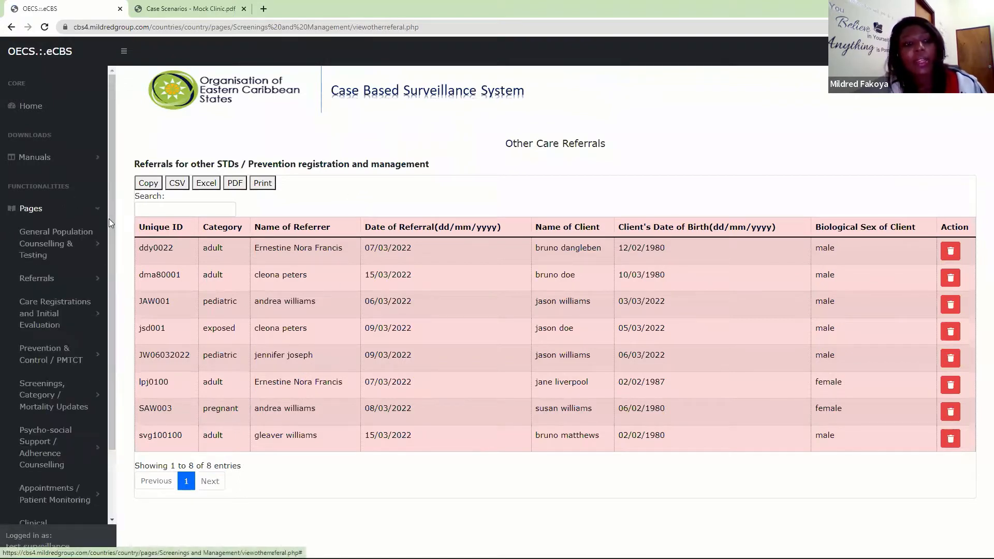
pyautogui.scroll(-2, 109, 245)
pyautogui.click(54, 247)
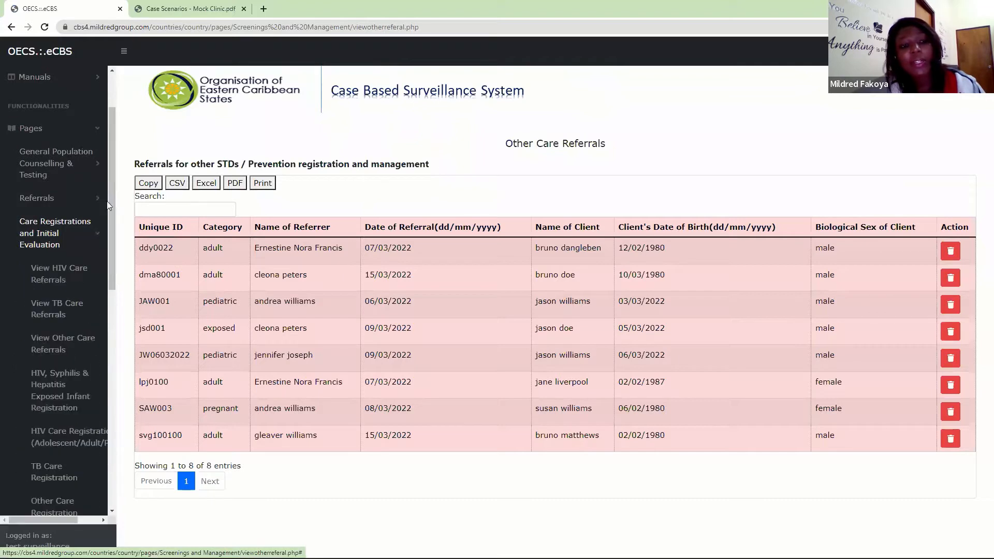
pyautogui.moveTo(112, 196); pyautogui.dragTo(125, 343)
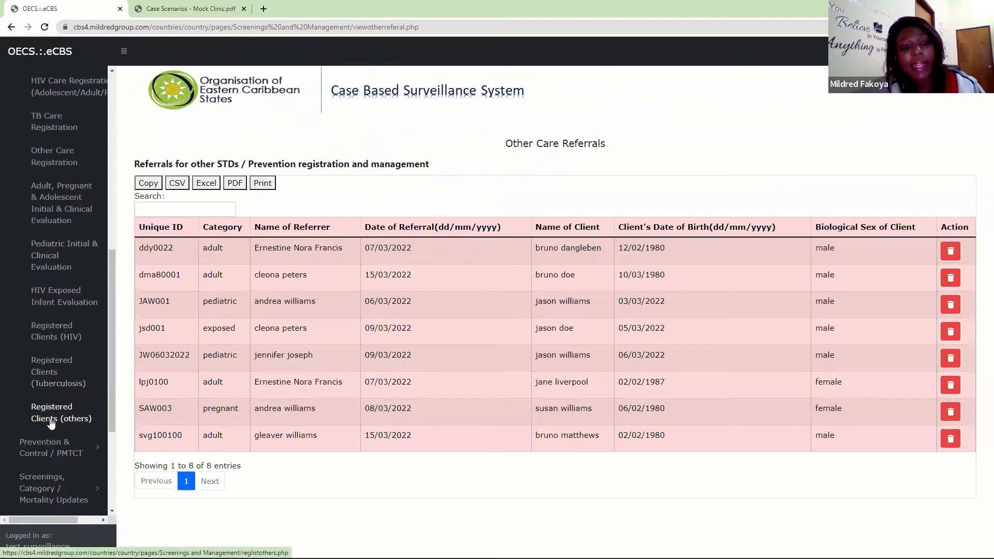
pyautogui.click(55, 422)
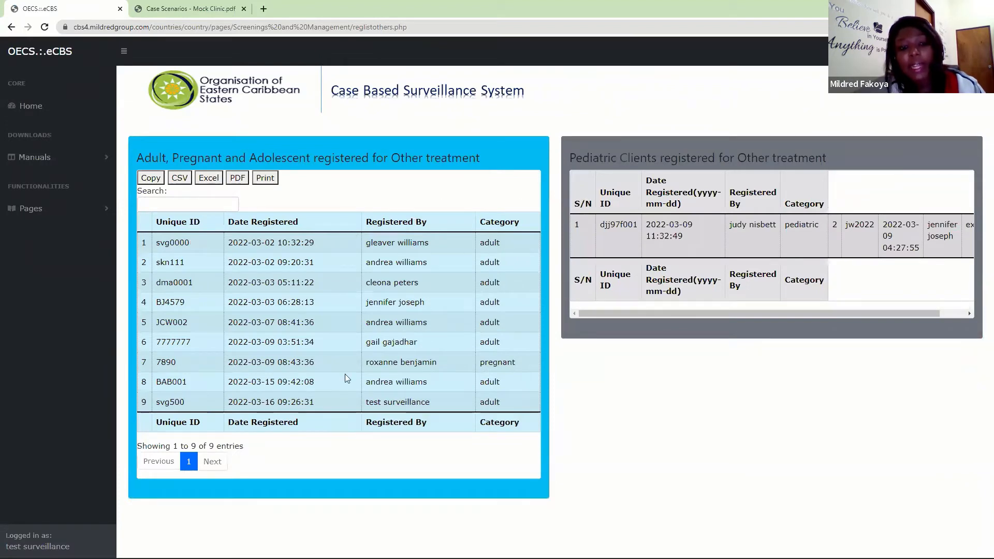
pyautogui.moveTo(156, 405); pyautogui.dragTo(425, 386)
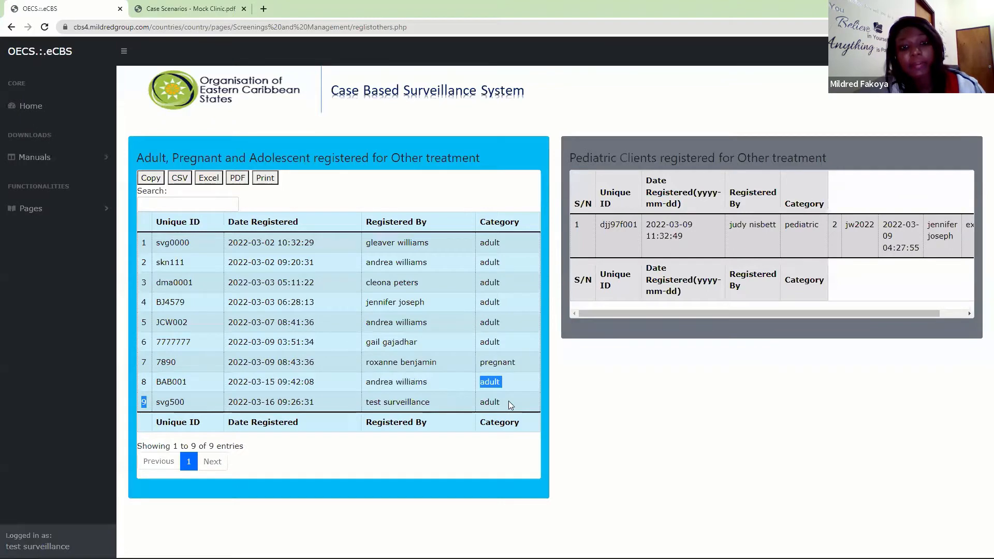
pyautogui.moveTo(508, 400); pyautogui.dragTo(509, 400)
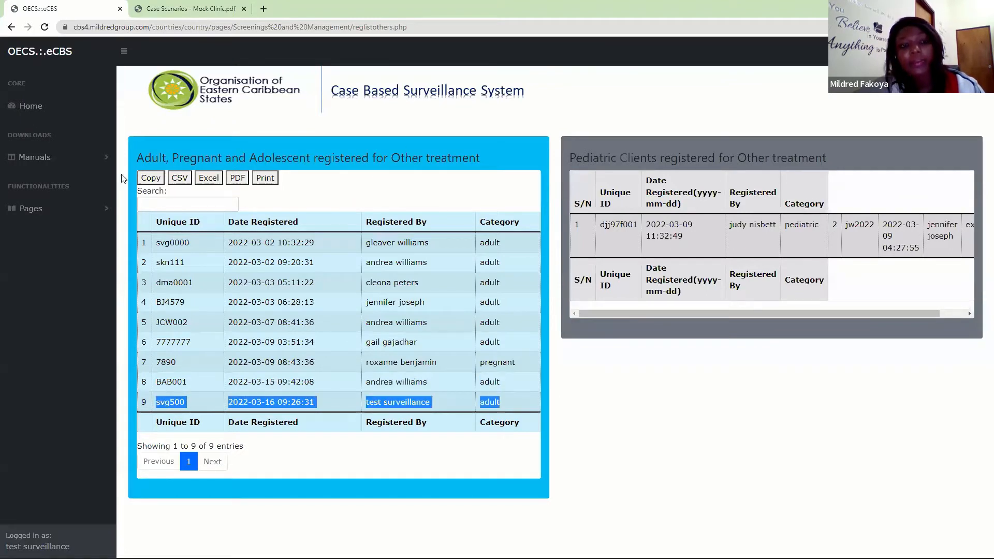
# - Open the Other Care Card under Clinical Management and retrieve the registered client's card using the copied unique ID
pyautogui.click(89, 211)
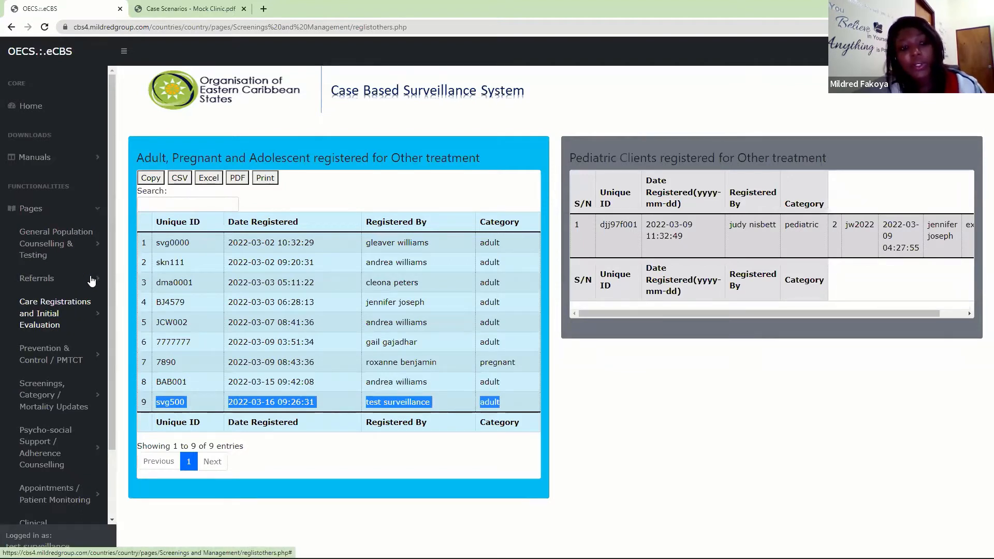
pyautogui.moveTo(108, 215); pyautogui.dragTo(111, 332)
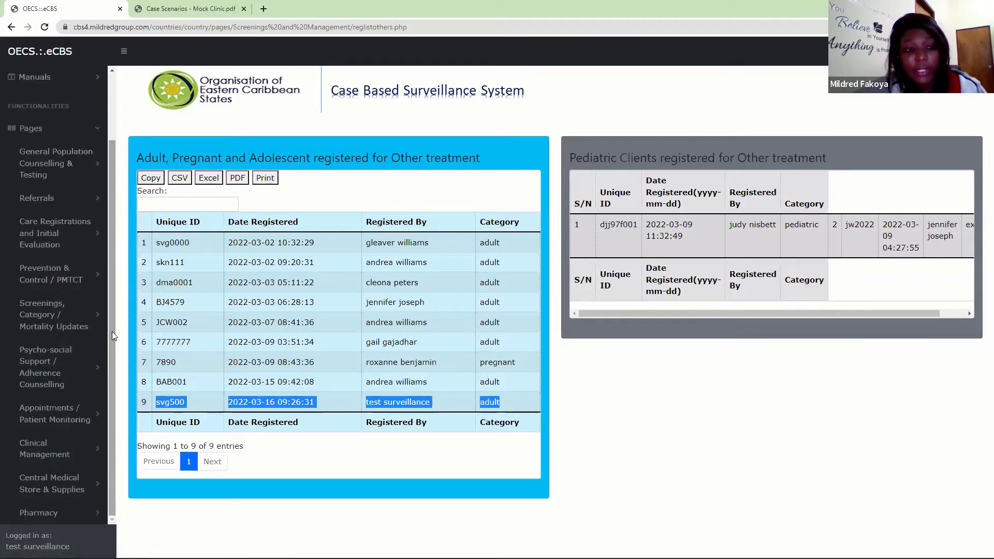
pyautogui.click(43, 450)
pyautogui.moveTo(112, 283); pyautogui.dragTo(109, 377)
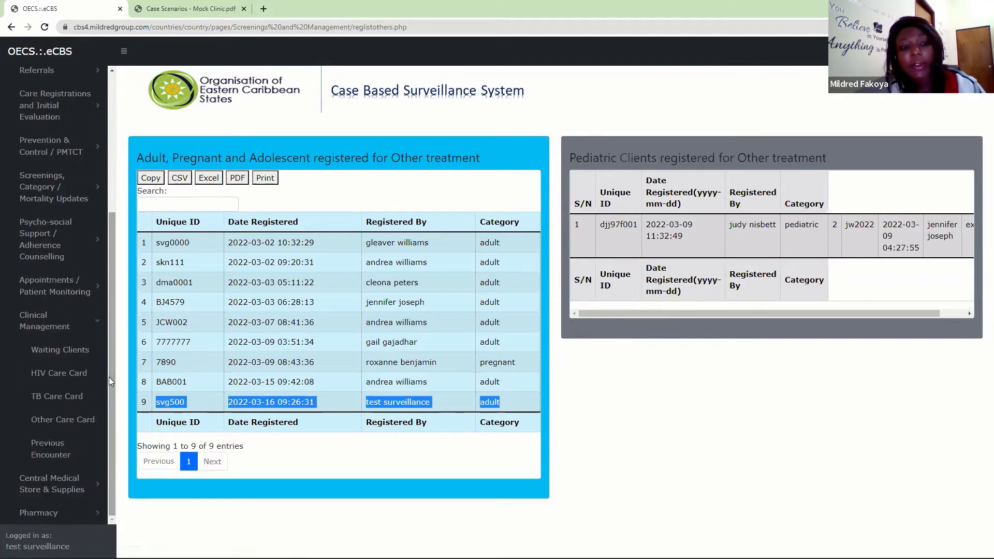
pyautogui.click(73, 426)
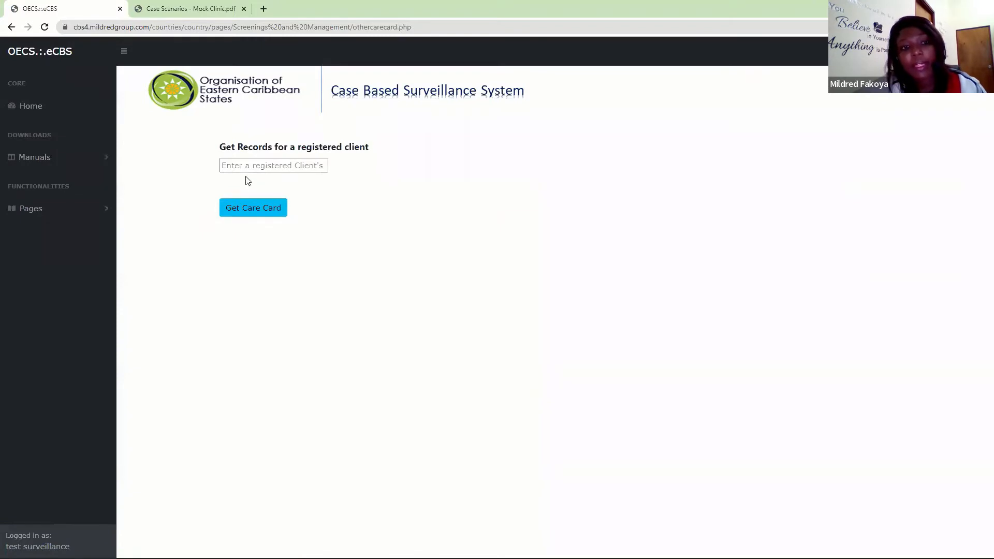
pyautogui.click(247, 167)
pyautogui.hotkey('ctrl', 'v')
pyautogui.click(235, 207)
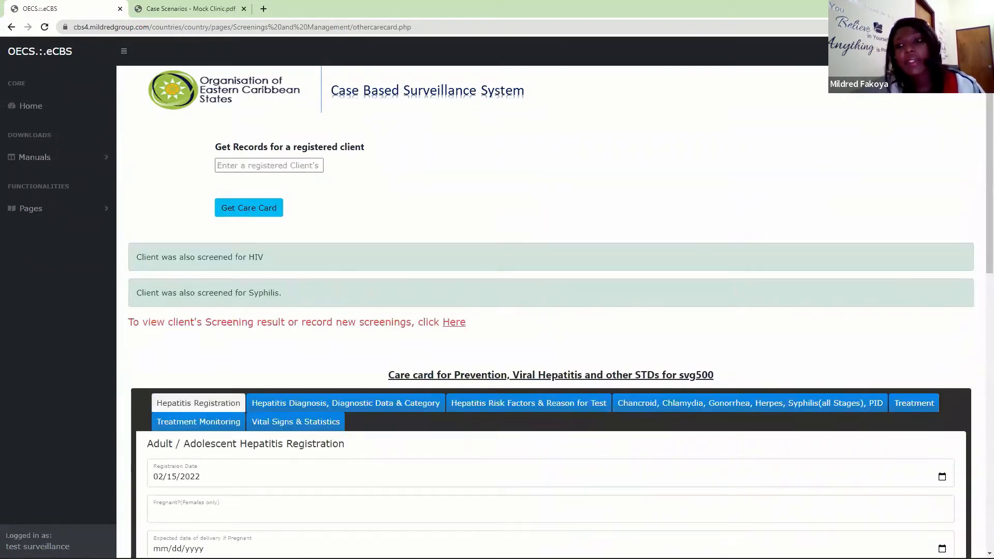
# - Review the Hepatitis Registration details on the client's care card and open the Adult / Adolescent STDs Registration / Report Form
pyautogui.scroll(-4, 979, 137)
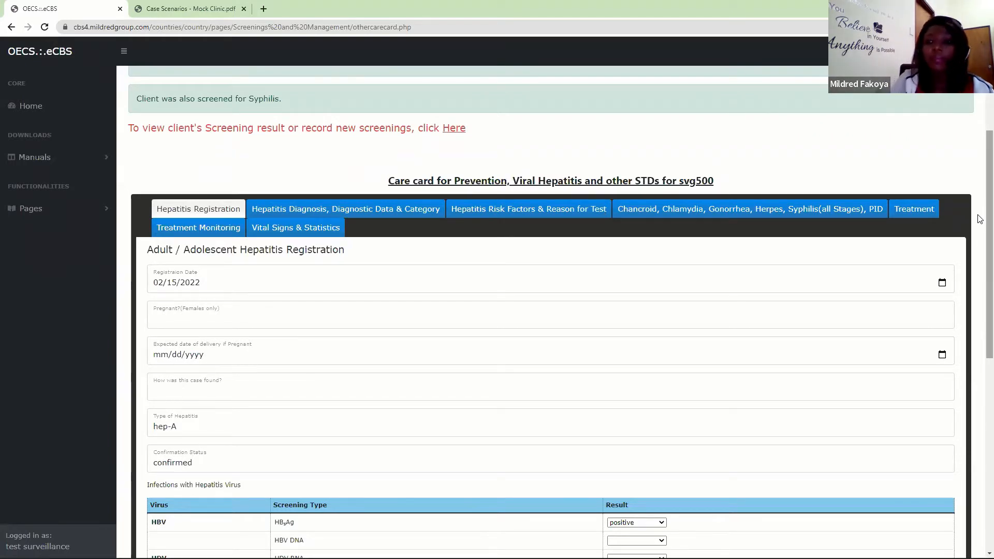
pyautogui.scroll(-3, 980, 191)
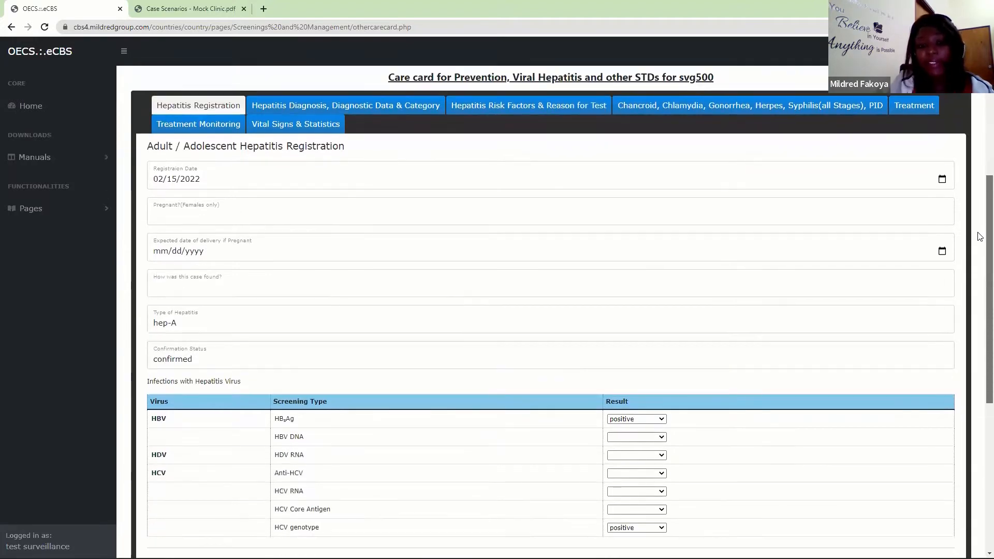
pyautogui.scroll(-2, 980, 258)
pyautogui.scroll(4, 979, 248)
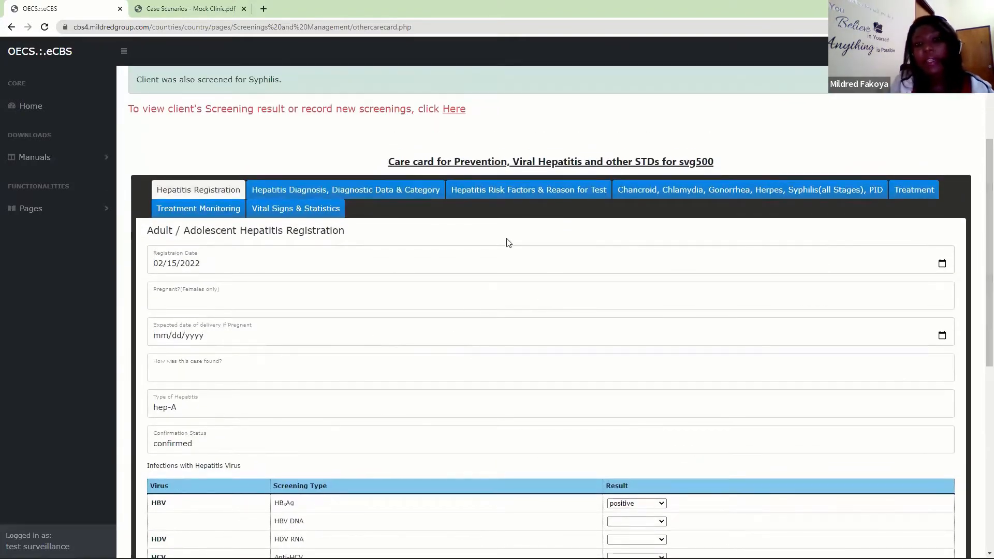
pyautogui.scroll(4, 980, 239)
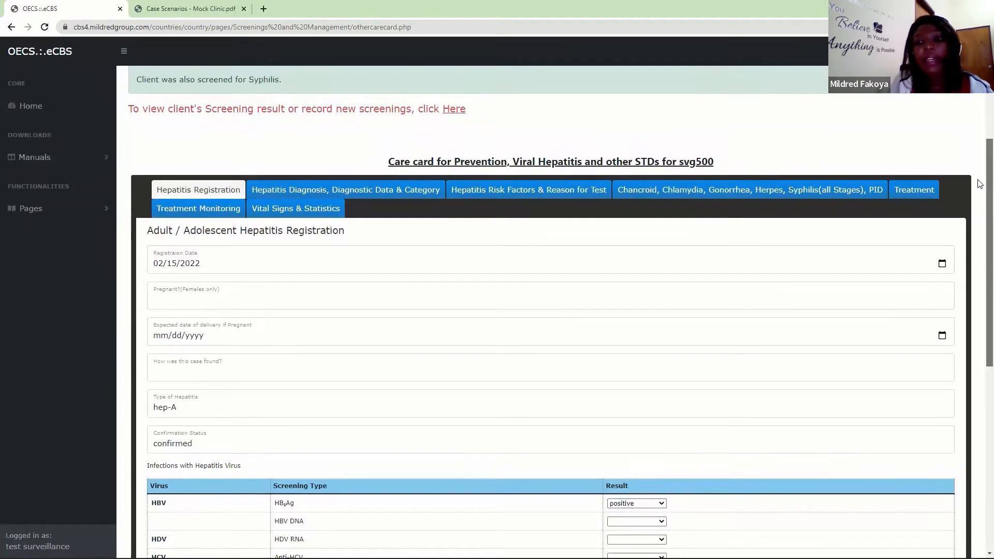
pyautogui.scroll(-3, 980, 156)
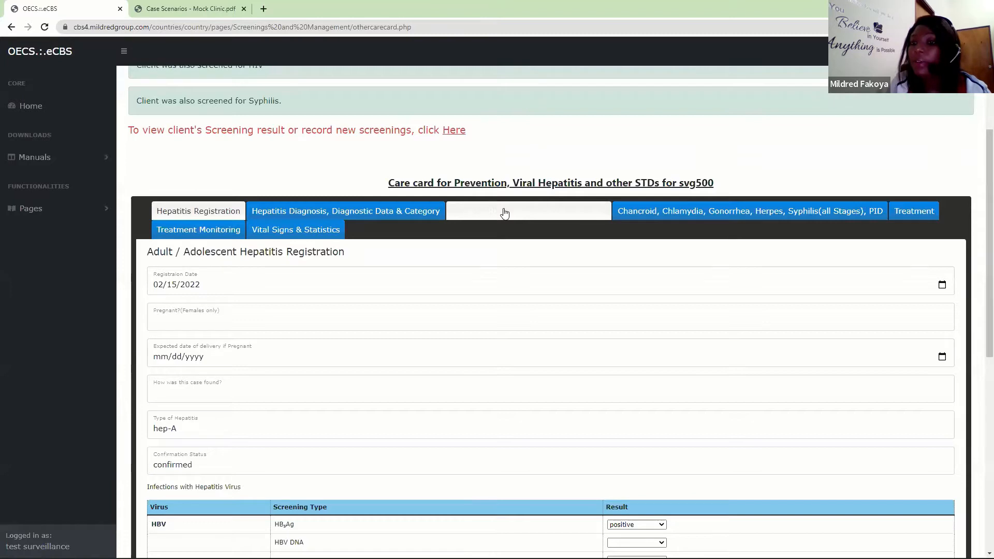
pyautogui.click(758, 213)
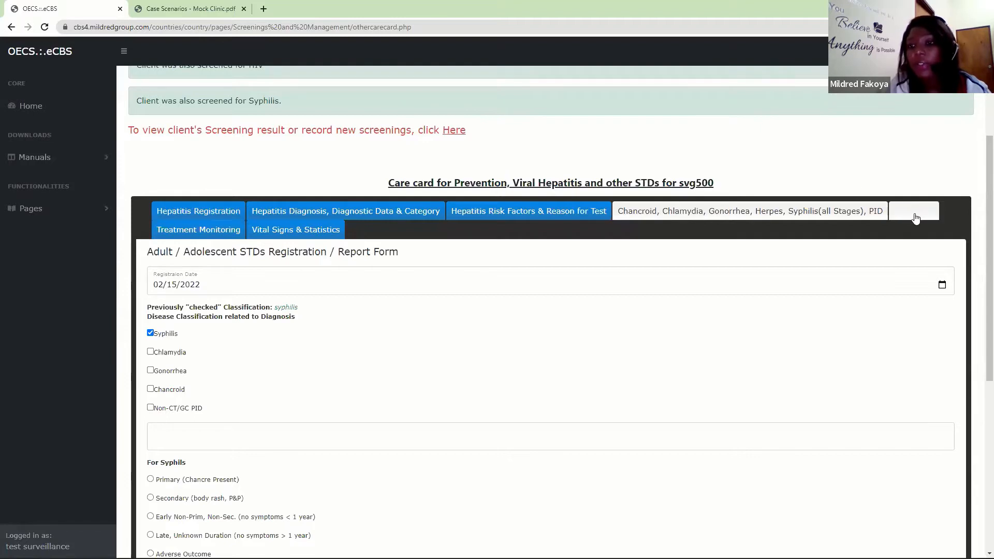
# - Open the Treatment section of the care card and inspect the drug, phase, dose, duration and note fields for a prescription
pyautogui.click(914, 213)
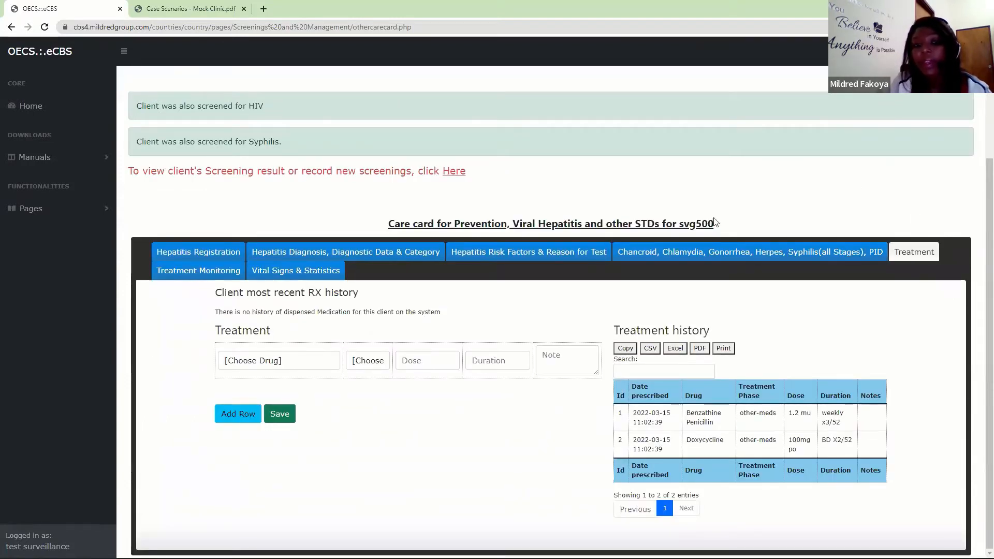
pyautogui.click(248, 363)
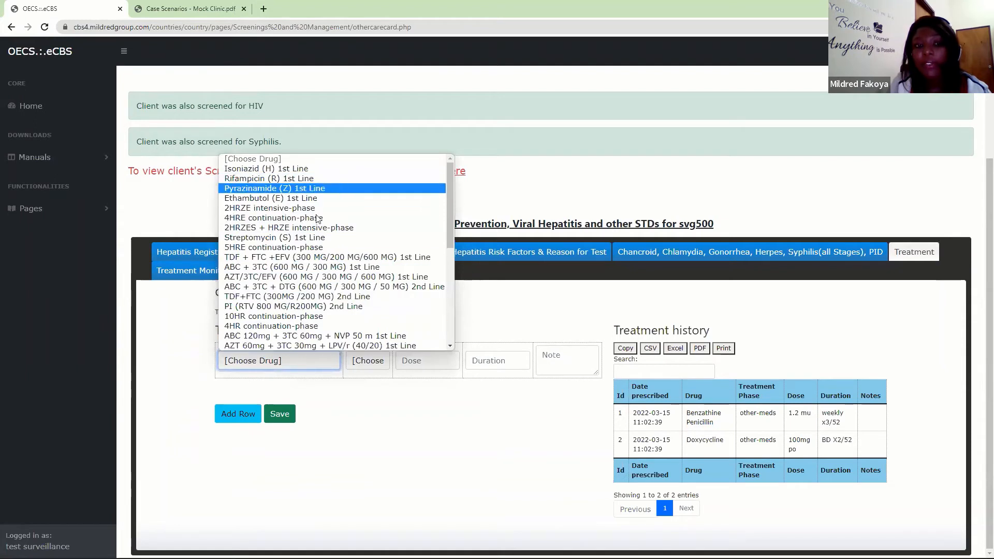
pyautogui.click(364, 363)
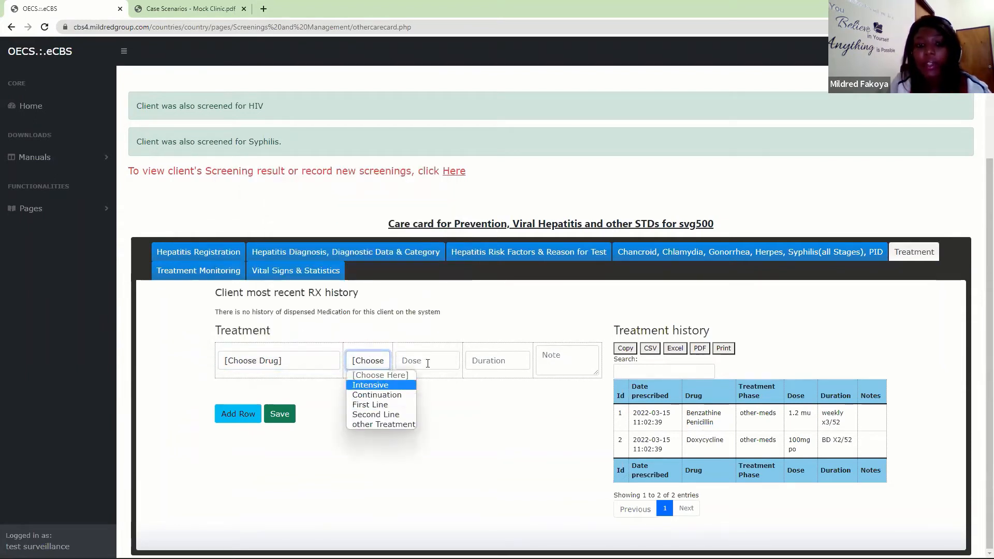
pyautogui.click(428, 361)
pyautogui.click(491, 362)
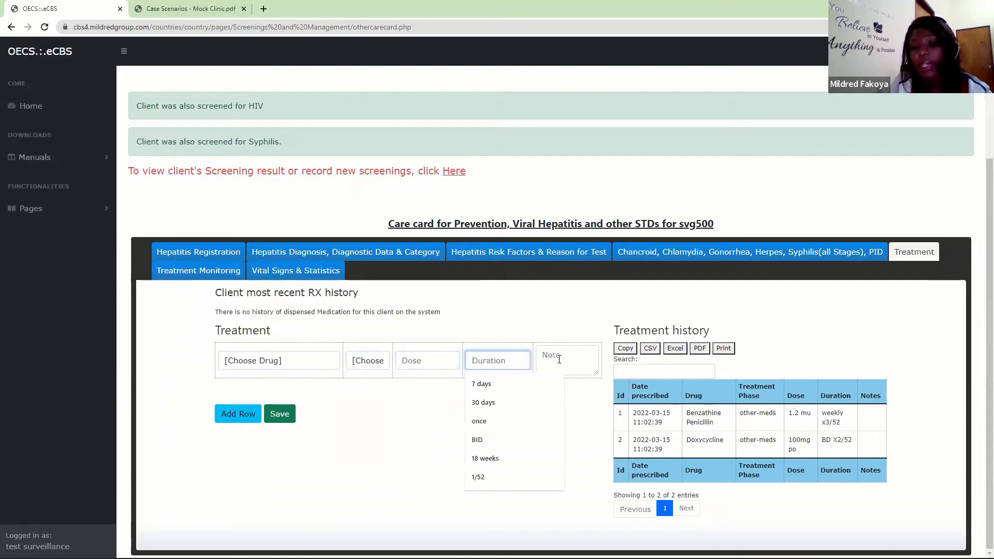
pyautogui.click(561, 359)
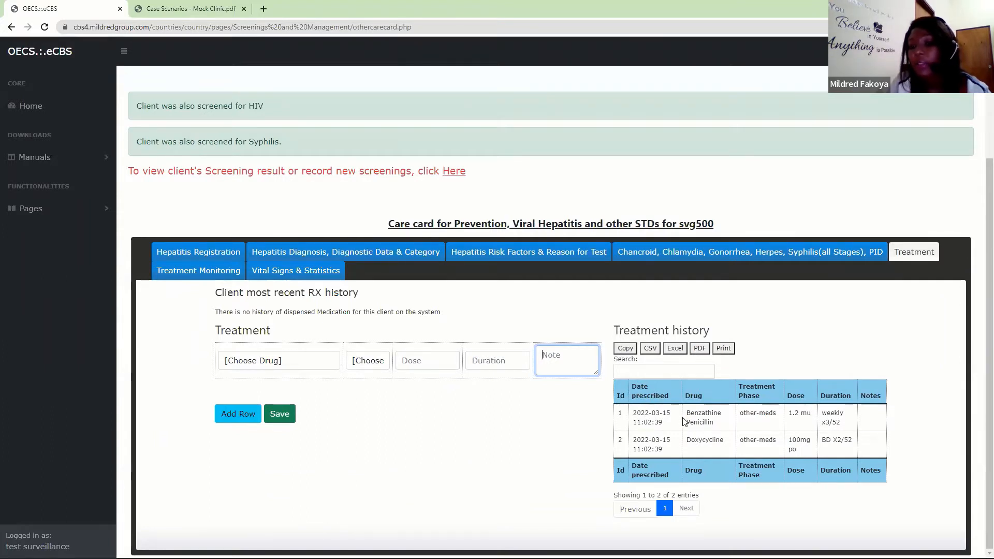
pyautogui.click(675, 87)
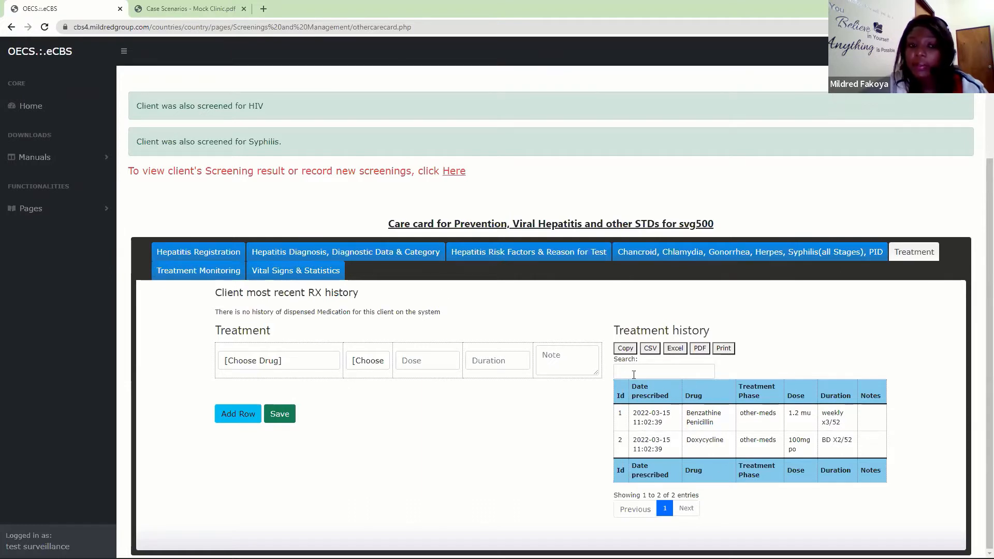
# - Inspect the evaluation type, date and result fields under Treatment Monitoring, and return through the STD form to the client's treatment history
pyautogui.click(188, 275)
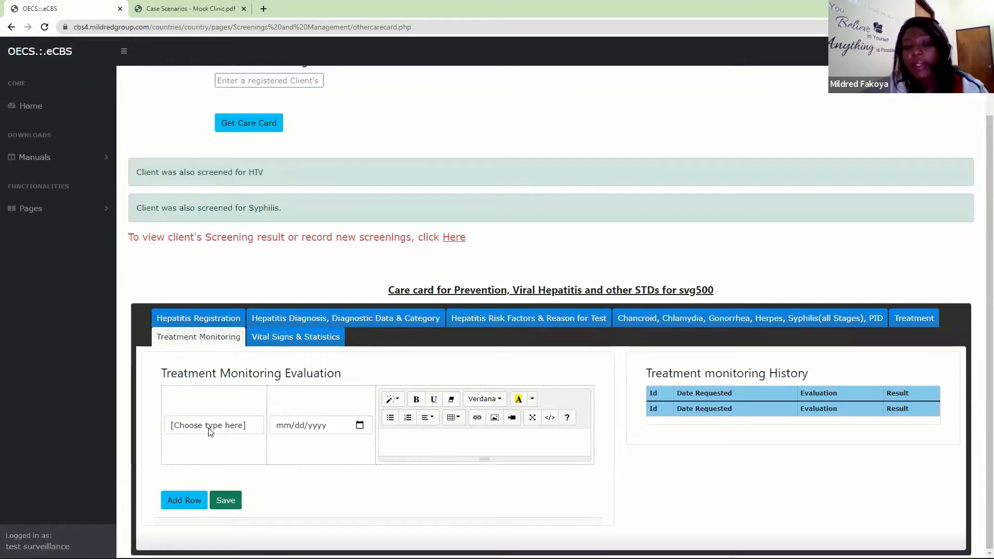
pyautogui.click(234, 423)
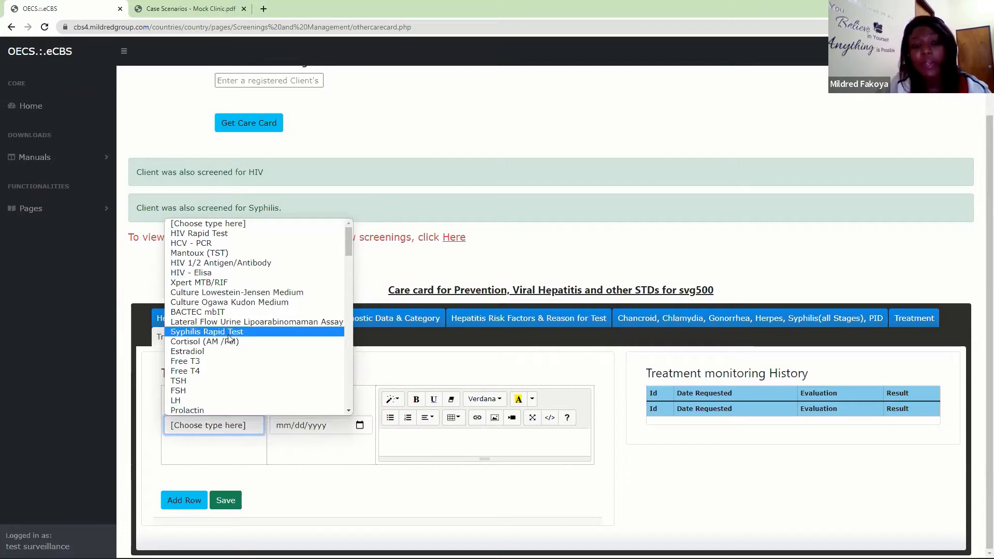
pyautogui.click(359, 425)
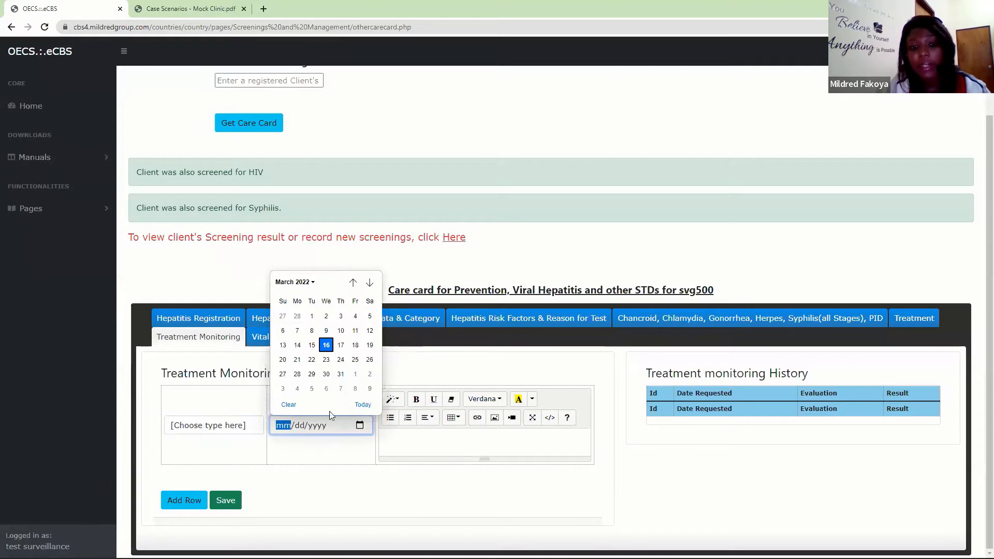
pyautogui.click(358, 425)
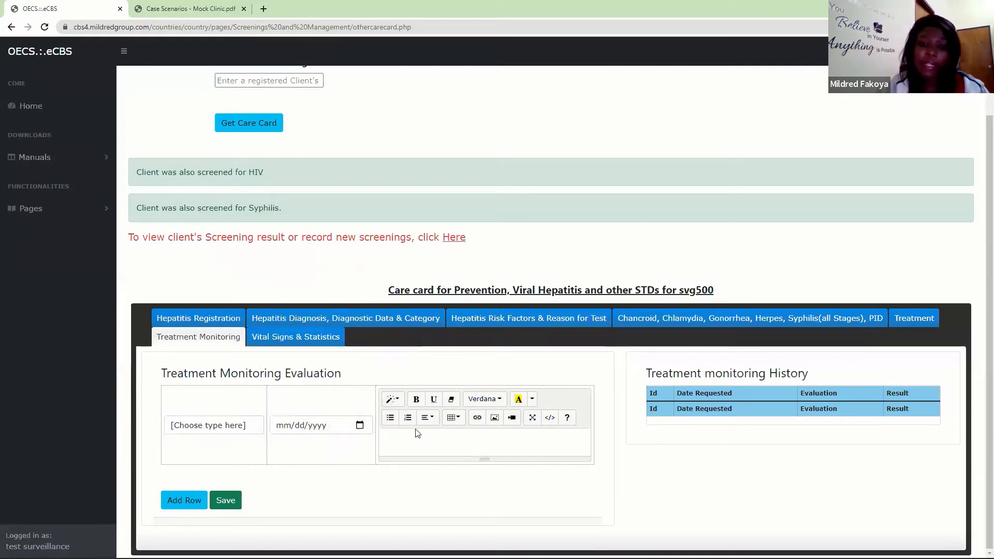
pyautogui.click(427, 445)
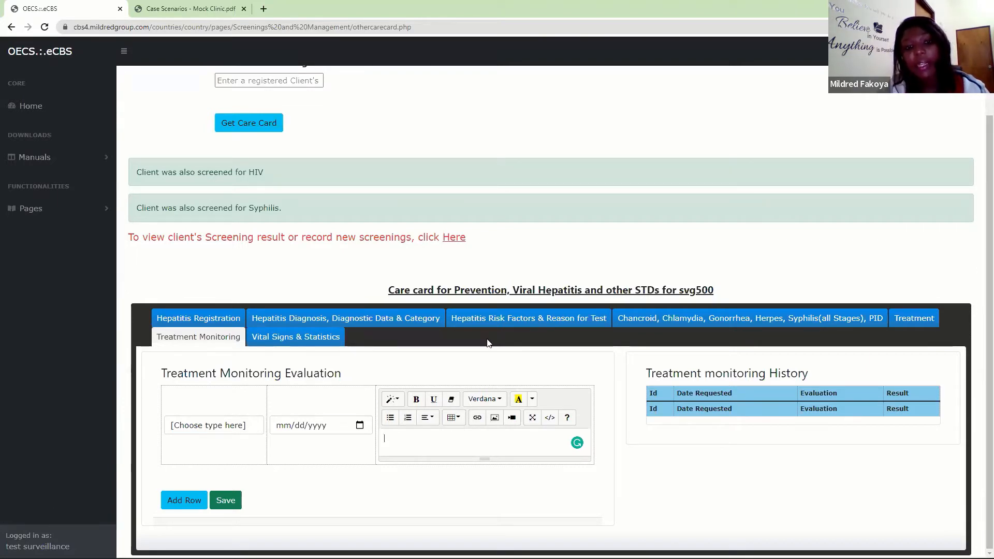
pyautogui.click(699, 325)
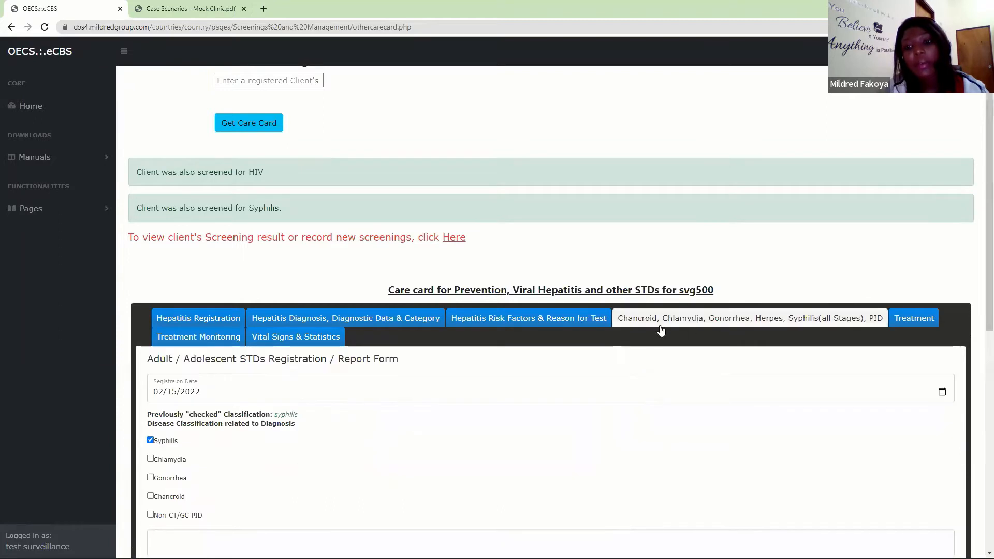
pyautogui.click(903, 317)
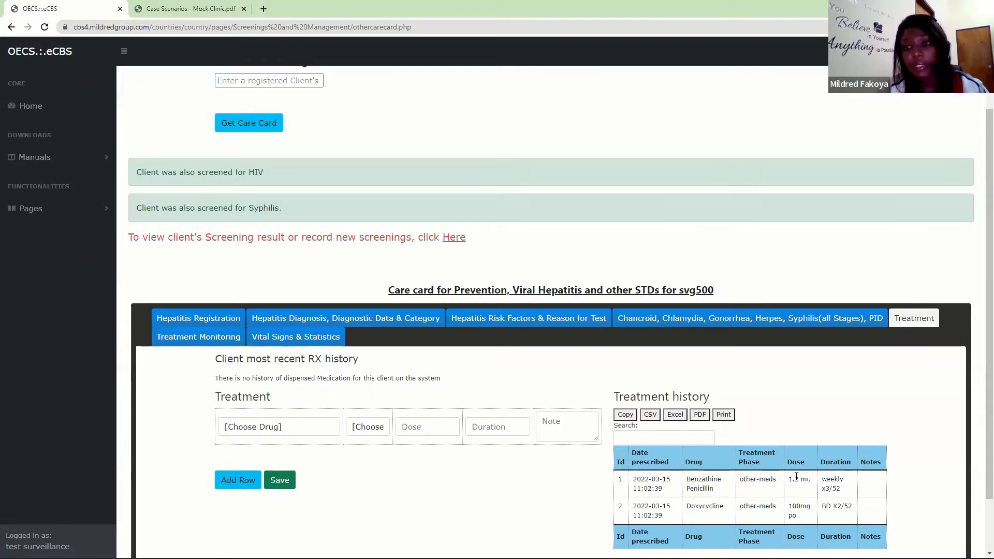
# - Examine the pages offered under Care Registrations and Initial Evaluation and under Clinical Management
pyautogui.click(32, 208)
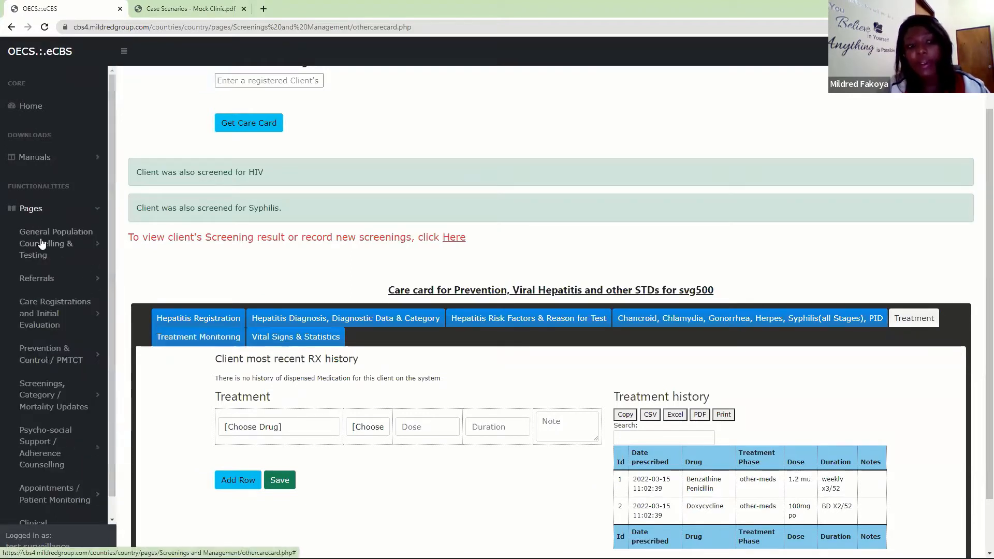
pyautogui.click(40, 316)
pyautogui.moveTo(111, 235); pyautogui.dragTo(113, 291)
pyautogui.scroll(-2, 112, 279)
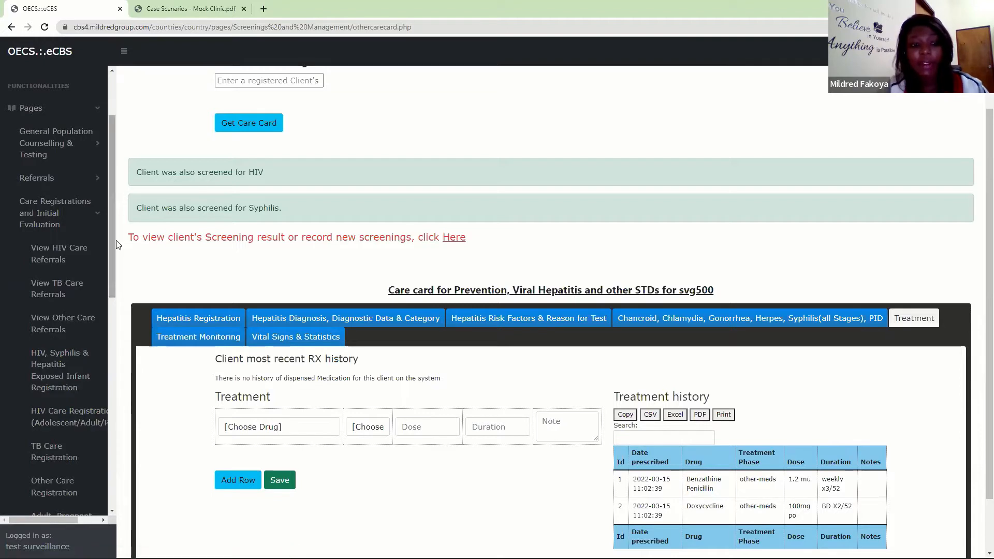
pyautogui.moveTo(113, 249); pyautogui.dragTo(110, 326)
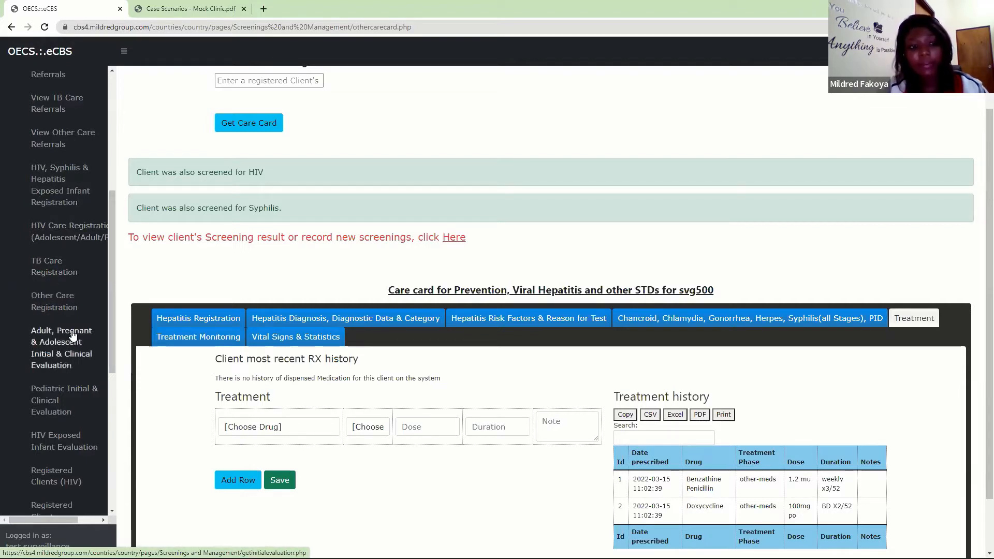
pyautogui.moveTo(112, 277); pyautogui.dragTo(111, 374)
pyautogui.moveTo(111, 286); pyautogui.dragTo(104, 231)
pyautogui.click(89, 158)
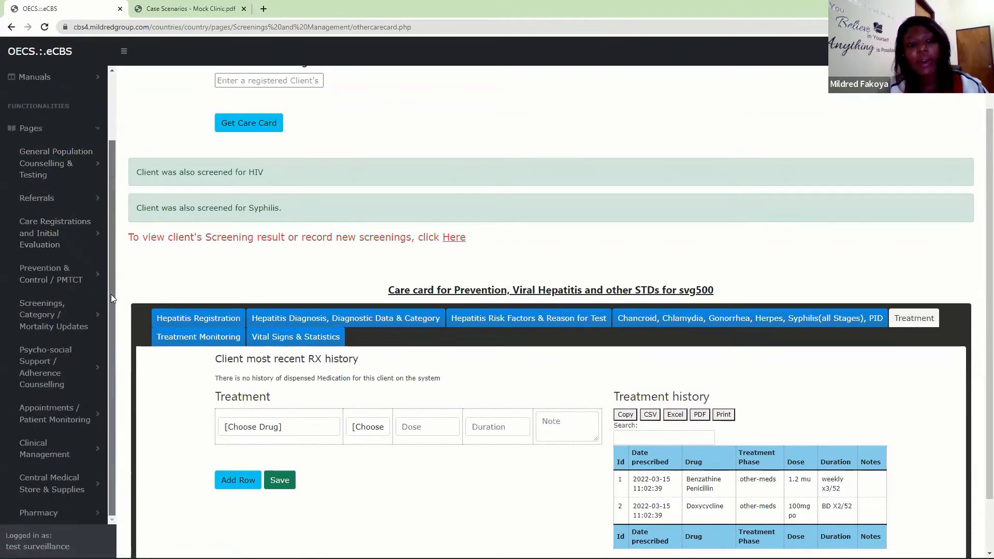
pyautogui.click(50, 454)
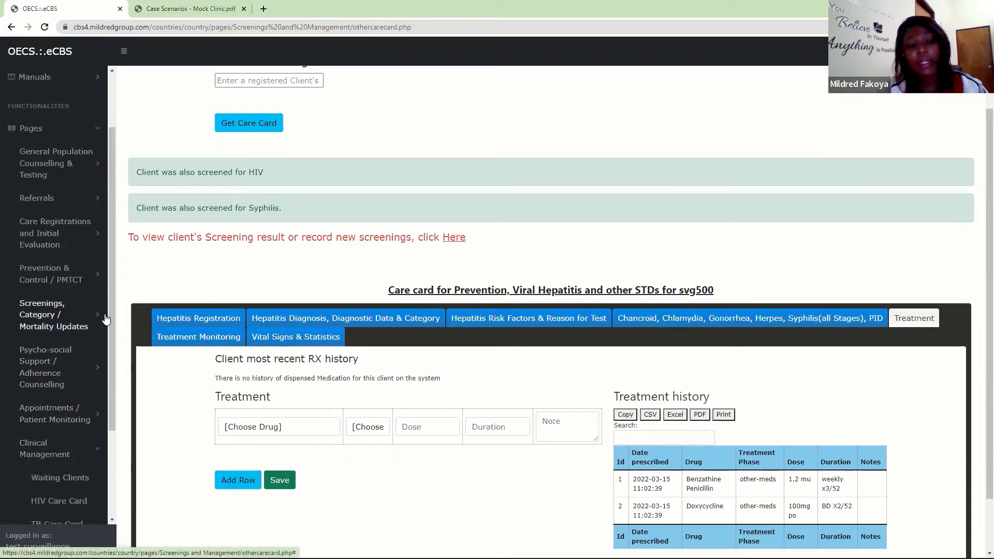
pyautogui.scroll(-2, 98, 371)
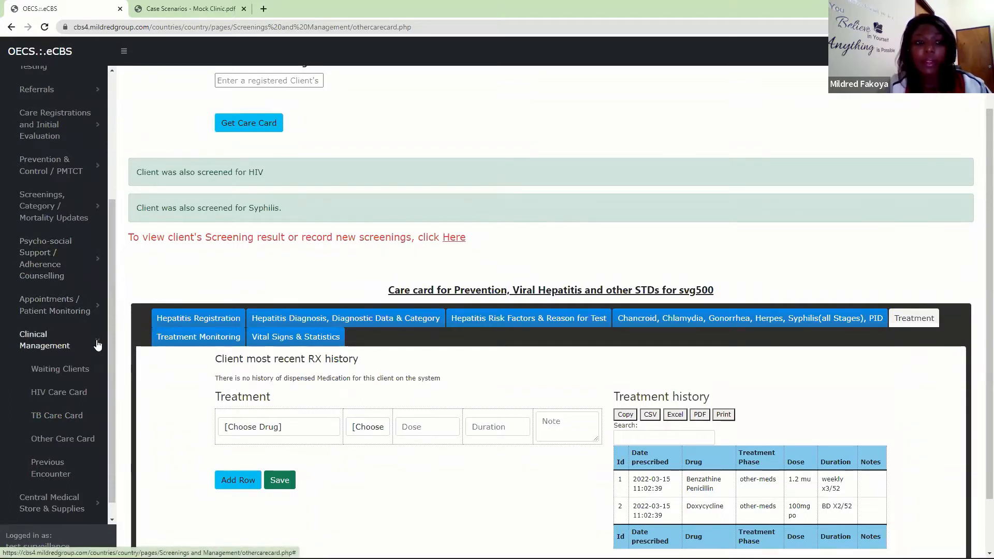
pyautogui.click(45, 339)
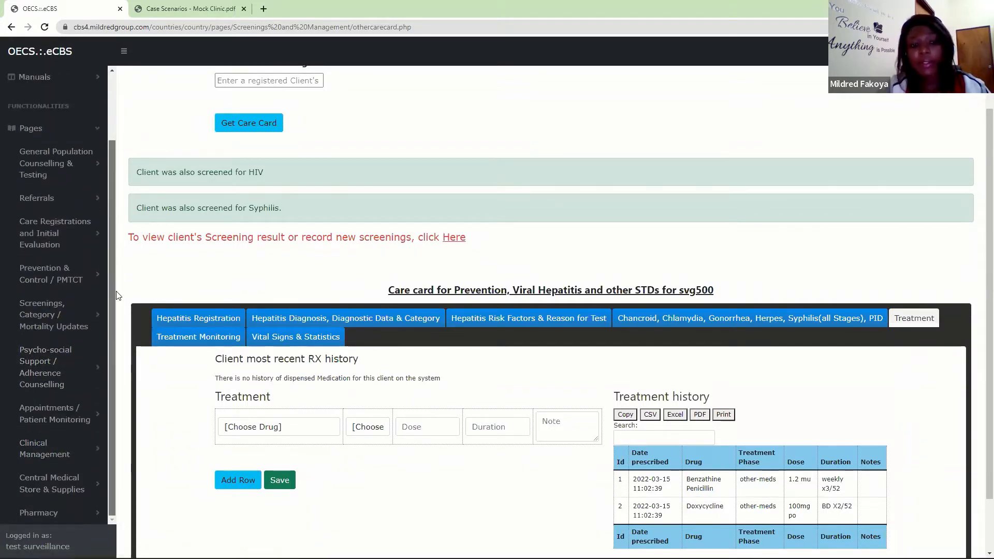
# - Open the List of Registered Pharmacies dispensing ARVs under Central Medical Store & Supplies
pyautogui.scroll(-2, 980, 272)
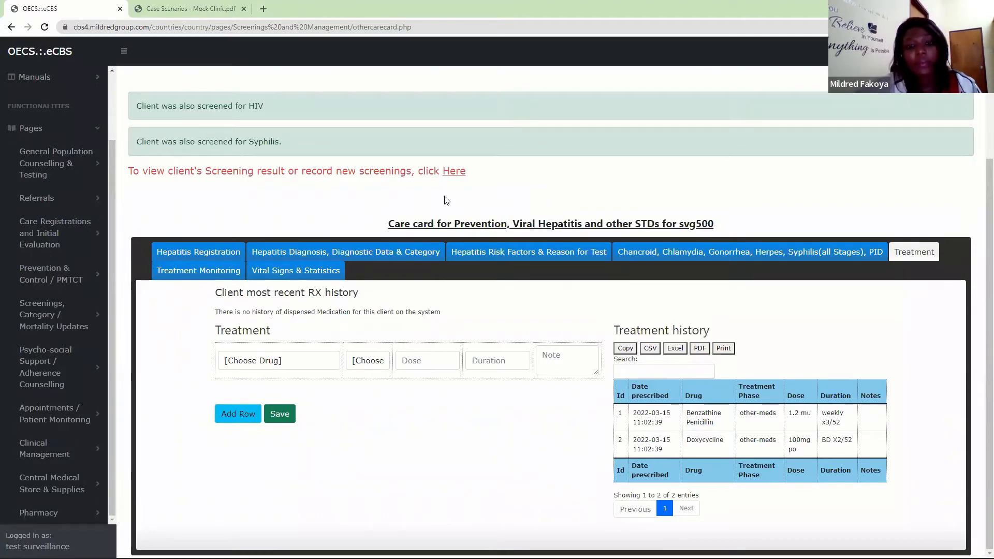
pyautogui.click(221, 272)
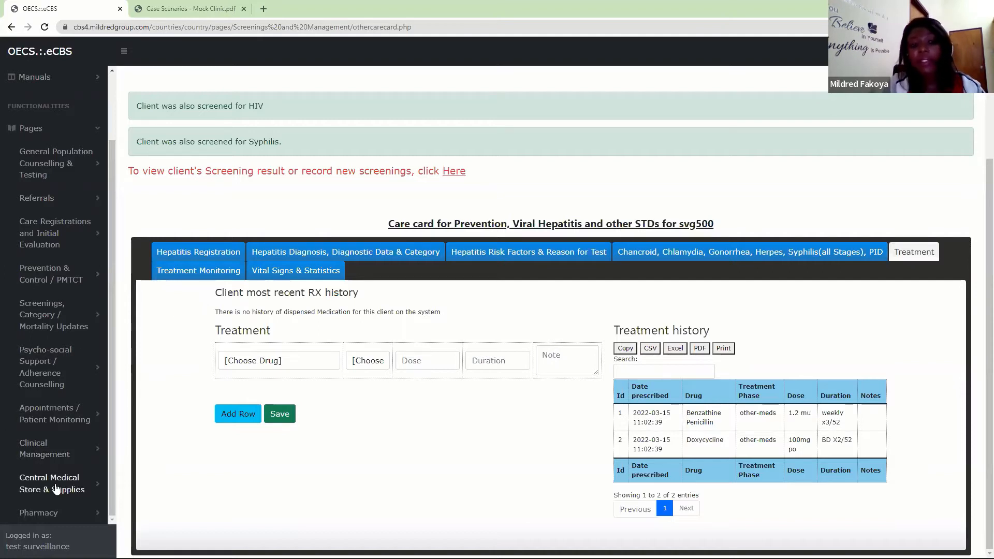
pyautogui.click(31, 482)
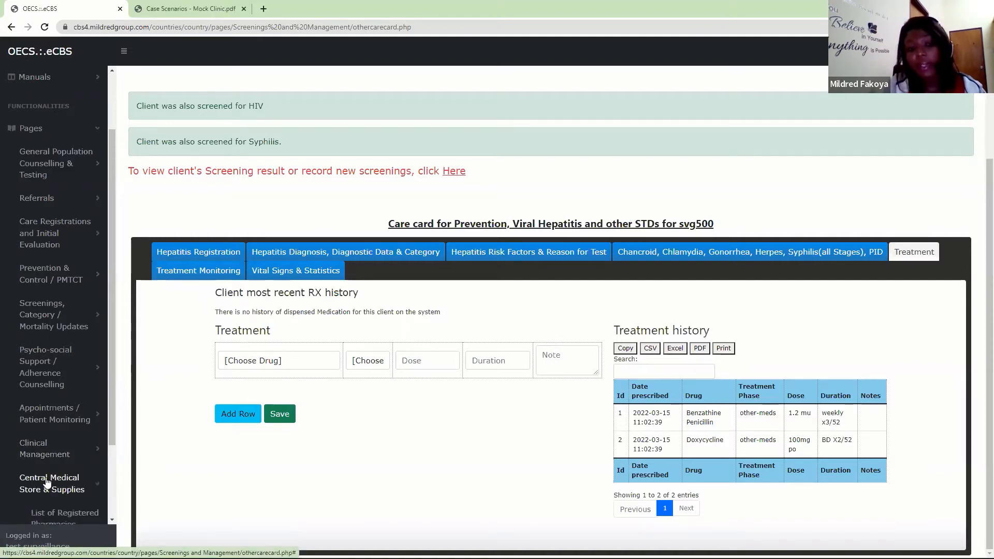
pyautogui.moveTo(112, 286); pyautogui.dragTo(119, 438)
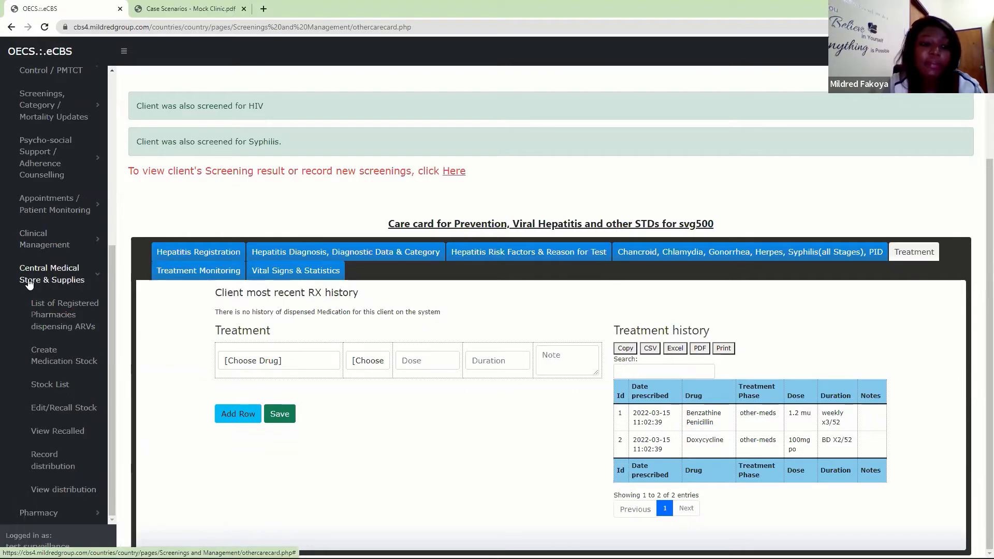
pyautogui.click(51, 316)
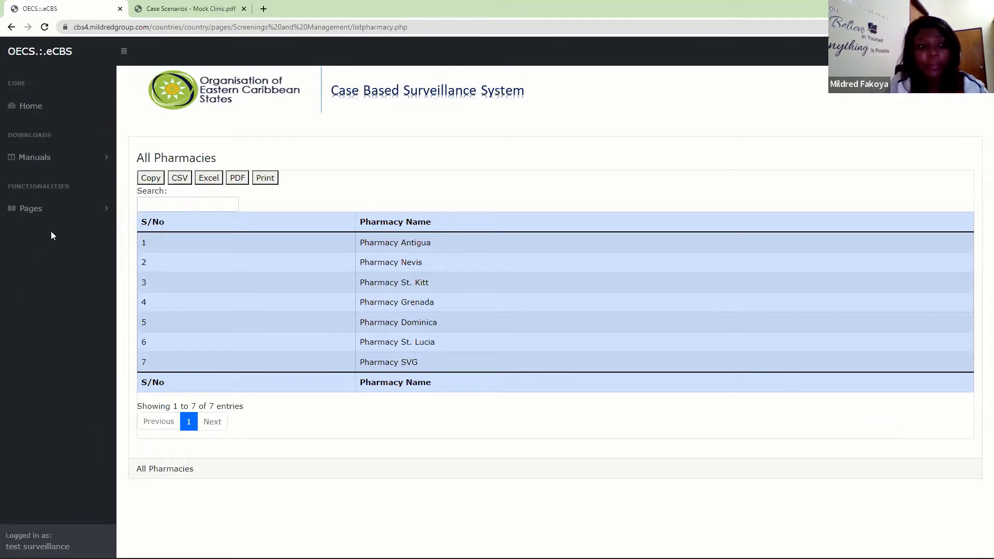
pyautogui.click(61, 207)
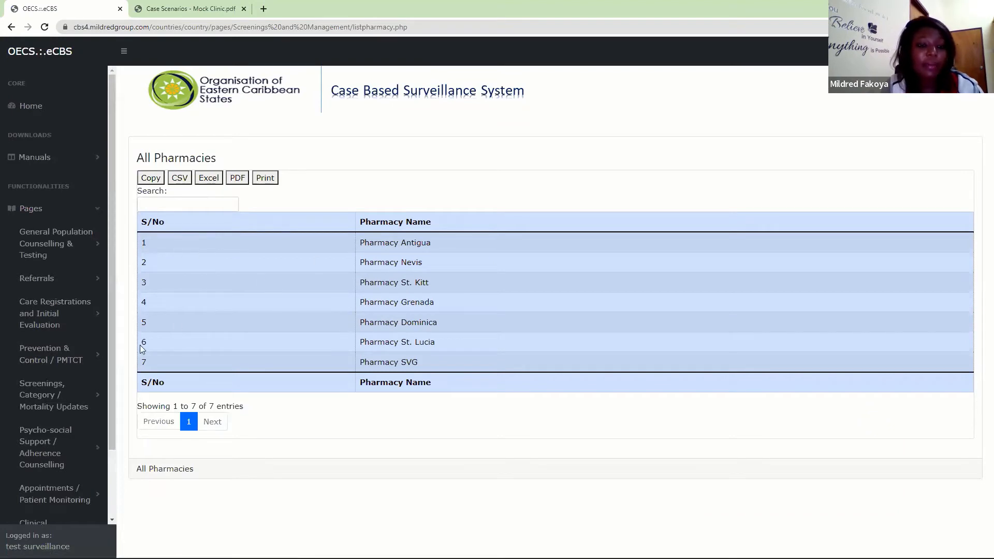
pyautogui.scroll(-2, 98, 417)
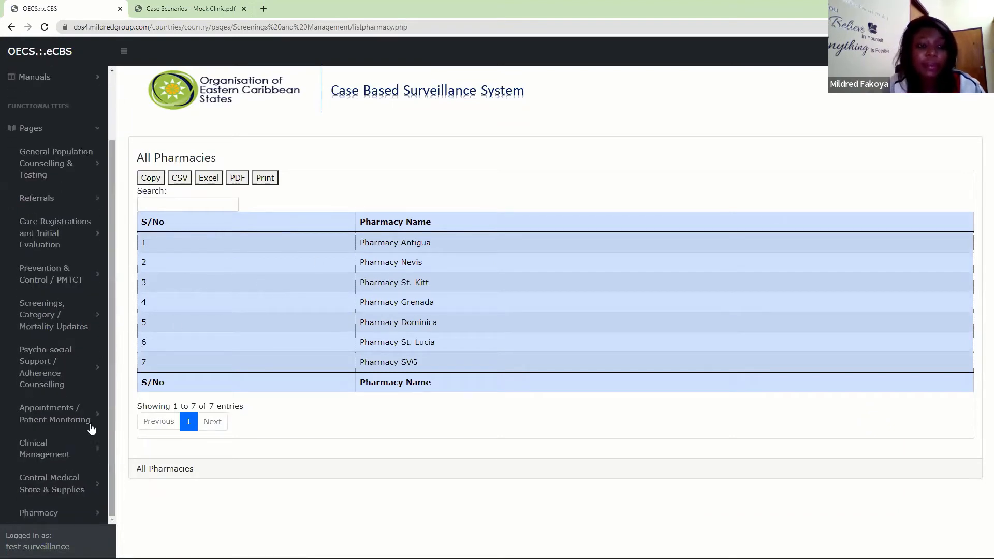
pyautogui.click(56, 455)
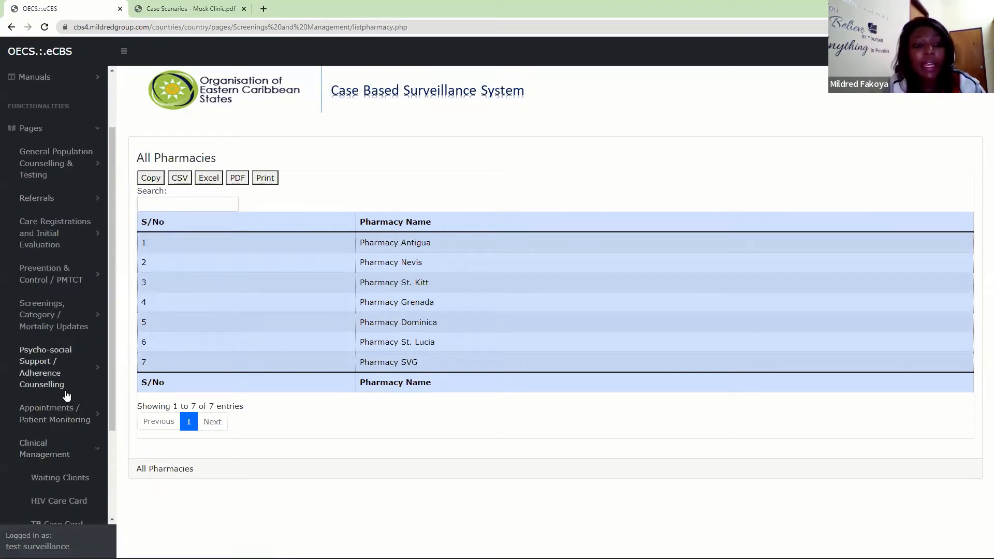
pyautogui.click(44, 456)
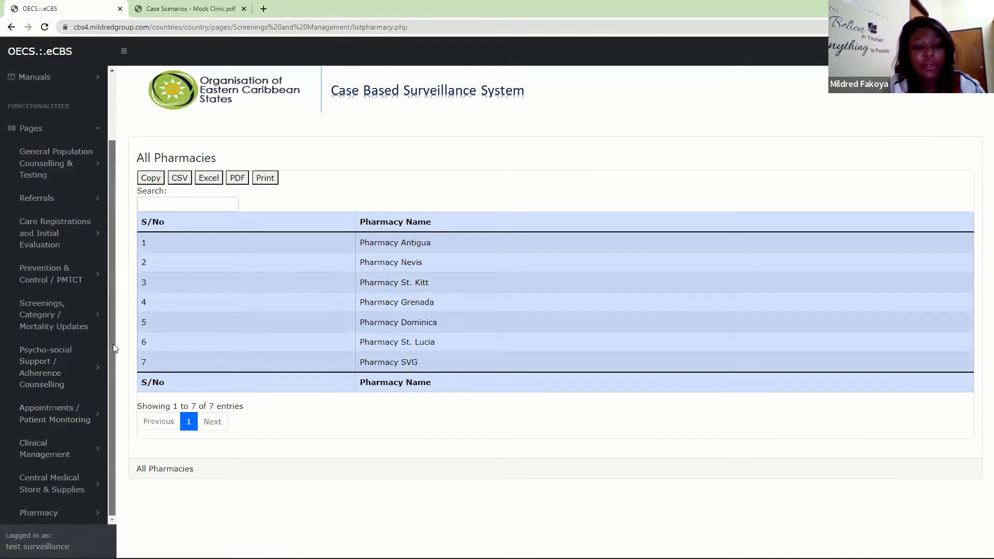
# - Open the Create Medication Stock form under Central Medical Store & Supplies
pyautogui.click(72, 489)
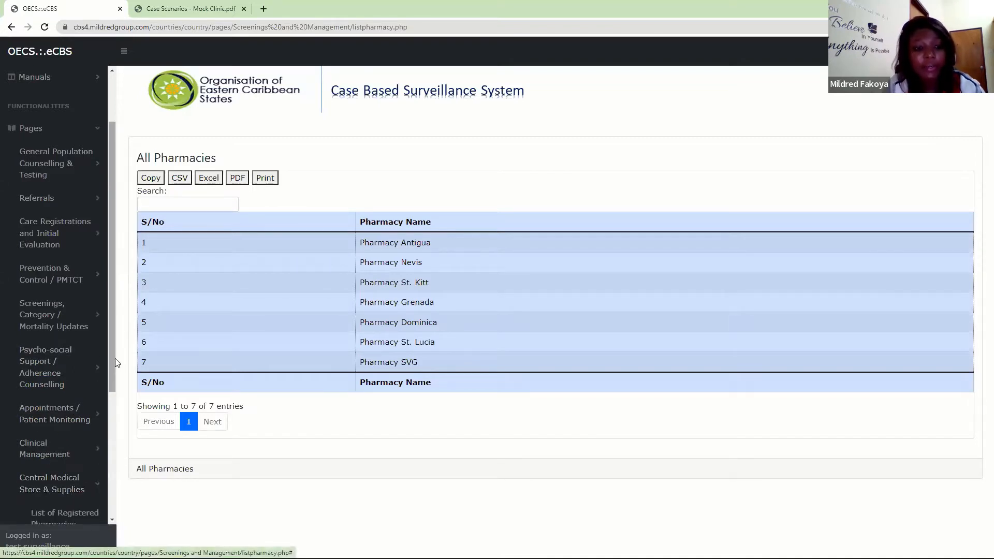
pyautogui.moveTo(113, 359); pyautogui.dragTo(113, 531)
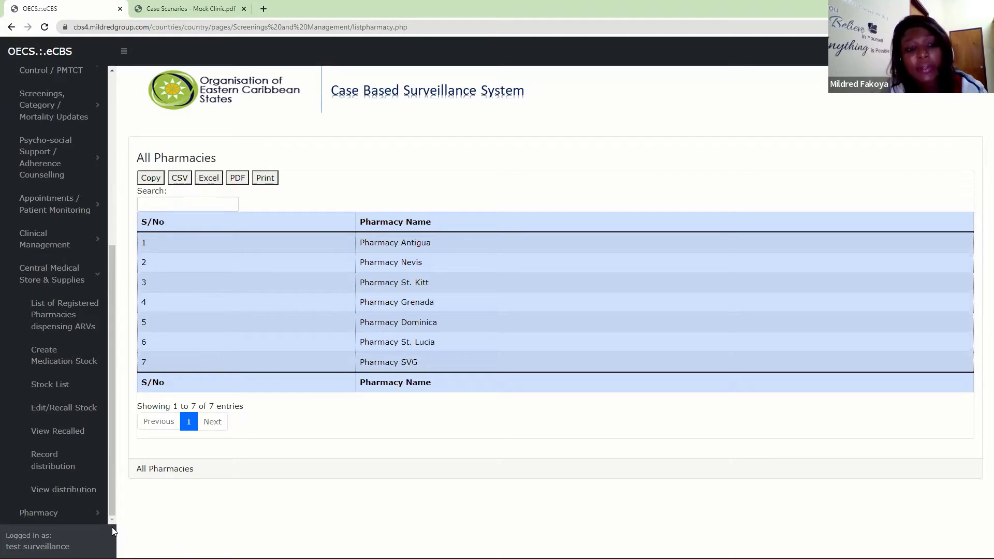
pyautogui.click(47, 363)
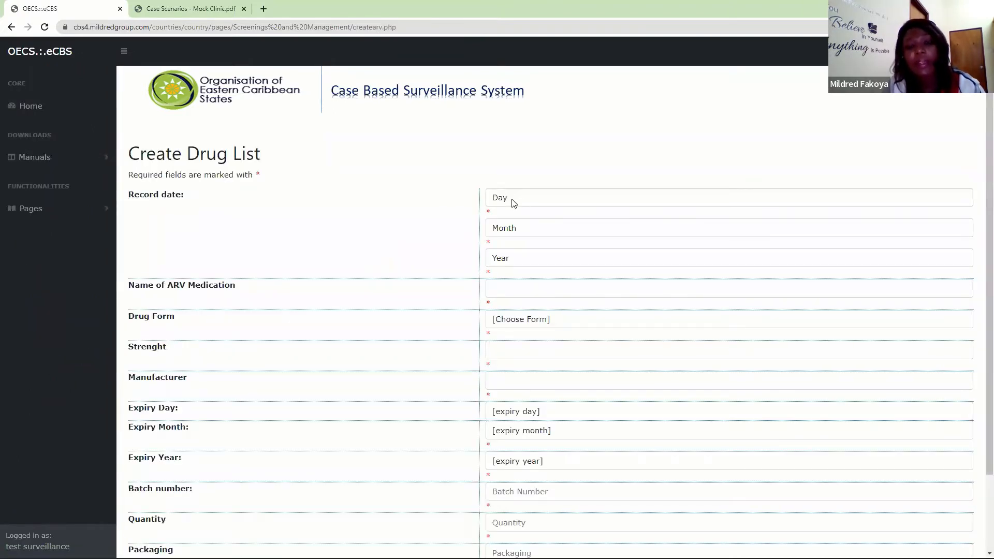
# - Set the record date of the new drug list entry to 16 March 2022
pyautogui.click(509, 199)
pyautogui.click(510, 369)
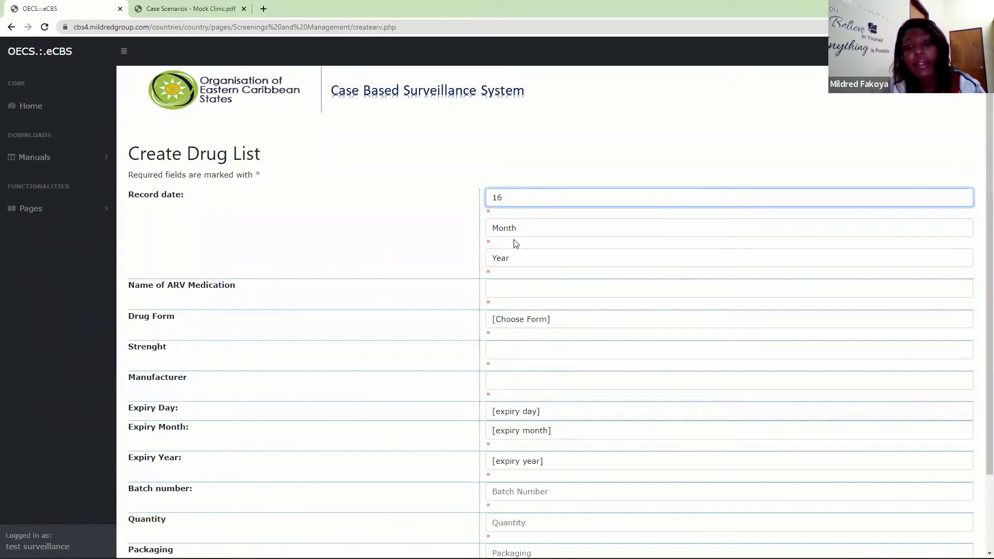
pyautogui.click(510, 229)
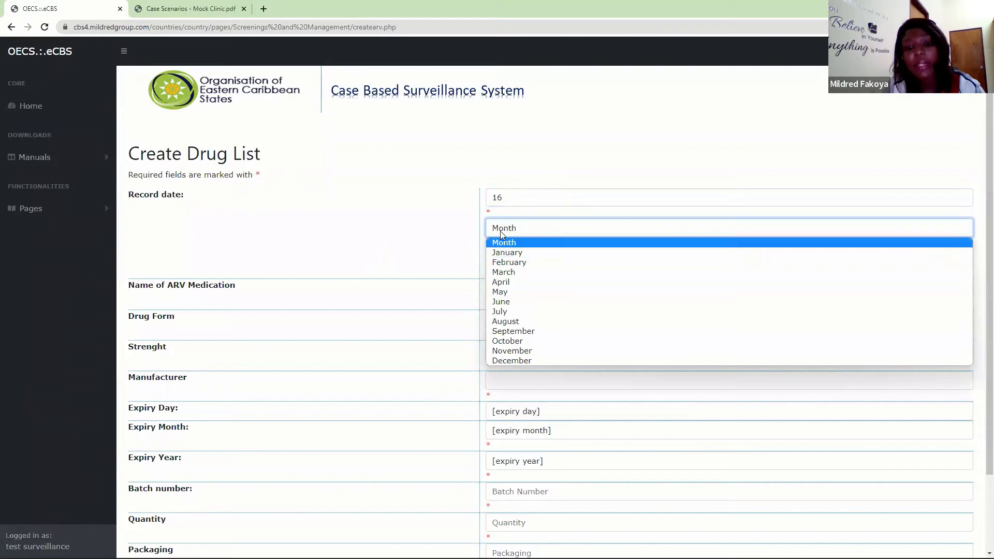
pyautogui.click(508, 272)
pyautogui.click(507, 262)
pyautogui.click(505, 282)
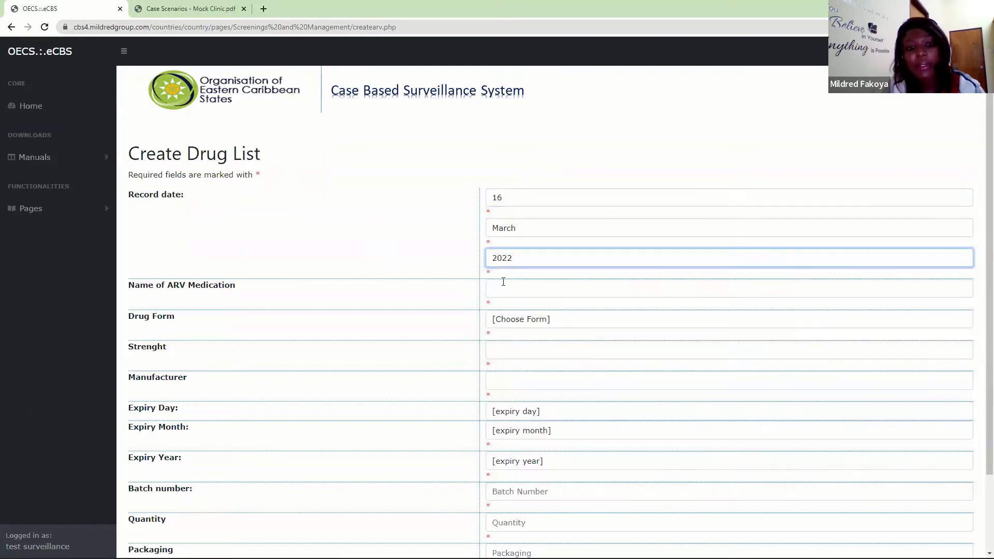
# - Enter Benzathine Penicillin as the name of the medication and choose Injection as its drug form
pyautogui.click(504, 288)
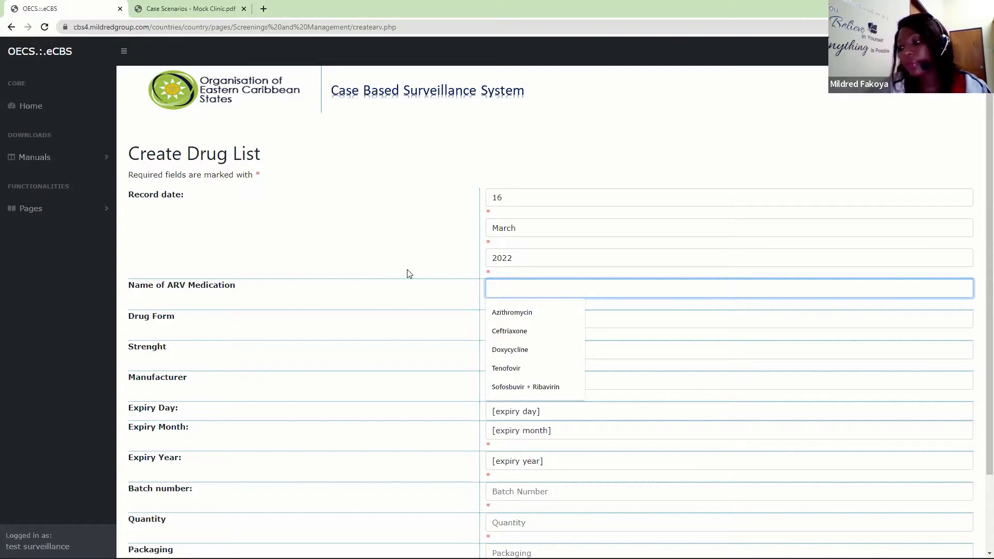
pyautogui.write('Ben')
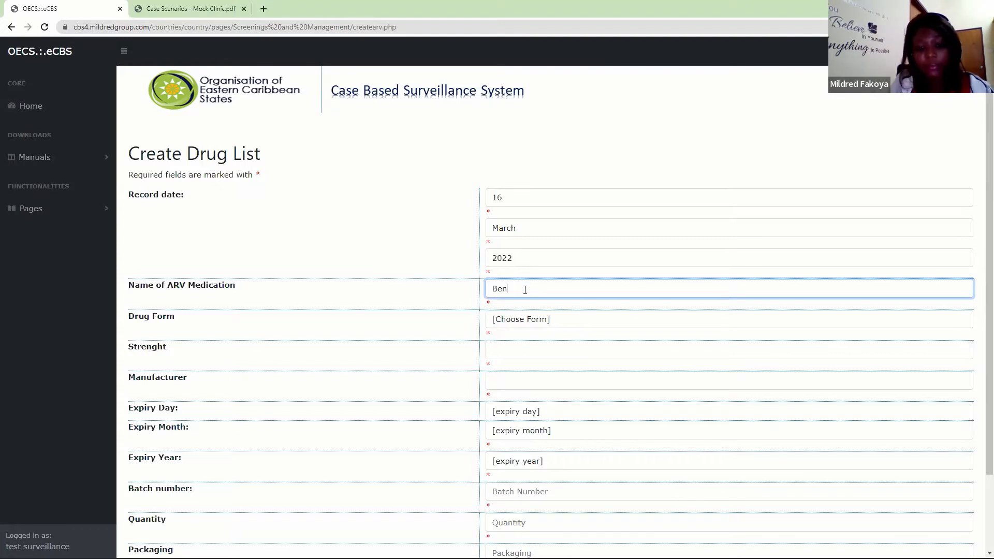
pyautogui.write('zathine')
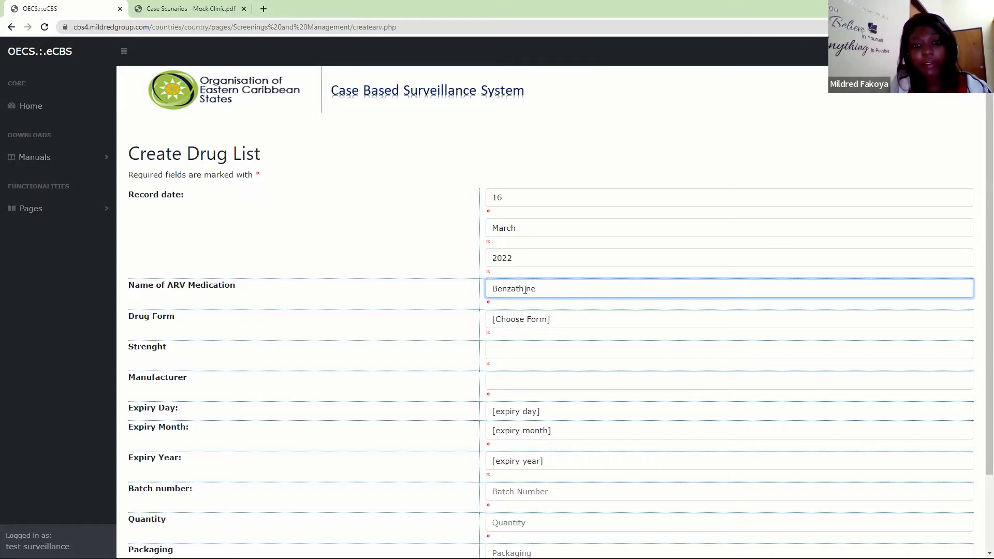
pyautogui.write('Penicillin')
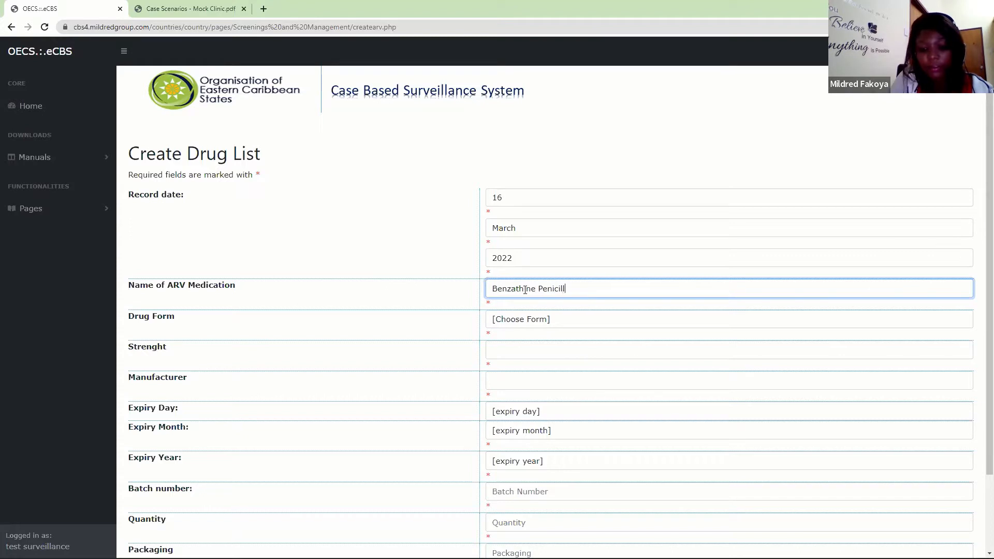
pyautogui.click(552, 320)
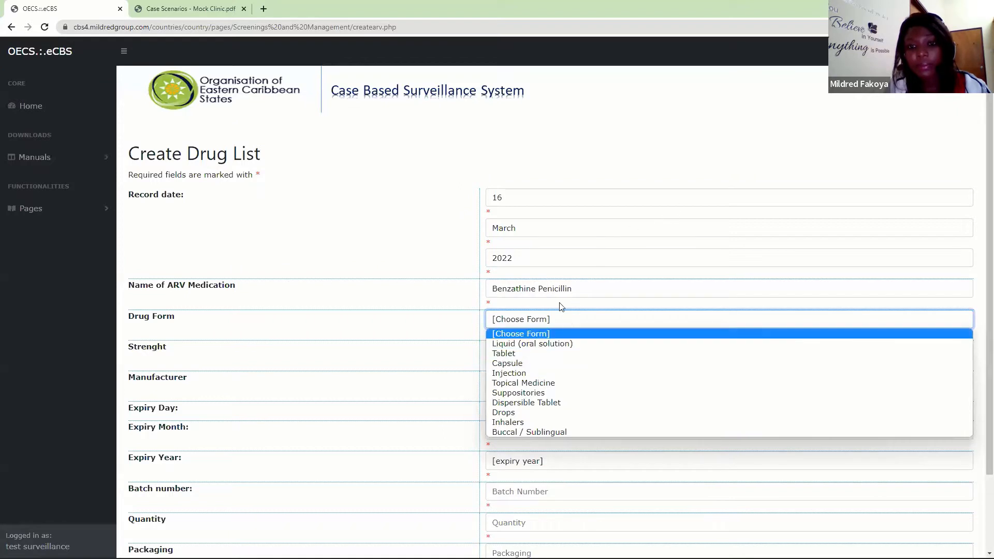
pyautogui.click(512, 373)
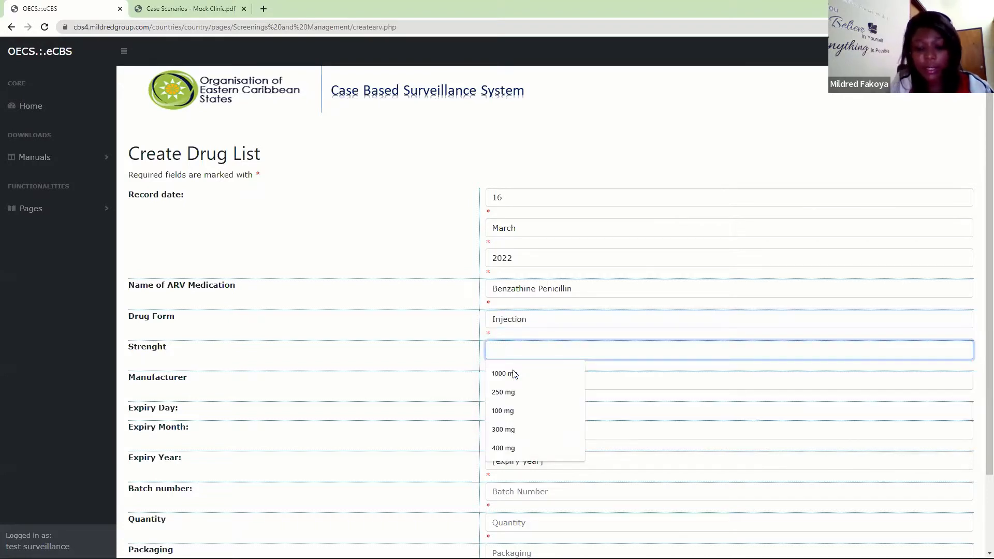
# - Set the Benzathine Penicillin strength to 2.5mu and the manufacturer to Viiv Health care
pyautogui.write('2.5mu')
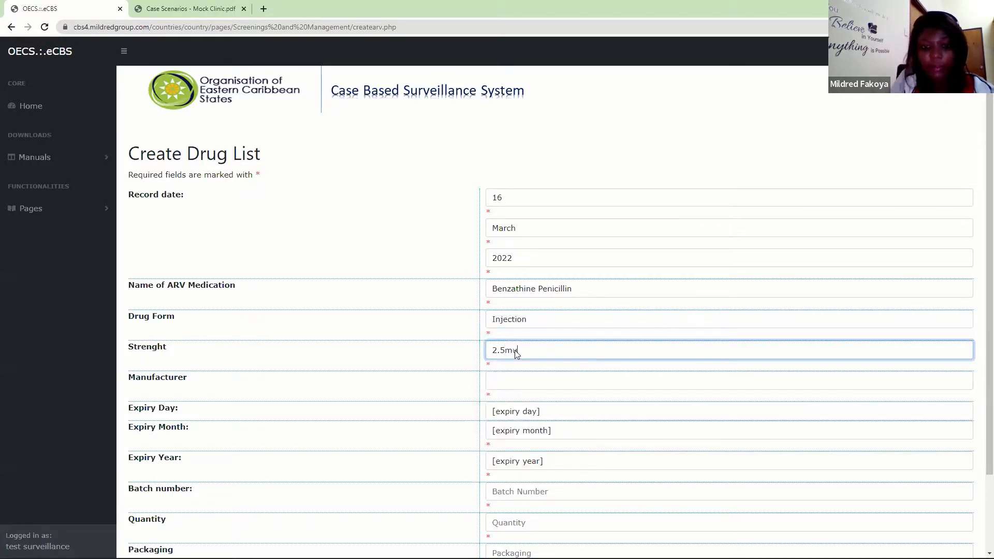
pyautogui.click(508, 382)
pyautogui.click(508, 404)
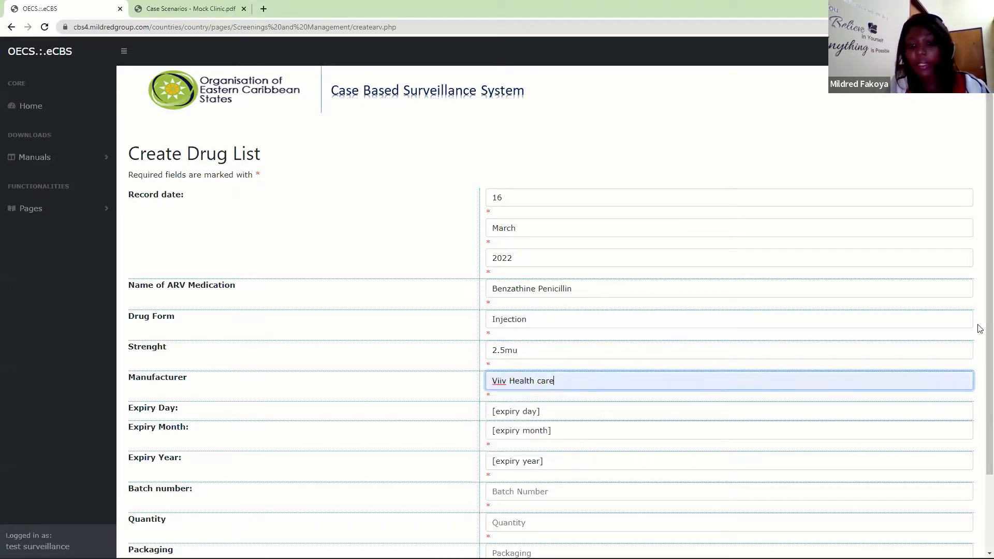
# - Set the Benzathine Penicillin expiry date to 14 September 2022
pyautogui.scroll(-1, 980, 414)
pyautogui.scroll(-2, 980, 414)
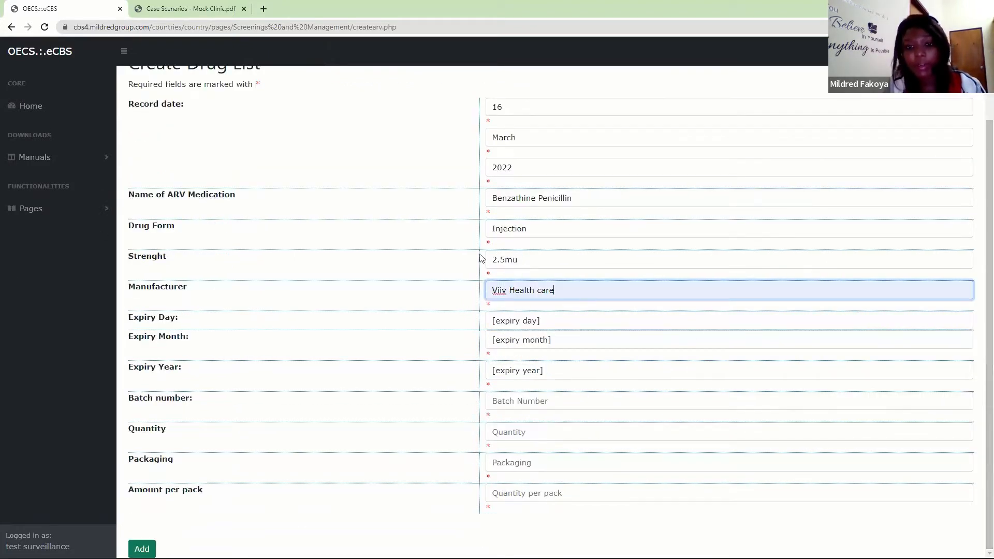
pyautogui.click(536, 332)
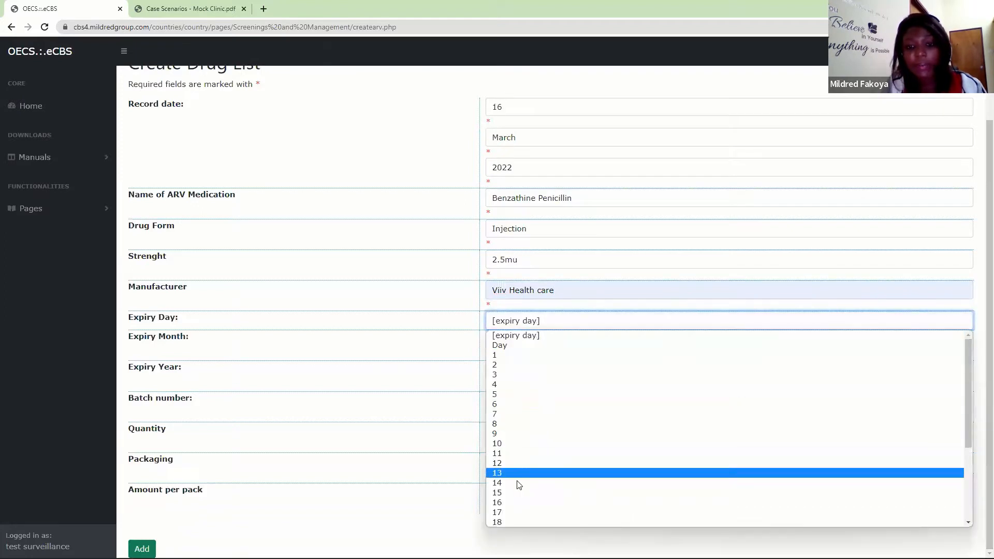
pyautogui.click(520, 481)
pyautogui.click(516, 345)
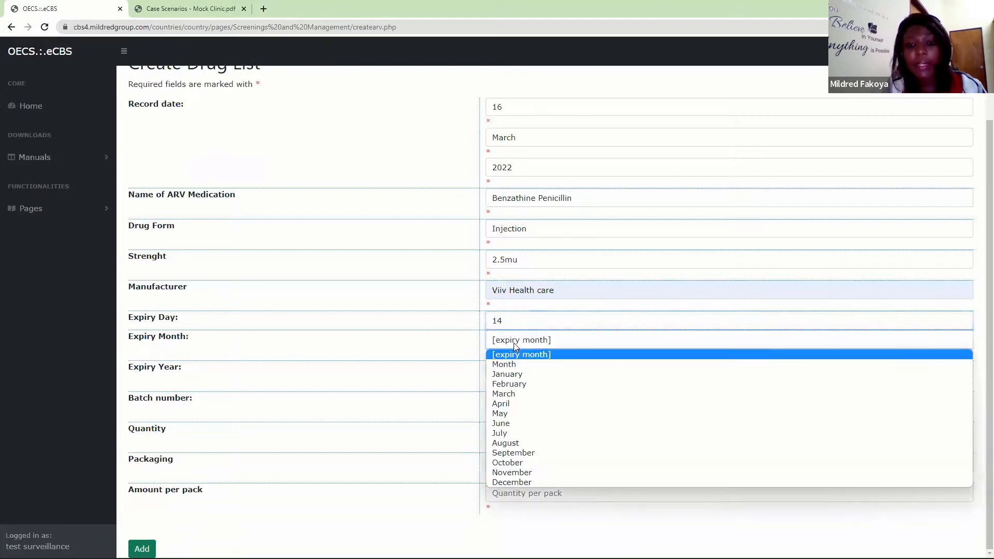
pyautogui.click(506, 452)
pyautogui.click(505, 369)
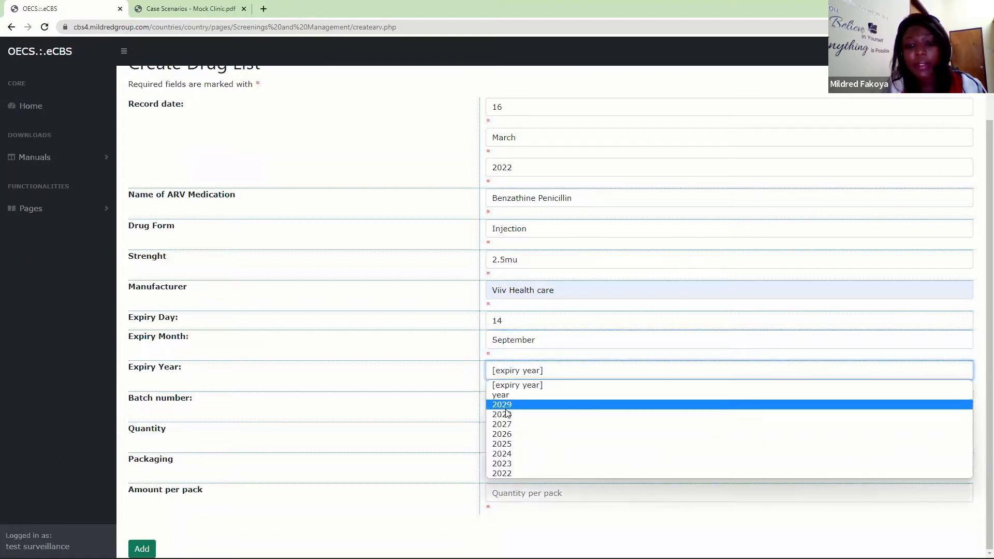
pyautogui.click(512, 472)
# - Enter batch number sti-090 and a quantity of 100 for the Benzathine Penicillin stock
pyautogui.click(504, 401)
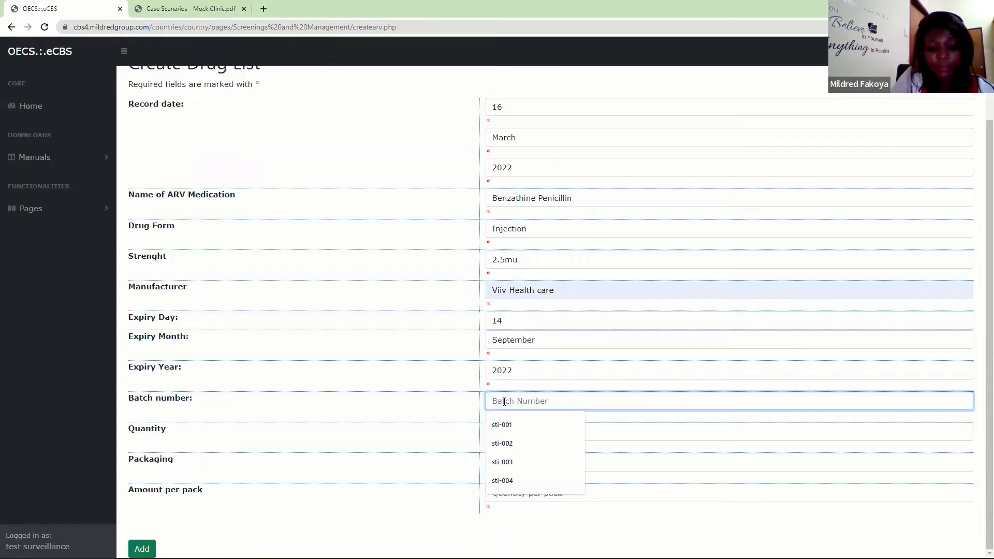
pyautogui.write('sti-090')
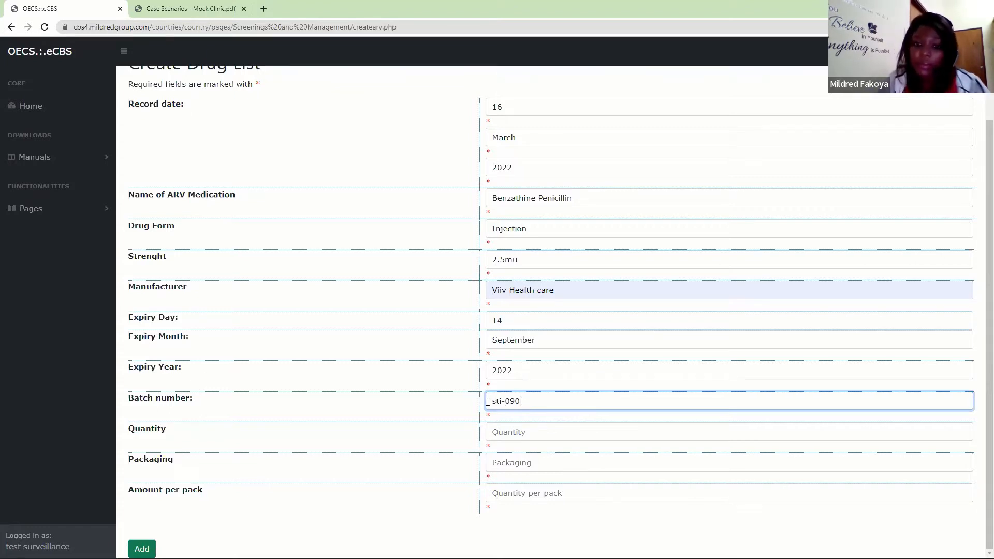
pyautogui.click(502, 432)
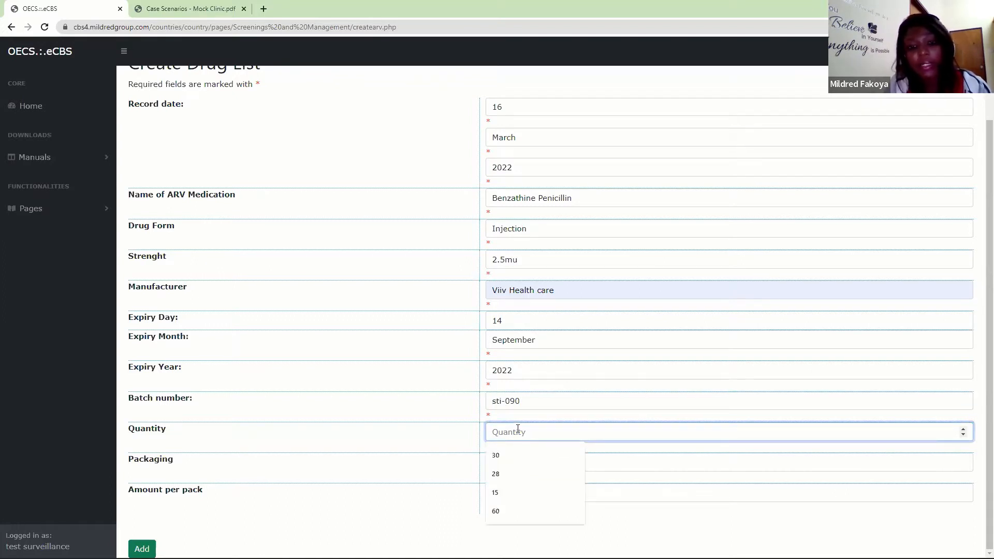
pyautogui.write('100')
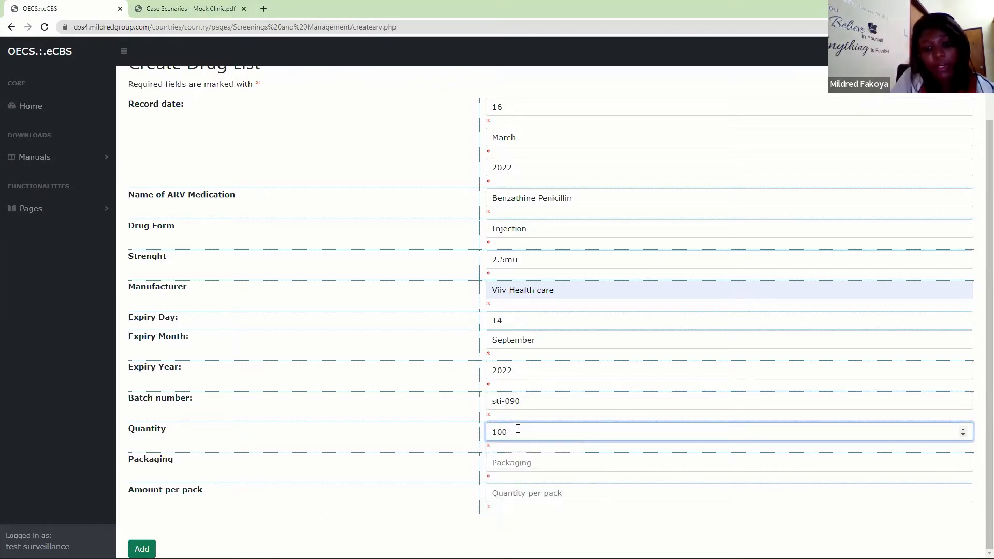
# - Set the Benzathine Penicillin packaging to PVC and the amount per pack to 2.5
pyautogui.click(511, 463)
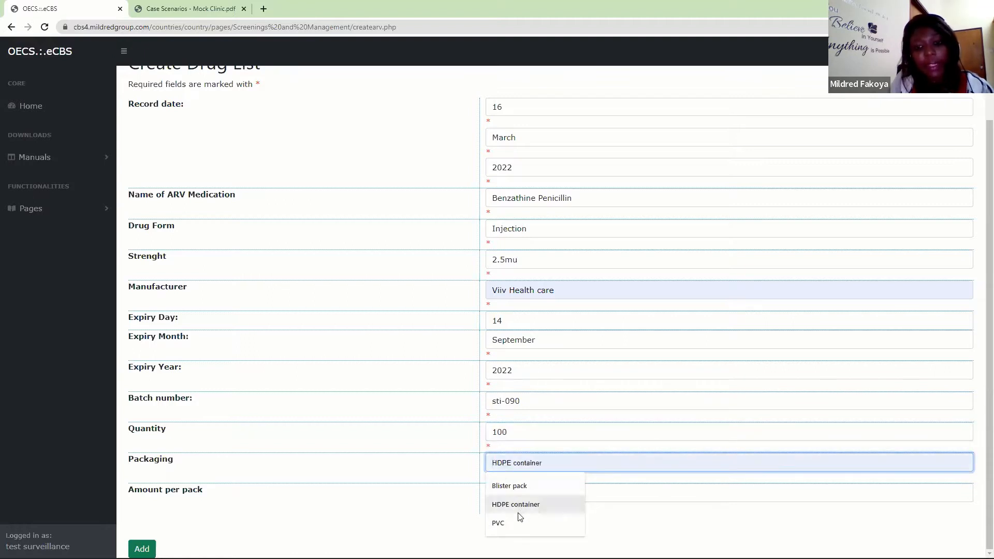
pyautogui.click(502, 524)
pyautogui.click(523, 493)
pyautogui.write('1')
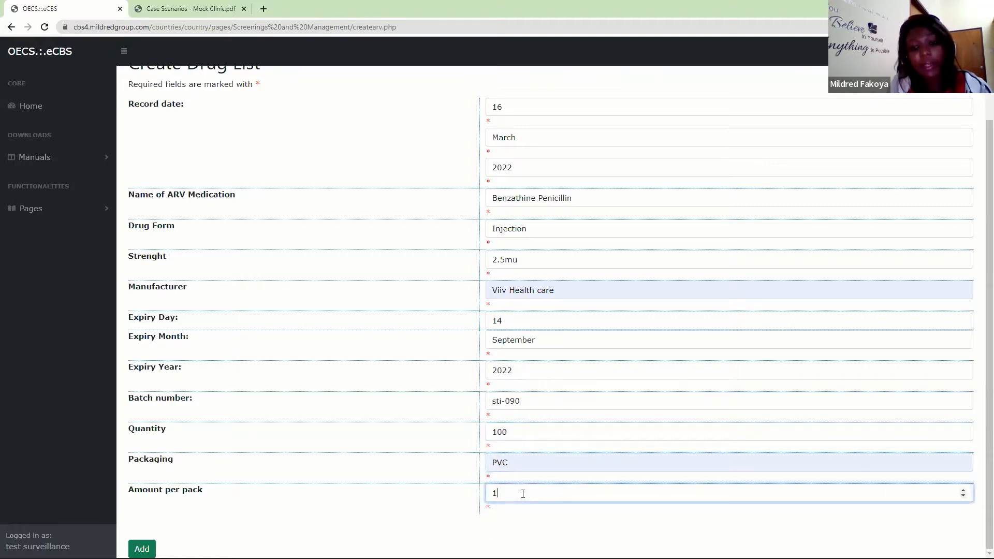
pyautogui.press('BackSpace')
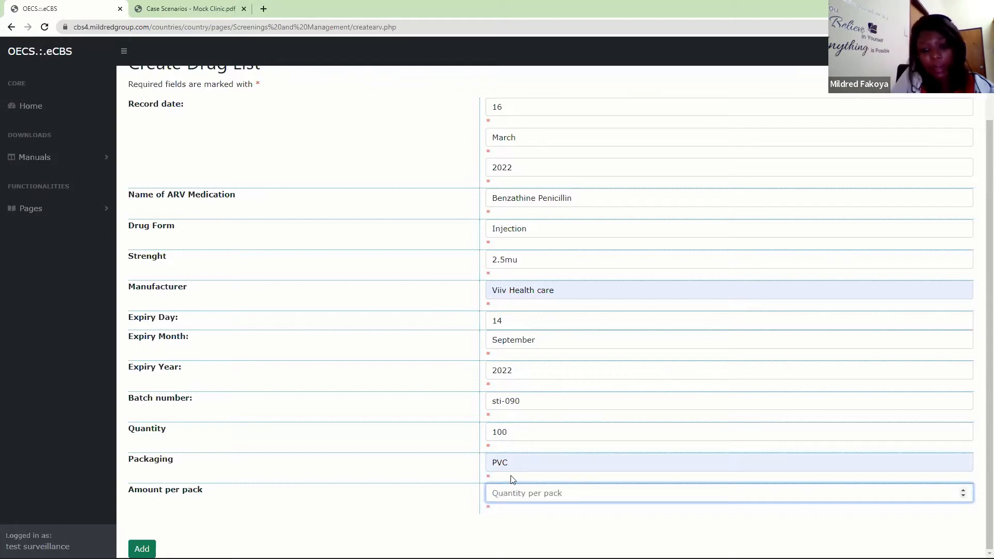
pyautogui.write('2.5')
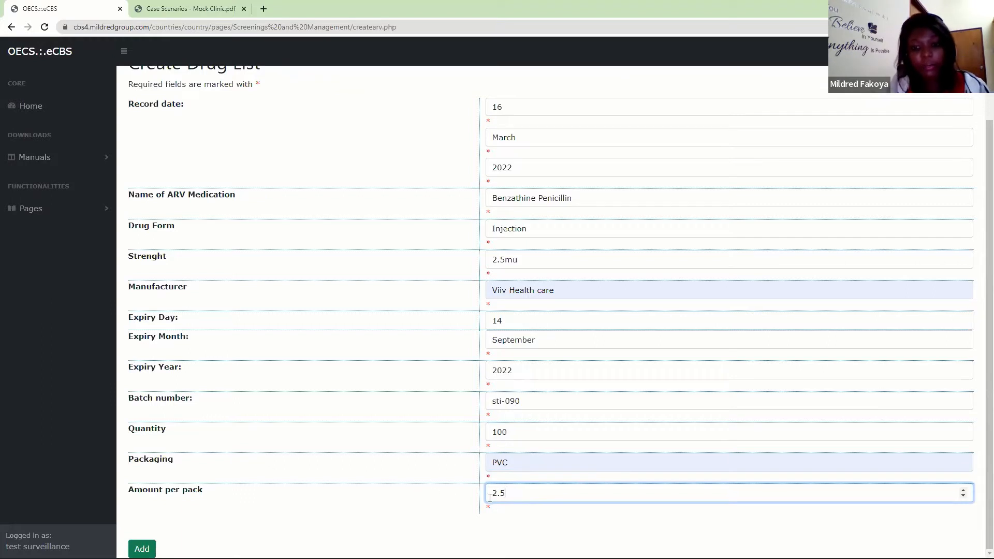
# - Add the Benzathine Penicillin entry to the drug list and confirm saving the information
pyautogui.click(142, 548)
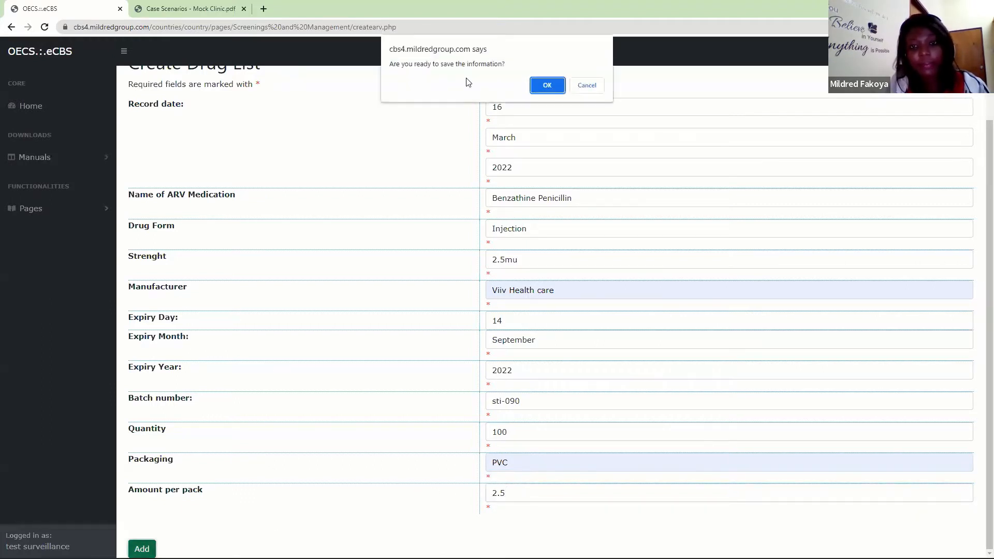
pyautogui.click(546, 85)
pyautogui.click(587, 97)
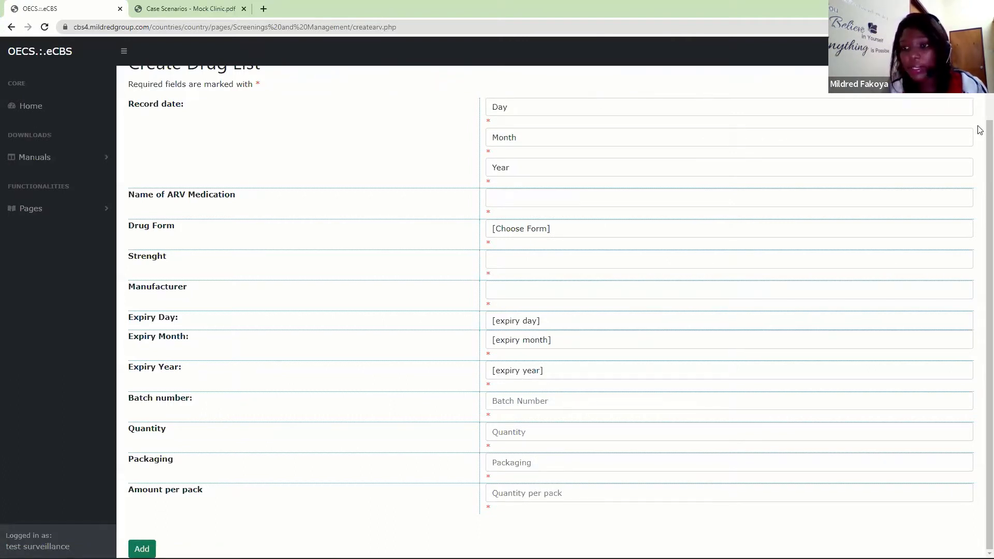
# - Set the record date of the next drug list entry to 15 March 2022
pyautogui.scroll(1, 979, 148)
pyautogui.click(517, 129)
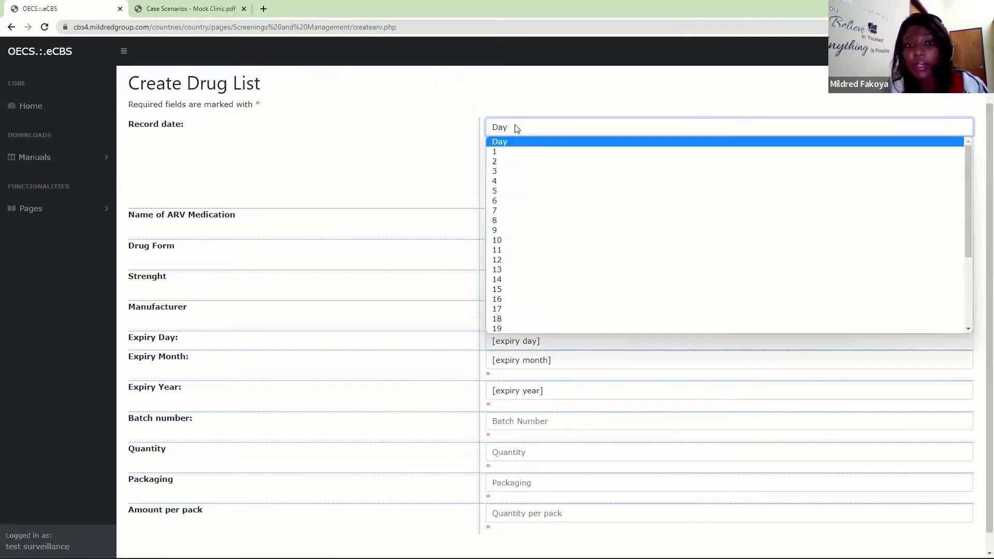
pyautogui.click(508, 289)
pyautogui.click(510, 157)
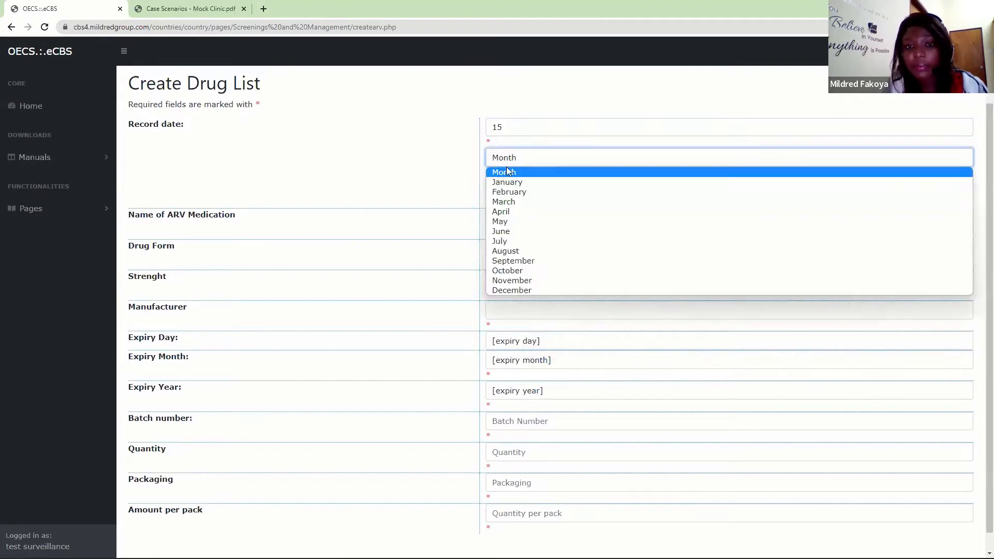
pyautogui.click(516, 202)
pyautogui.click(519, 191)
pyautogui.click(510, 211)
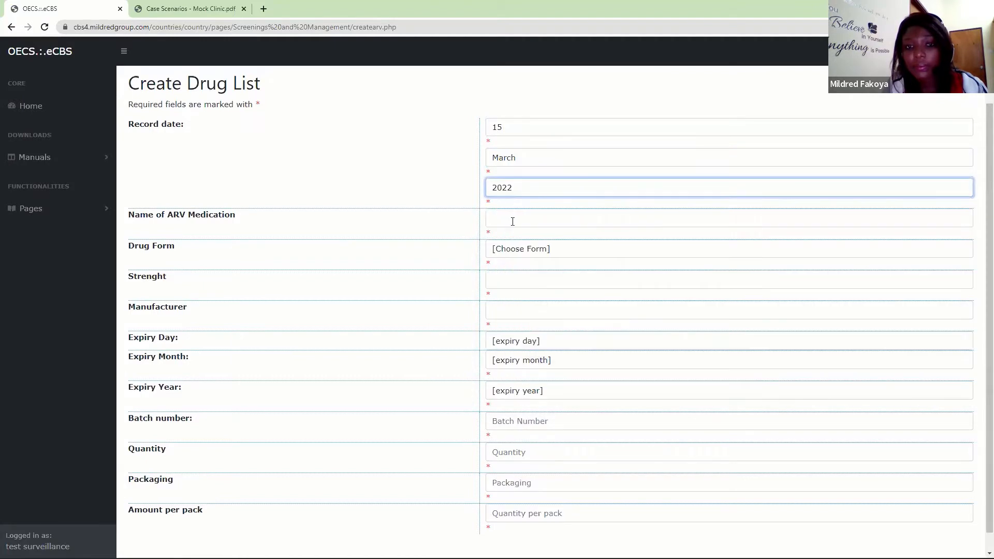
# - Enter Doxycycline as the medication name and set its drug form to Capsule
pyautogui.click(510, 221)
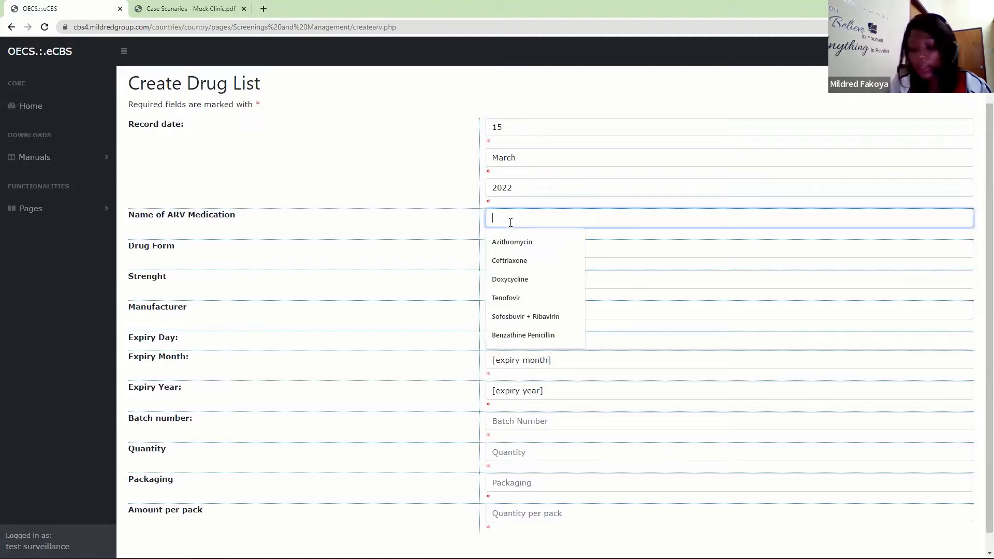
pyautogui.write('D')
pyautogui.click(509, 240)
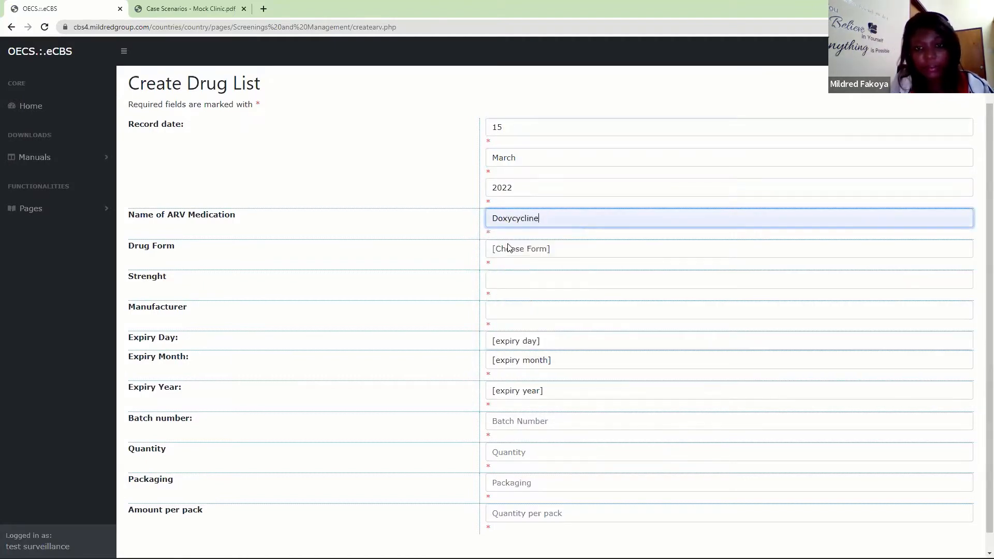
pyautogui.click(502, 254)
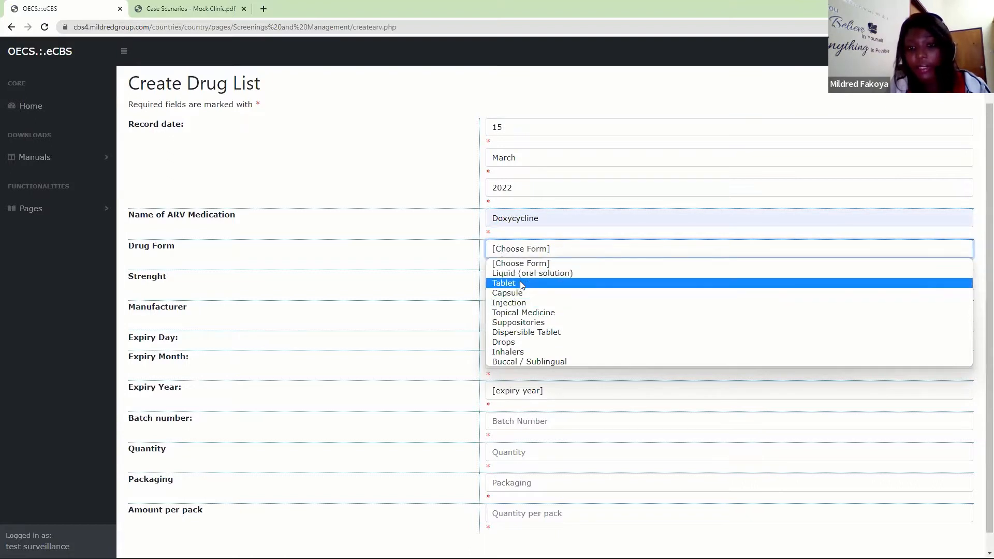
pyautogui.click(519, 280)
pyautogui.click(521, 250)
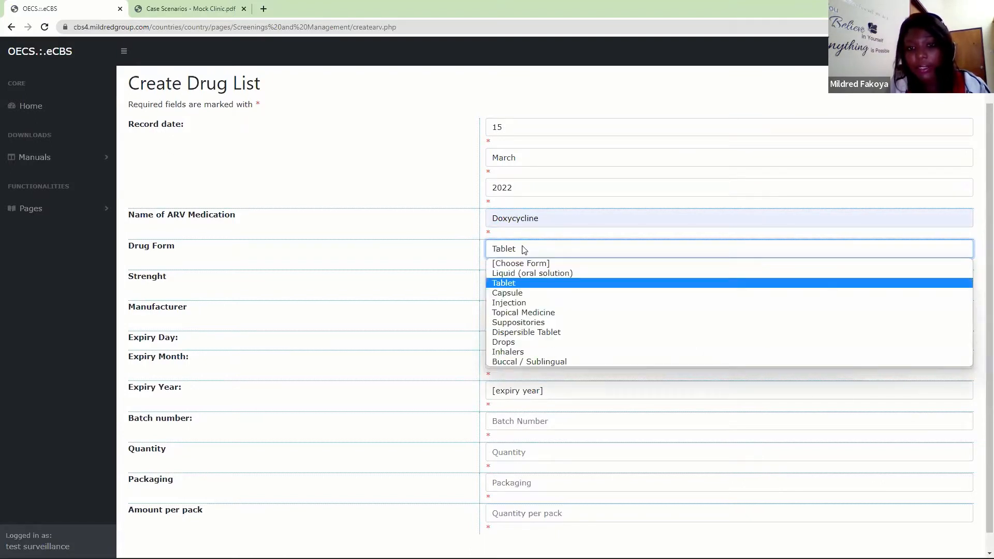
pyautogui.click(521, 293)
# - Set the Doxycycline strength to 100 mg and the manufacturer to Mylan Laboratories
pyautogui.click(516, 287)
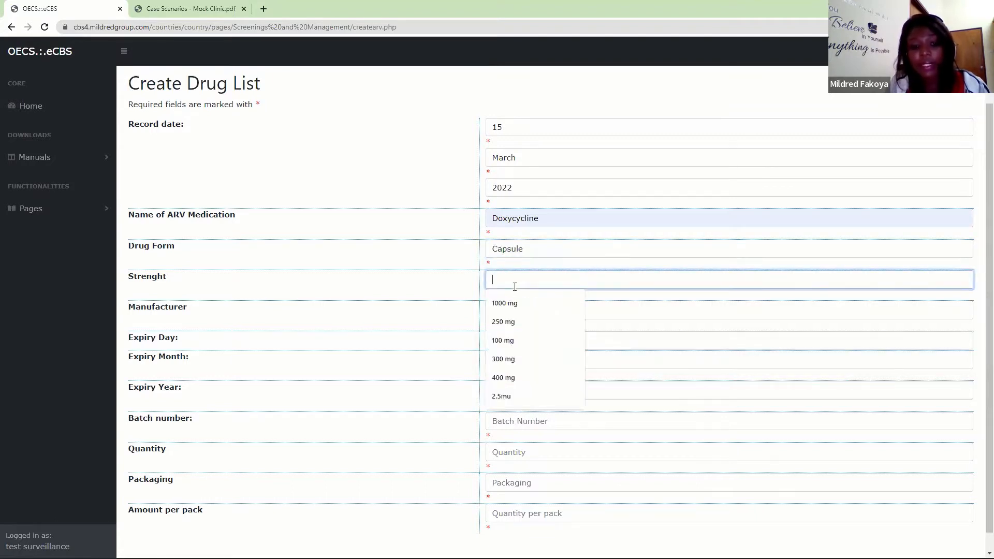
pyautogui.write('100 mg')
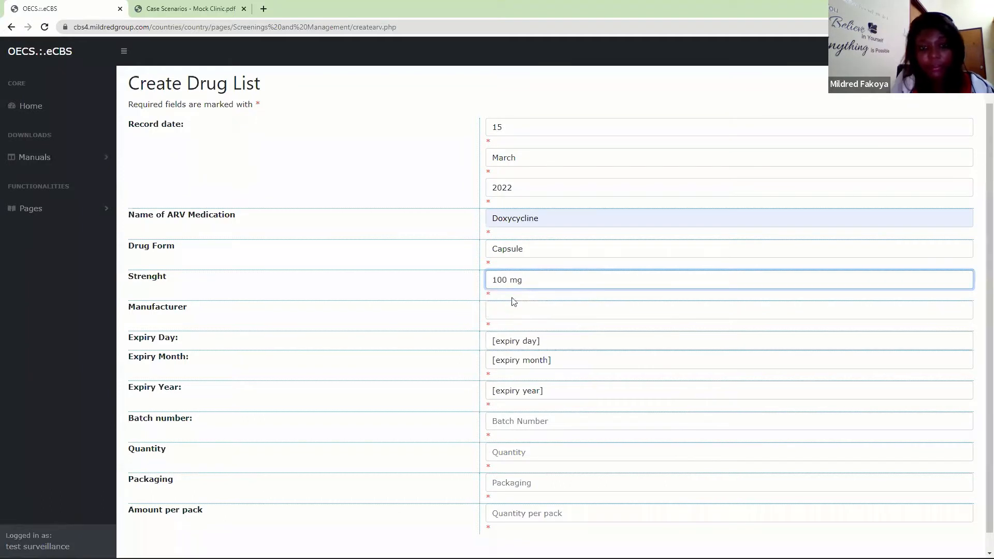
pyautogui.click(504, 324)
pyautogui.click(497, 313)
pyautogui.click(520, 350)
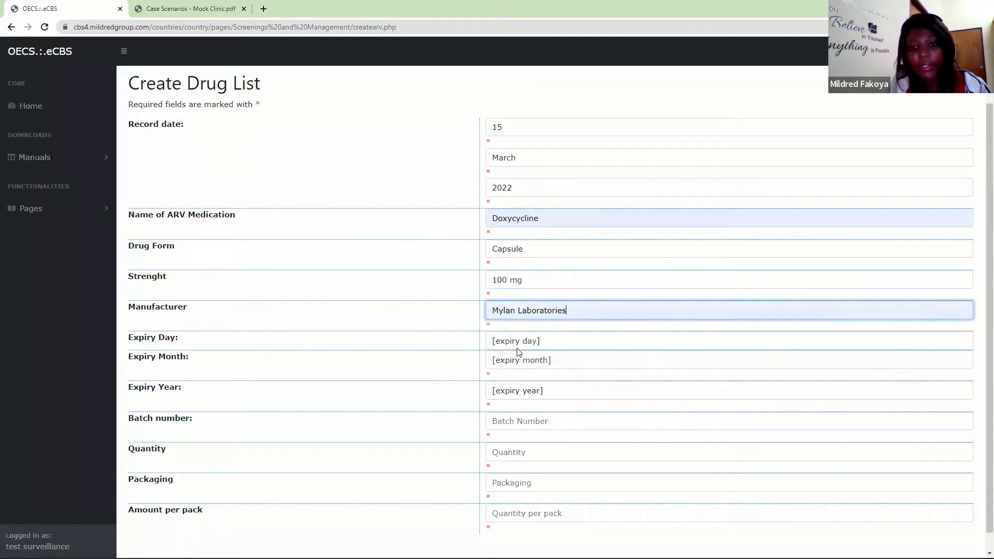
# - Set the Doxycycline expiry date to 9 December 2024
pyautogui.click(528, 343)
pyautogui.click(510, 454)
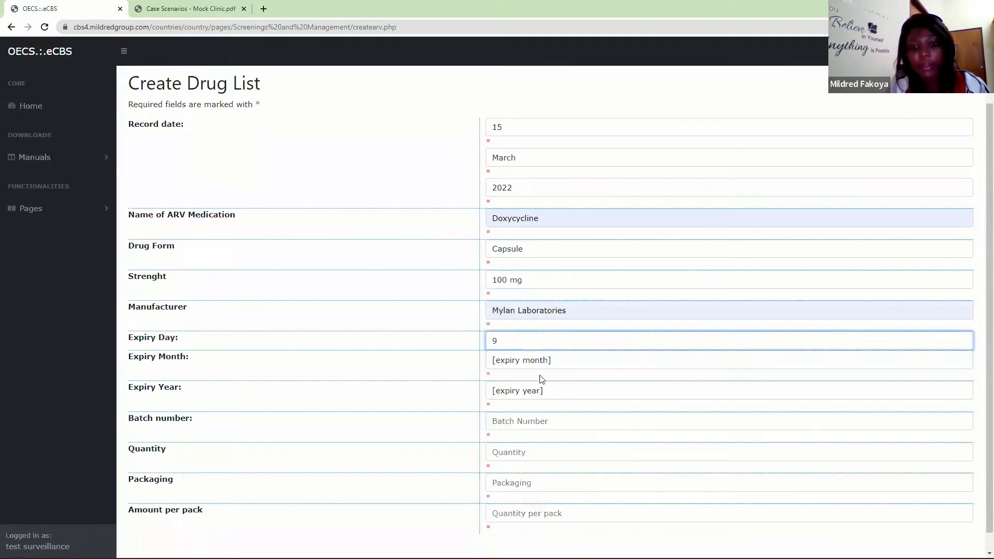
pyautogui.click(539, 360)
pyautogui.click(524, 501)
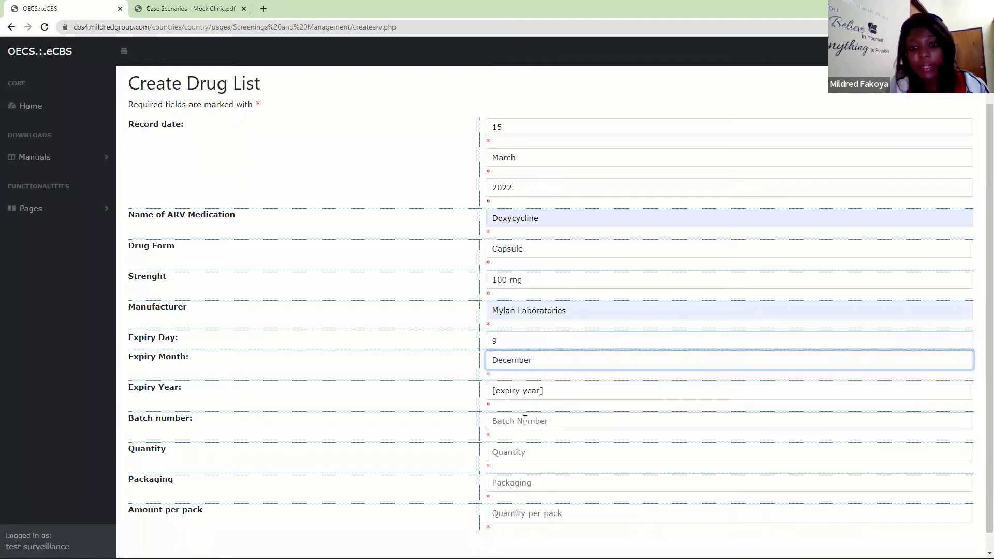
pyautogui.click(524, 392)
pyautogui.click(511, 474)
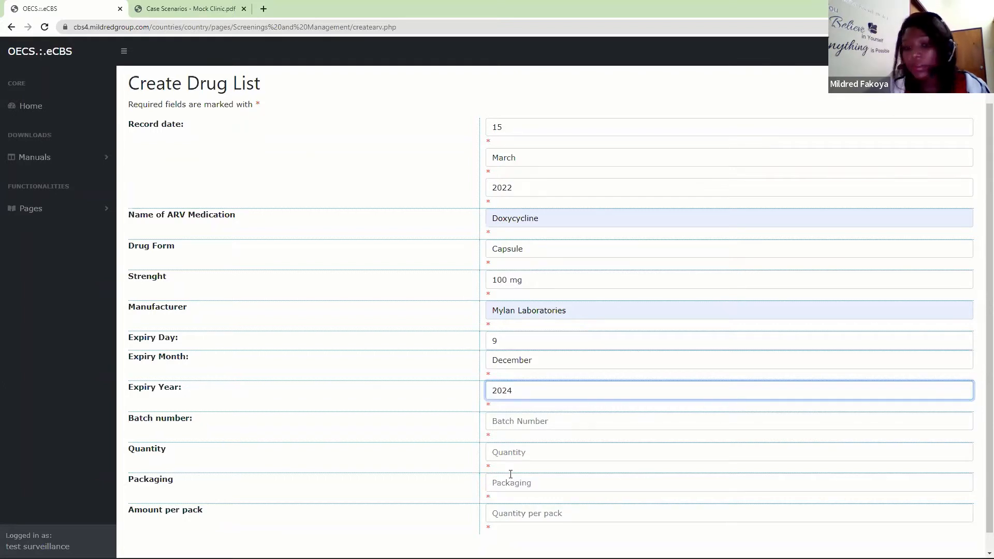
# - Enter batch number sti-088 and a quantity of 1000 for the Doxycycline stock
pyautogui.click(522, 421)
pyautogui.write('sti-088')
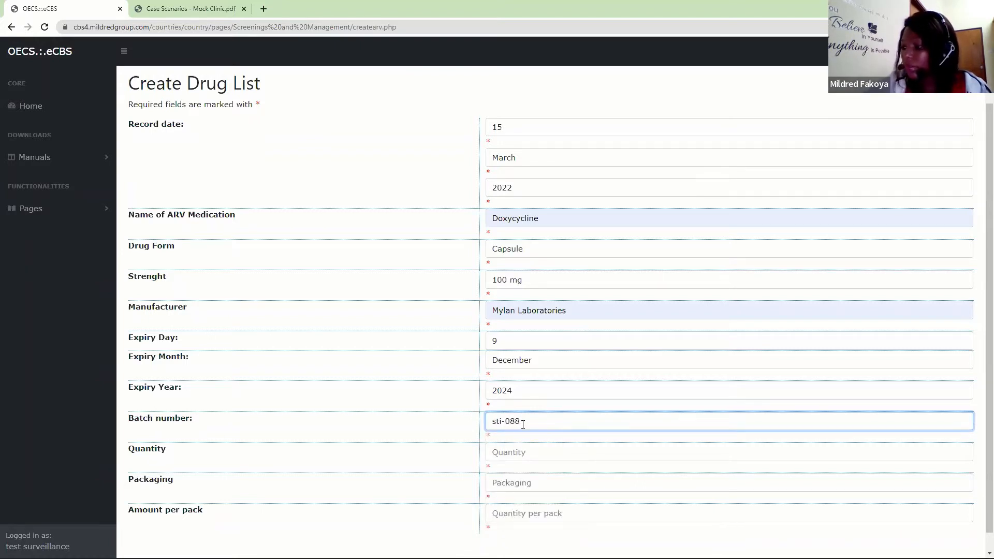
pyautogui.click(496, 450)
pyautogui.write('1000')
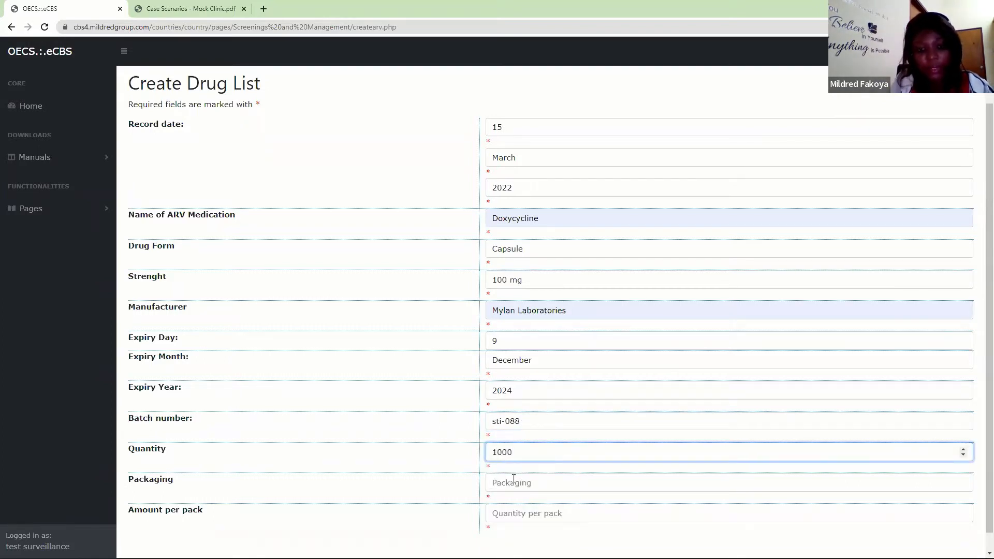
# - Set the Doxycycline packaging to Blister pack and the amount per pack to 30
pyautogui.click(513, 483)
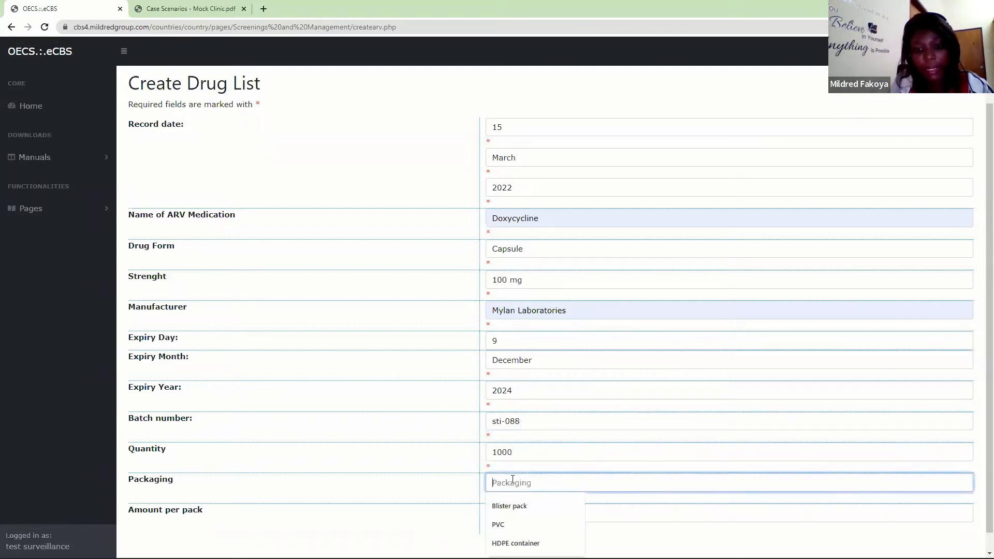
pyautogui.click(507, 505)
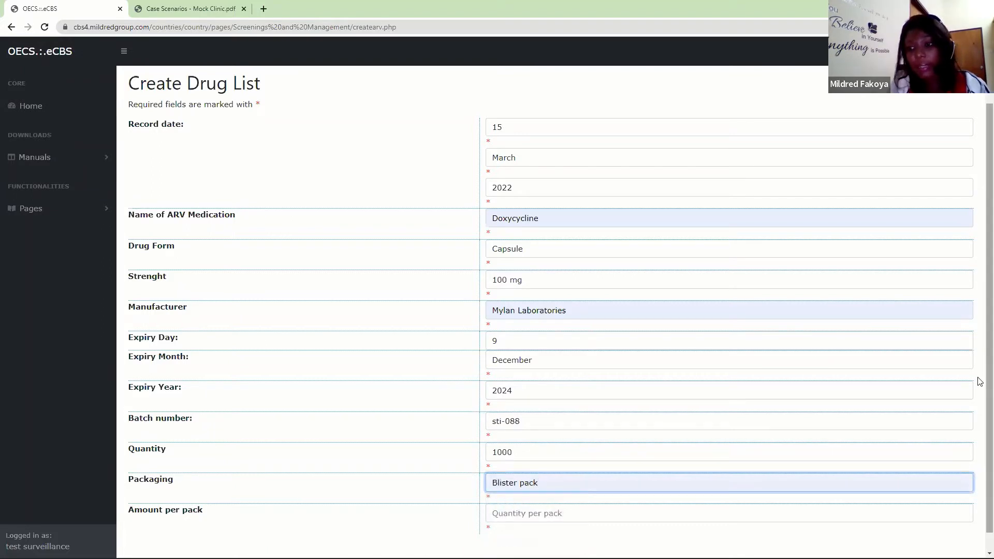
pyautogui.scroll(-2, 978, 388)
pyautogui.click(529, 492)
pyautogui.write('30')
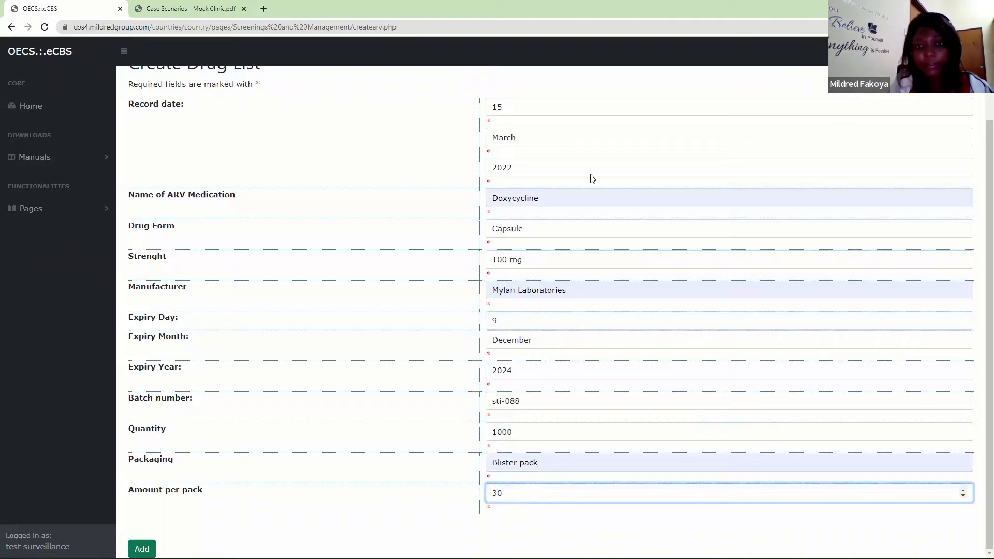
# - Add the Doxycycline entry to the drug list and confirm saving the information
pyautogui.press('Return')
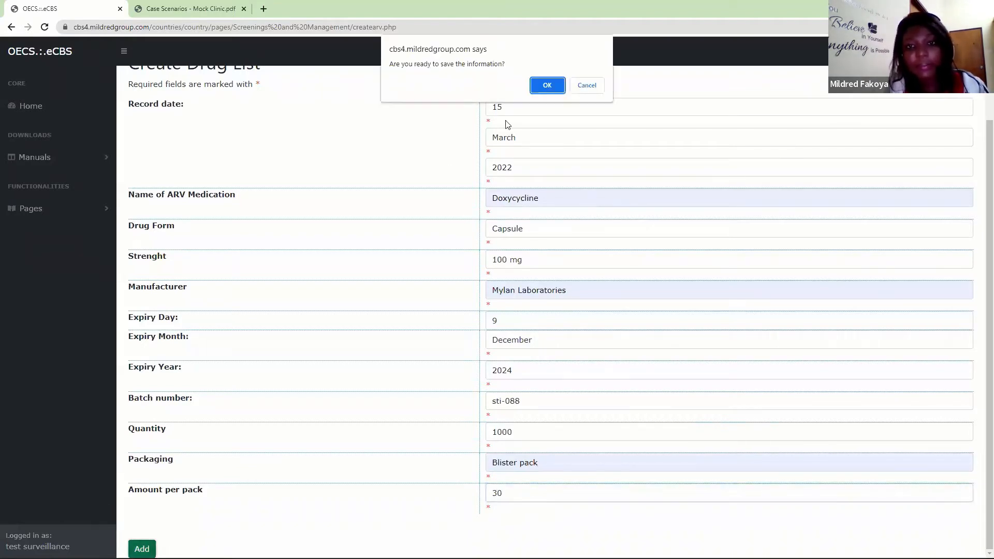
pyautogui.click(558, 88)
pyautogui.click(586, 94)
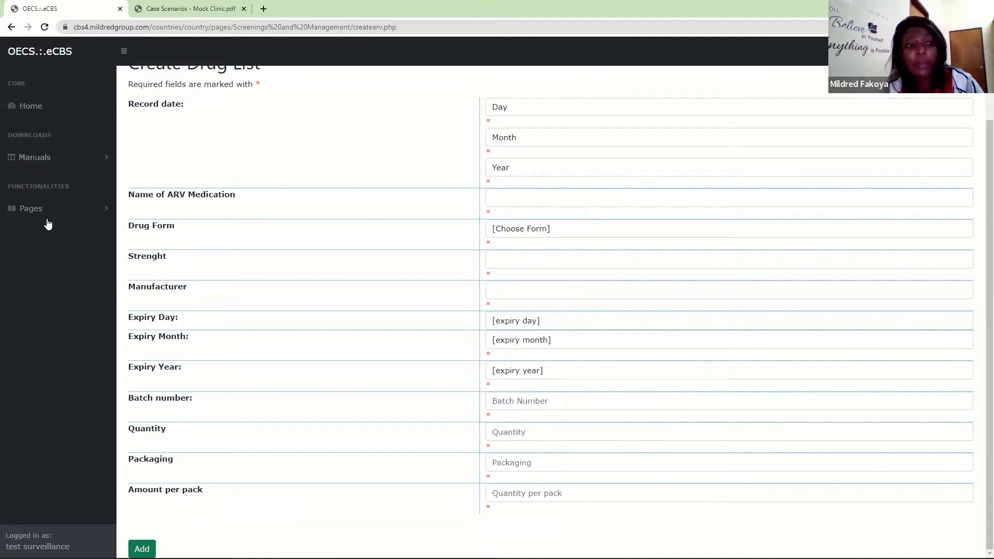
# - Reopen the blank Create Medication Stock form of the central medical store
pyautogui.click(32, 209)
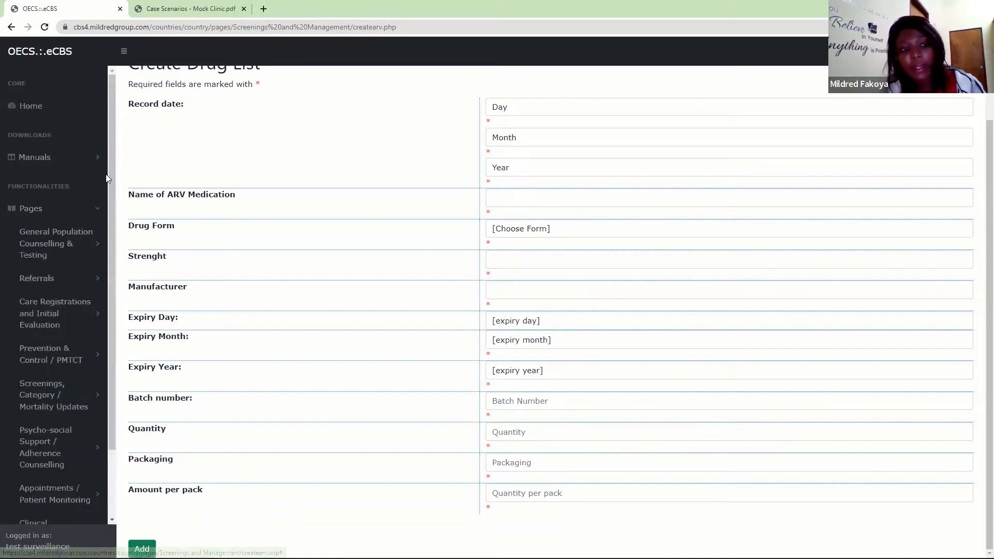
pyautogui.scroll(-2, 108, 392)
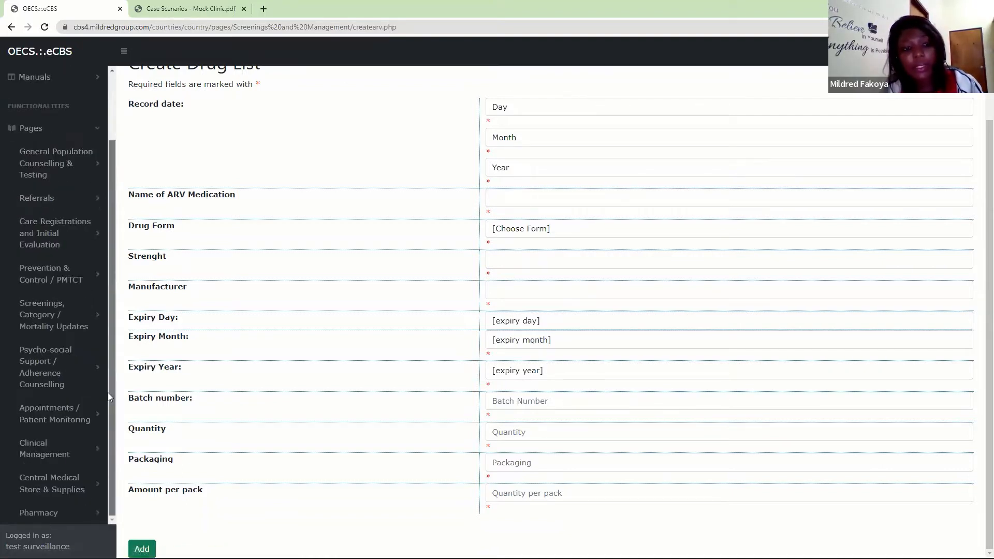
pyautogui.click(58, 489)
pyautogui.scroll(-3, 110, 321)
pyautogui.click(45, 370)
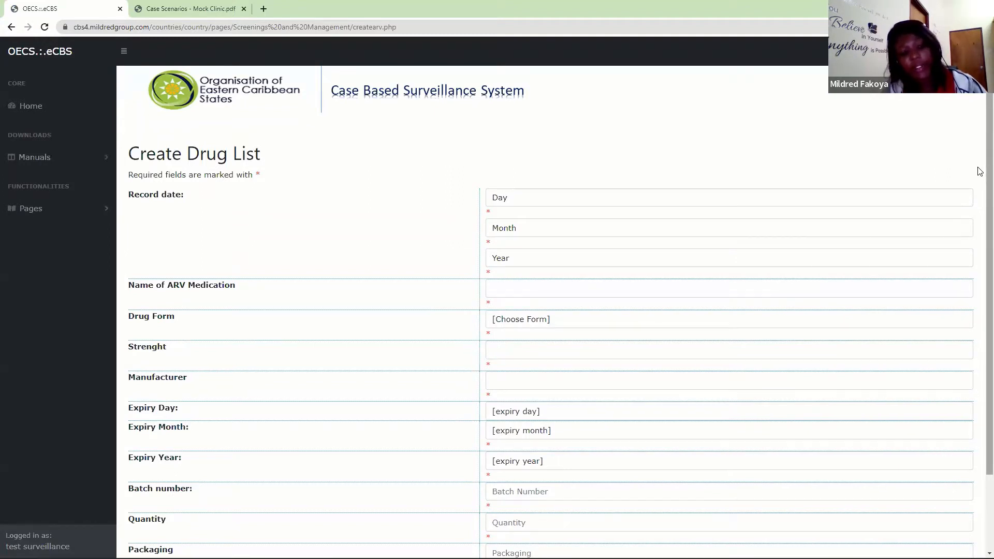
# - Open the central medical store's Stock List to review the medications in stock
pyautogui.click(93, 214)
pyautogui.scroll(-2, 112, 326)
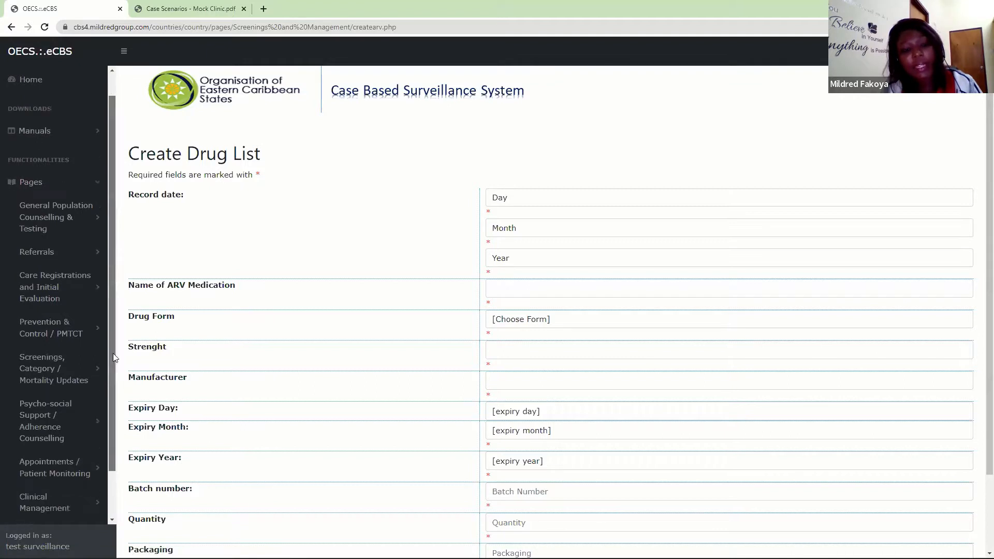
pyautogui.click(56, 483)
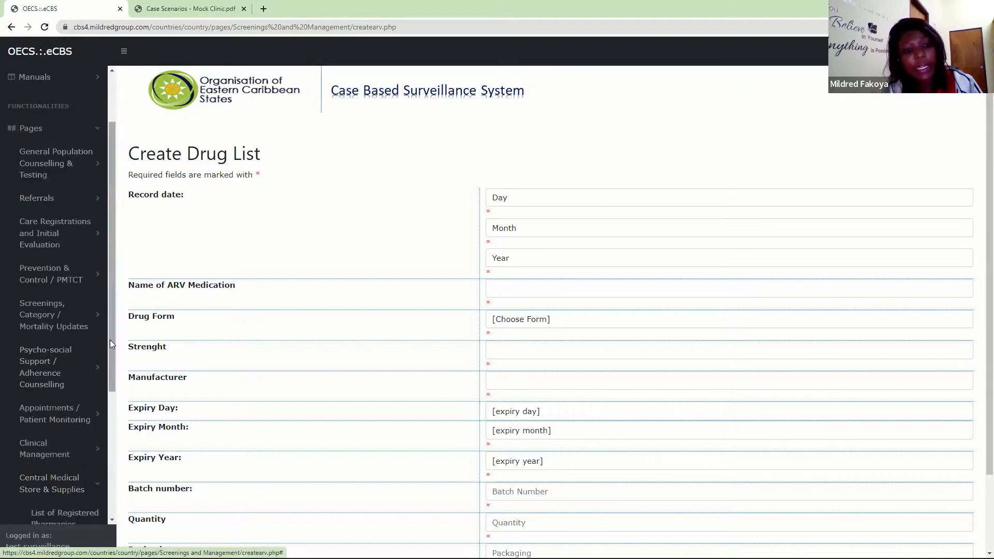
pyautogui.moveTo(110, 340); pyautogui.dragTo(111, 452)
pyautogui.scroll(-1, 111, 452)
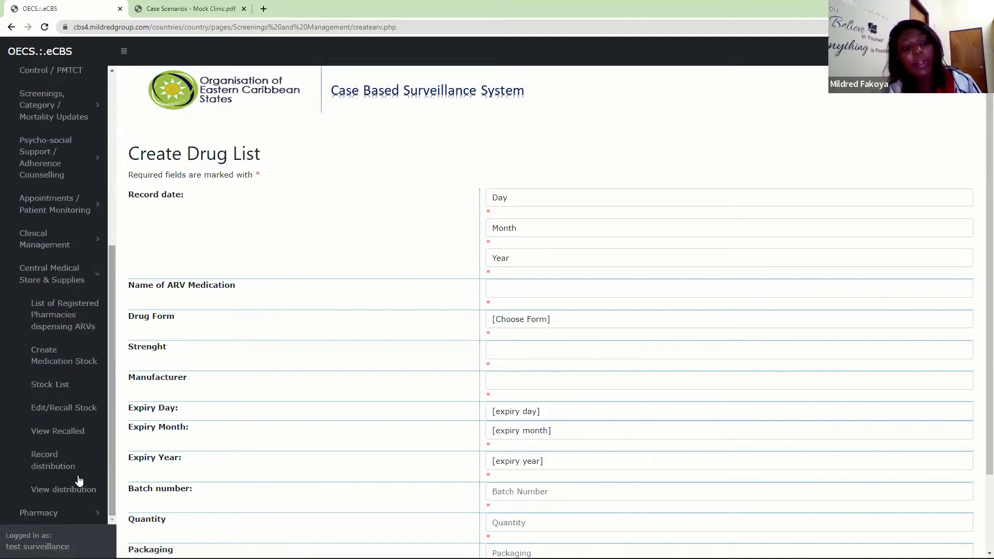
pyautogui.click(47, 385)
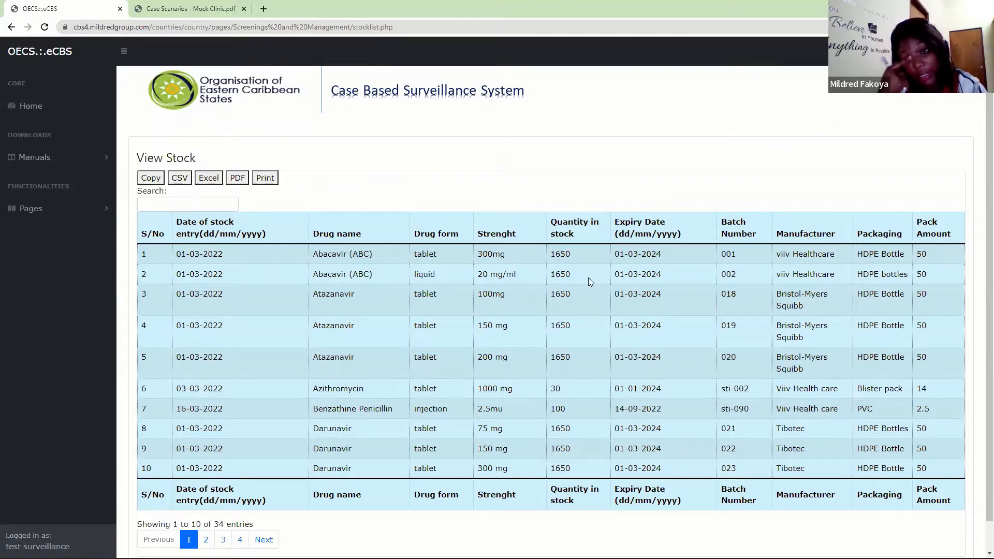
# - Open the Record distribution page of Central Medical Store & Supplies
pyautogui.click(55, 210)
pyautogui.scroll(-3, 114, 232)
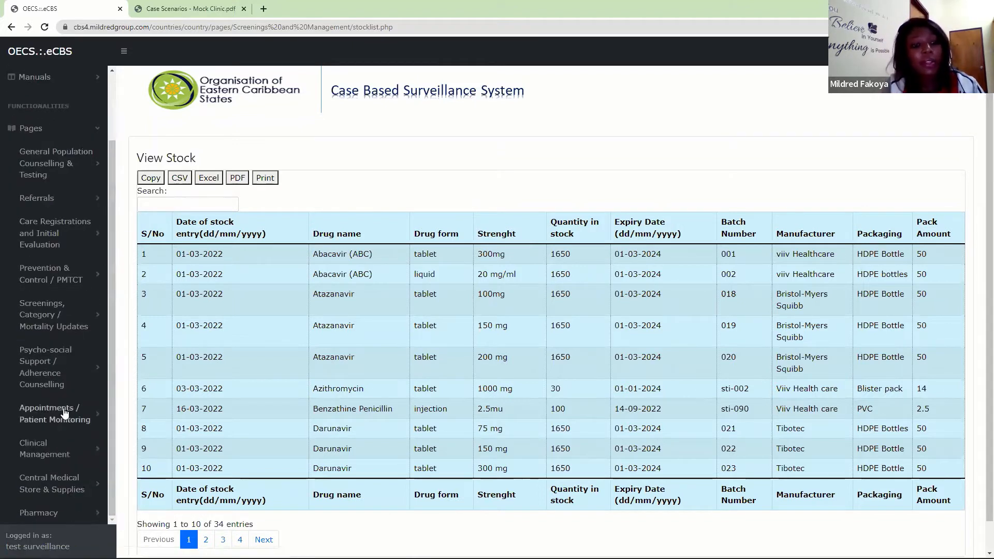
pyautogui.click(61, 490)
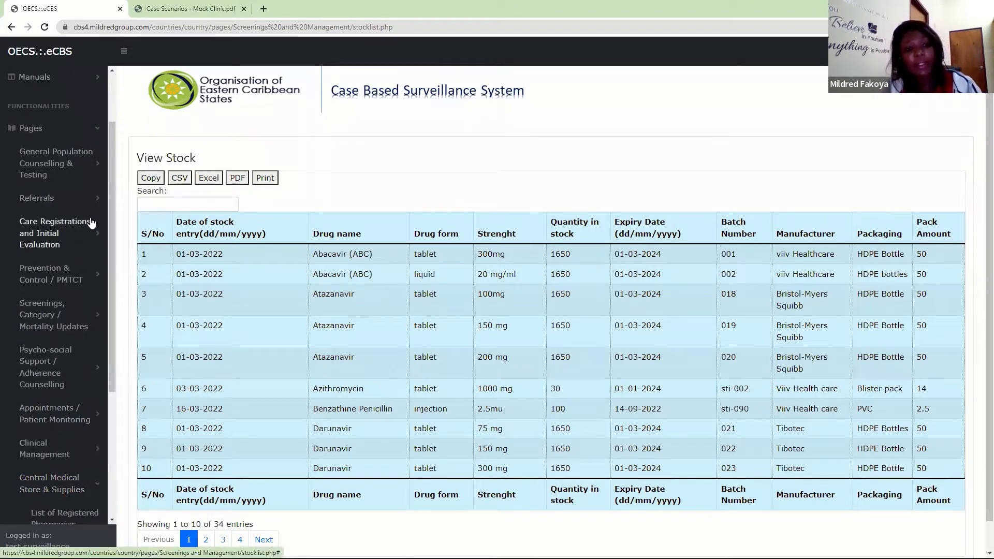
pyautogui.moveTo(109, 252); pyautogui.dragTo(126, 437)
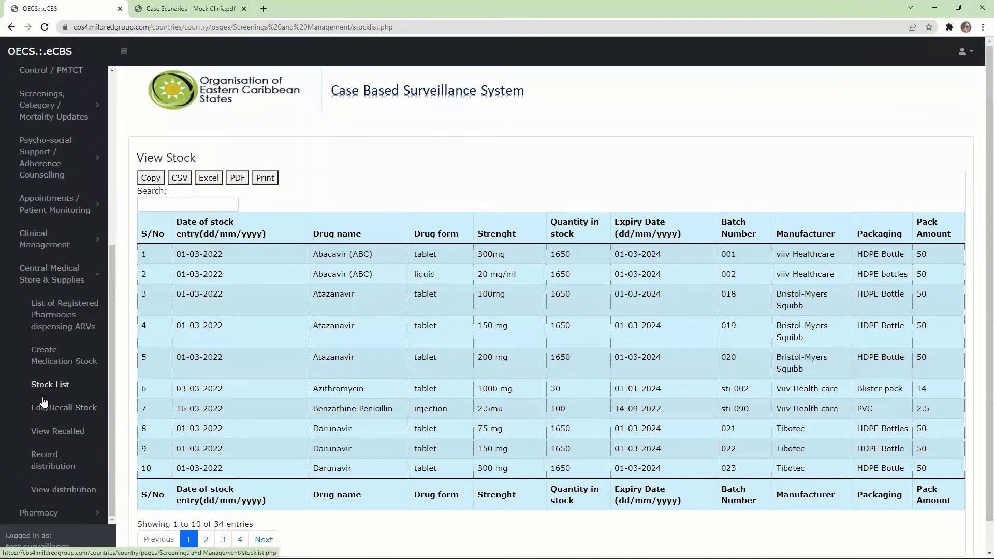
pyautogui.click(49, 468)
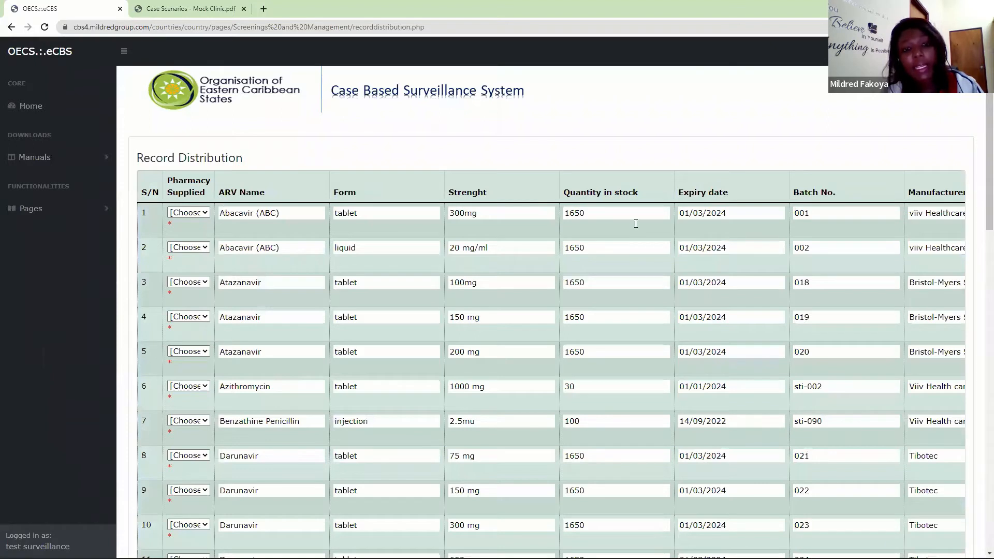
# - Choose the pharmacy supplied with Benzathine Penicillin batch sti-090 and set the quantity supplied to 10
pyautogui.click(197, 424)
pyautogui.click(202, 492)
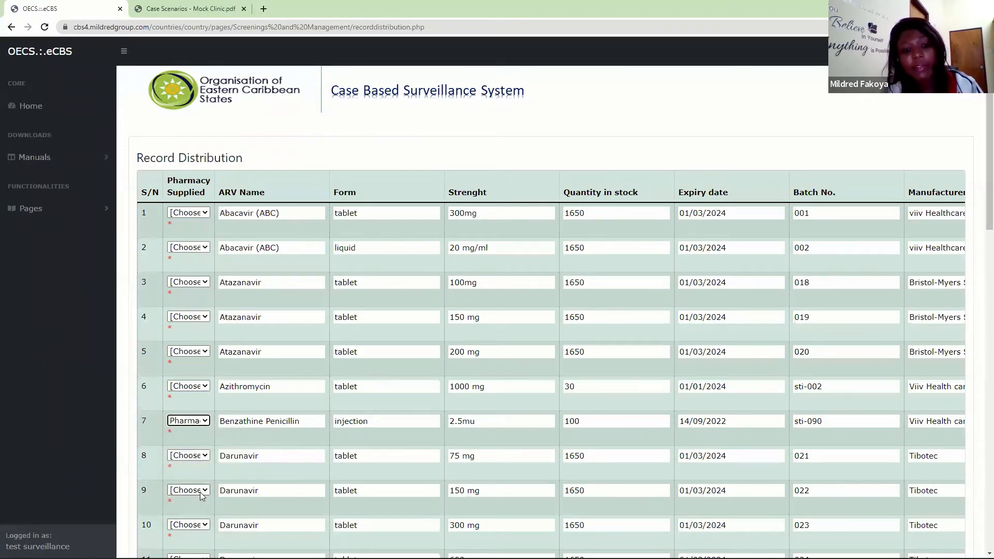
pyautogui.click(588, 421)
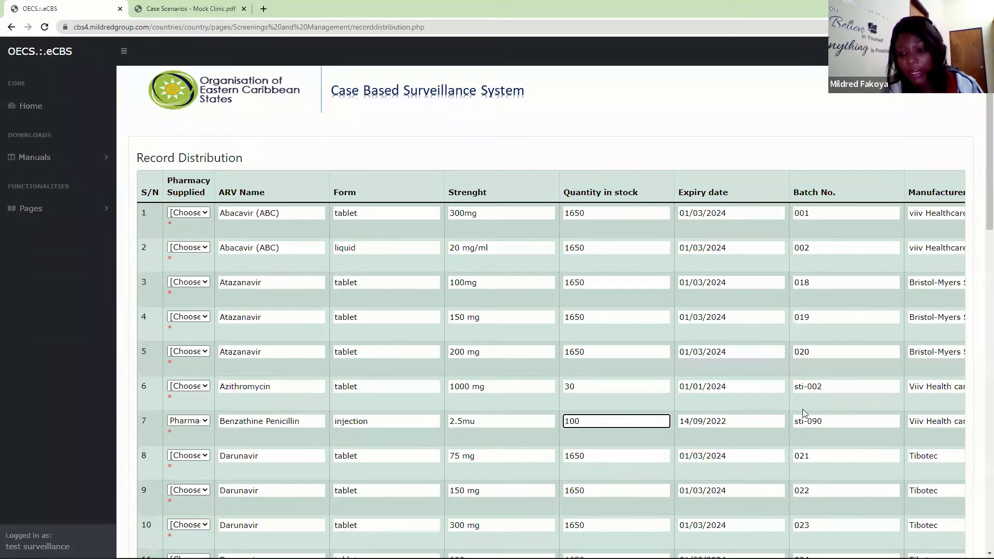
pyautogui.hscroll(3, 804, 413)
pyautogui.hscroll(10, 802, 409)
pyautogui.click(726, 421)
pyautogui.write('1')
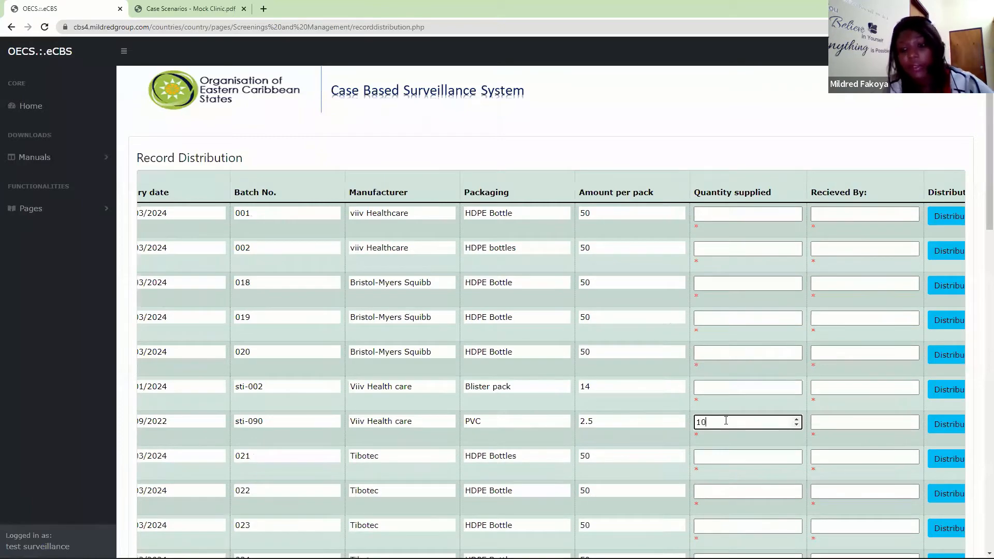
pyautogui.write('0')
# - Enter the receiver's full name for the Benzathine Penicillin supply, distribute it, and check the remaining quantity in stock
pyautogui.click(833, 422)
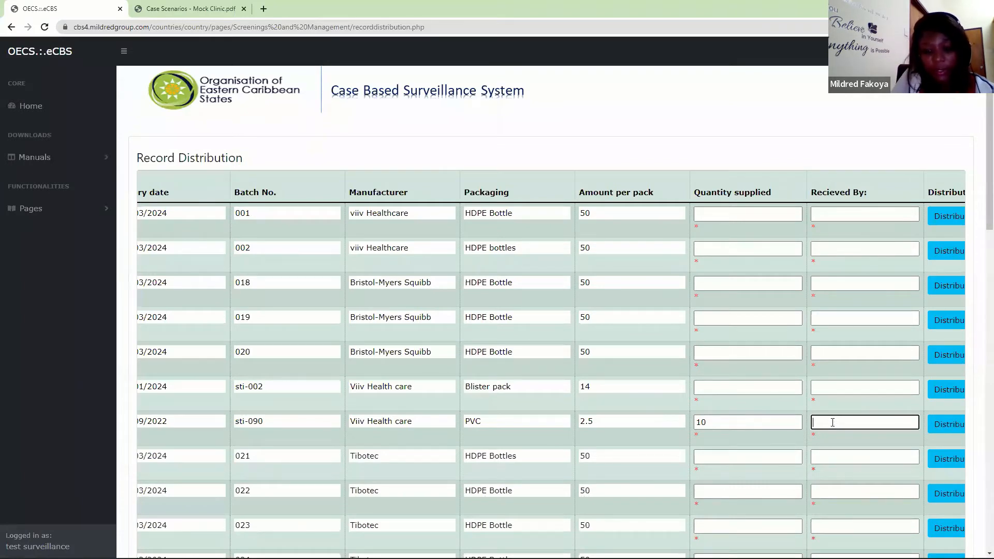
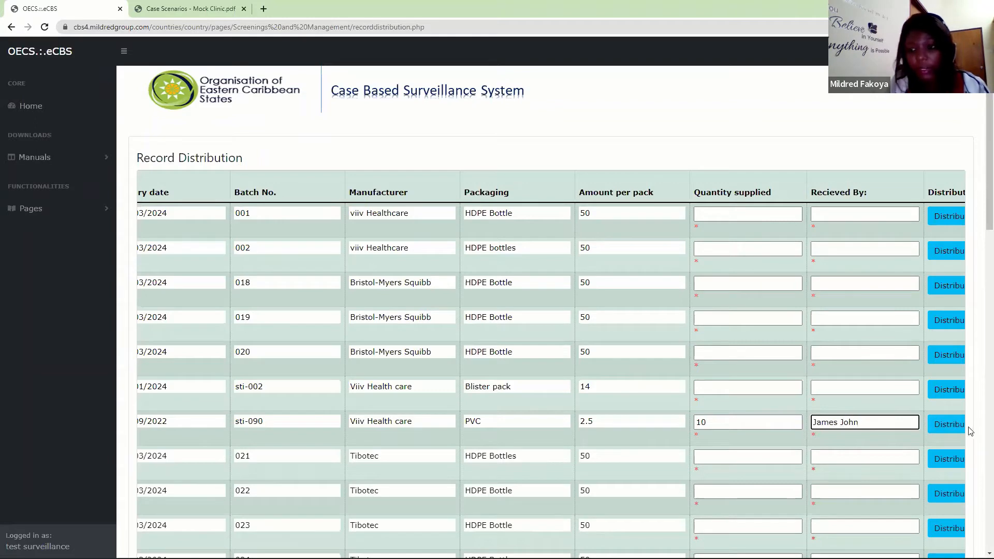
pyautogui.click(950, 429)
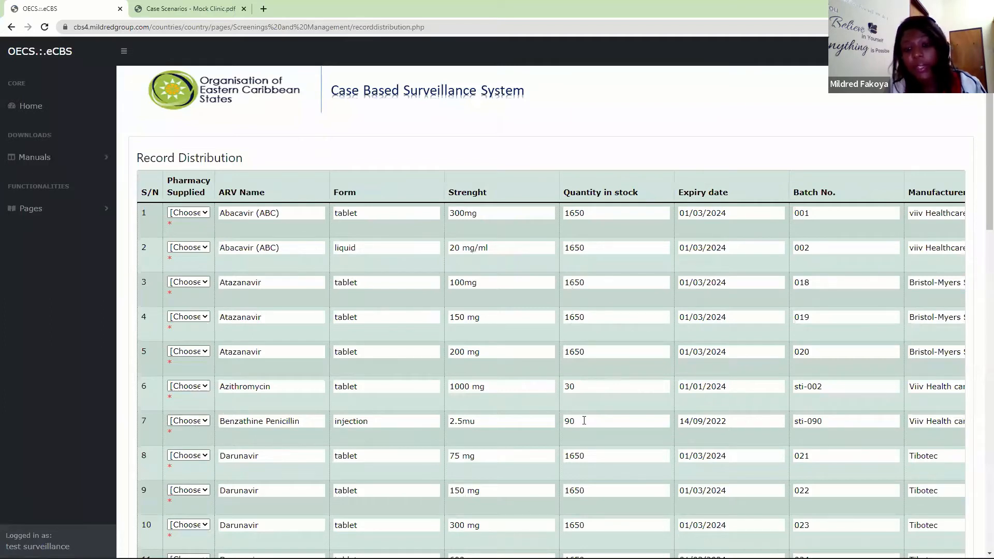
pyautogui.moveTo(584, 421); pyautogui.dragTo(544, 421)
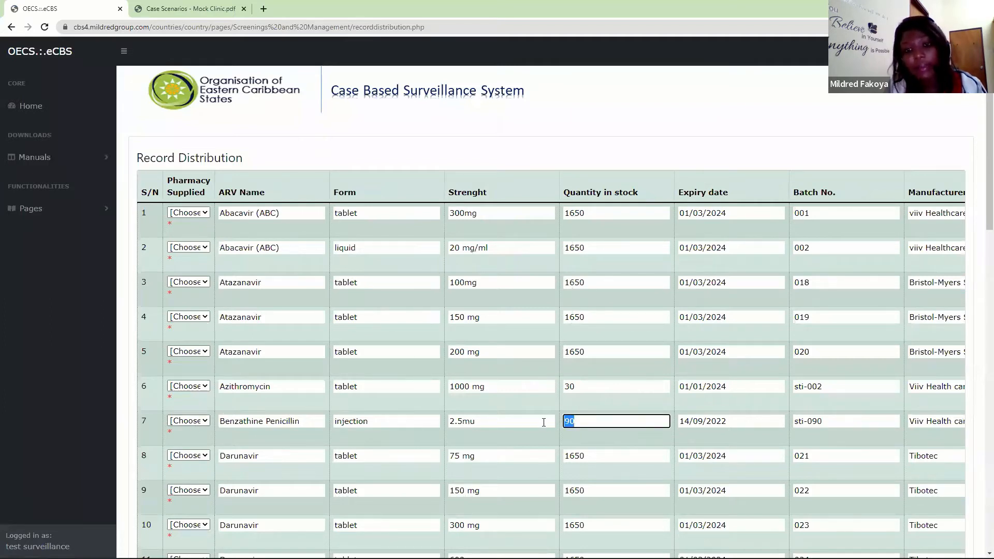
pyautogui.click(191, 422)
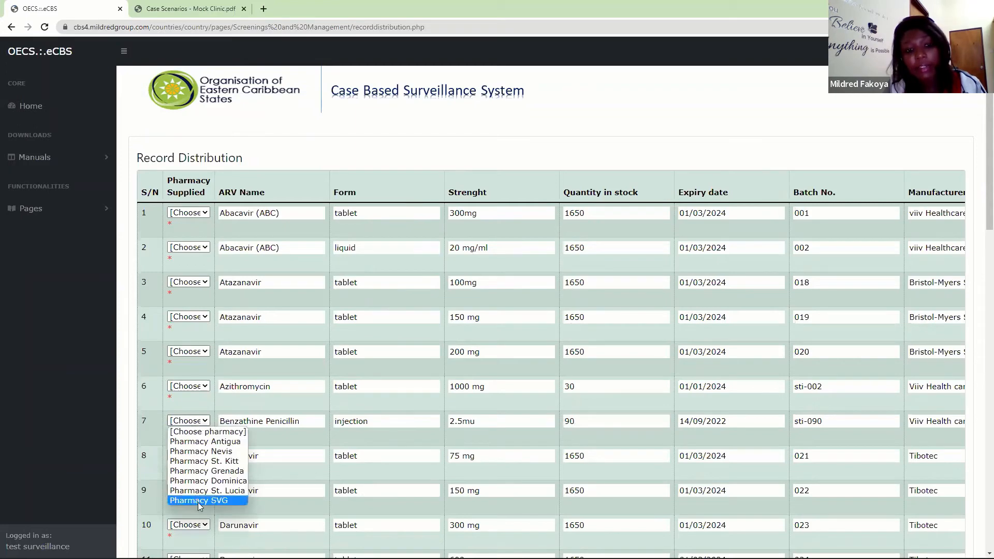
pyautogui.click(205, 431)
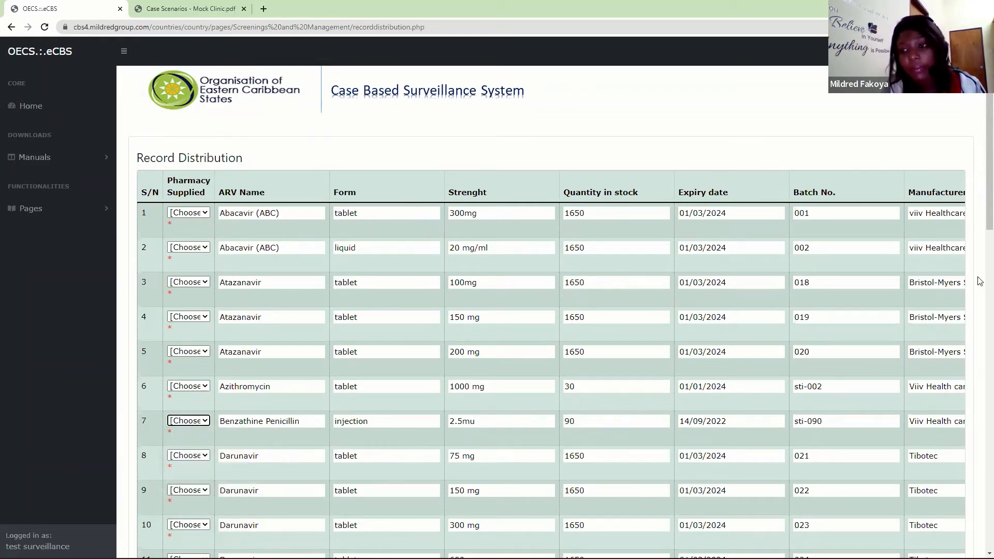
# - Choose the pharmacy supplied with Doxycycline capsule batch sti-088 and set the quantity supplied to 200
pyautogui.moveTo(978, 191); pyautogui.dragTo(978, 348)
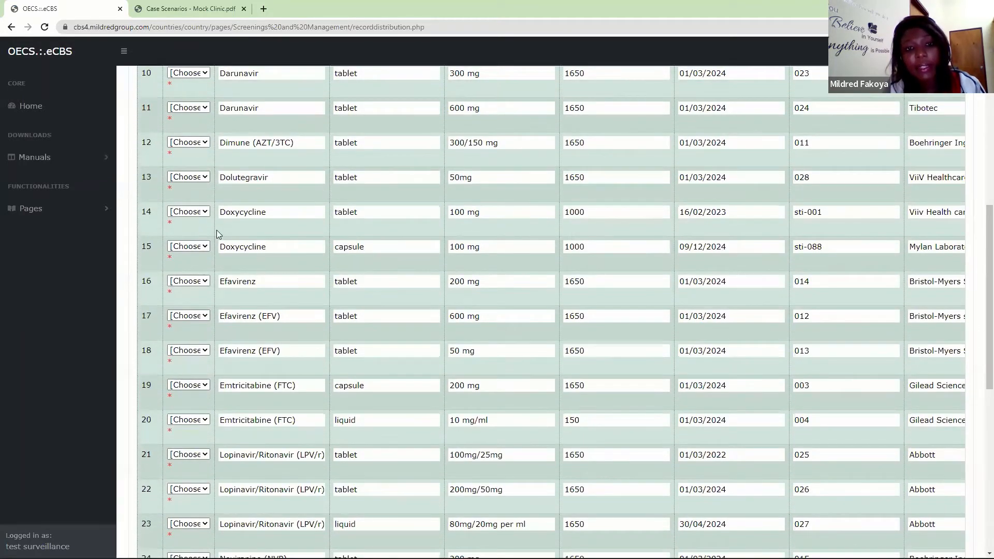
pyautogui.click(191, 247)
pyautogui.click(221, 317)
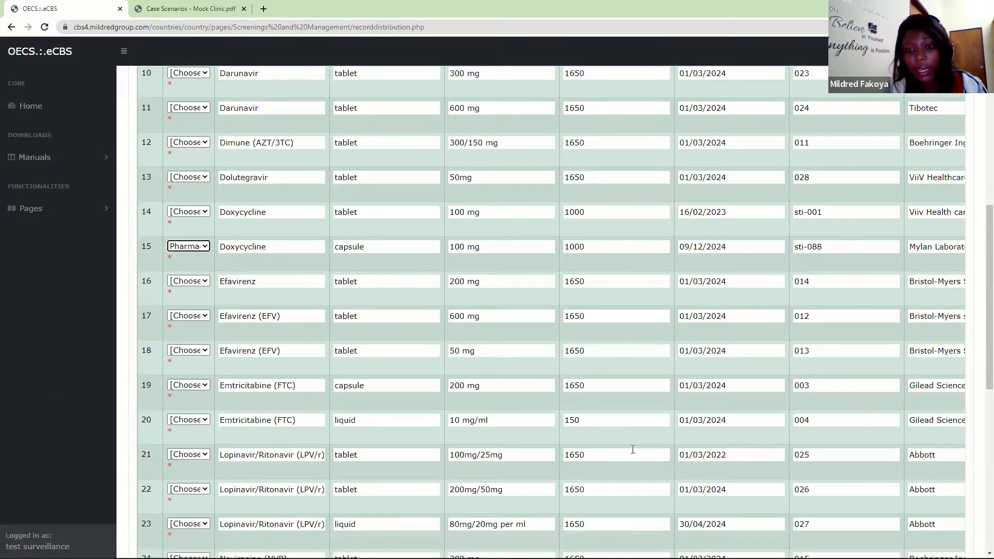
pyautogui.click(848, 251)
pyautogui.scroll(-1, 847, 251)
pyautogui.hscroll(2, 847, 250)
pyautogui.hscroll(10, 846, 254)
pyautogui.click(705, 229)
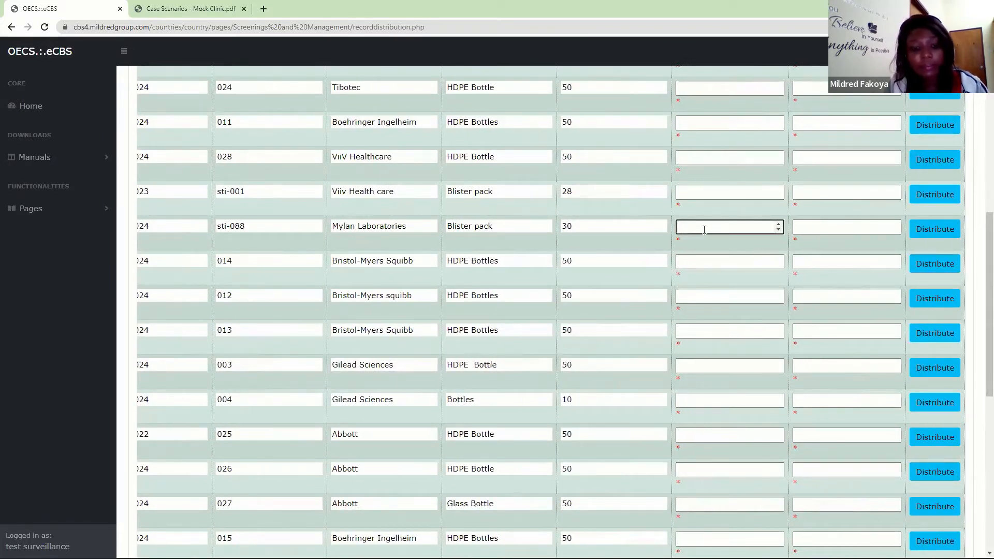
pyautogui.write('200')
# - Enter the receiver's full name for the Doxycycline capsule supply of batch sti-088 and distribute it
pyautogui.click(798, 230)
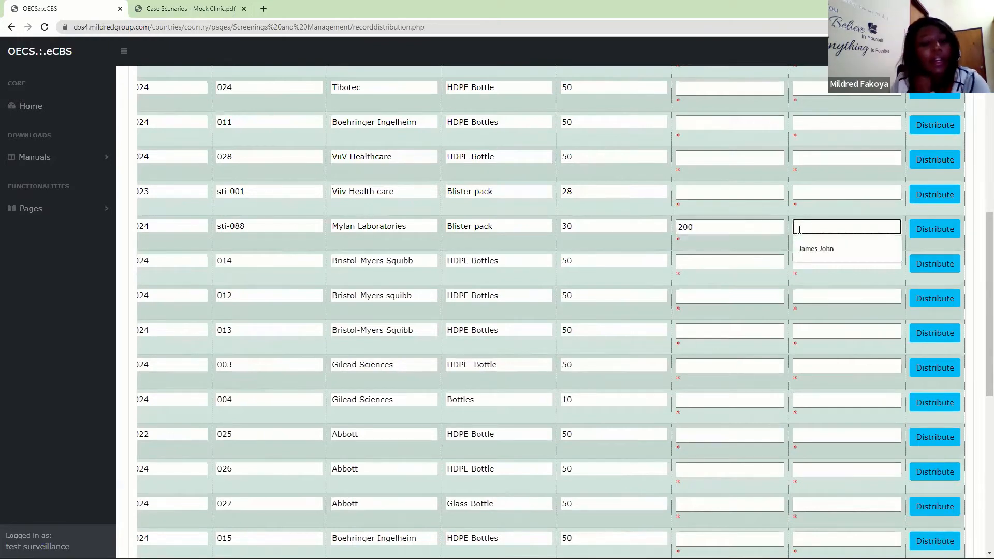
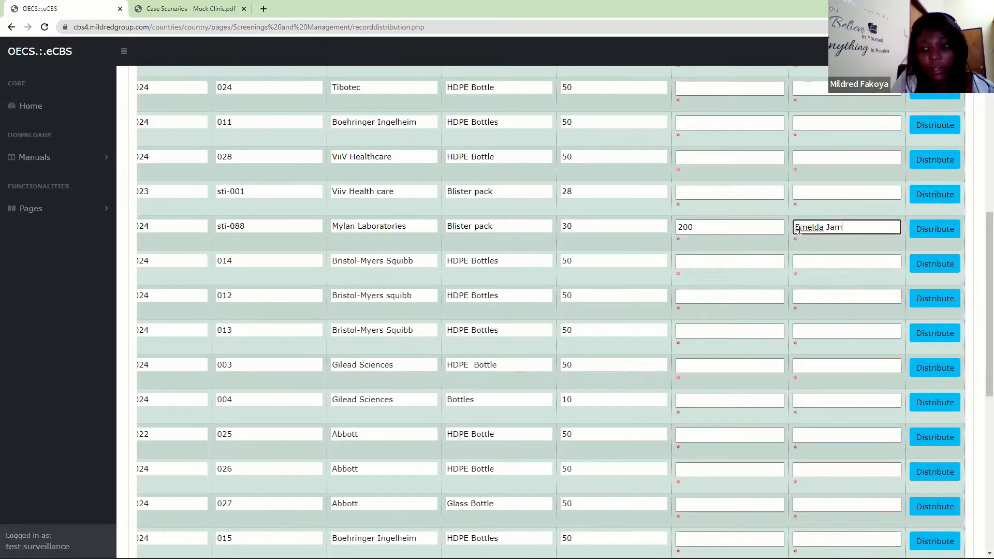
pyautogui.click(949, 232)
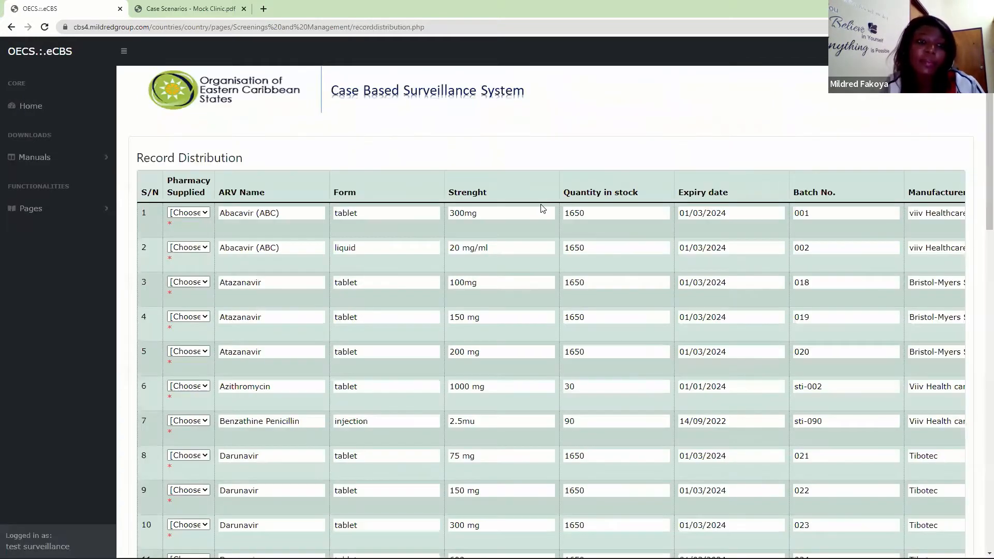
pyautogui.click(109, 208)
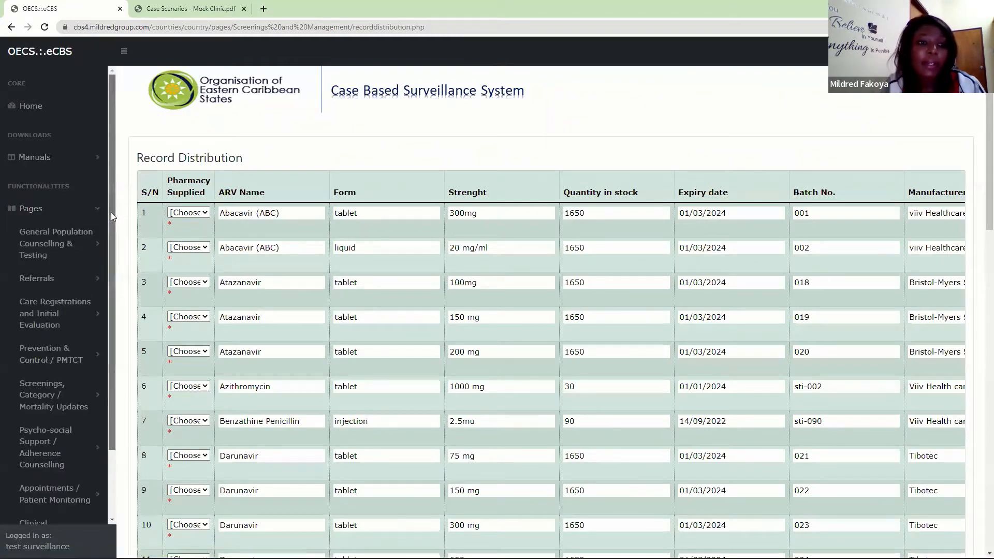
pyautogui.scroll(-3, 110, 212)
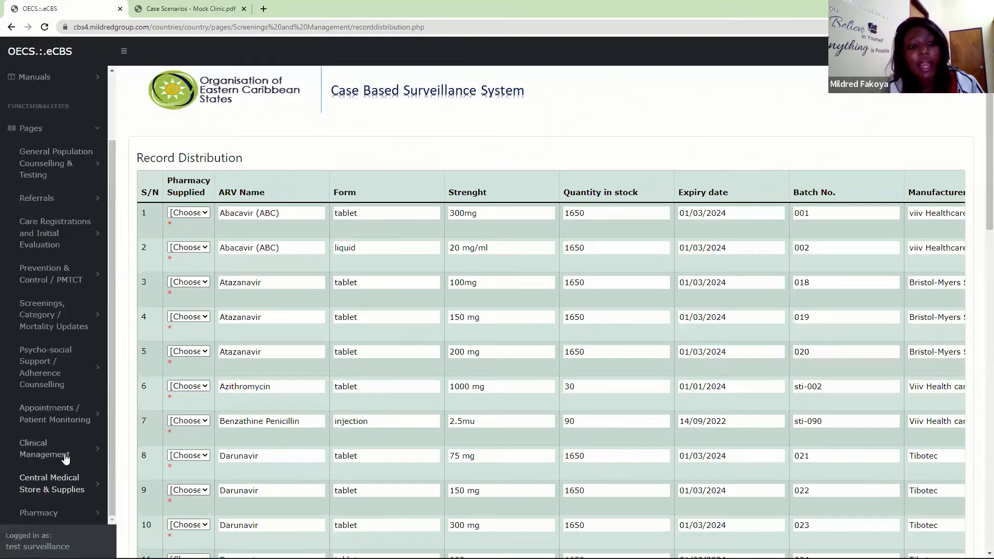
pyautogui.click(61, 489)
pyautogui.moveTo(114, 313); pyautogui.dragTo(107, 468)
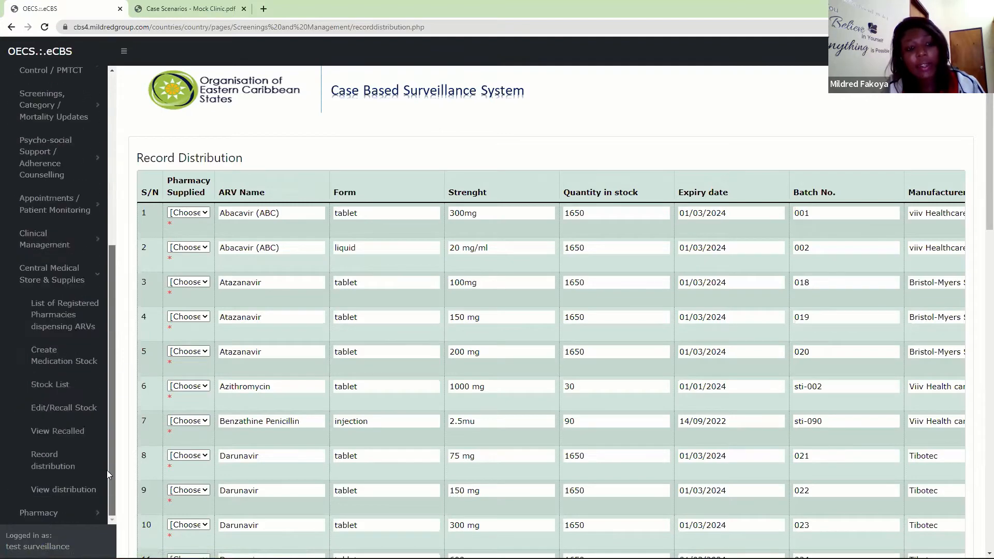
pyautogui.click(107, 472)
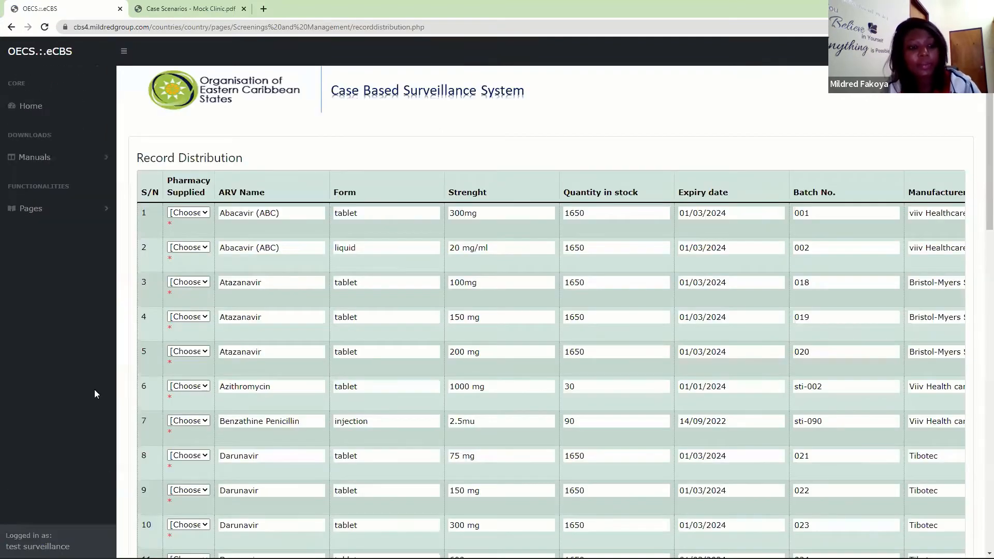
# - Open the Edit/Recall Stock page of Central Medical Store & Supplies
pyautogui.click(60, 207)
pyautogui.scroll(-1, 101, 272)
pyautogui.scroll(-2, 100, 271)
pyautogui.click(42, 450)
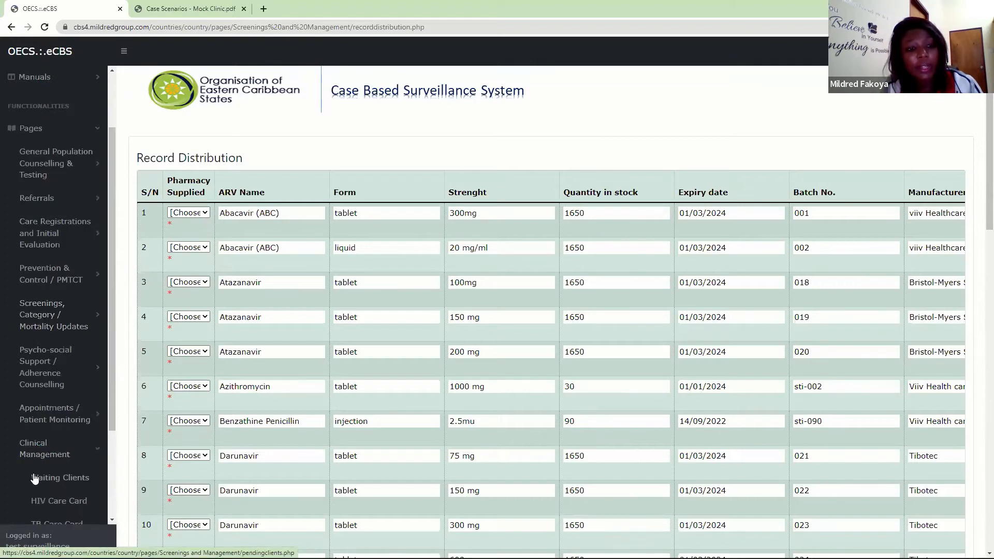
pyautogui.click(46, 451)
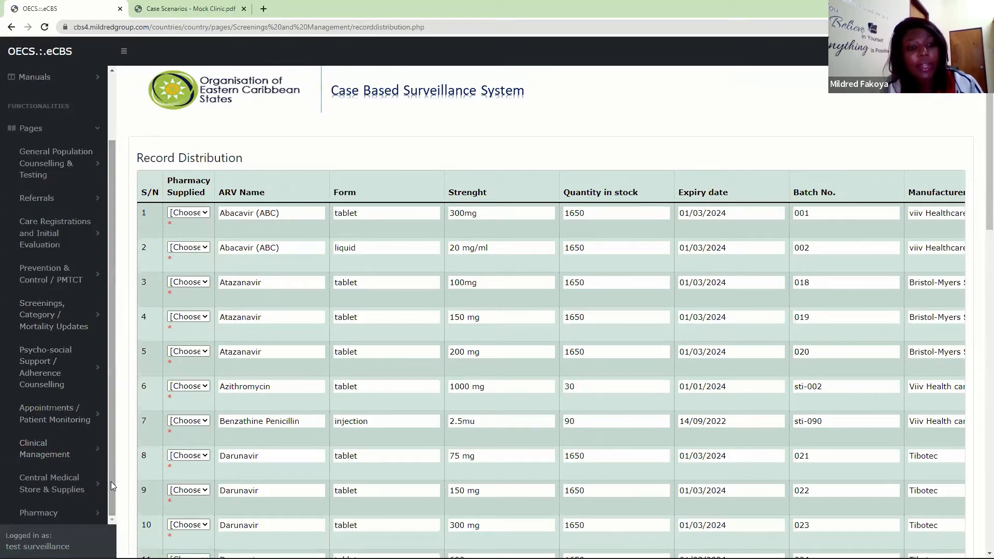
pyautogui.click(77, 486)
pyautogui.moveTo(113, 373); pyautogui.dragTo(111, 514)
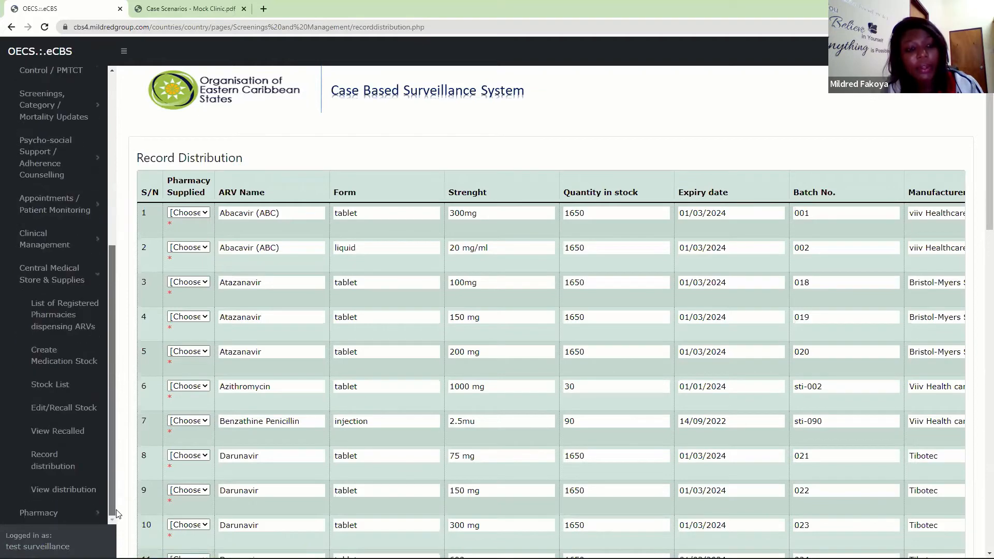
pyautogui.click(67, 409)
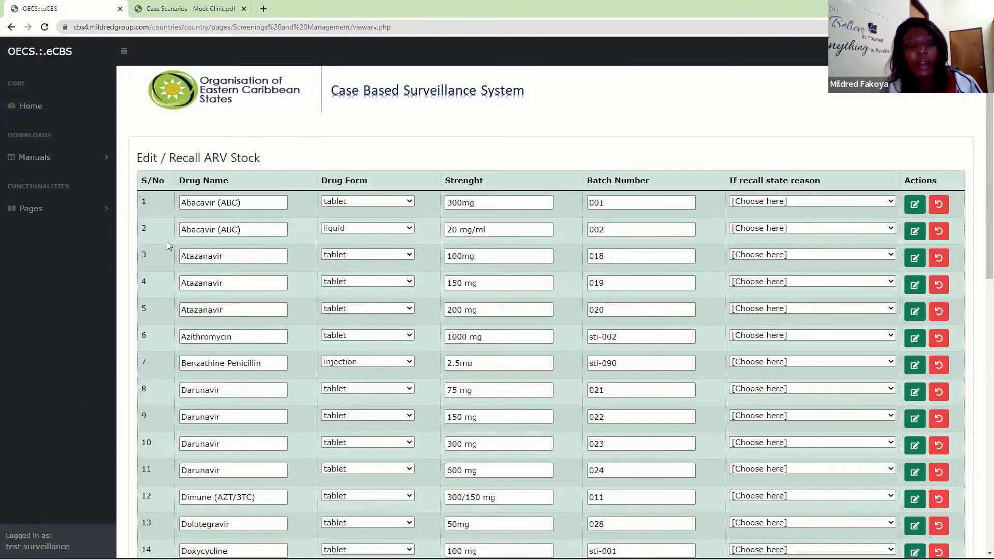
# - Expand the Central Medical Store & Supplies functions and look over the medications in the Edit / Recall ARV Stock list
pyautogui.click(104, 210)
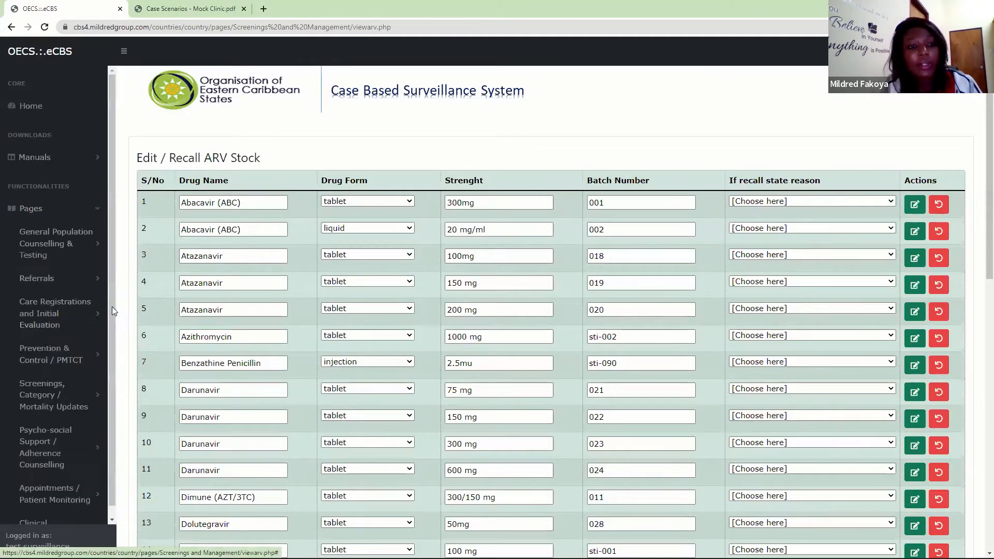
pyautogui.scroll(-2, 107, 434)
pyautogui.click(62, 488)
pyautogui.moveTo(113, 359); pyautogui.dragTo(110, 524)
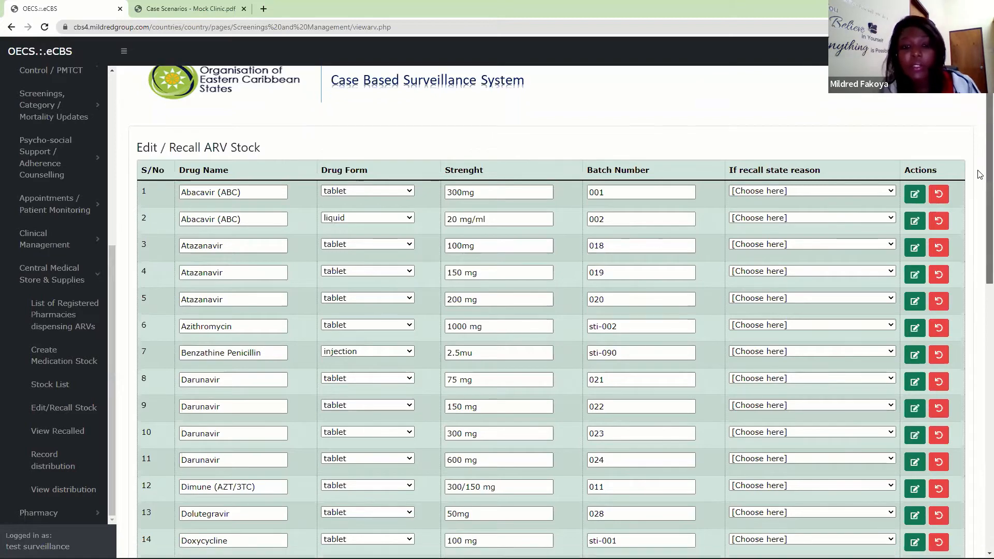
pyautogui.scroll(-3, 979, 130)
pyautogui.scroll(3, 979, 124)
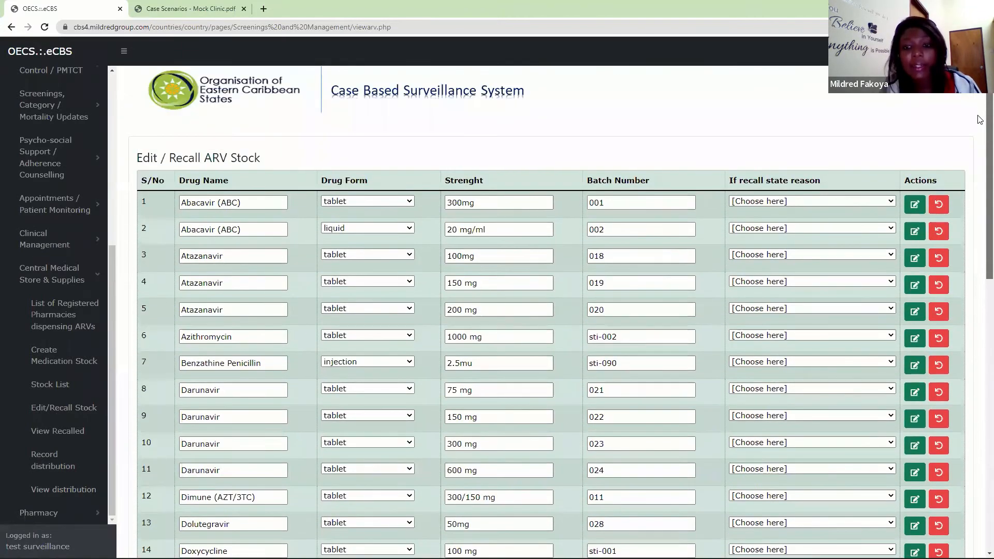
pyautogui.scroll(-1, 980, 142)
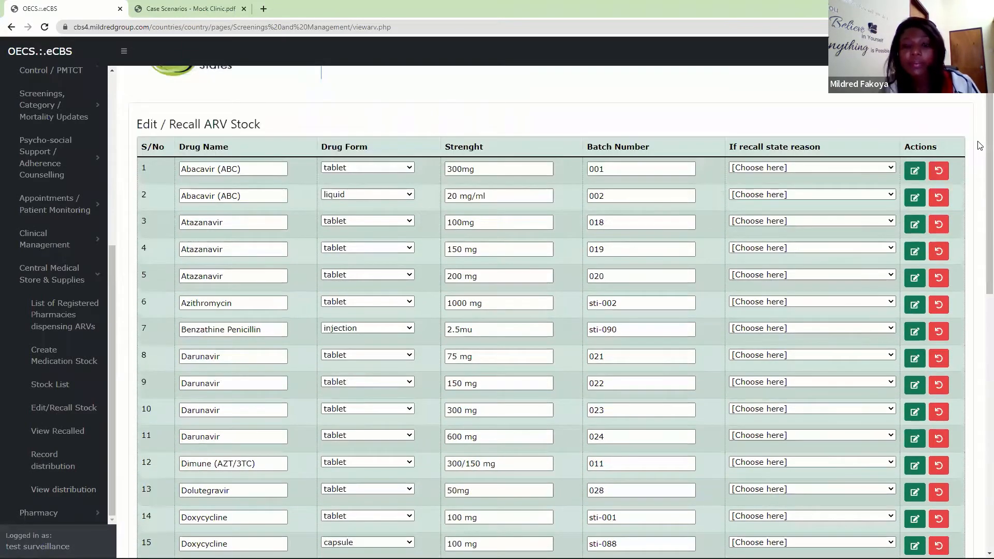
# - Examine the strength, drug form, batch number and recall reason fields of the Abacavir (ABC) tablet with batch number 001
pyautogui.click(491, 169)
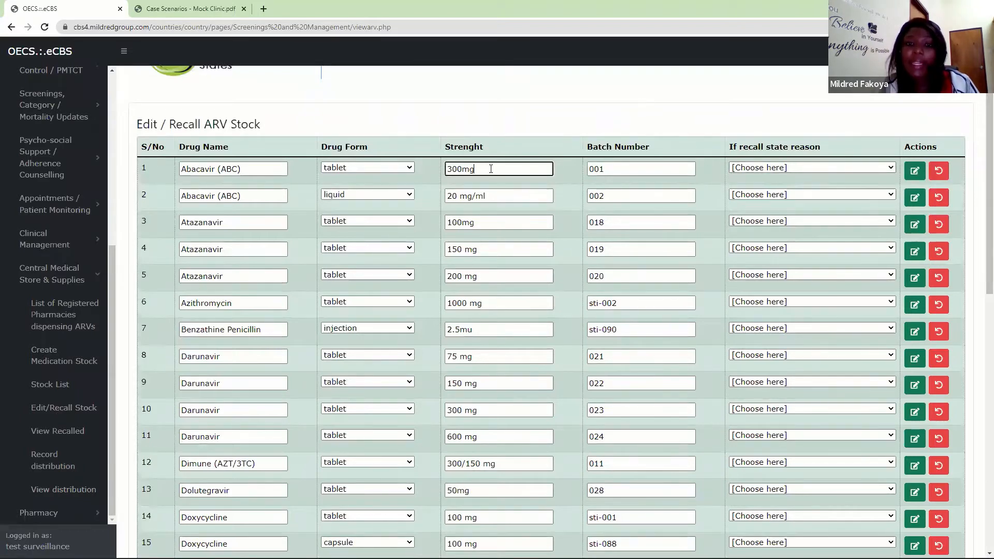
pyautogui.click(409, 168)
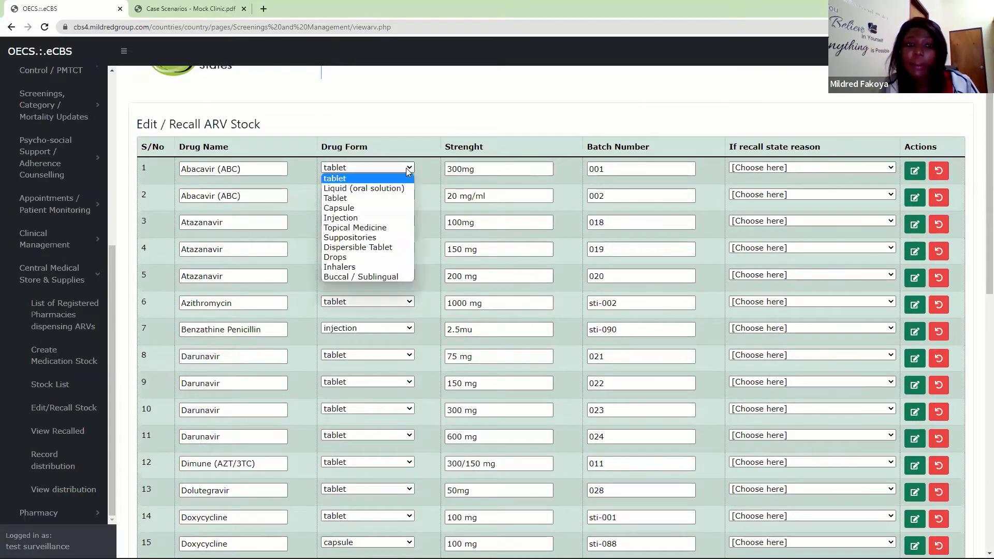
pyautogui.click(288, 169)
pyautogui.click(517, 169)
pyautogui.click(685, 167)
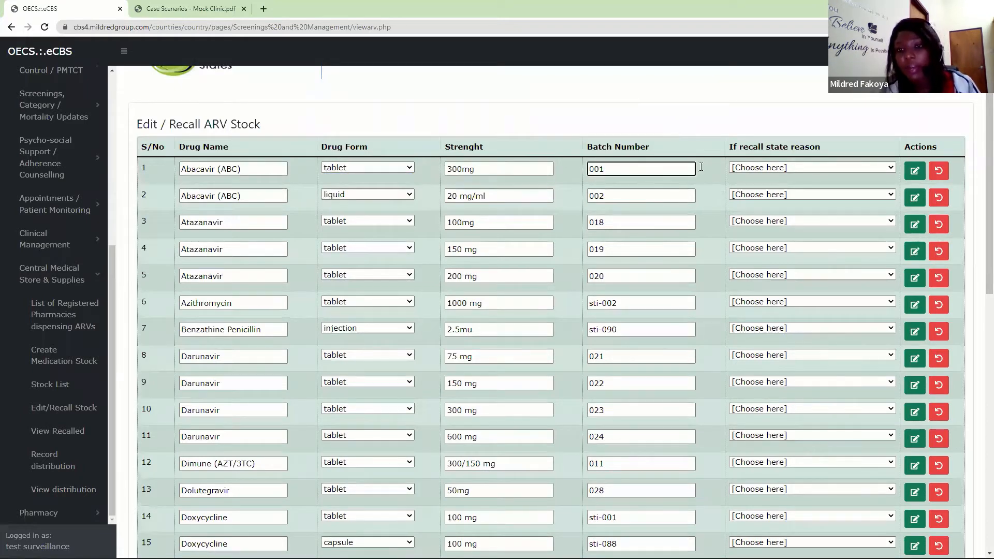
pyautogui.click(768, 169)
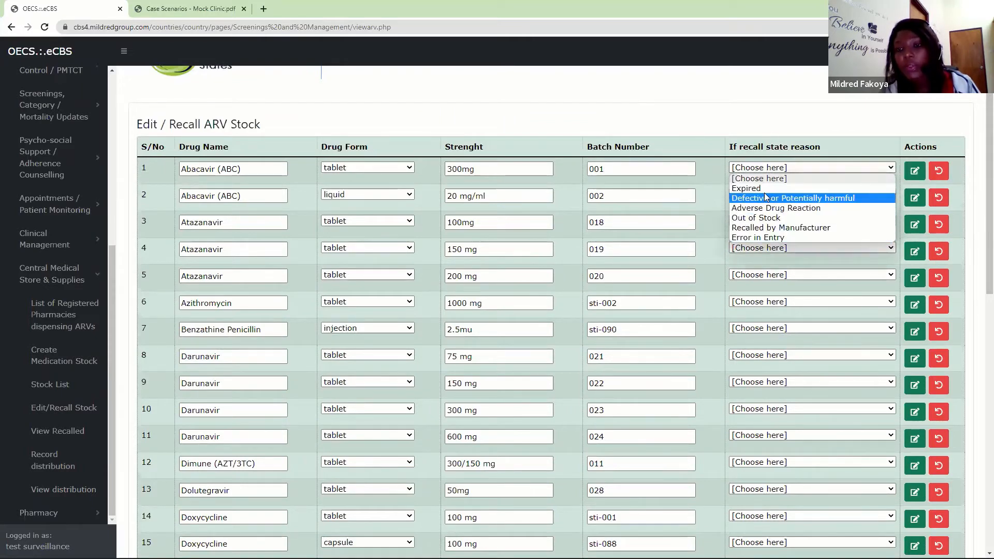
pyautogui.click(720, 176)
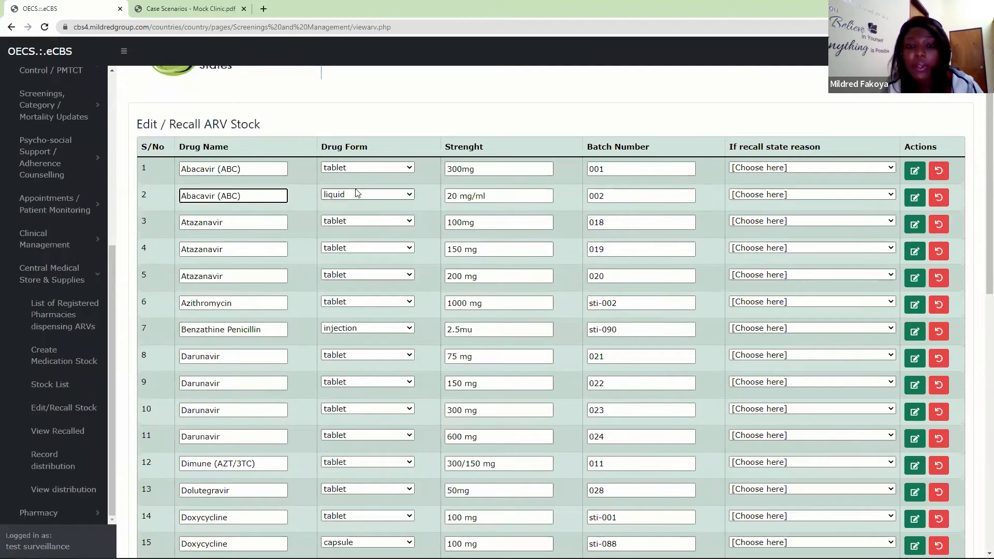
# - Review the drug form options of Abacavir (ABC) liquid batch 002 and choose Error in Entry as its recall reason without submitting the recall
pyautogui.click(382, 194)
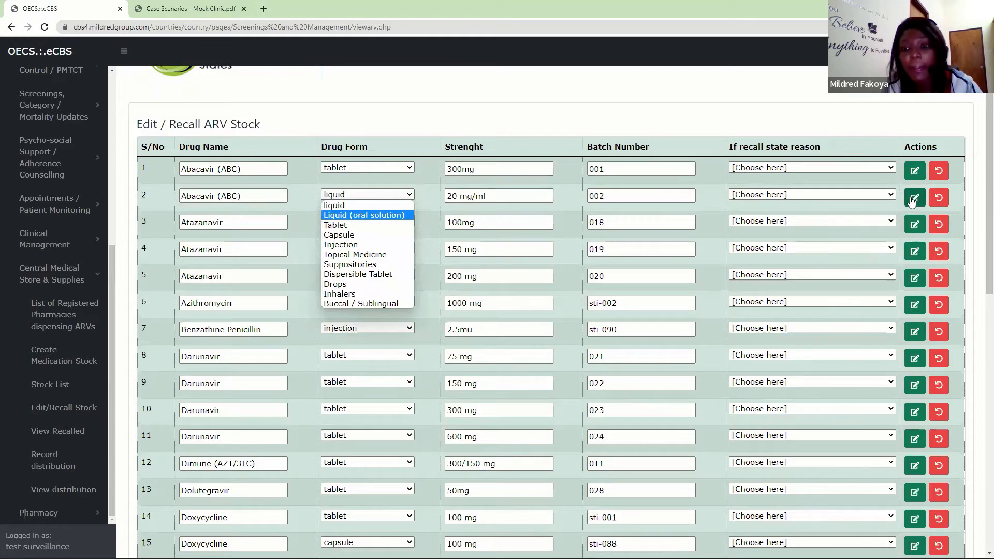
pyautogui.click(495, 203)
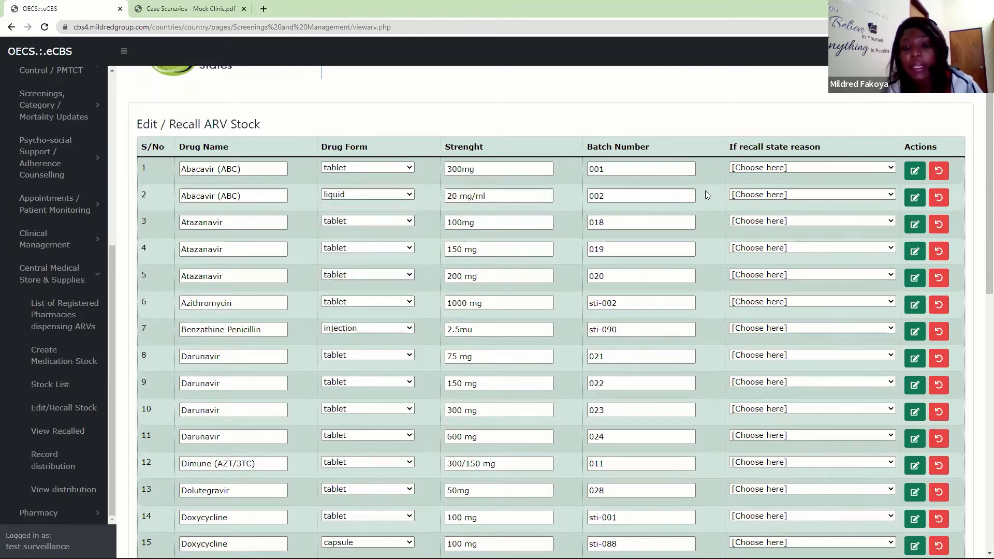
pyautogui.click(752, 199)
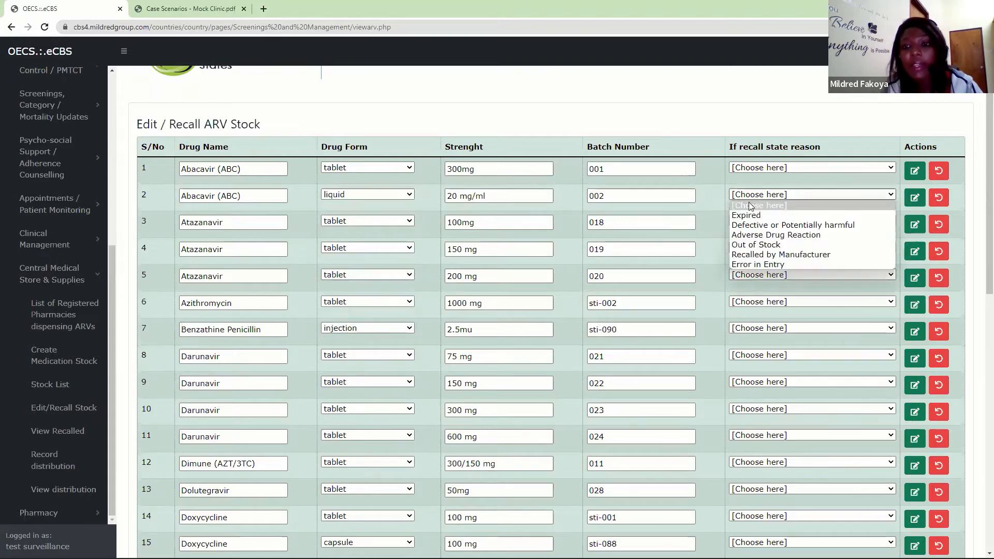
pyautogui.click(750, 263)
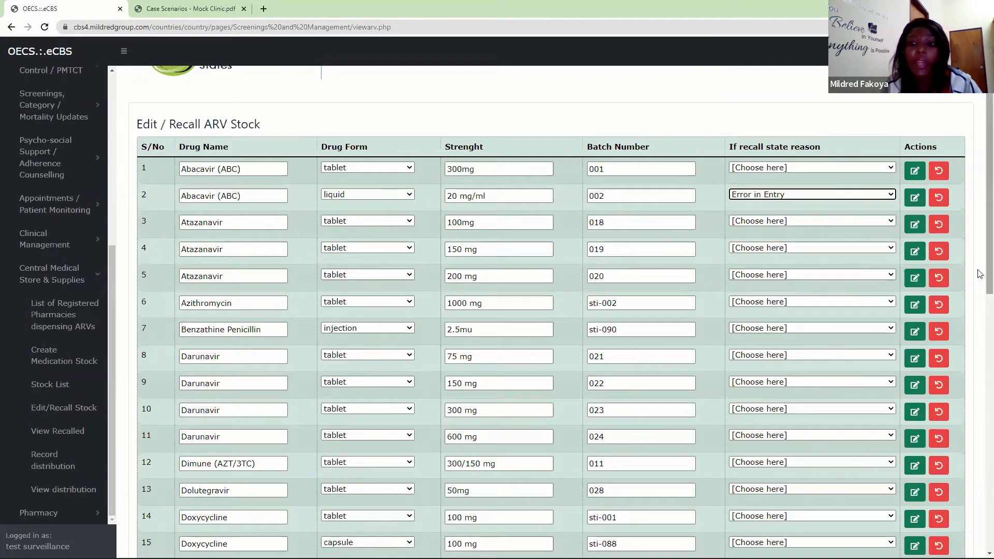
pyautogui.scroll(1, 980, 275)
pyautogui.scroll(-11, 980, 310)
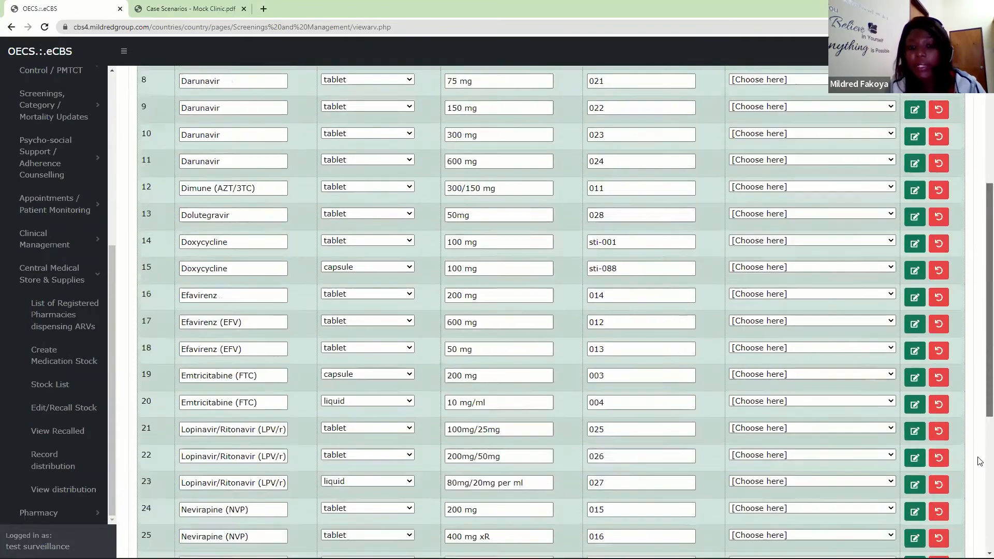
pyautogui.scroll(11, 974, 403)
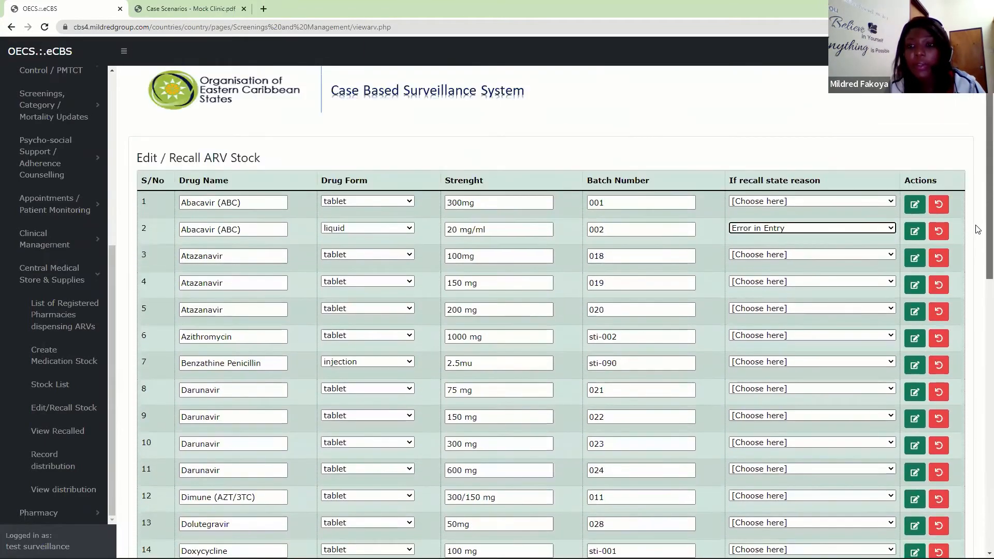
pyautogui.click(848, 229)
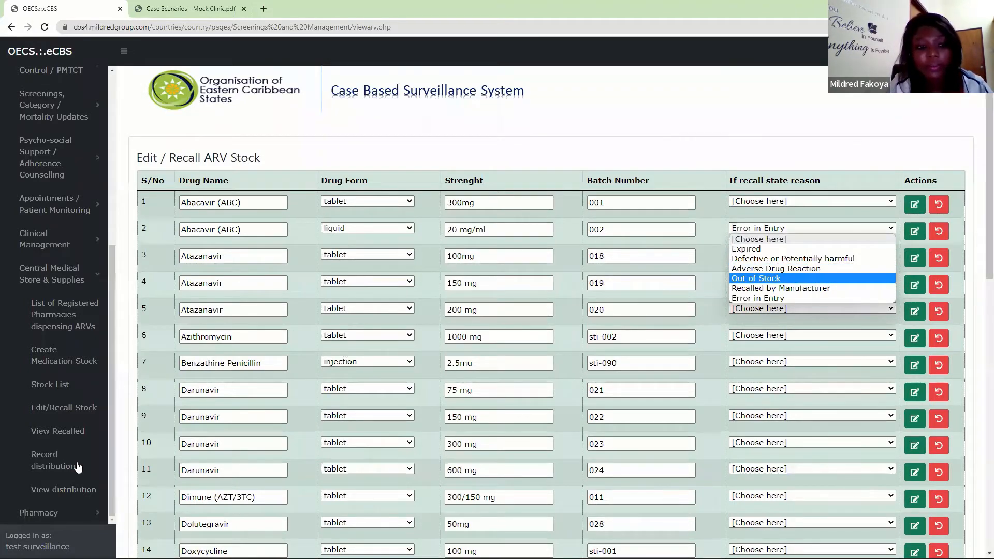
# - View the recalled stock list of the central medical store and return to the Edit/Recall Stock page
pyautogui.click(57, 433)
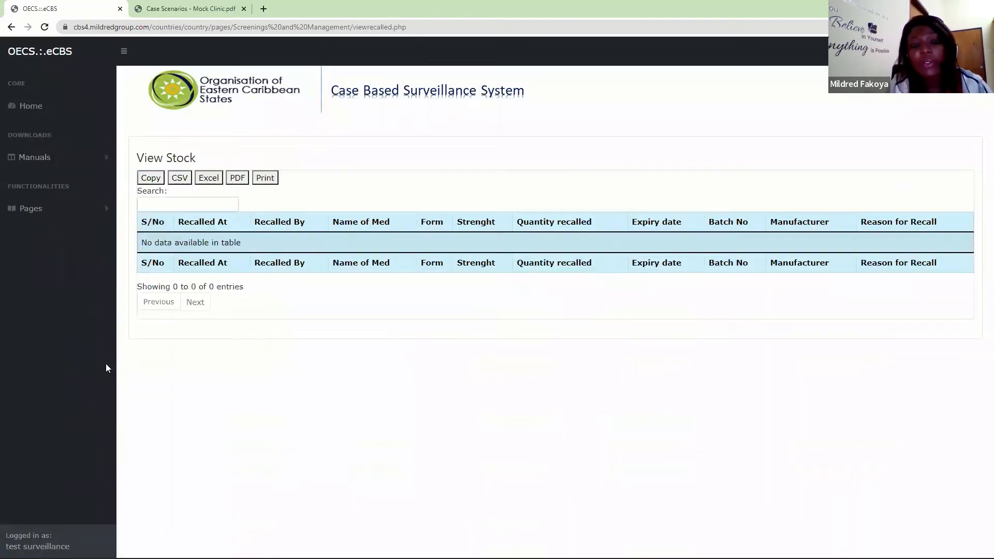
pyautogui.click(89, 210)
pyautogui.moveTo(113, 271); pyautogui.dragTo(118, 405)
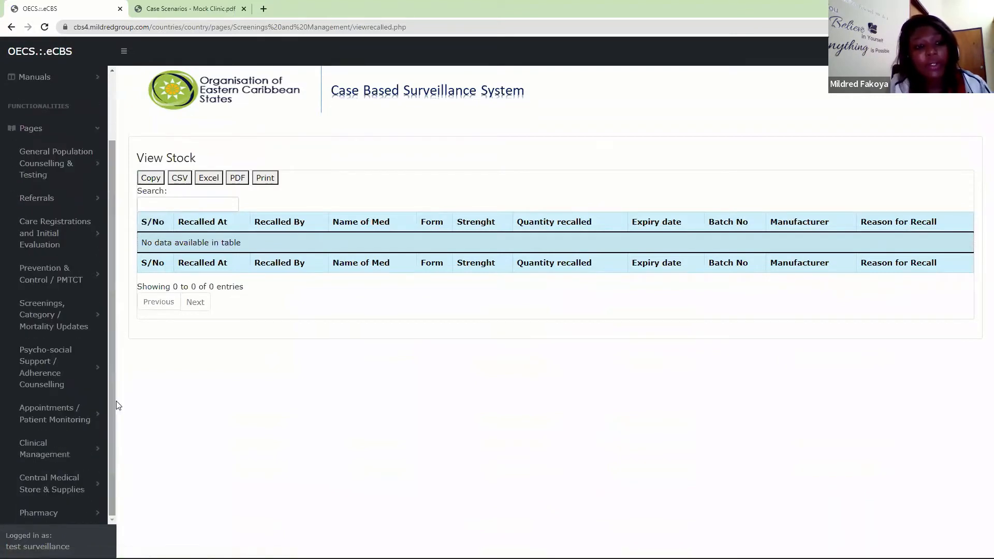
pyautogui.click(52, 483)
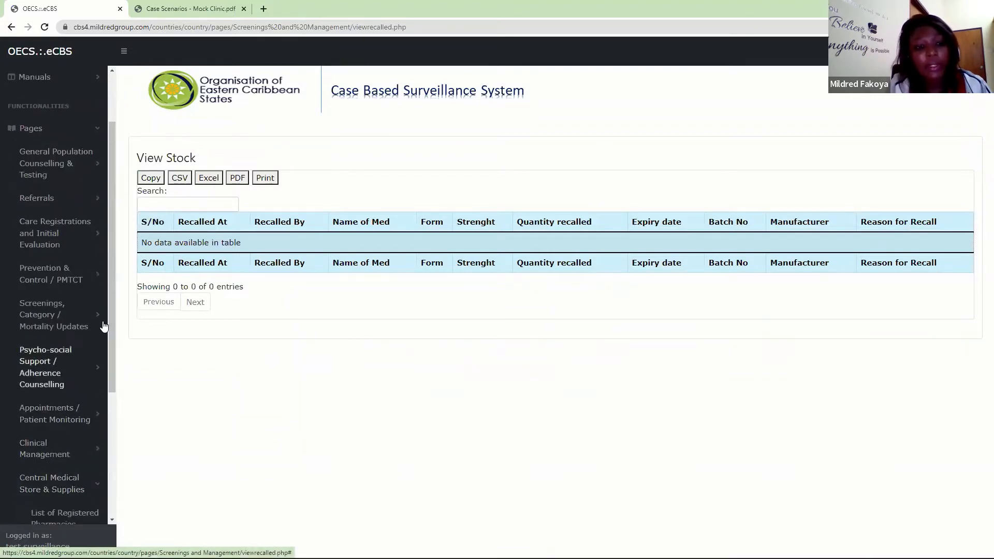
pyautogui.scroll(-4, 112, 322)
pyautogui.click(49, 413)
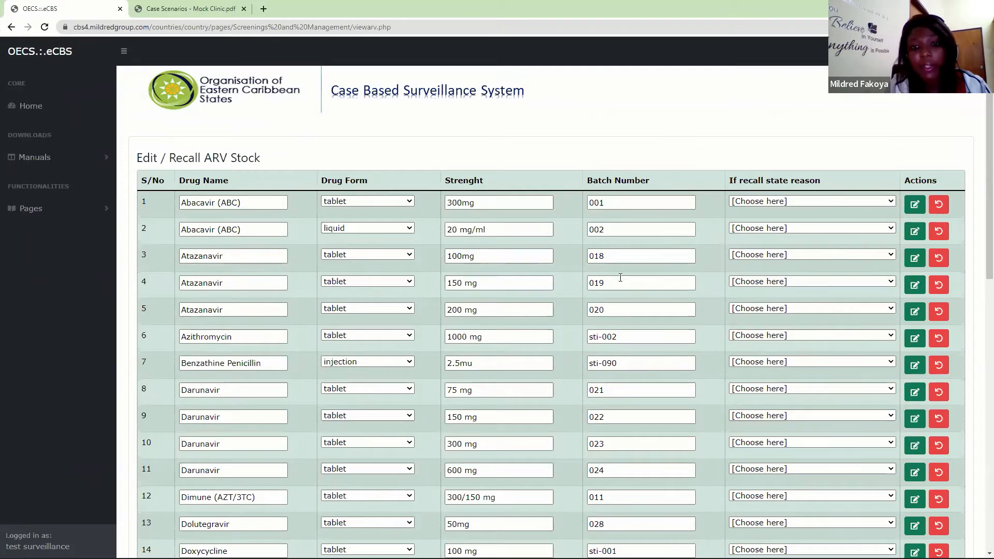
# - Recall the Atazanavir 150 mg tablet with batch number 019, giving Expired as the recall reason
pyautogui.click(805, 282)
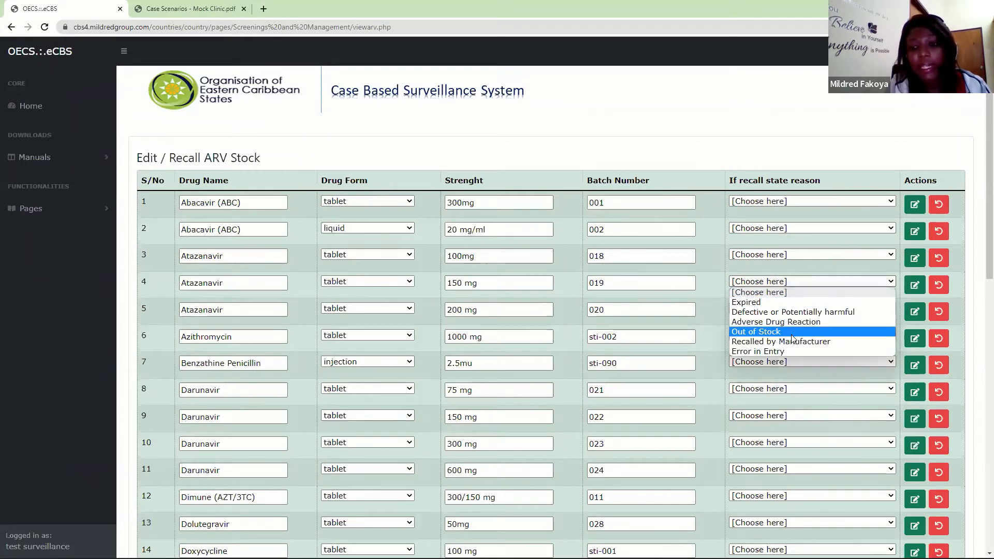
pyautogui.click(530, 87)
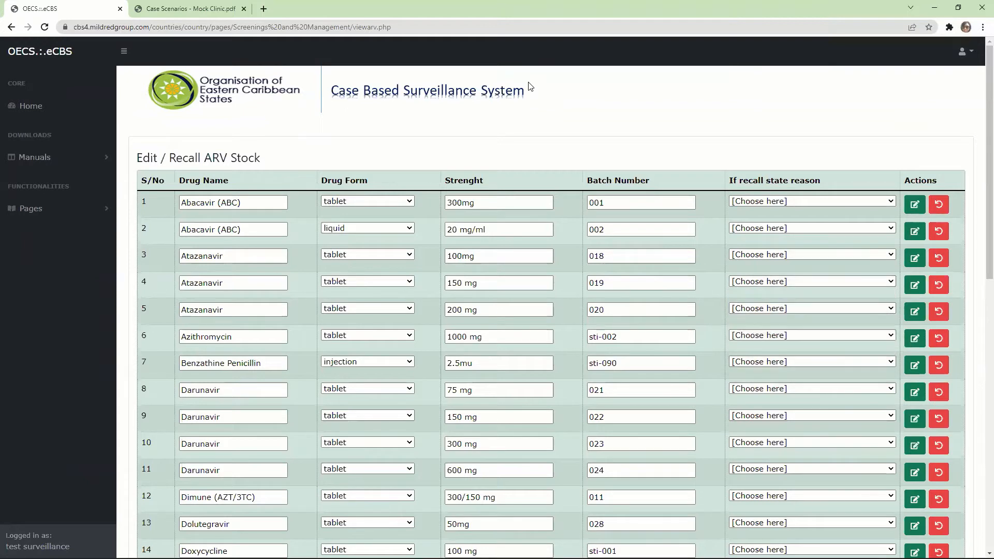
pyautogui.click(761, 282)
pyautogui.click(753, 305)
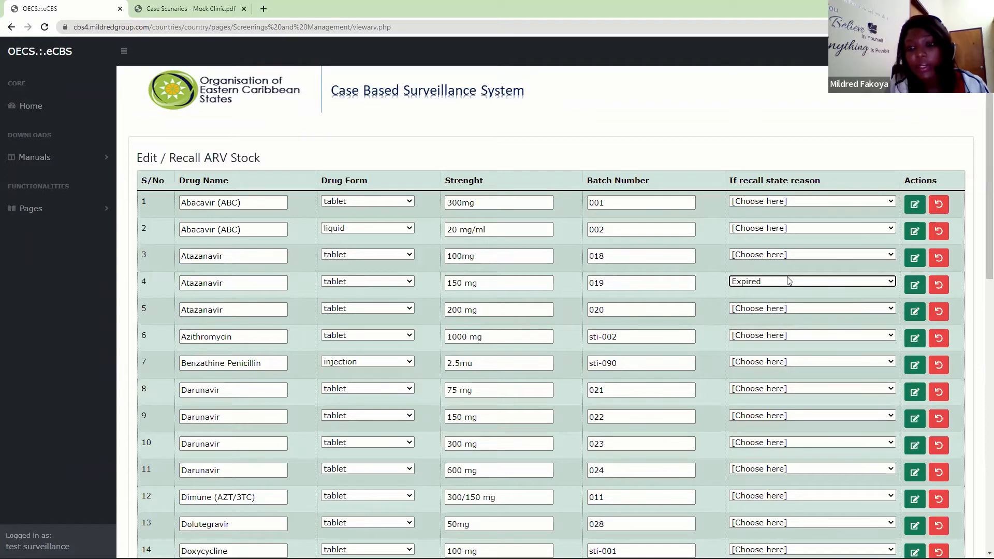
pyautogui.click(937, 285)
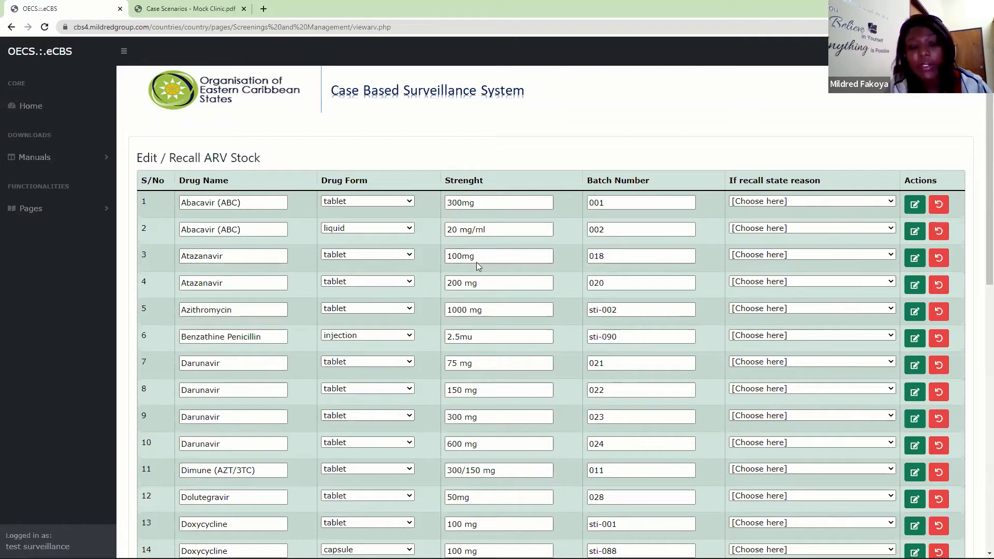
# - Open the View Recalled page of Central Medical Store & Supplies and check the entry for the recalled Atazanavir
pyautogui.click(78, 206)
pyautogui.scroll(-3, 110, 221)
pyautogui.click(42, 480)
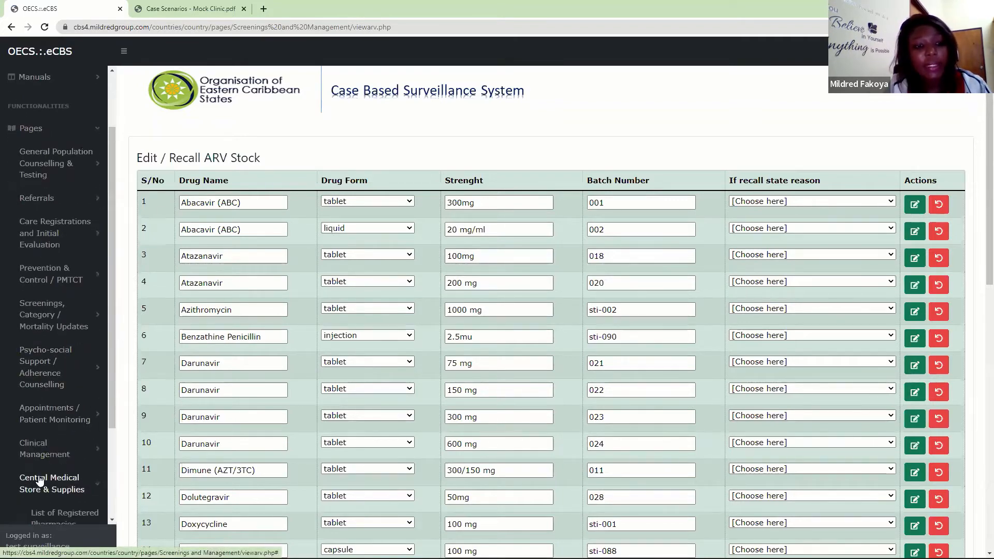
pyautogui.moveTo(113, 273); pyautogui.dragTo(113, 435)
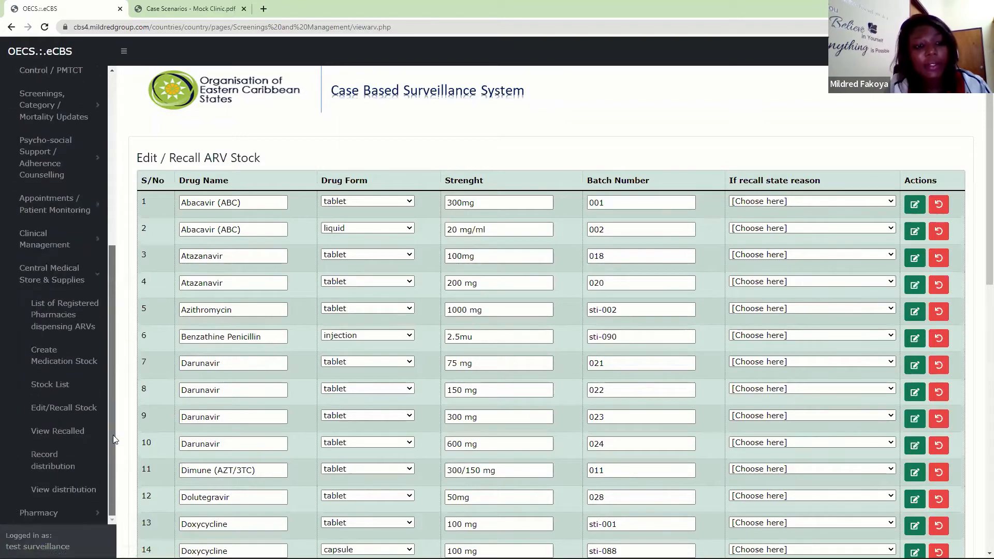
pyautogui.click(50, 435)
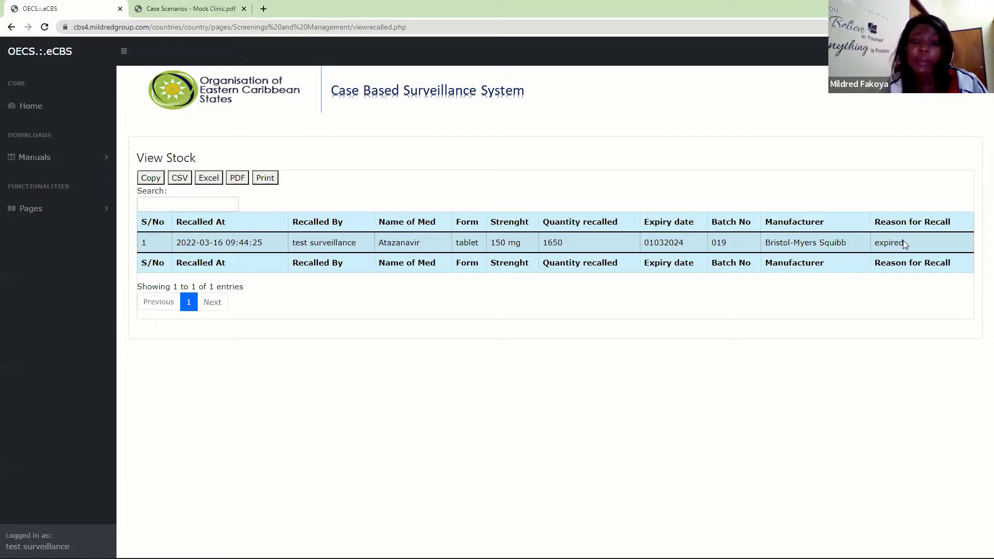
# - Expand the Central Medical Store & Supplies functions, look over them, and collapse the group again
pyautogui.click(13, 208)
pyautogui.scroll(-2, 112, 226)
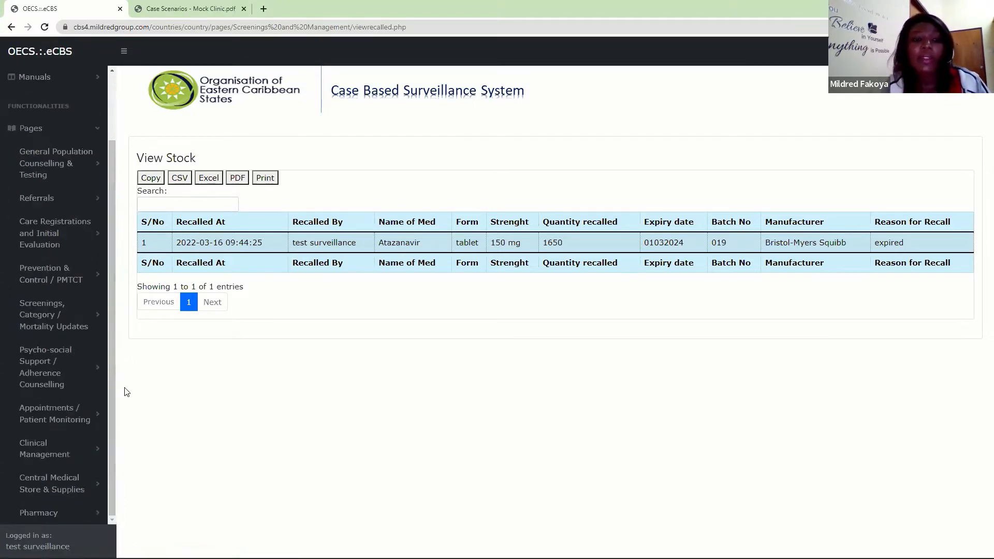
pyautogui.click(49, 483)
pyautogui.moveTo(112, 299); pyautogui.dragTo(159, 513)
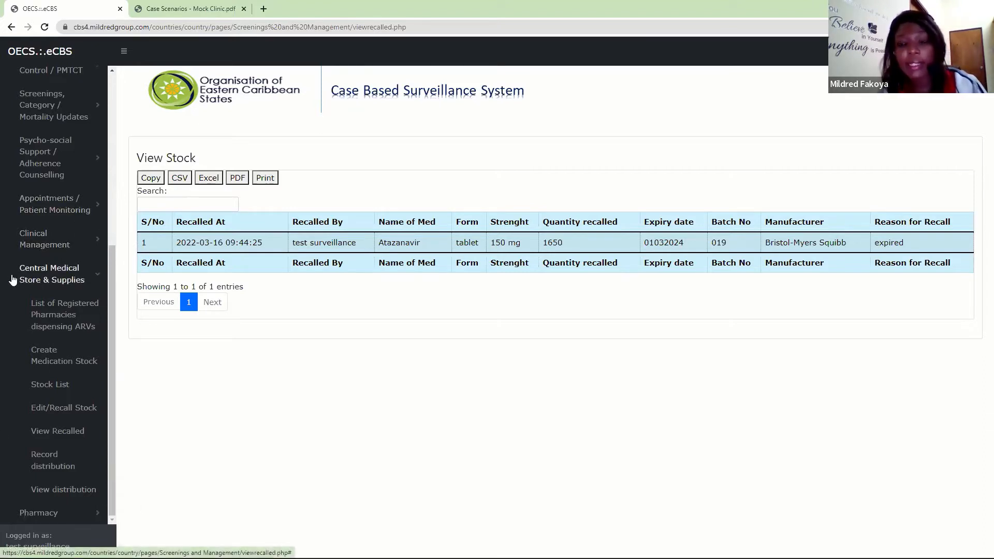
pyautogui.click(75, 278)
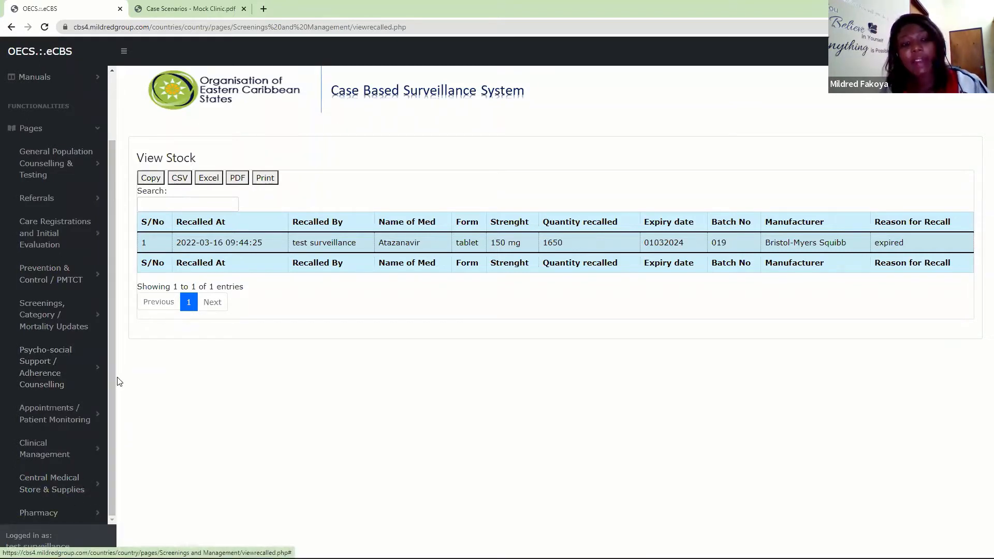
# - Expand the Pharmacy functions, look over them, and open the Create Stock form for the pharmacy
pyautogui.click(41, 515)
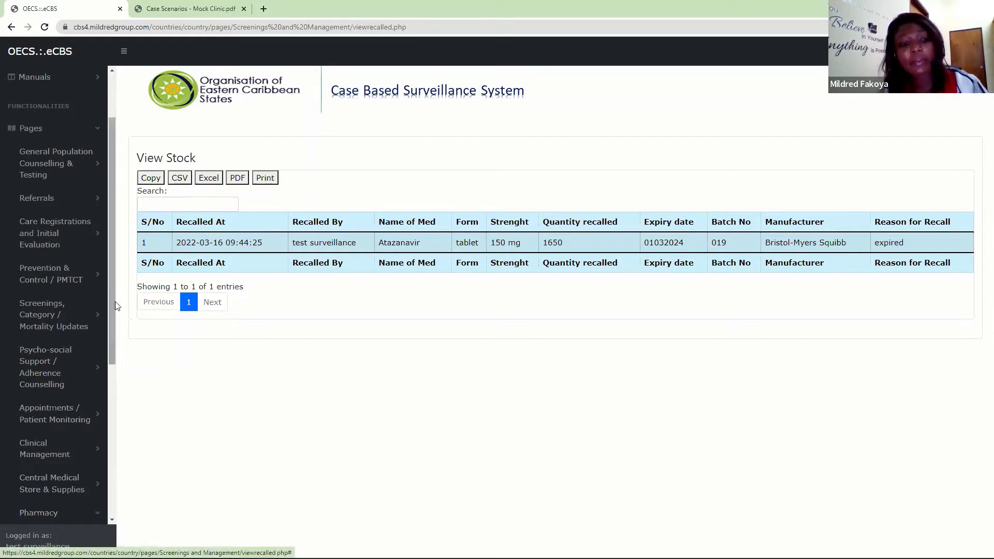
pyautogui.scroll(-4, 110, 289)
pyautogui.moveTo(122, 439); pyautogui.dragTo(121, 478)
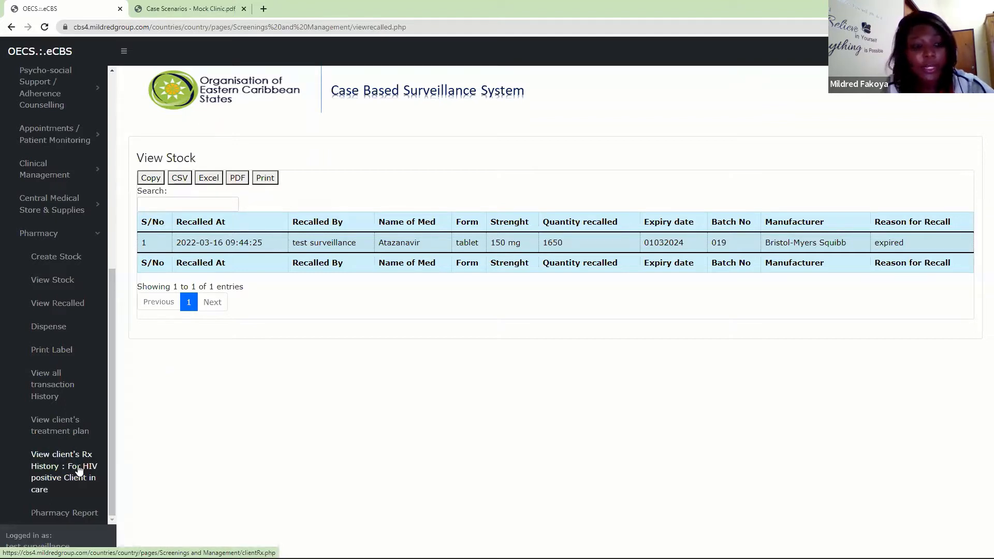
pyautogui.click(57, 257)
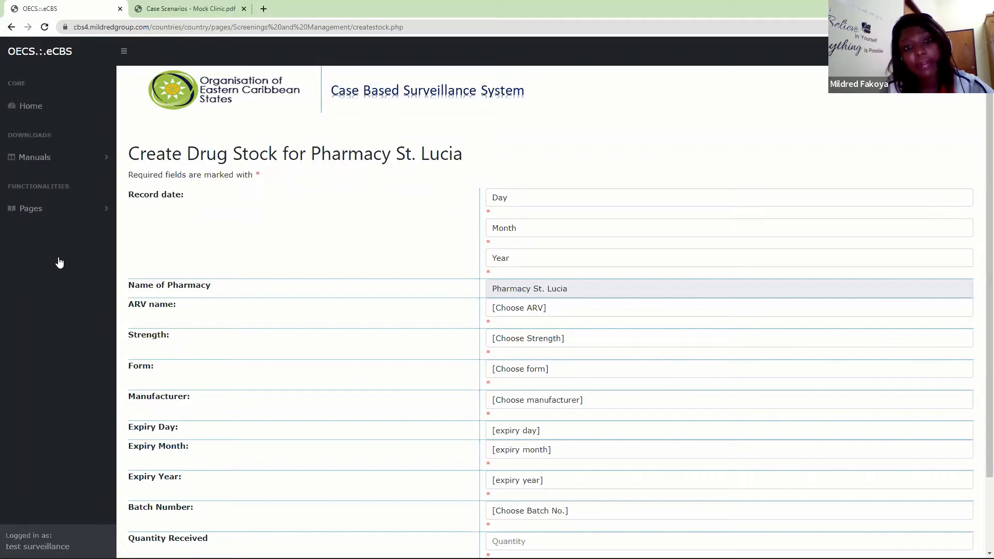
# - Set the record date of the pharmacy drug stock entry to 16 March 2022
pyautogui.click(502, 205)
pyautogui.click(504, 370)
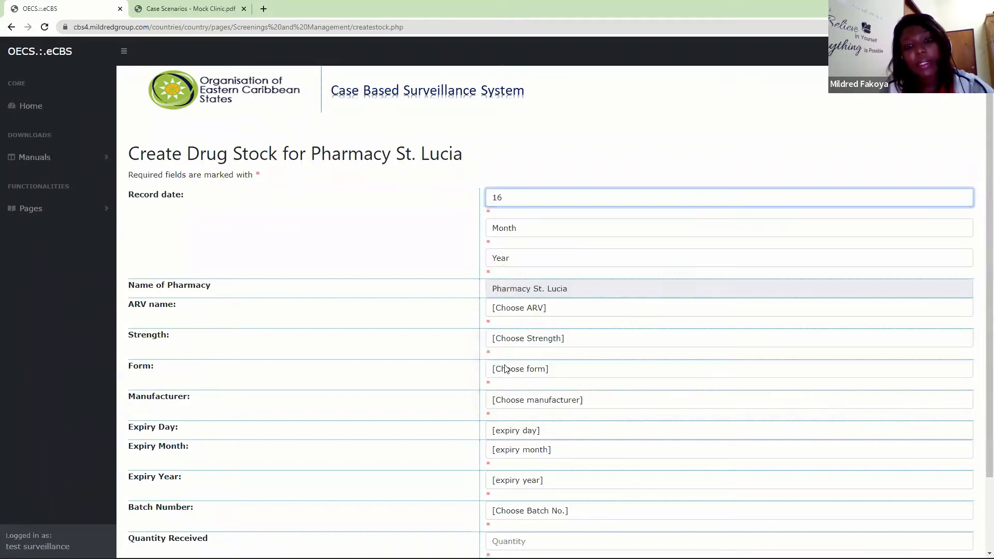
pyautogui.click(500, 230)
pyautogui.click(509, 272)
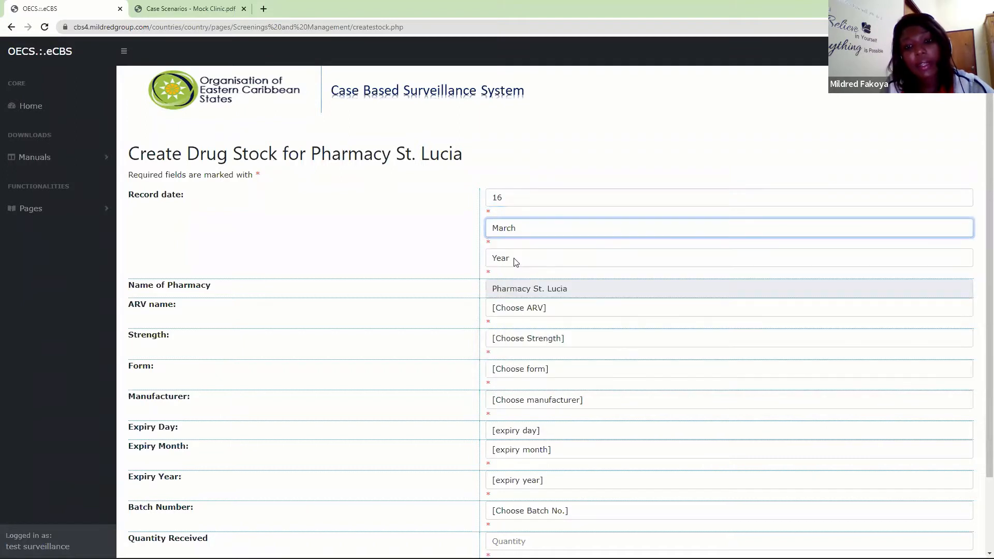
pyautogui.click(511, 260)
pyautogui.click(507, 267)
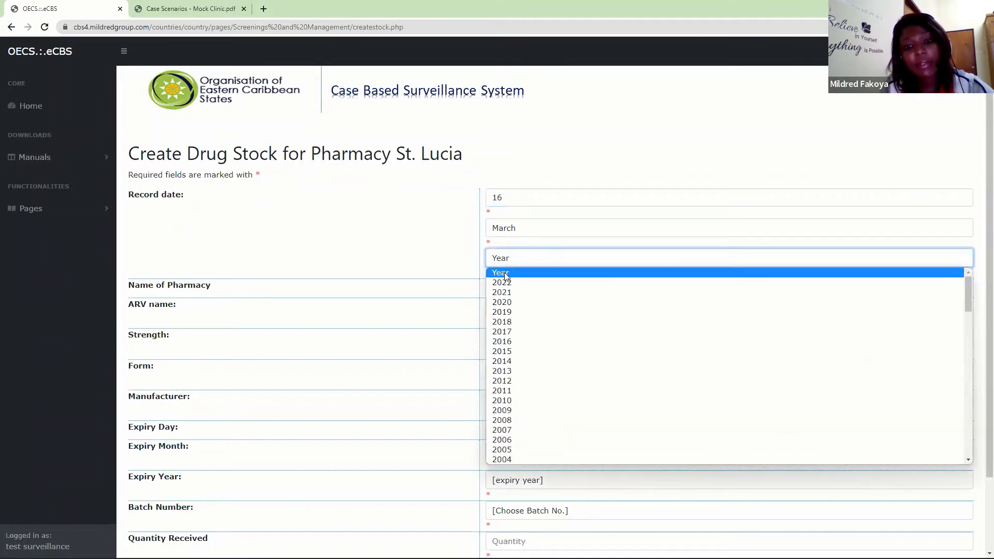
pyautogui.click(505, 282)
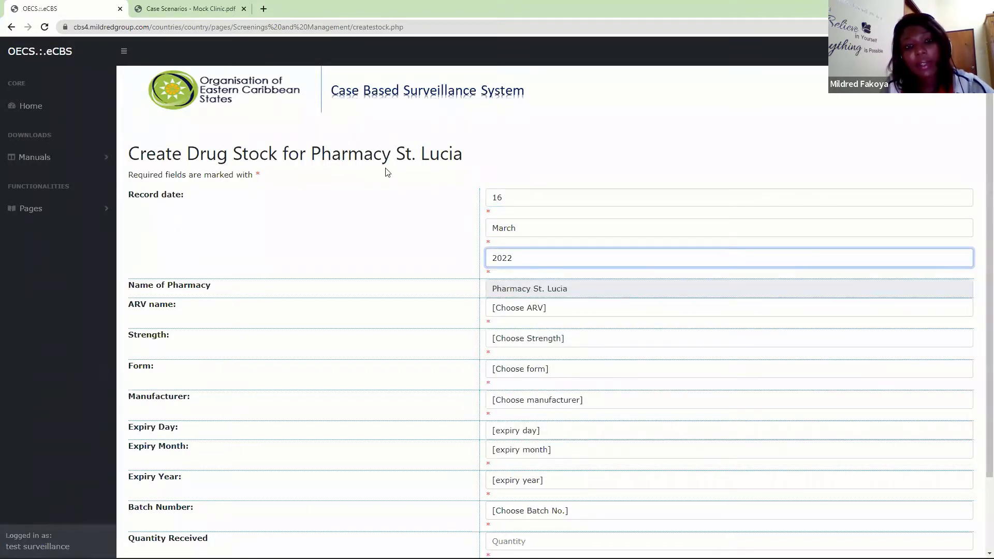
# - Specify the pharmacy stock item as Doxycycline, strength 100 mg, form capsule, manufacturer Mylan Laboratories
pyautogui.moveTo(313, 153); pyautogui.dragTo(486, 162)
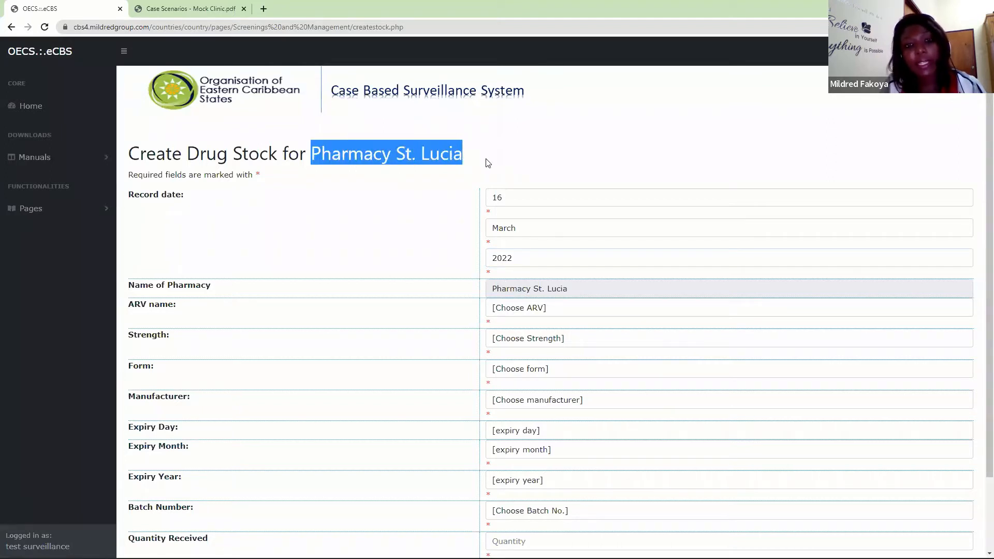
pyautogui.click(517, 311)
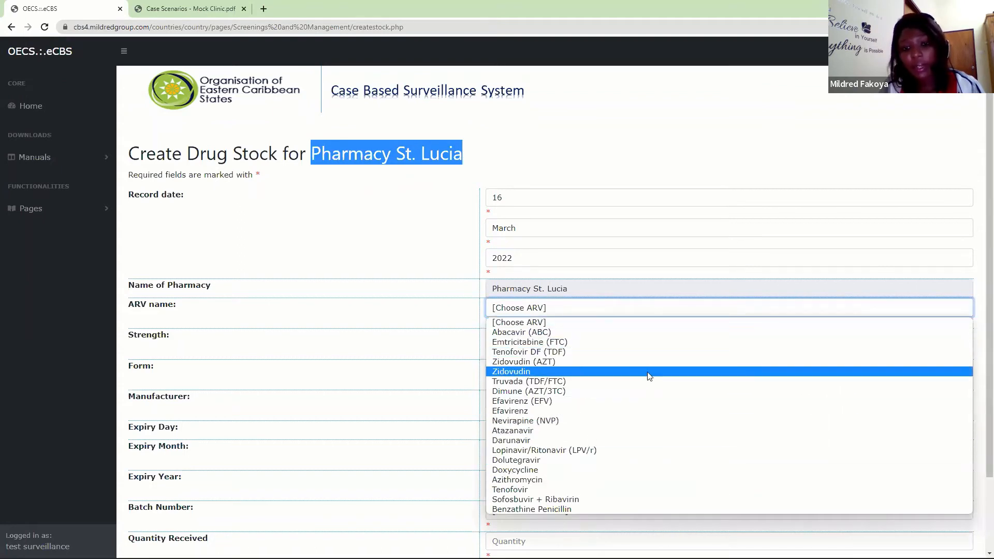
pyautogui.click(548, 470)
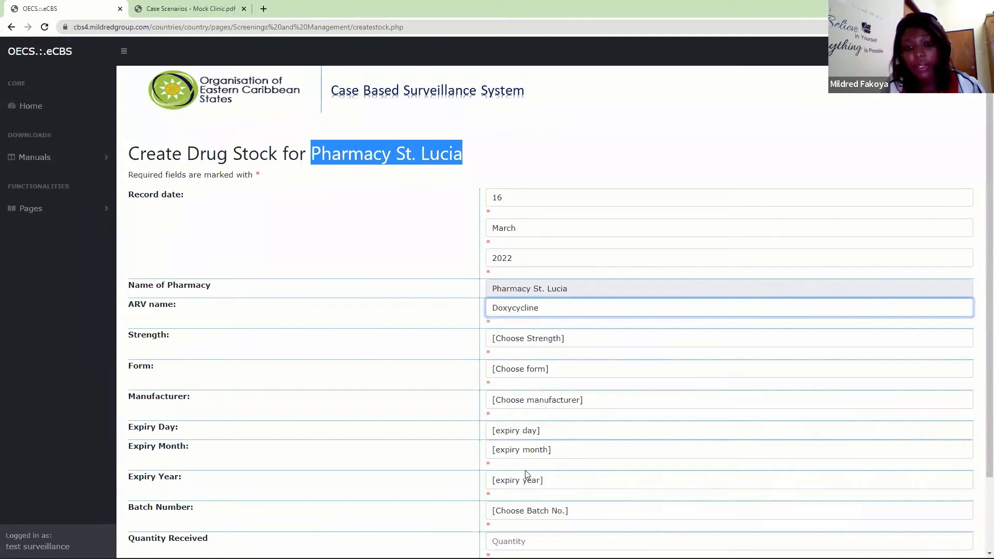
pyautogui.click(543, 338)
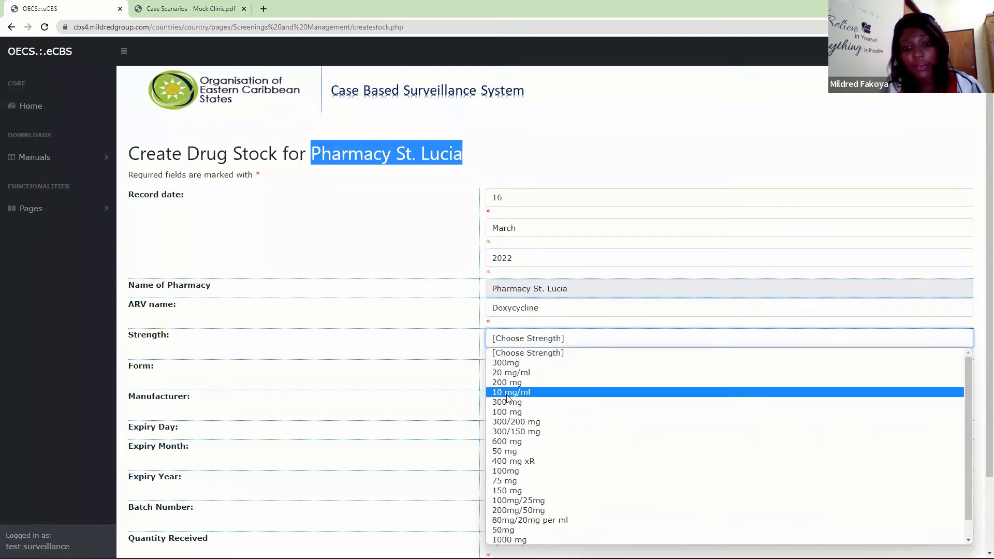
pyautogui.click(513, 413)
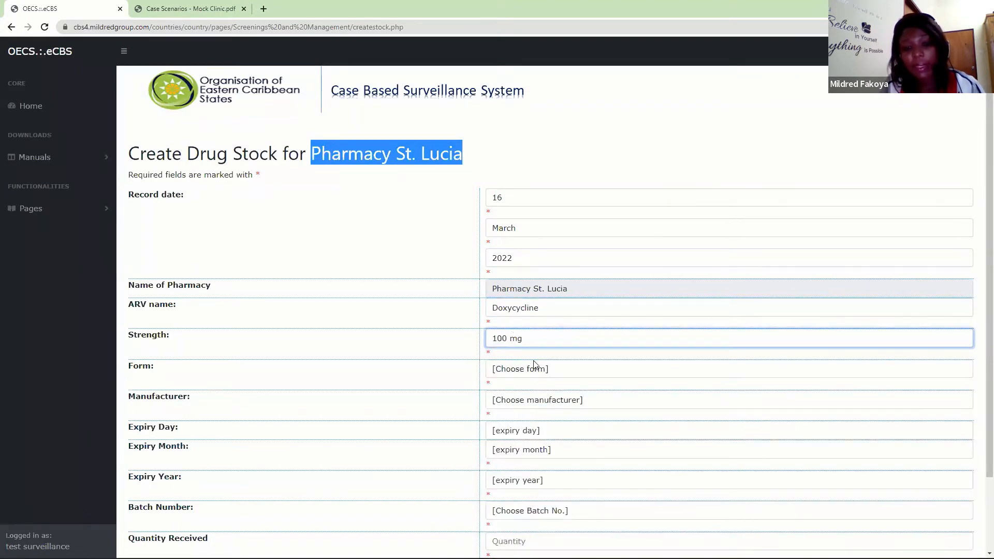
pyautogui.click(534, 366)
pyautogui.click(516, 411)
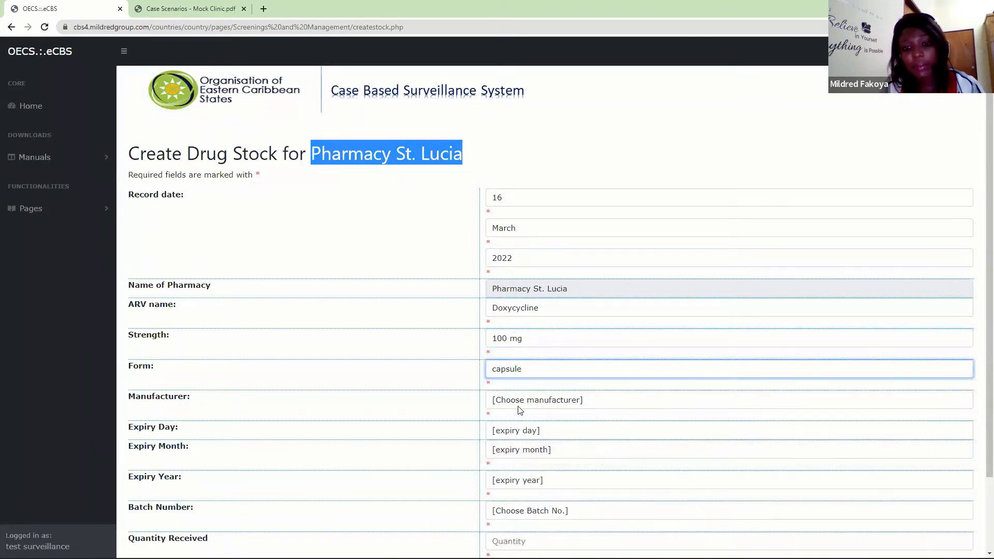
pyautogui.click(523, 401)
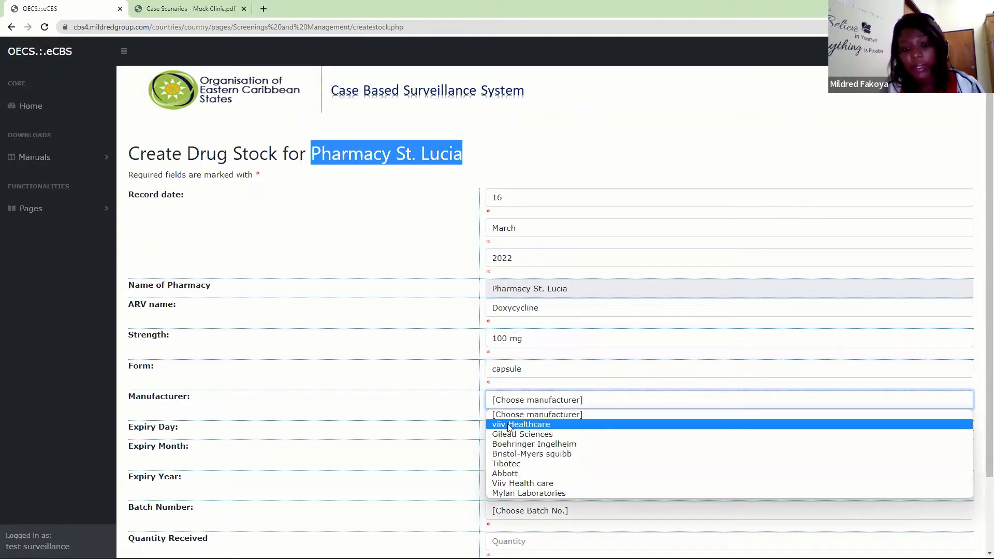
pyautogui.click(521, 494)
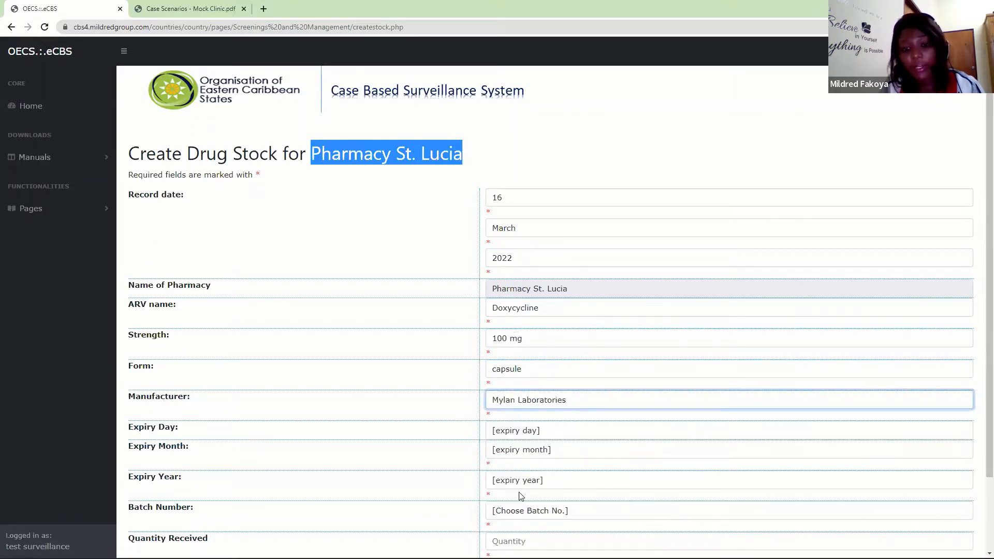
# - Set the expiry date of the Doxycycline stock to 9 December 2024
pyautogui.rightClick(519, 433)
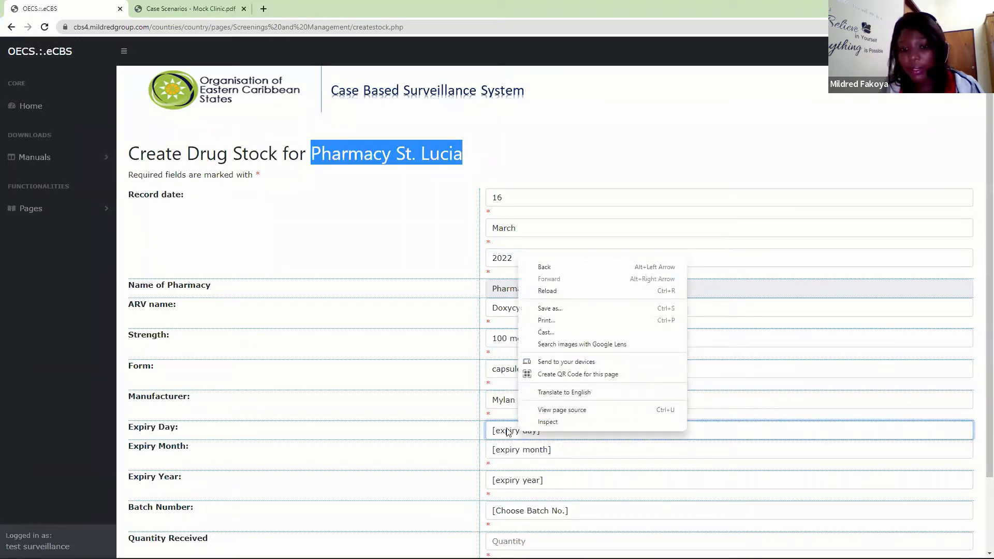
pyautogui.click(507, 432)
pyautogui.click(501, 327)
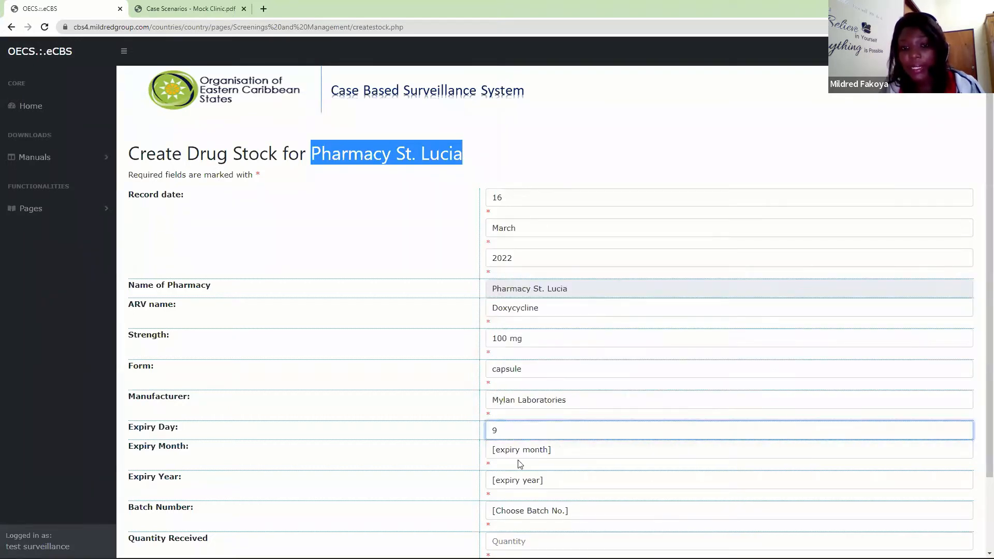
pyautogui.click(521, 451)
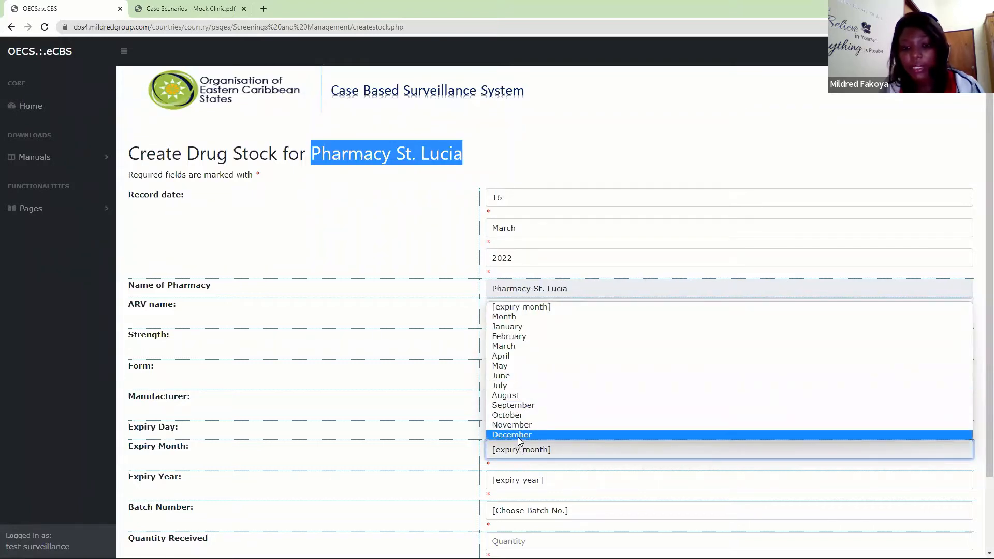
pyautogui.click(519, 435)
pyautogui.click(507, 481)
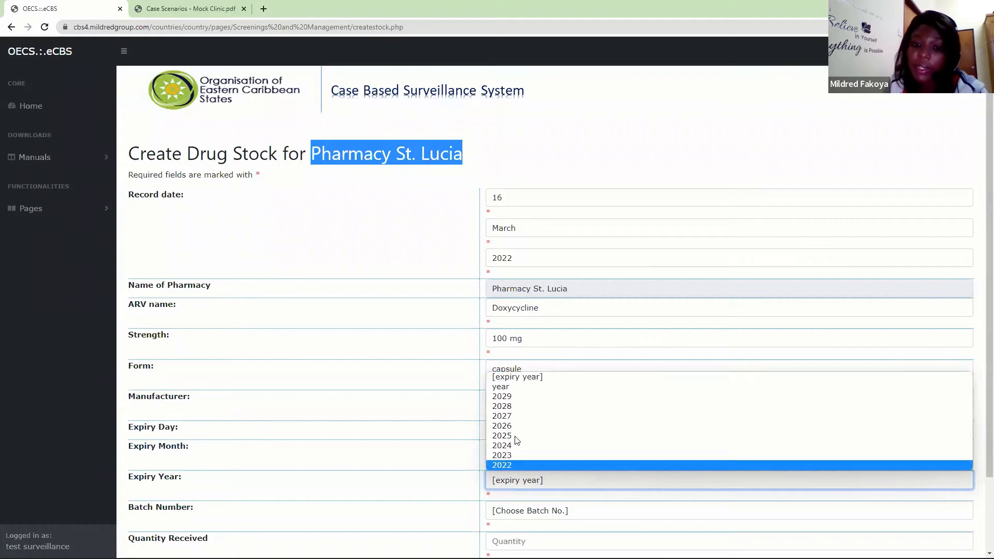
pyautogui.click(509, 466)
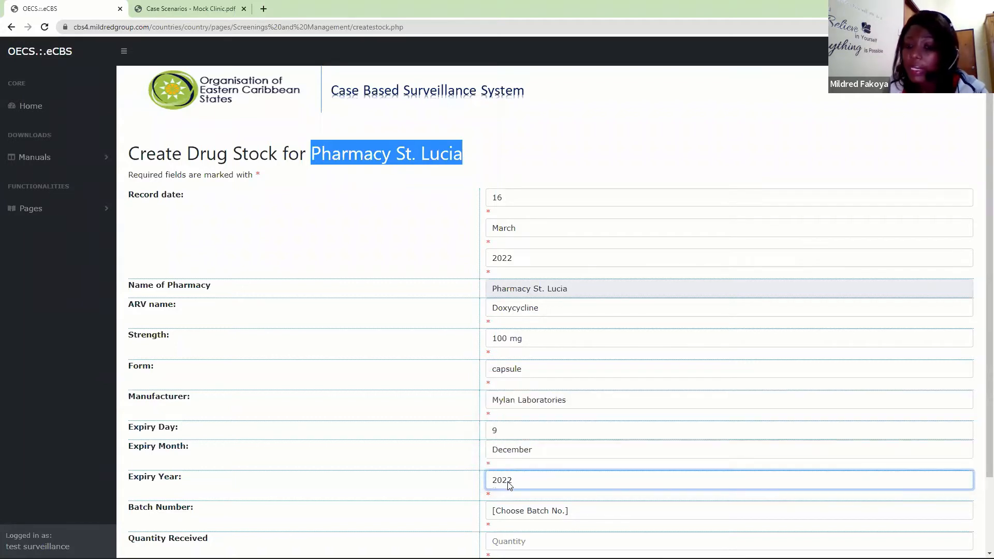
pyautogui.click(508, 484)
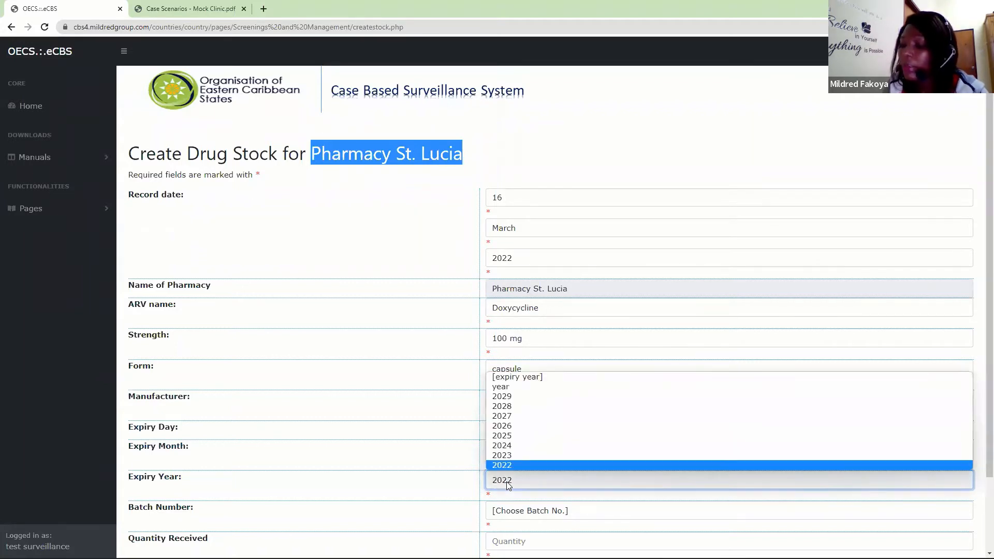
pyautogui.click(513, 445)
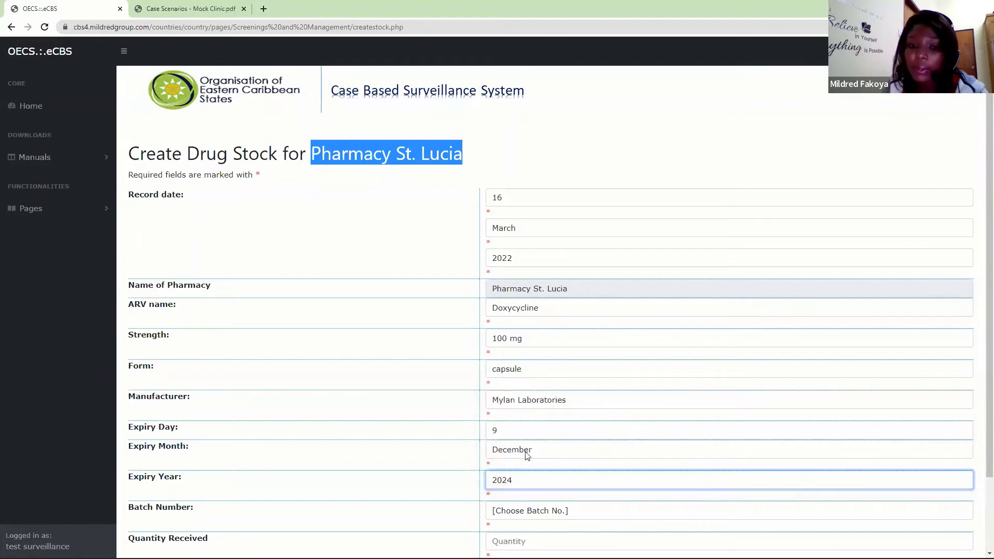
# - Assign batch number sti-088 to the Doxycycline stock and set the quantity received to 200
pyautogui.click(518, 512)
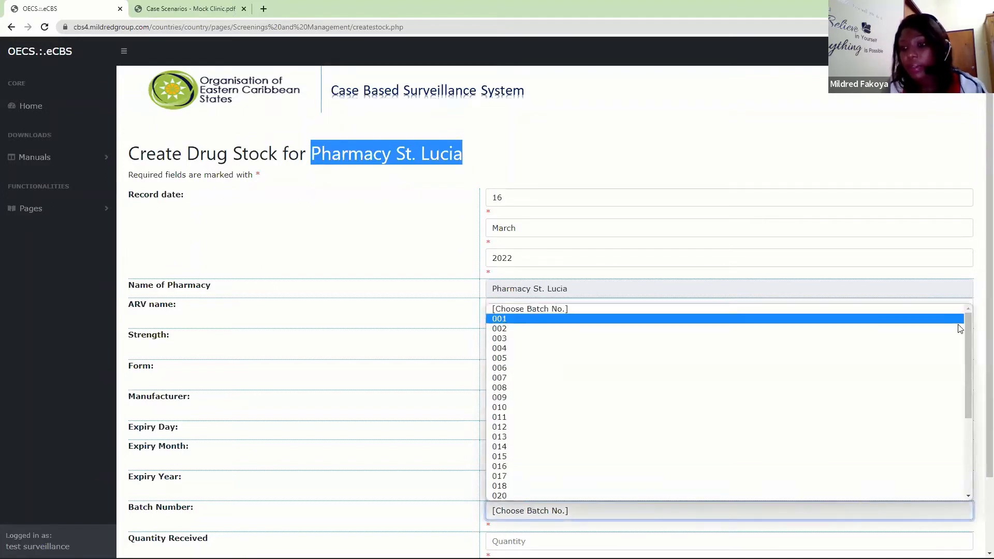
pyautogui.moveTo(967, 347); pyautogui.dragTo(960, 442)
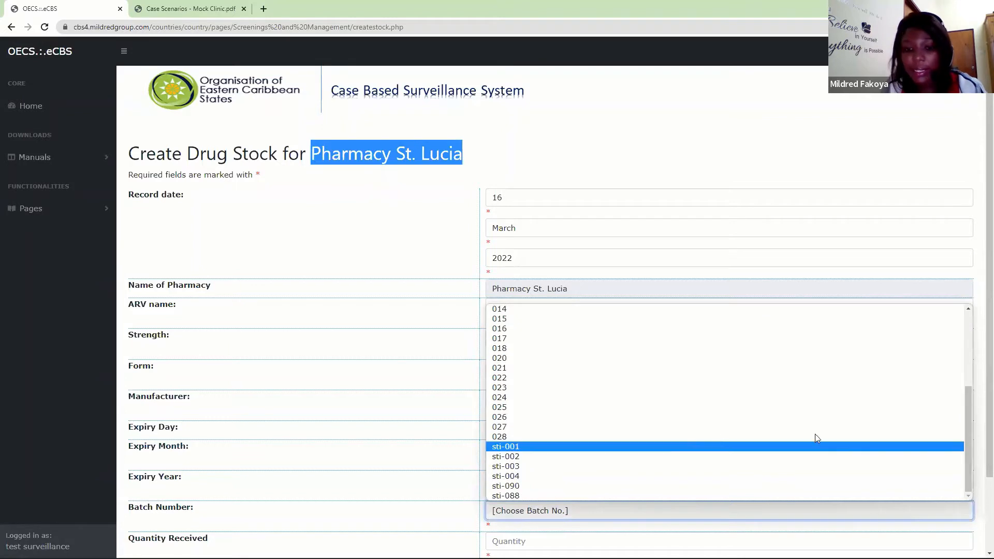
pyautogui.click(601, 497)
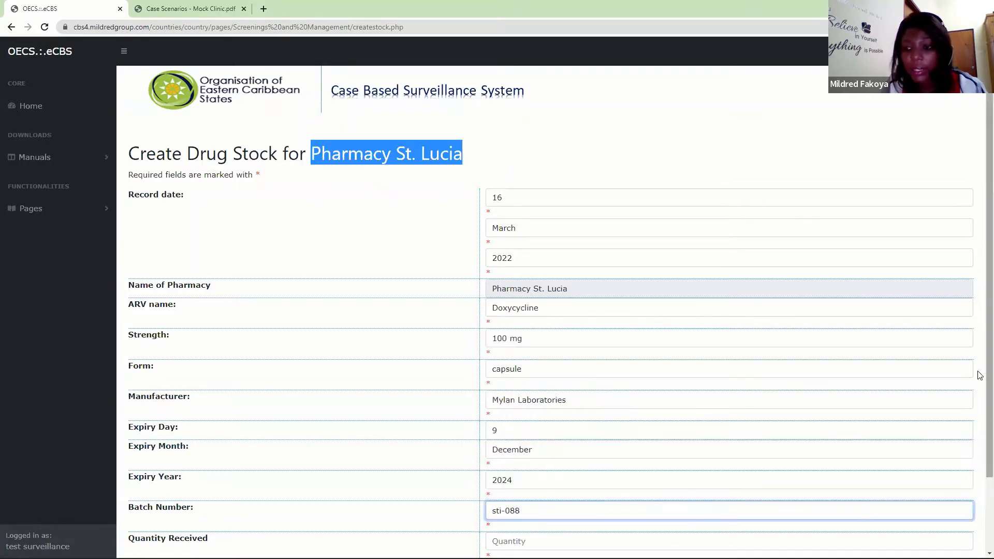
pyautogui.scroll(-2, 978, 417)
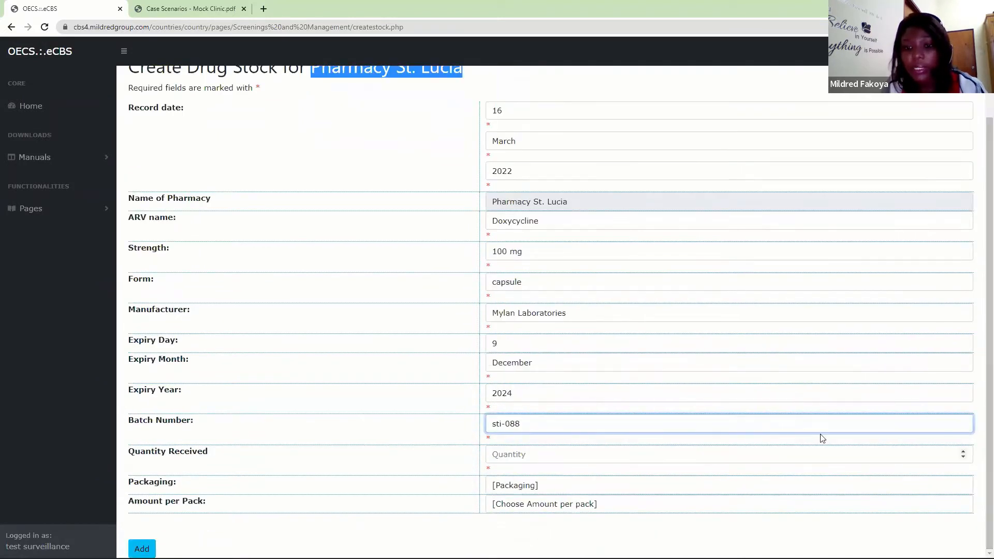
pyautogui.click(558, 451)
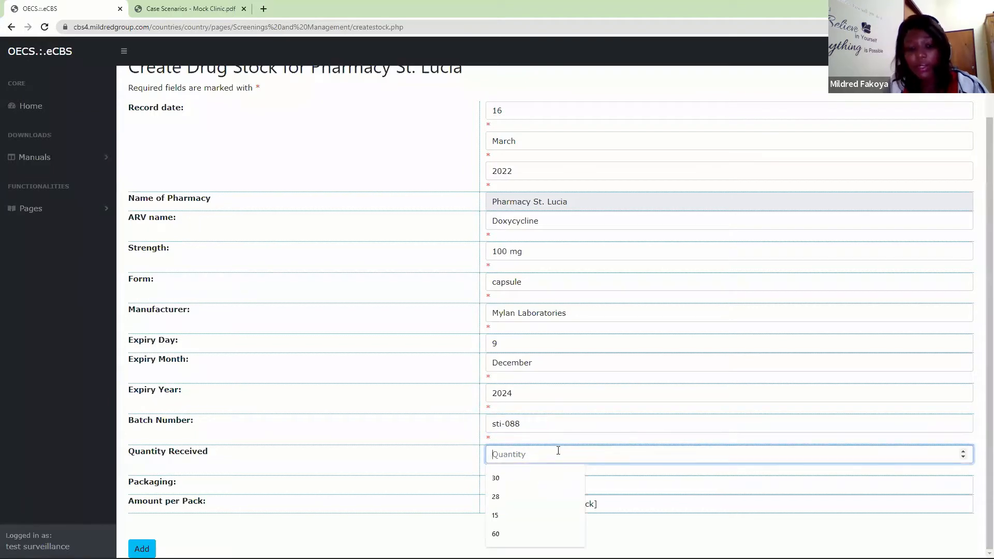
pyautogui.write('200')
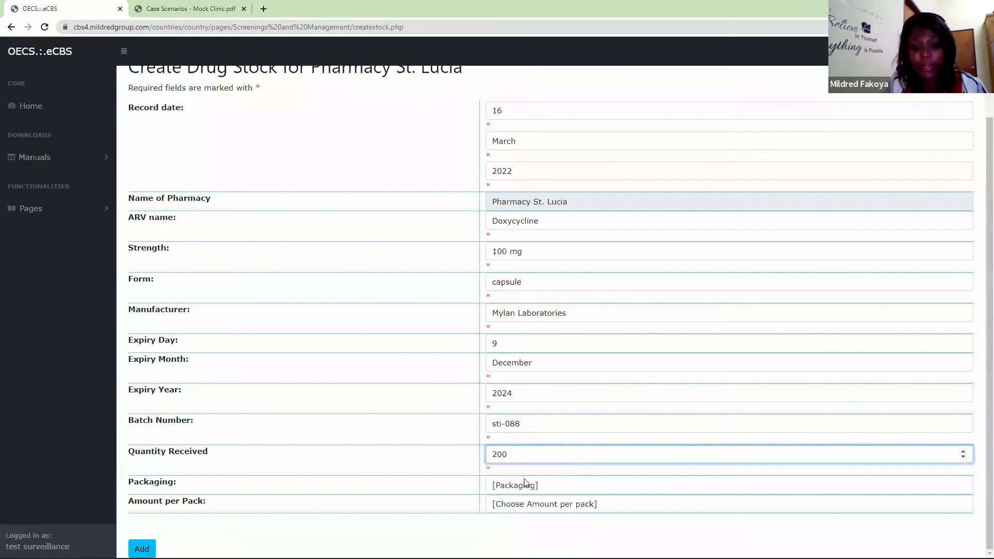
# - Set the Doxycycline packaging to Blister pack with 30 per pack, and save the stock entry
pyautogui.click(526, 483)
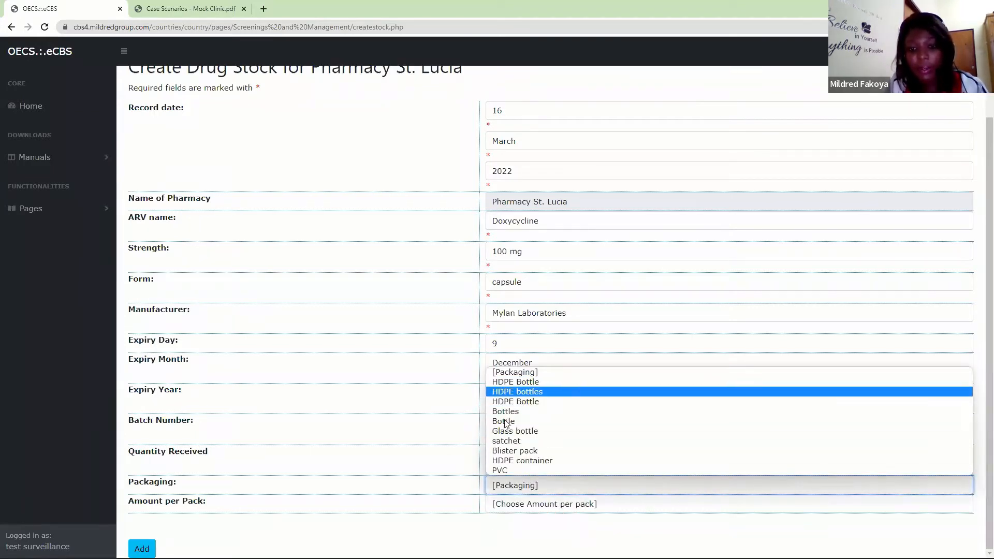
pyautogui.click(515, 451)
pyautogui.click(546, 509)
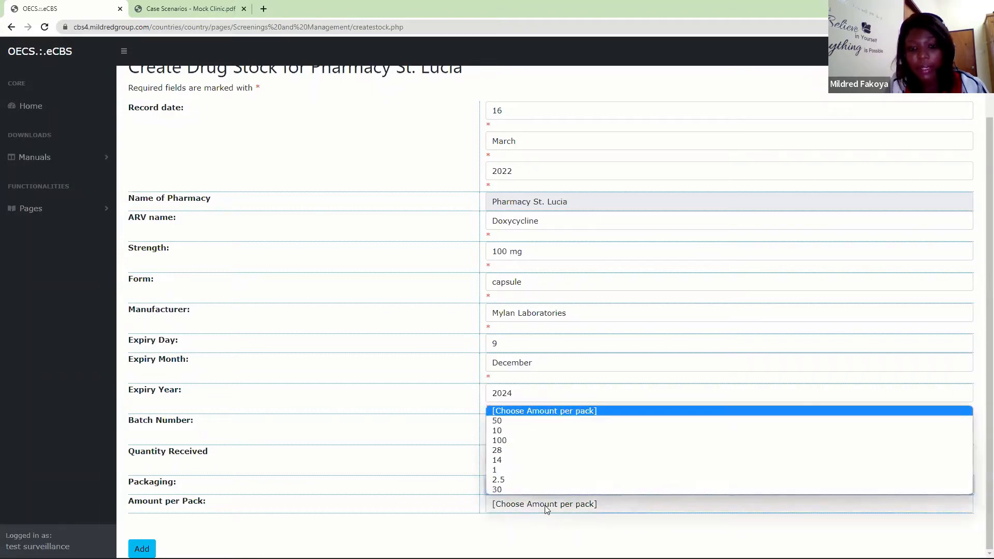
pyautogui.click(497, 489)
pyautogui.press('Tab')
pyautogui.press('Return')
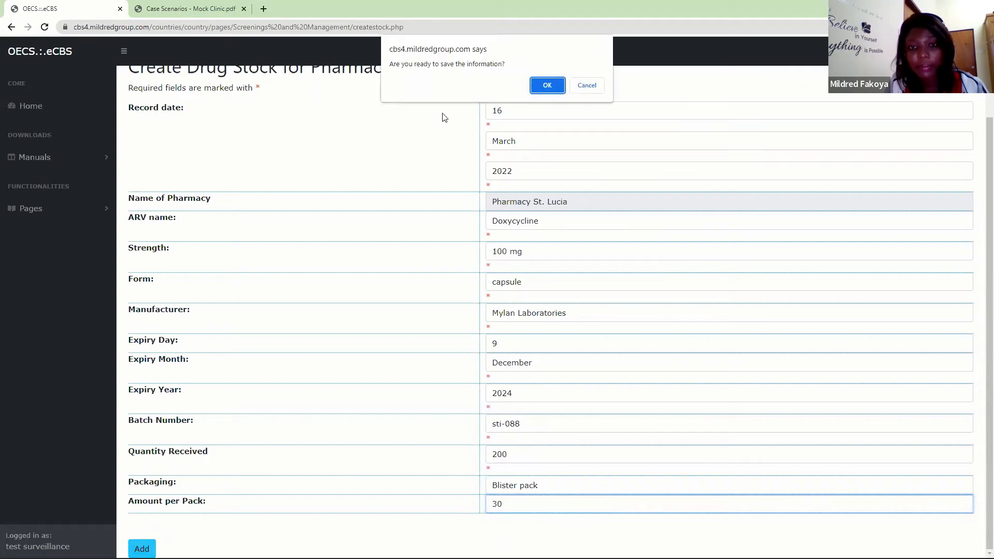
pyautogui.click(544, 84)
pyautogui.click(587, 96)
# - Set the record date of a new pharmacy drug stock entry to 16 March 2022
pyautogui.click(526, 110)
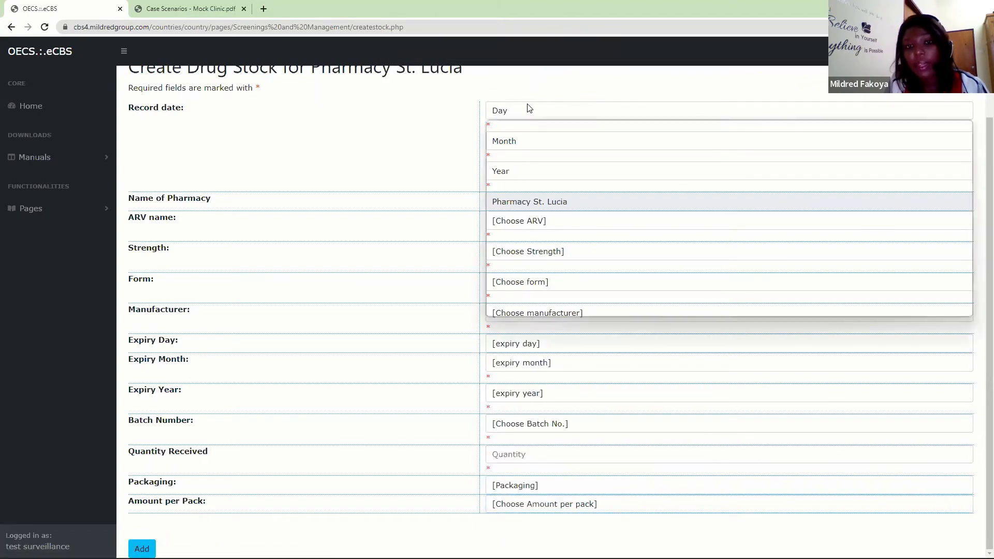
pyautogui.click(499, 283)
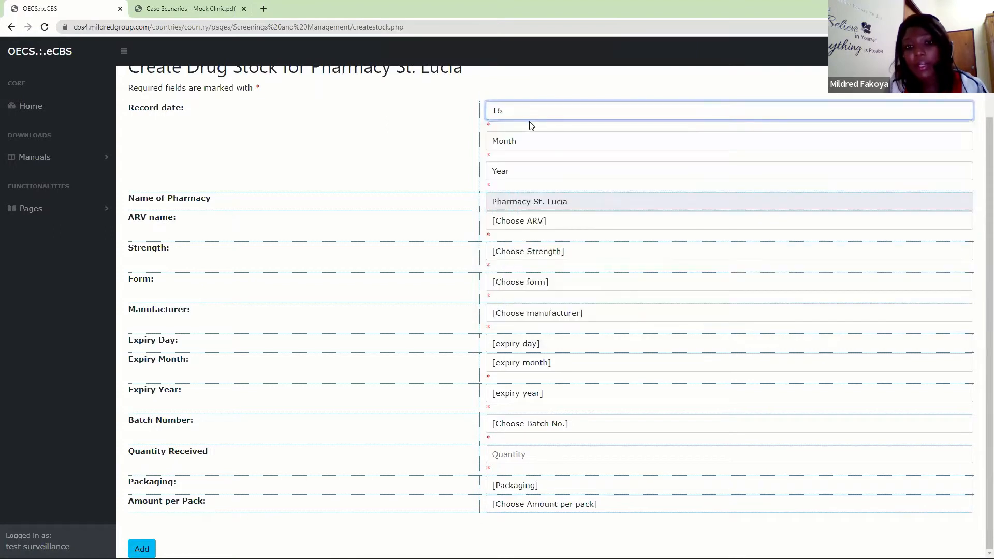
pyautogui.click(526, 141)
pyautogui.click(523, 182)
pyautogui.click(524, 181)
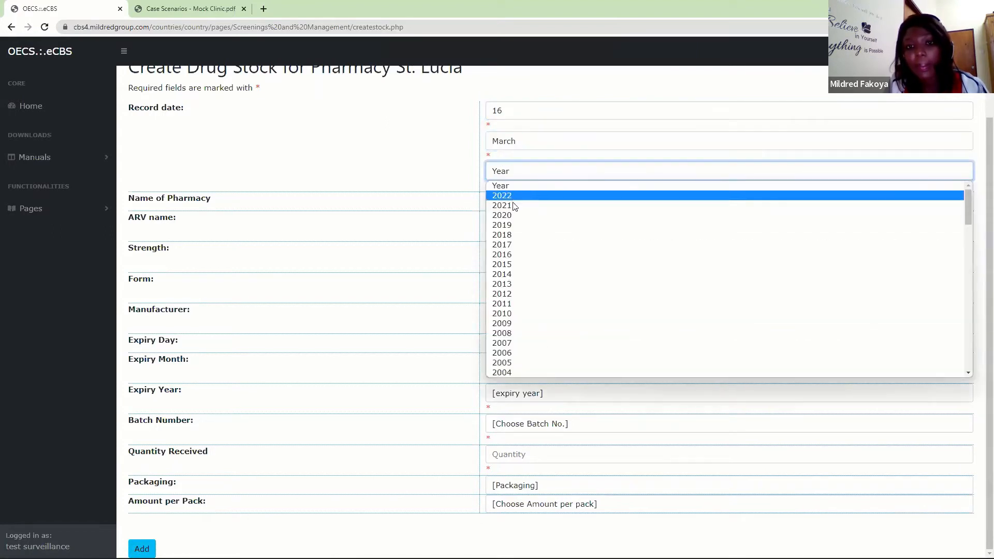
pyautogui.click(512, 193)
# - Specify the new stock item as Benzathine Penicillin with strength 2.5mu
pyautogui.click(513, 222)
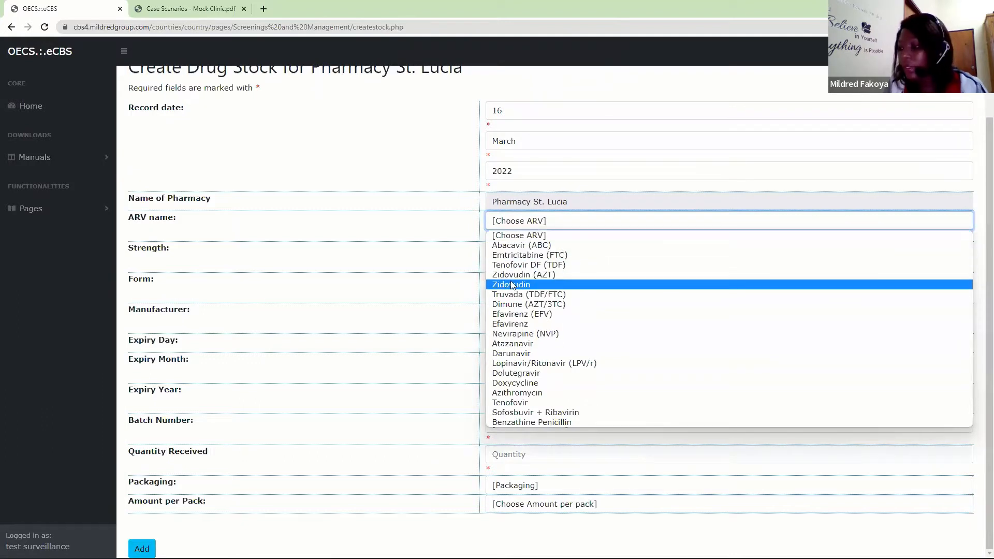
pyautogui.press('b')
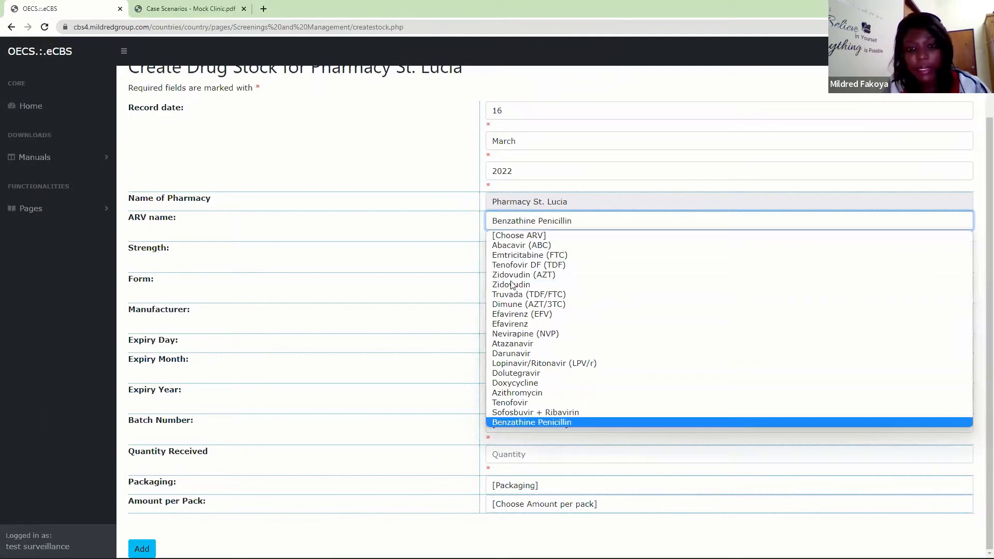
pyautogui.click(520, 422)
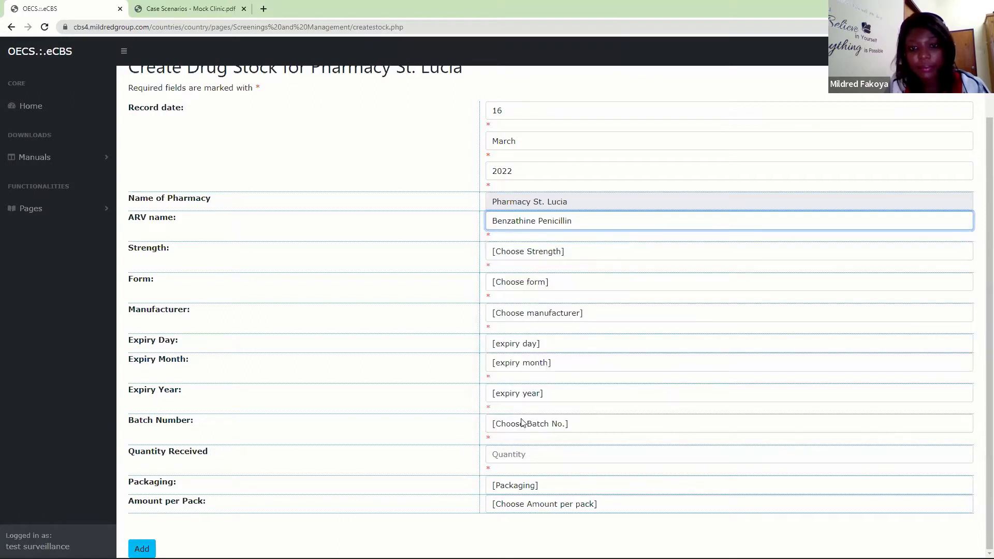
pyautogui.click(526, 259)
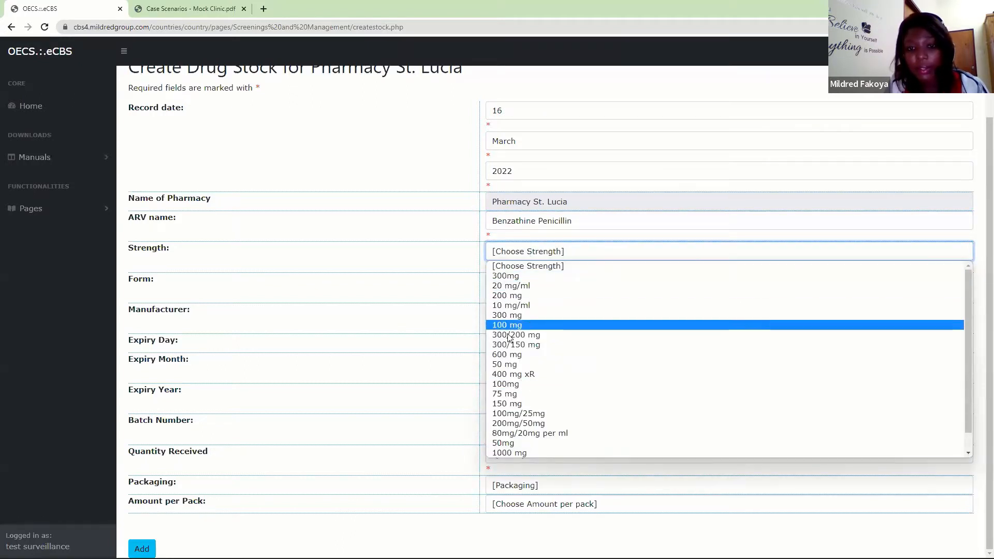
pyautogui.click(533, 356)
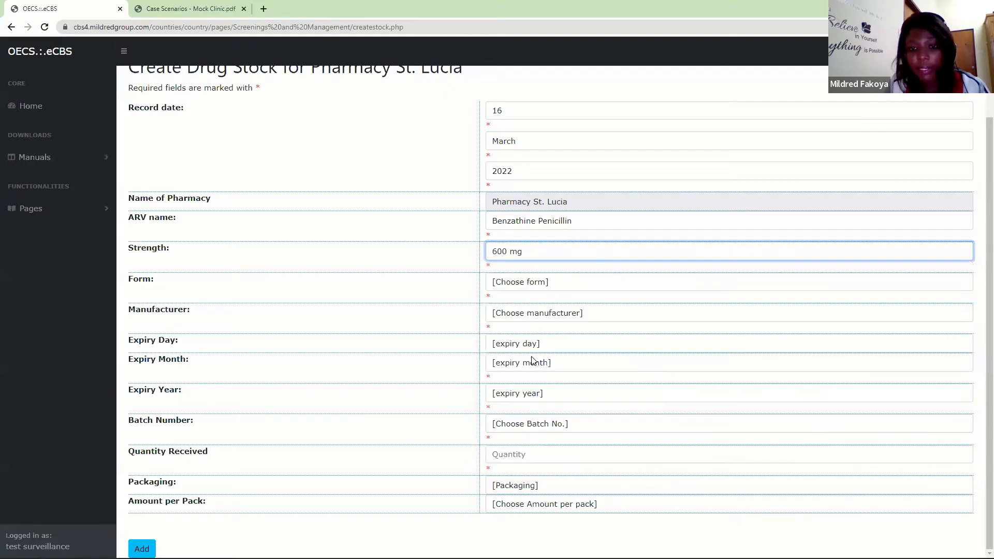
pyautogui.click(529, 253)
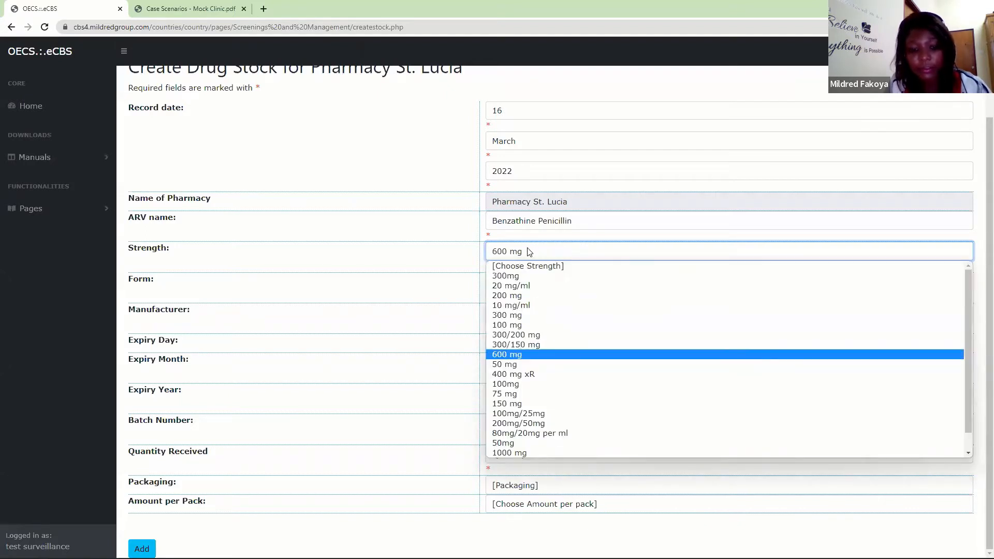
pyautogui.press('2')
pyautogui.press('2')
pyautogui.press('2')
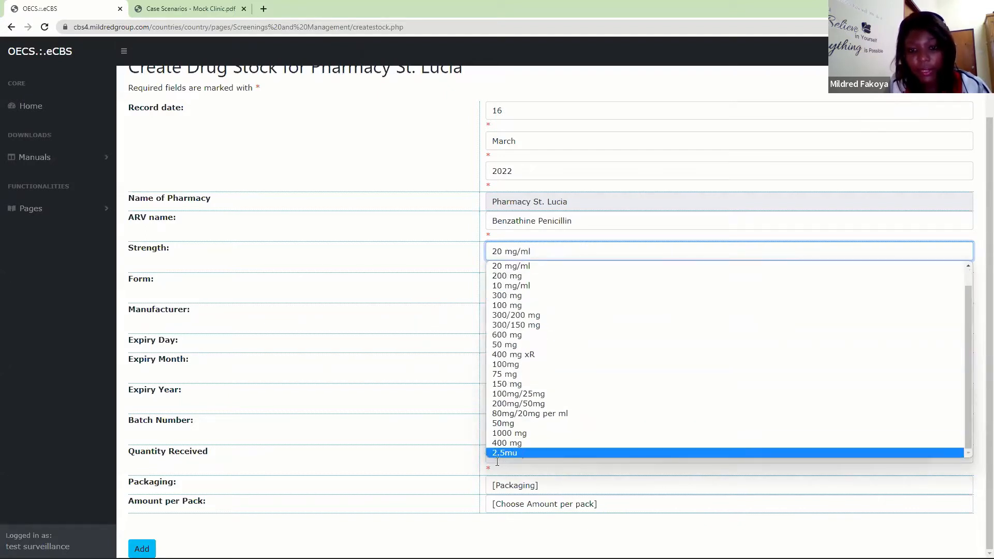
pyautogui.click(498, 456)
# - Set the Benzathine Penicillin stock's form to injection and its manufacturer to viiv Healthcare
pyautogui.click(527, 283)
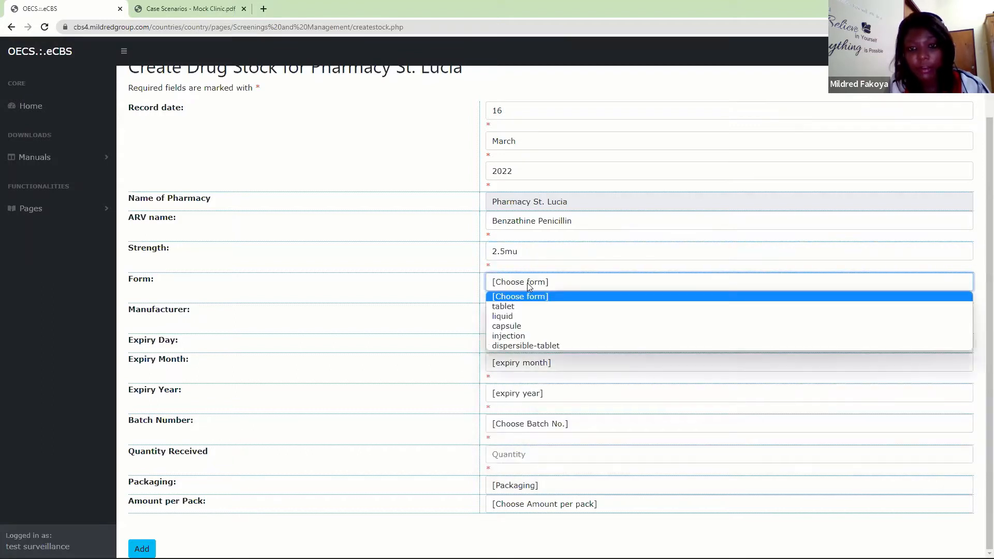
pyautogui.click(514, 335)
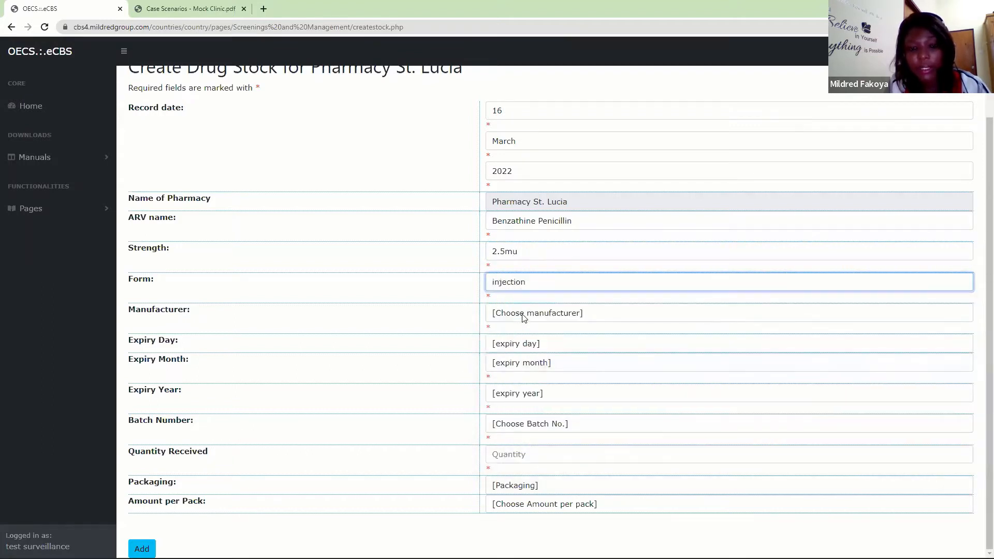
pyautogui.click(523, 317)
pyautogui.click(514, 335)
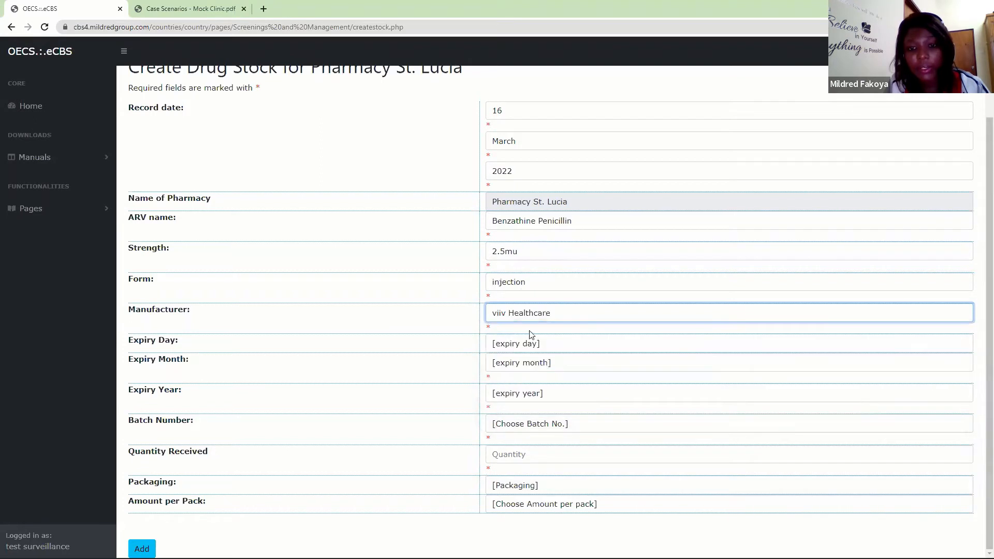
# - Set the expiry date of the Benzathine Penicillin stock to 14 September 2022
pyautogui.click(525, 344)
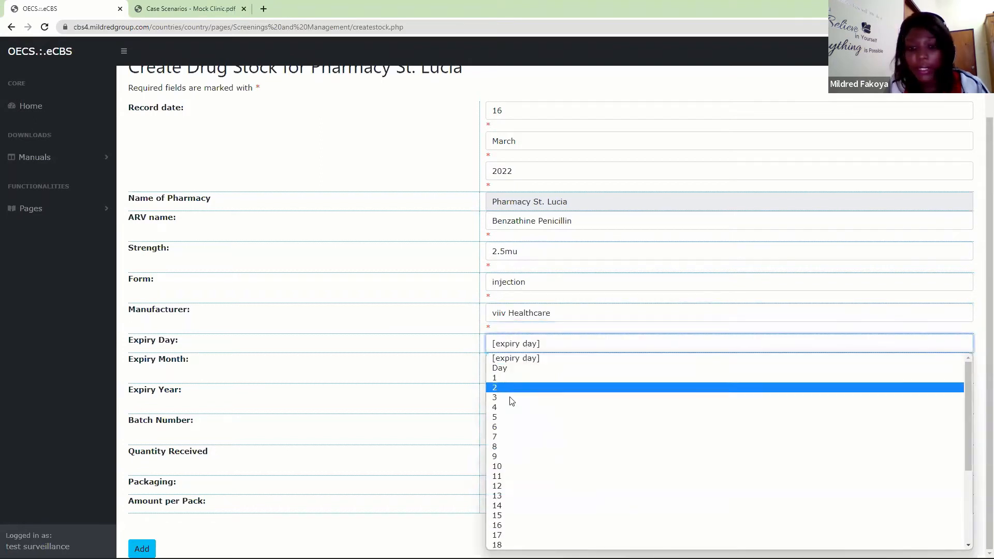
pyautogui.click(495, 504)
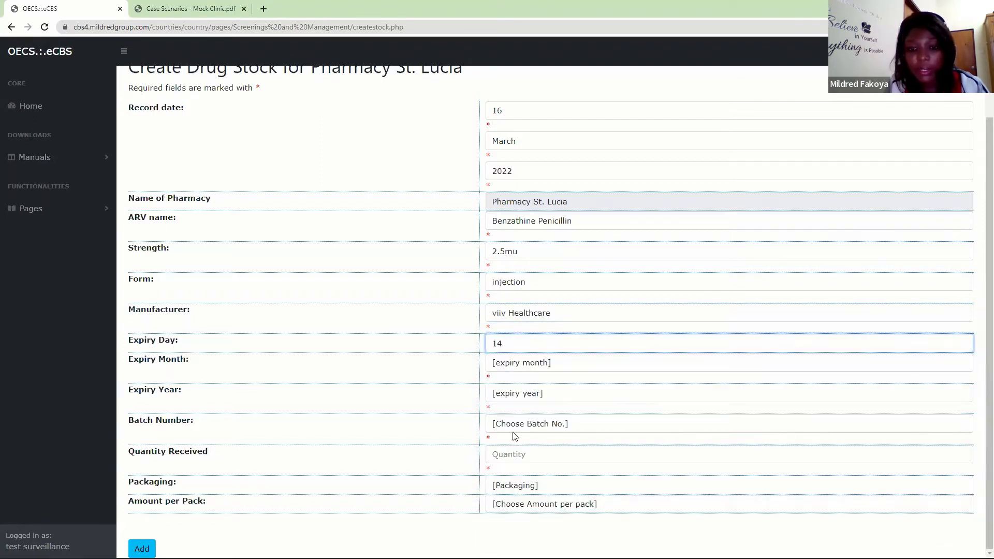
pyautogui.click(518, 365)
pyautogui.click(509, 478)
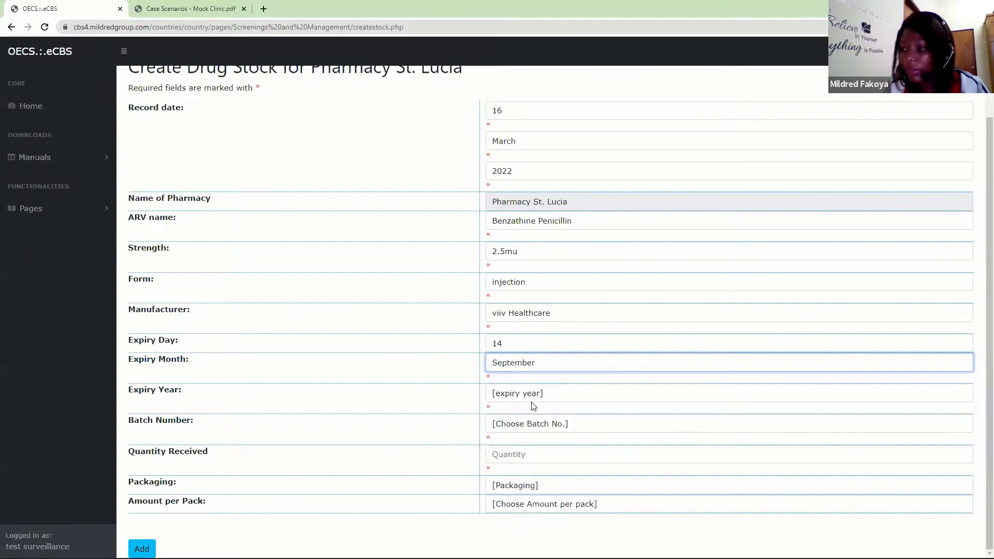
pyautogui.click(504, 392)
pyautogui.click(504, 496)
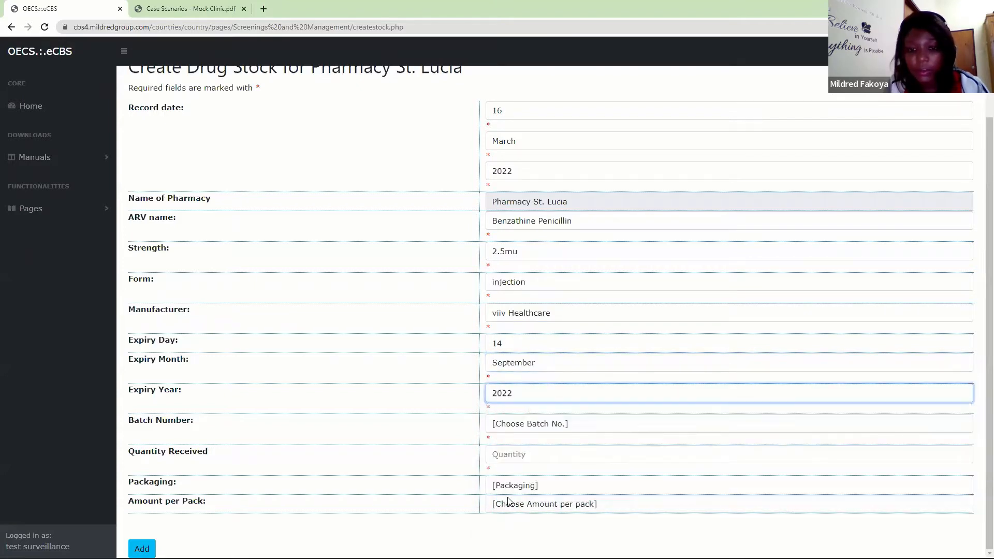
# - Set the Benzathine Penicillin stock's batch number to sti-090 and the quantity received to 10
pyautogui.click(533, 423)
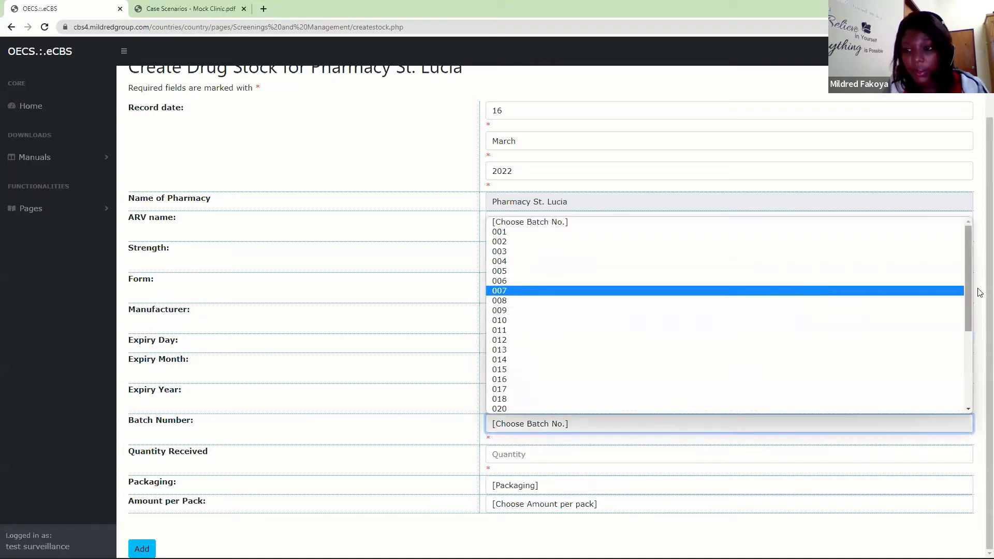
pyautogui.moveTo(970, 305); pyautogui.dragTo(945, 415)
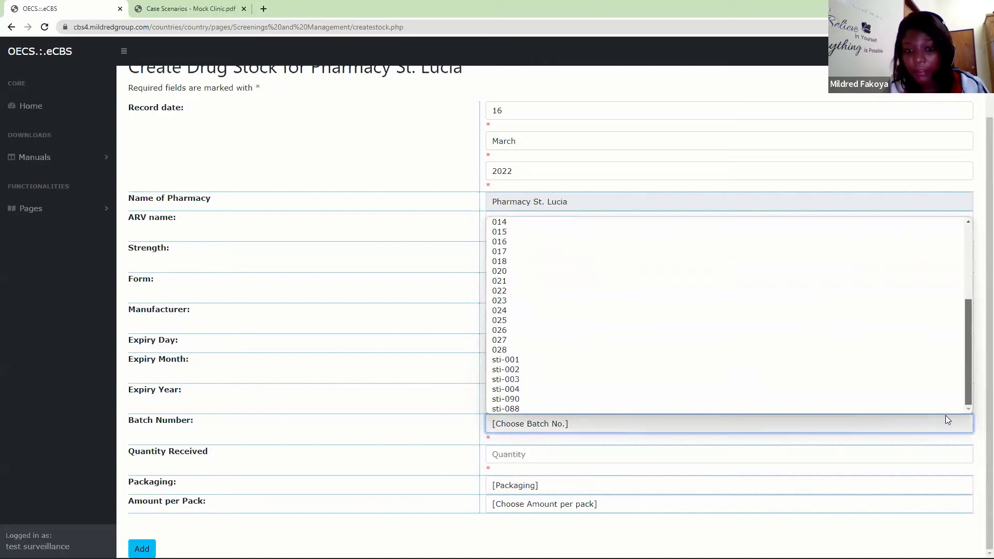
pyautogui.click(562, 405)
pyautogui.click(516, 455)
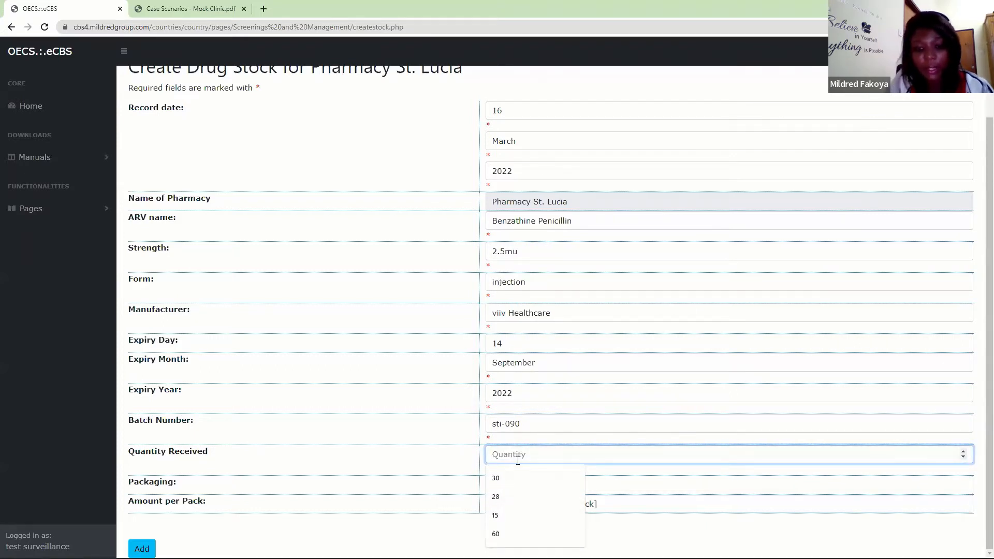
pyautogui.write('10')
# - Set the packaging to PVC and the amount per pack to 2.5, and add the Benzathine Penicillin stock to the pharmacy
pyautogui.click(509, 486)
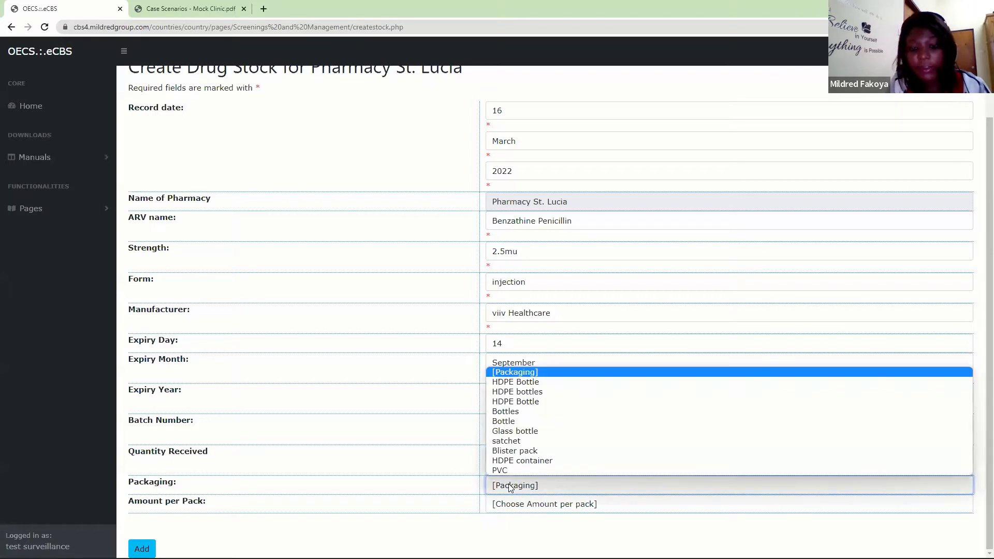
pyautogui.click(511, 469)
pyautogui.click(526, 503)
pyautogui.click(510, 480)
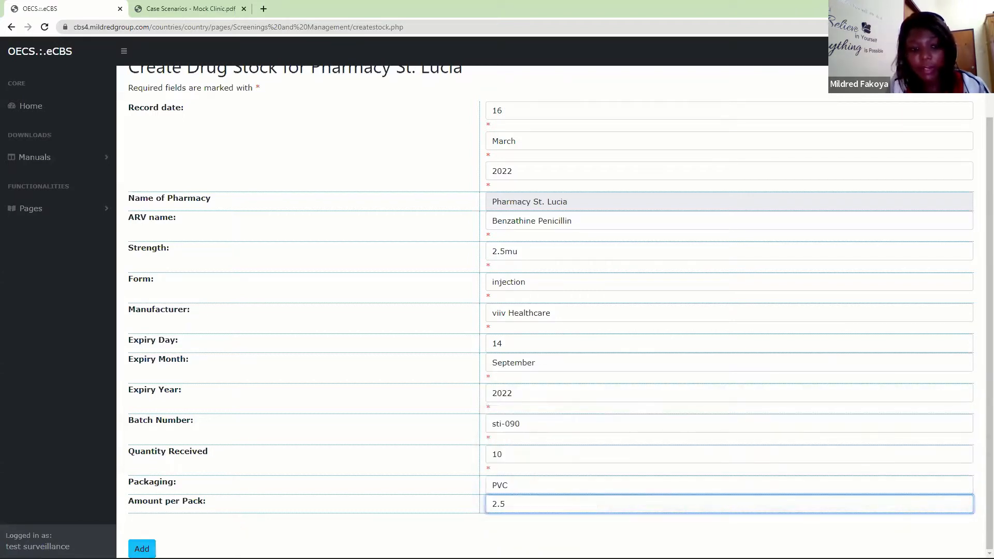
pyautogui.click(141, 549)
pyautogui.click(546, 88)
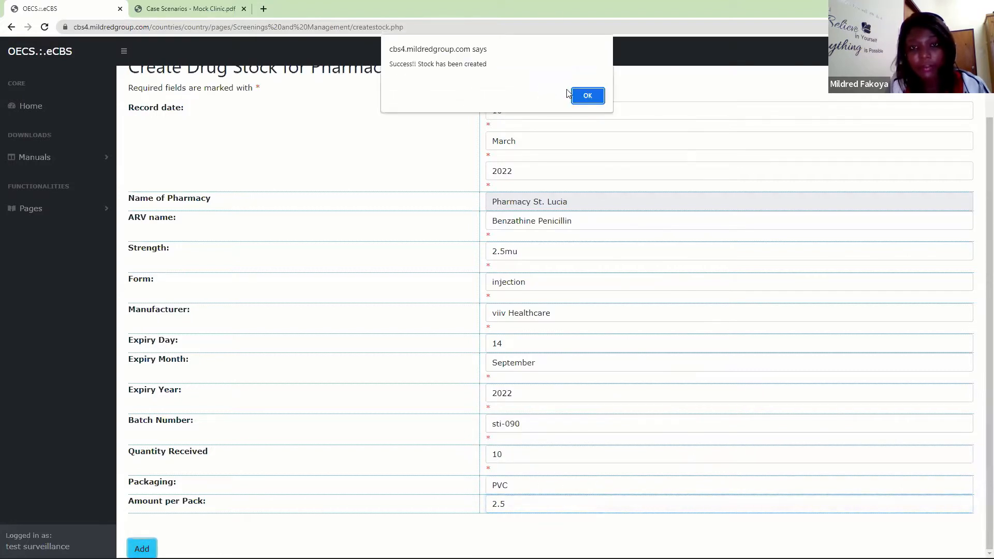
pyautogui.click(588, 96)
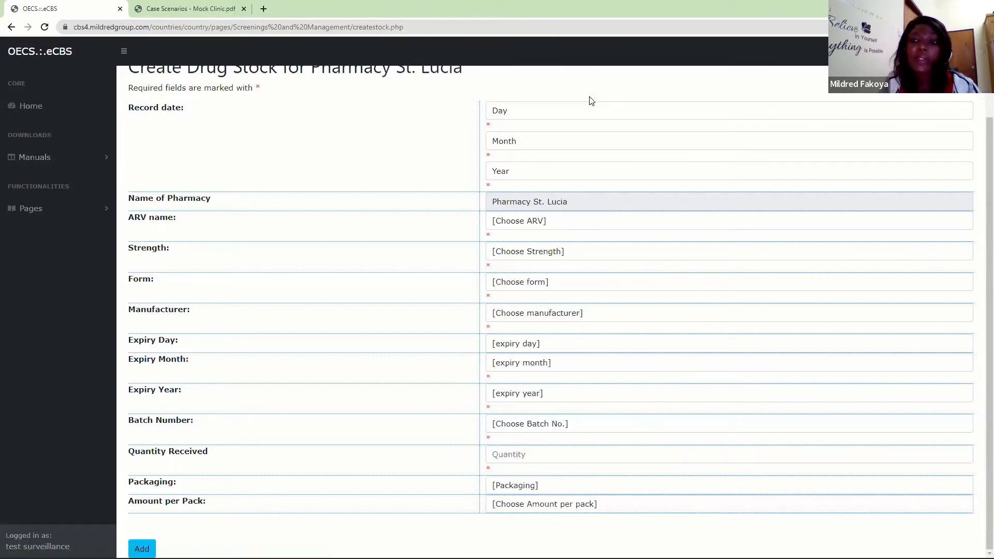
# - Open the pharmacy's stock view and go to its table of stocked drugs
pyautogui.click(69, 209)
pyautogui.scroll(-2, 107, 298)
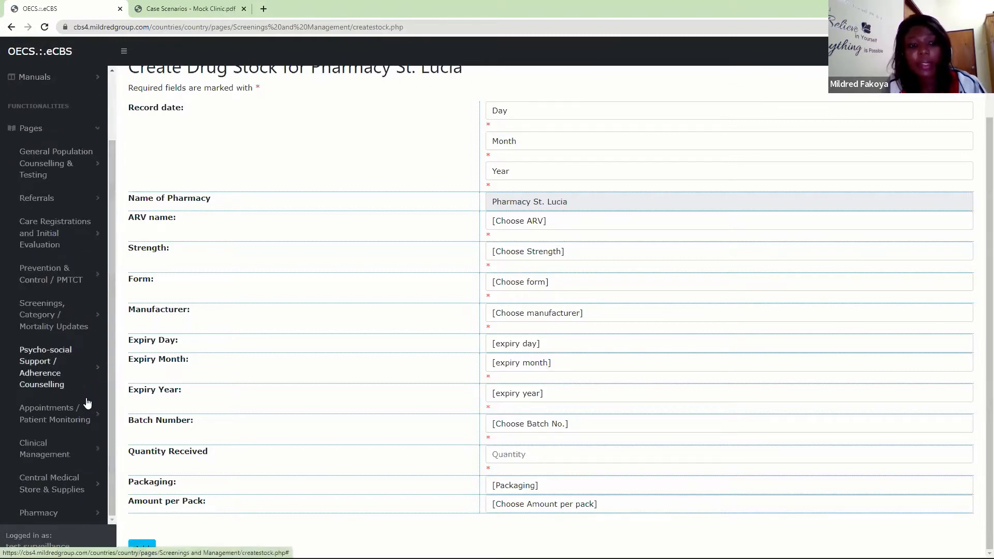
pyautogui.click(80, 513)
pyautogui.moveTo(111, 264); pyautogui.dragTo(108, 448)
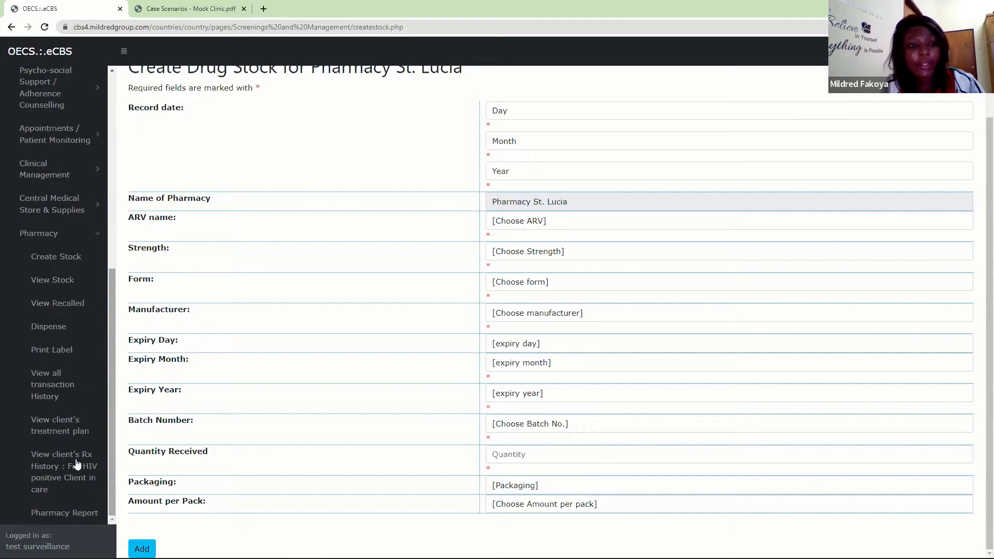
pyautogui.click(46, 284)
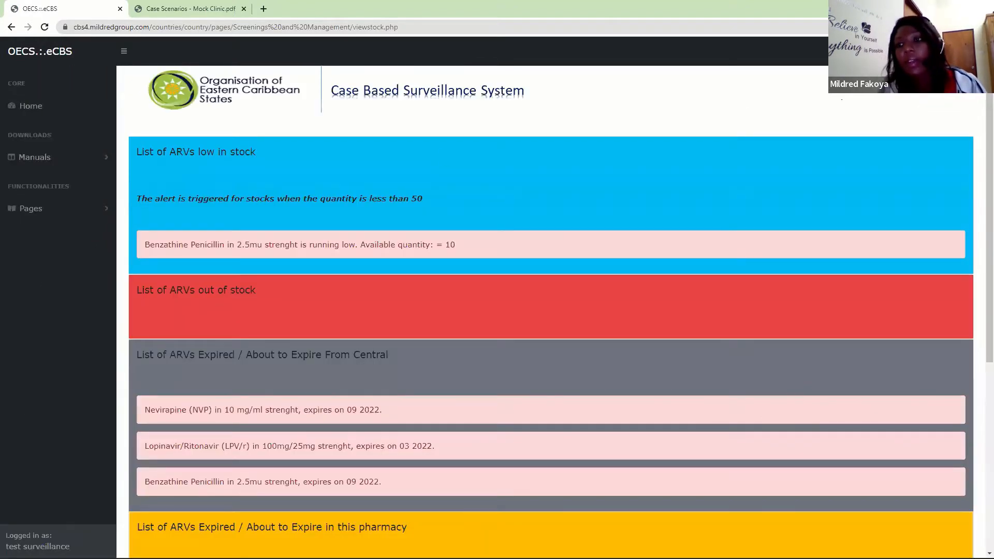
pyautogui.scroll(-6, 980, 132)
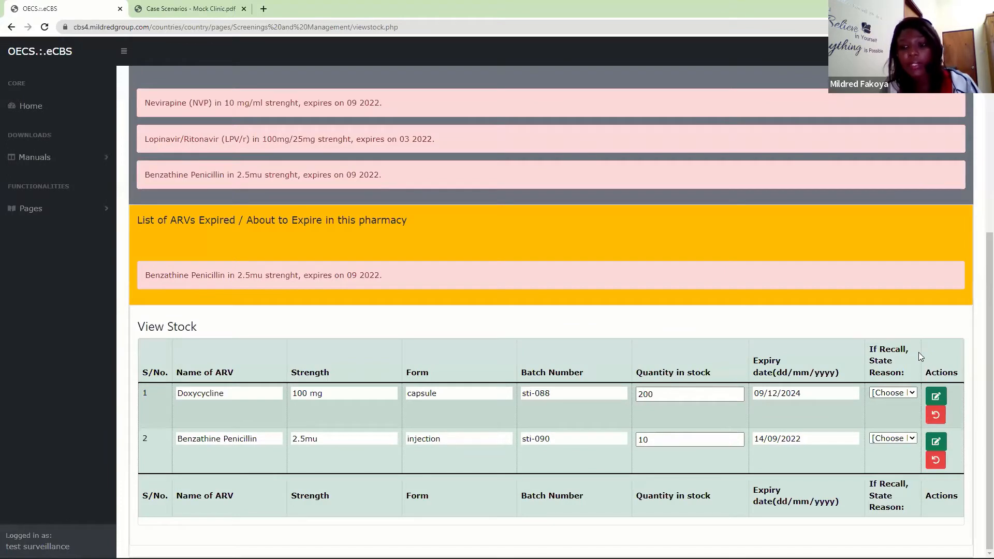
# - Examine the Doxycycline row's editable quantity and recall reasons, and review the low-stock, out-of-stock and expiry alerts
pyautogui.click(660, 395)
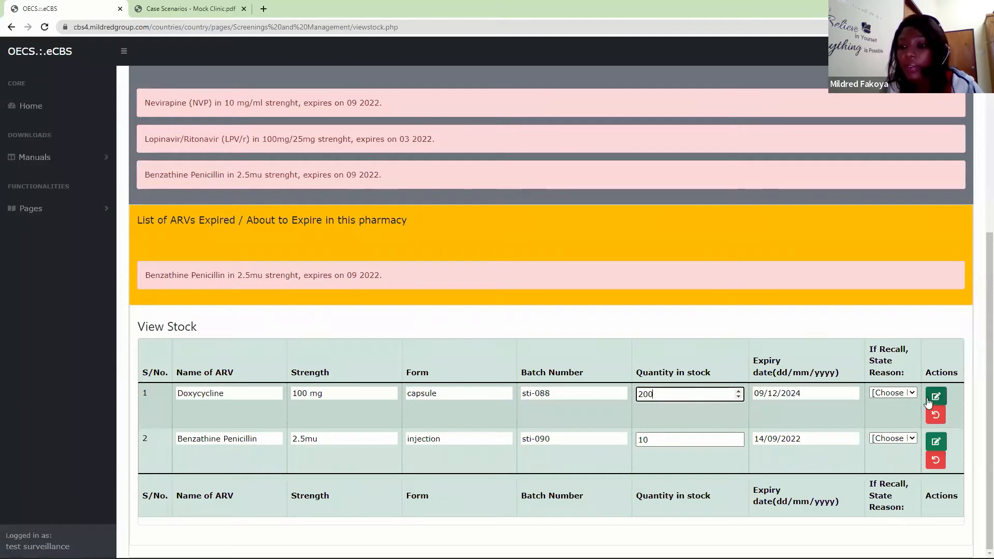
pyautogui.click(882, 393)
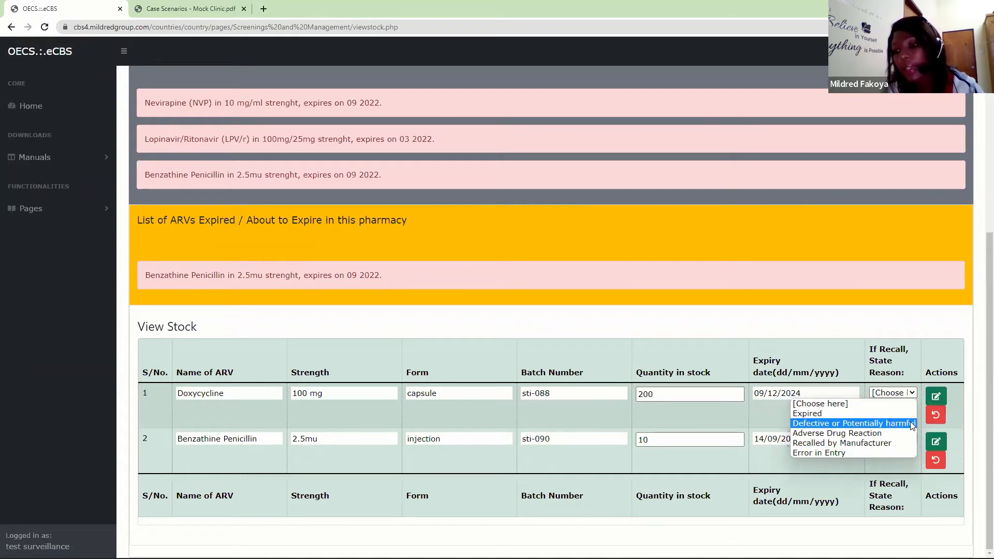
pyautogui.click(790, 314)
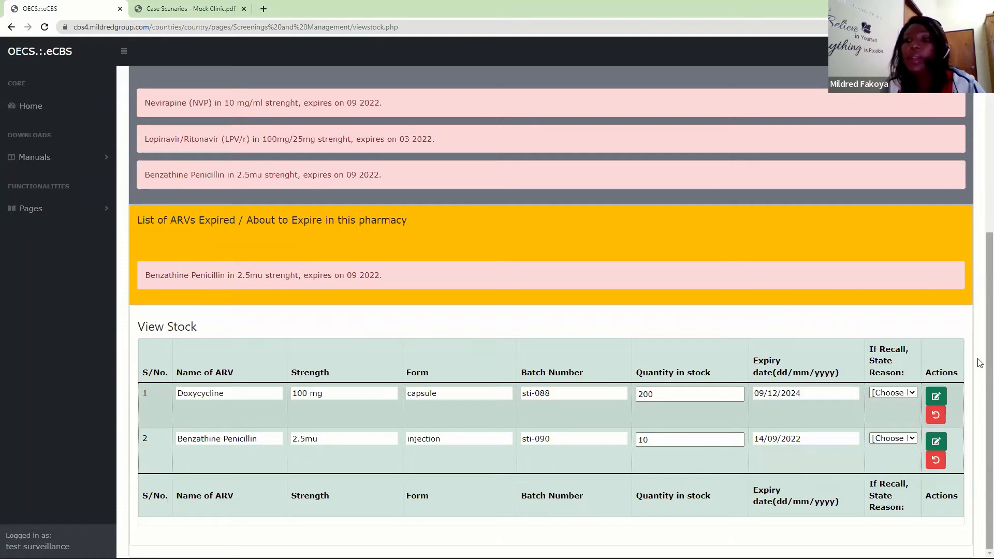
pyautogui.scroll(6, 980, 362)
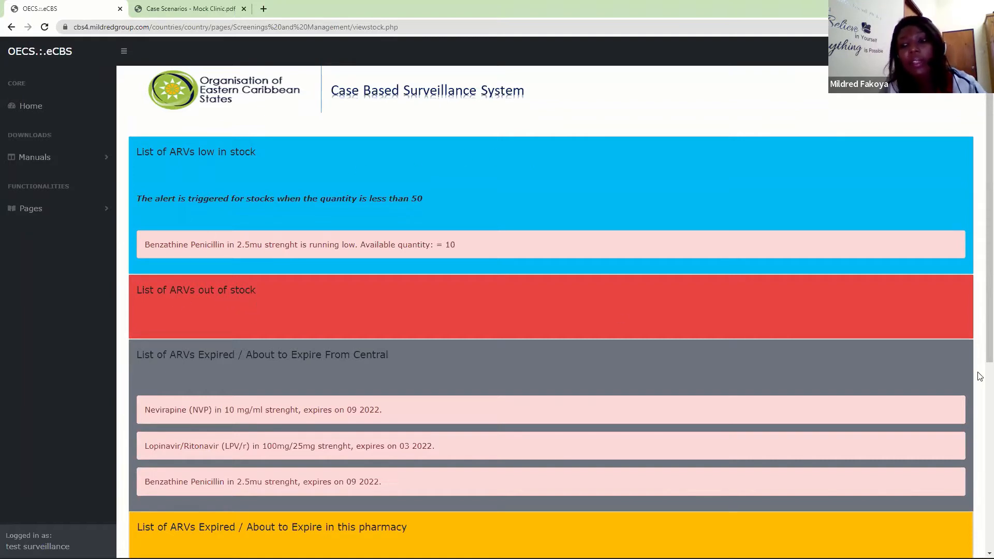
pyautogui.scroll(-4, 980, 310)
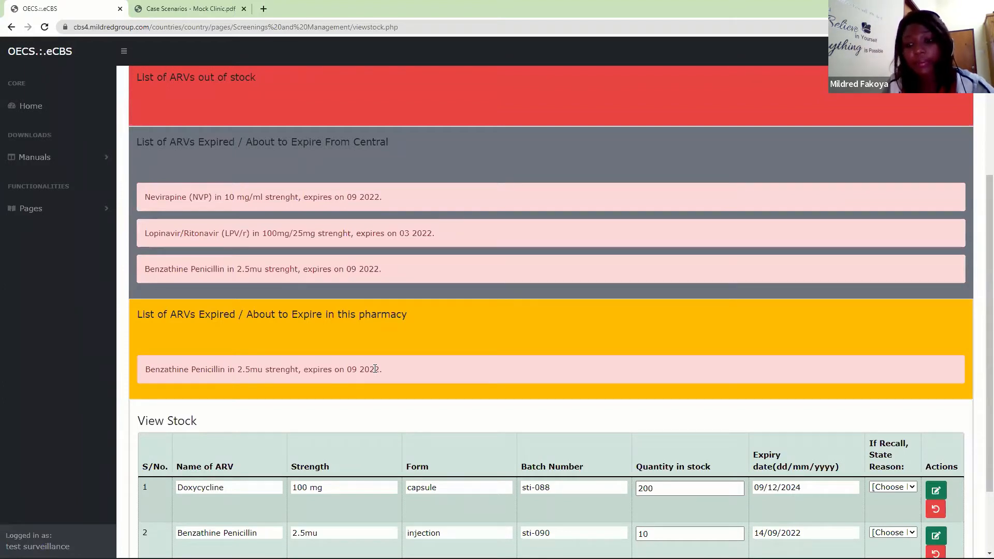
pyautogui.scroll(-3, 978, 326)
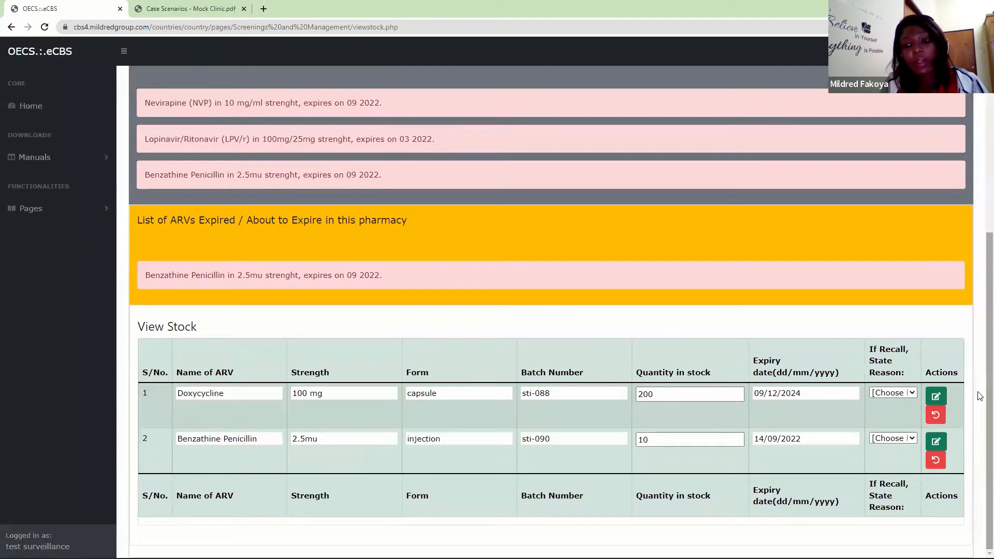
pyautogui.scroll(4, 978, 370)
pyautogui.scroll(-4, 979, 320)
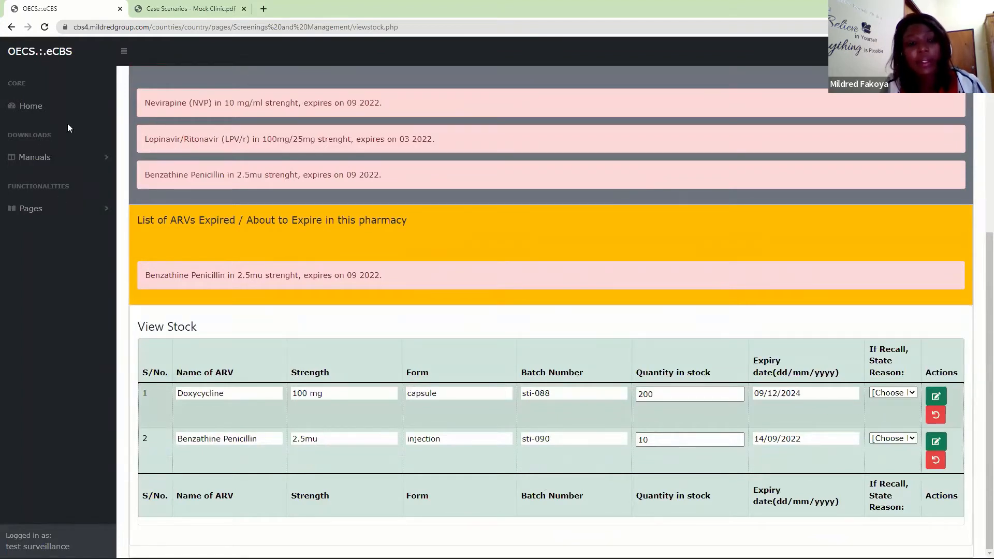
# - Open the pharmacy's Dispense page
pyautogui.click(59, 210)
pyautogui.scroll(-2, 99, 335)
pyautogui.click(40, 509)
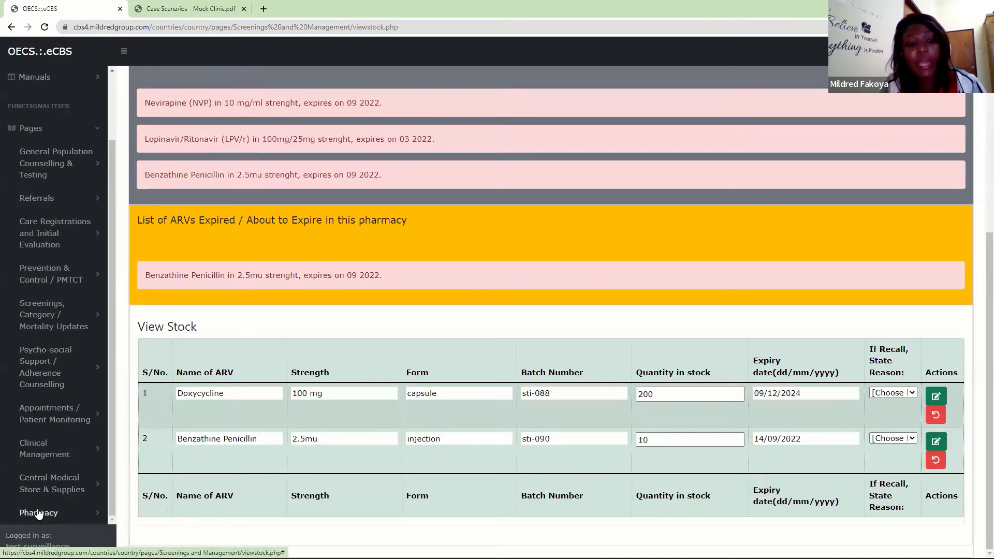
pyautogui.scroll(-6, 114, 250)
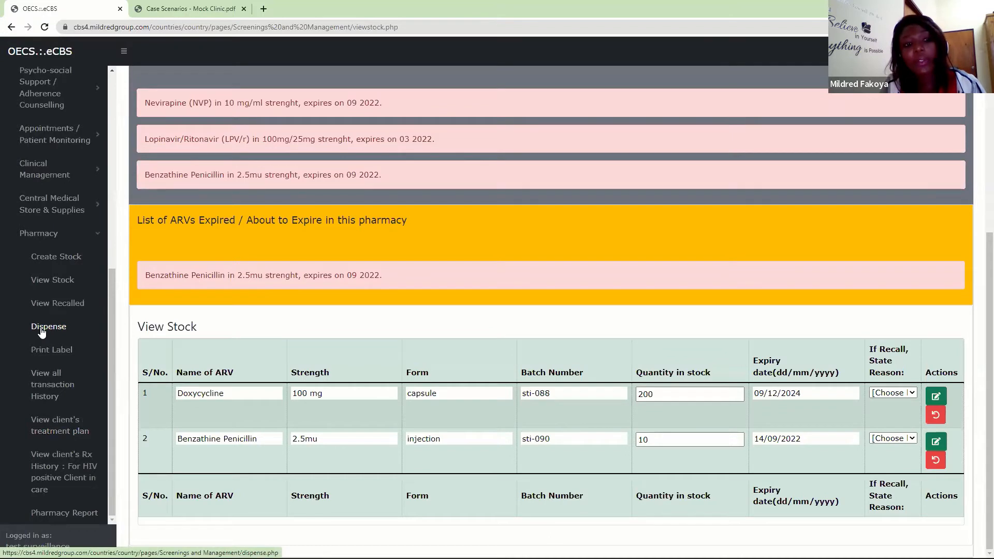
pyautogui.click(41, 330)
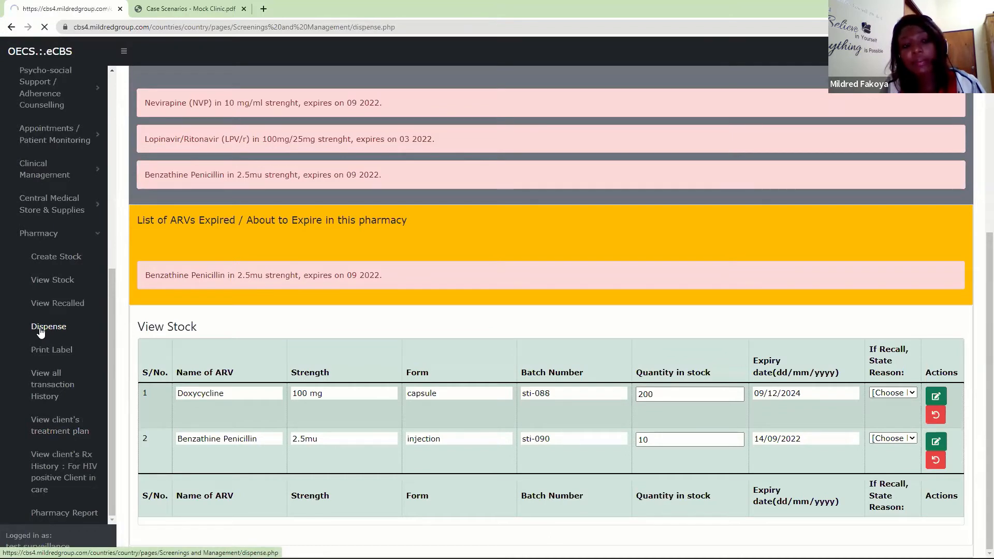
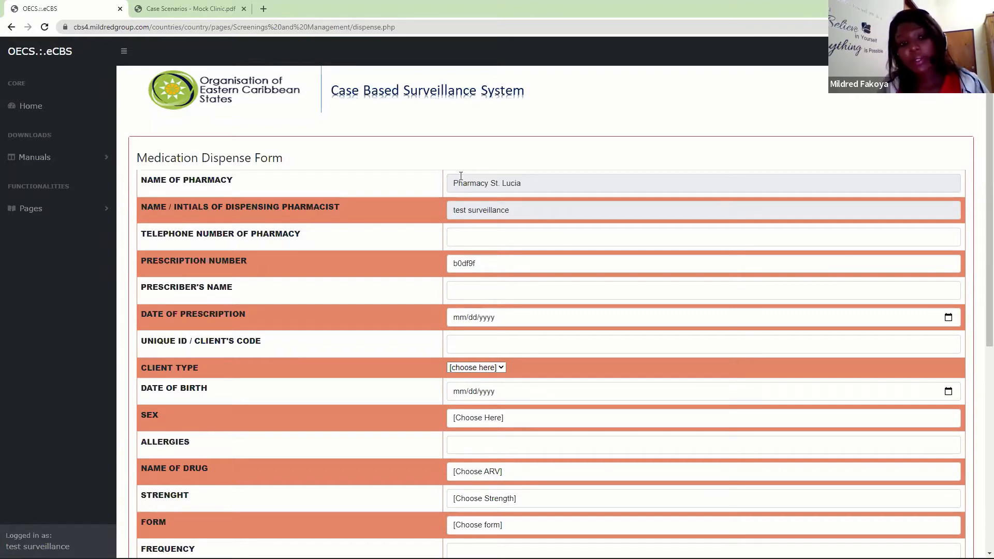
pyautogui.click(100, 208)
pyautogui.scroll(-3, 114, 235)
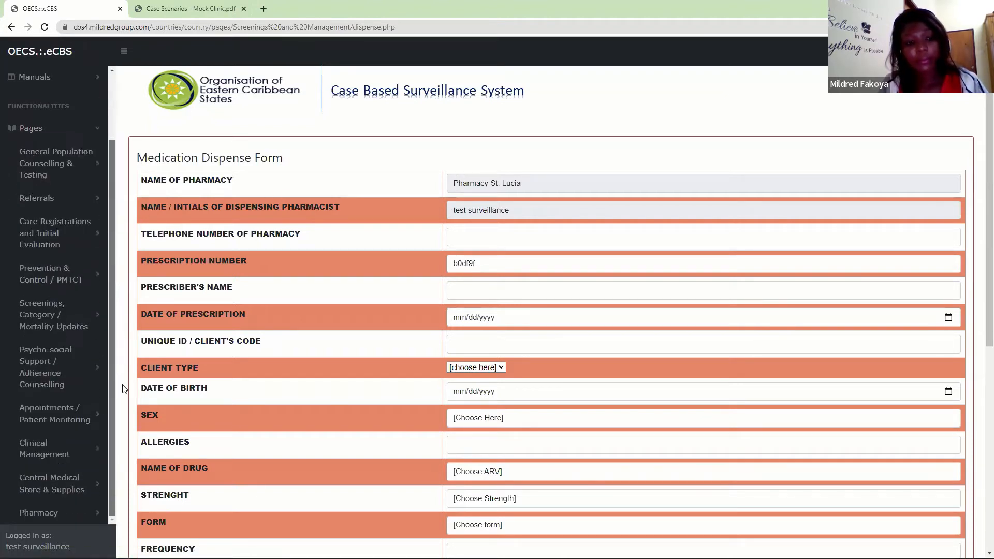
pyautogui.click(85, 489)
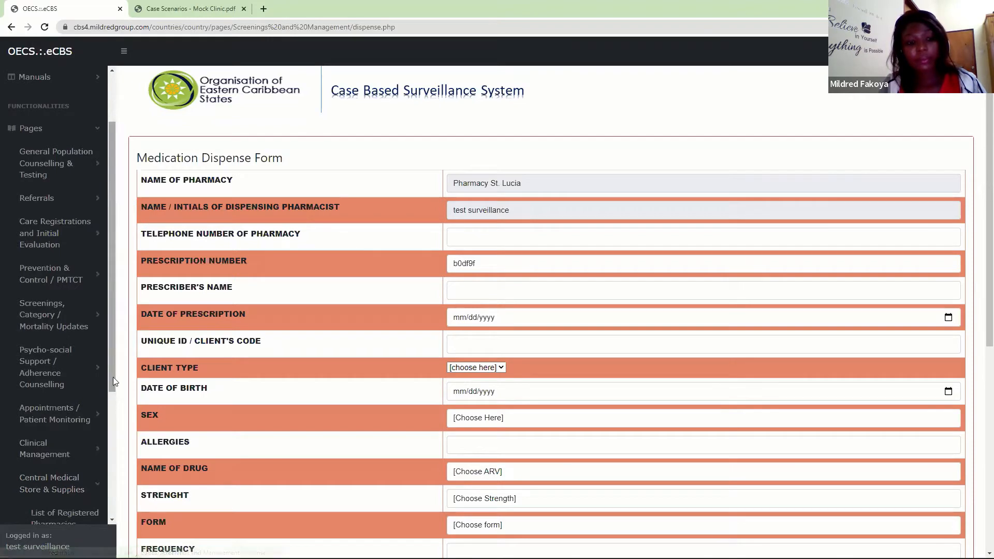
pyautogui.moveTo(111, 393); pyautogui.dragTo(104, 529)
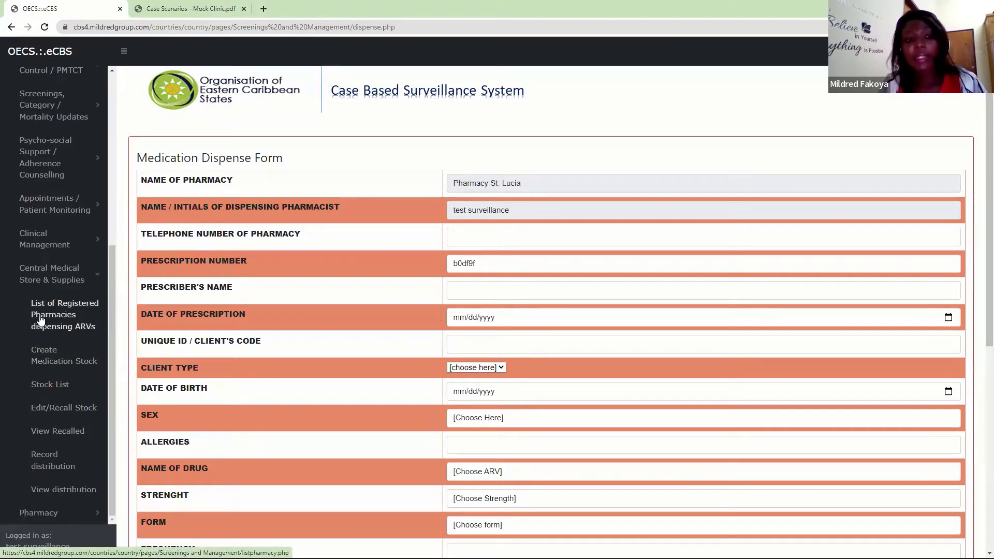
pyautogui.click(77, 278)
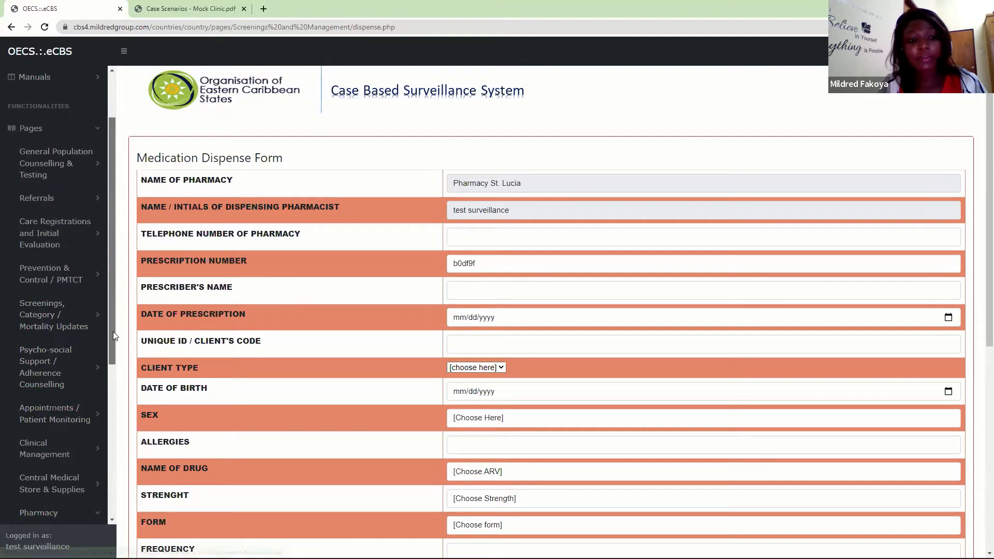
pyautogui.click(55, 514)
pyautogui.click(61, 323)
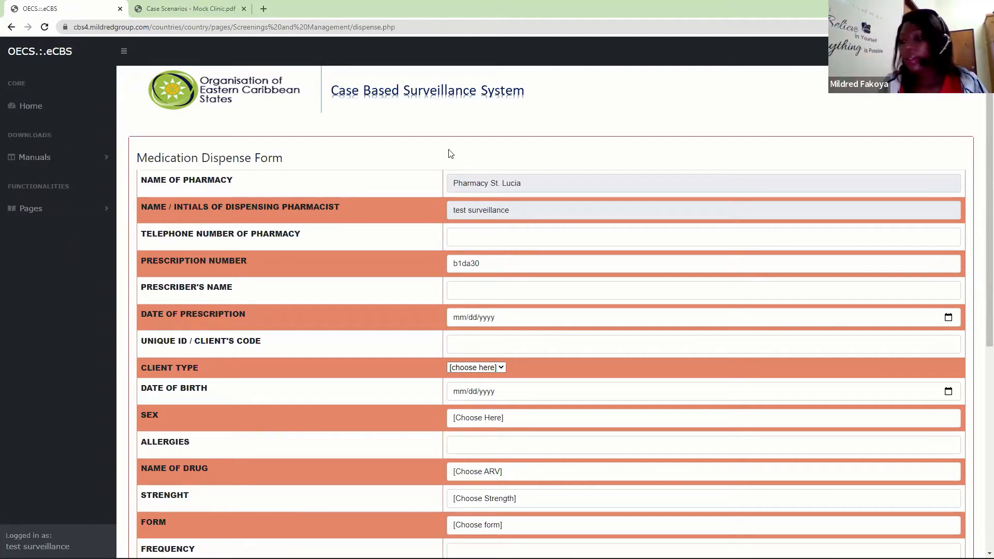
# - Open the Other Care Card page under Clinical Management and retrieve the registered client's care card using the client's code
pyautogui.click(43, 217)
pyautogui.moveTo(109, 230); pyautogui.dragTo(115, 350)
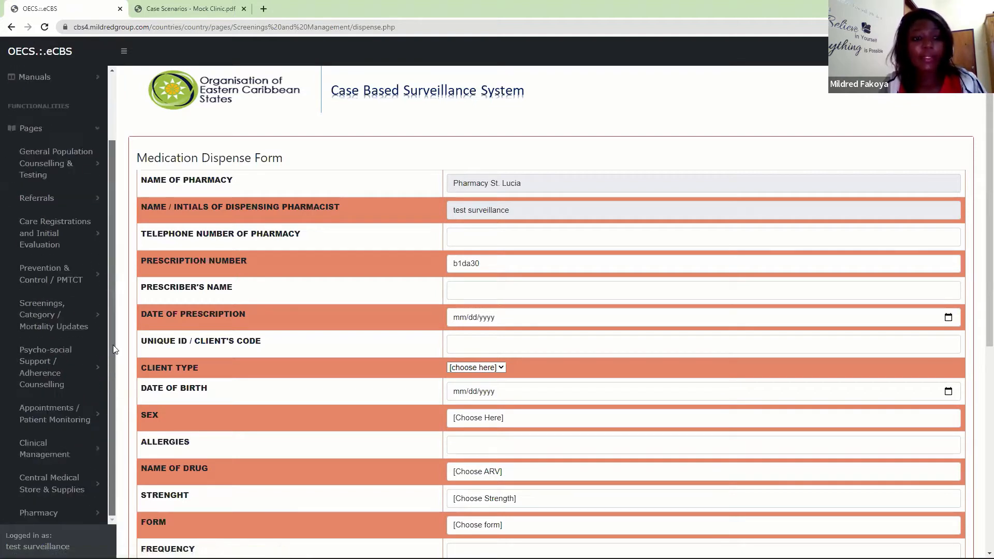
pyautogui.click(44, 448)
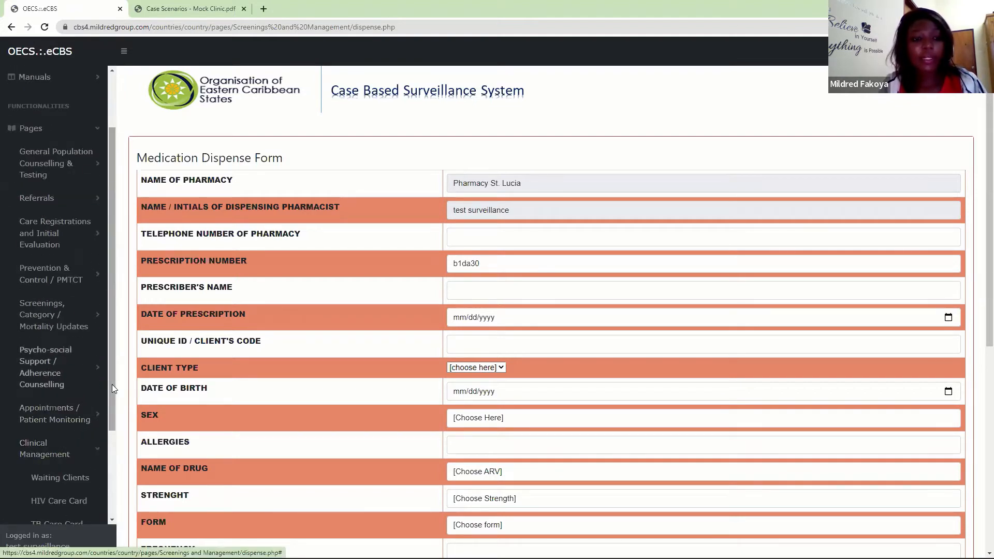
pyautogui.scroll(-3, 100, 446)
pyautogui.click(69, 420)
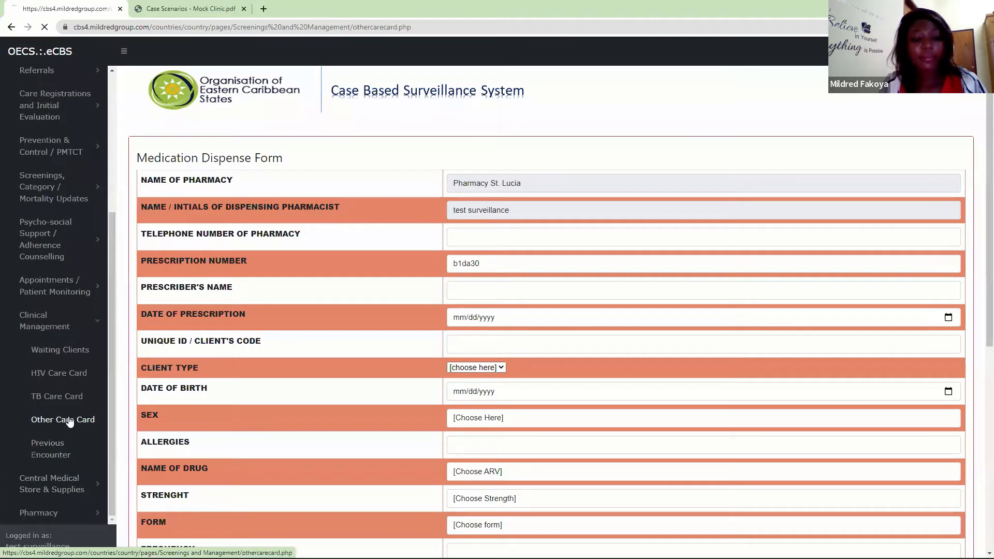
pyautogui.click(256, 167)
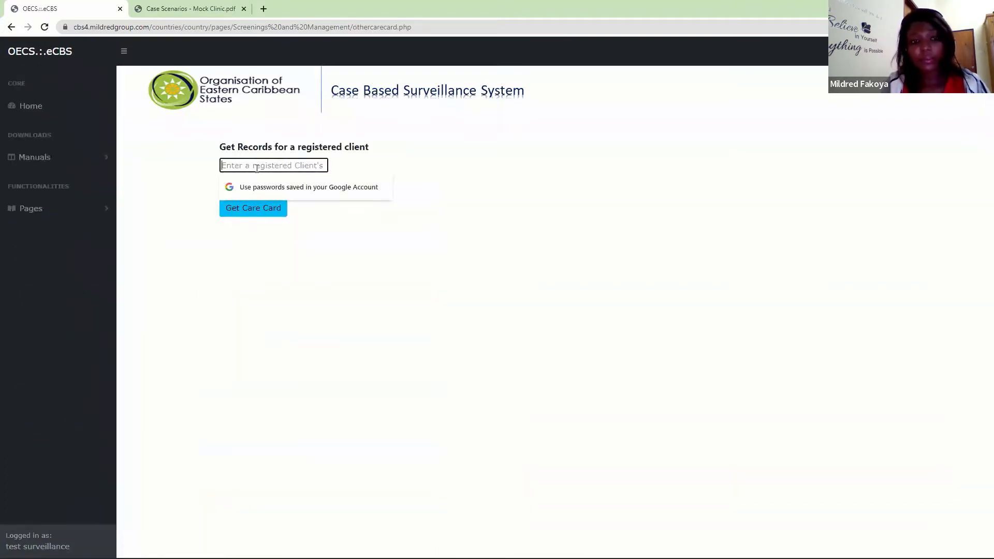
pyautogui.write('•••')
pyautogui.write('500')
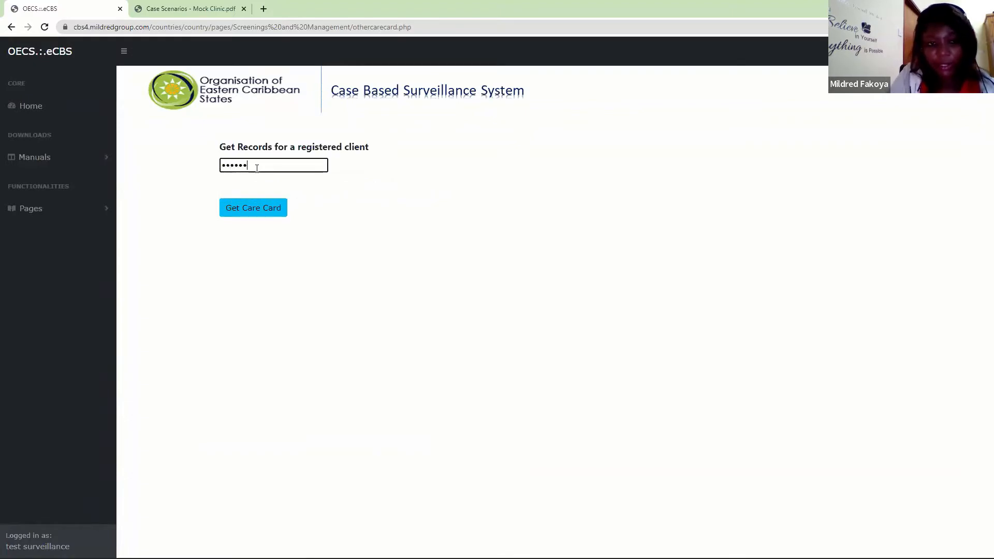
pyautogui.press('Return')
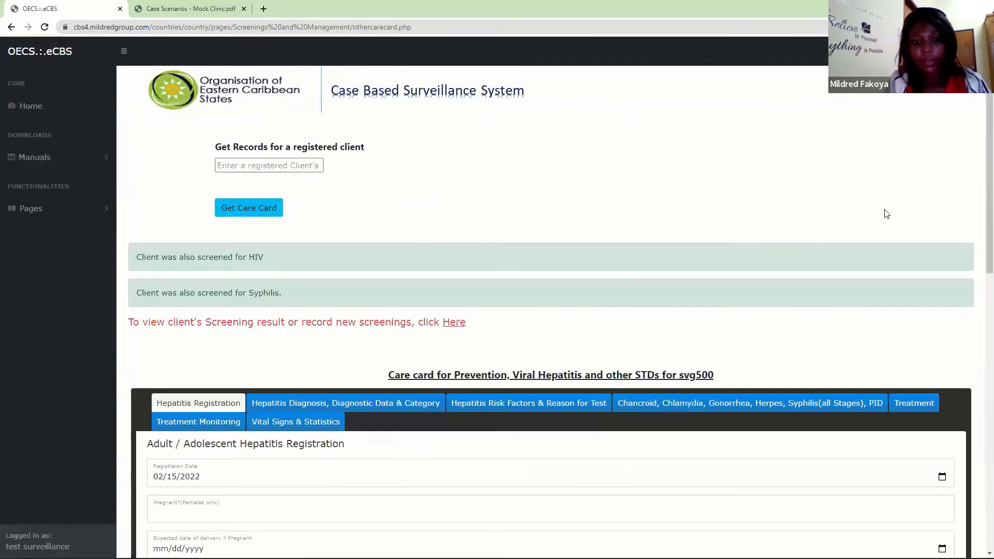
# - Review the Treatment section of the client's care card for the prescribed drugs, doses and durations
pyautogui.scroll(-10, 979, 404)
pyautogui.scroll(8, 979, 398)
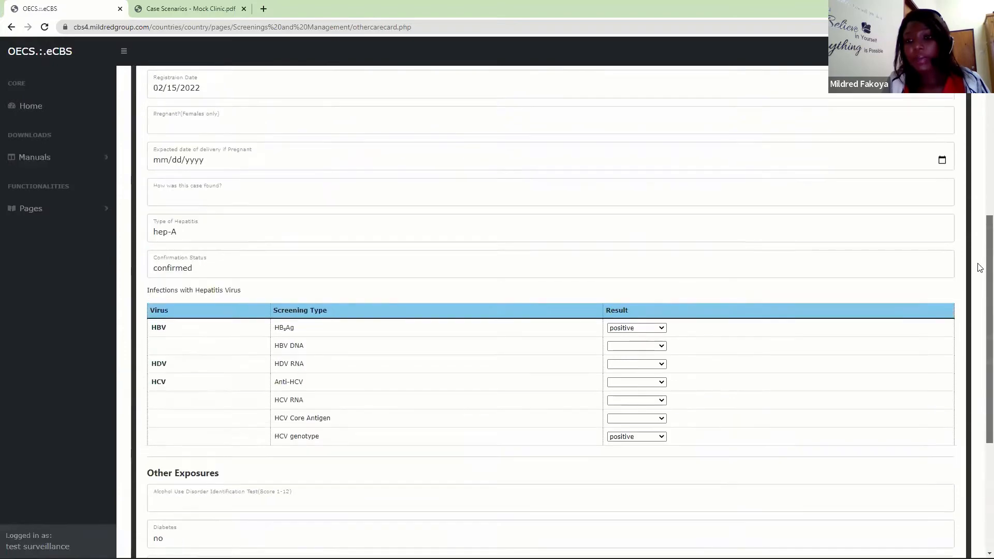
pyautogui.click(929, 311)
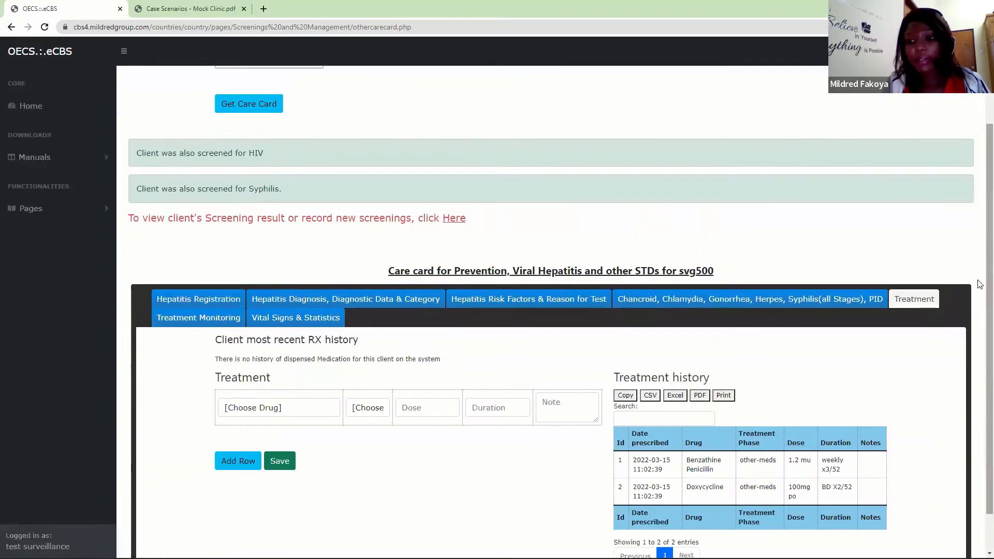
pyautogui.scroll(-2, 701, 414)
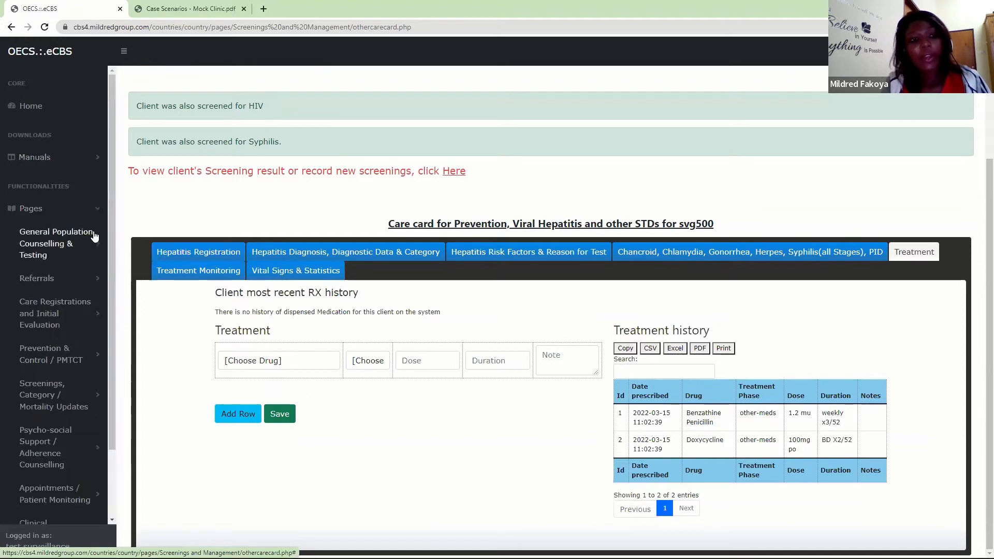
# - Return to the pharmacy's Dispense page to get a blank Medication Dispense Form
pyautogui.scroll(-2, 88, 238)
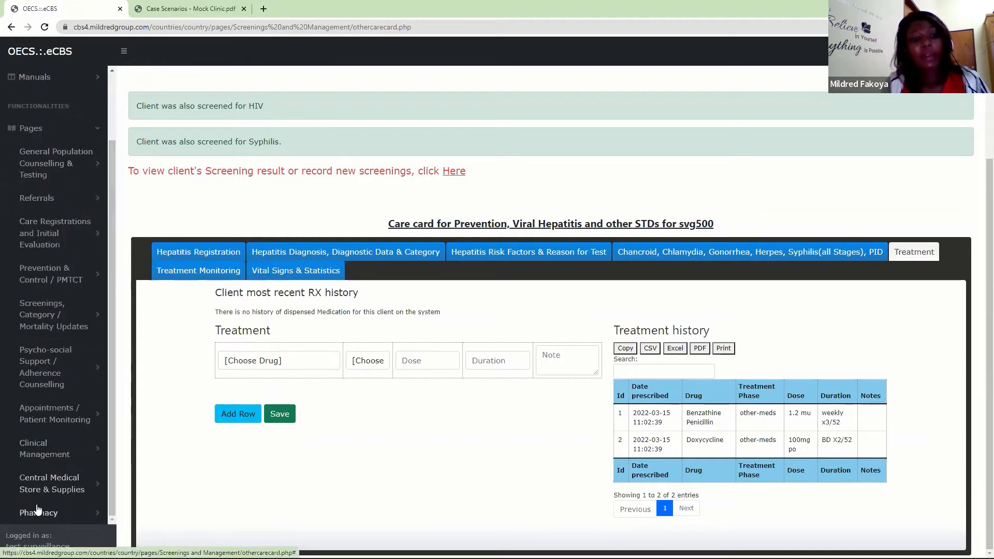
pyautogui.click(41, 512)
pyautogui.moveTo(113, 268); pyautogui.dragTo(114, 418)
pyautogui.click(51, 330)
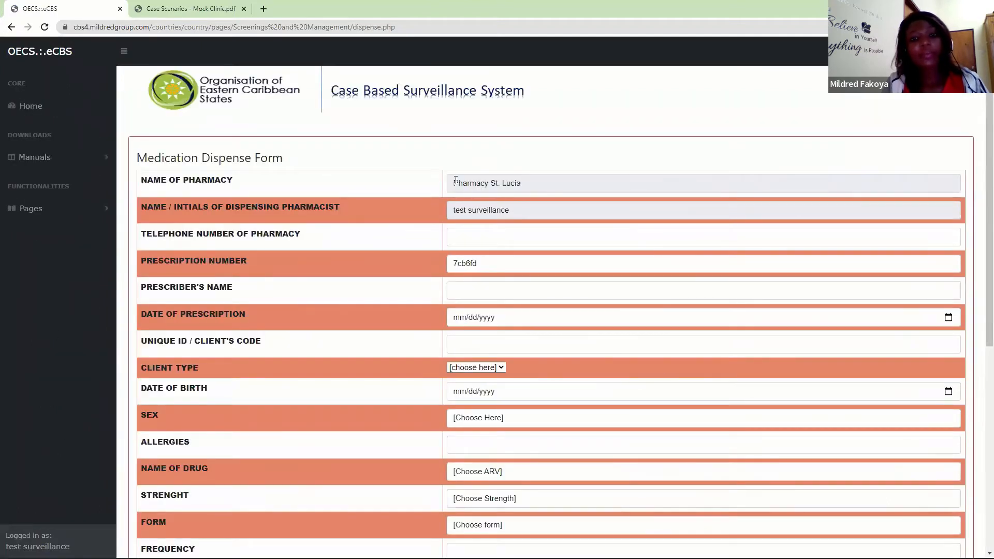
pyautogui.moveTo(544, 183); pyautogui.dragTo(453, 184)
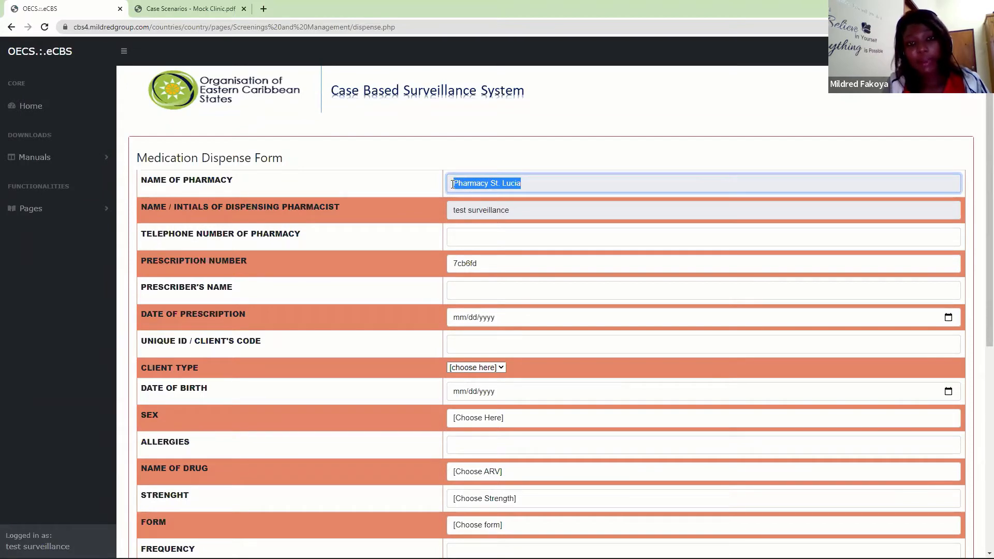
pyautogui.click(545, 178)
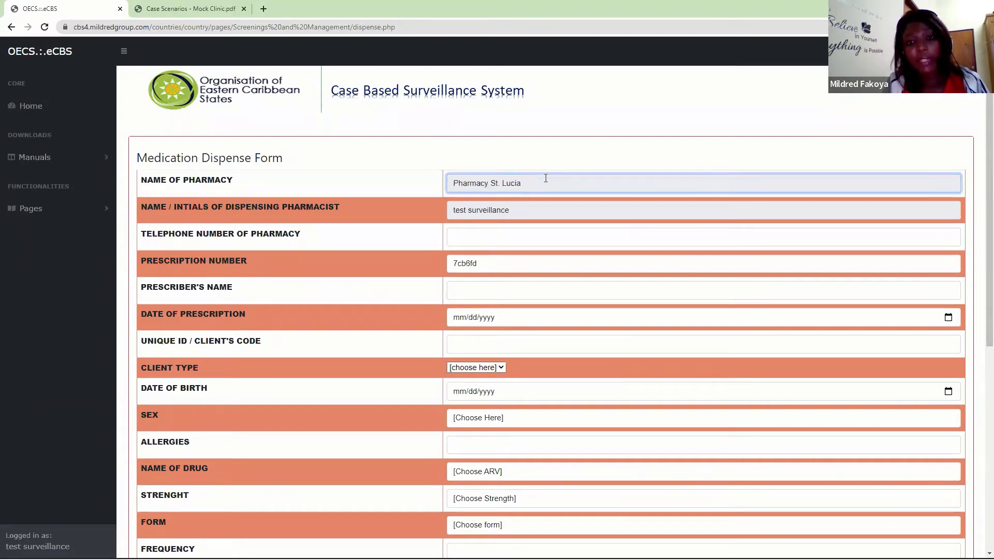
pyautogui.moveTo(531, 186); pyautogui.dragTo(445, 188)
pyautogui.click(445, 188)
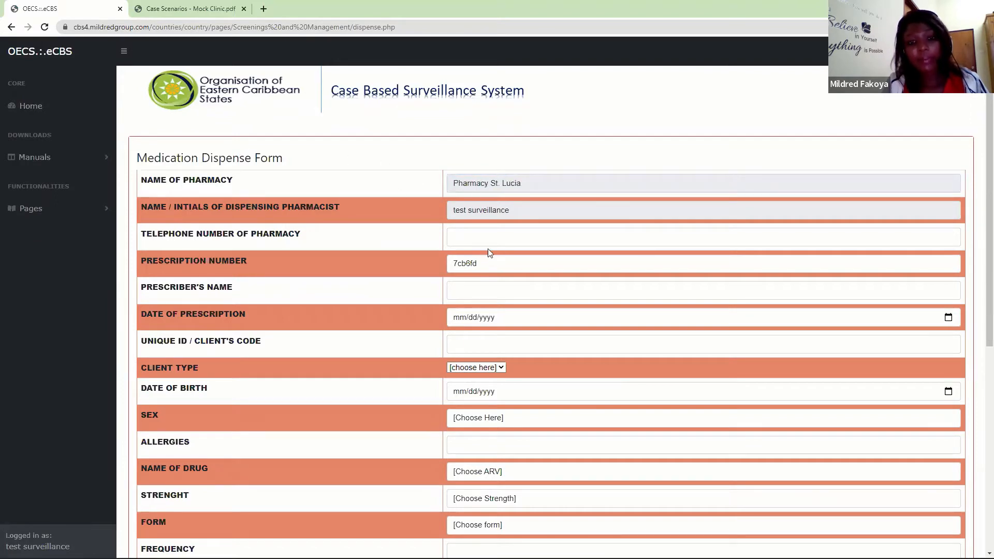
# - Fill in the pharmacy's telephone number and the prescriber's full name on the dispense form
pyautogui.click(474, 228)
pyautogui.click(476, 261)
pyautogui.click(466, 285)
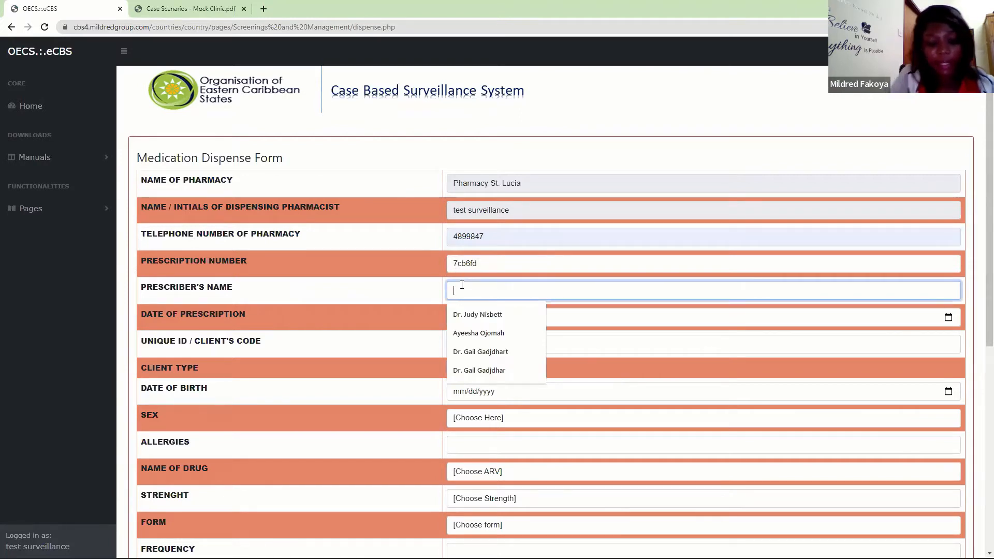
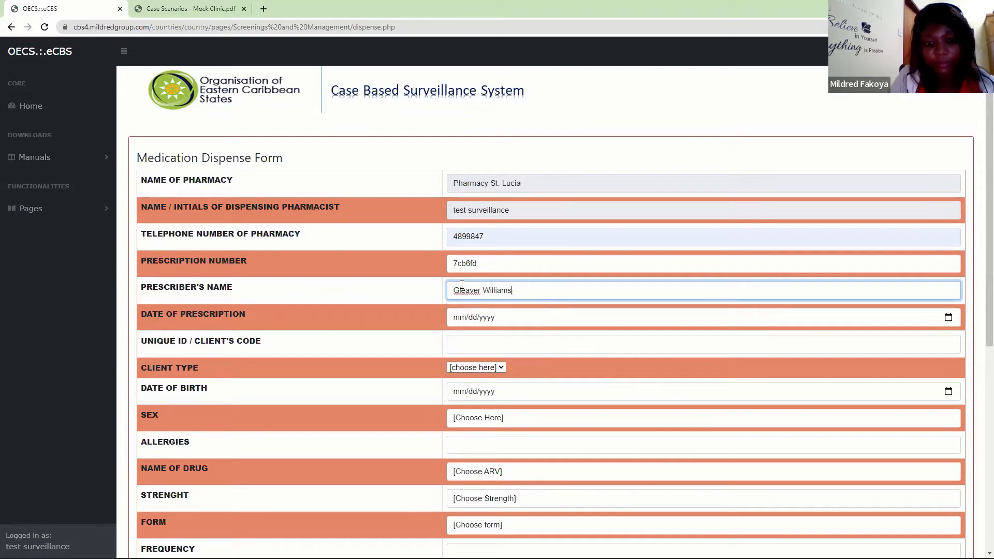
# - Set the date of prescription to 03/15/2022 and enter the client's unique code
pyautogui.click(459, 318)
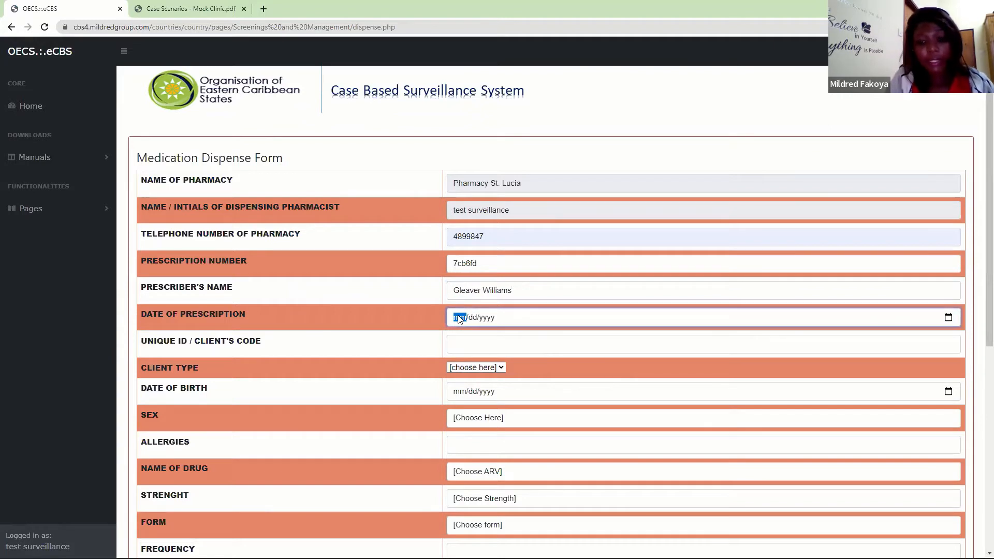
pyautogui.write('0815')
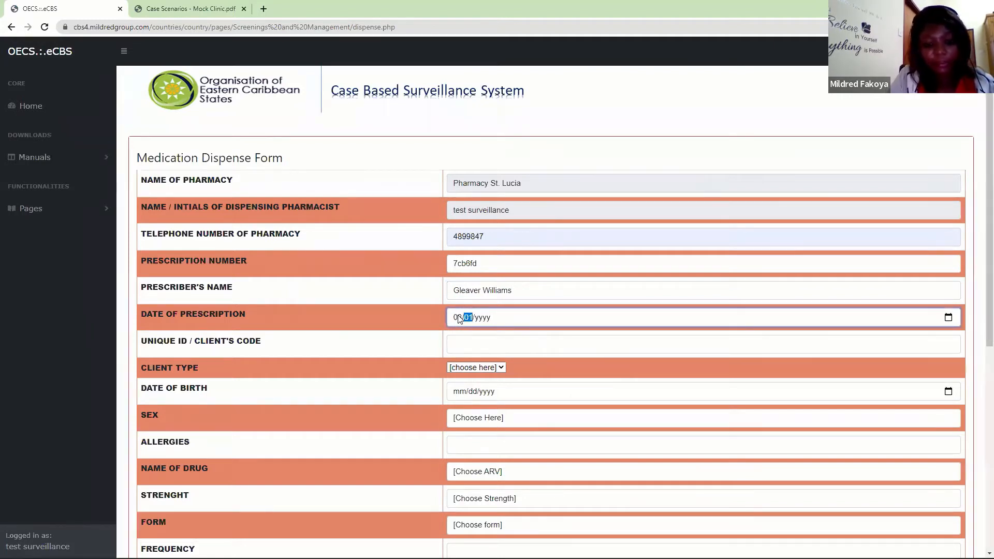
pyautogui.write('2022')
pyautogui.click(470, 346)
pyautogui.write('svg')
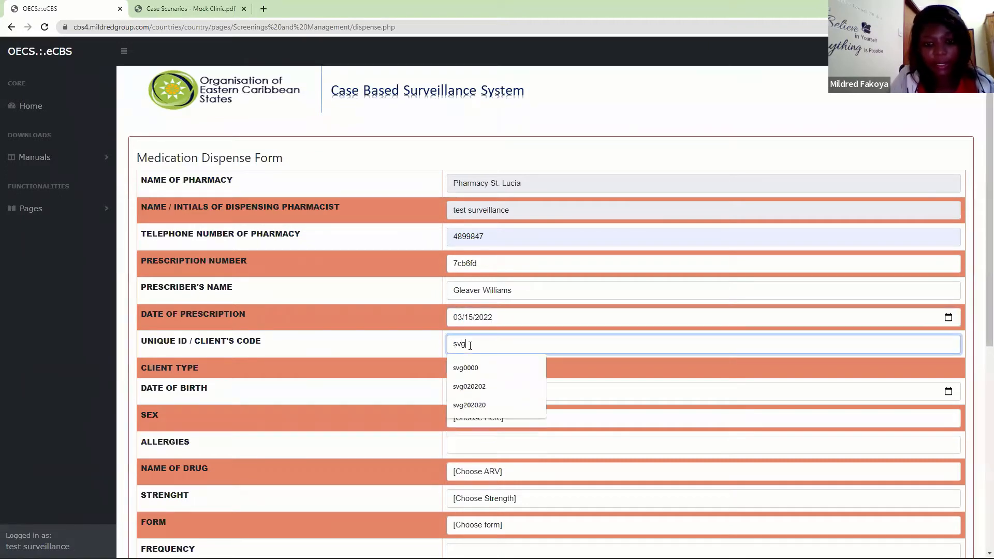
pyautogui.write('500')
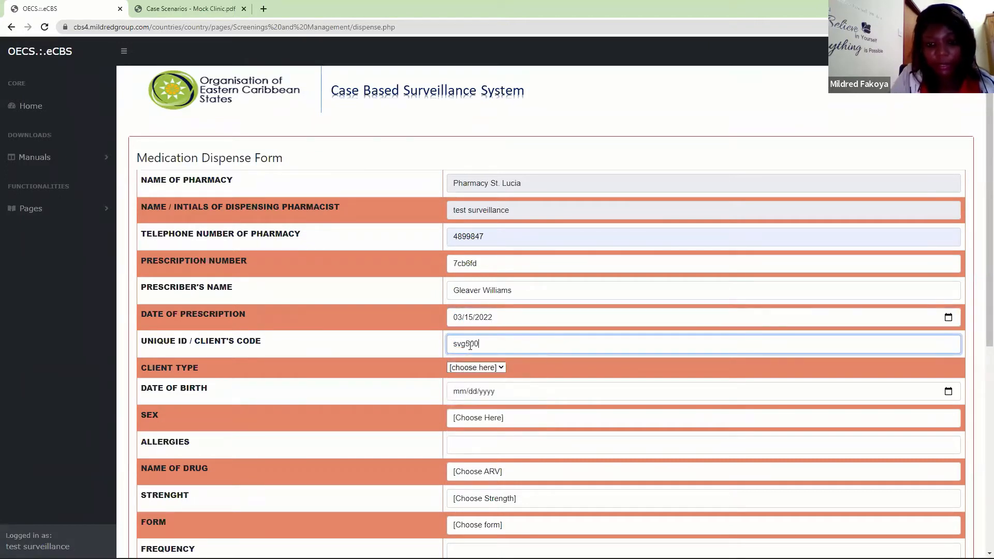
# - Set the client type to Others on the dispense form
pyautogui.click(490, 366)
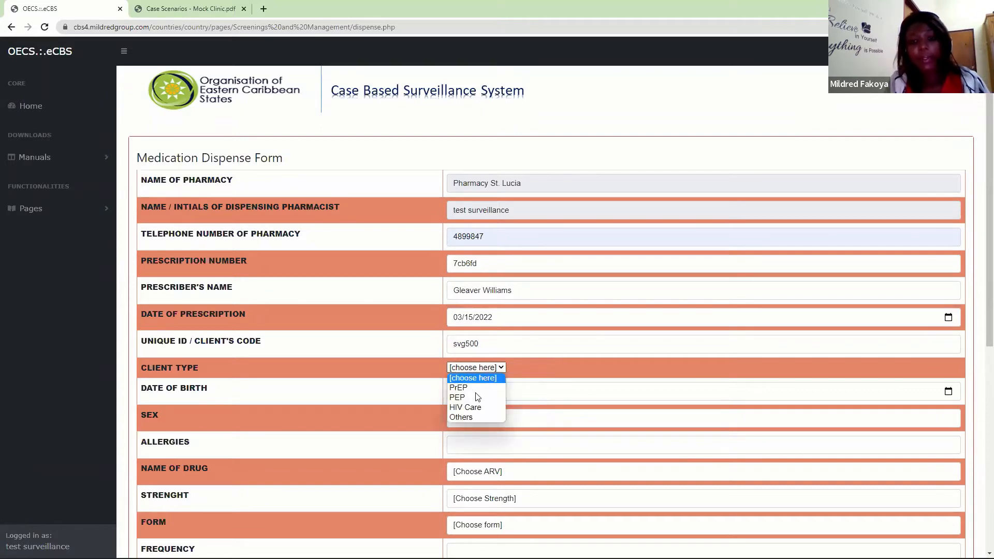
pyautogui.click(465, 418)
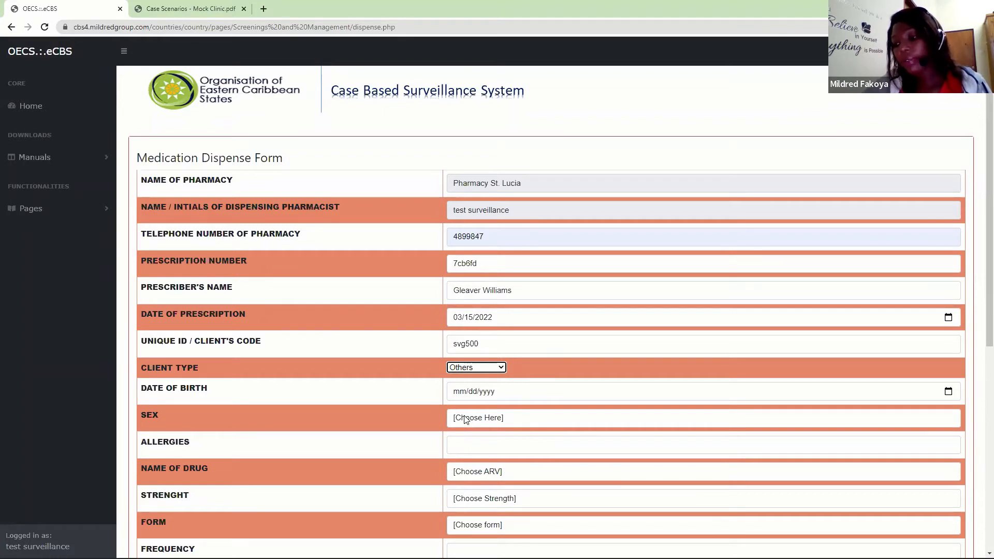
pyautogui.click(476, 368)
pyautogui.click(464, 420)
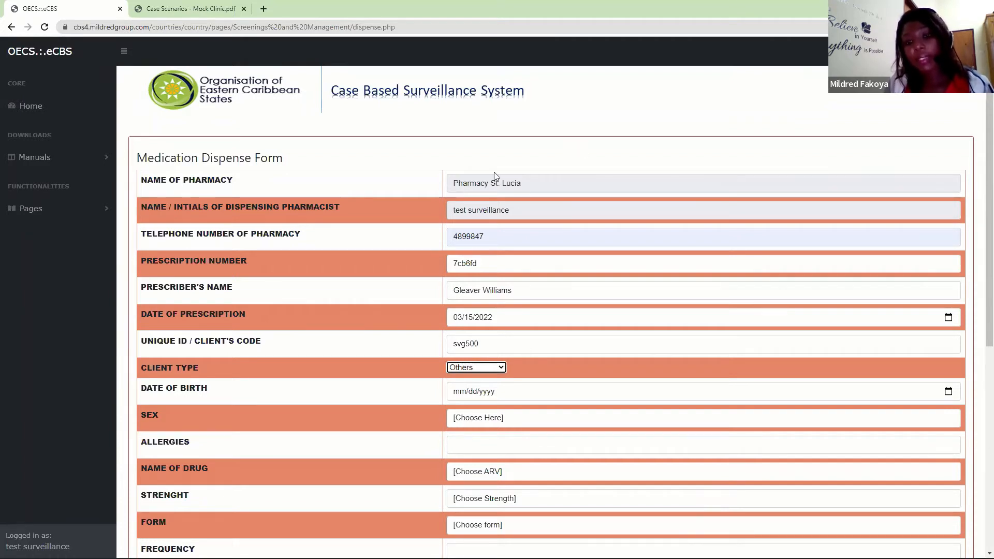
# - Enter the client's date of birth and set the sex to Male
pyautogui.click(458, 392)
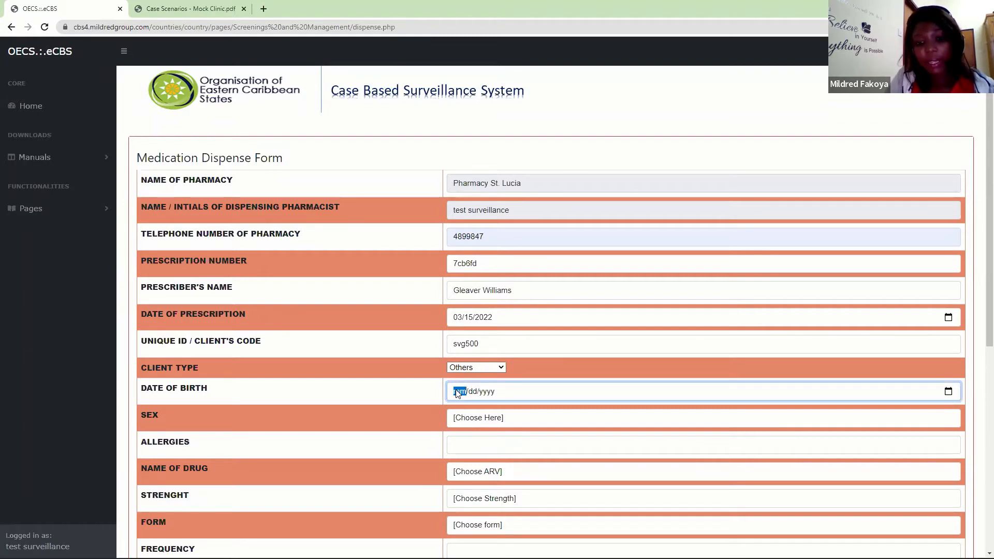
pyautogui.write('01/01/')
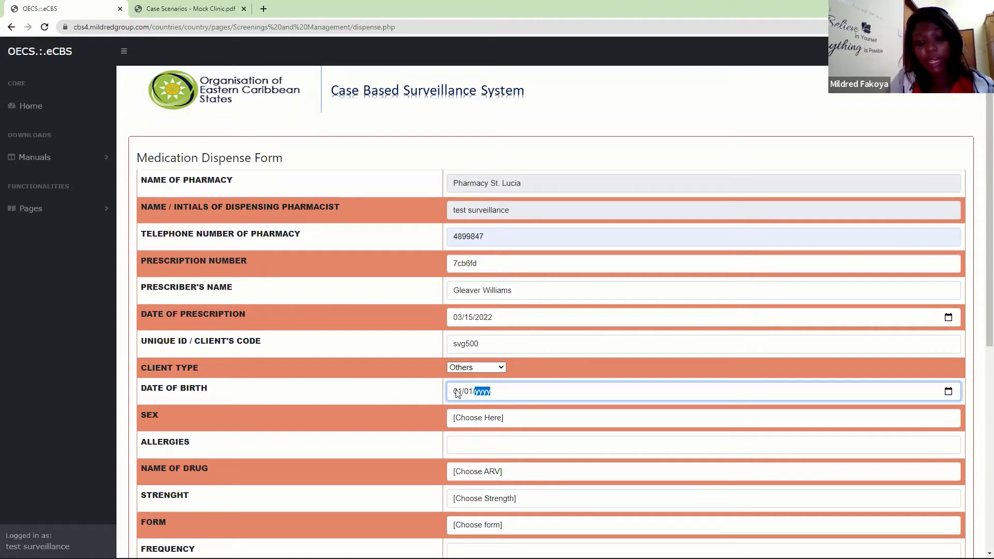
pyautogui.write('0198')
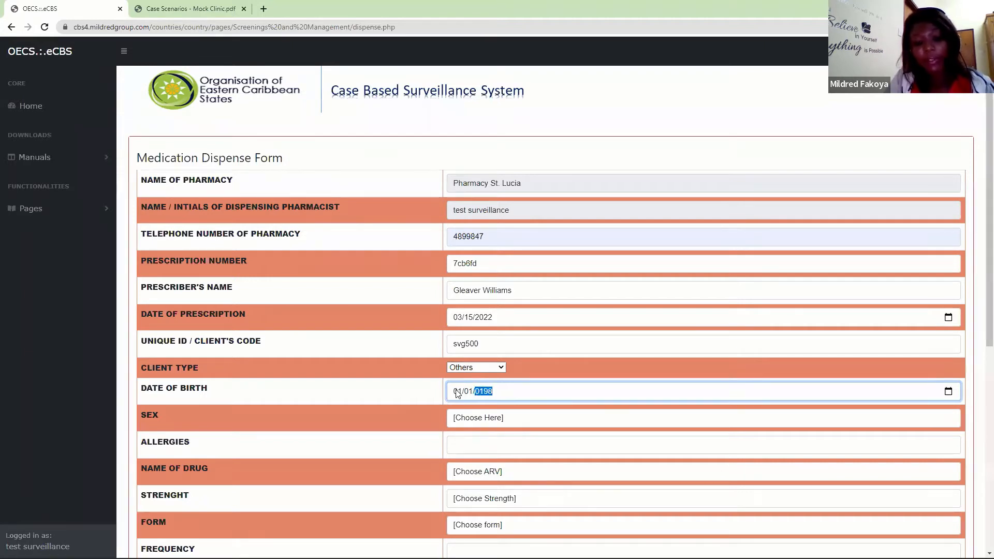
pyautogui.write('0')
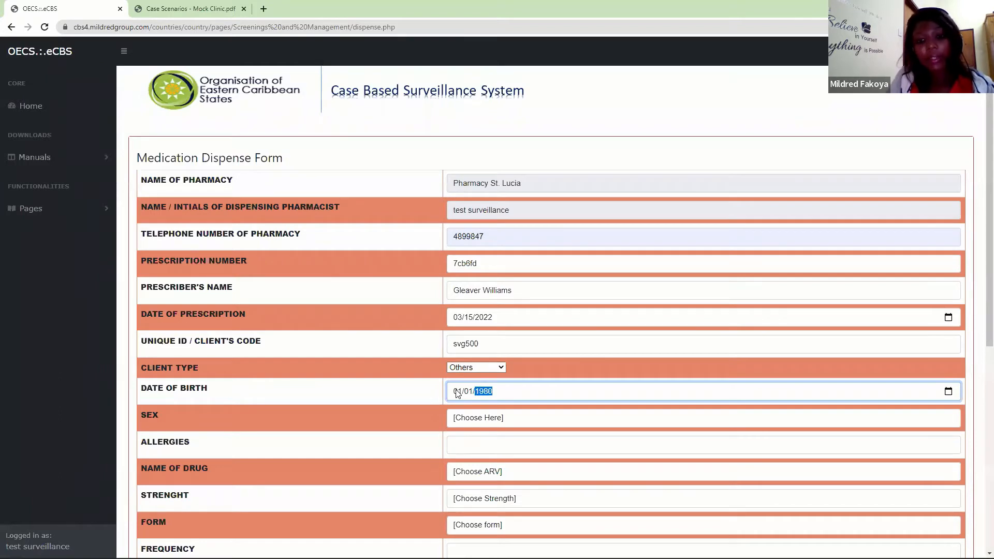
pyautogui.click(459, 418)
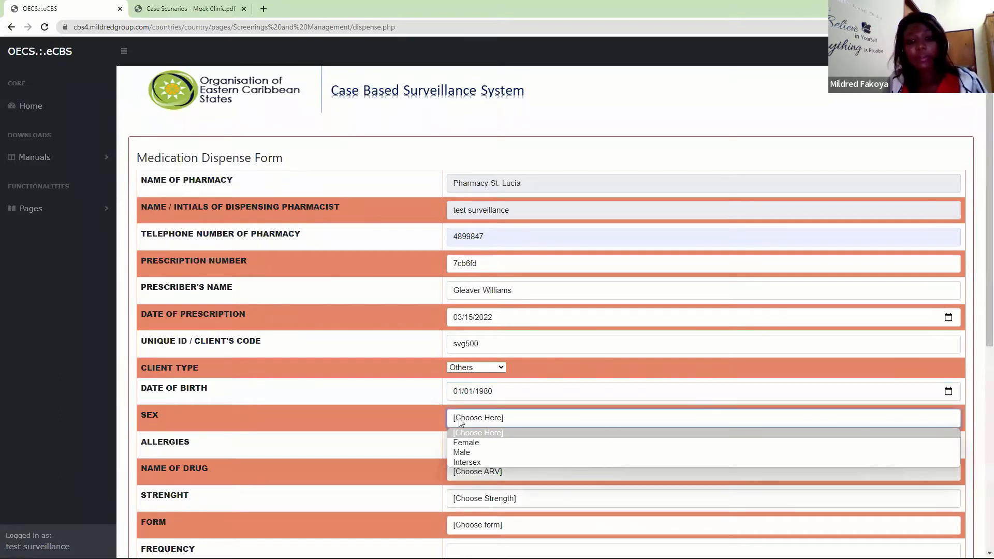
pyautogui.click(462, 452)
pyautogui.scroll(-2, 980, 383)
pyautogui.scroll(-2, 980, 383)
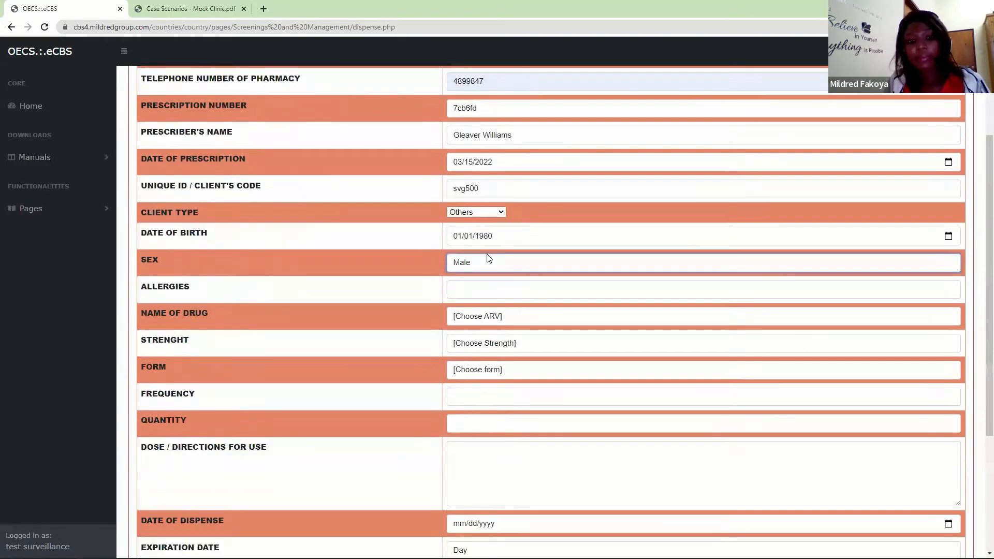
# - Set the allergies to Not Listed and choose Doxycycline as the drug on the dispense form
pyautogui.click(464, 293)
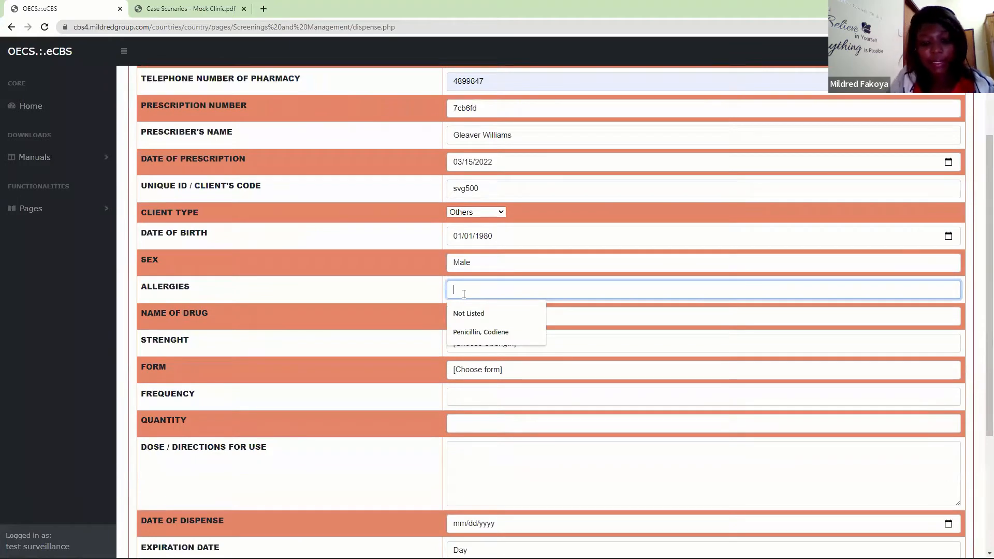
pyautogui.click(467, 314)
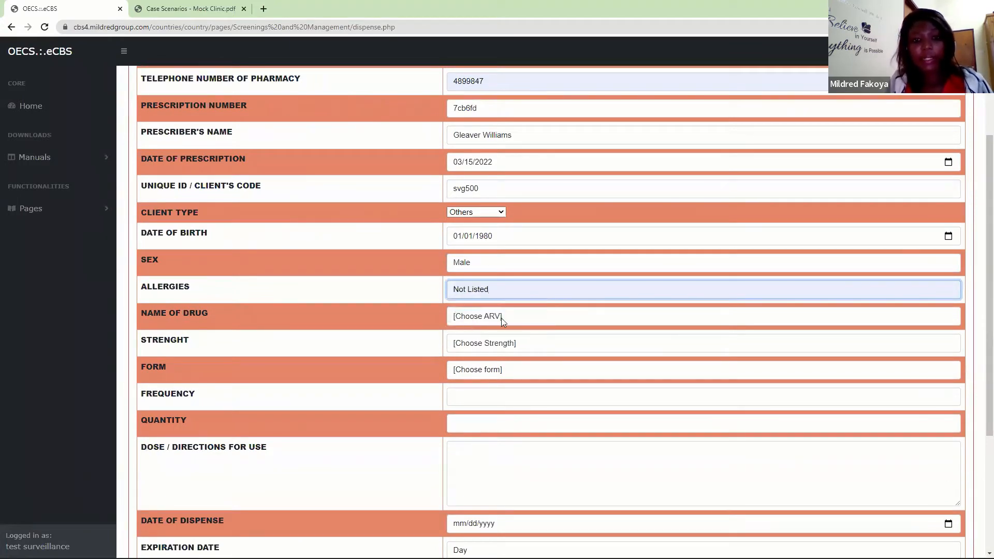
pyautogui.click(499, 315)
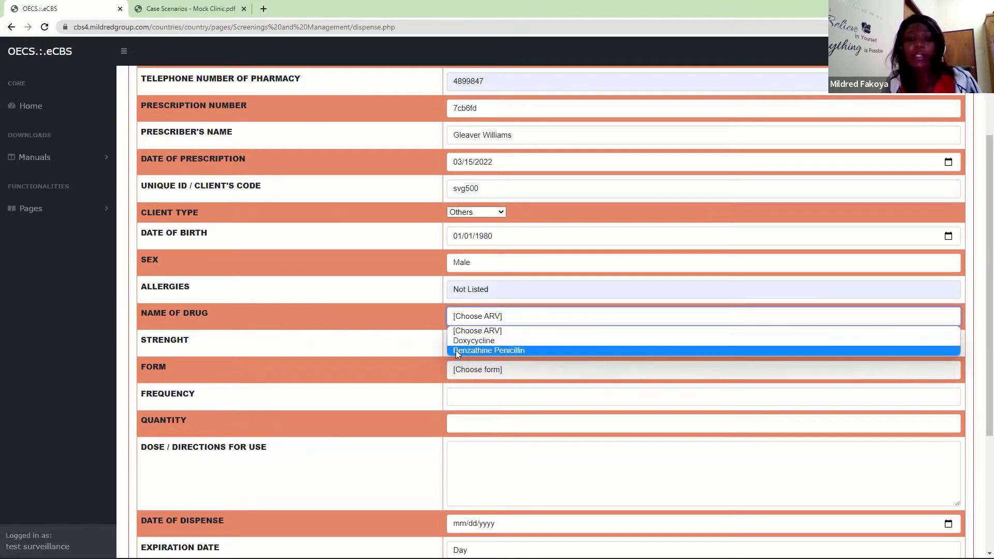
pyautogui.click(468, 340)
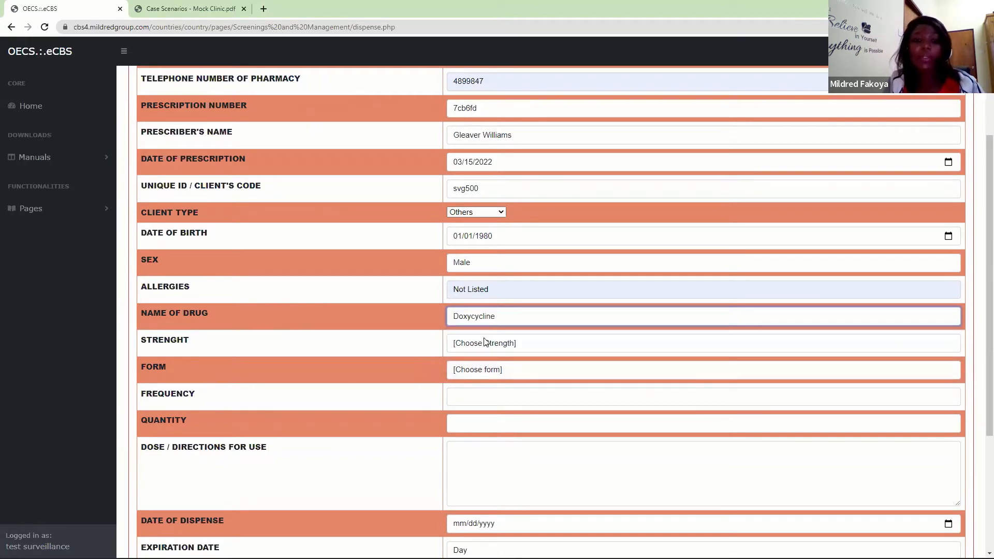
# - Set the Doxycycline strength to 100 mg and its form to capsule
pyautogui.click(485, 342)
pyautogui.click(468, 367)
pyautogui.click(481, 368)
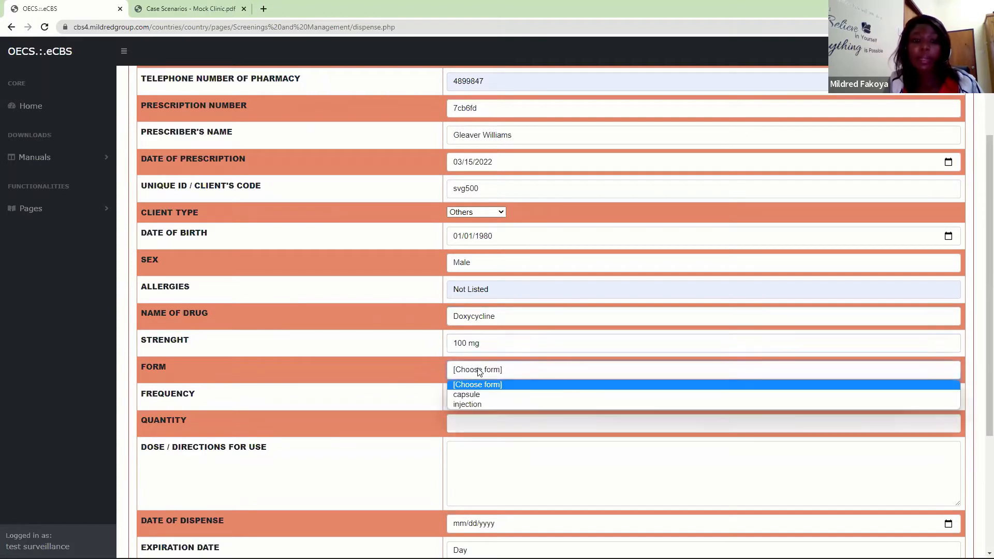
pyautogui.click(466, 394)
# - Set the dosing frequency to OD and the quantity to 14
pyautogui.click(459, 396)
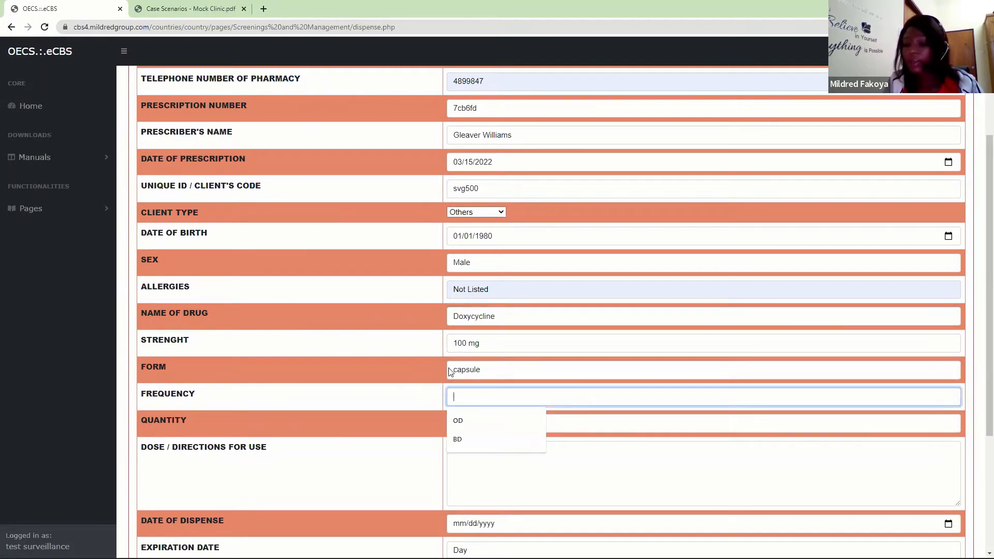
pyautogui.click(461, 423)
pyautogui.click(460, 424)
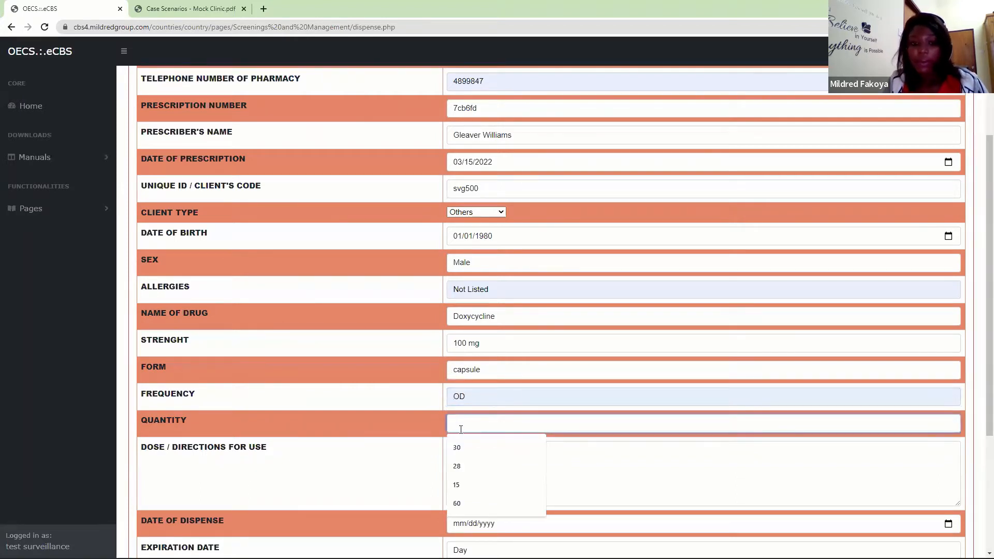
pyautogui.write('14')
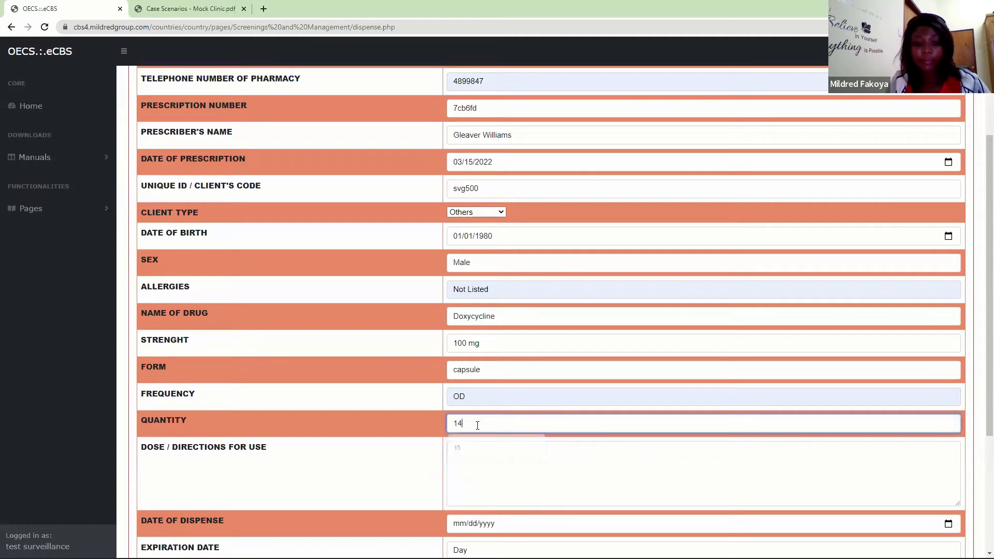
# - Begin the dose directions with "Take one table", removing the trial wording "once daily"
pyautogui.click(475, 449)
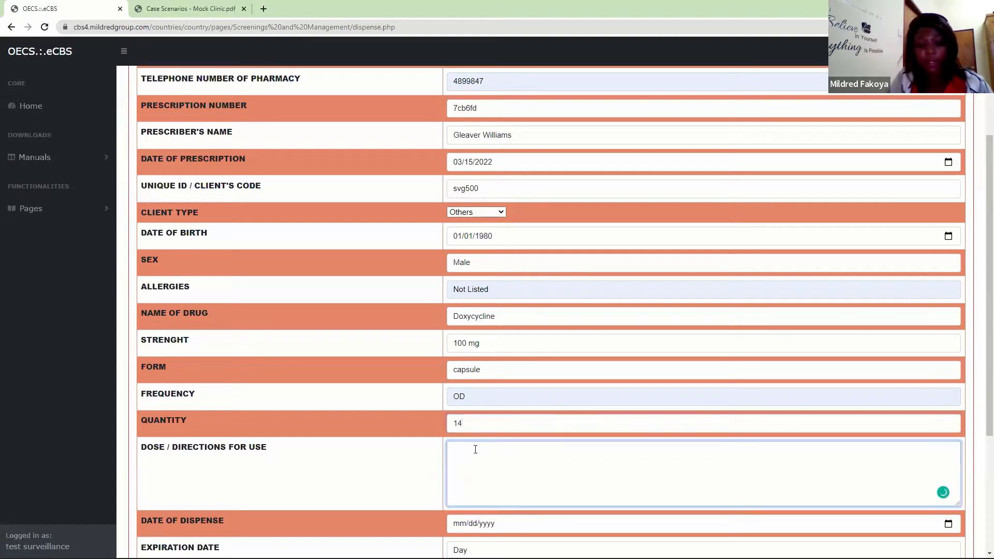
pyautogui.write('Ta')
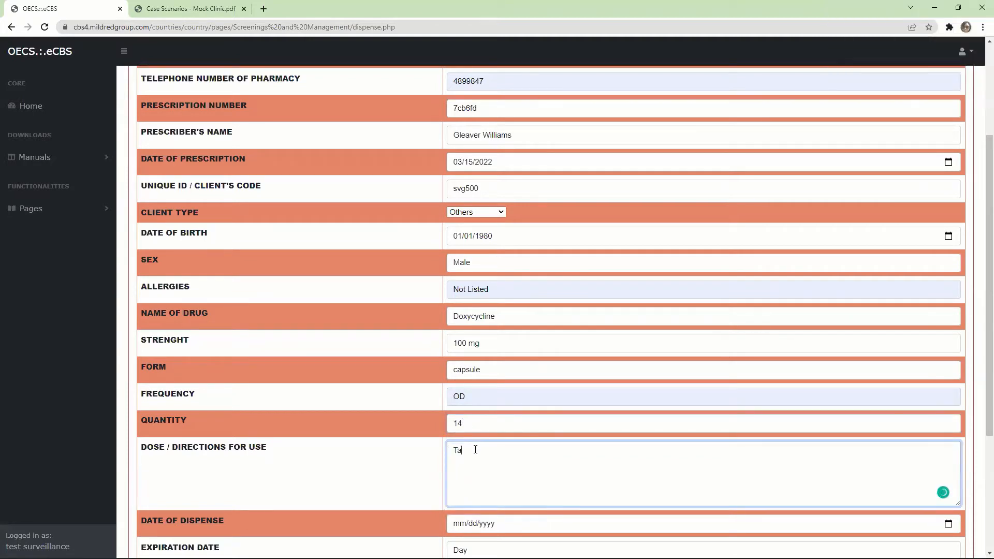
pyautogui.write('ke one table PO')
pyautogui.press('BackSpace')
pyautogui.press('BackSpace')
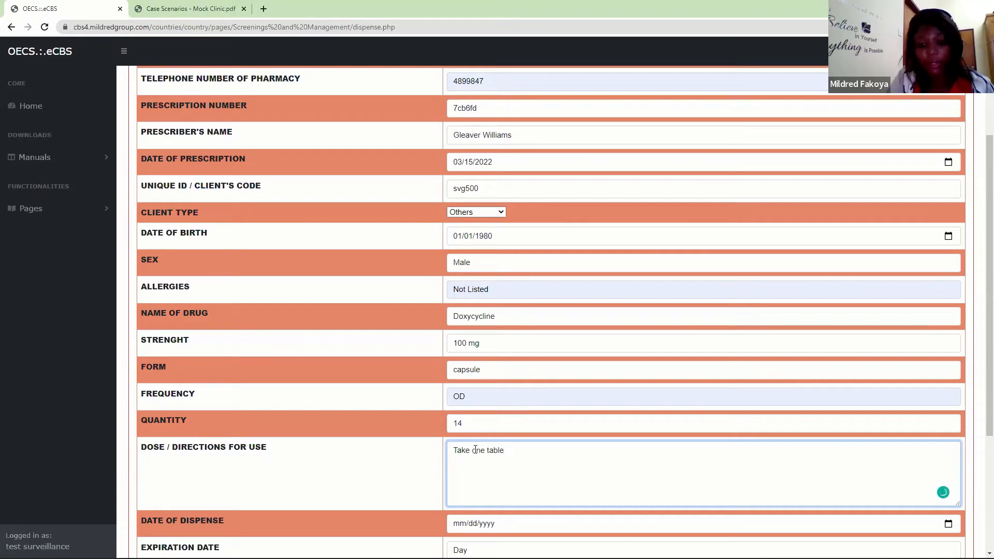
pyautogui.write('once daily')
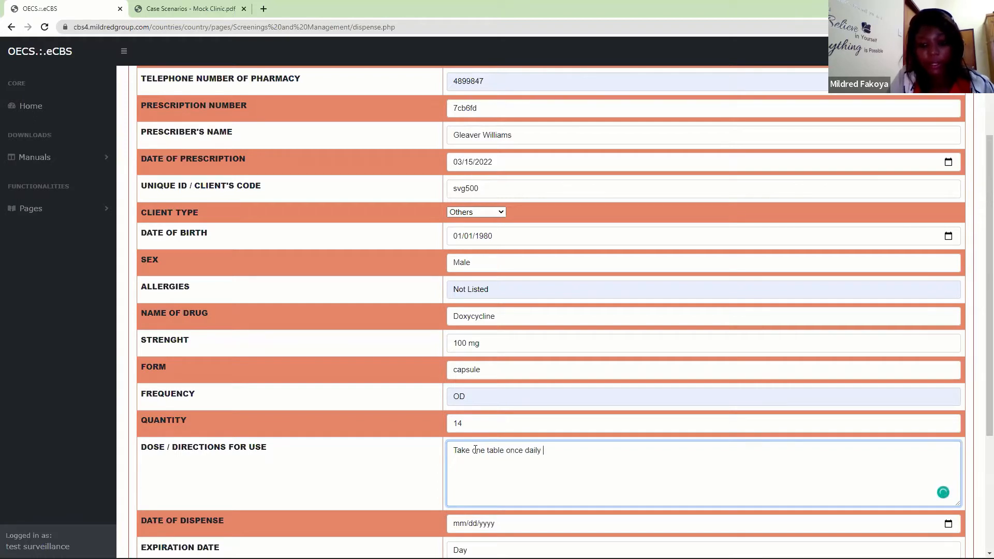
pyautogui.press('BackSpace')
pyautogui.press('BackSpace')
pyautogui.press('BackSpace')
pyautogui.press('BackSpace')
pyautogui.press('BackSpace')
pyautogui.press('BackSpace')
pyautogui.press('BackSpace')
pyautogui.press('BackSpace')
pyautogui.press('BackSpace')
pyautogui.press('BackSpace')
pyautogui.press('BackSpace')
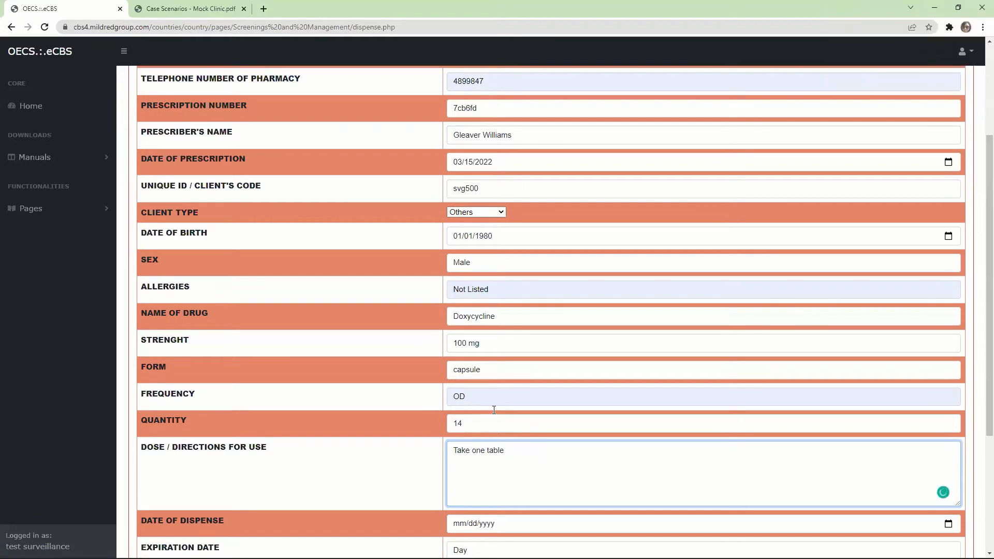
# - Change the quantity to 28 and the dosing frequency to BID
pyautogui.click(475, 420)
pyautogui.press('BackSpace')
pyautogui.press('BackSpace')
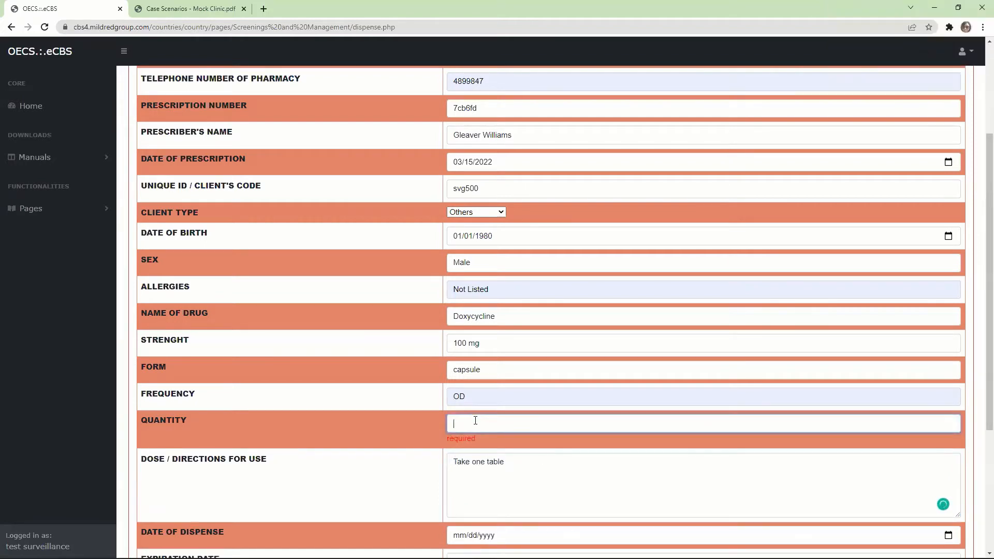
pyautogui.write('28')
pyautogui.click(469, 395)
pyautogui.press('BackSpace')
pyautogui.press('BackSpace')
pyautogui.write('BID')
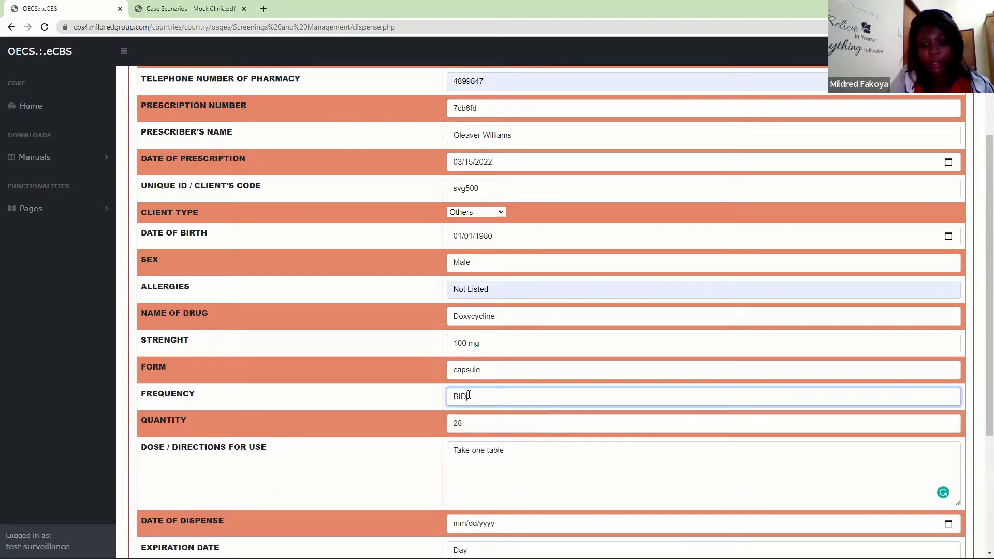
# - Complete the dose directions as "Take one tablet 2 times a day"
pyautogui.click(515, 460)
pyautogui.write('t')
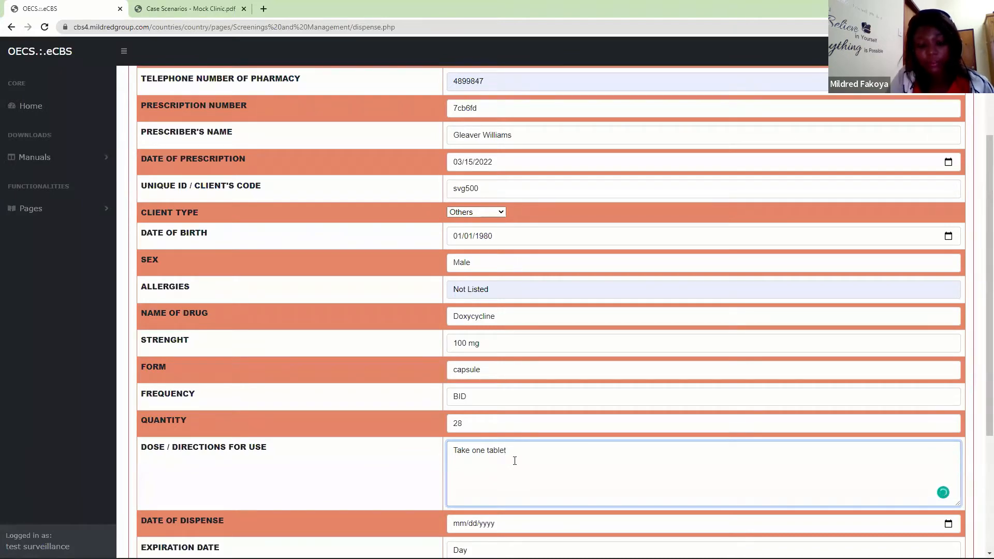
pyautogui.write(' 2 times a day')
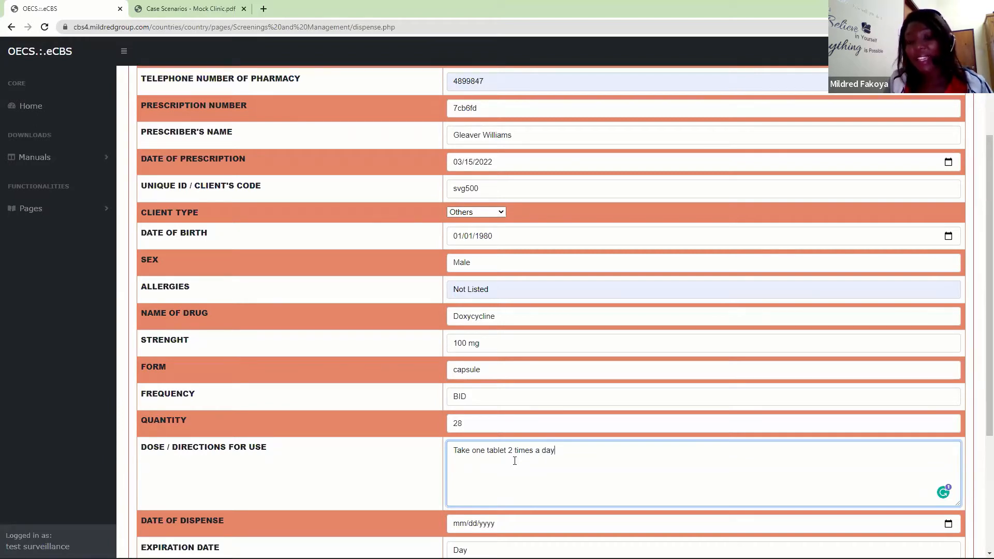
# - Reword the dose directions to "Take one tablet in the morning and one tablet at night with food."
pyautogui.press('BackSpace')
pyautogui.press('BackSpace')
pyautogui.press('BackSpace')
pyautogui.press('BackSpace')
pyautogui.press('BackSpace')
pyautogui.press('BackSpace')
pyautogui.press('BackSpace')
pyautogui.press('BackSpace')
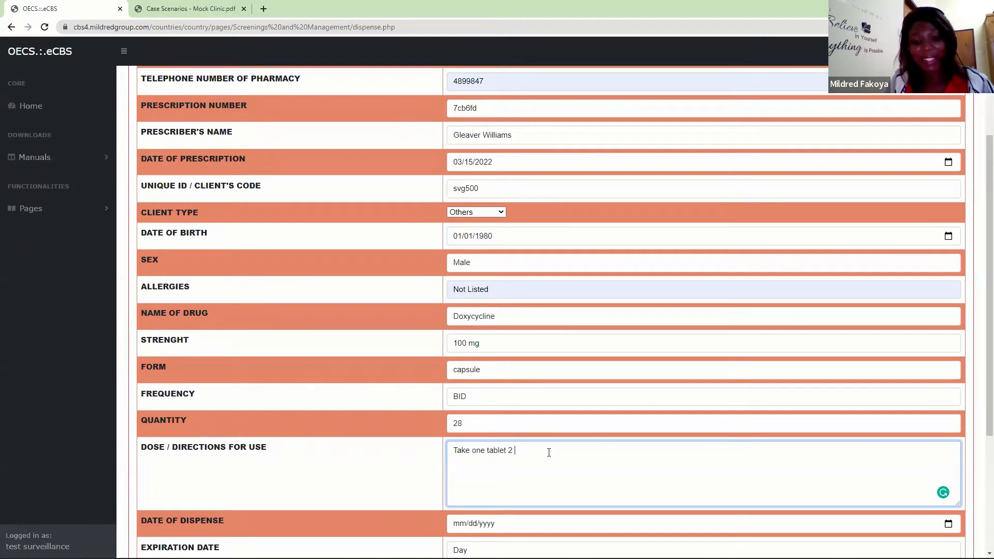
pyautogui.press('BackSpace')
pyautogui.press('BackSpace')
pyautogui.write('in the morn')
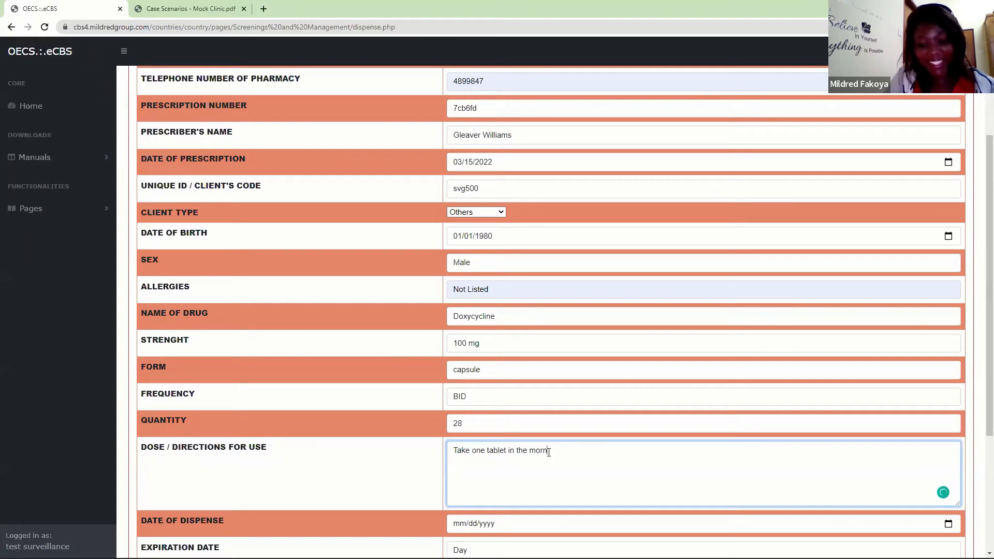
pyautogui.write('ing and')
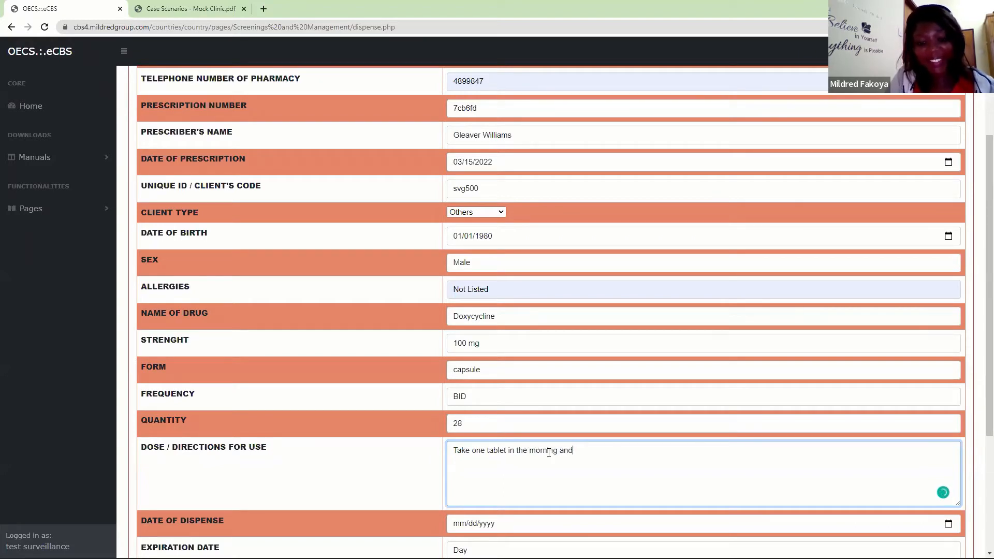
pyautogui.write(' one tablet')
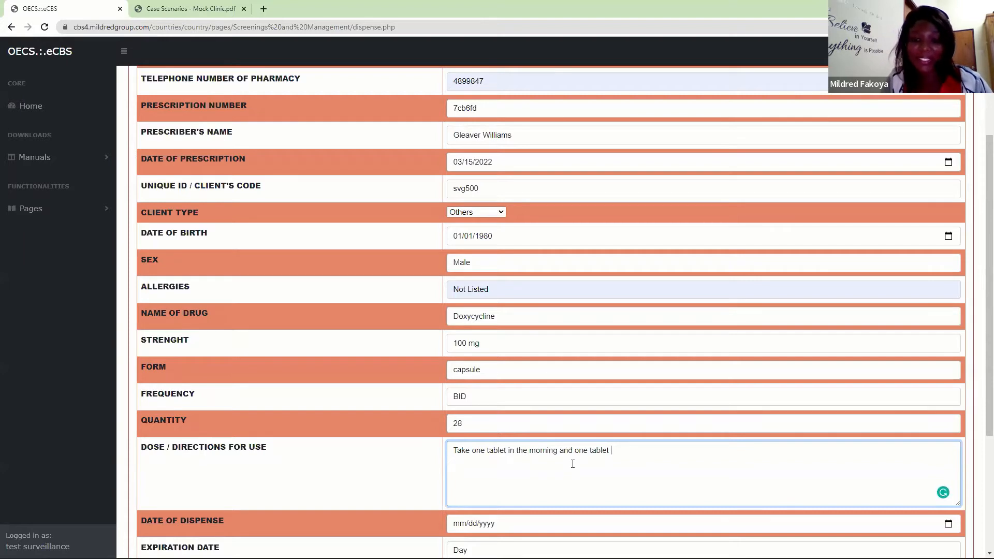
pyautogui.write('at ni')
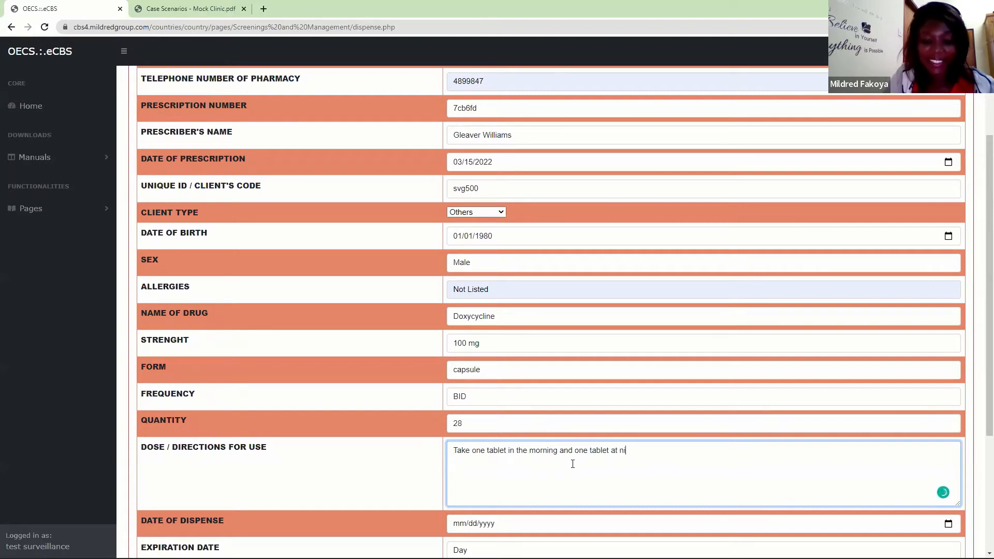
pyautogui.write('ght with food.')
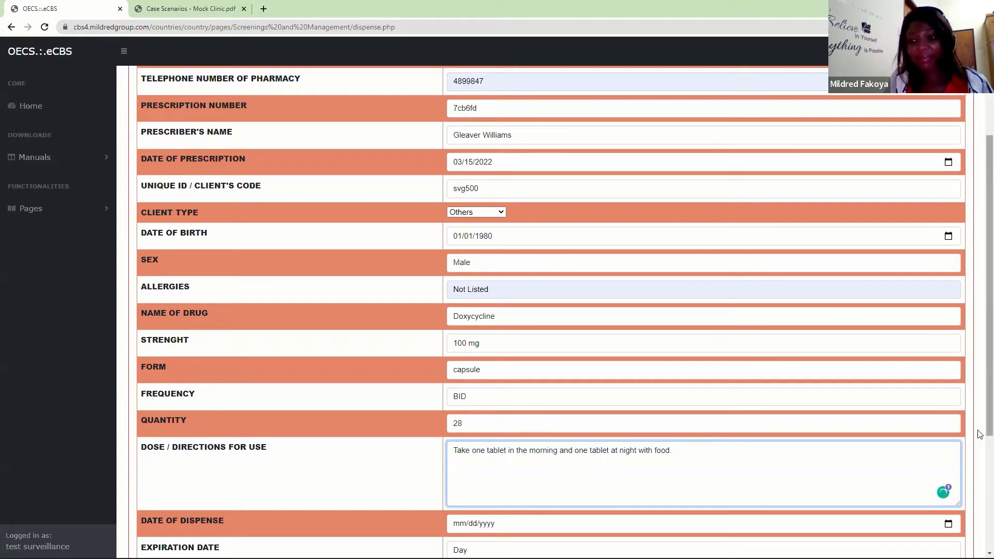
# - Set the date of dispense to 03/15/2022 and the drug's expiration date to 9 December 2024
pyautogui.scroll(-4, 977, 366)
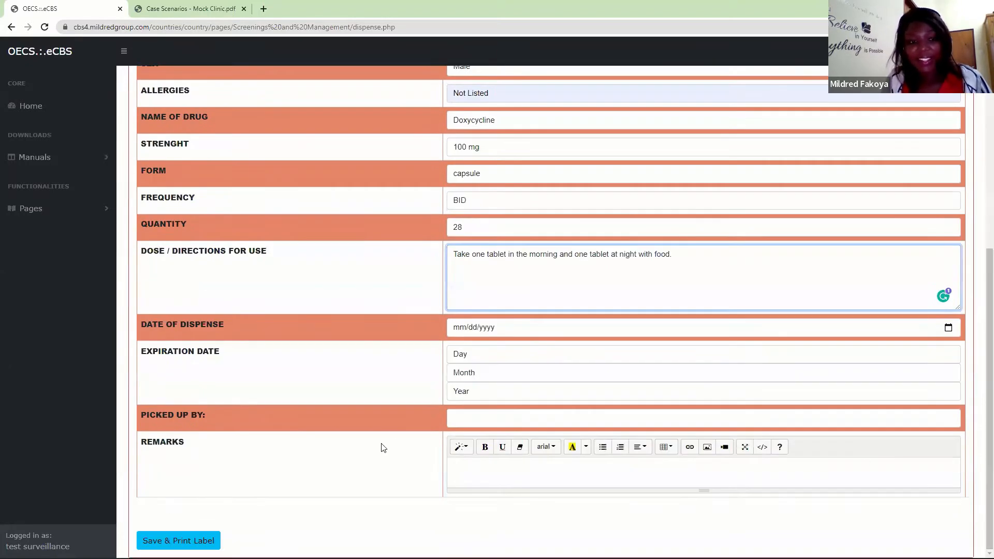
pyautogui.click(461, 327)
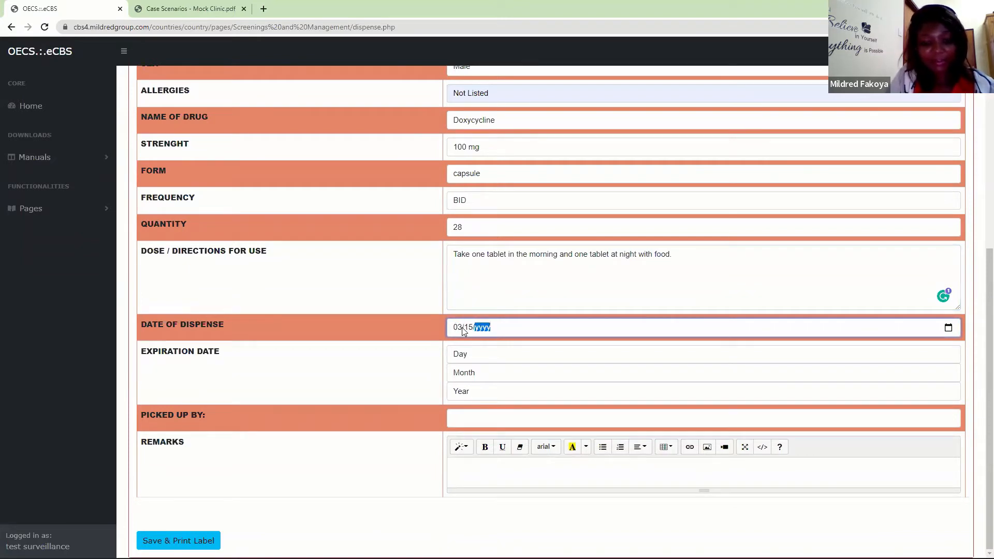
pyautogui.click(480, 362)
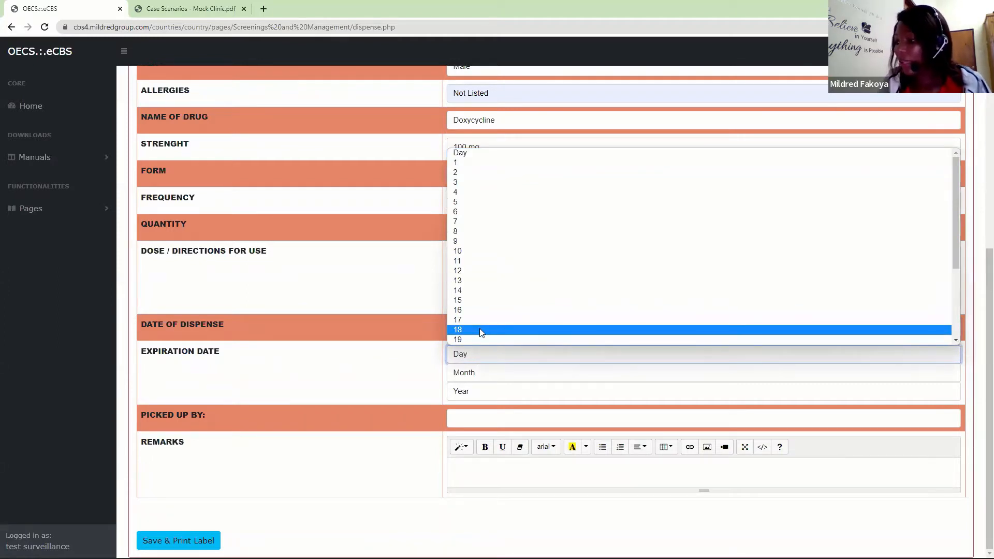
pyautogui.click(455, 242)
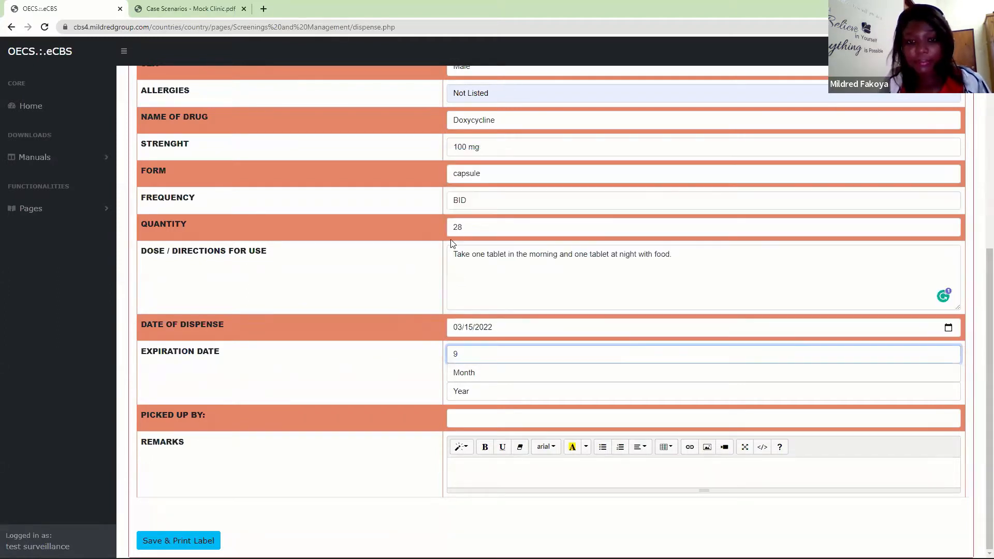
pyautogui.click(466, 378)
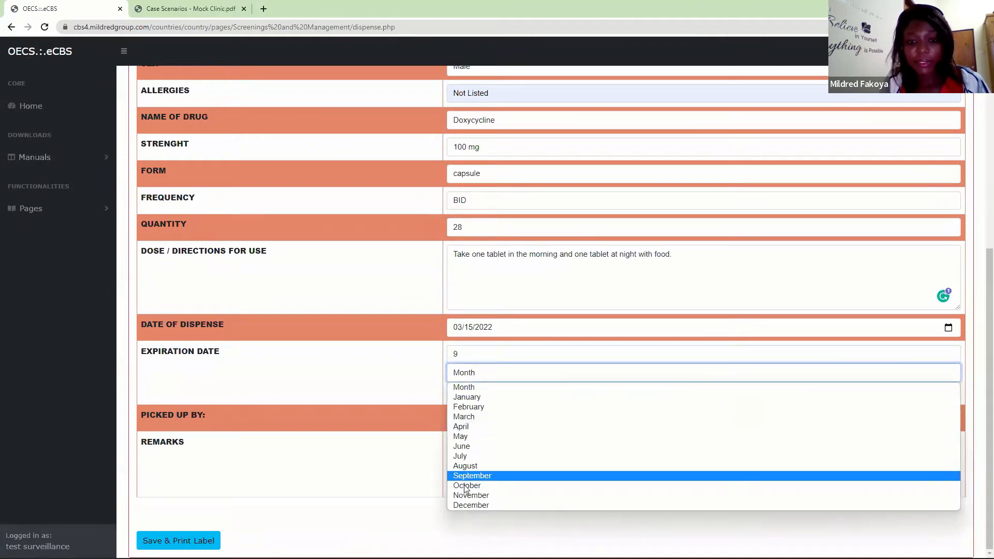
pyautogui.click(466, 505)
pyautogui.click(494, 394)
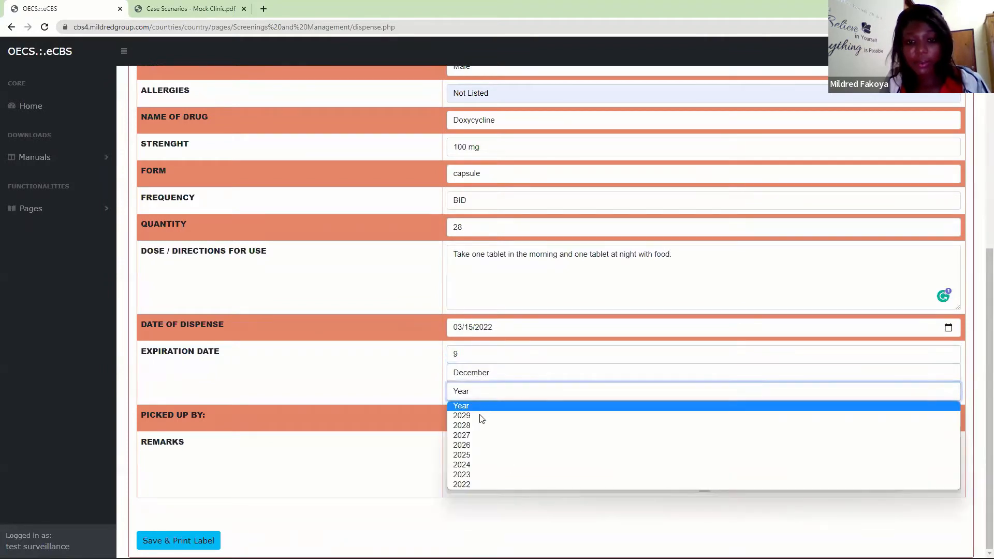
pyautogui.click(472, 465)
# - Enter the full name of the person picking up the medication, with the surname capitalized
pyautogui.click(475, 420)
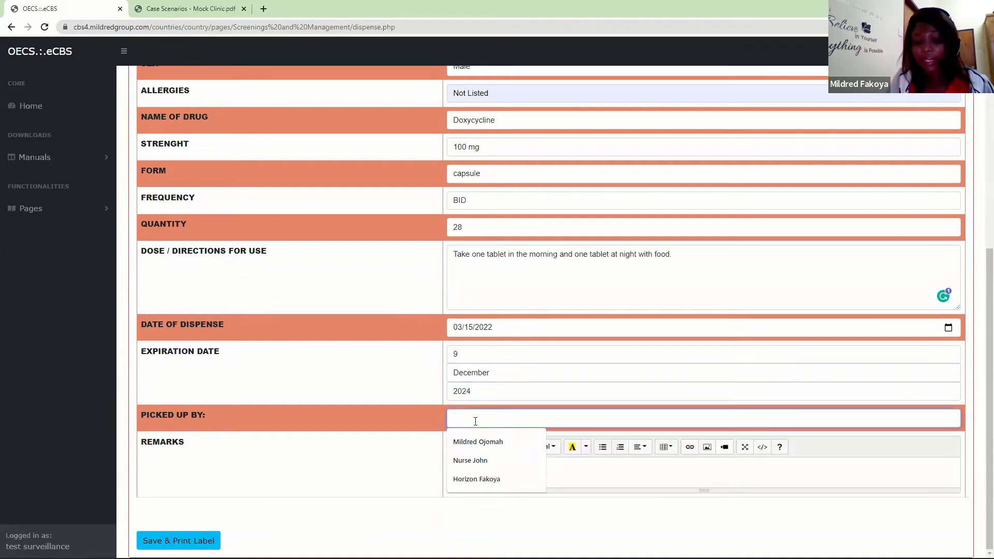
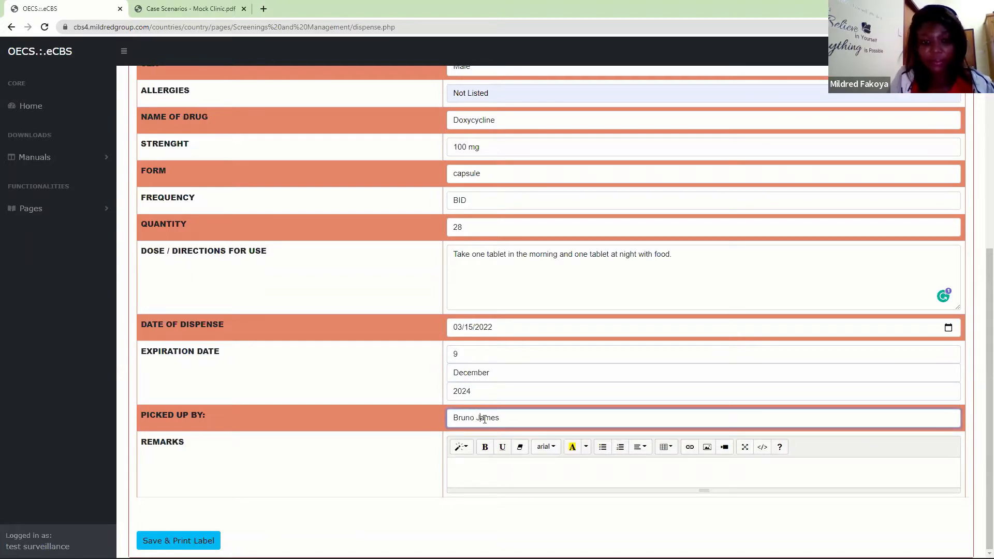
# - Enter the remark "Dispensed in Full." for the dispensed Doxycycline
pyautogui.click(482, 477)
pyautogui.write('Dispensed in Full.')
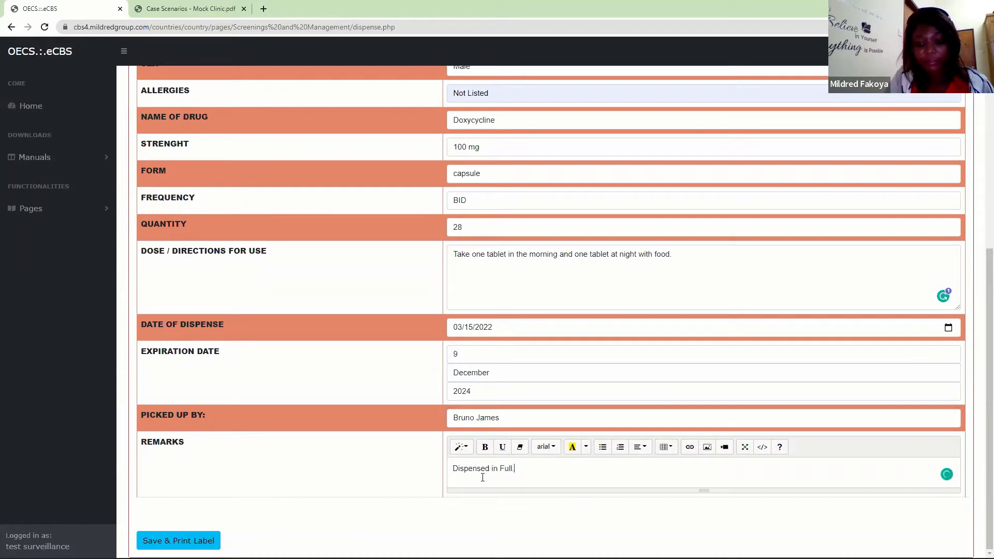
pyautogui.click(178, 540)
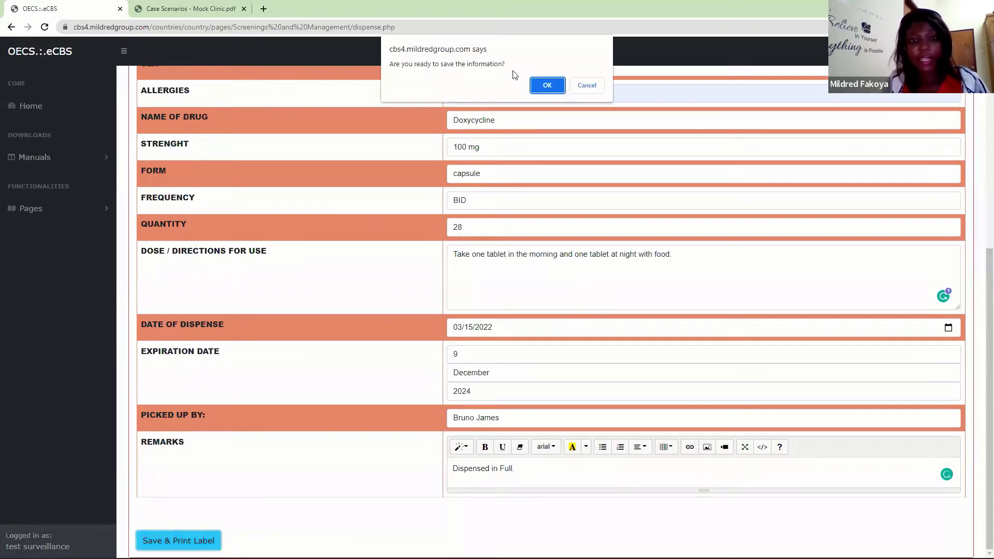
pyautogui.click(586, 86)
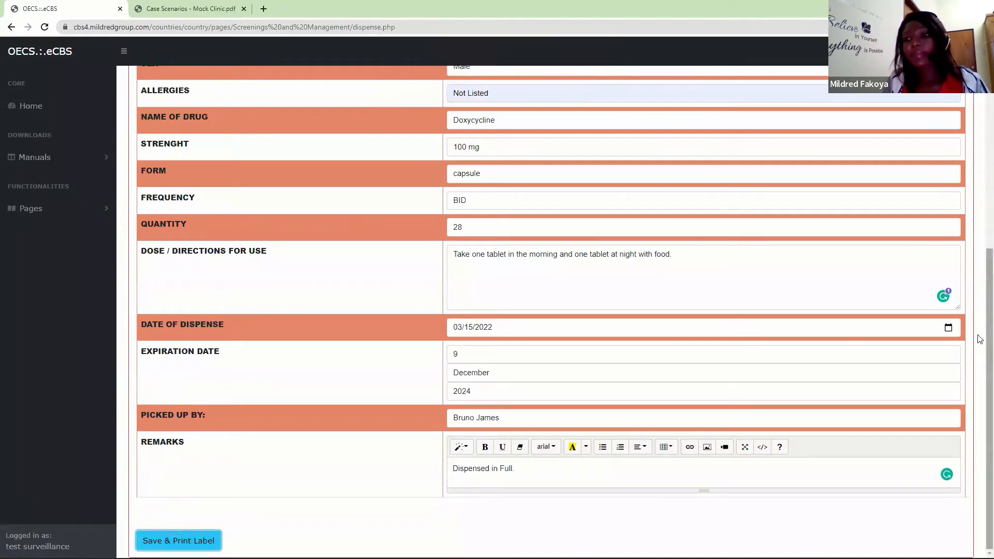
# - Replace the generated prescription number with the client's code followed by the suffix -001
pyautogui.scroll(6, 978, 337)
pyautogui.scroll(1, 980, 154)
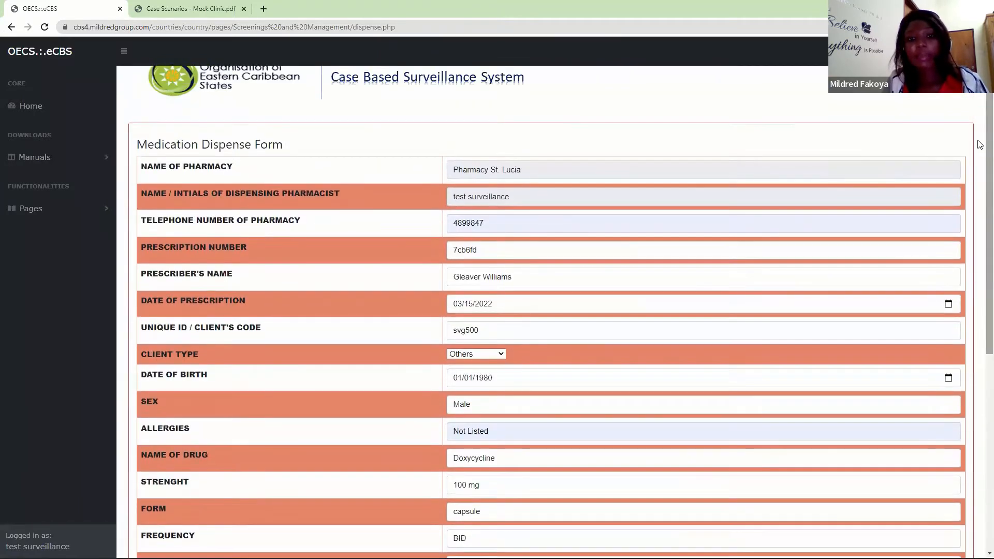
pyautogui.doubleClick(482, 249)
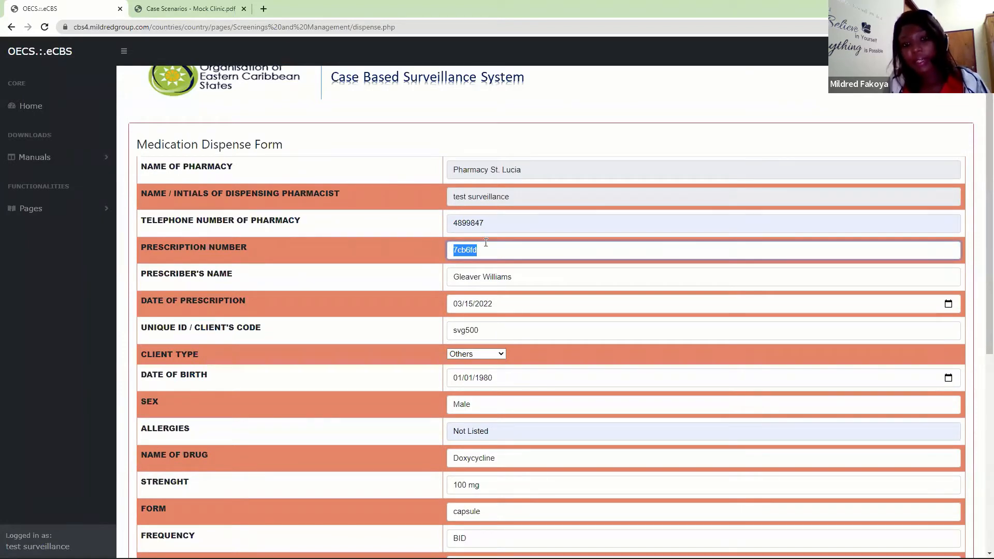
pyautogui.click(485, 248)
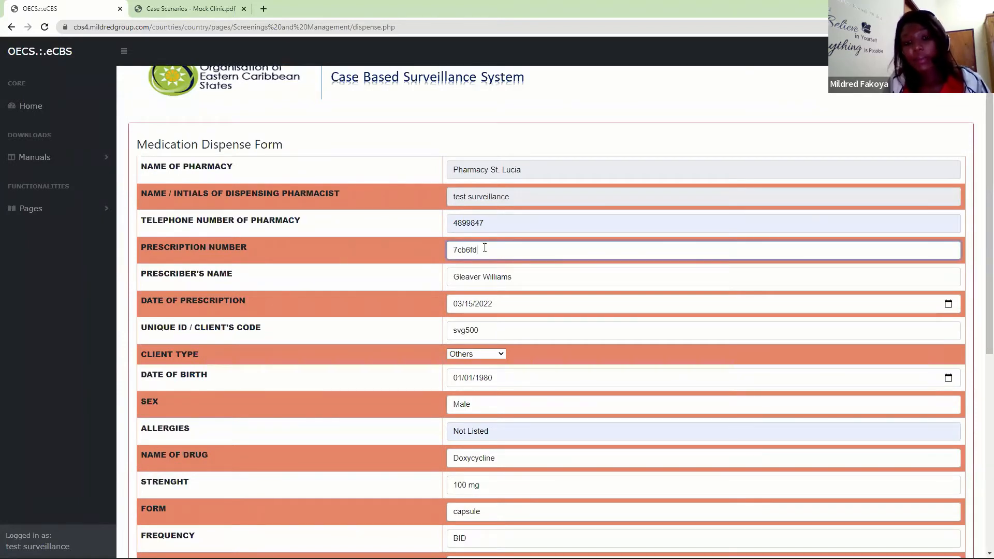
pyautogui.press('BackSpace')
pyautogui.press('BackSpace')
pyautogui.press('BackSpace')
pyautogui.press('BackSpace')
pyautogui.press('BackSpace')
pyautogui.press('BackSpace')
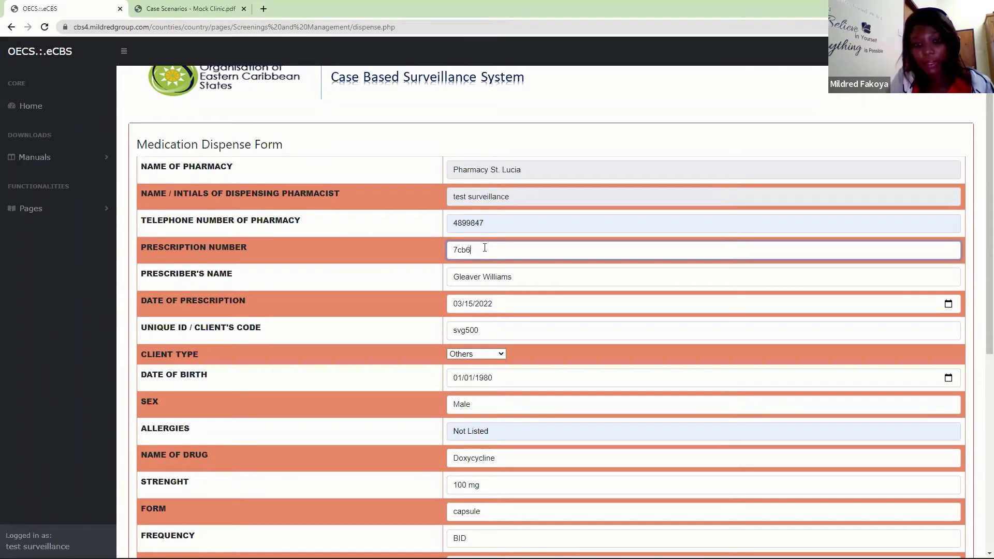
pyautogui.write('svg5')
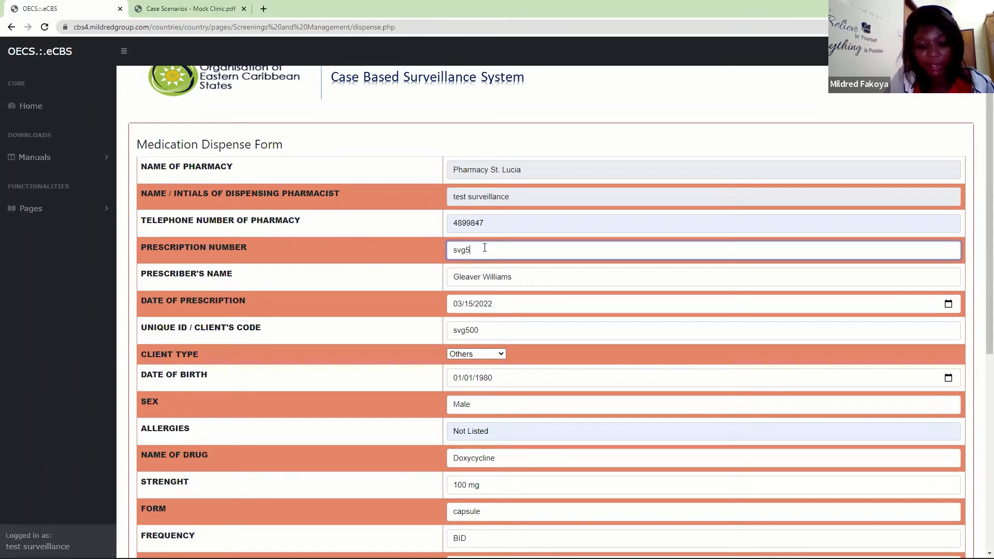
pyautogui.write('00-001')
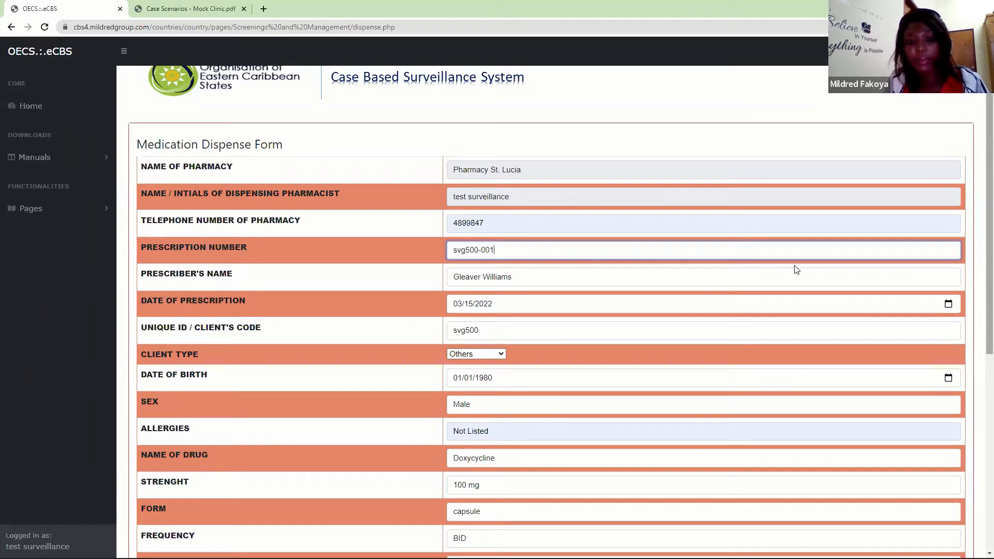
pyautogui.moveTo(513, 250); pyautogui.dragTo(408, 274)
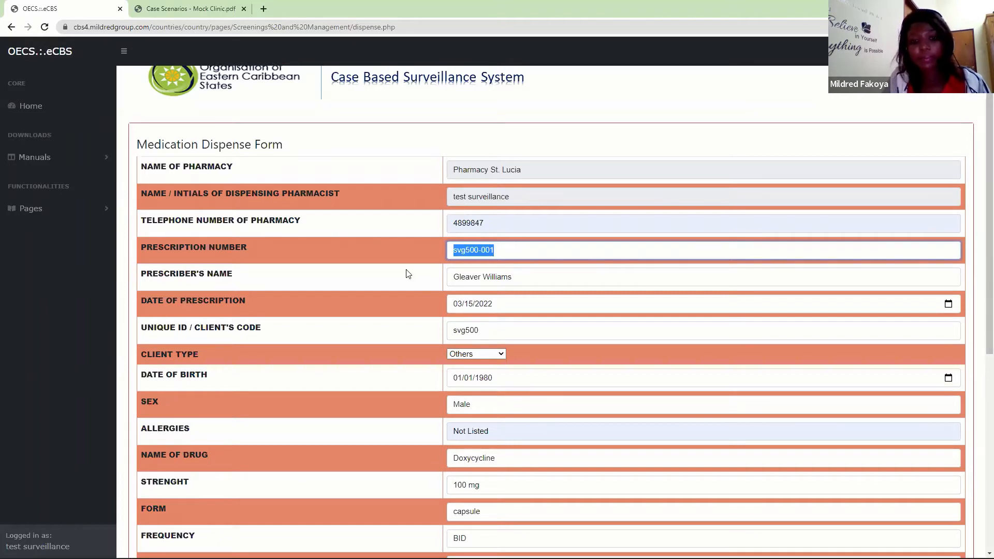
# - Save the completed Doxycycline dispense record and confirm the save
pyautogui.scroll(-7, 980, 290)
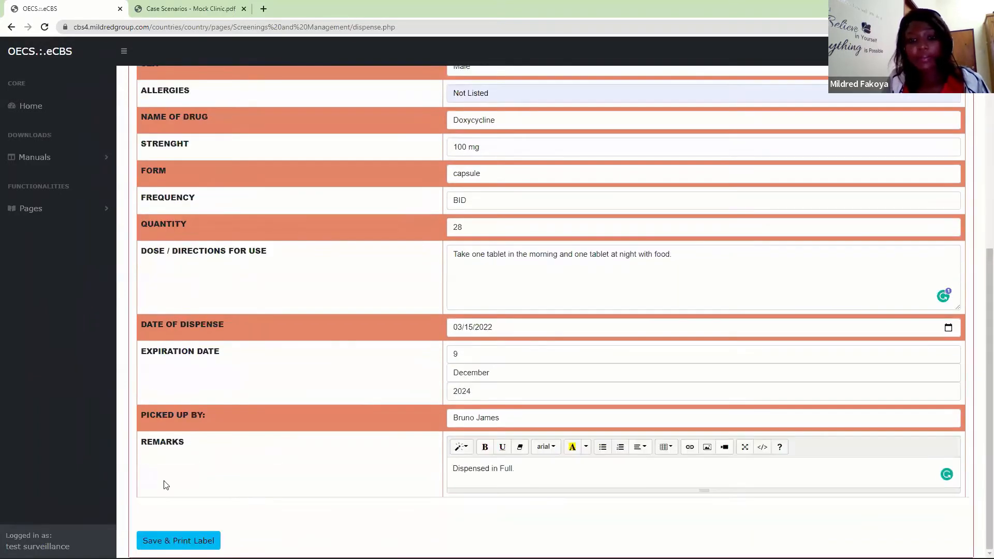
pyautogui.click(157, 540)
pyautogui.click(548, 87)
pyautogui.click(583, 85)
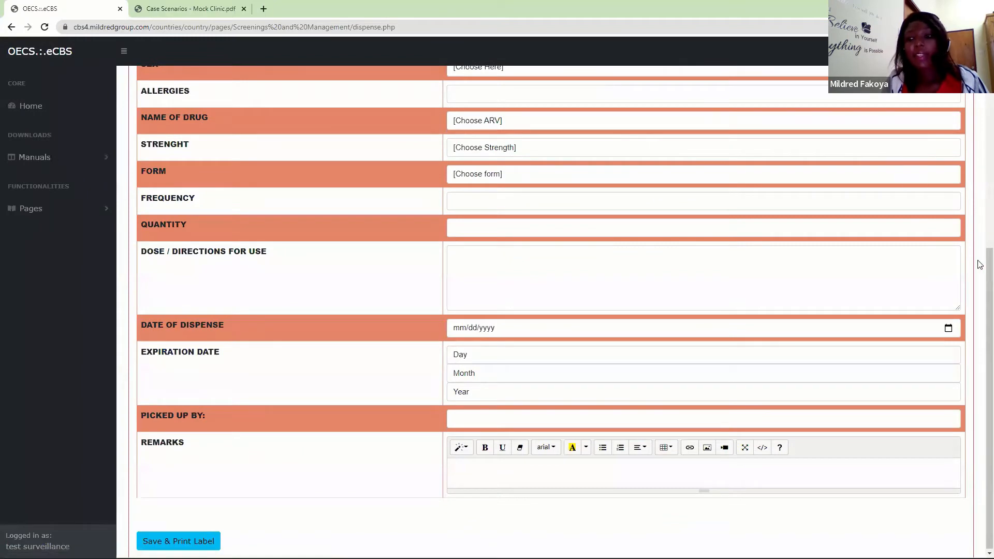
# - Start another Medication Dispense Form by entering the pharmacy's telephone number and the prescriber's name
pyautogui.scroll(6, 978, 272)
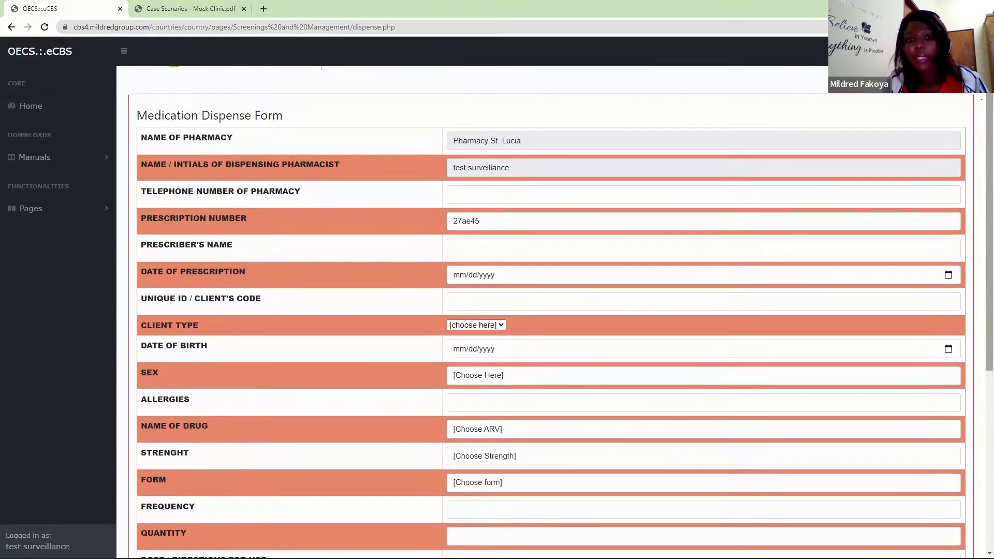
pyautogui.click(477, 196)
pyautogui.click(469, 220)
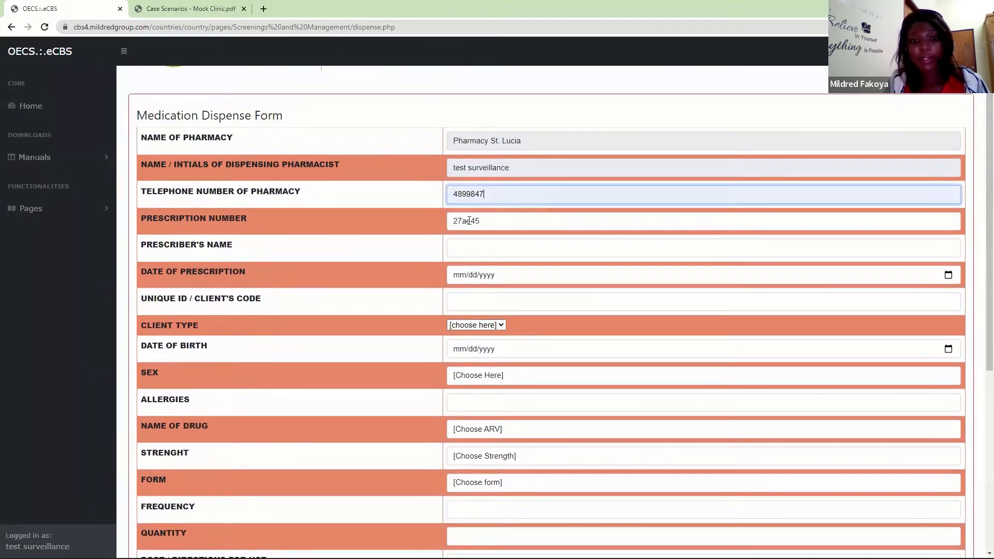
pyautogui.click(456, 247)
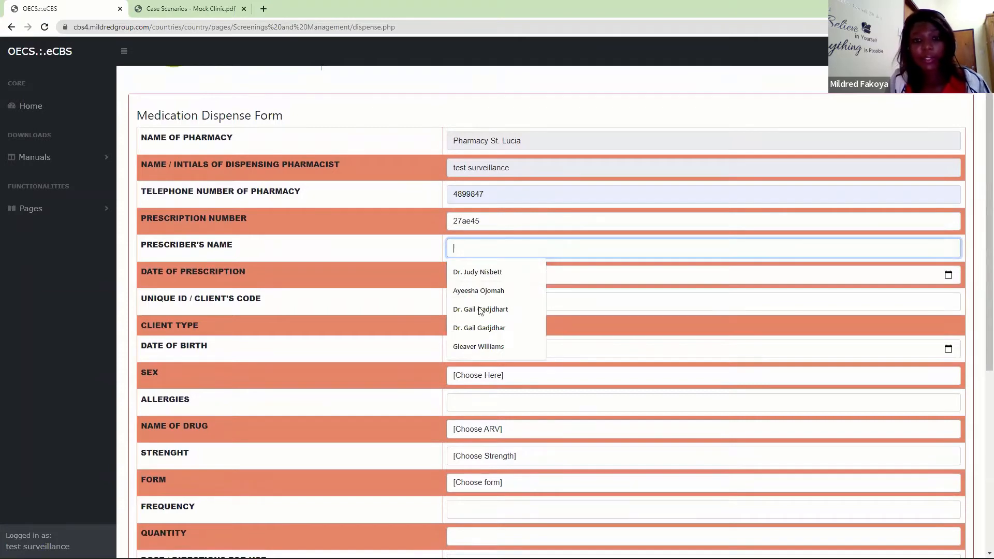
pyautogui.click(474, 346)
# - Set the date of prescription to 03/15/2022
pyautogui.click(463, 276)
pyautogui.write('02/03')
pyautogui.press('F12')
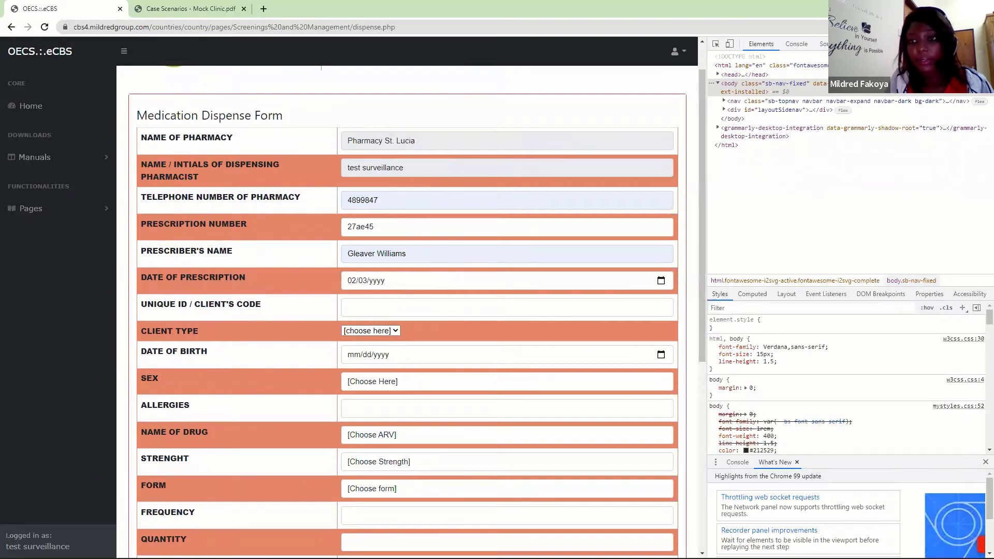
pyautogui.press('F12')
pyautogui.click(458, 274)
pyautogui.write('3/')
pyautogui.write('15/00')
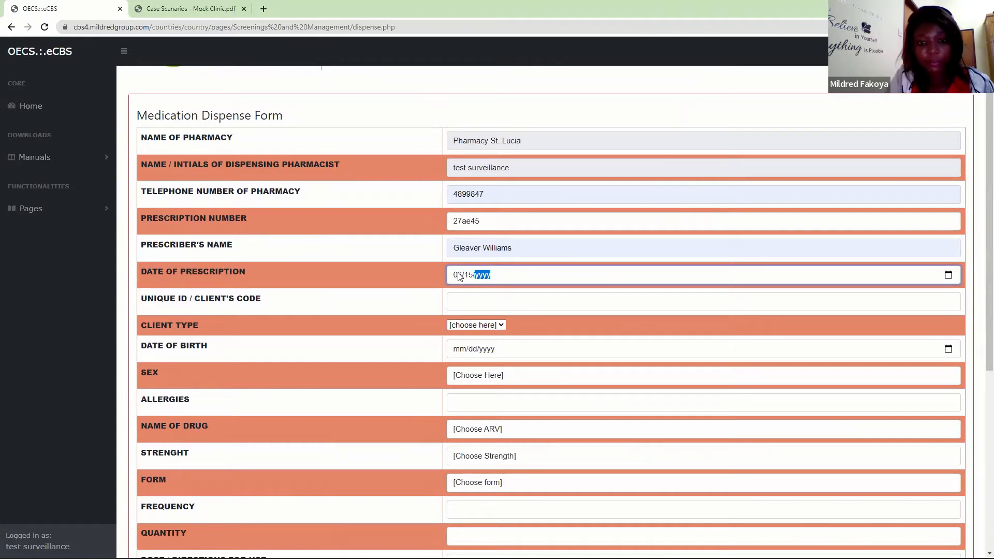
pyautogui.write('2022')
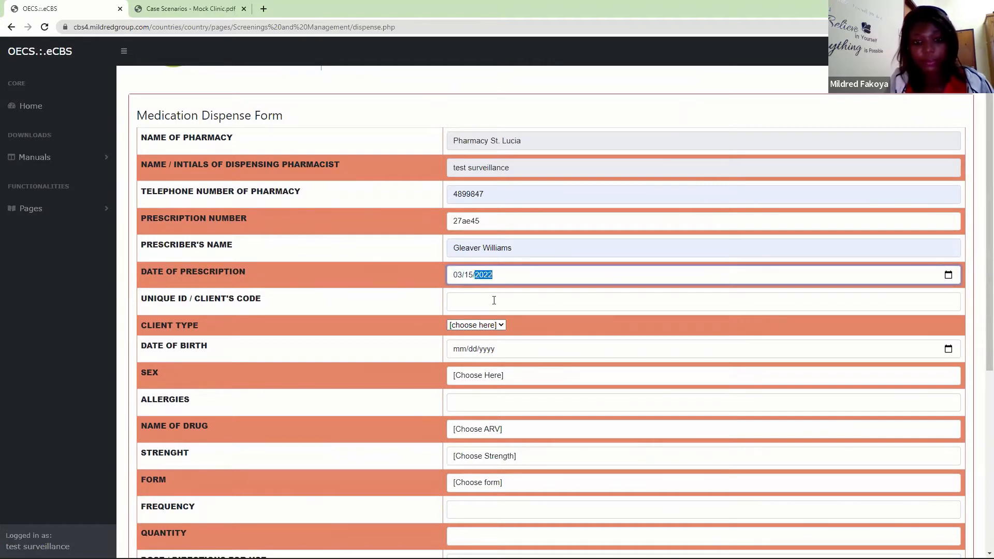
# - Enter the client's unique code and set the client type to Others
pyautogui.click(493, 299)
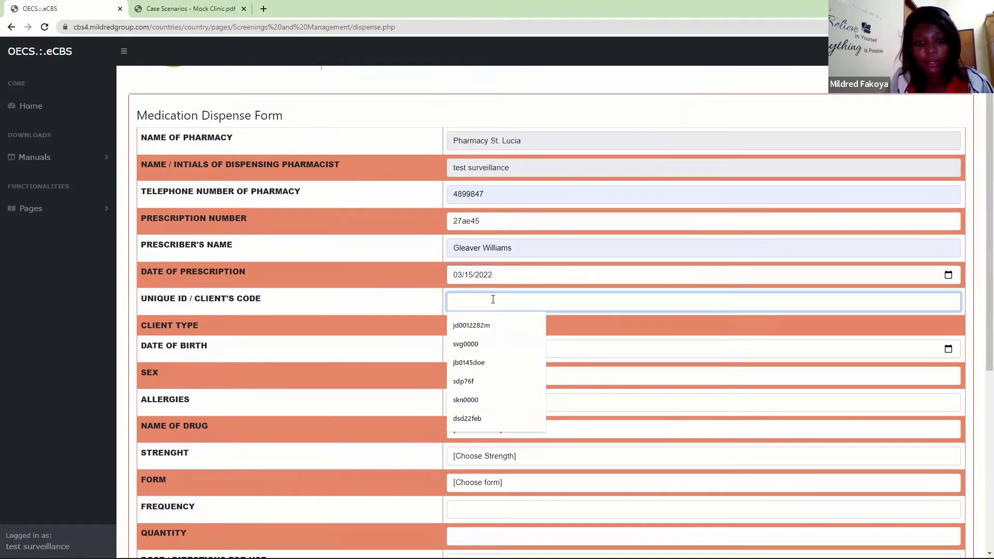
pyautogui.write('svg')
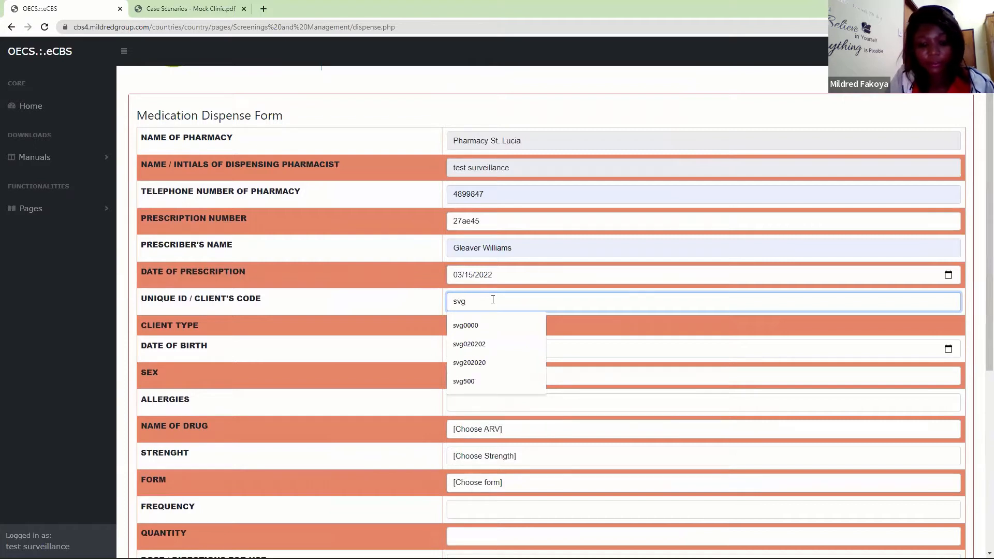
pyautogui.click(464, 381)
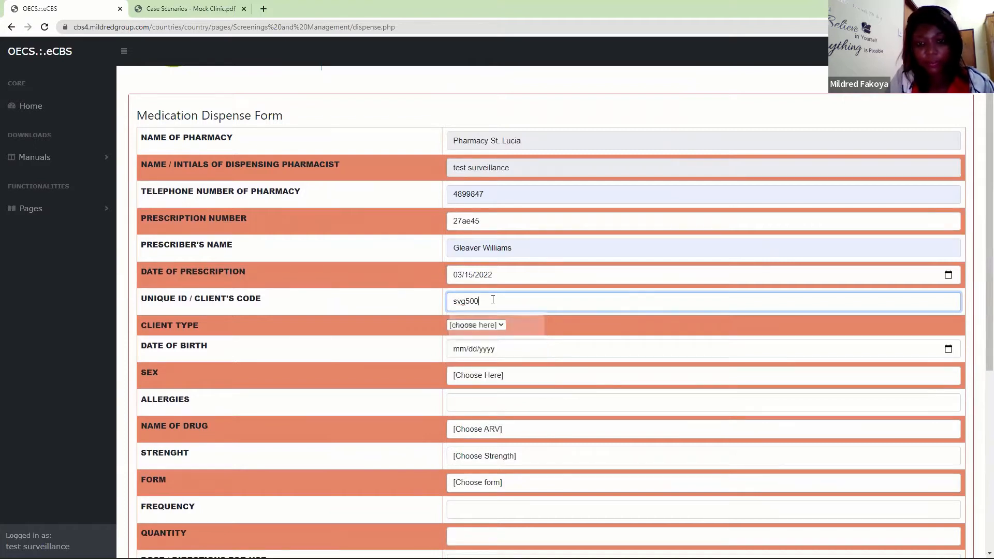
pyautogui.click(463, 327)
pyautogui.click(467, 374)
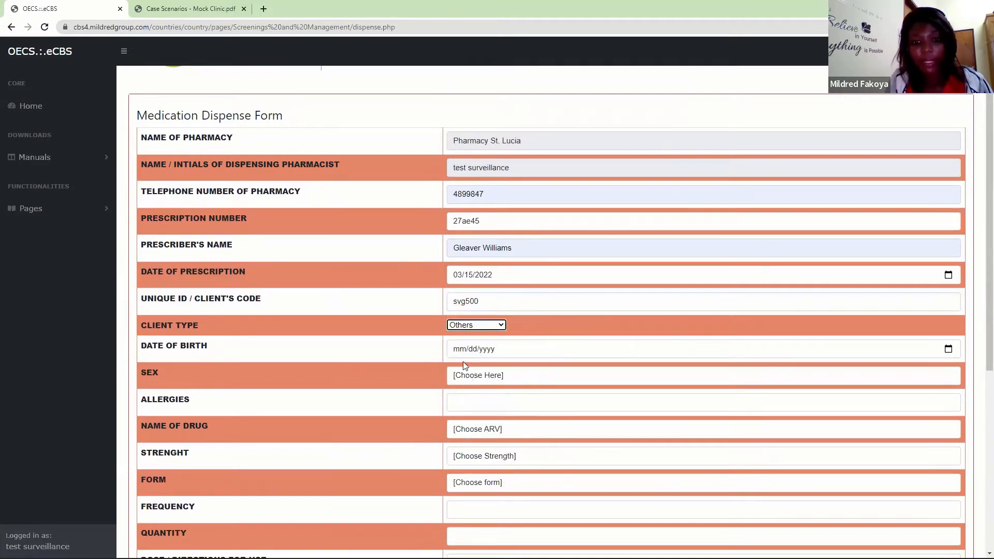
# - Enter the client's date of birth, with sex set to Male and allergies set to Not Listed
pyautogui.click(459, 351)
pyautogui.write('01/01/1980')
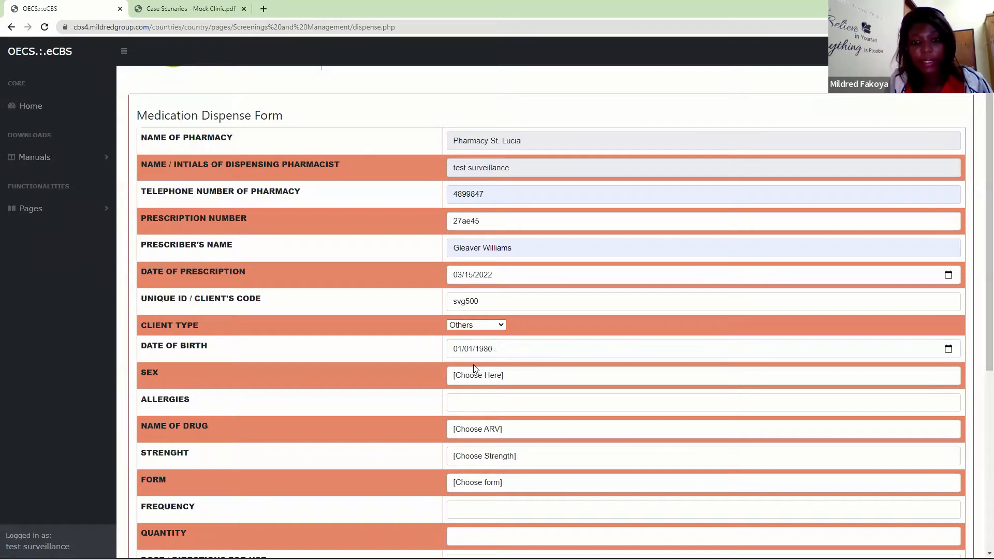
pyautogui.click(471, 376)
pyautogui.click(464, 407)
pyautogui.click(464, 408)
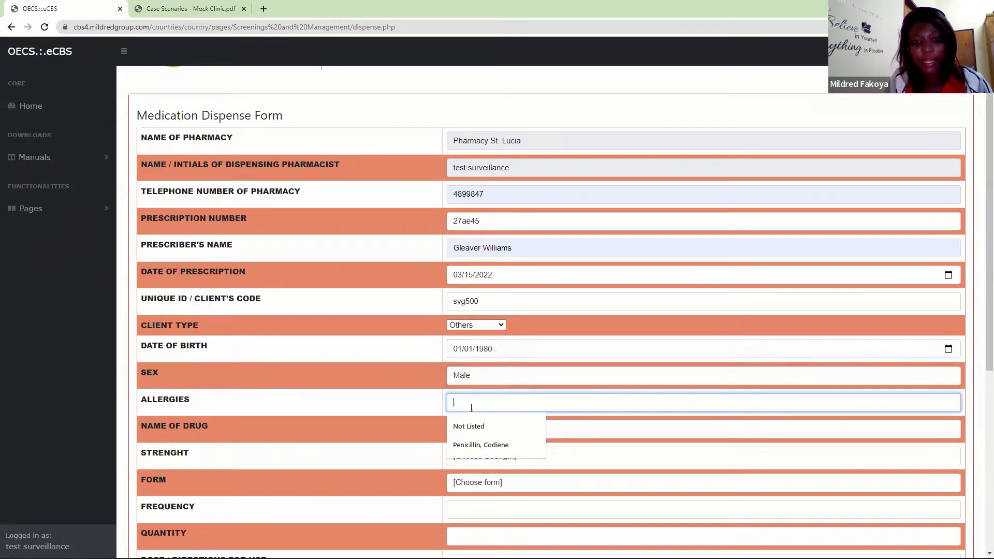
pyautogui.click(458, 428)
# - Choose Benzathine Penicillin as the drug, with strength 2.5mu and form injection
pyautogui.click(459, 429)
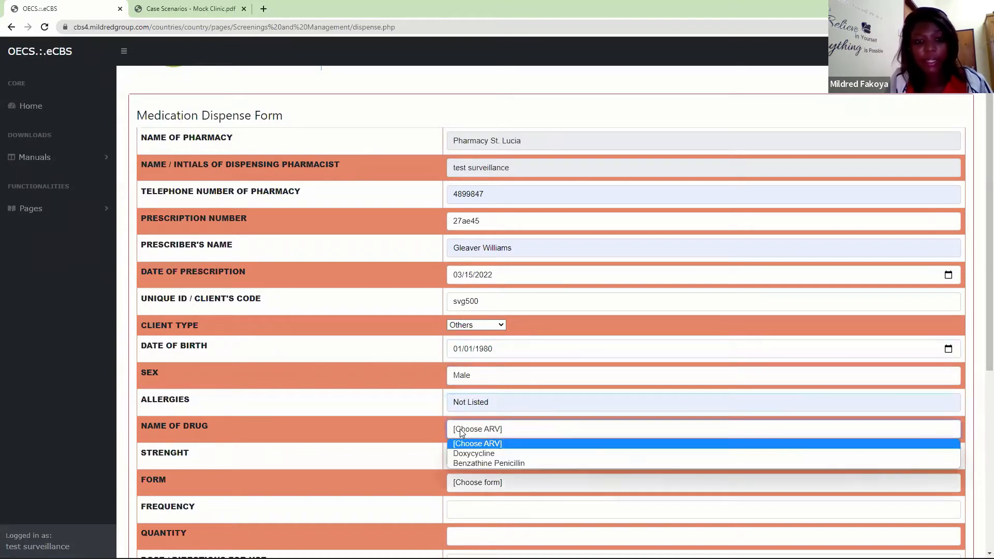
pyautogui.click(467, 462)
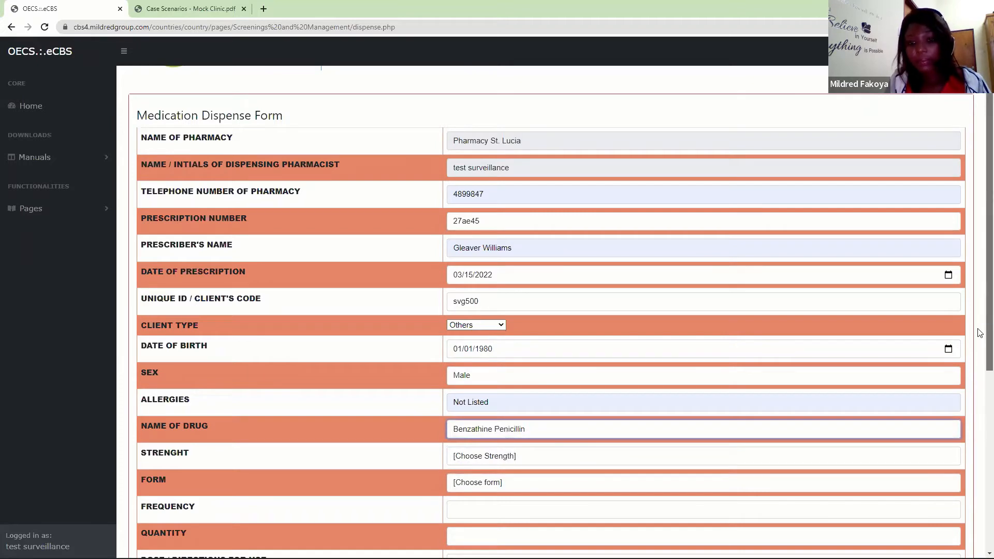
pyautogui.scroll(-3, 980, 336)
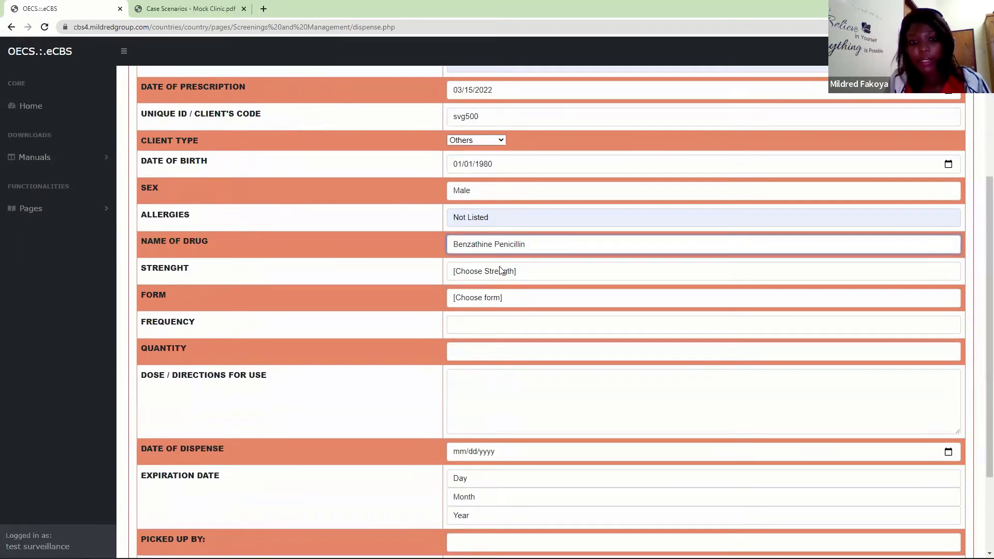
pyautogui.click(502, 270)
pyautogui.click(462, 304)
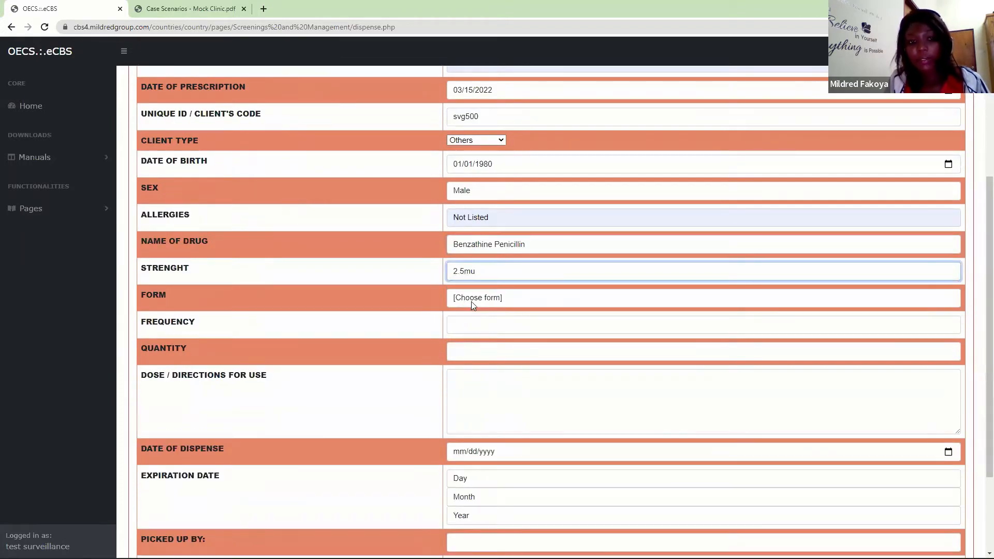
pyautogui.click(471, 301)
pyautogui.click(467, 339)
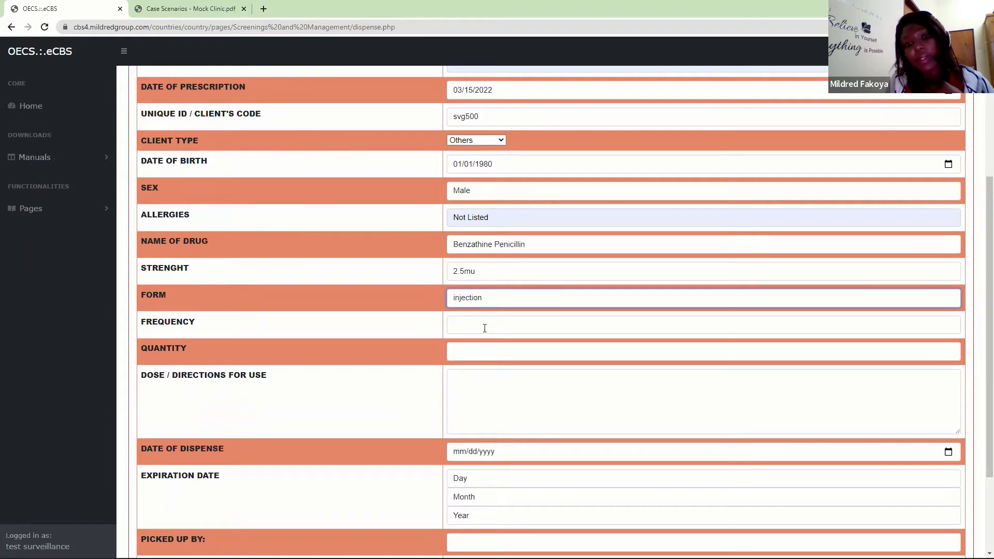
# - Set the Benzathine Penicillin frequency to Weekly and the quantity to 2
pyautogui.click(474, 327)
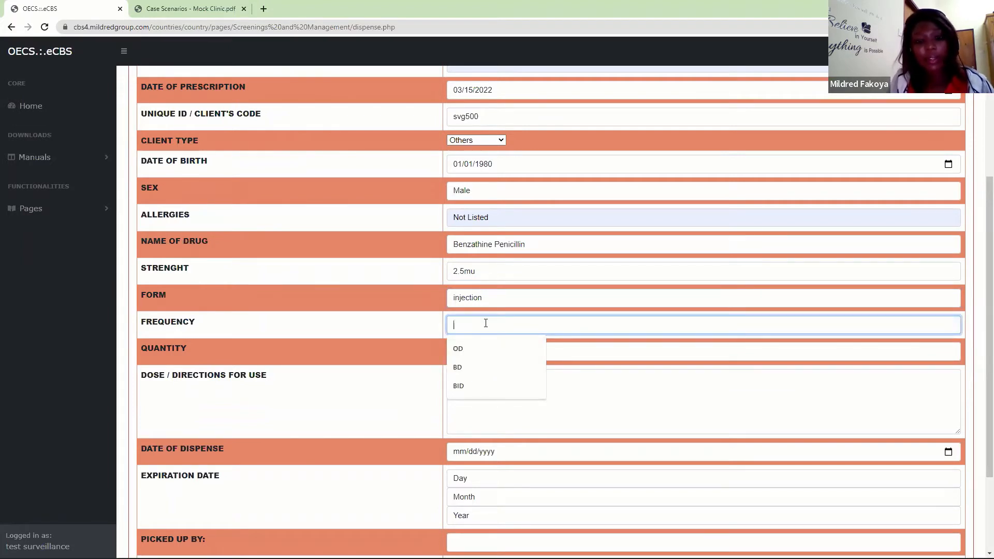
pyautogui.write('One ')
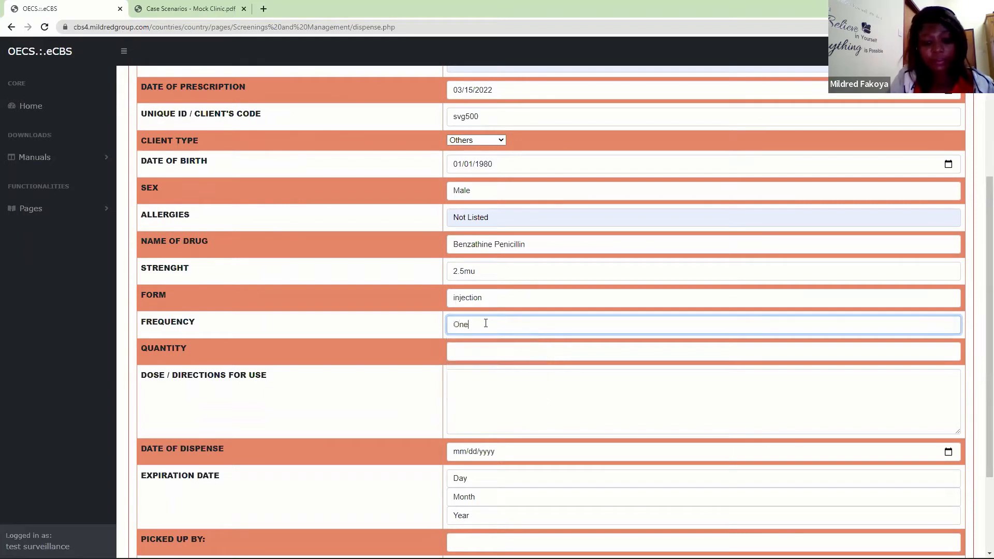
pyautogui.write('c')
pyautogui.press('BackSpace')
pyautogui.press('BackSpace')
pyautogui.press('BackSpace')
pyautogui.write('Weely')
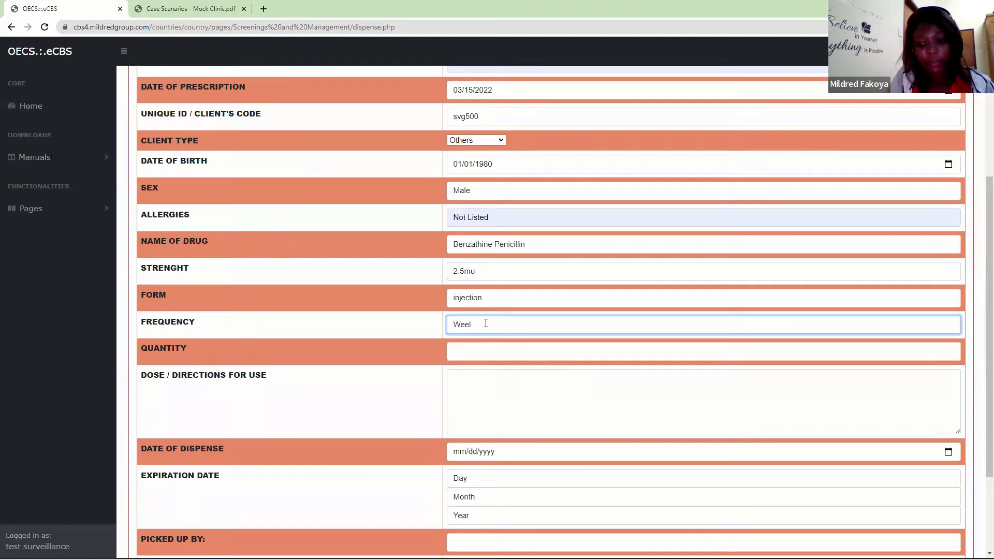
pyautogui.press('BackSpace')
pyautogui.write('k')
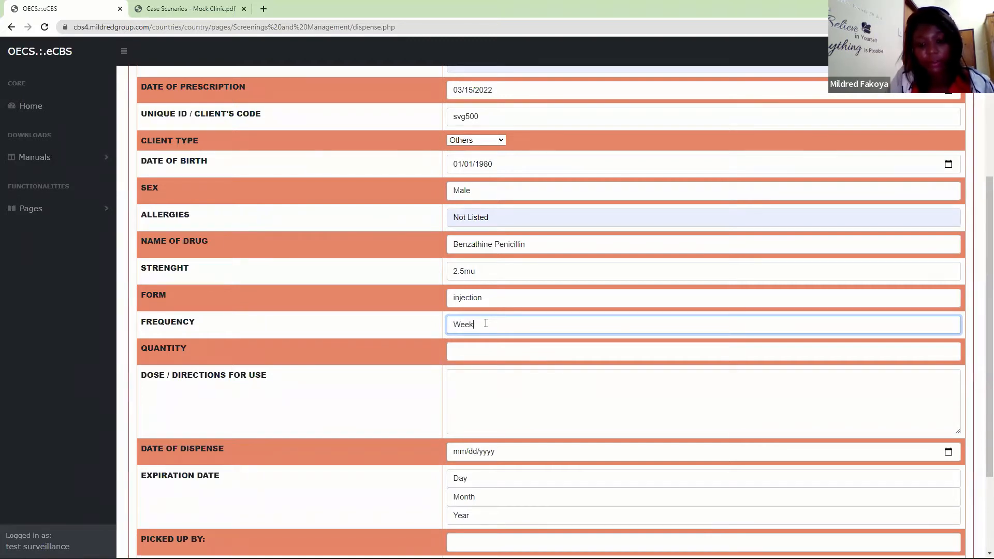
pyautogui.write('ly')
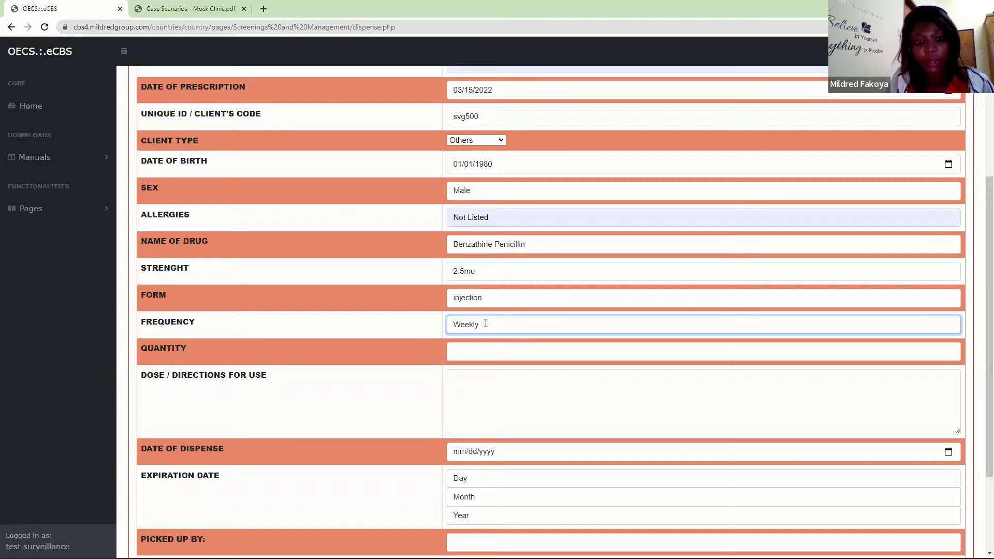
pyautogui.click(489, 348)
pyautogui.write('2')
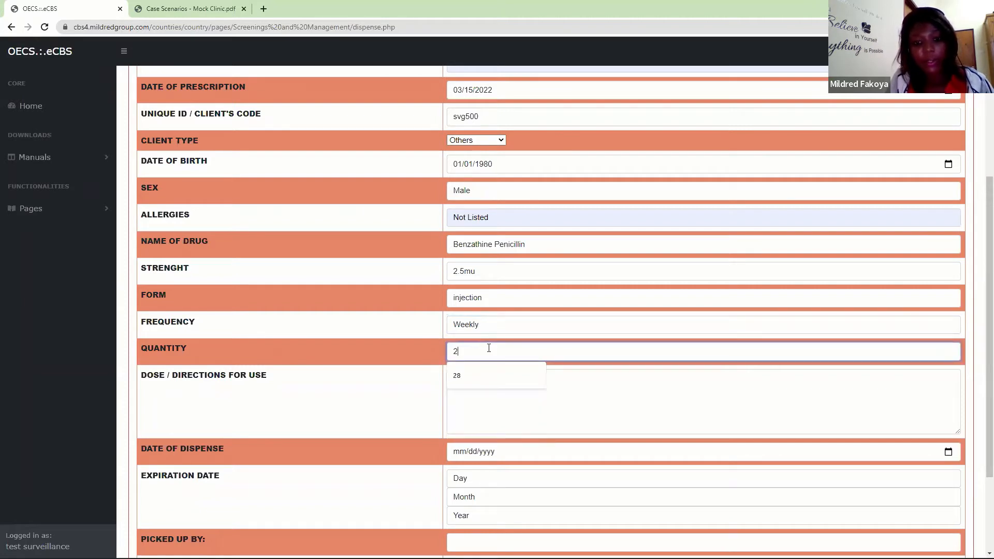
# - Enter the dose and directions for use as "1.2 MU once weekly for 3 weeks"
pyautogui.click(409, 415)
pyautogui.click(484, 403)
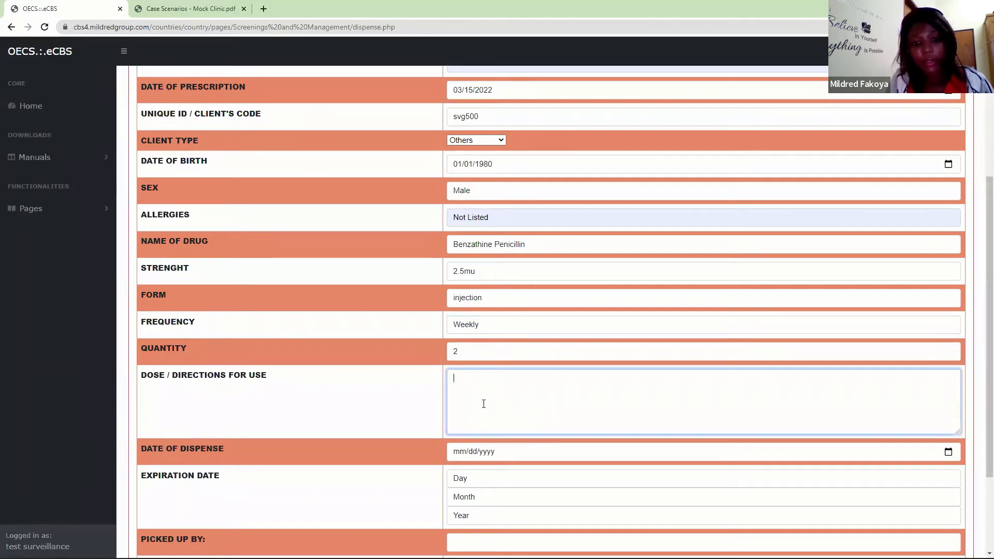
pyautogui.write('1.2 MU')
pyautogui.press('BackSpace')
pyautogui.press('BackSpace')
pyautogui.write('U')
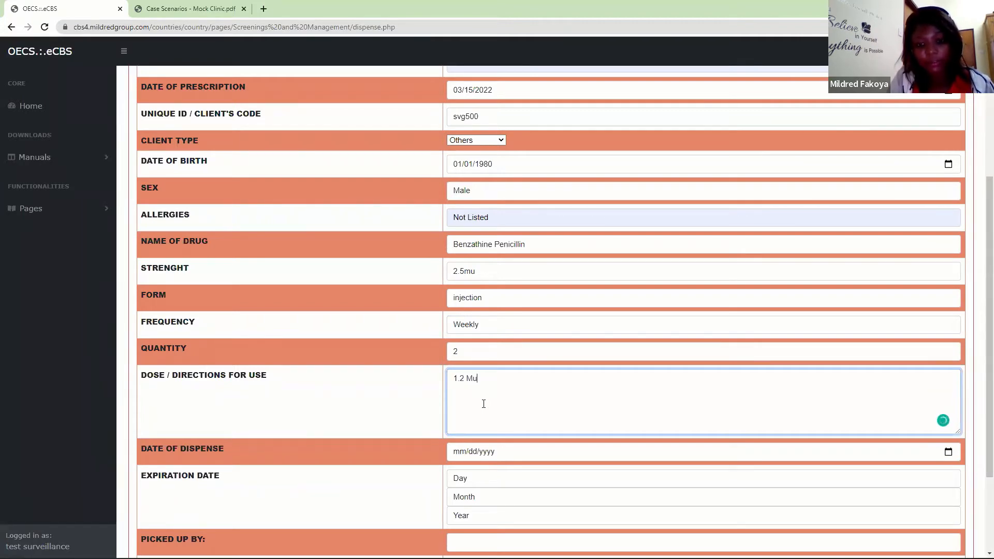
pyautogui.press('BackSpace')
pyautogui.write('U once weekk')
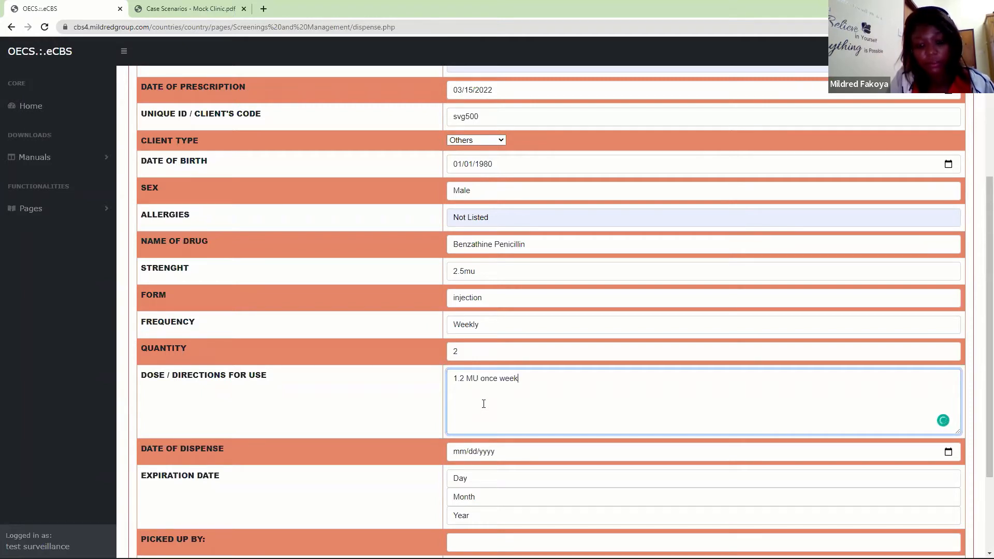
pyautogui.press('BackSpace')
pyautogui.write('ly')
pyautogui.press('BackSpace')
pyautogui.press('BackSpace')
pyautogui.write('ly for 3 weeks')
# - Set the date of dispense to 03/15/2022 and the expiration date to 14 September 2022
pyautogui.click(456, 454)
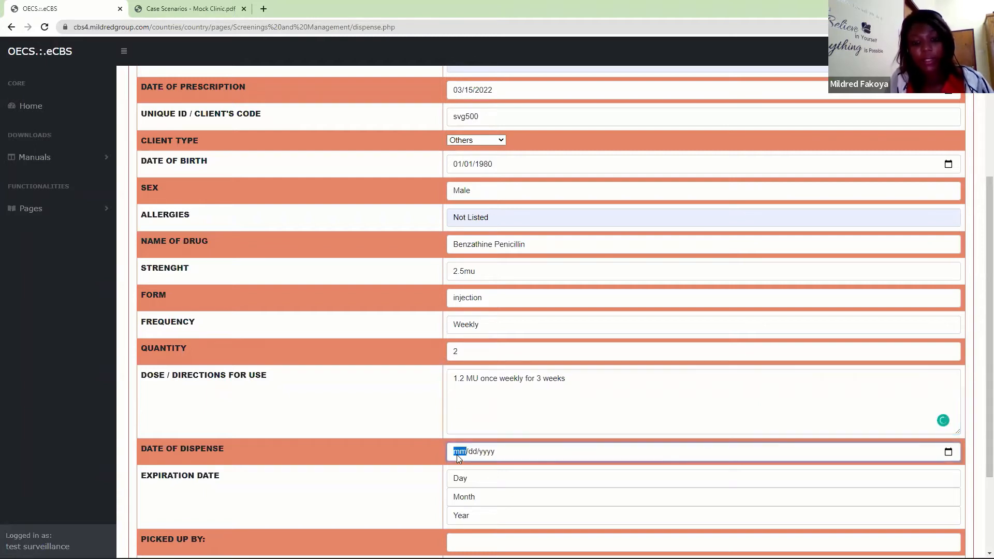
pyautogui.write('03/15/2022')
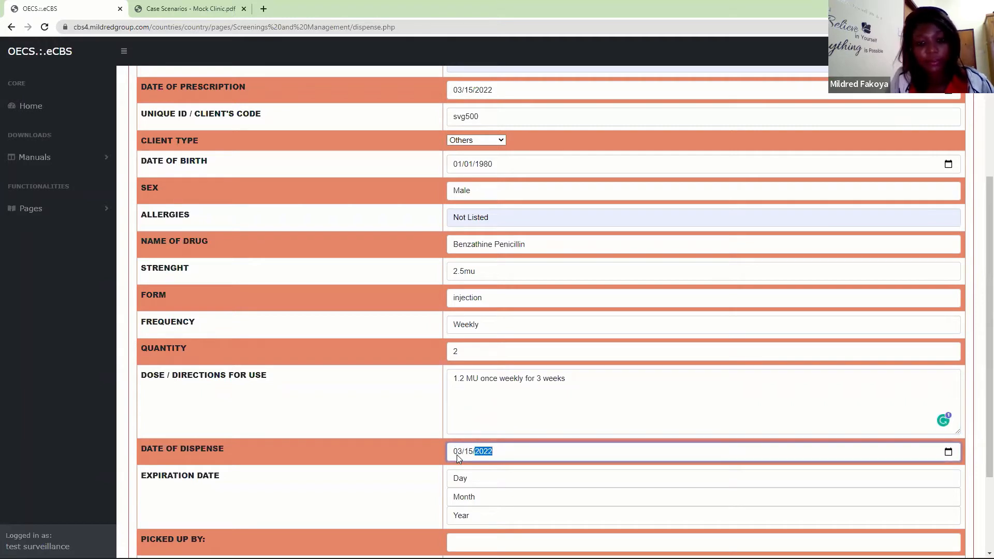
pyautogui.click(457, 479)
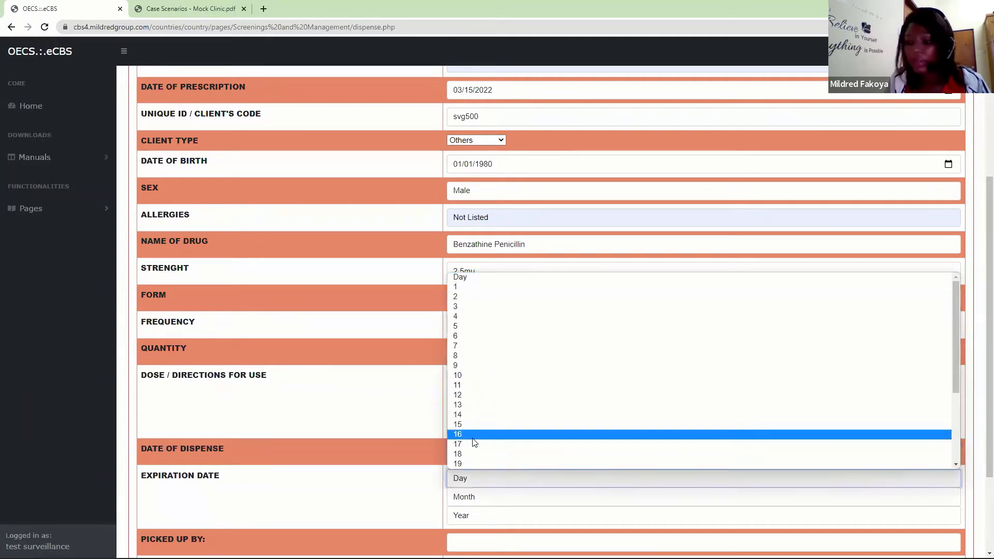
pyautogui.click(466, 414)
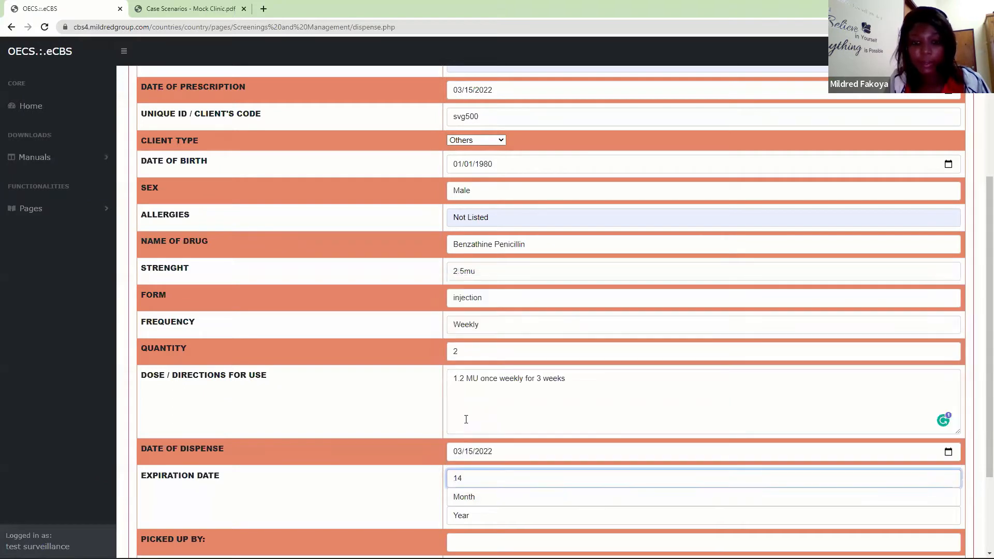
pyautogui.click(473, 498)
pyautogui.click(481, 455)
pyautogui.click(473, 515)
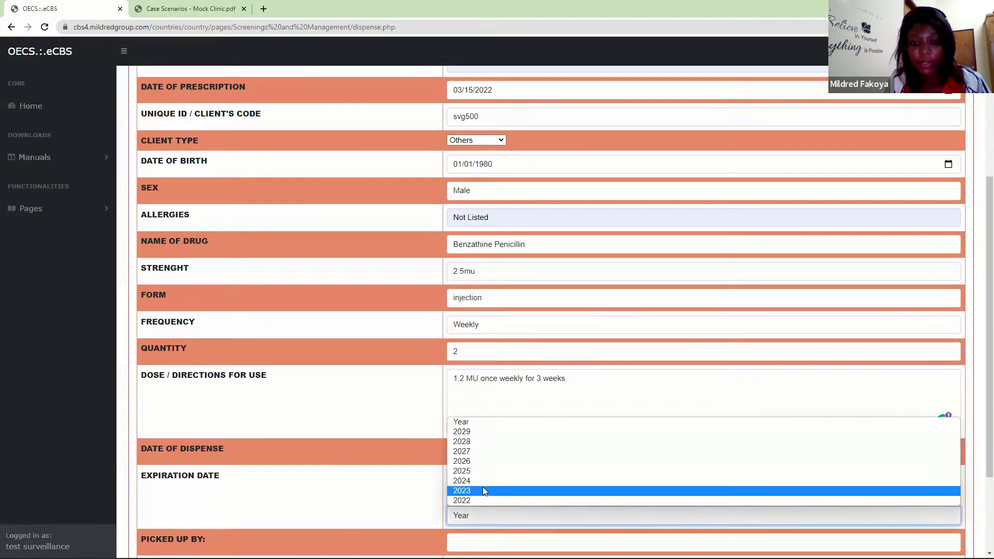
pyautogui.click(466, 500)
# - Fill in the name of the person picking up the drug and enter the remark "Dispensed in full."
pyautogui.scroll(-2, 980, 390)
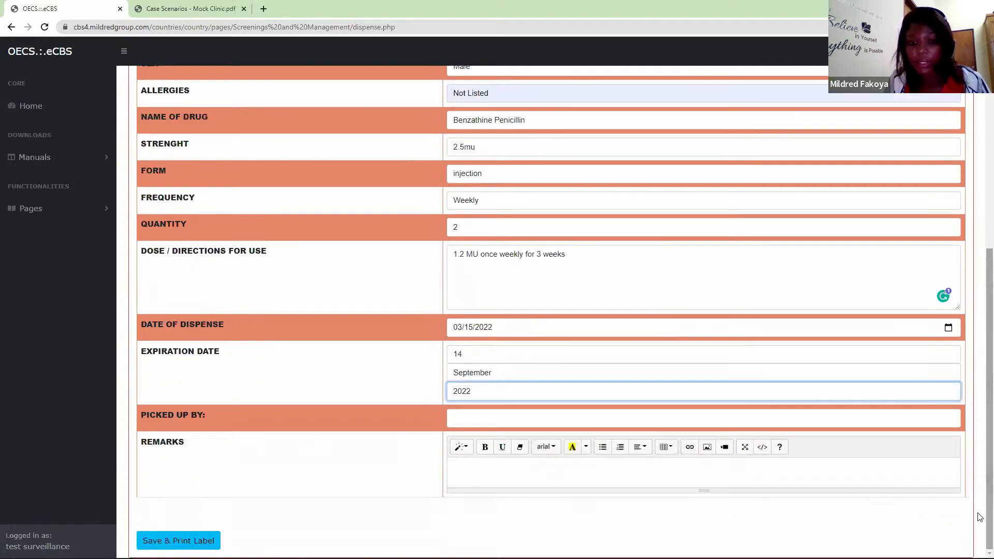
pyautogui.click(506, 412)
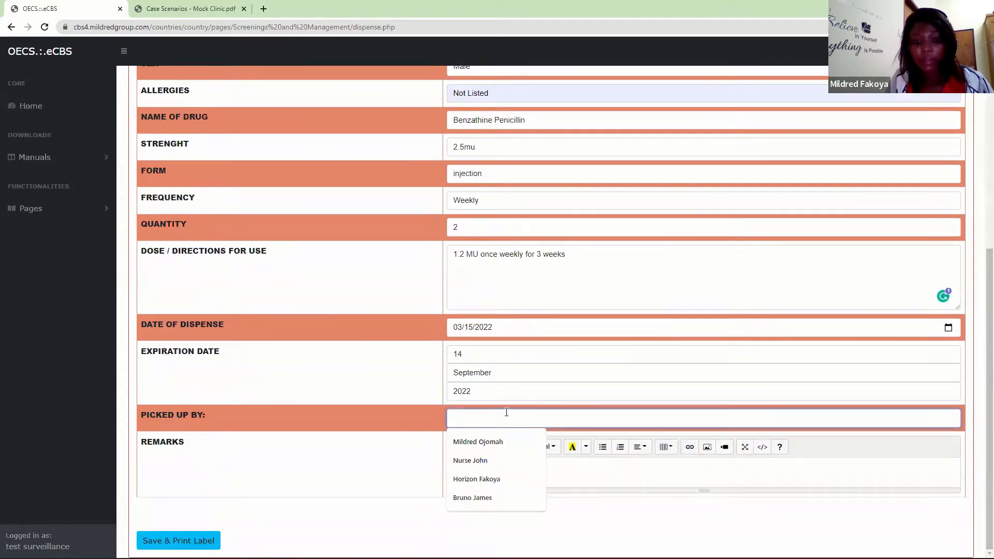
pyautogui.click(469, 499)
pyautogui.click(482, 471)
pyautogui.write('Dis')
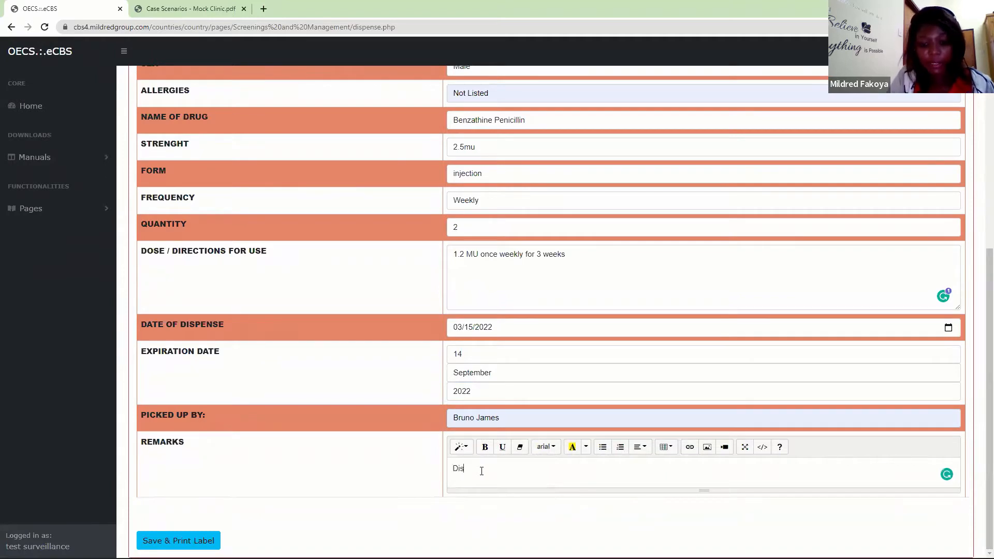
pyautogui.write('pen')
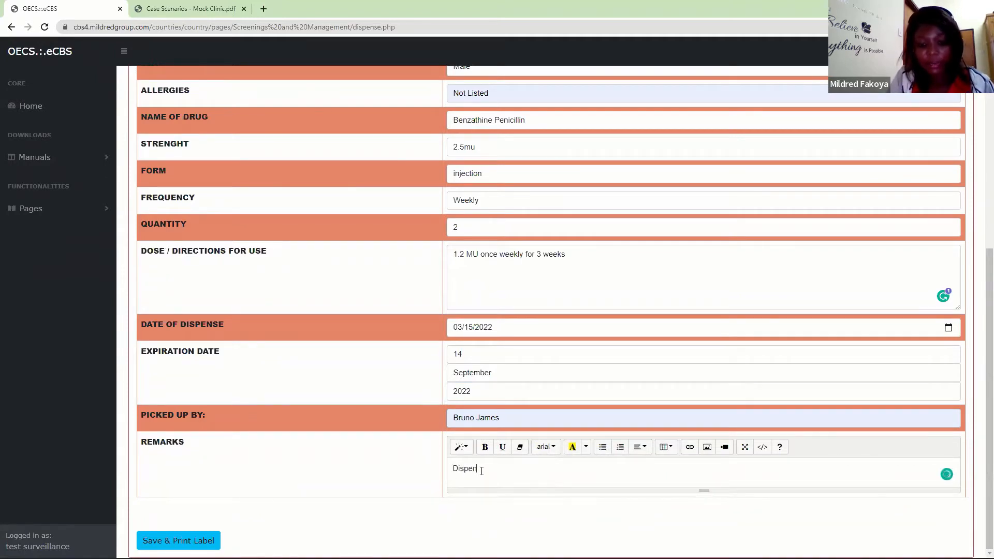
pyautogui.write('sed in full.')
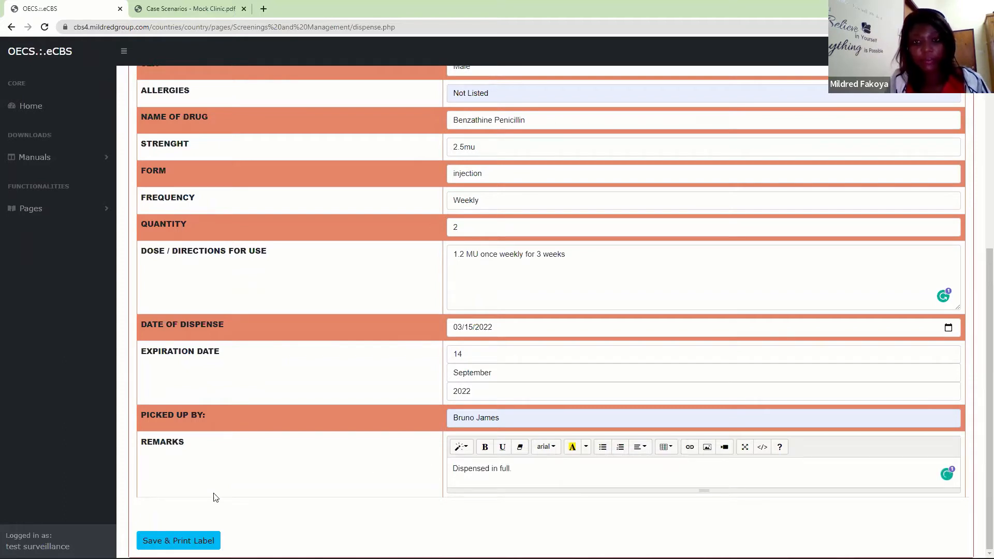
# - Save the completed Benzathine Penicillin dispense form and confirm the save
pyautogui.click(171, 539)
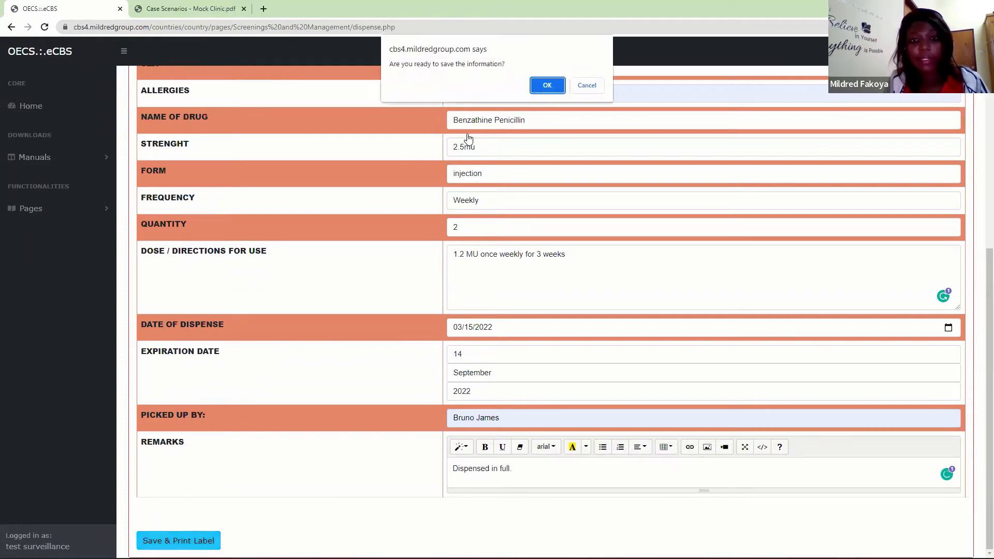
pyautogui.click(546, 86)
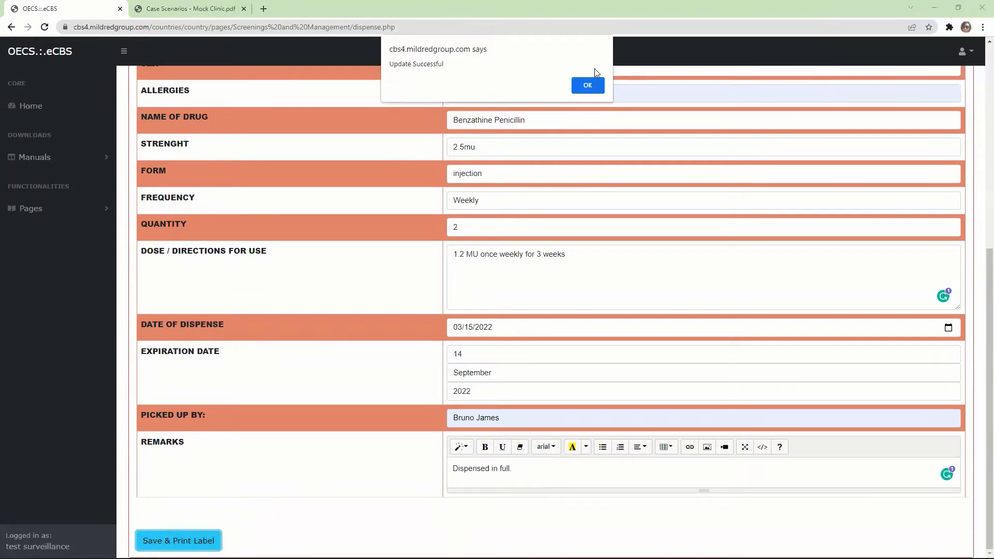
pyautogui.click(587, 86)
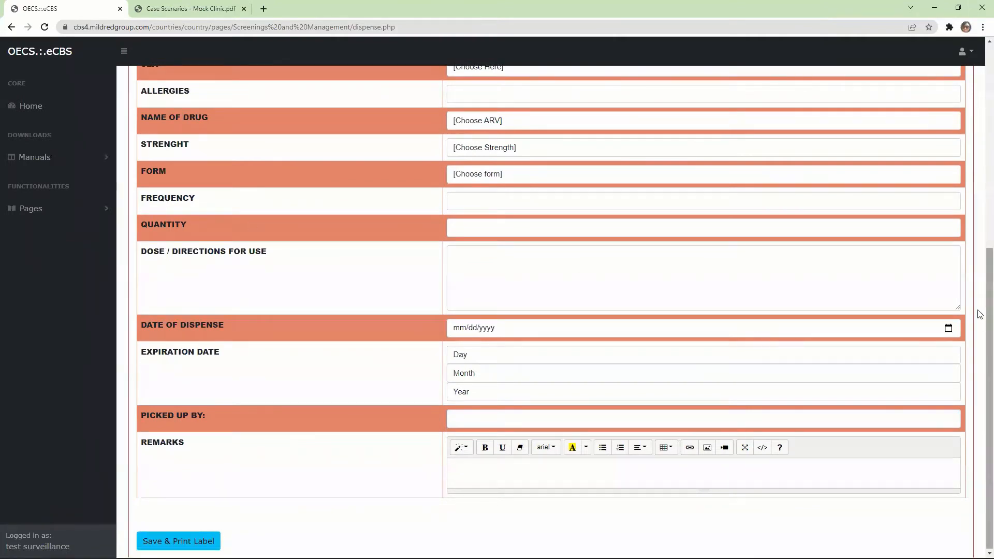
pyautogui.scroll(5, 978, 290)
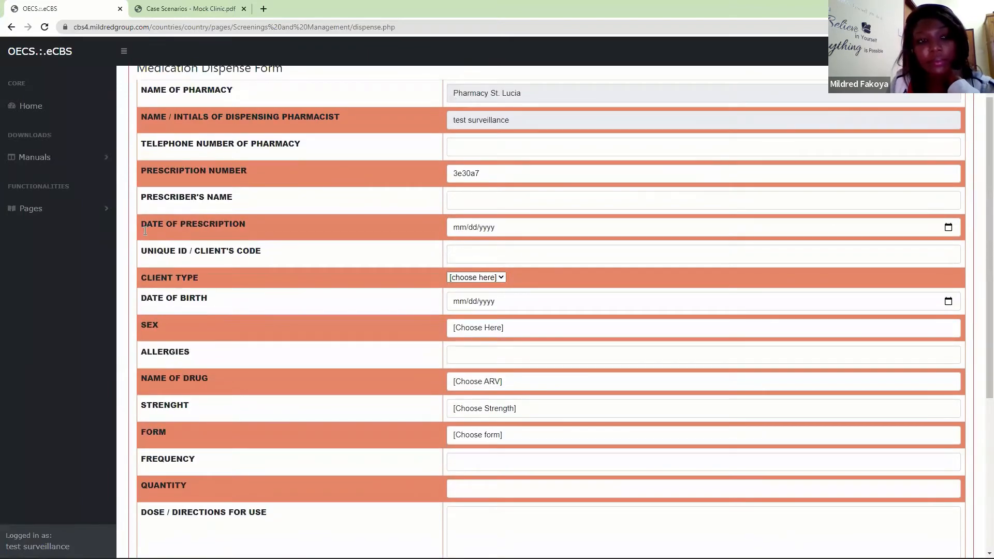
# - Open the Print Label page of the Pharmacy section
pyautogui.click(98, 216)
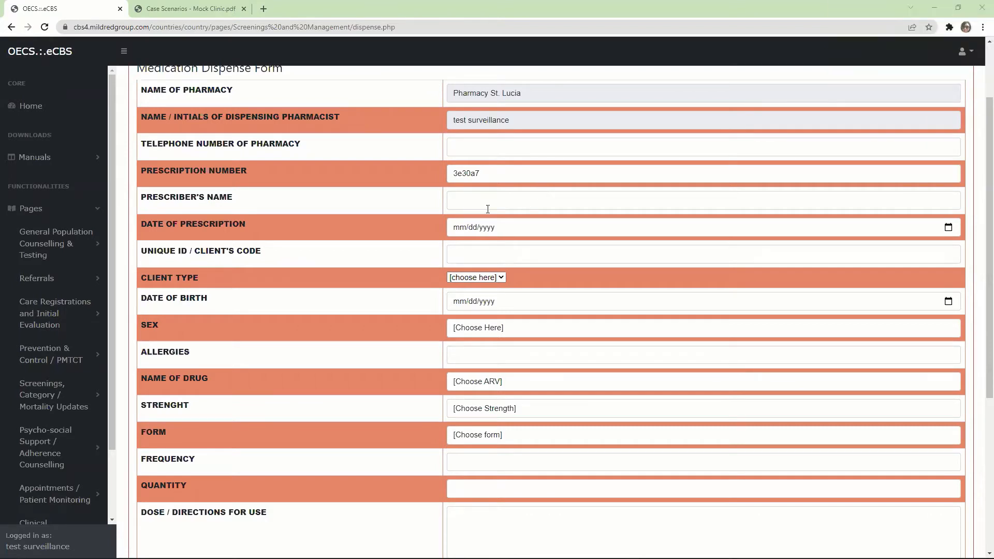
pyautogui.moveTo(981, 279); pyautogui.dragTo(980, 457)
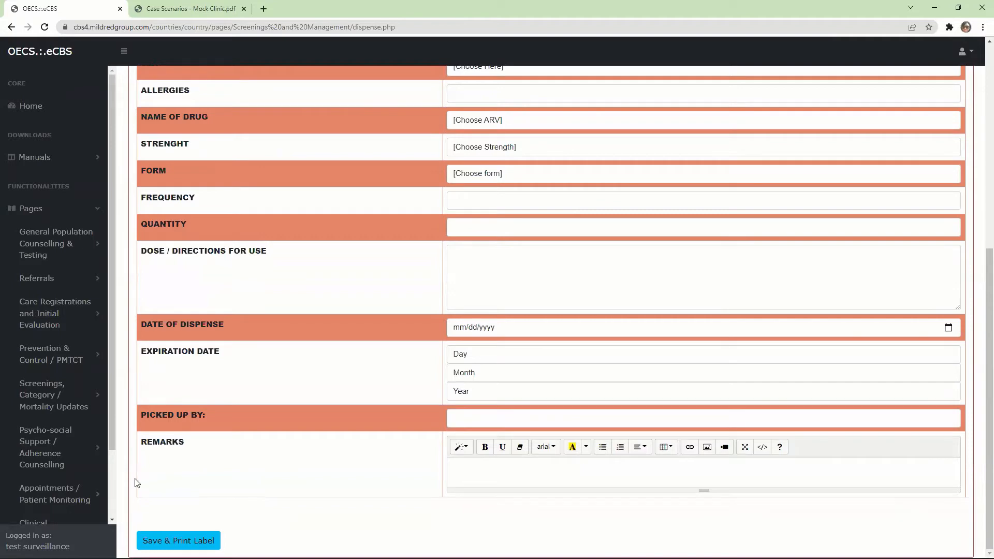
pyautogui.moveTo(980, 340); pyautogui.dragTo(980, 161)
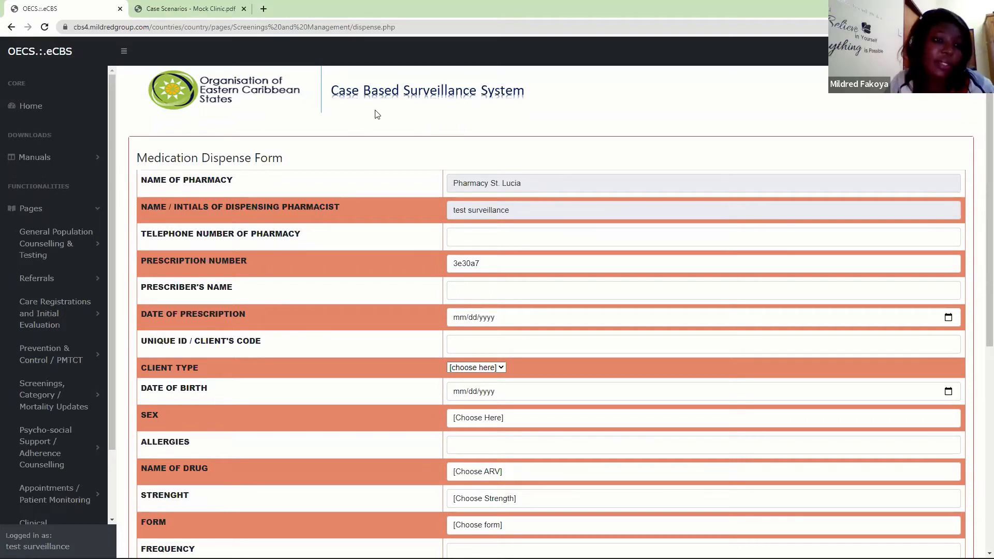
pyautogui.scroll(-2, 91, 328)
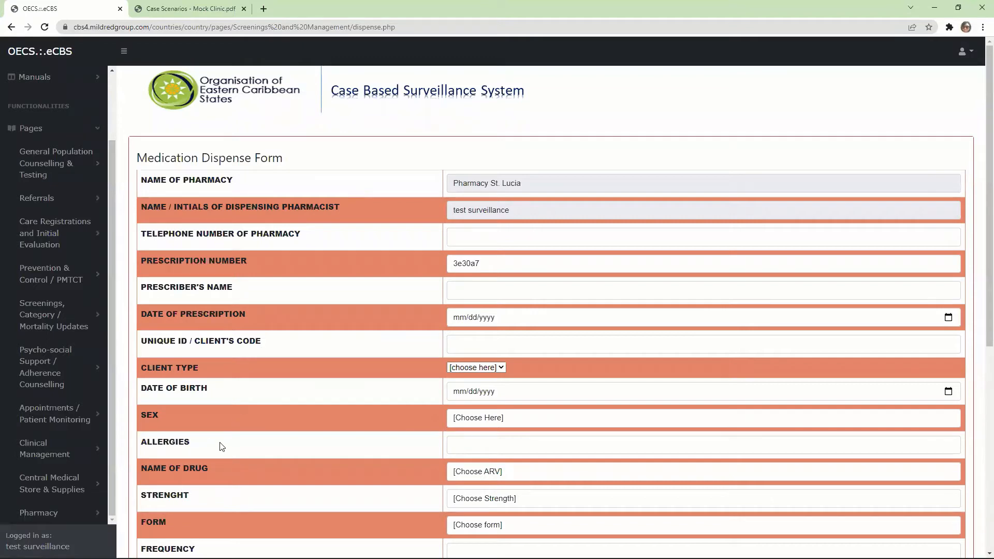
pyautogui.moveTo(213, 443); pyautogui.dragTo(143, 334)
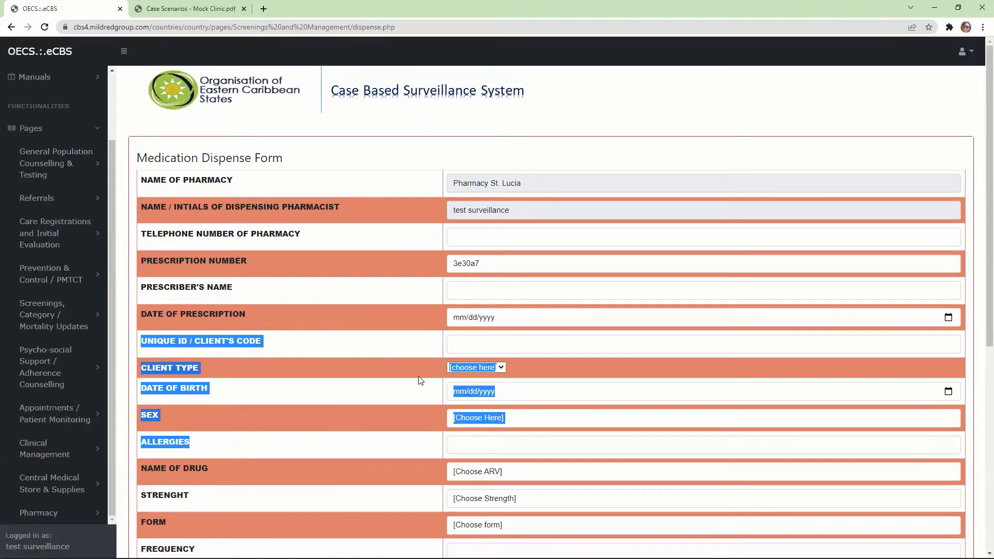
pyautogui.click(311, 396)
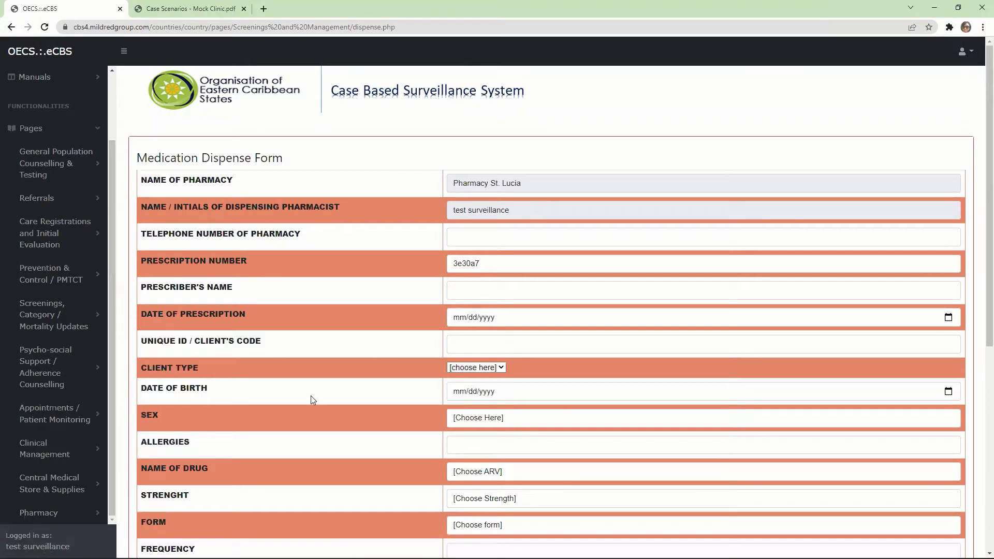
pyautogui.scroll(-3, 978, 259)
pyautogui.scroll(-4, 979, 296)
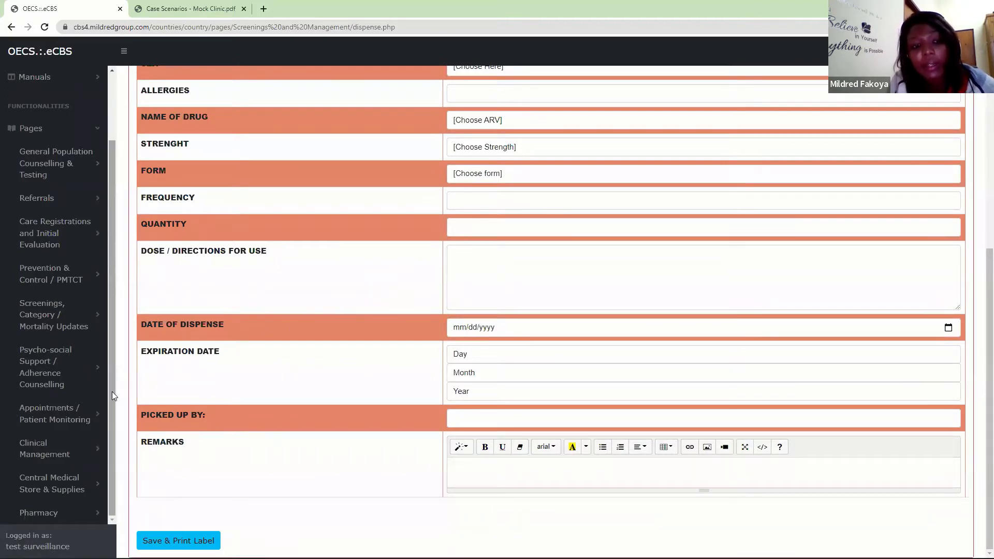
pyautogui.click(69, 511)
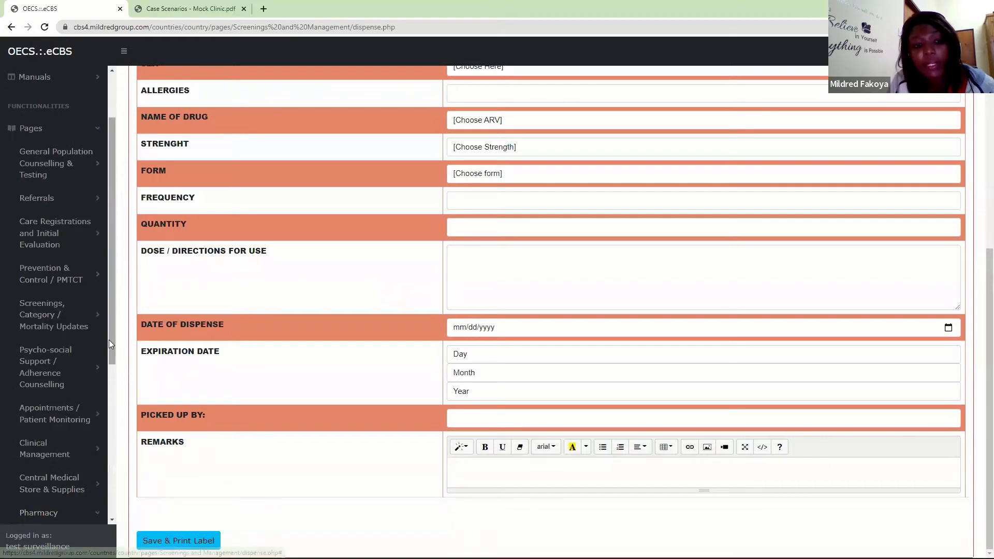
pyautogui.moveTo(112, 341); pyautogui.dragTo(135, 494)
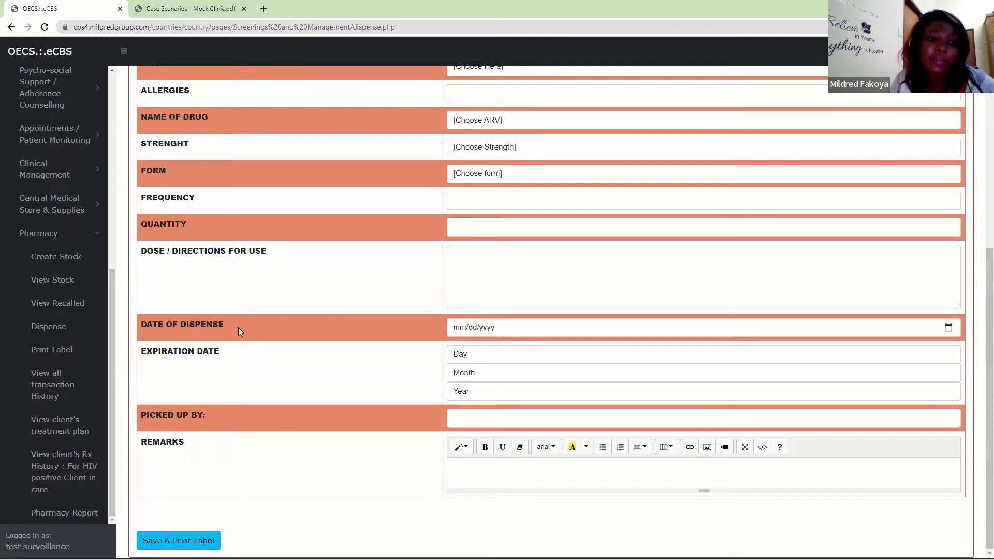
pyautogui.click(58, 352)
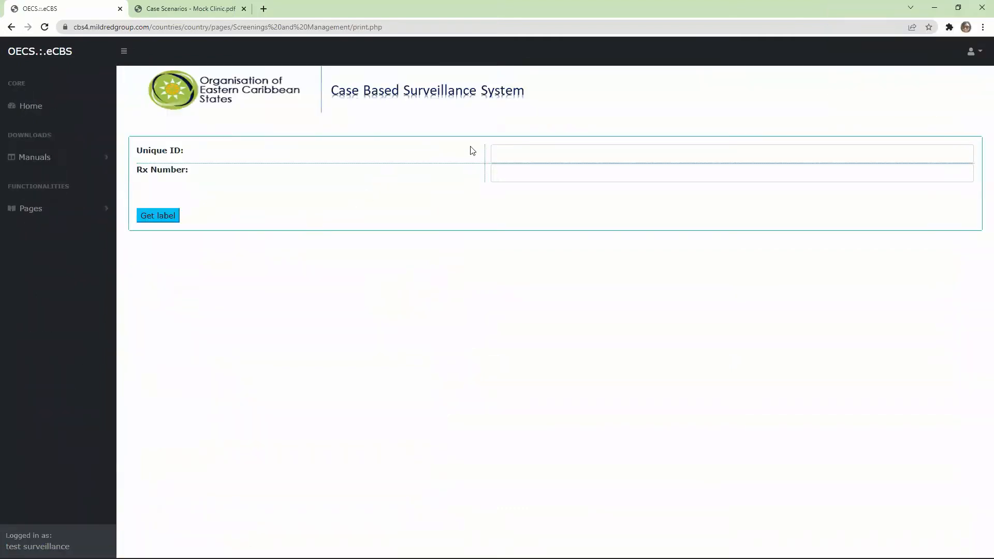
# - Retrieve the medication label using the client's unique ID and the Rx number of the Doxycycline prescription
pyautogui.click(511, 155)
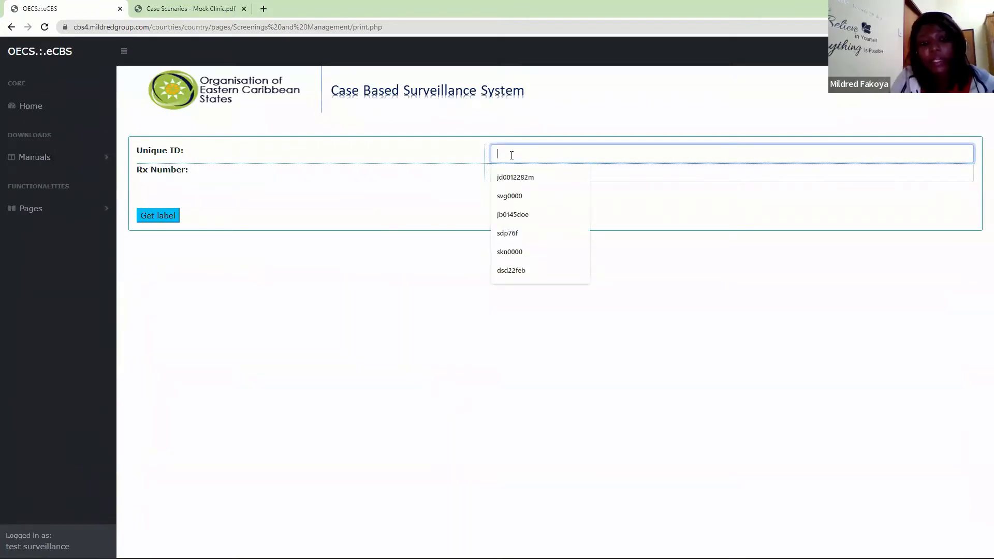
pyautogui.write('svg')
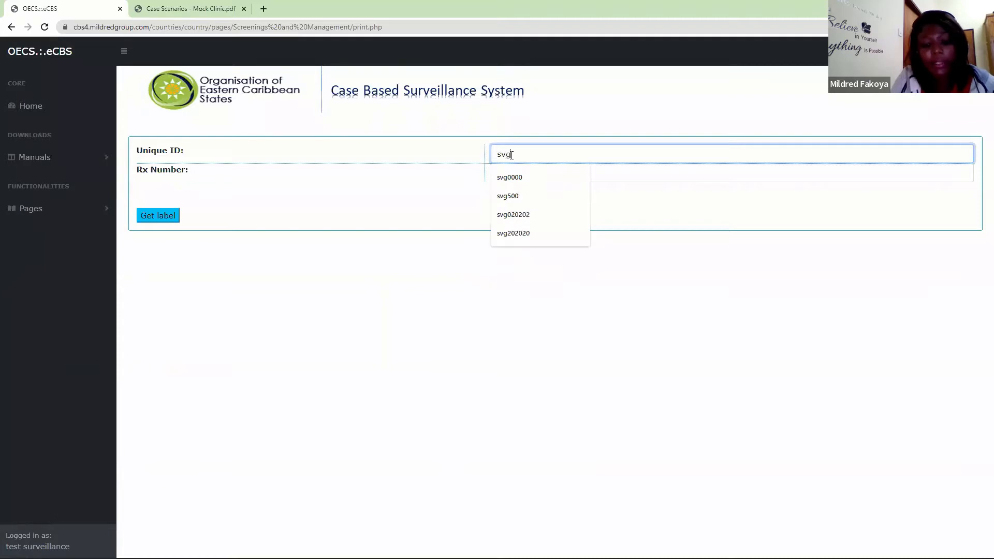
pyautogui.write('500')
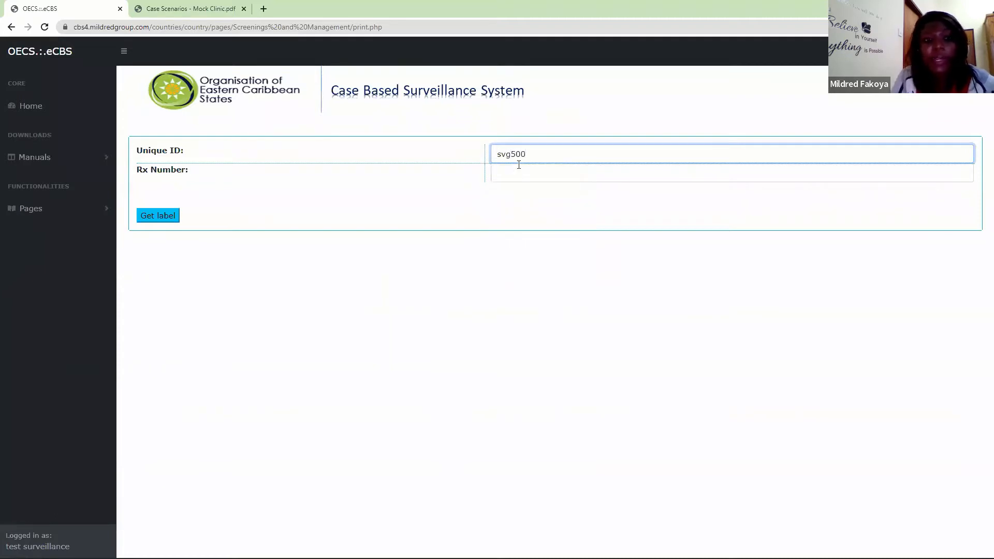
pyautogui.click(510, 173)
pyautogui.write('svg500-001')
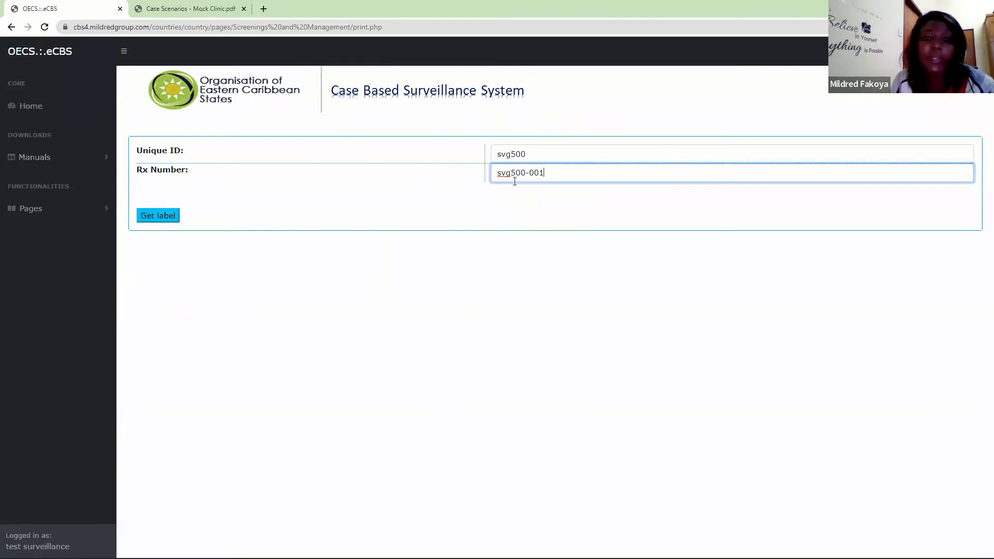
pyautogui.click(154, 216)
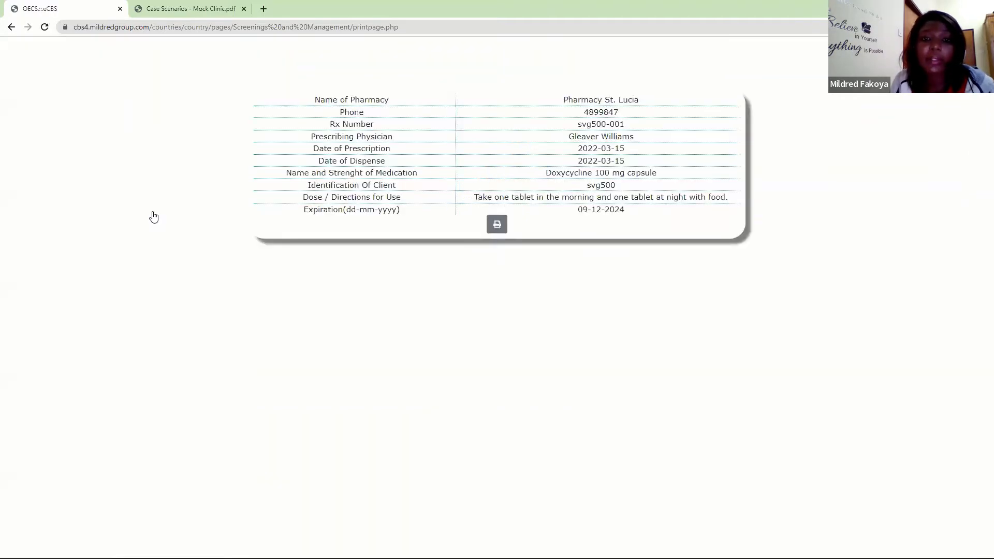
# - Preview the Doxycycline label's printout, cancel printing, and return to the label request form
pyautogui.rightClick(498, 234)
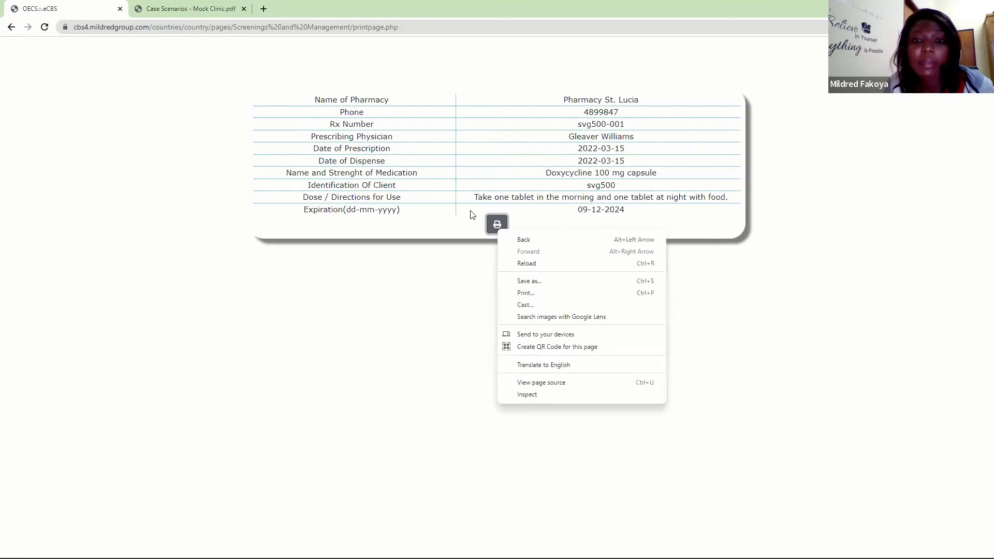
pyautogui.click(492, 223)
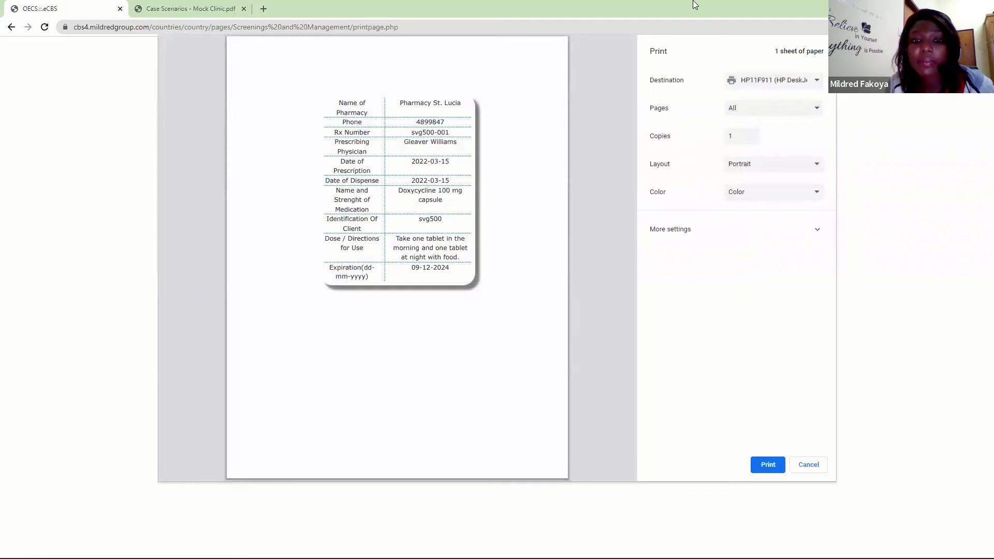
pyautogui.rightClick(804, 468)
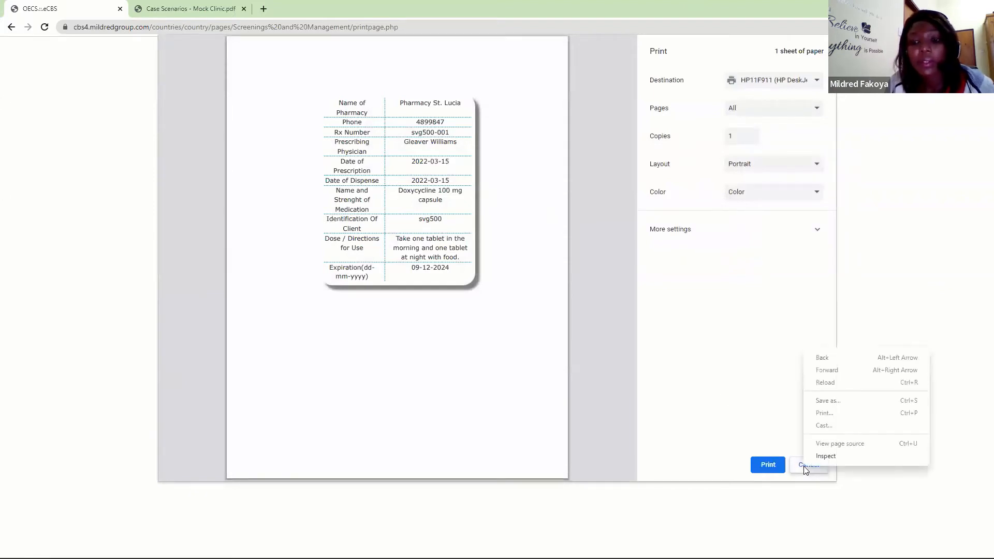
pyautogui.click(798, 462)
pyautogui.click(800, 464)
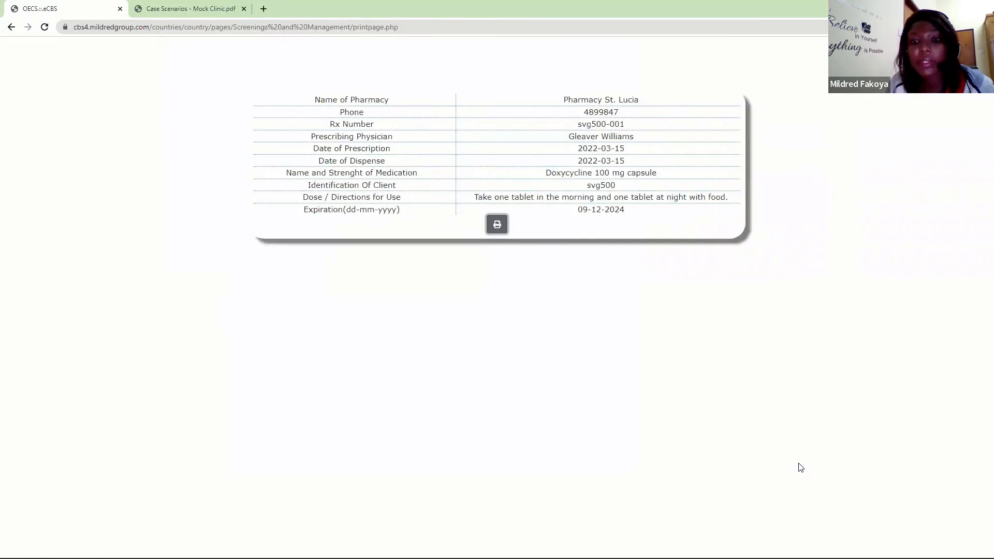
pyautogui.click(11, 26)
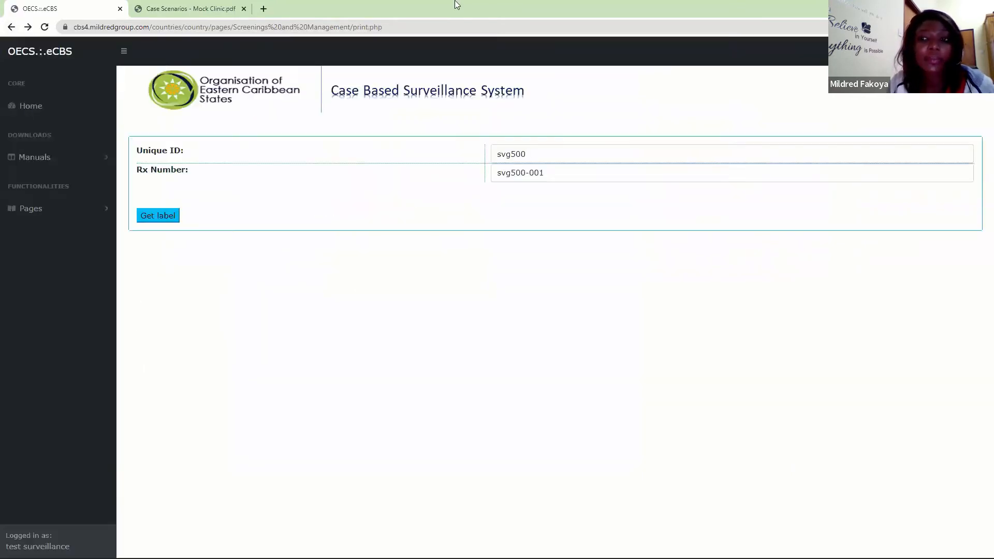
# - Open the View client's treatment plan page of the Pharmacy section
pyautogui.click(60, 210)
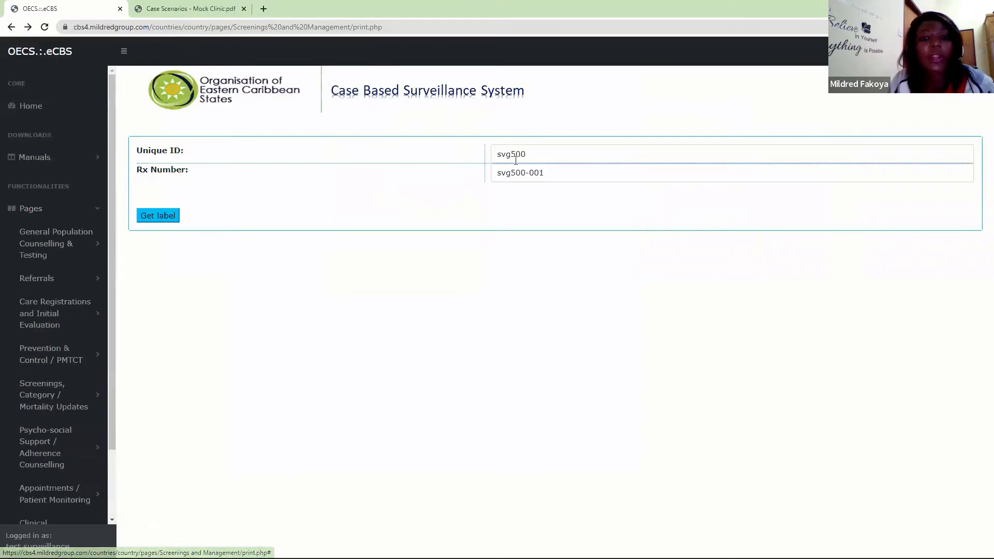
pyautogui.moveTo(570, 172); pyautogui.dragTo(488, 168)
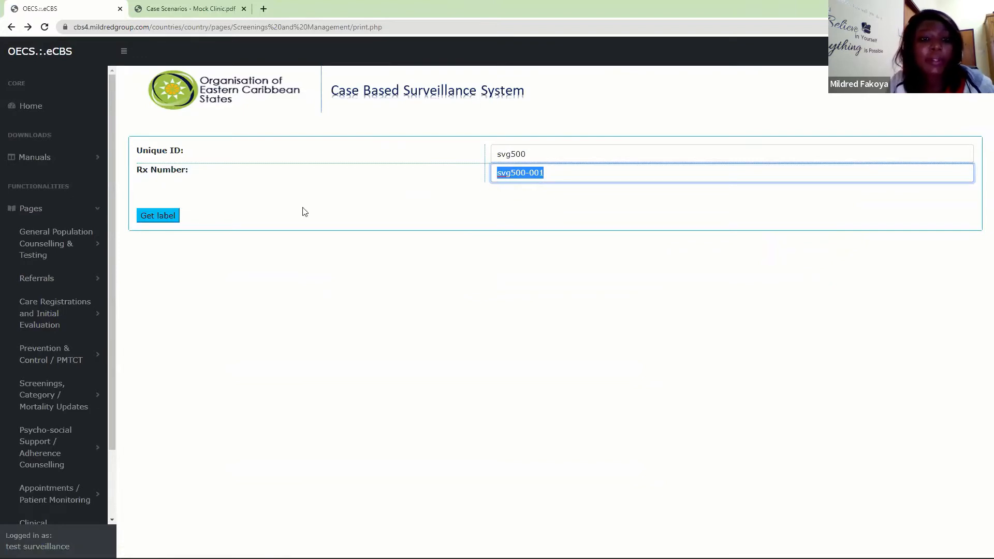
pyautogui.scroll(-2, 97, 311)
pyautogui.click(44, 512)
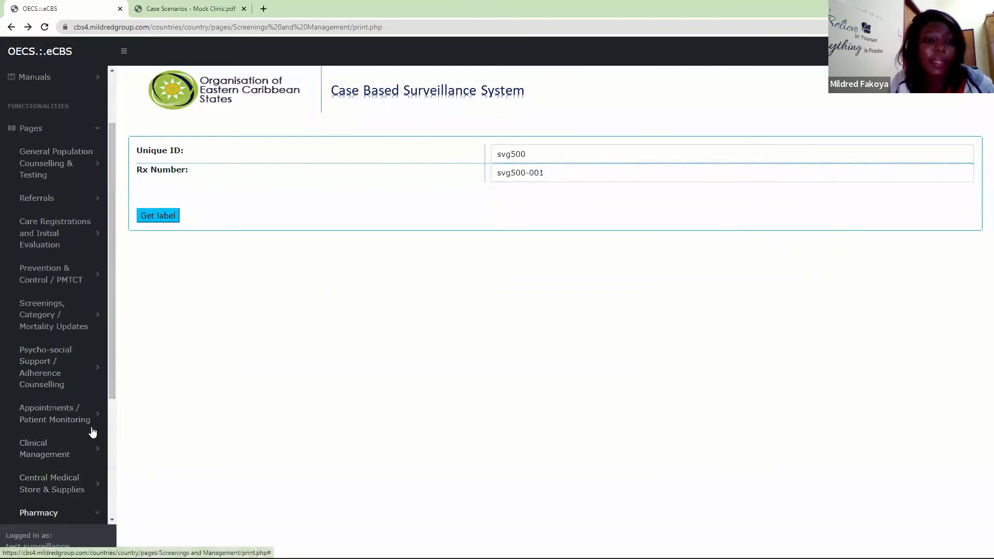
pyautogui.scroll(-1, 104, 345)
pyautogui.moveTo(111, 345); pyautogui.dragTo(113, 477)
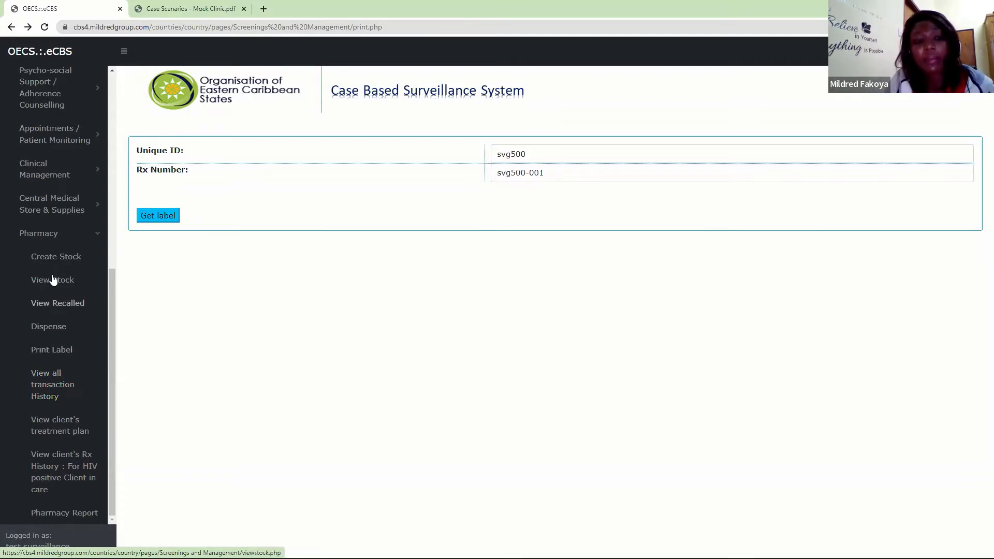
pyautogui.click(59, 433)
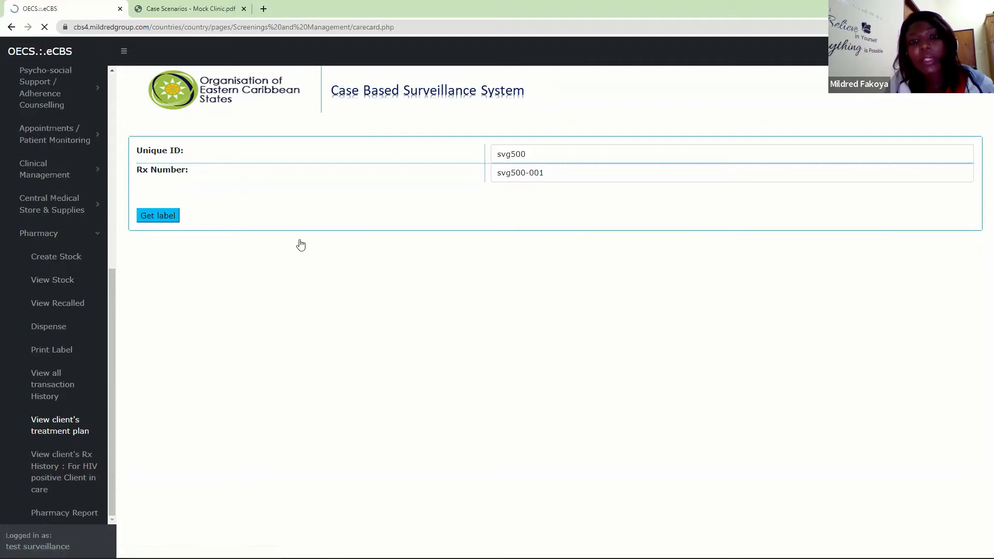
# - Try to retrieve the client's treatment plan using the client's unique ID
pyautogui.click(209, 197)
pyautogui.write('••••••')
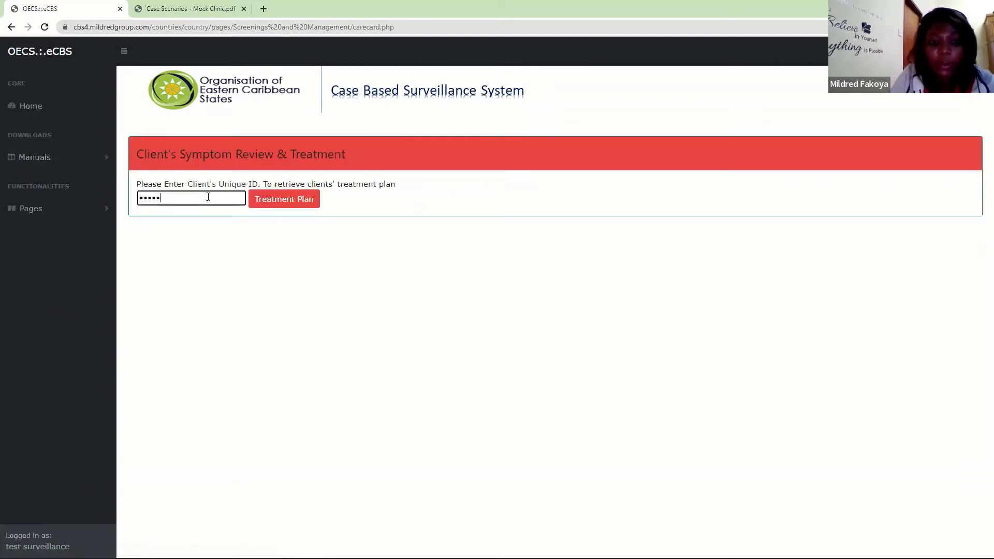
pyautogui.click(252, 201)
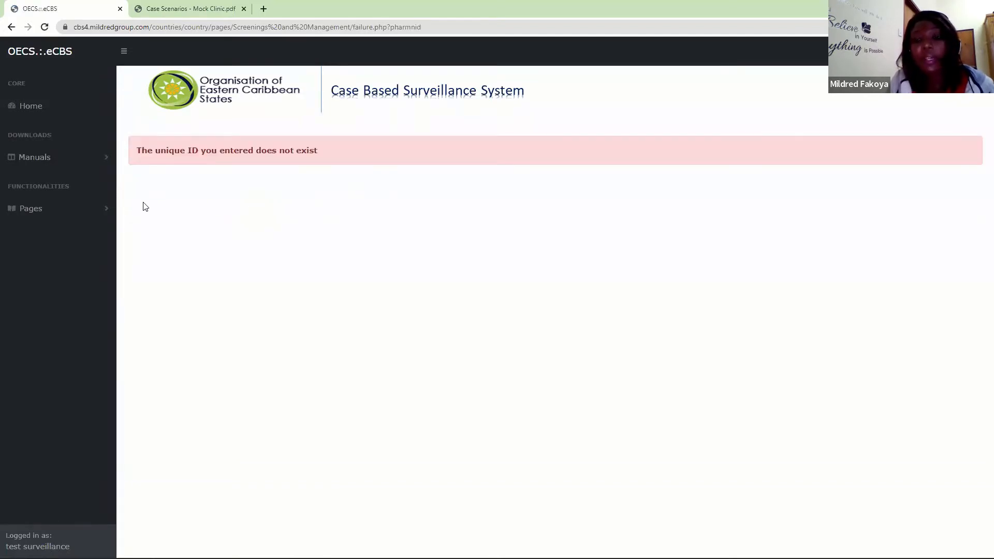
# - Open the Pharmacy section's page for the Rx history of HIV positive clients in care
pyautogui.click(84, 208)
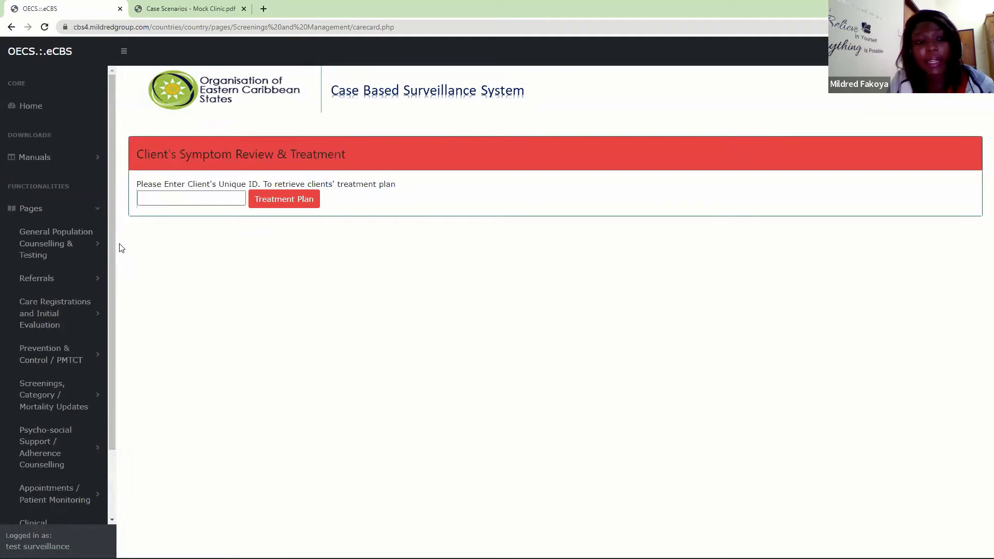
pyautogui.scroll(-2, 54, 422)
pyautogui.click(38, 515)
pyautogui.moveTo(113, 321); pyautogui.dragTo(118, 492)
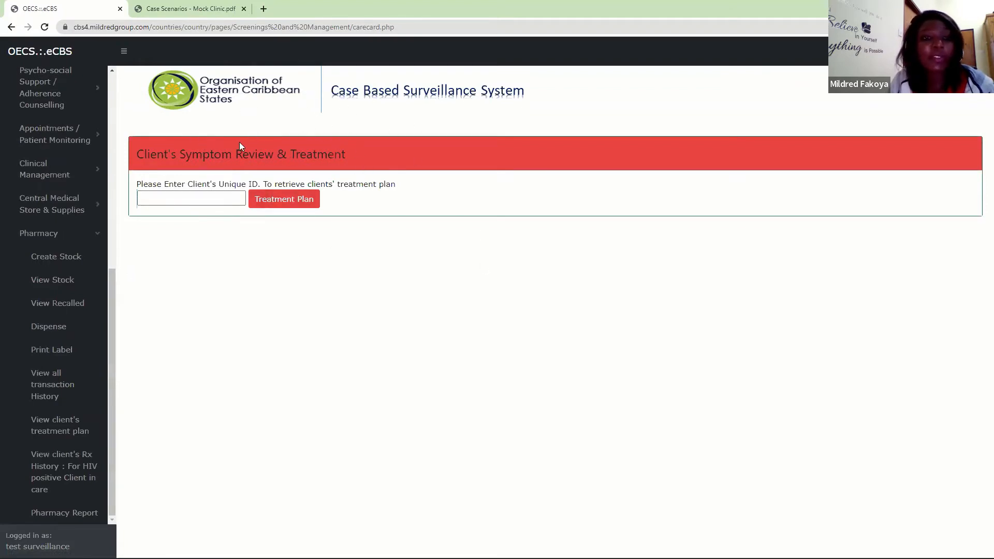
pyautogui.click(52, 470)
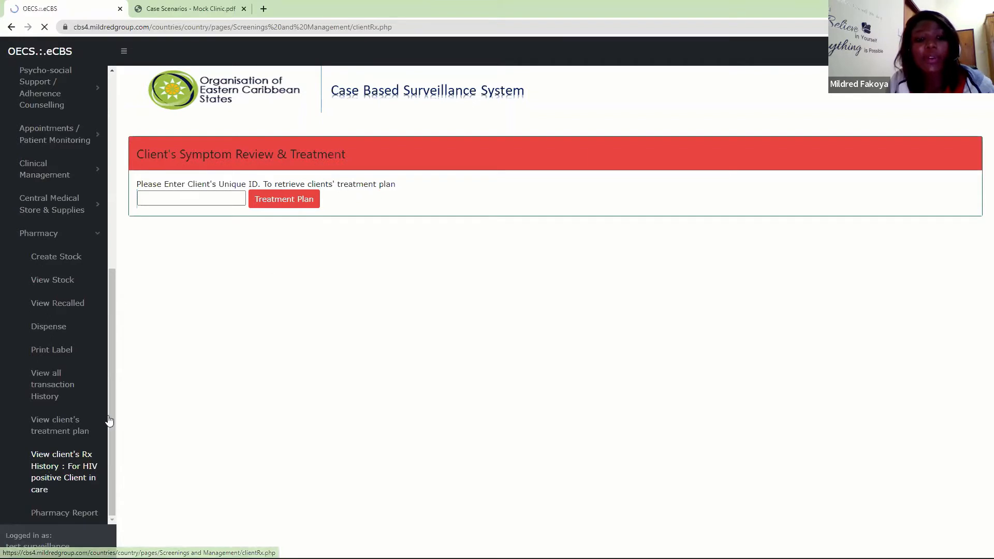
# - Retrieve the client's Rx history using the client's unique ID
pyautogui.click(527, 144)
pyautogui.write('••••••')
pyautogui.click(174, 162)
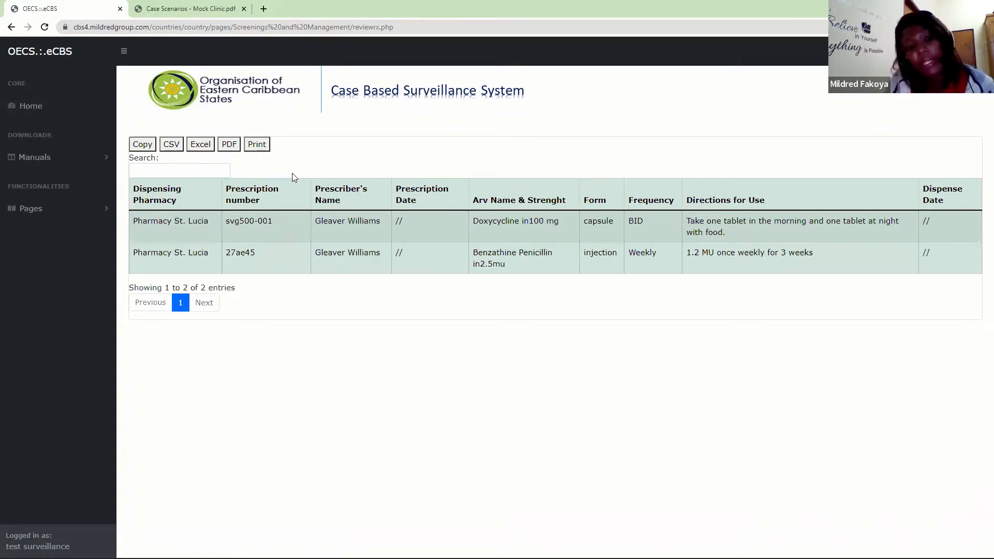
# - Open the Pharmacy section's complete transaction history to review all dispensed drugs
pyautogui.click(78, 209)
pyautogui.scroll(-2, 114, 223)
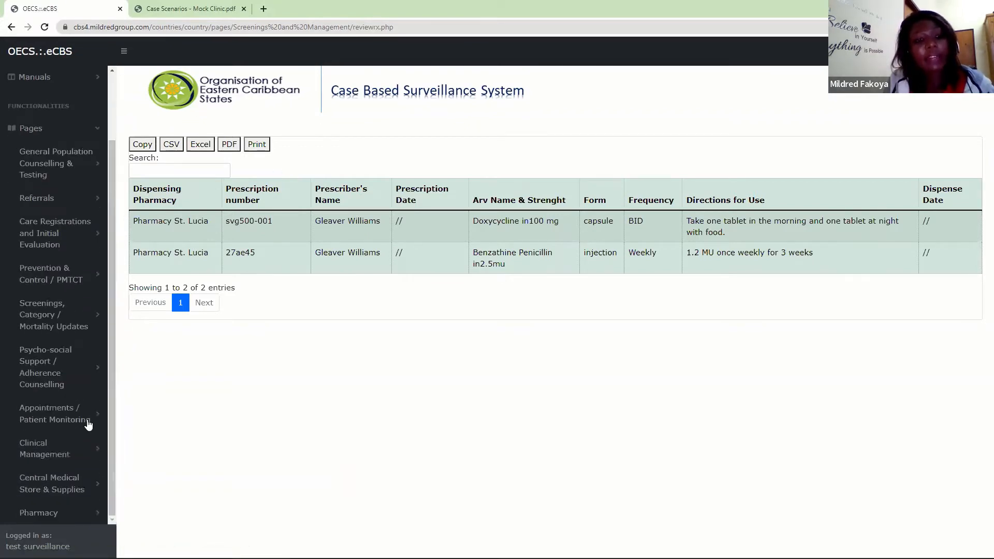
pyautogui.moveTo(112, 270); pyautogui.dragTo(139, 527)
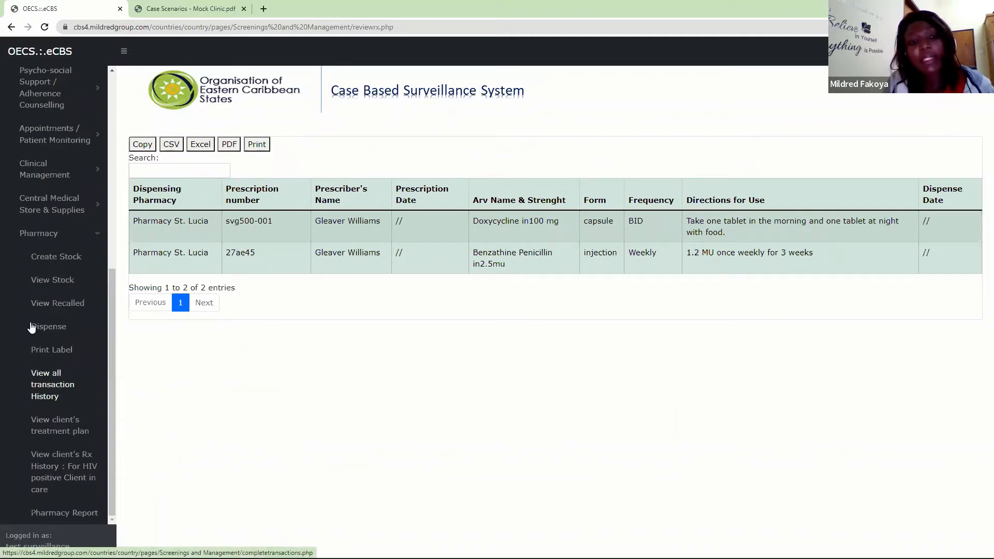
pyautogui.click(47, 390)
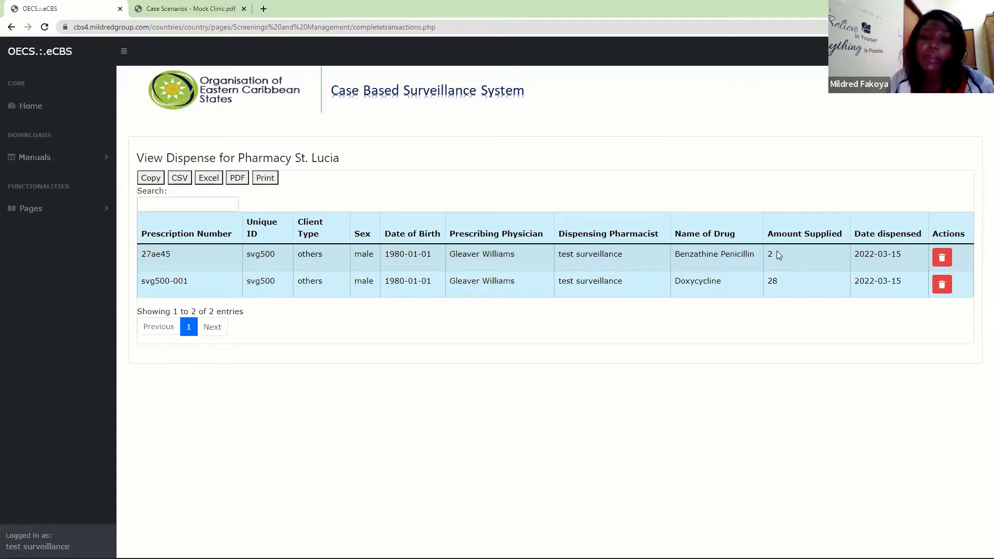
# - Open the Other Care Card page of the Clinical Management section
pyautogui.click(72, 207)
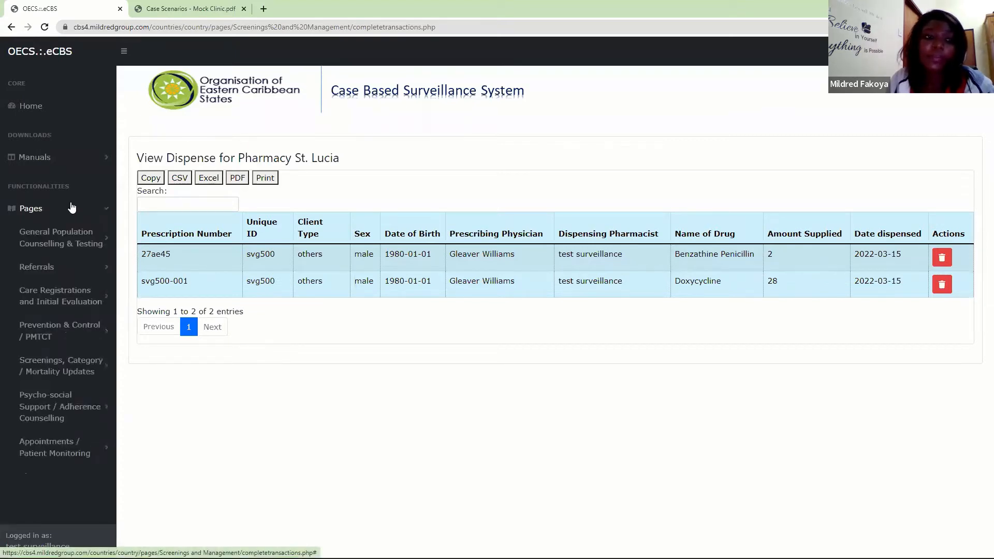
pyautogui.click(110, 208)
pyautogui.click(111, 208)
pyautogui.scroll(-2, 92, 426)
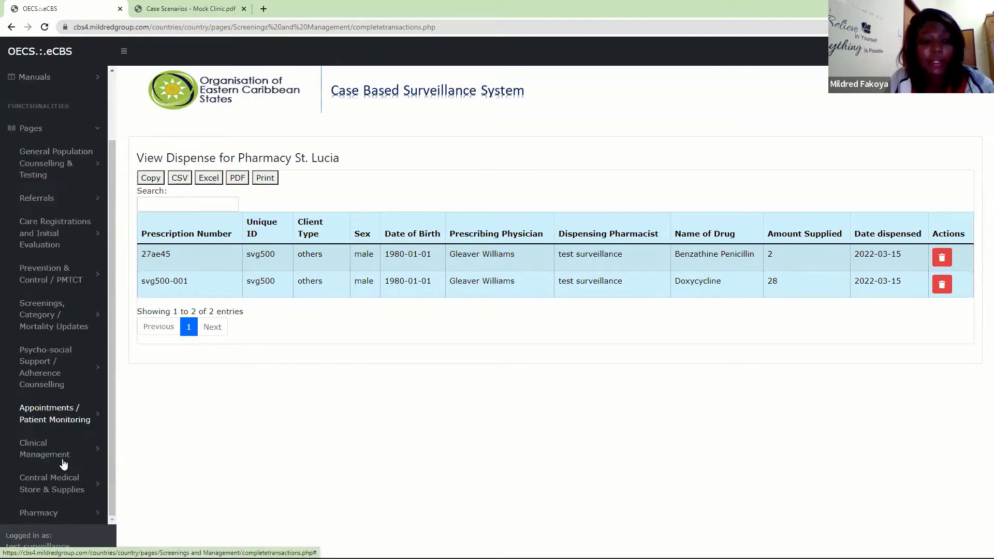
pyautogui.click(91, 448)
pyautogui.scroll(-3, 91, 455)
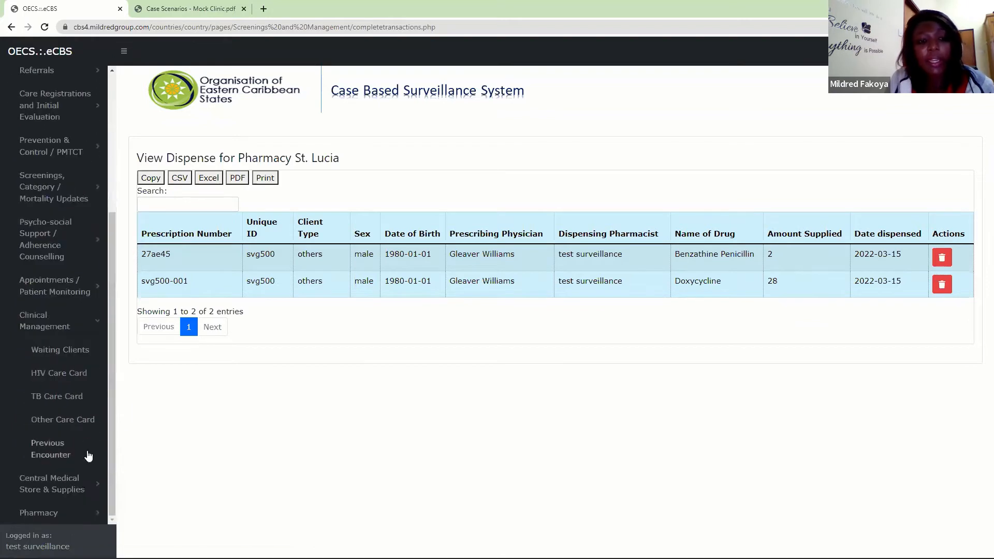
pyautogui.click(63, 420)
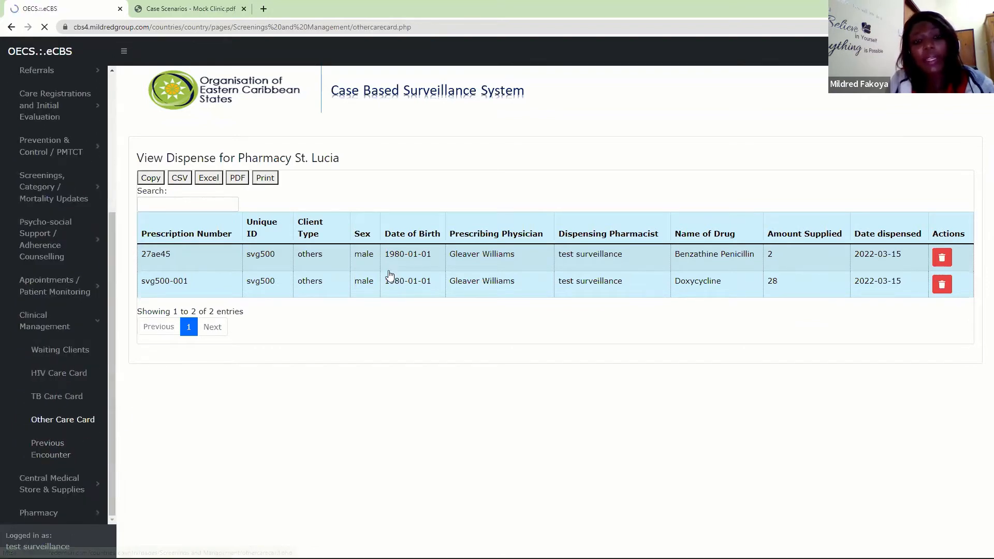
# - Retrieve the client's care card for viral hepatitis and other STDs using the client's unique ID
pyautogui.click(292, 167)
pyautogui.write('••••••')
pyautogui.press('Return')
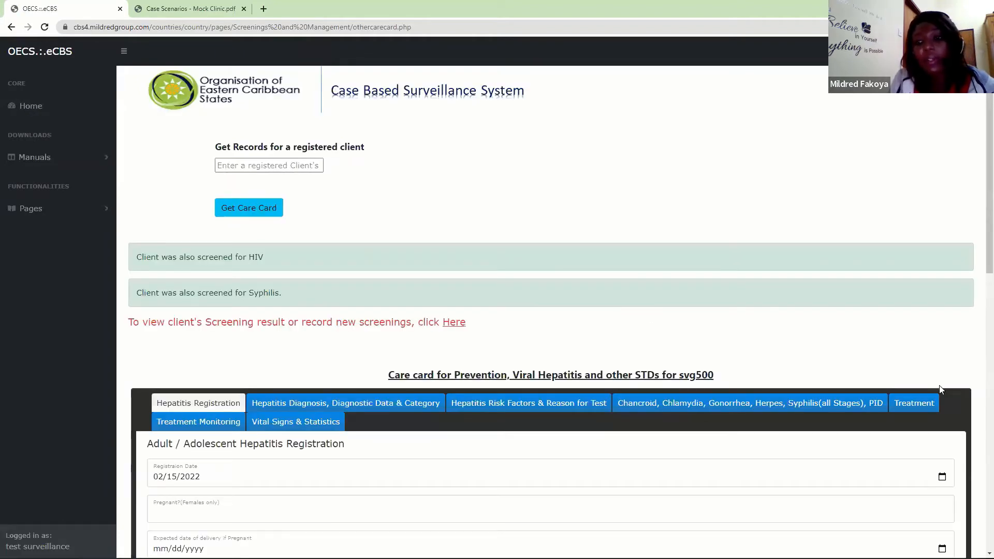
# - Show the care card's Treatment section with the recent Rx history and open the drug choices for a new treatment
pyautogui.click(924, 403)
pyautogui.scroll(-4, 979, 280)
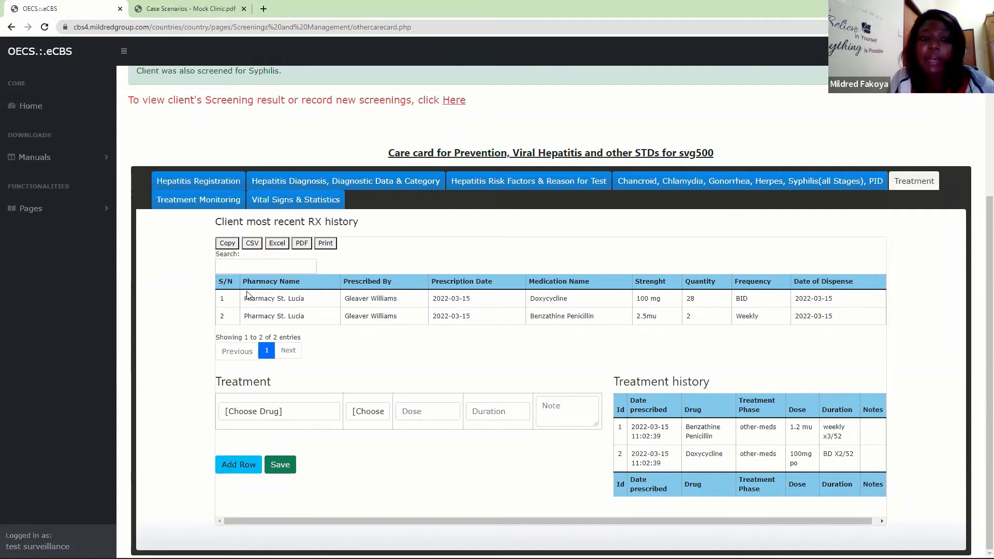
pyautogui.click(278, 411)
pyautogui.click(278, 411)
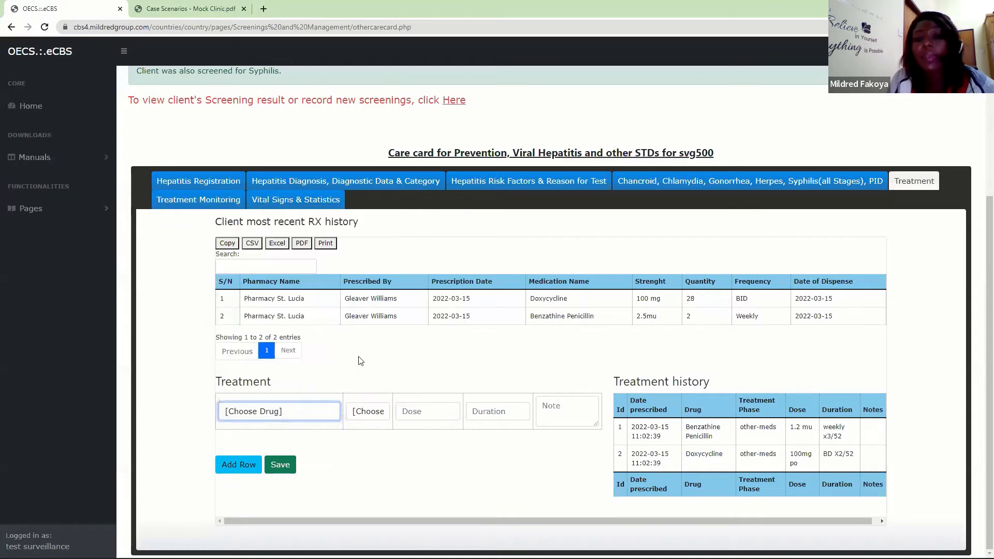
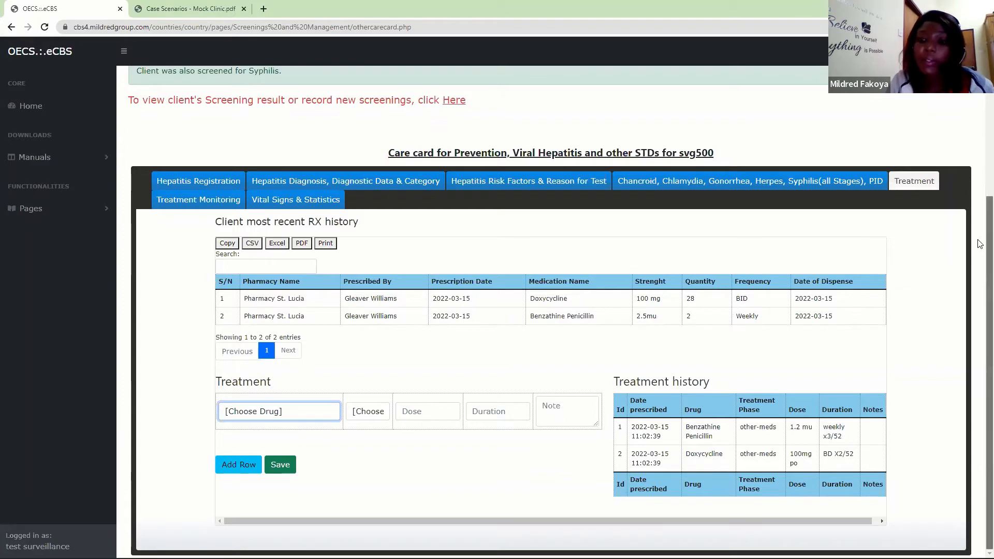
# - Expand the Pharmacy section of the site navigation to show all of its pages
pyautogui.scroll(1, 980, 228)
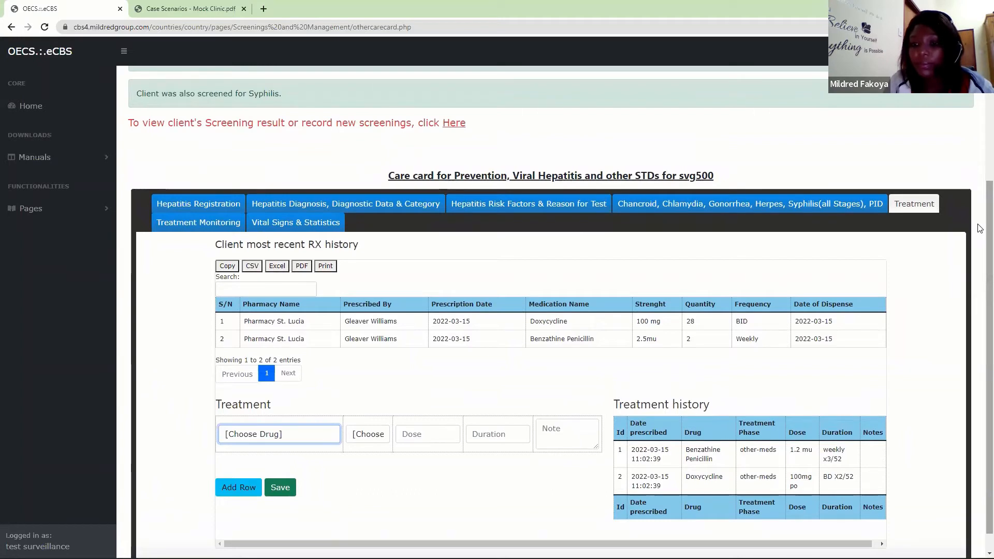
pyautogui.moveTo(980, 545)
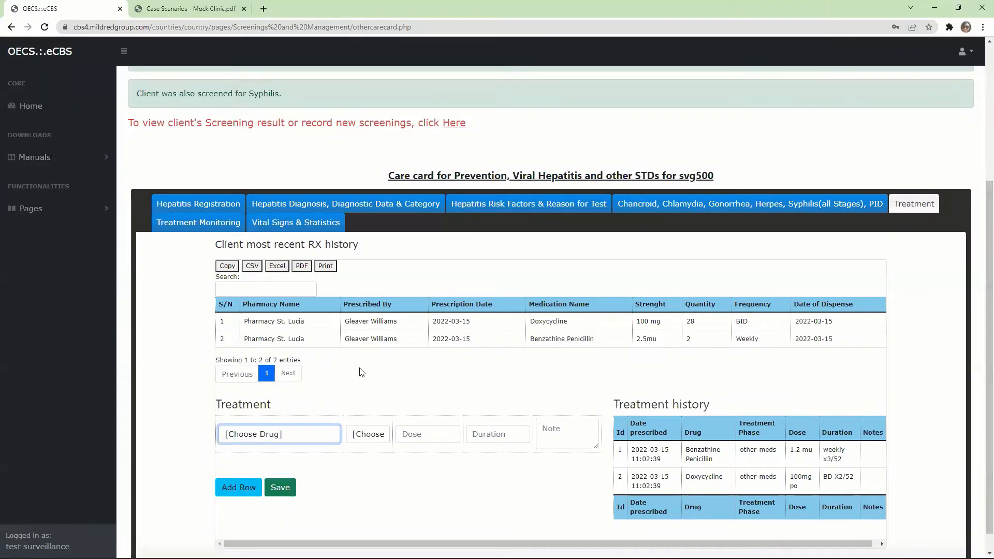
pyautogui.click(52, 208)
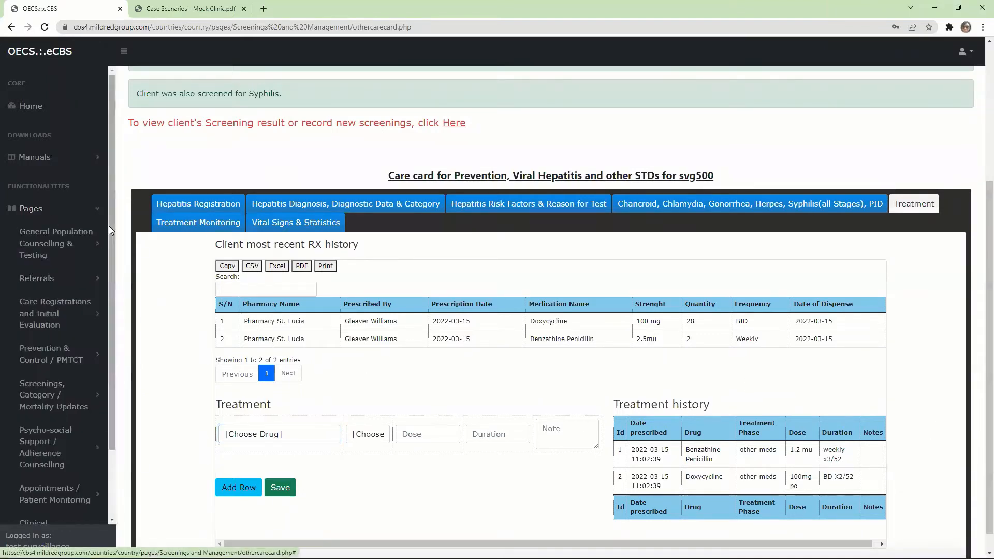
pyautogui.moveTo(109, 225); pyautogui.dragTo(108, 356)
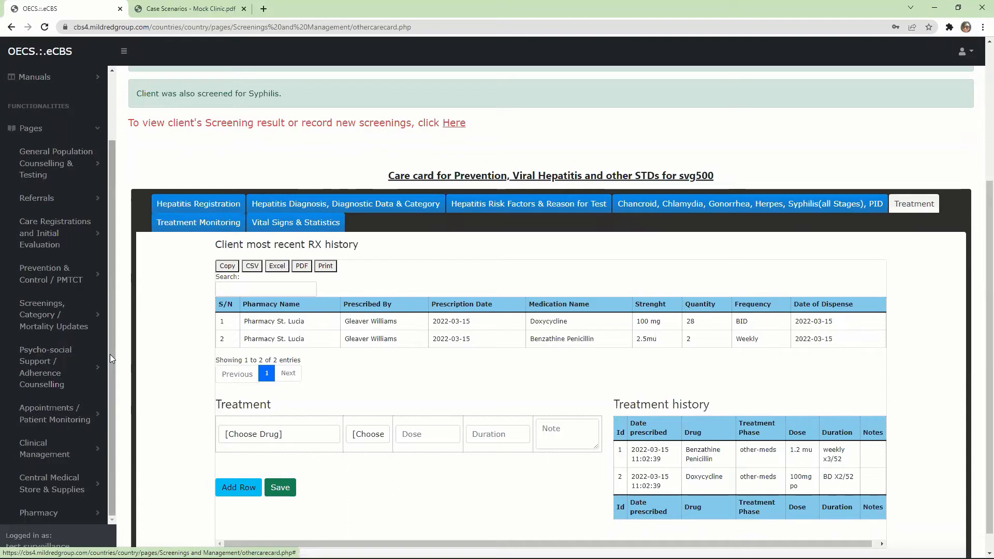
pyautogui.click(62, 506)
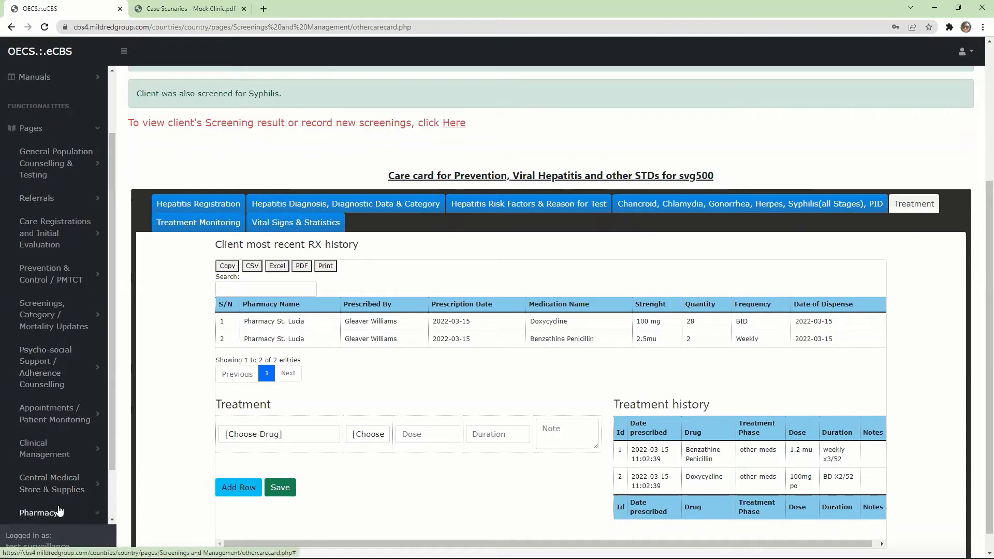
pyautogui.moveTo(111, 313); pyautogui.dragTo(113, 490)
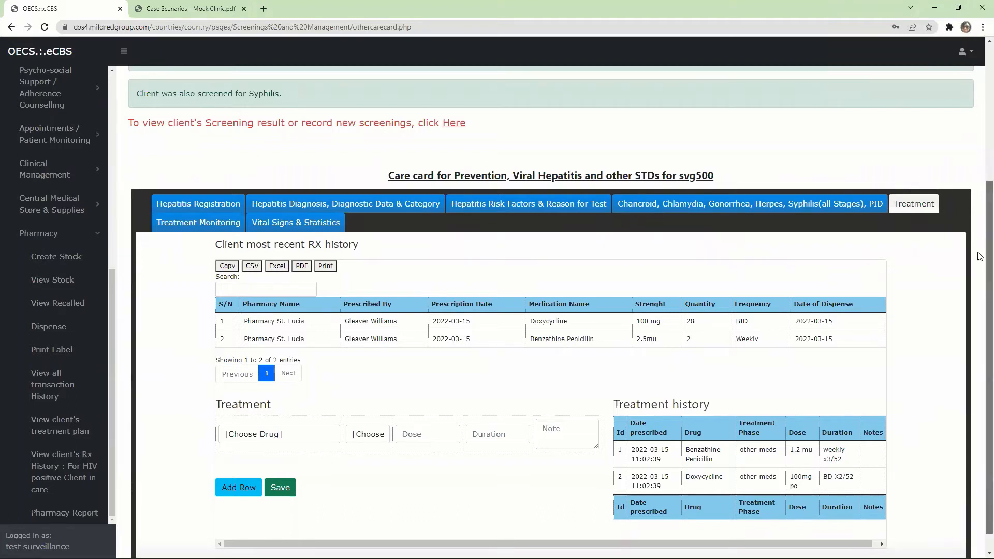
# - Open the care card's Hepatitis Registration section and review the options for pregnancy and how the case was found
pyautogui.scroll(-1, 980, 249)
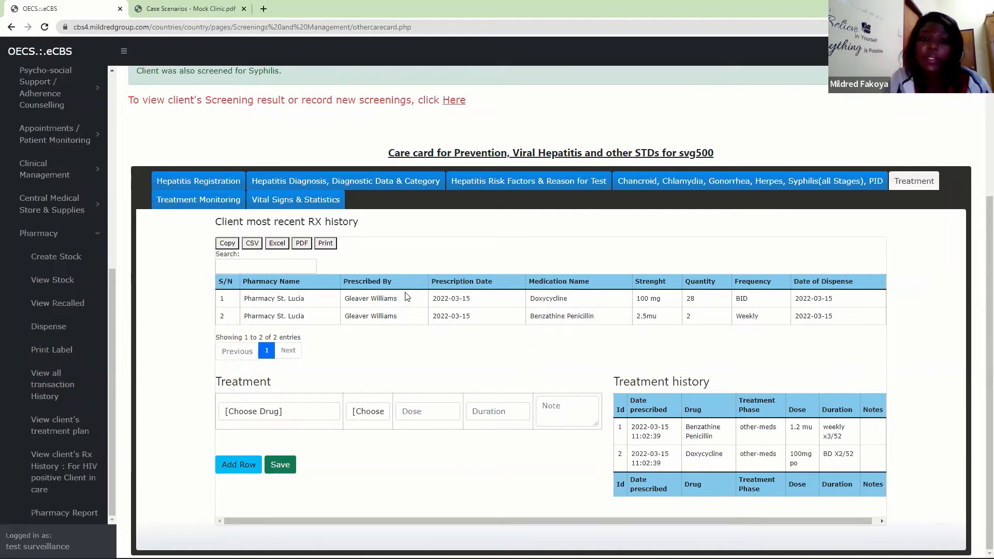
pyautogui.click(181, 185)
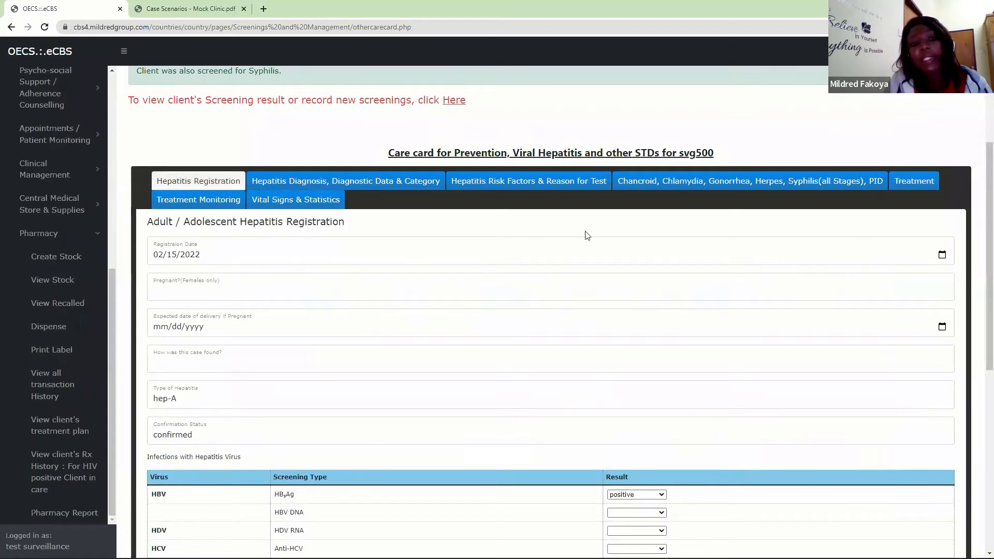
pyautogui.moveTo(980, 200); pyautogui.dragTo(980, 246)
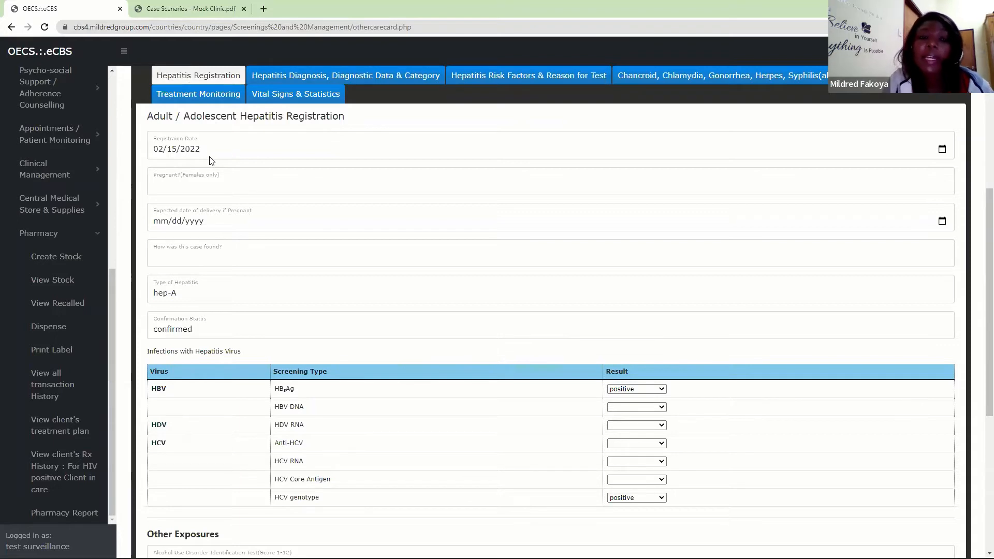
pyautogui.click(192, 194)
pyautogui.click(192, 193)
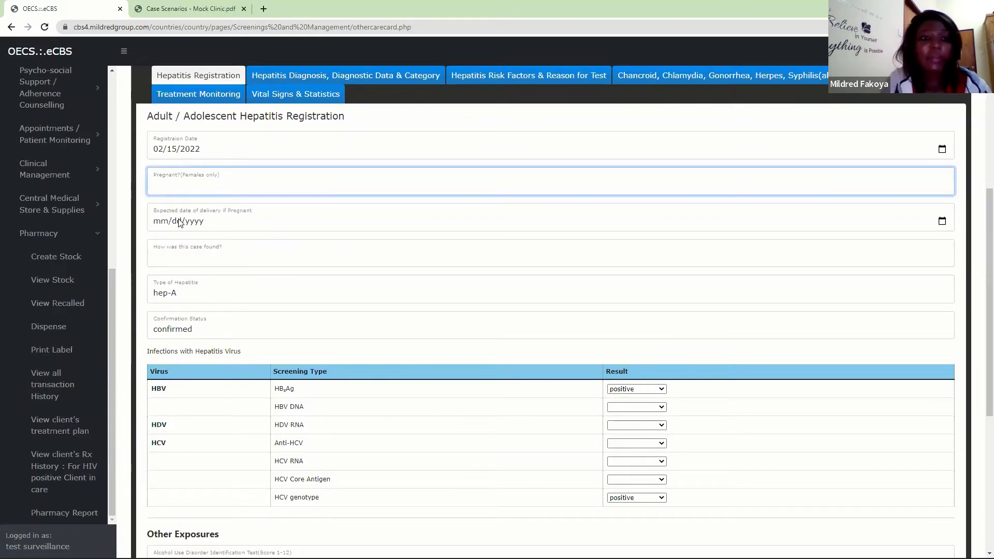
pyautogui.click(177, 261)
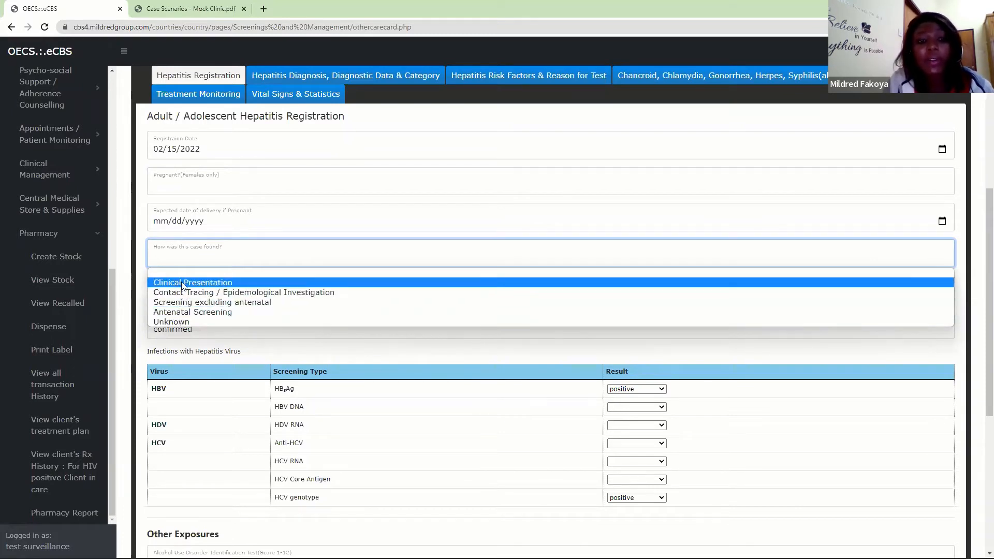
pyautogui.click(215, 244)
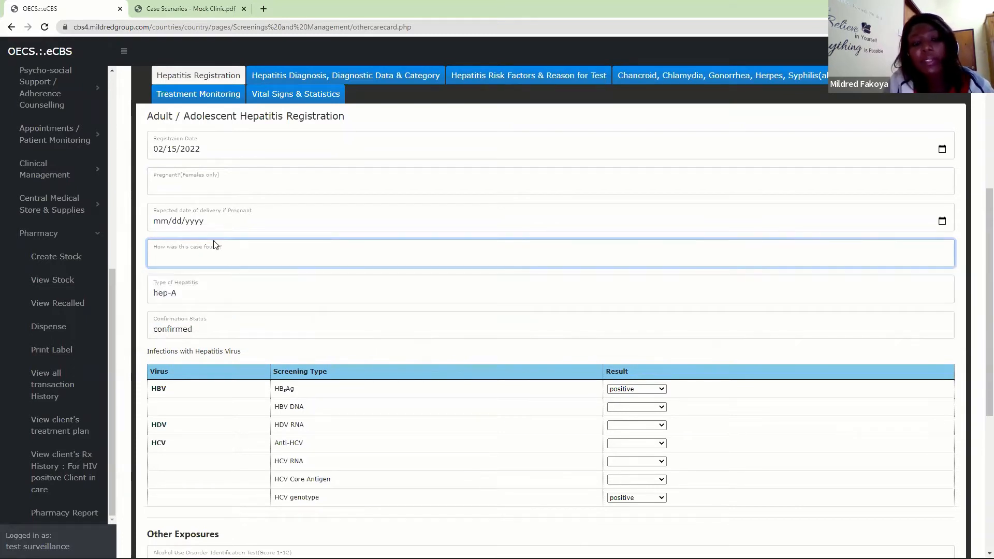
# - Review the available options for Type of Hepatitis and Confirmation Status without changing either selection
pyautogui.click(189, 294)
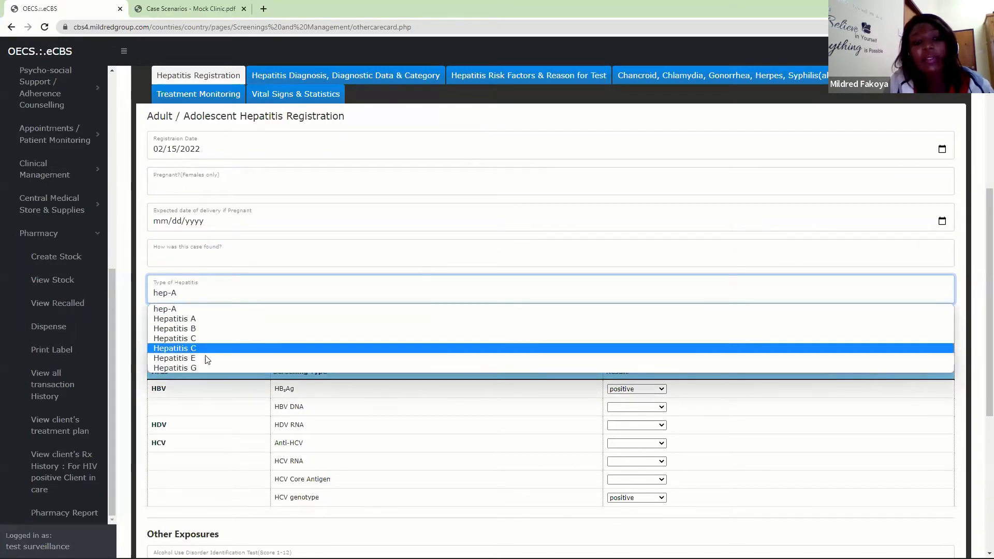
pyautogui.click(194, 282)
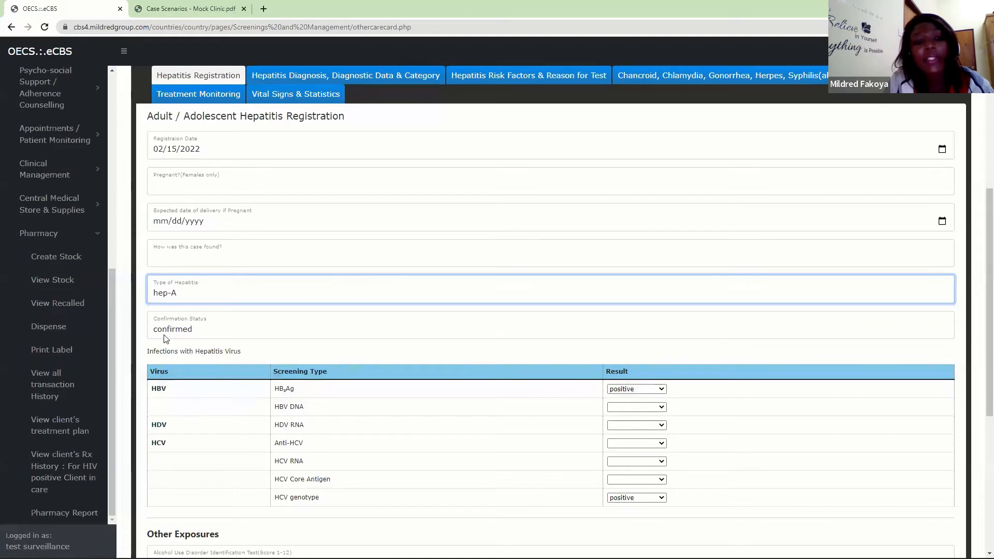
pyautogui.click(210, 329)
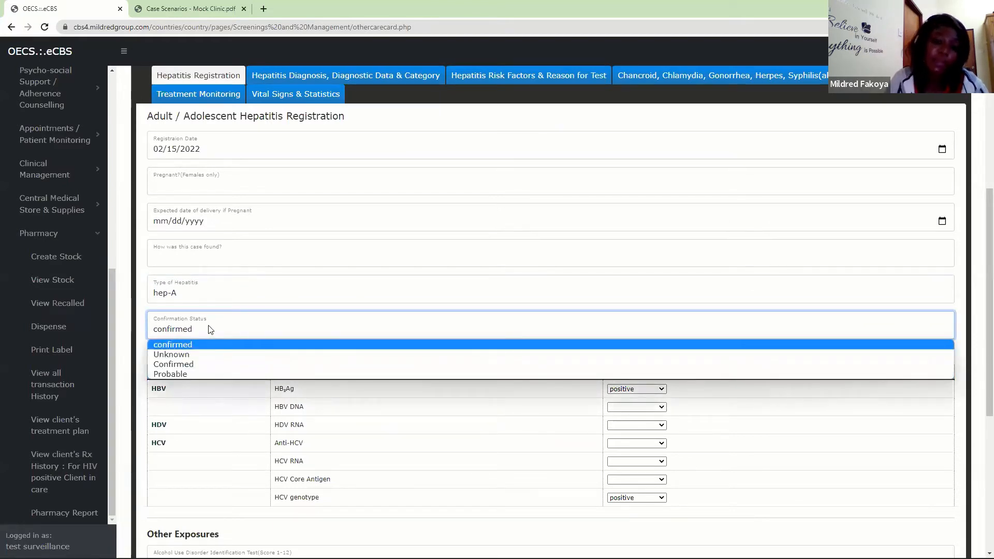
pyautogui.click(176, 342)
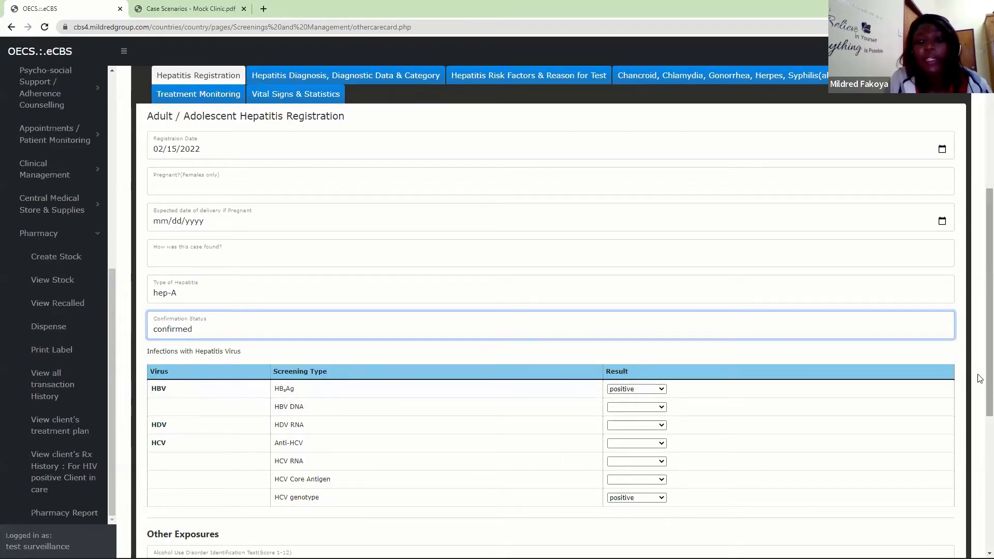
# - Review the hepatitis virus infection results and the Other Exposures fields, including the Diabetes options
pyautogui.scroll(-3, 979, 421)
pyautogui.scroll(-1, 980, 421)
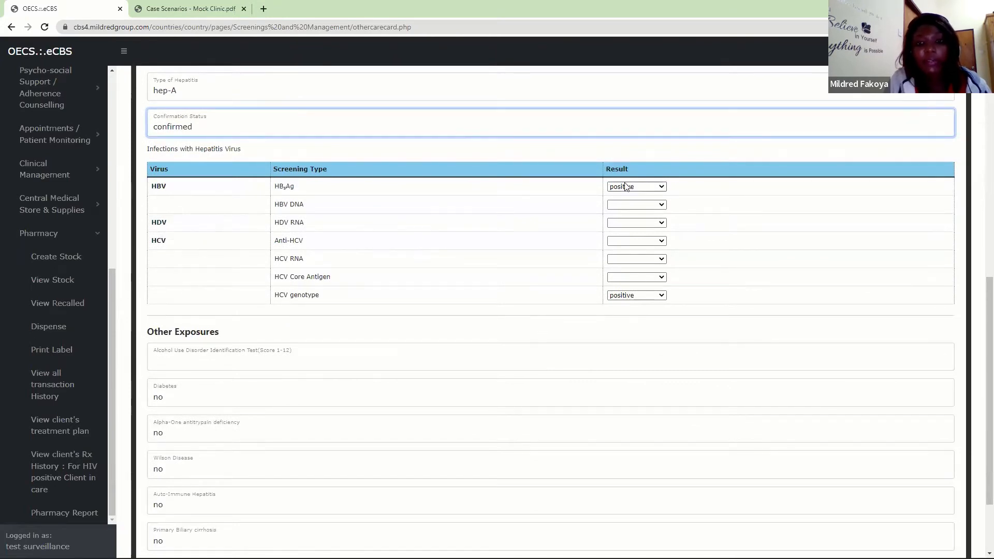
pyautogui.moveTo(980, 328); pyautogui.dragTo(980, 356)
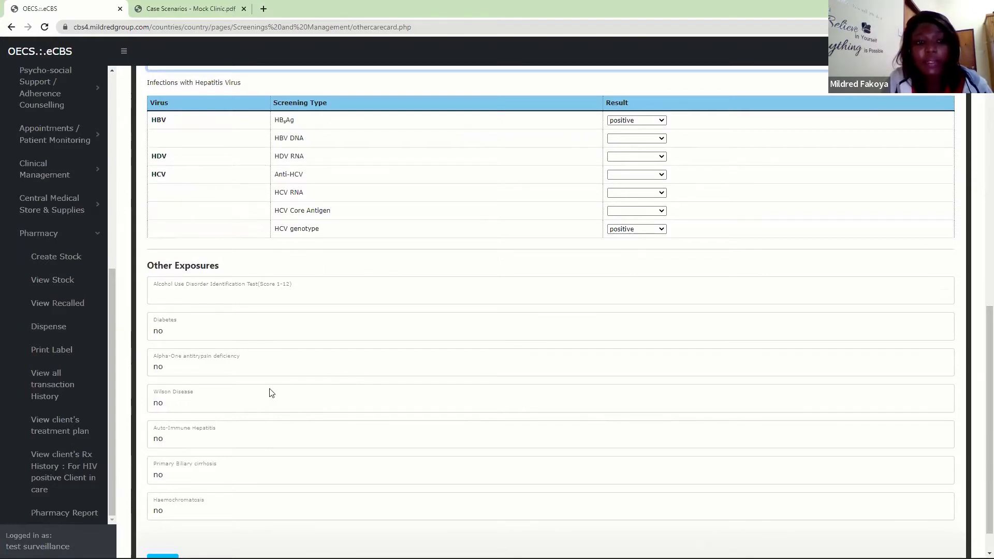
pyautogui.scroll(-1, 980, 380)
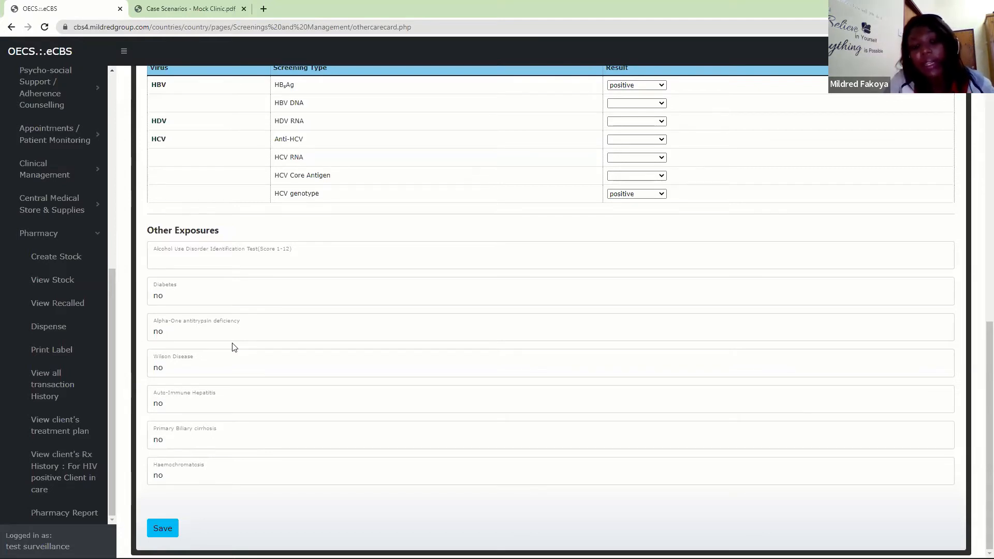
pyautogui.click(172, 298)
pyautogui.click(173, 301)
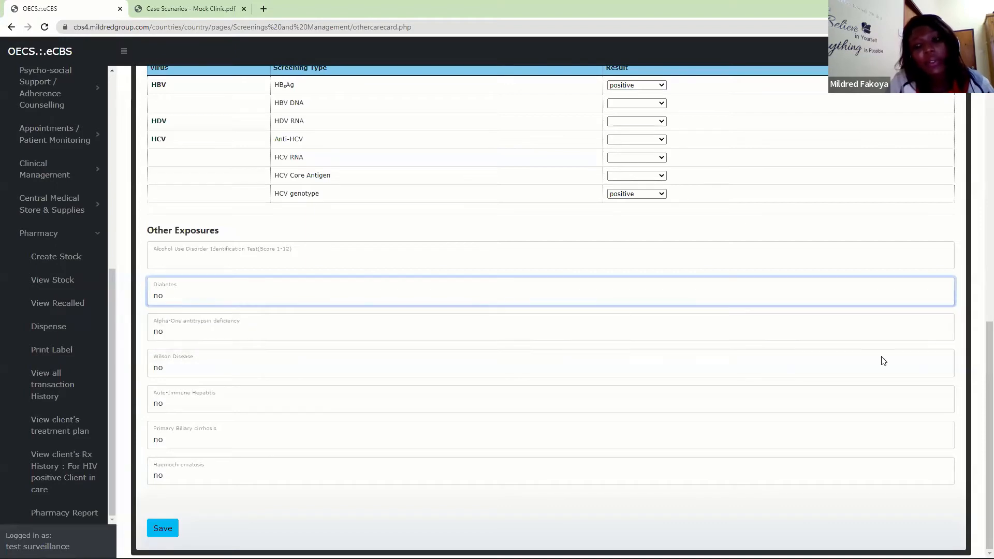
# - Open the Hepatitis Diagnosis, Diagnostic Data & Category section and review the laboratory case category and Type of Case options
pyautogui.moveTo(984, 404); pyautogui.dragTo(978, 212)
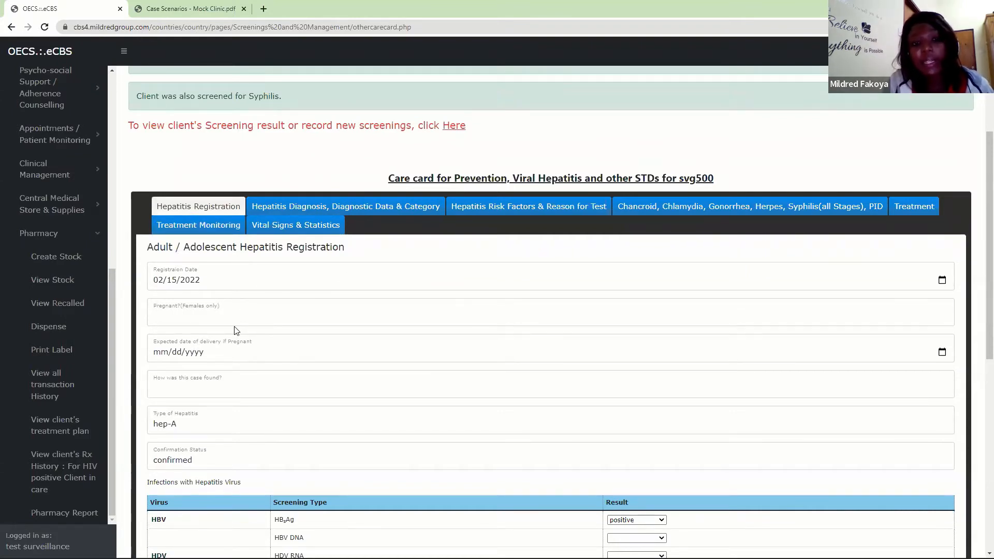
pyautogui.click(381, 209)
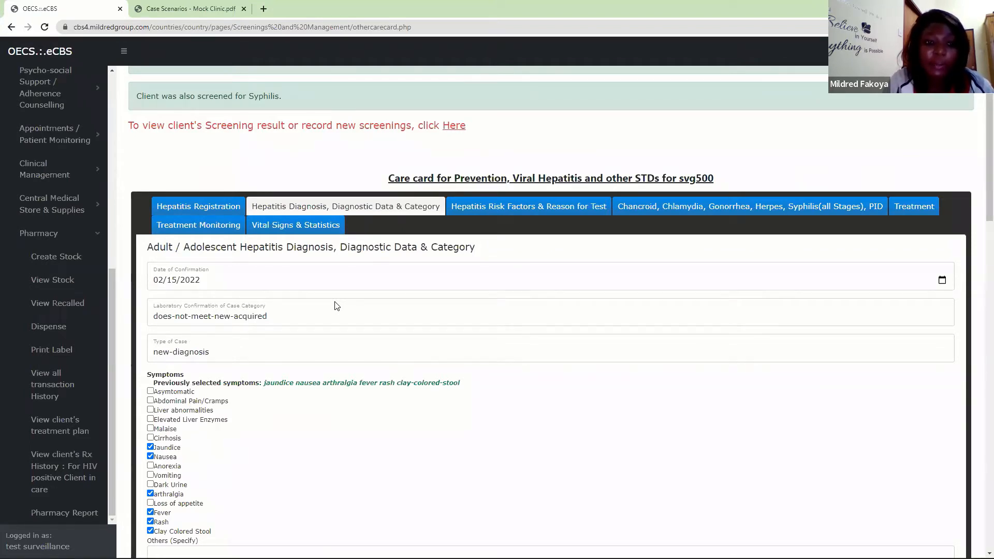
pyautogui.click(260, 321)
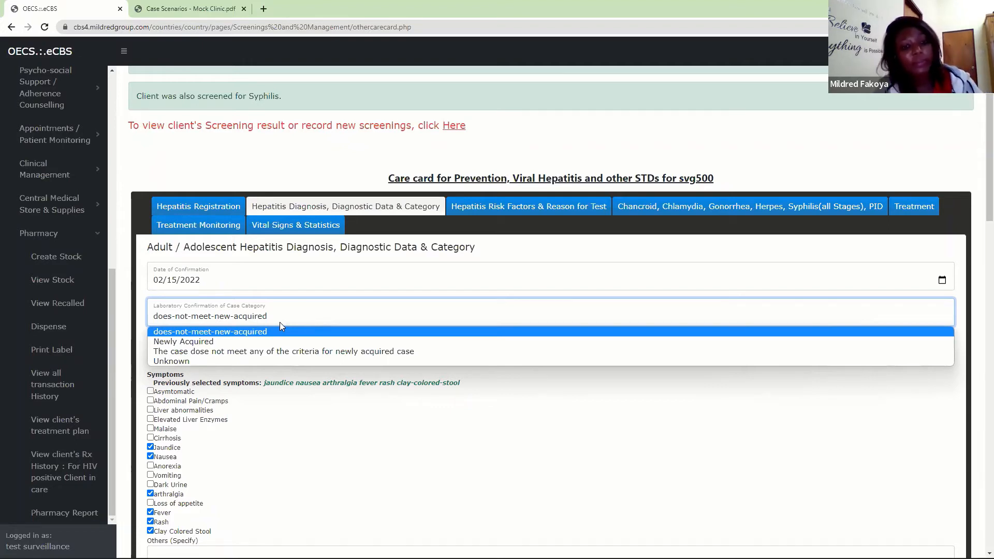
pyautogui.click(280, 323)
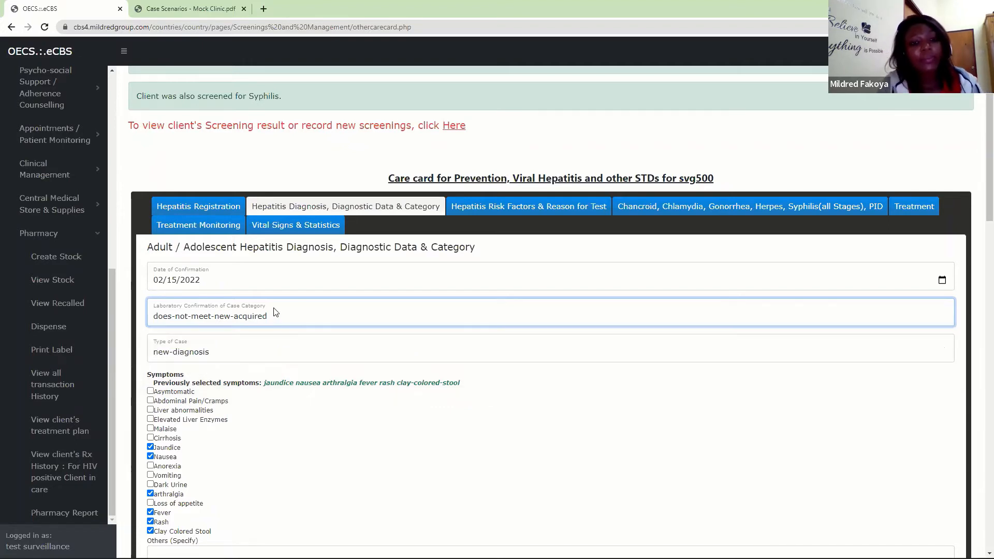
pyautogui.click(241, 352)
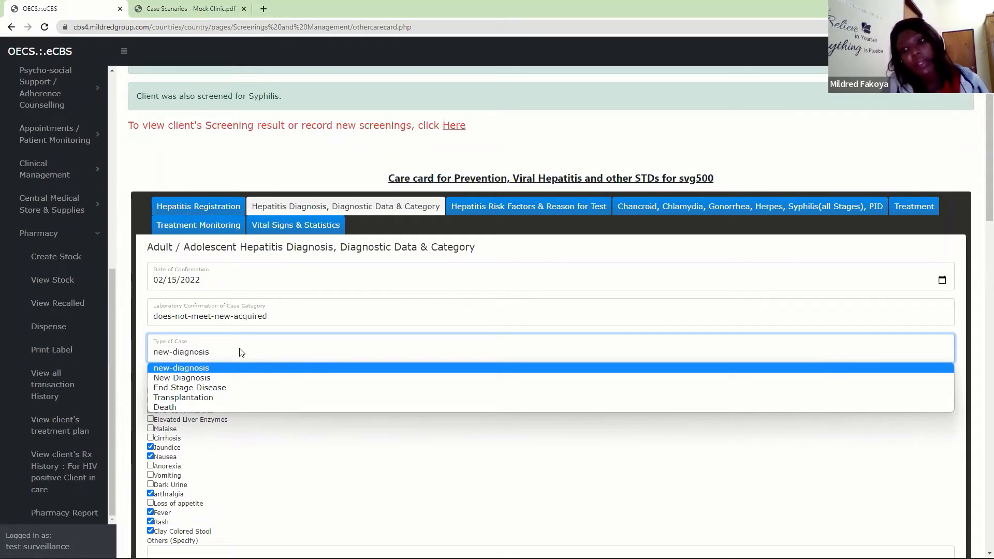
pyautogui.click(241, 353)
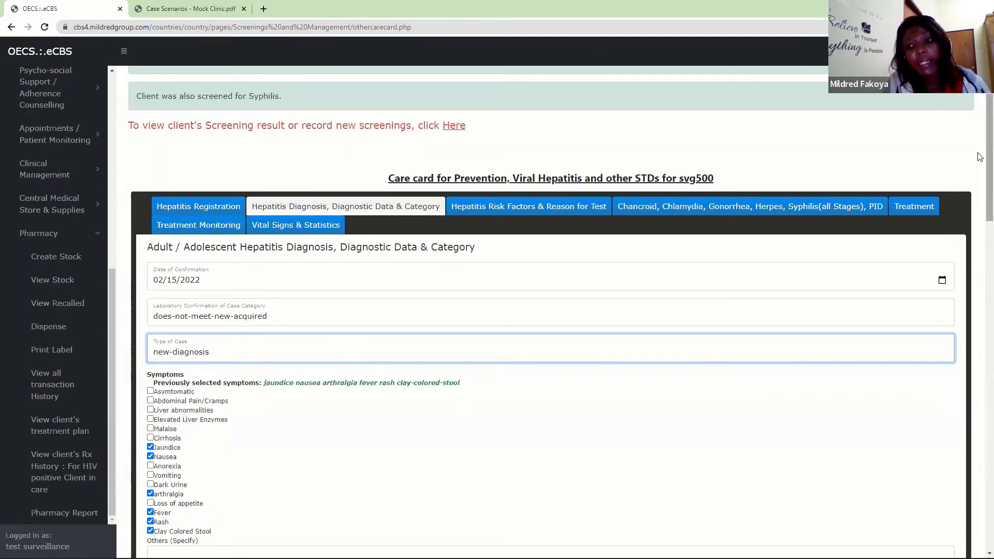
# - Review the recorded symptoms, the other symptoms specified, and the clinical diagnosis in the hepatitis diagnosis form
pyautogui.scroll(-4, 979, 207)
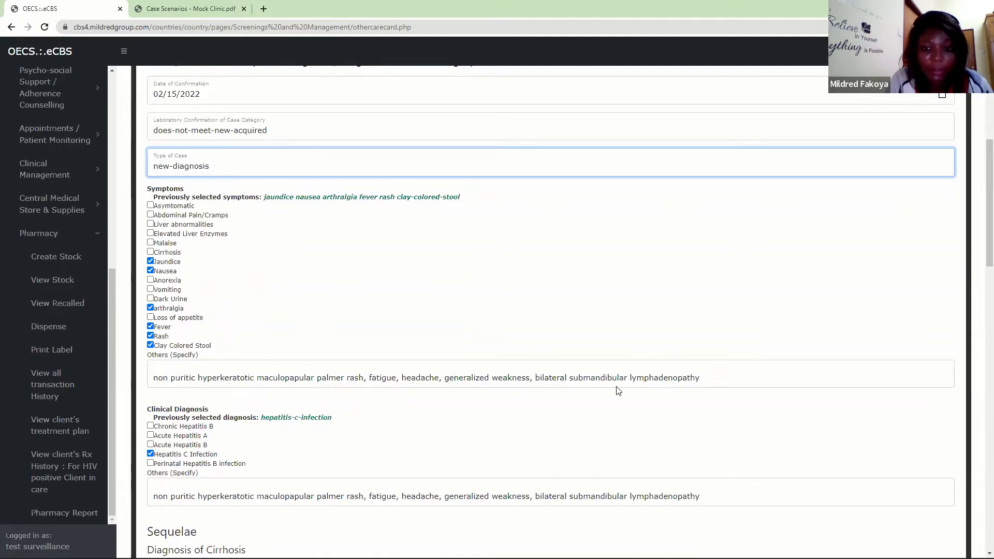
pyautogui.click(432, 383)
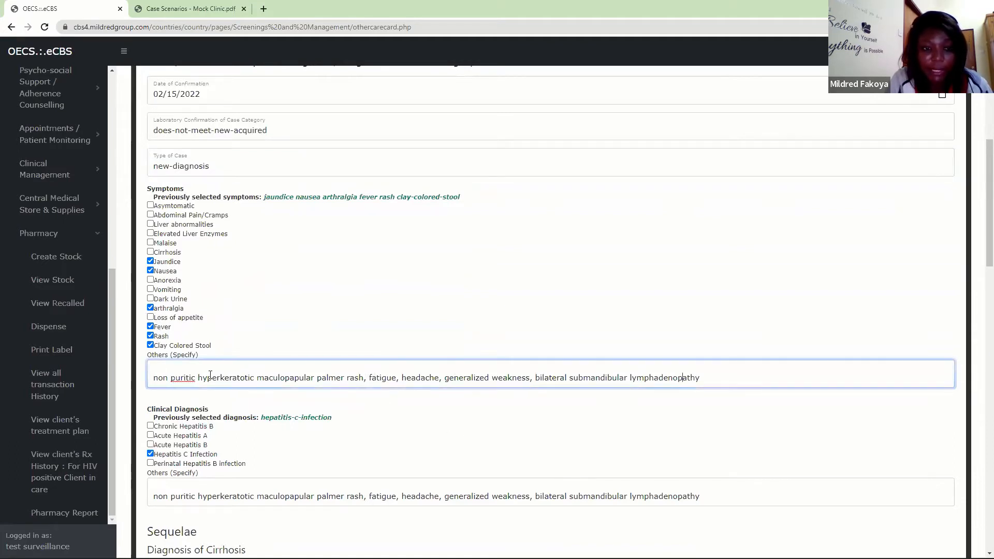
pyautogui.moveTo(988, 223); pyautogui.dragTo(989, 301)
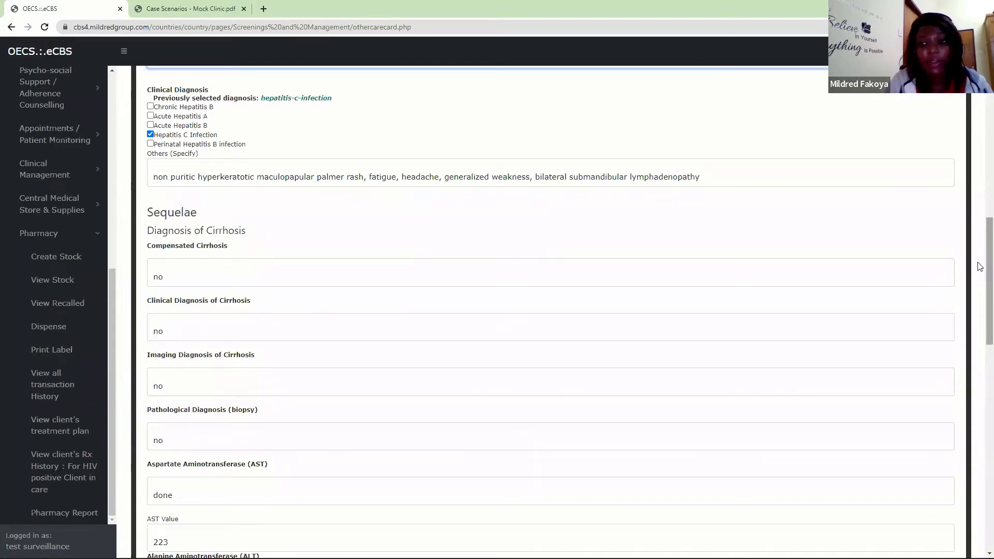
# - Review the Sequelae section's options for Compensated Cirrhosis and Clinical Diagnosis of Cirrhosis
pyautogui.scroll(-2, 980, 267)
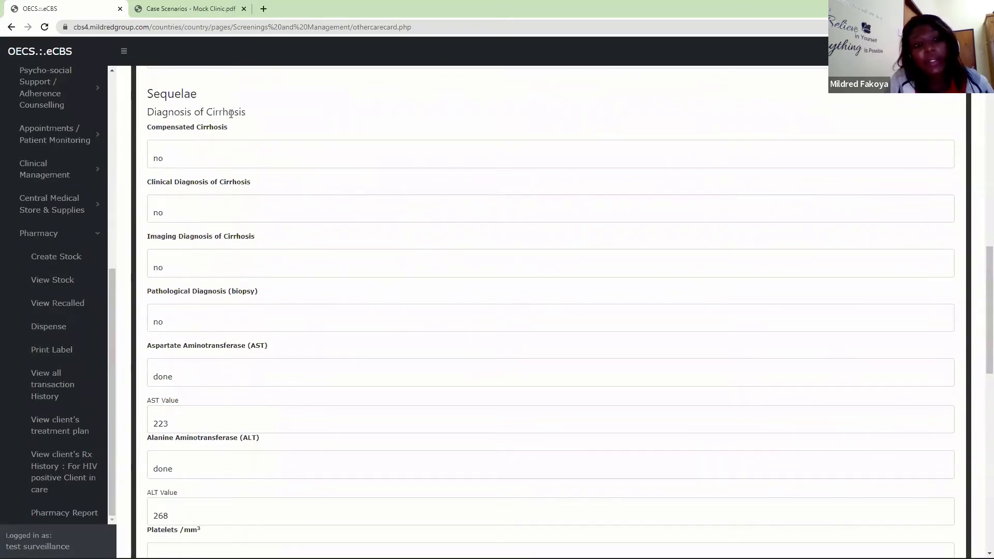
pyautogui.click(166, 148)
pyautogui.click(166, 148)
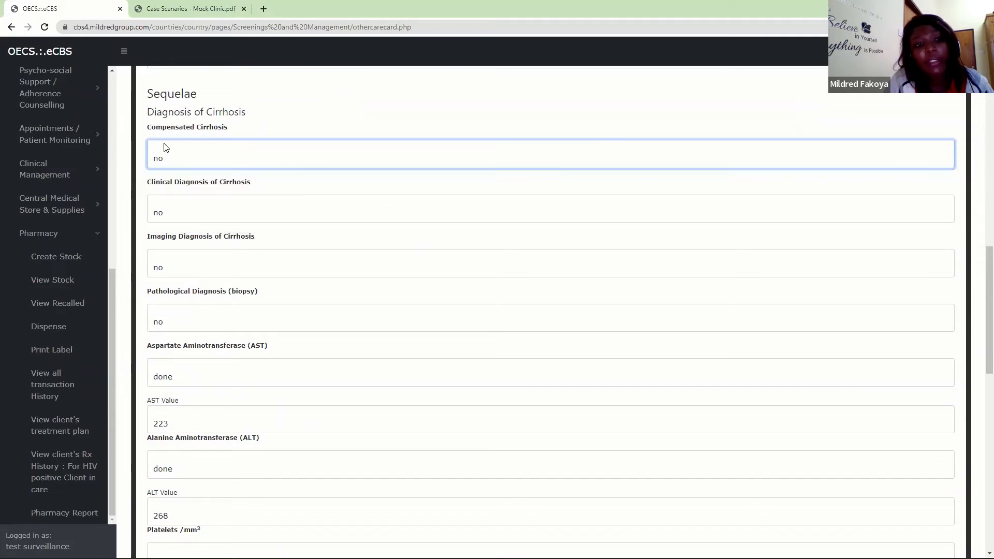
pyautogui.click(191, 213)
pyautogui.click(191, 213)
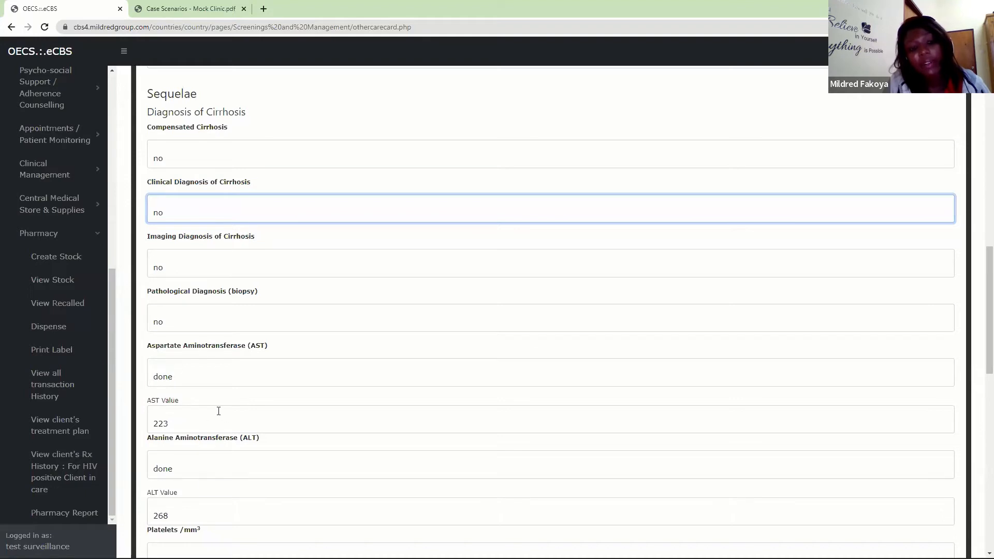
# - Review the cirrhosis test results, including the options for Encephalopathy and Staging of Cirrhosis (child-pugh)
pyautogui.moveTo(983, 356); pyautogui.dragTo(981, 436)
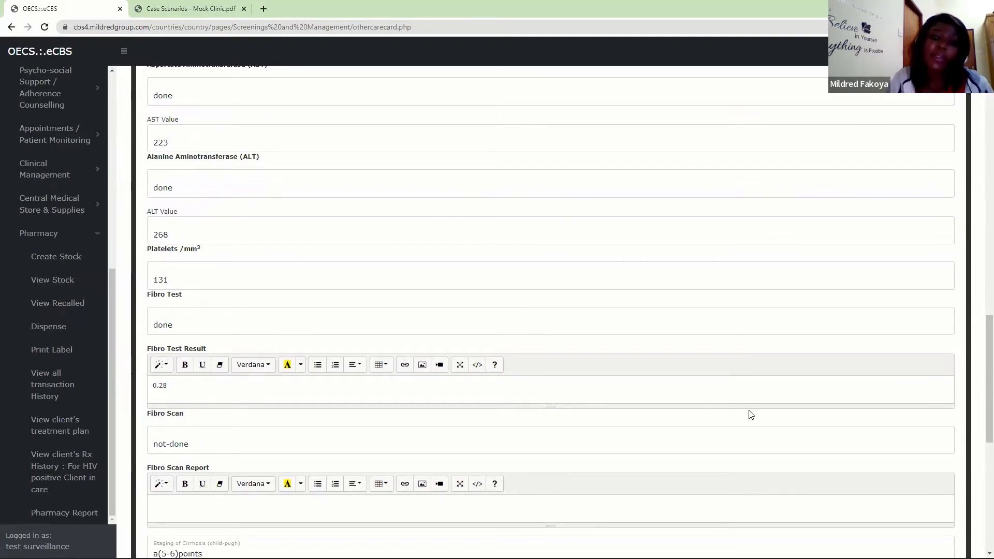
pyautogui.moveTo(980, 357); pyautogui.dragTo(980, 448)
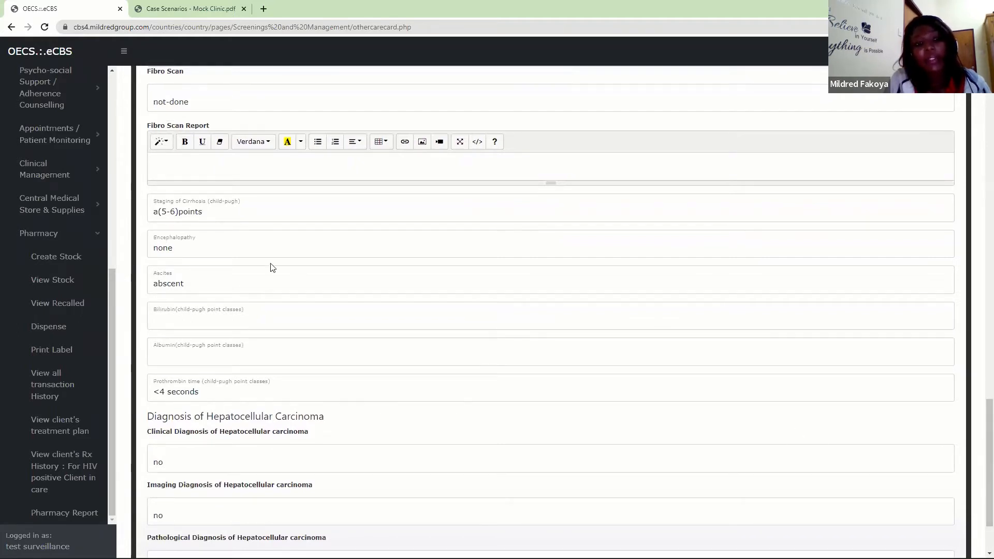
pyautogui.click(191, 247)
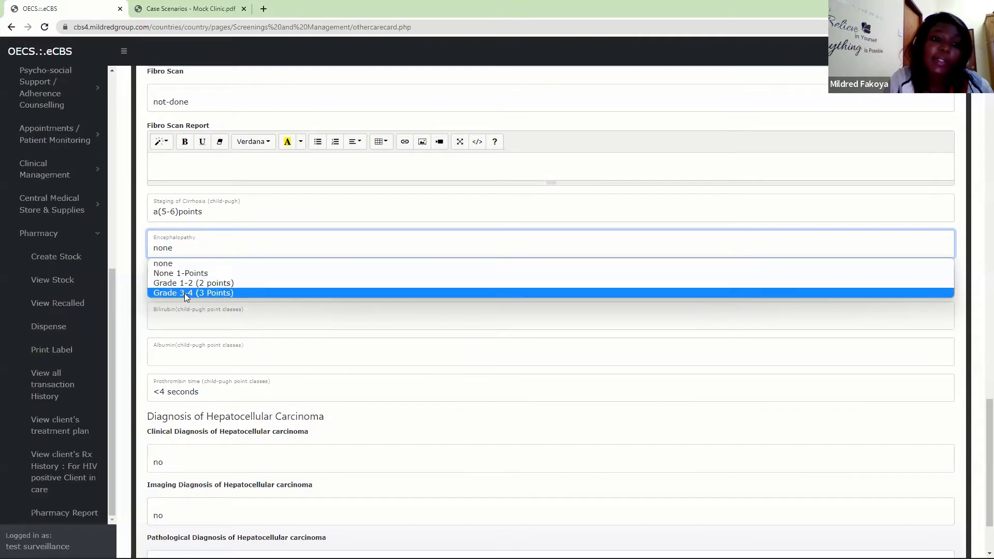
pyautogui.click(201, 247)
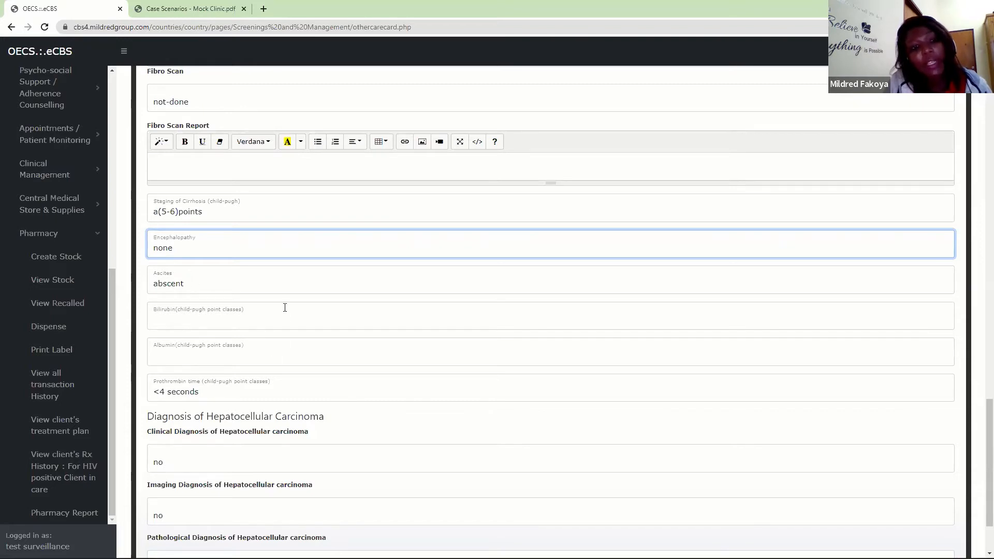
pyautogui.click(194, 215)
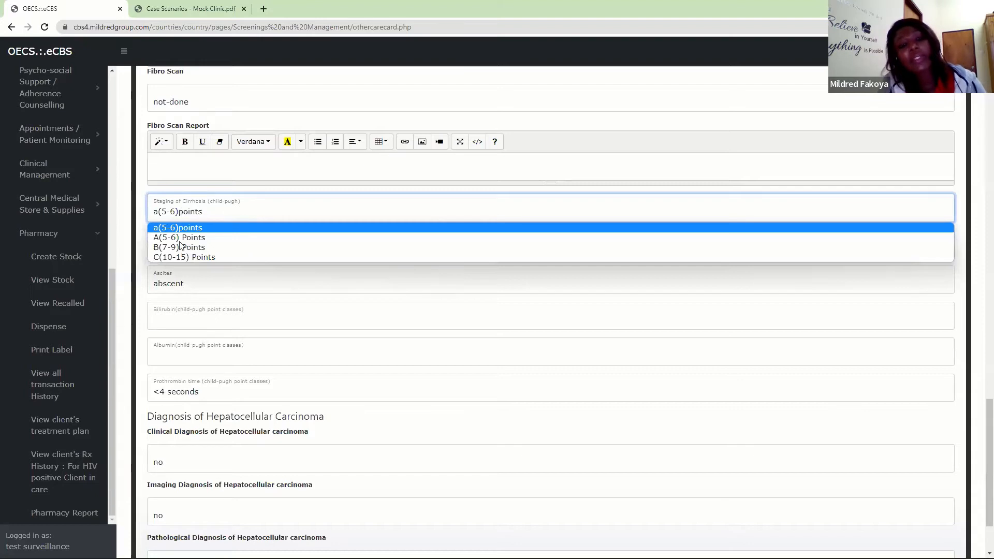
pyautogui.click(197, 214)
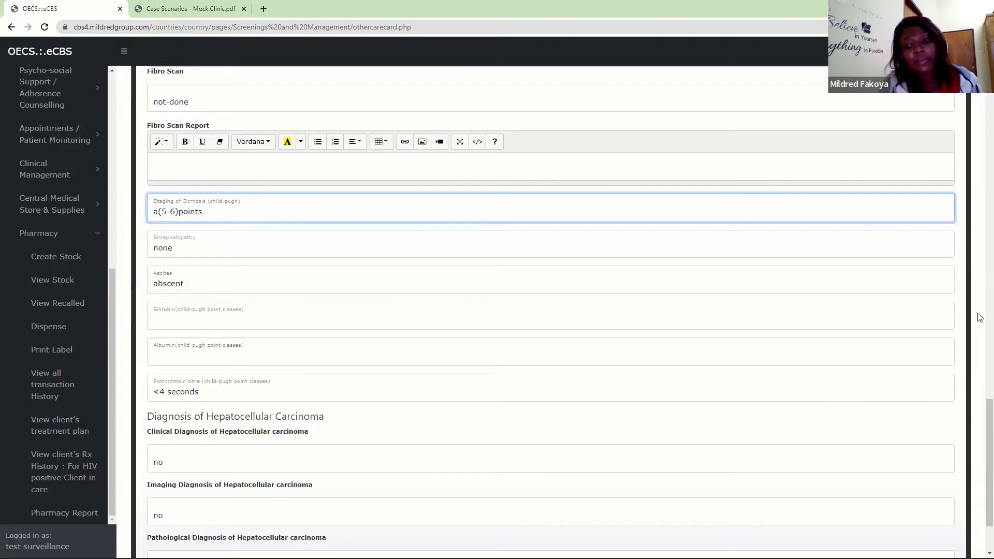
# - Review the Diagnosis of Hepatocellular Carcinoma fields and the options for its clinical diagnosis
pyautogui.scroll(-2, 978, 414)
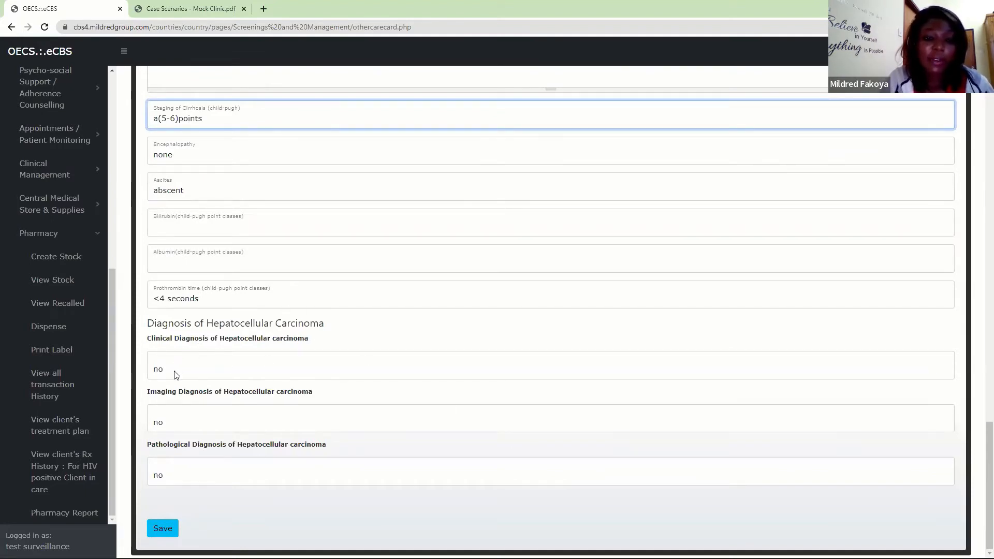
pyautogui.click(187, 370)
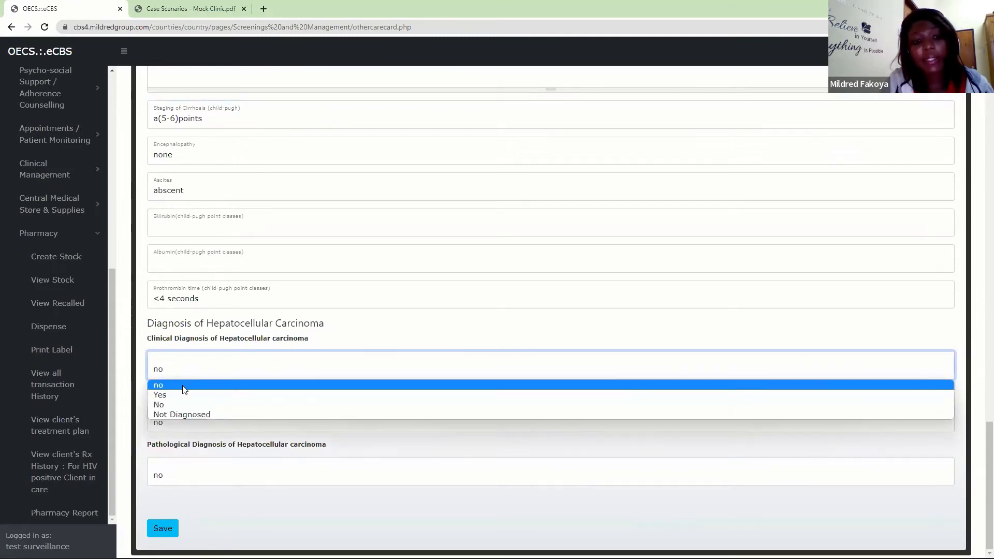
pyautogui.click(210, 368)
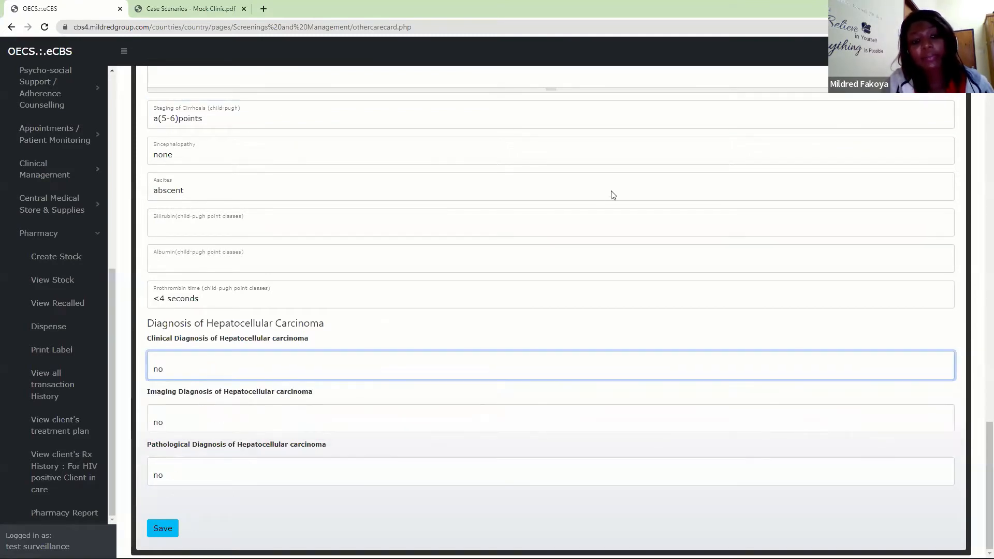
# - Open the Hepatitis Risk Factors & Reason for Test section and review the risk factors and reasons for testing
pyautogui.moveTo(979, 448); pyautogui.dragTo(955, 154)
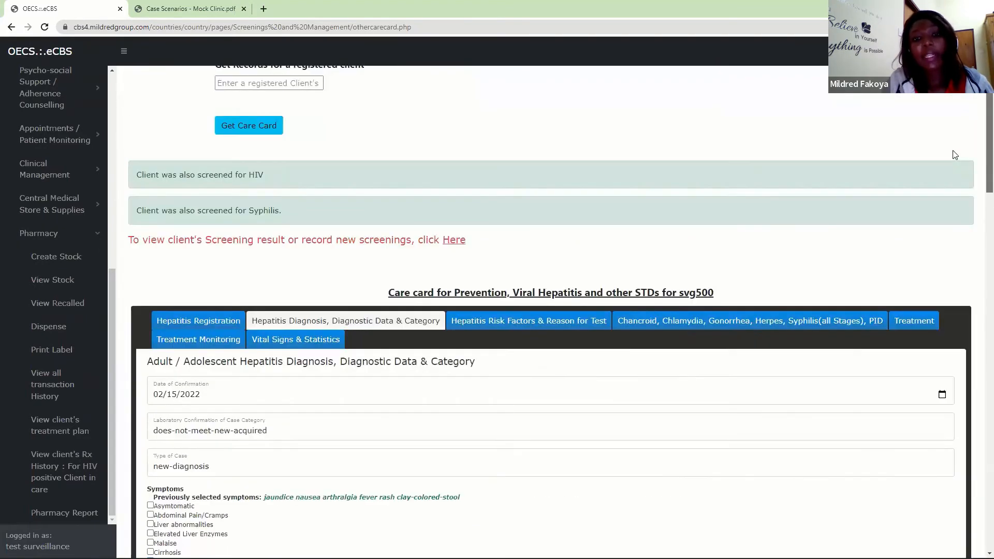
pyautogui.scroll(-2, 955, 155)
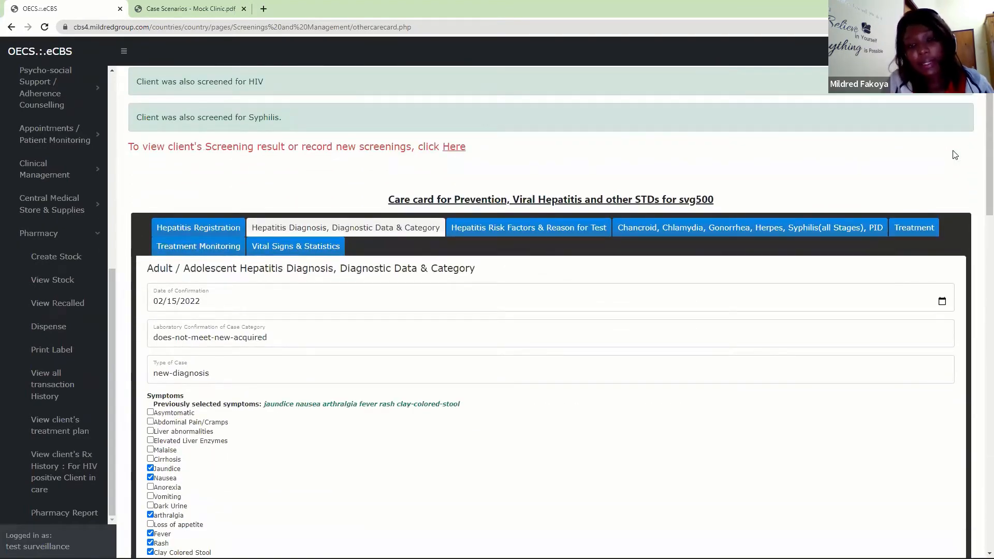
pyautogui.click(495, 234)
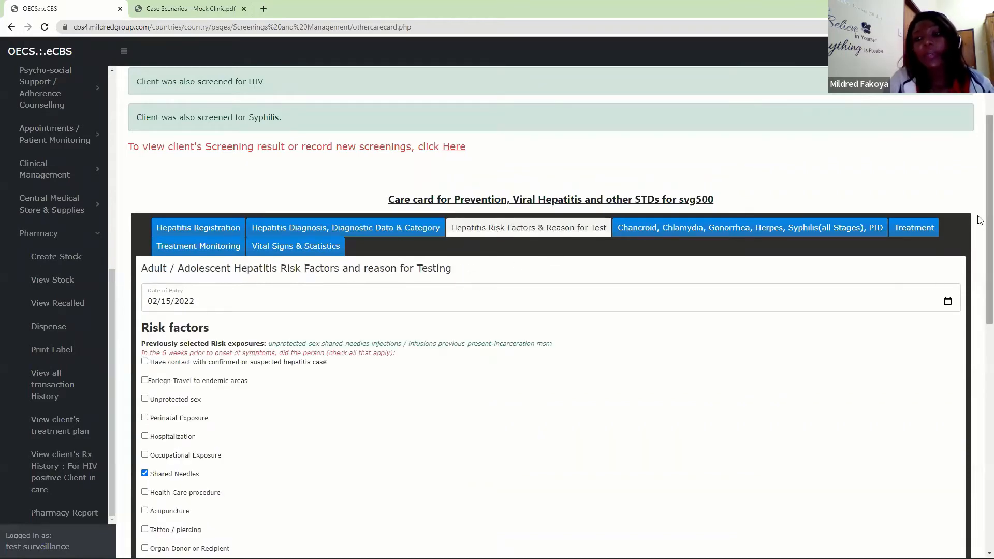
pyautogui.scroll(-3, 979, 220)
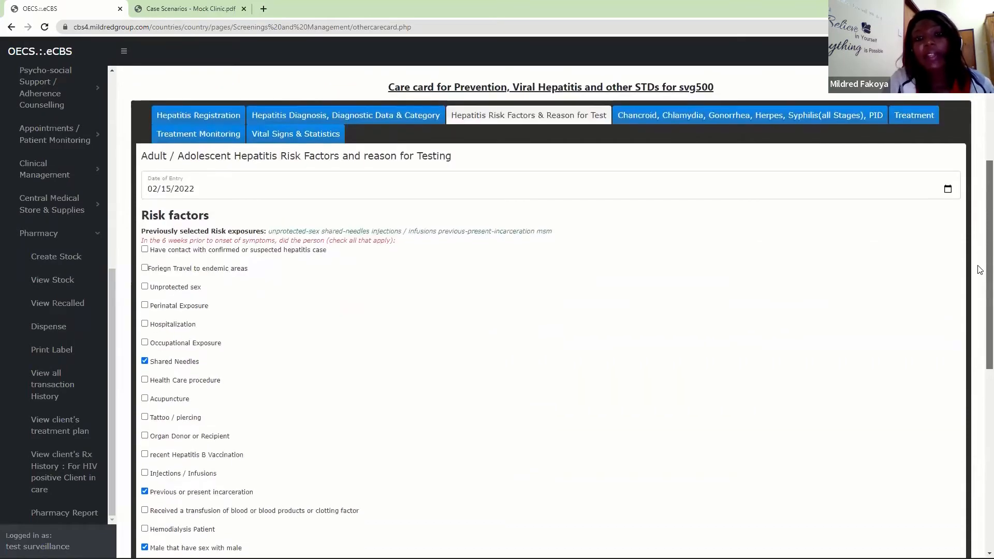
pyautogui.scroll(-1, 979, 296)
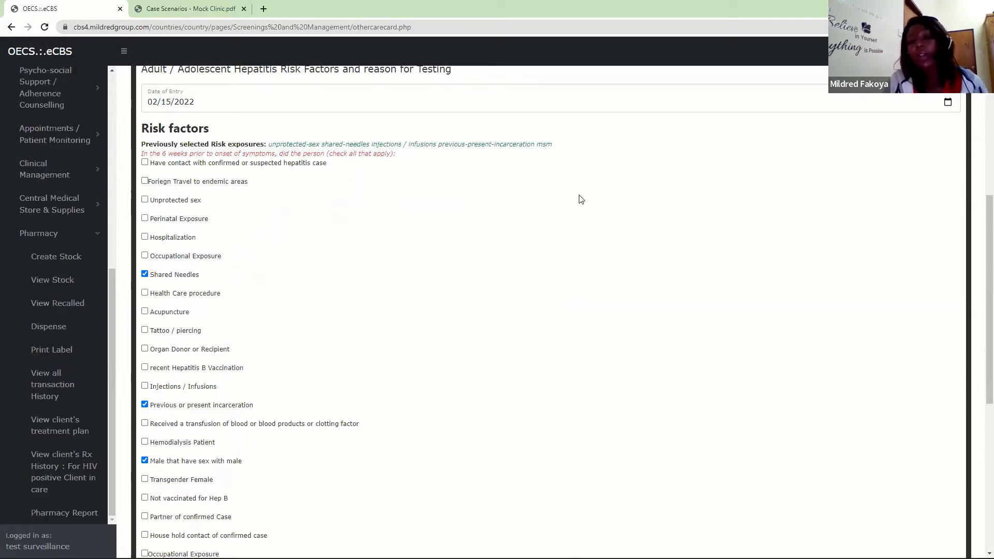
pyautogui.moveTo(980, 238); pyautogui.dragTo(980, 444)
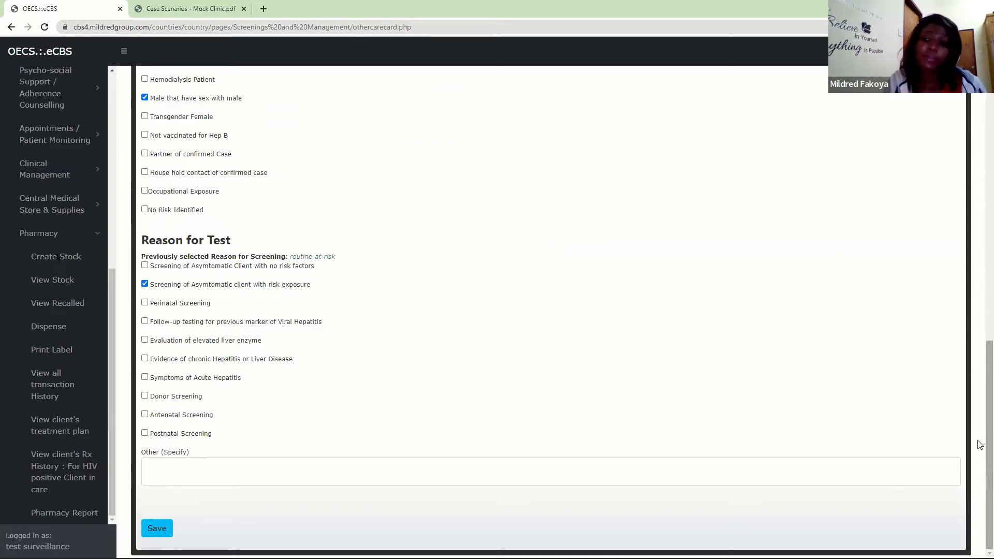
# - Revisit the Hepatitis Diagnosis section, then return to Hepatitis Risk Factors & Reason for Test and recheck its entries
pyautogui.moveTo(980, 444); pyautogui.dragTo(980, 214)
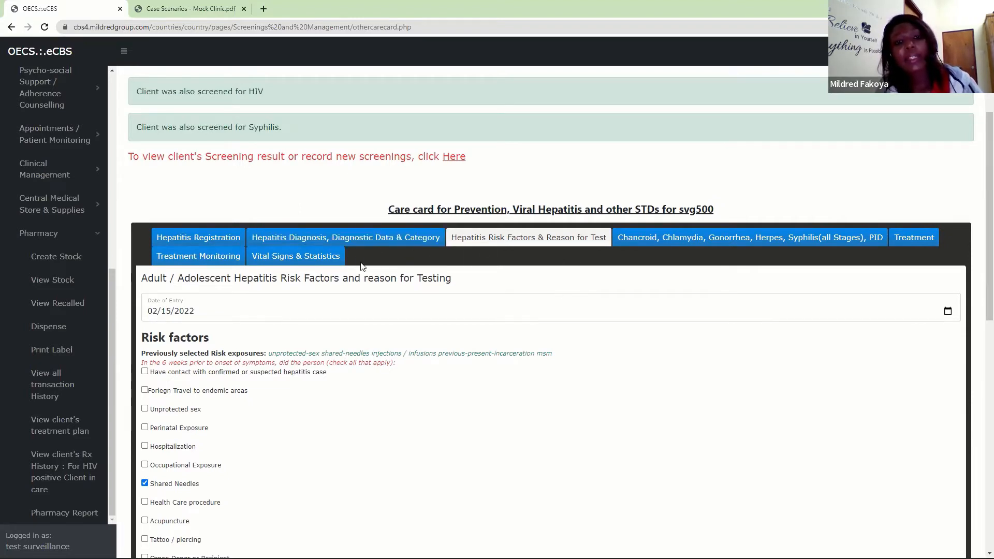
pyautogui.click(362, 248)
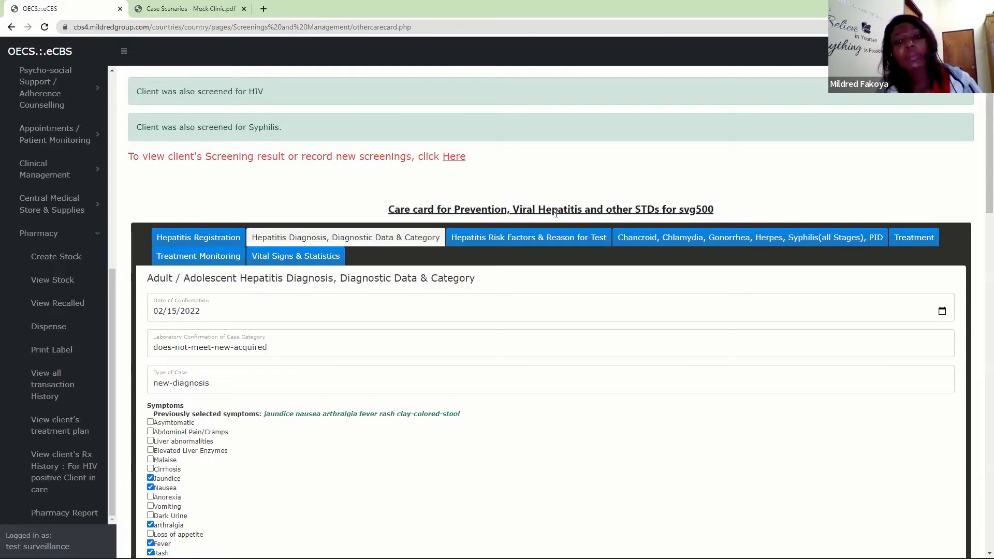
pyautogui.click(552, 236)
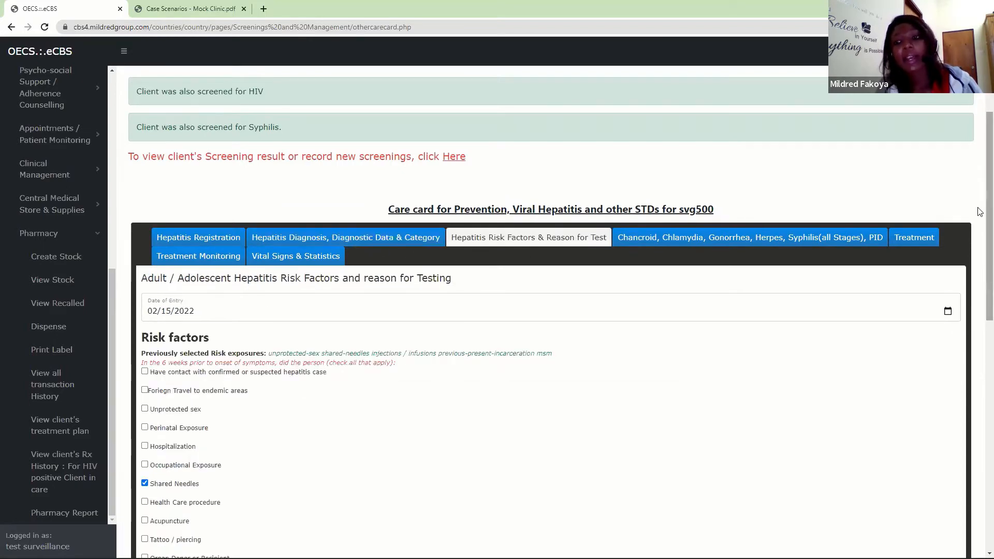
pyautogui.scroll(-10, 965, 518)
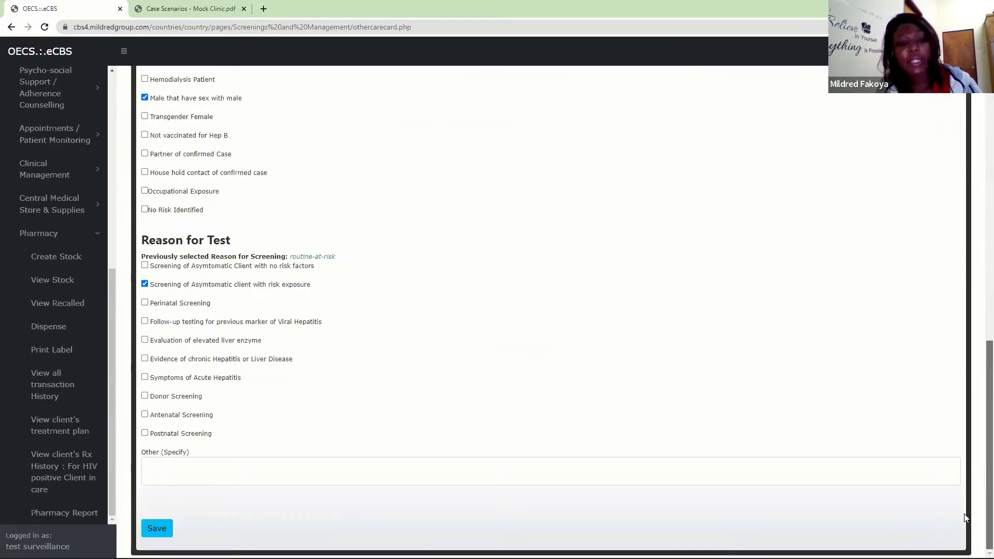
pyautogui.scroll(6, 973, 378)
pyautogui.scroll(4, 960, 305)
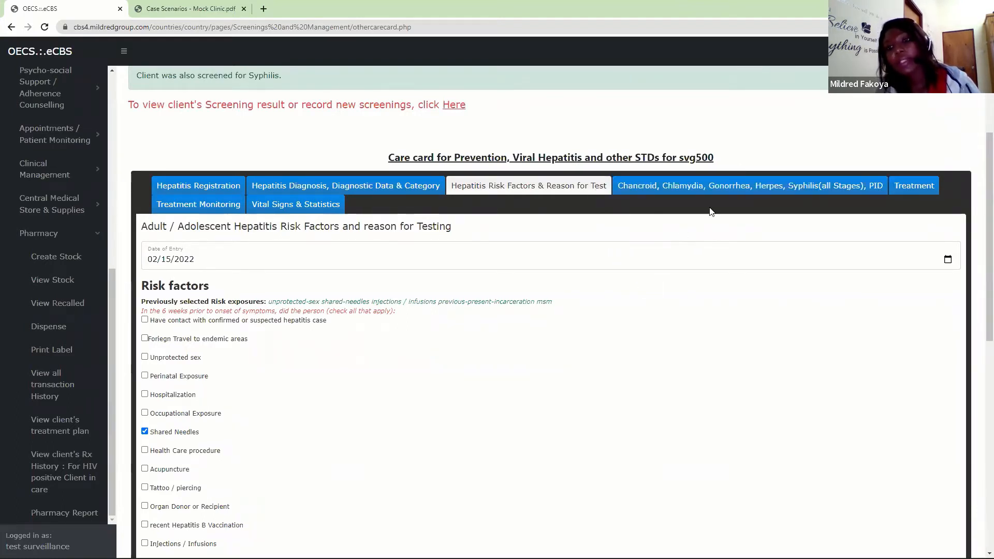
# - Open the Chancroid, Chlamydia, Gonorrhea, Herpes, Syphilis, PID section and review the STD classifications, stages and other symptoms field
pyautogui.click(740, 192)
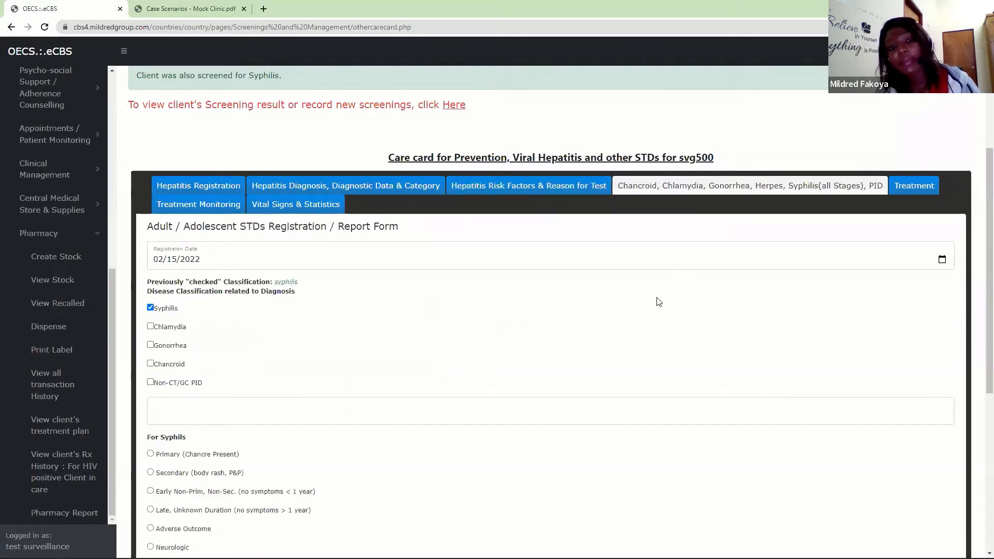
pyautogui.scroll(-2, 980, 290)
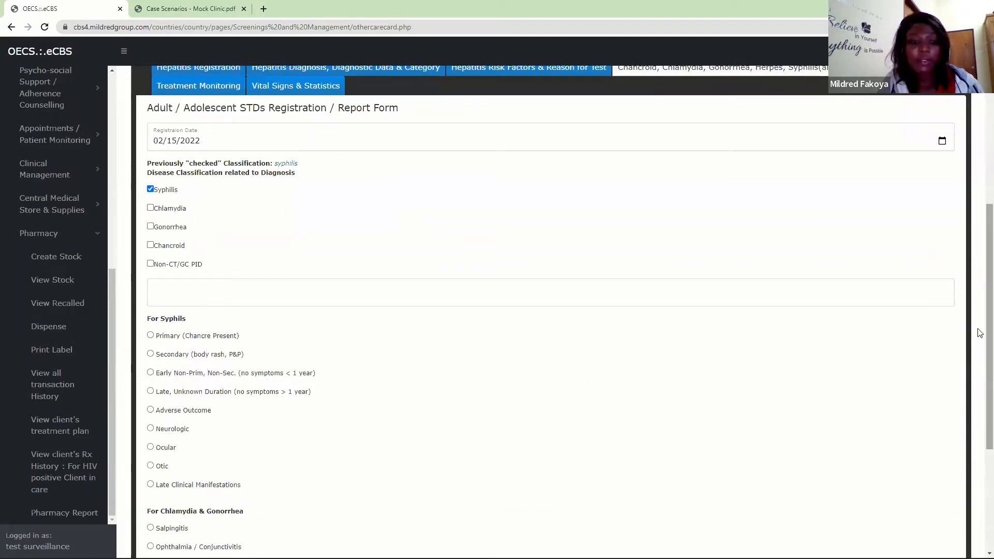
pyautogui.moveTo(989, 332); pyautogui.dragTo(986, 471)
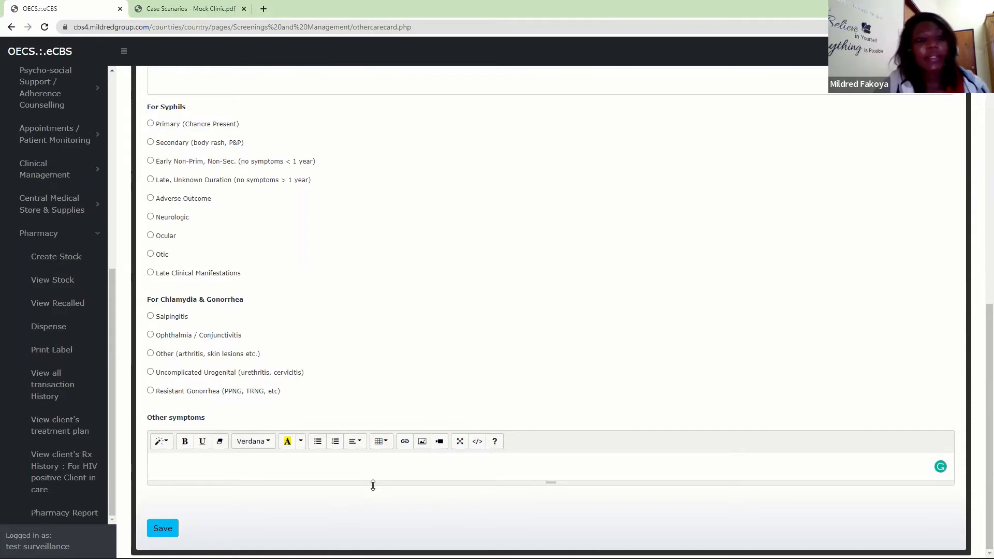
# - View the client's Treatment section and the Treatment Monitoring section of the care card
pyautogui.moveTo(980, 424); pyautogui.dragTo(977, 215)
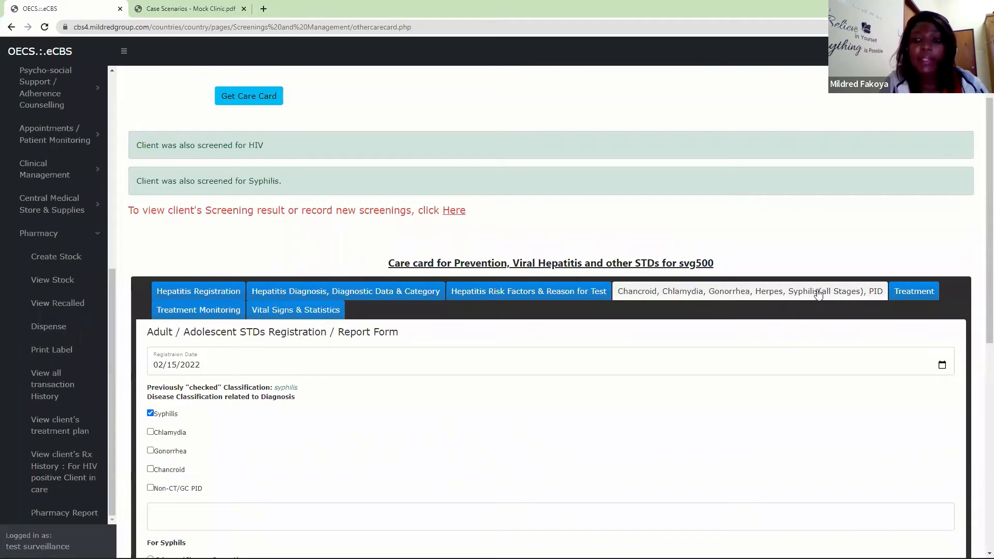
pyautogui.click(914, 290)
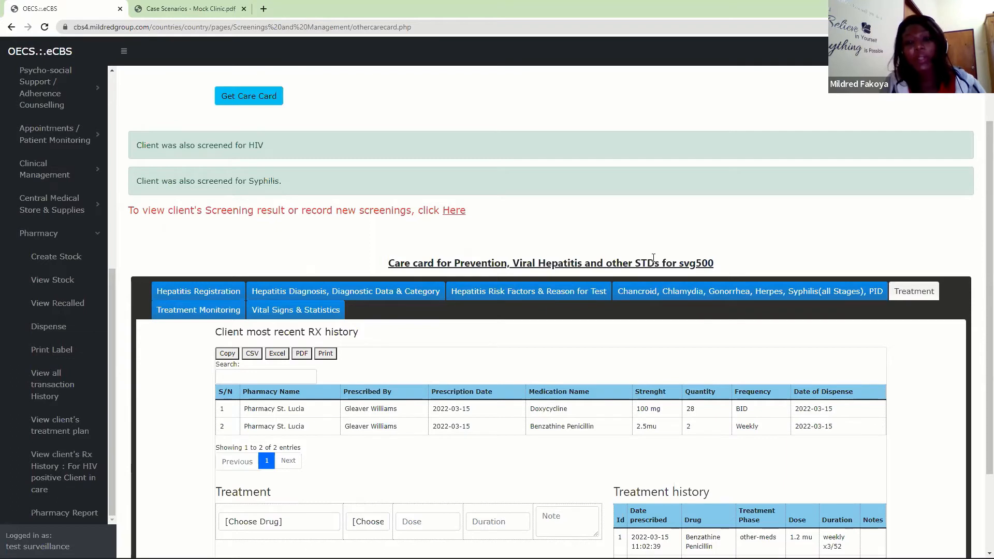
pyautogui.click(208, 315)
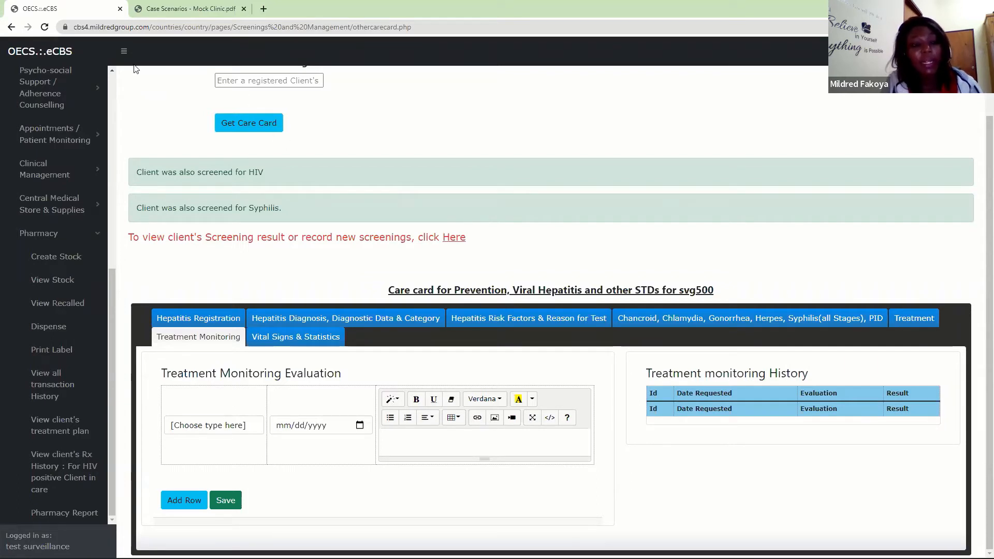
pyautogui.moveTo(113, 307); pyautogui.dragTo(109, 168)
pyautogui.click(85, 250)
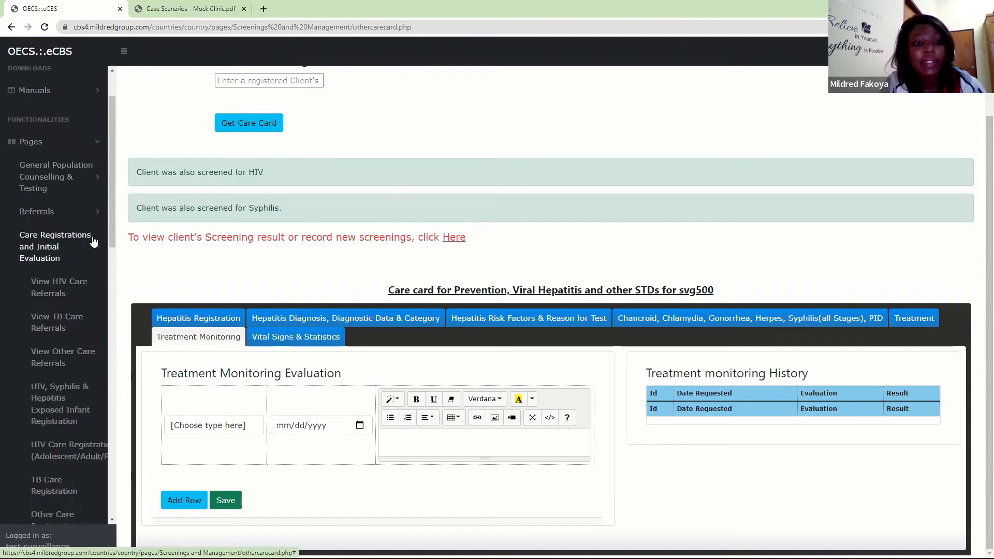
pyautogui.moveTo(113, 207); pyautogui.dragTo(98, 297)
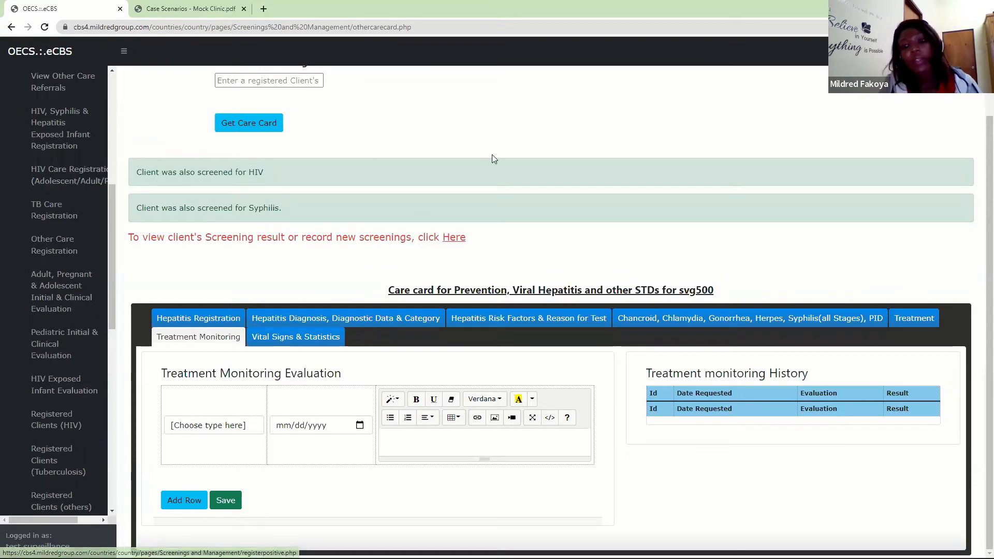
# - Reopen the care card's Treatment section and review the most recent RX history and the Treatment history
pyautogui.click(900, 319)
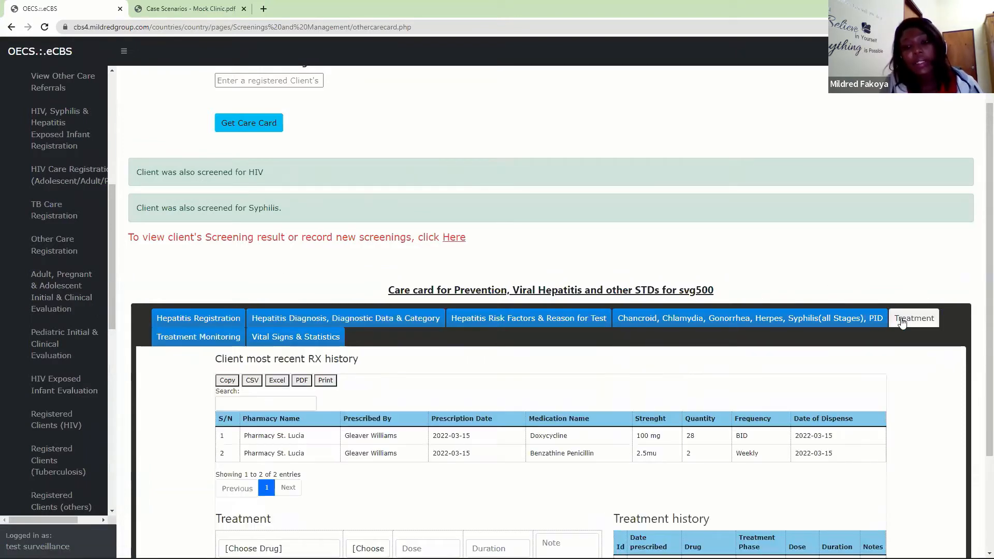
pyautogui.scroll(-3, 468, 437)
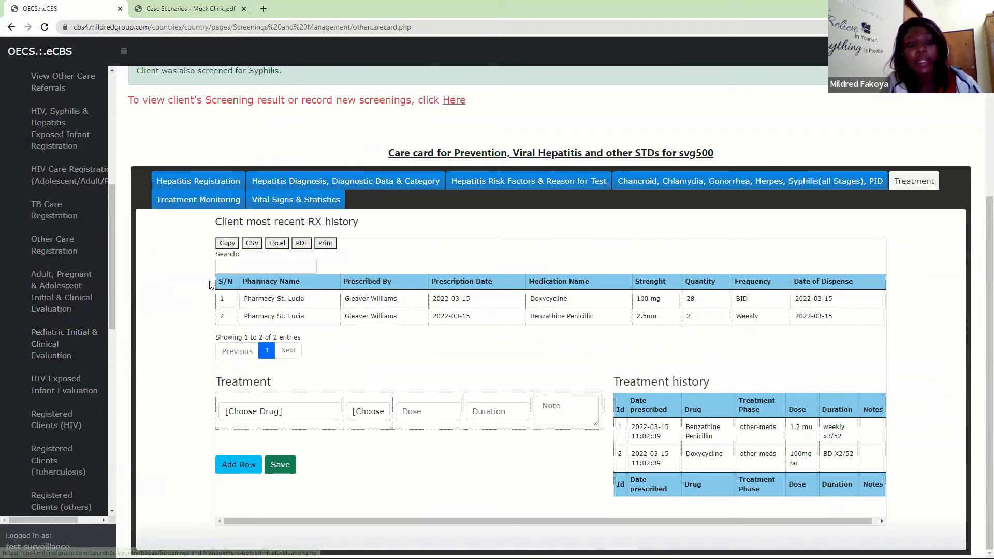
pyautogui.moveTo(217, 282); pyautogui.dragTo(449, 251)
pyautogui.click(362, 263)
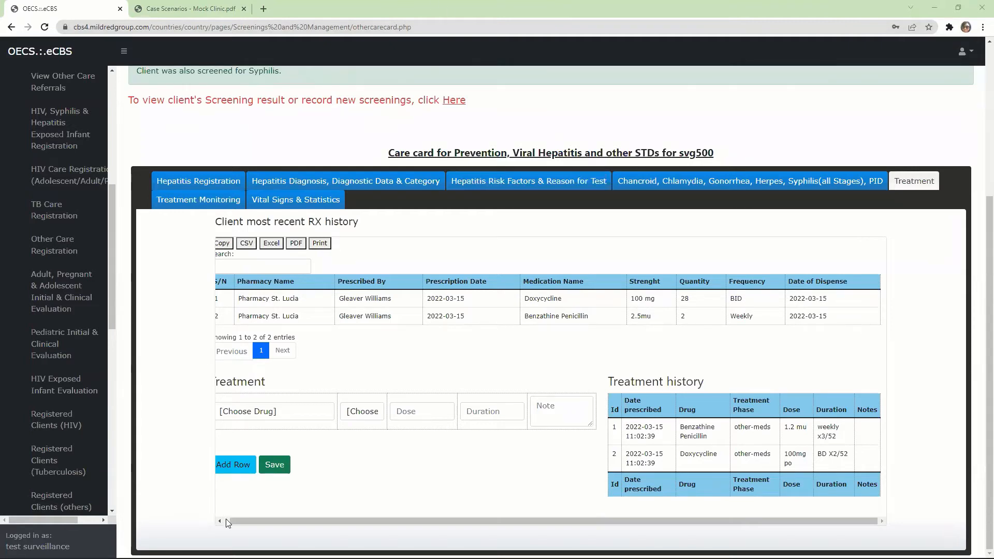
pyautogui.moveTo(237, 520); pyautogui.dragTo(231, 520)
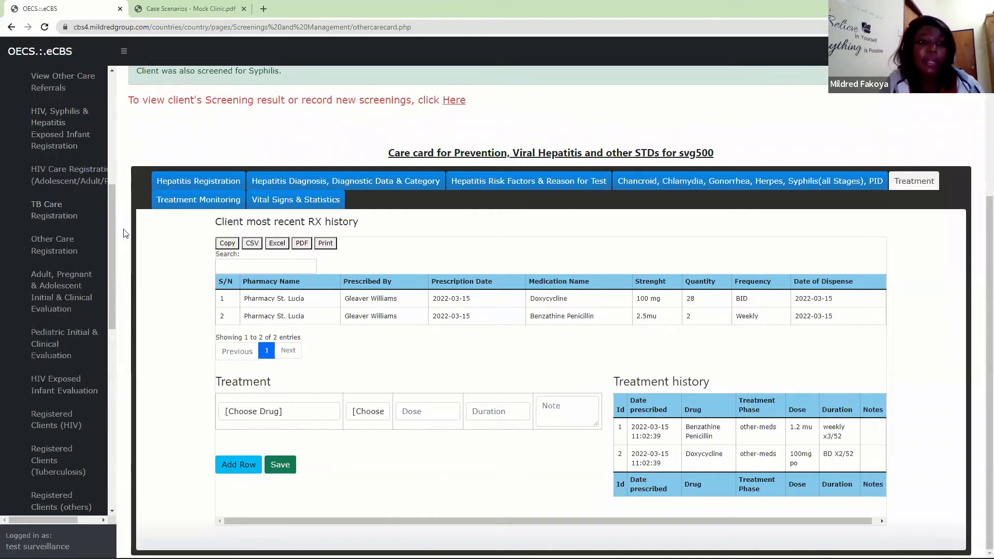
# - Open the referral page for referring a new HIV case for care registration and management
pyautogui.moveTo(113, 229); pyautogui.dragTo(101, 124)
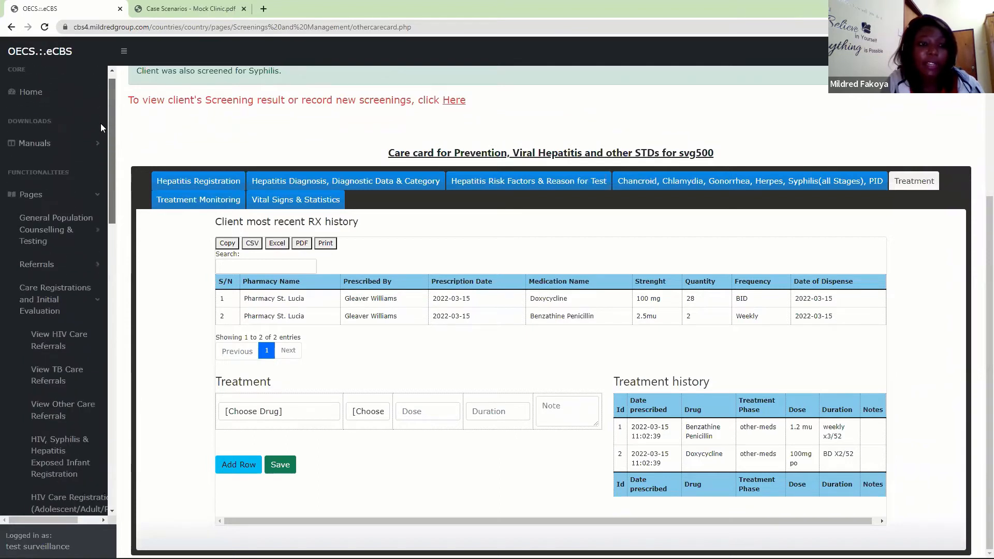
pyautogui.click(46, 265)
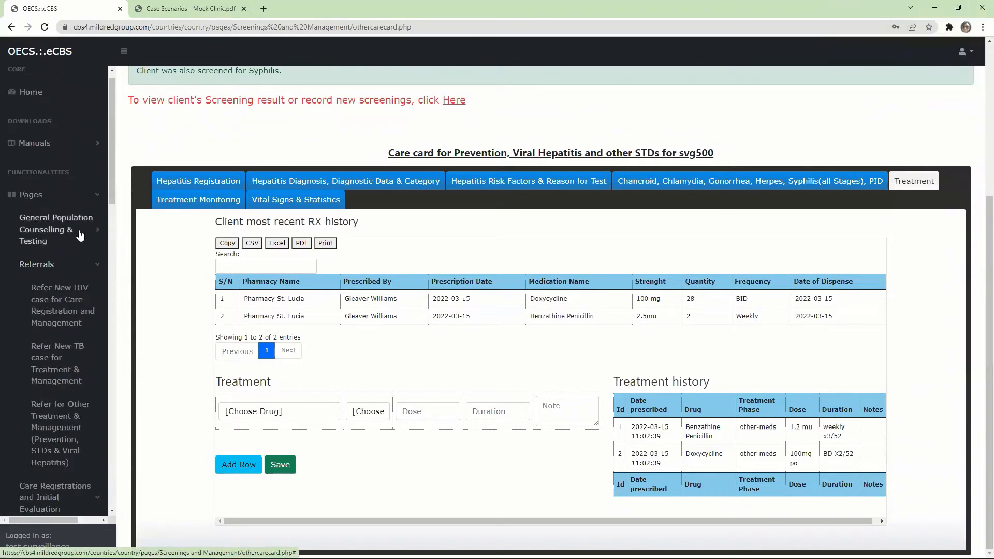
pyautogui.click(61, 301)
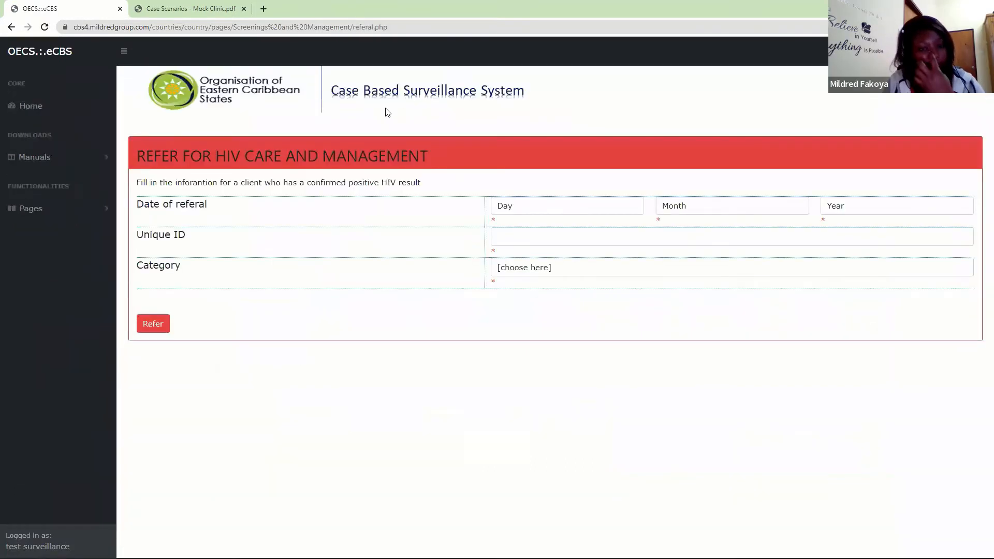
# - Set the date of referral for HIV care and management to 16 March 2022
pyautogui.click(541, 211)
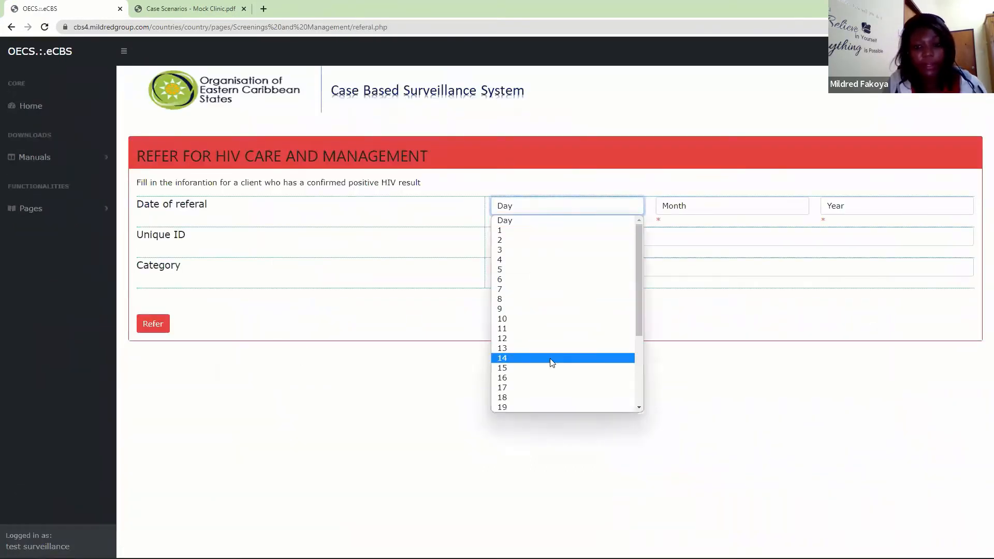
pyautogui.click(524, 379)
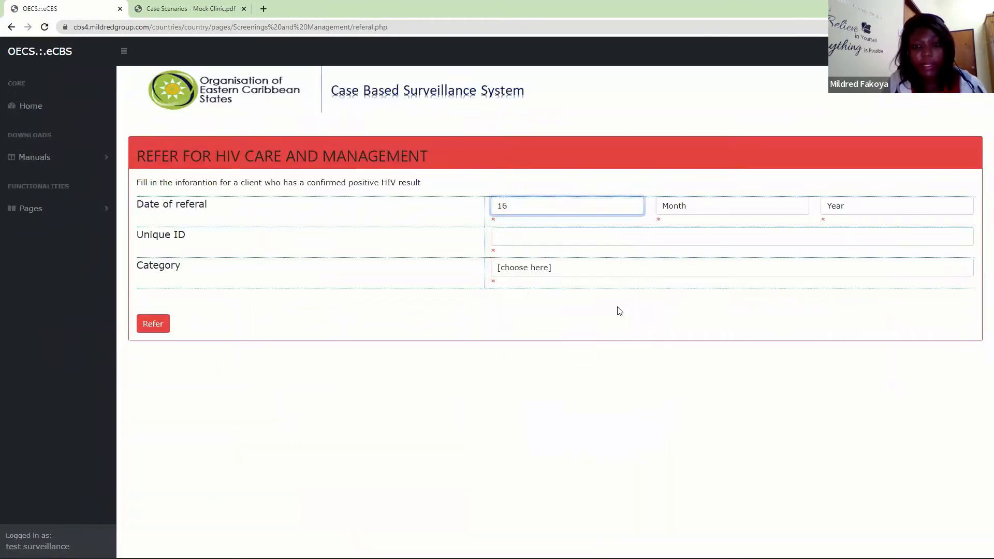
pyautogui.click(693, 213)
pyautogui.click(684, 249)
pyautogui.click(838, 212)
pyautogui.click(836, 230)
# - Enter the client's unique ID with the category Adult, and submit and confirm the HIV care referral
pyautogui.click(557, 241)
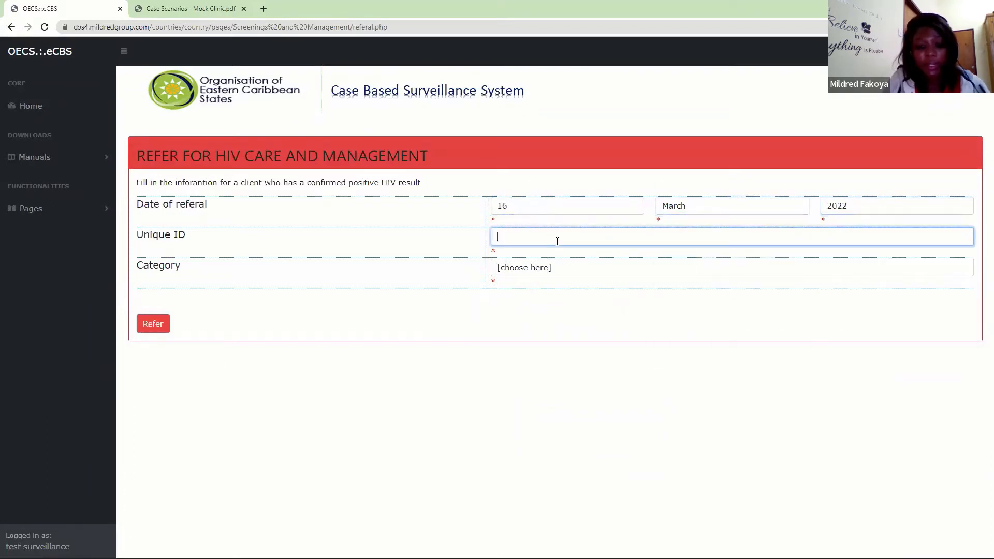
pyautogui.write('svg500')
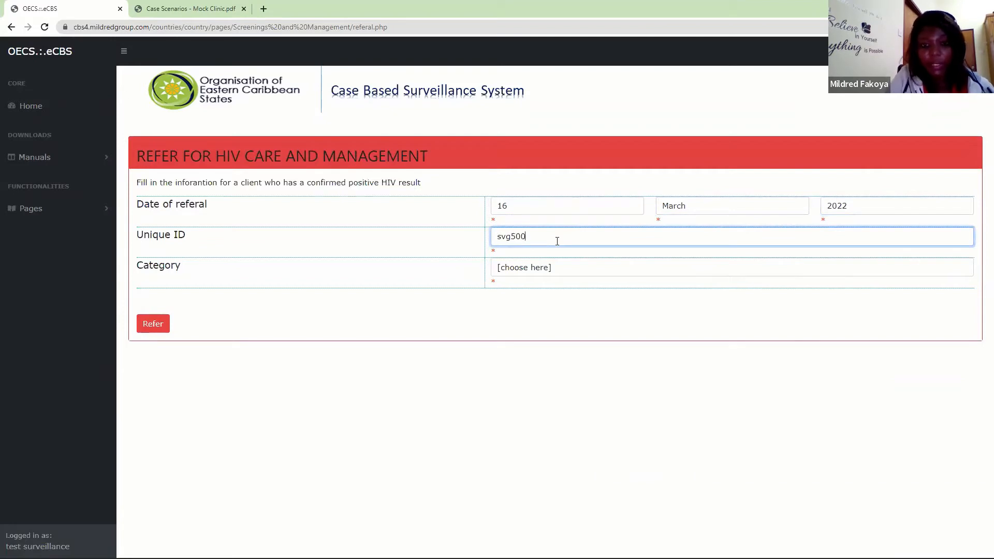
pyautogui.click(534, 267)
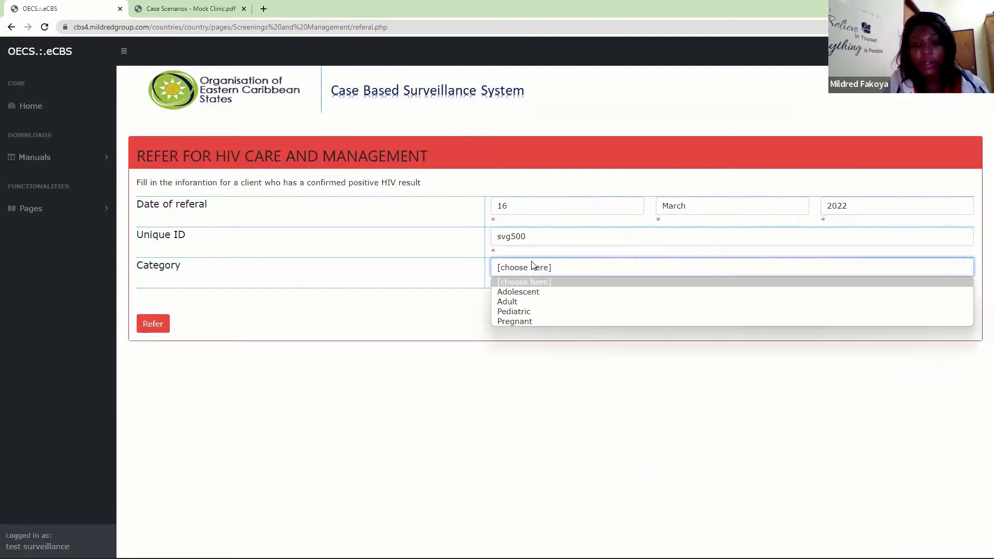
pyautogui.click(505, 303)
pyautogui.click(151, 323)
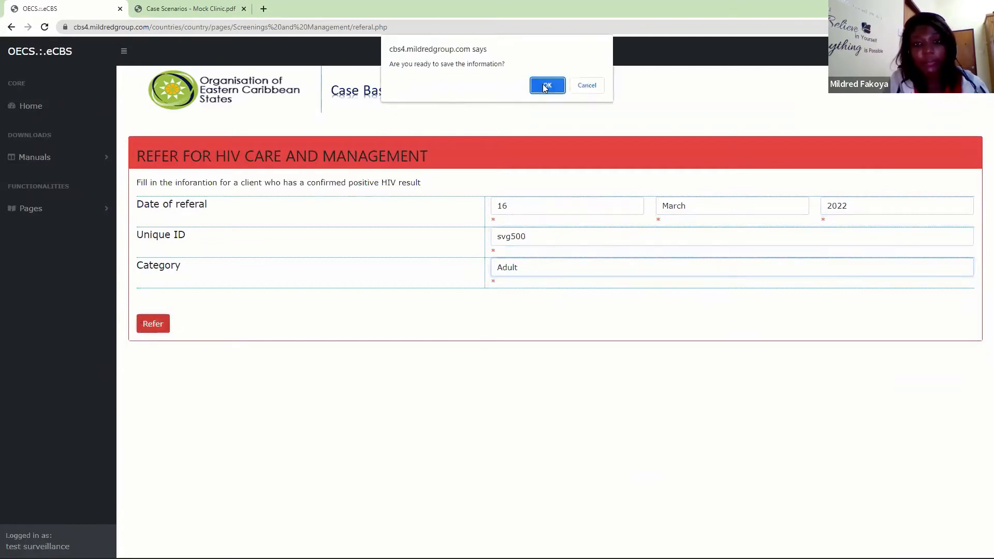
pyautogui.click(542, 84)
pyautogui.click(574, 86)
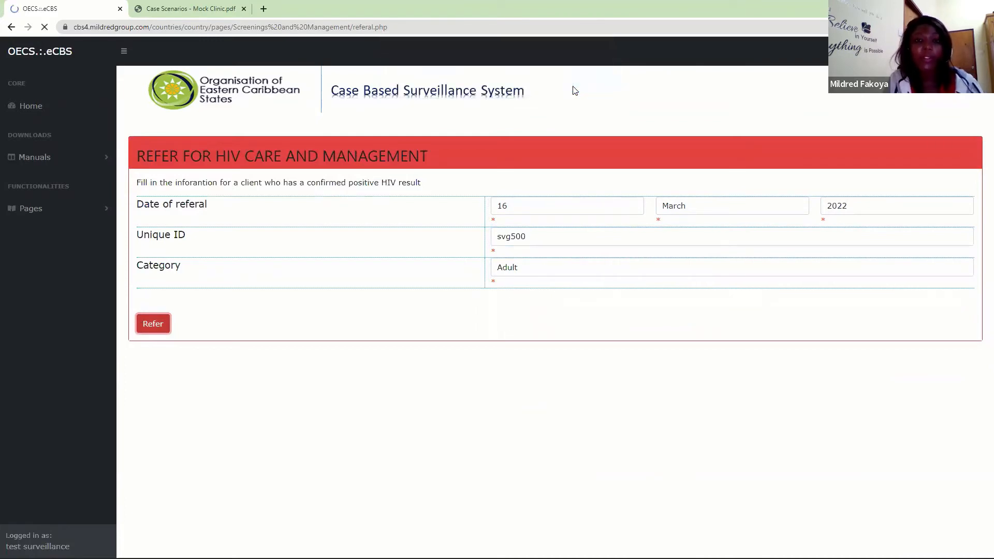
# - View the HIV care referrals list and locate the newly referred client's row dated 16/03/2022
pyautogui.click(82, 211)
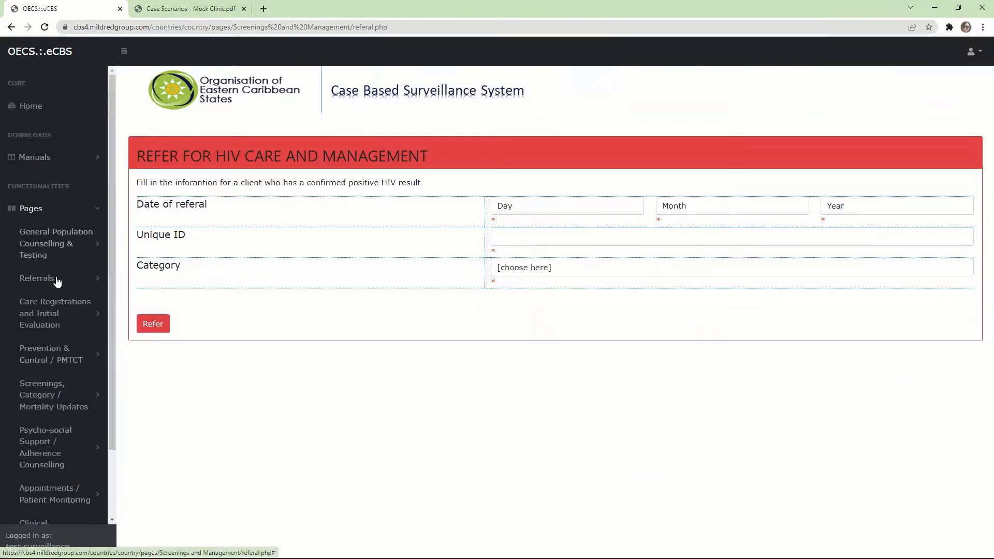
pyautogui.click(48, 321)
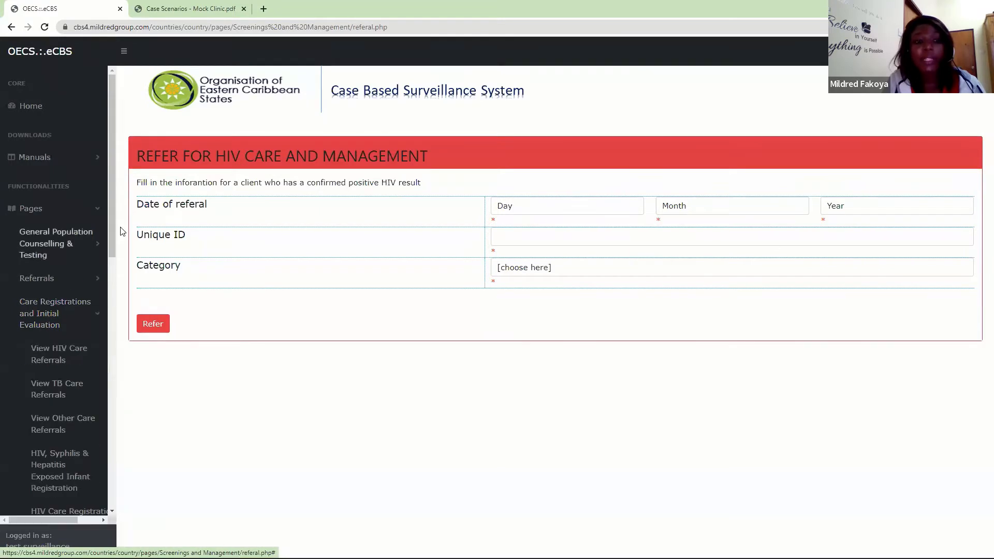
pyautogui.moveTo(113, 231); pyautogui.dragTo(108, 302)
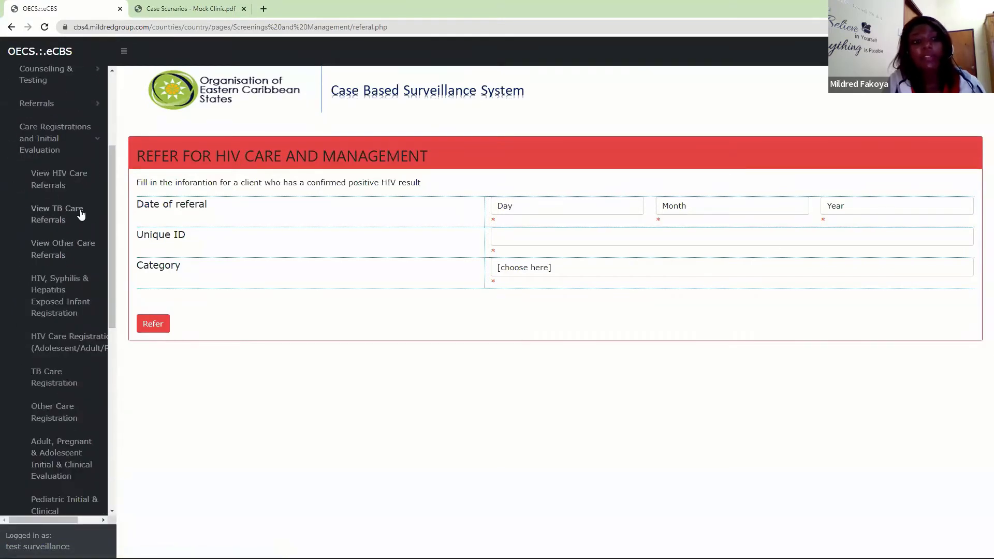
pyautogui.click(55, 184)
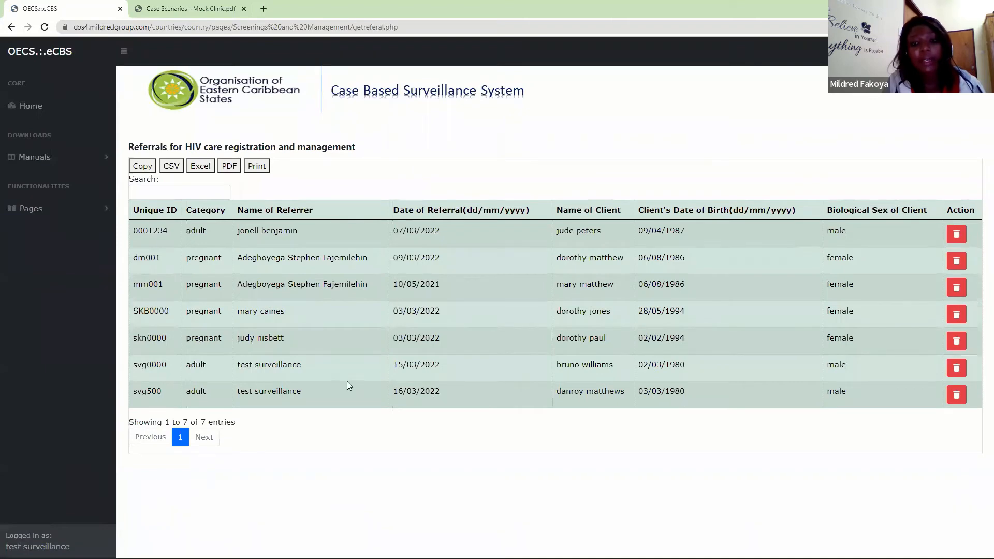
pyautogui.moveTo(167, 393); pyautogui.dragTo(134, 393)
pyautogui.click(132, 392)
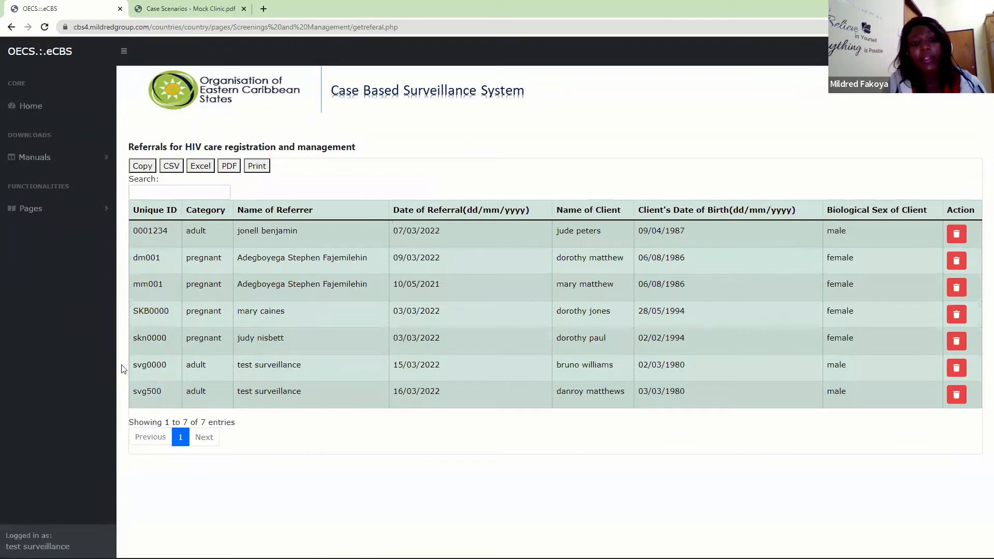
# - Open the HIV care registration page for adolescents and adults and get the registration form for the client's unique ID
pyautogui.click(74, 212)
pyautogui.click(56, 298)
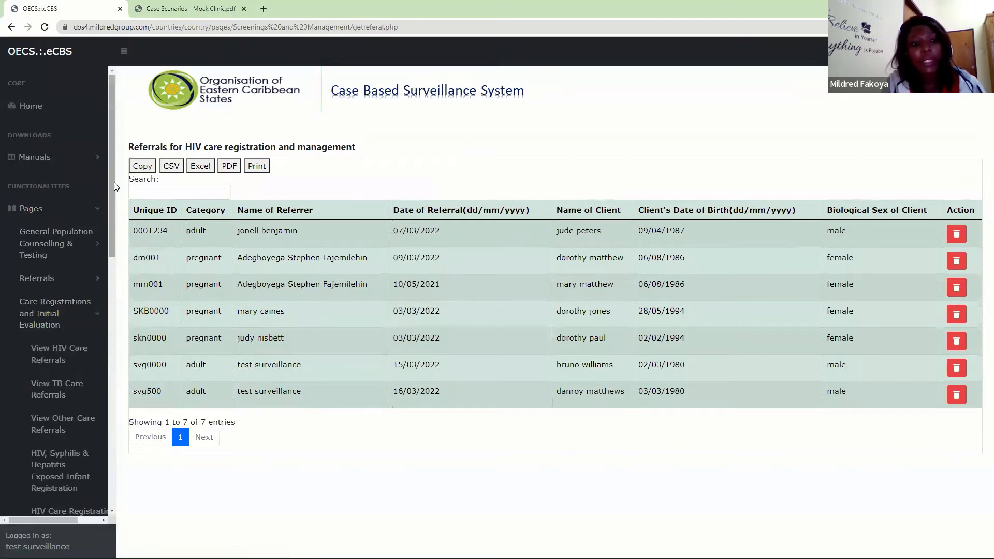
pyautogui.moveTo(113, 187); pyautogui.dragTo(113, 274)
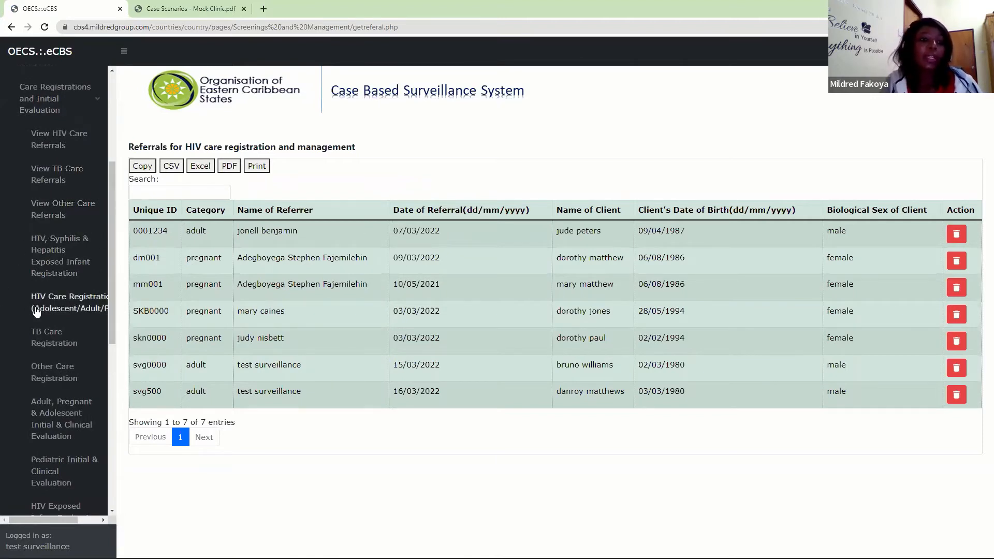
pyautogui.click(67, 310)
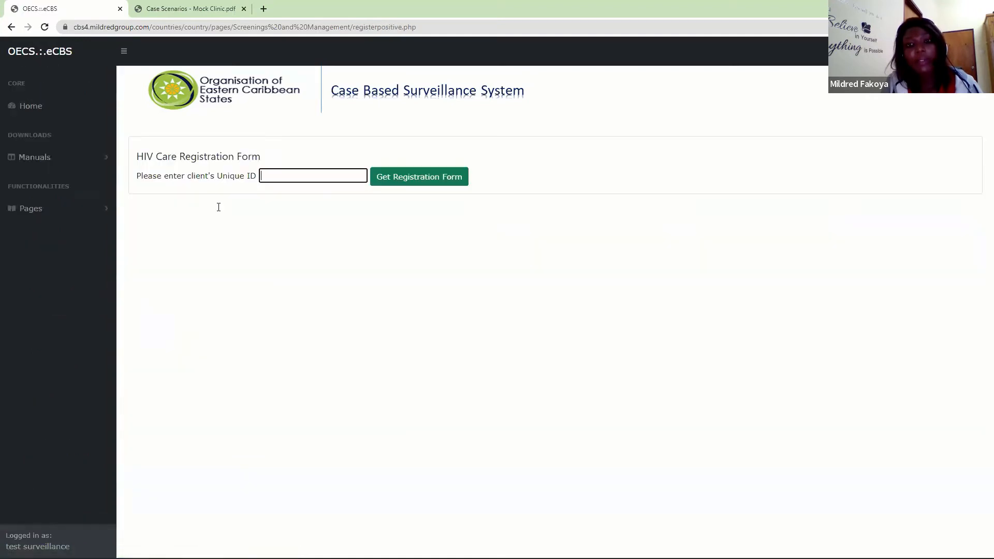
pyautogui.click(537, 179)
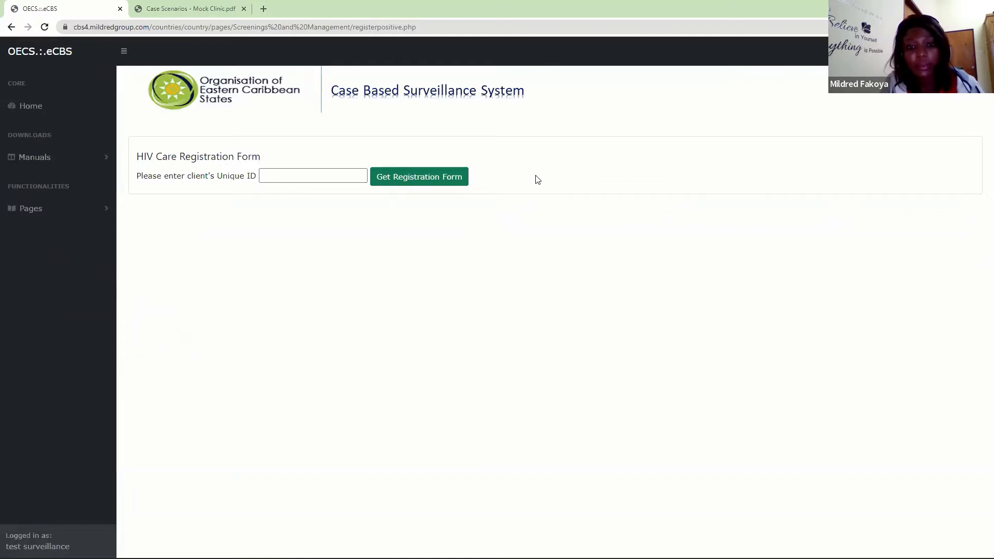
pyautogui.click(352, 175)
pyautogui.write('svg500')
pyautogui.click(416, 180)
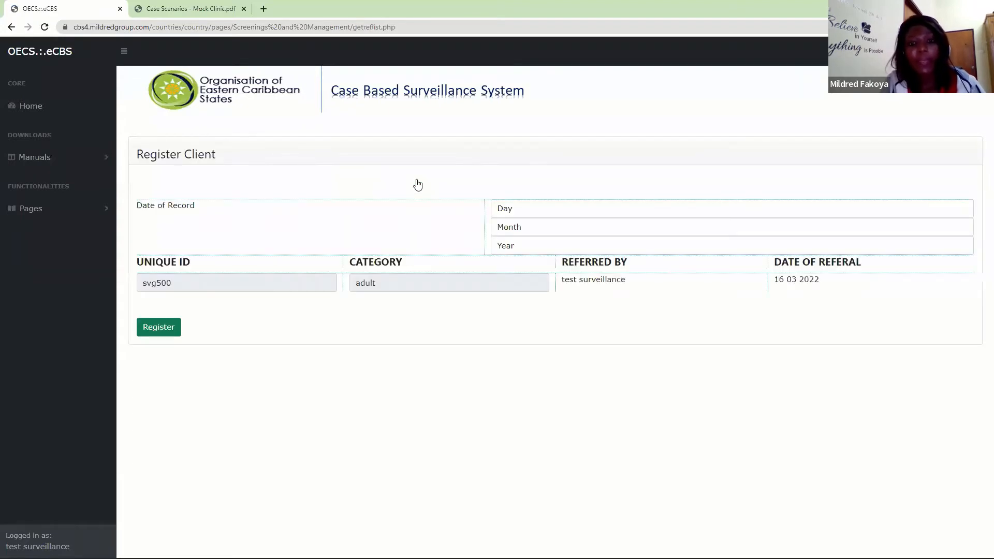
# - Set the date of record to 16 March 2022, and register the client for HIV care and confirm
pyautogui.click(518, 209)
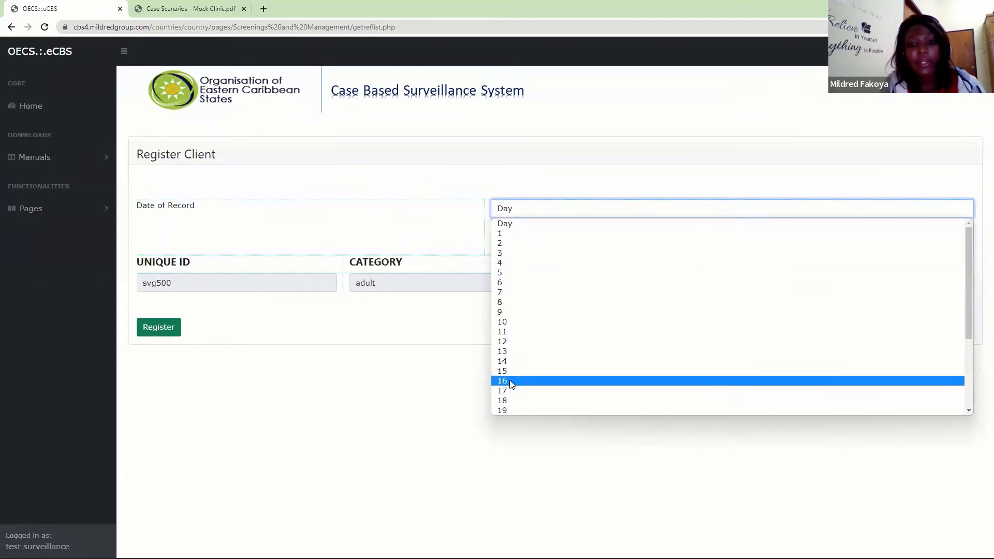
pyautogui.click(503, 381)
pyautogui.click(513, 227)
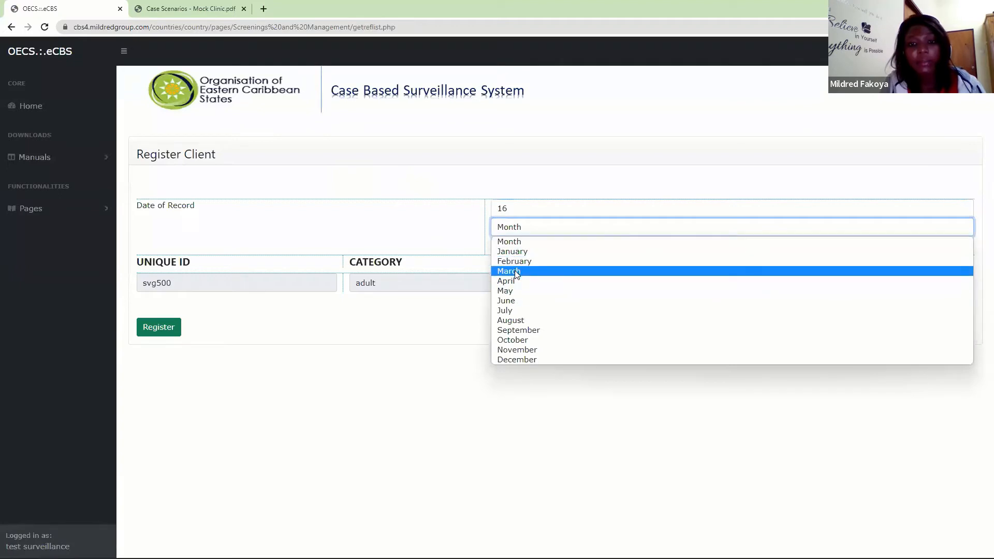
pyautogui.click(516, 269)
pyautogui.click(518, 249)
pyautogui.click(516, 271)
pyautogui.click(160, 330)
pyautogui.click(539, 85)
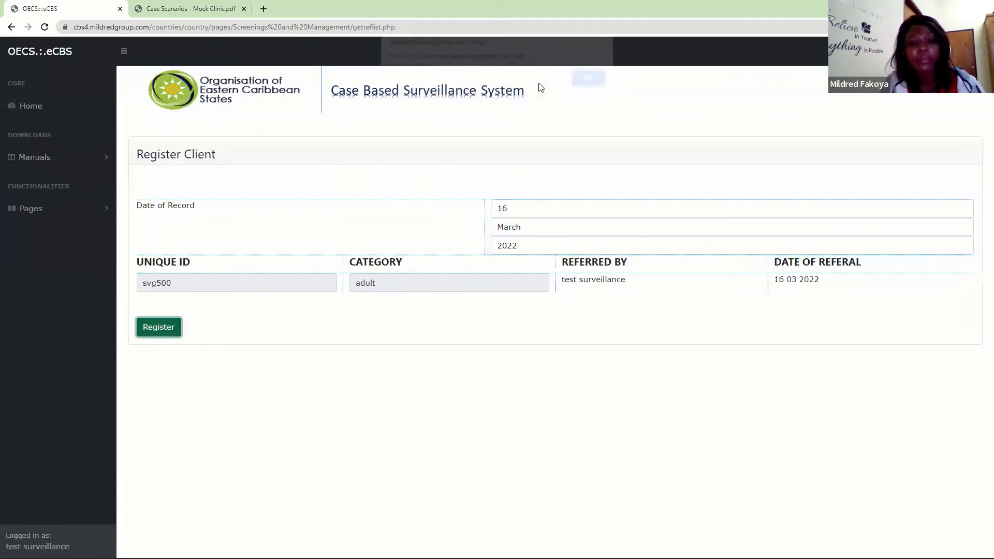
pyautogui.click(587, 86)
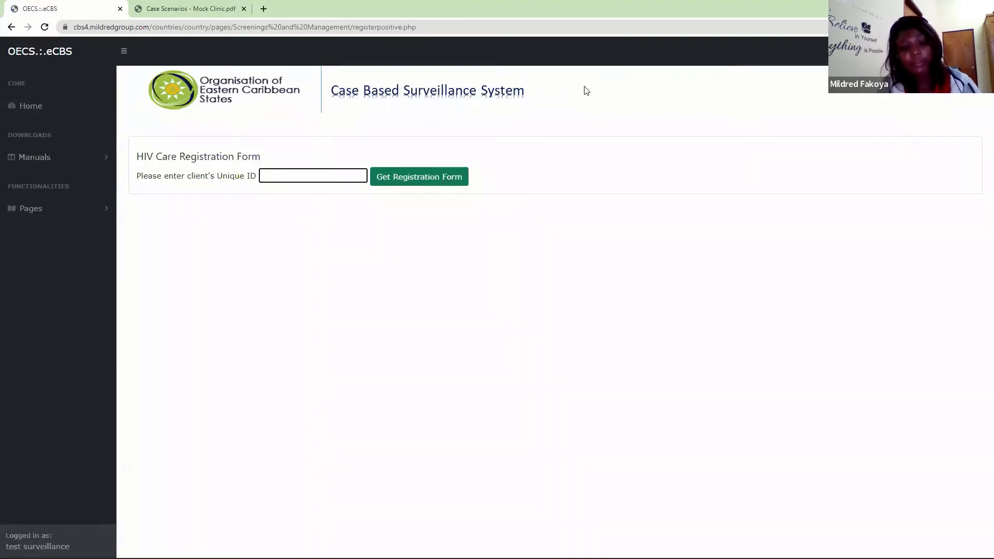
# - Look through the care registration and initial evaluation pages and view the lists of clients registered for tuberculosis treatment
pyautogui.click(106, 209)
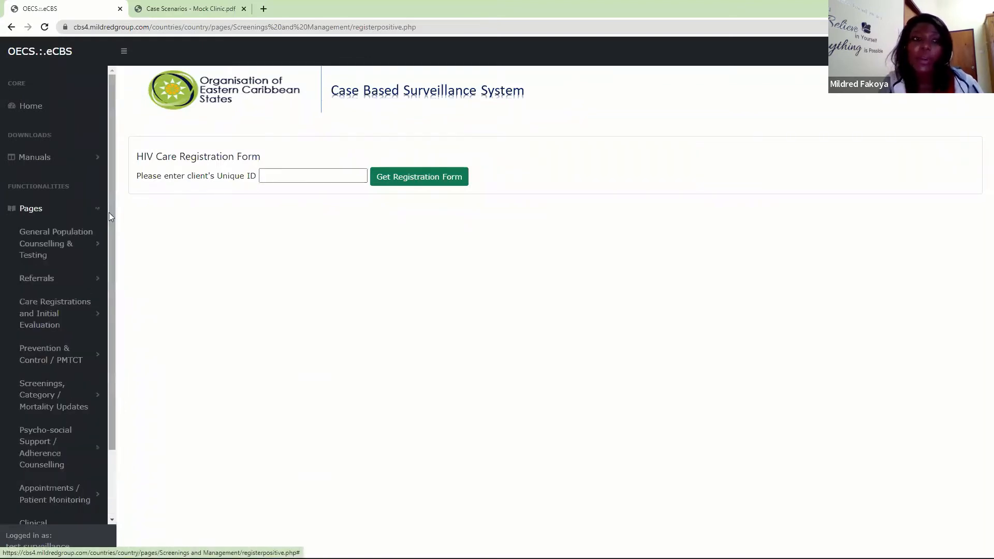
pyautogui.scroll(-2, 112, 221)
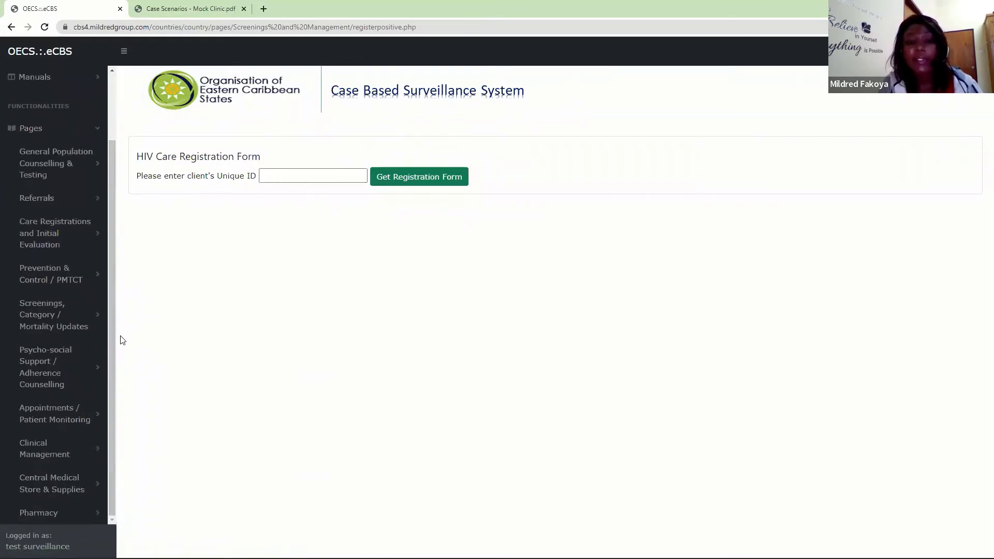
pyautogui.click(43, 245)
pyautogui.scroll(-2, 112, 202)
pyautogui.scroll(-1, 115, 250)
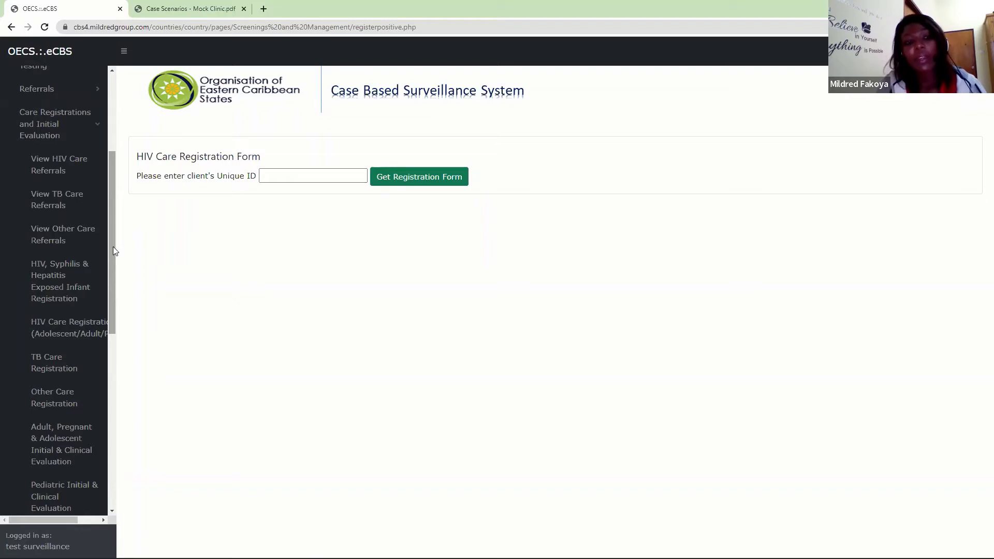
pyautogui.moveTo(111, 248); pyautogui.dragTo(118, 326)
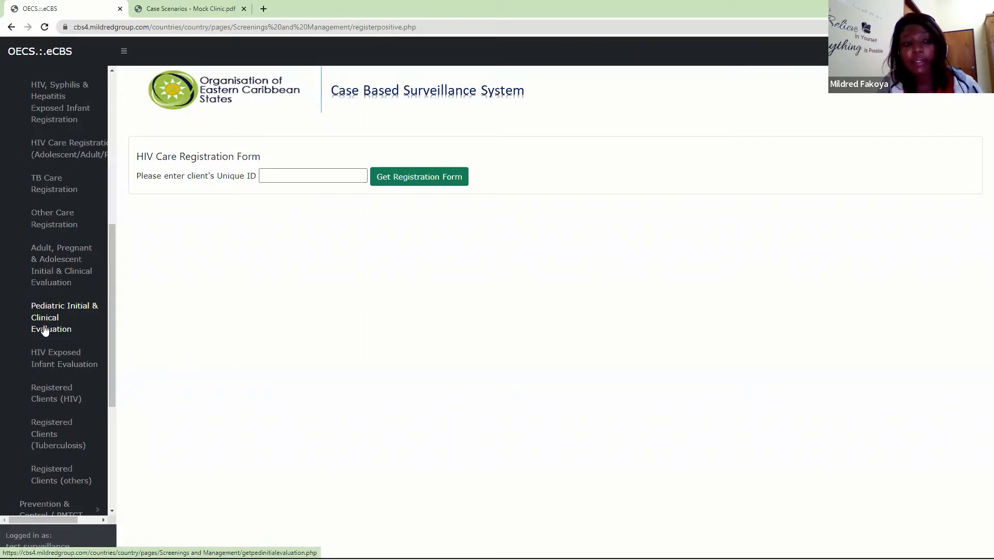
pyautogui.moveTo(113, 296); pyautogui.dragTo(104, 340)
pyautogui.click(73, 340)
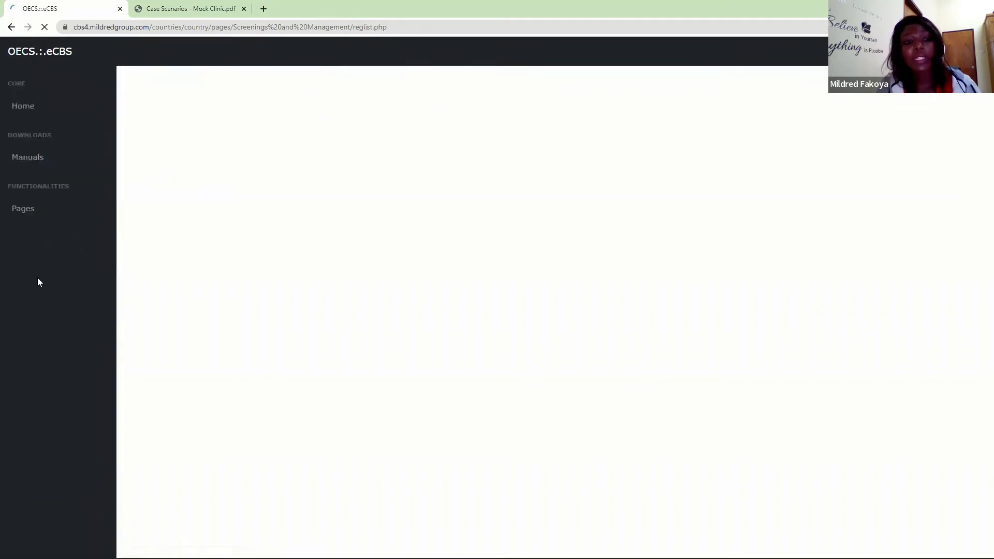
# - Open the adult, pregnant and adolescent initial and clinical evaluation for the client's unique ID
pyautogui.click(35, 210)
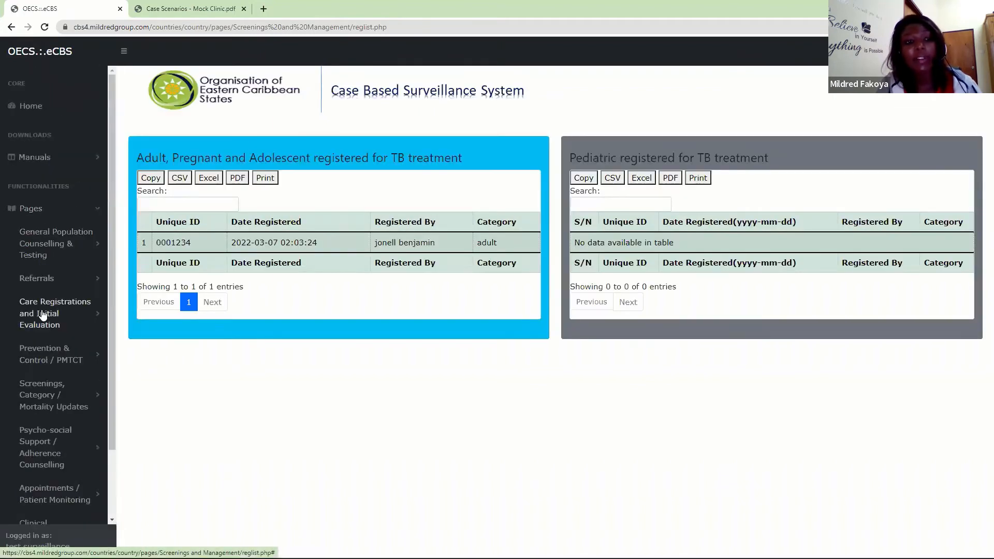
pyautogui.moveTo(110, 220); pyautogui.dragTo(97, 374)
pyautogui.scroll(1, 101, 358)
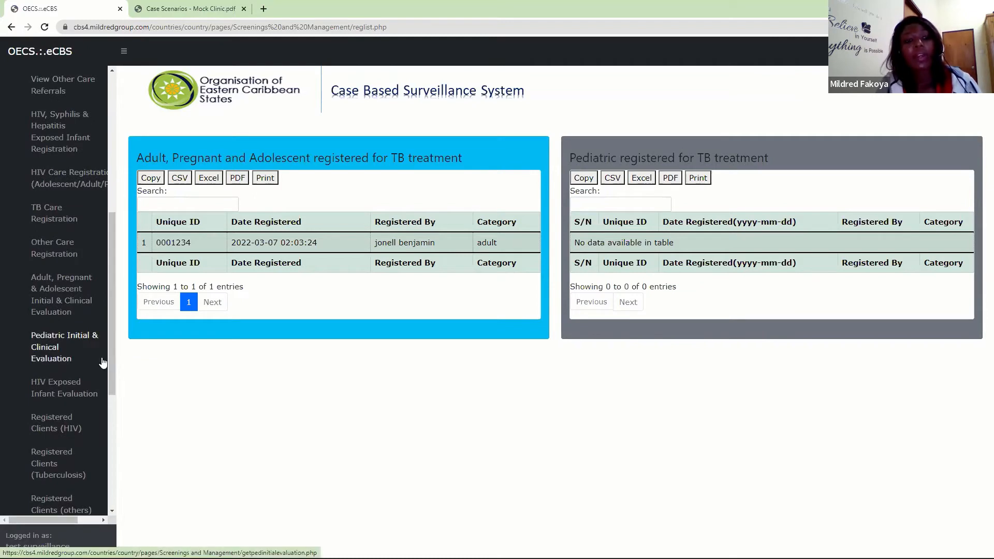
pyautogui.click(57, 300)
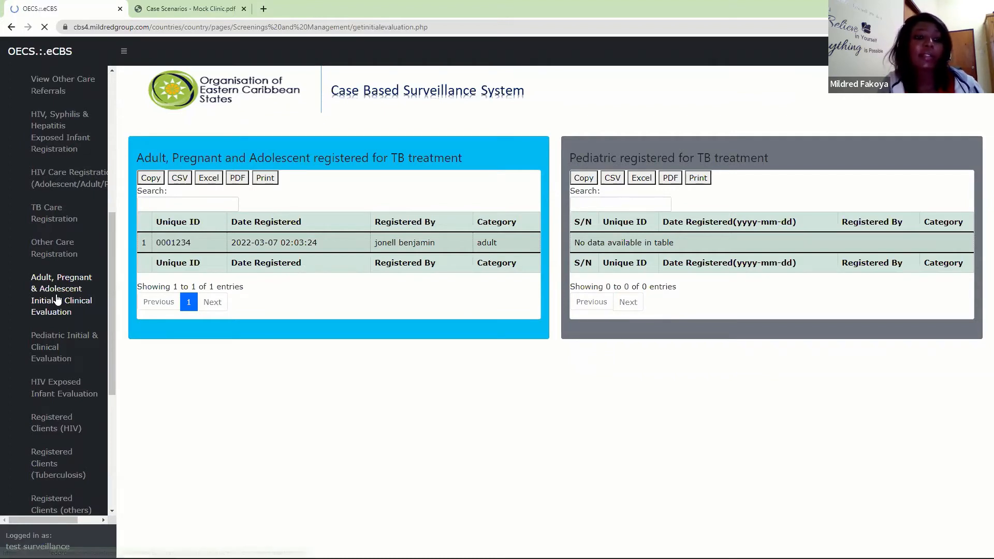
pyautogui.hotkey('ctrl', 'v')
pyautogui.click(155, 192)
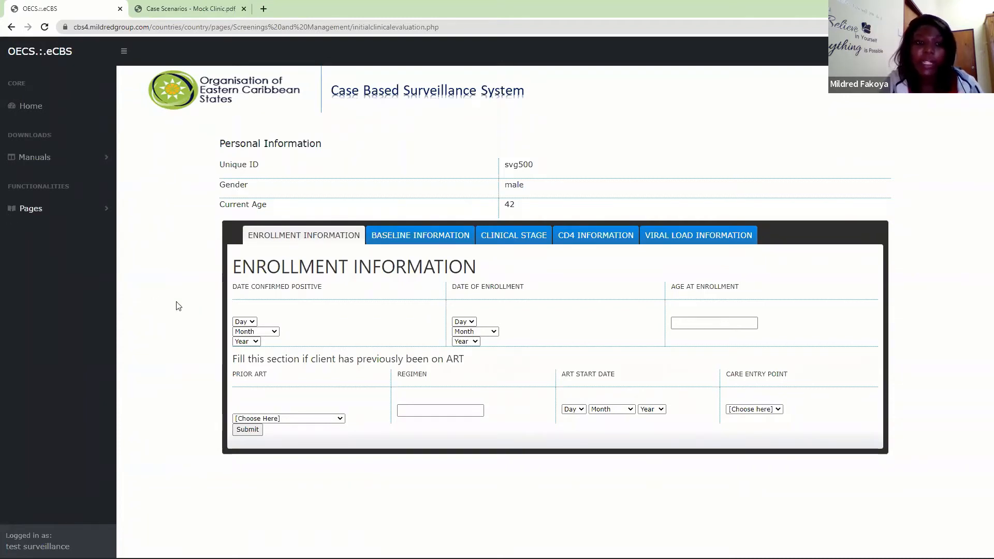
# - Set the date confirmed positive in the enrollment information to 16 March 2022
pyautogui.click(241, 322)
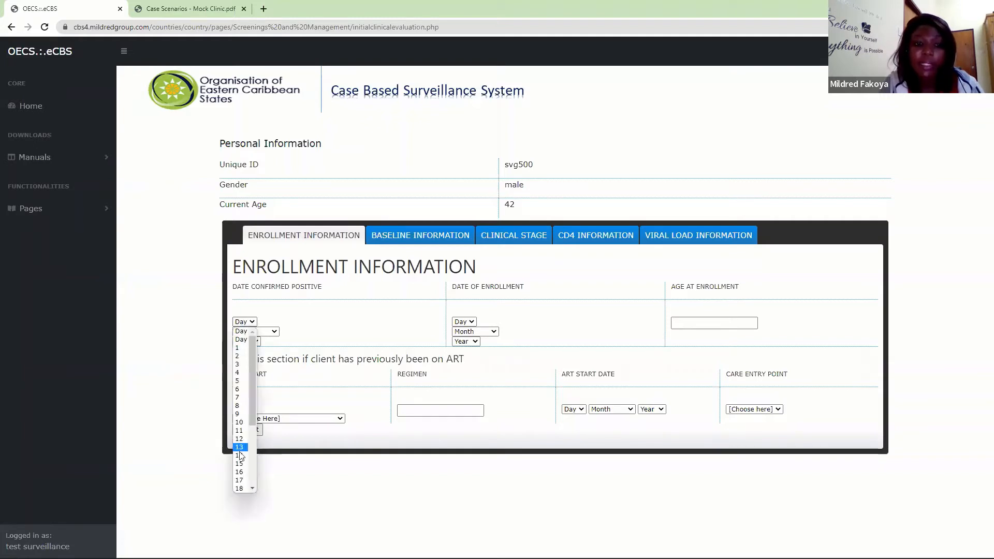
pyautogui.click(239, 472)
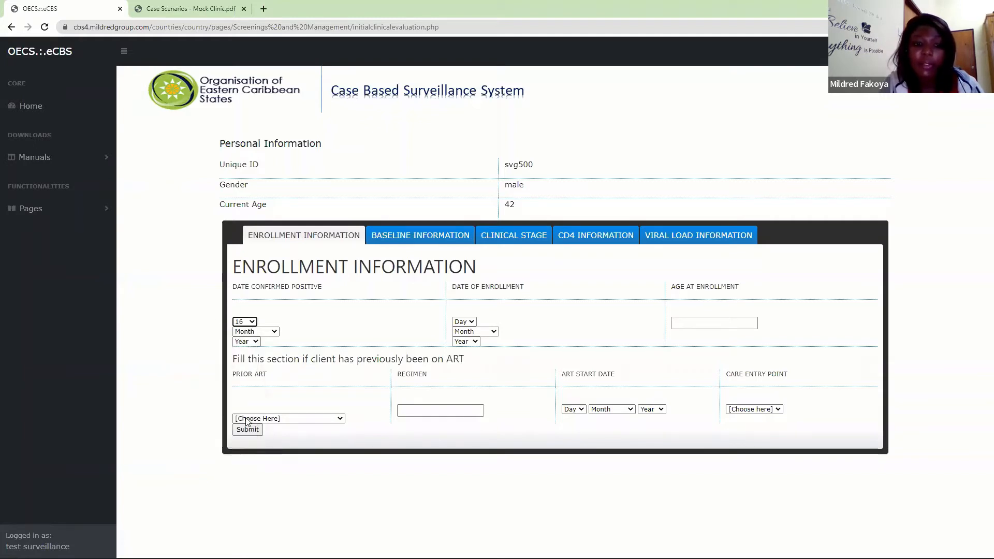
pyautogui.click(269, 331)
pyautogui.click(252, 374)
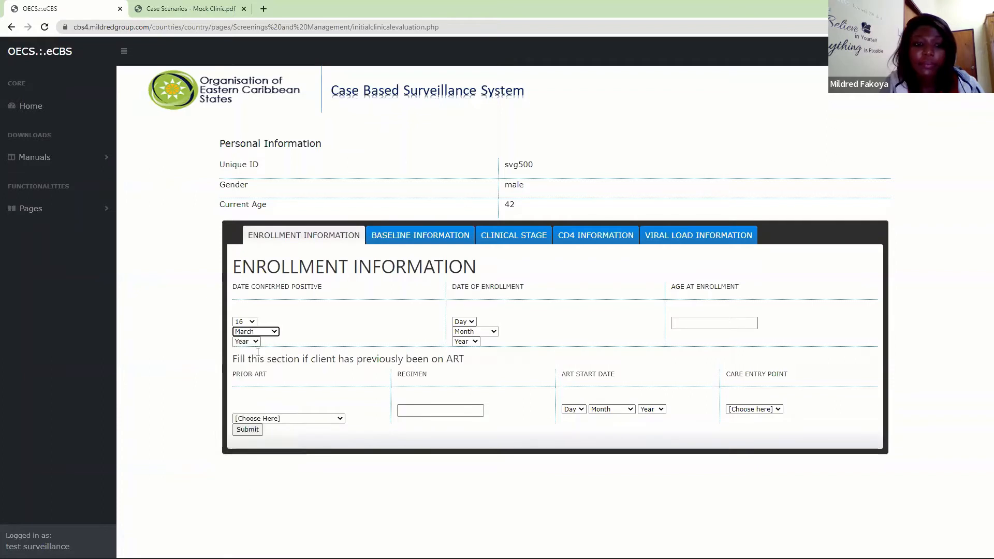
pyautogui.click(253, 342)
pyautogui.click(253, 366)
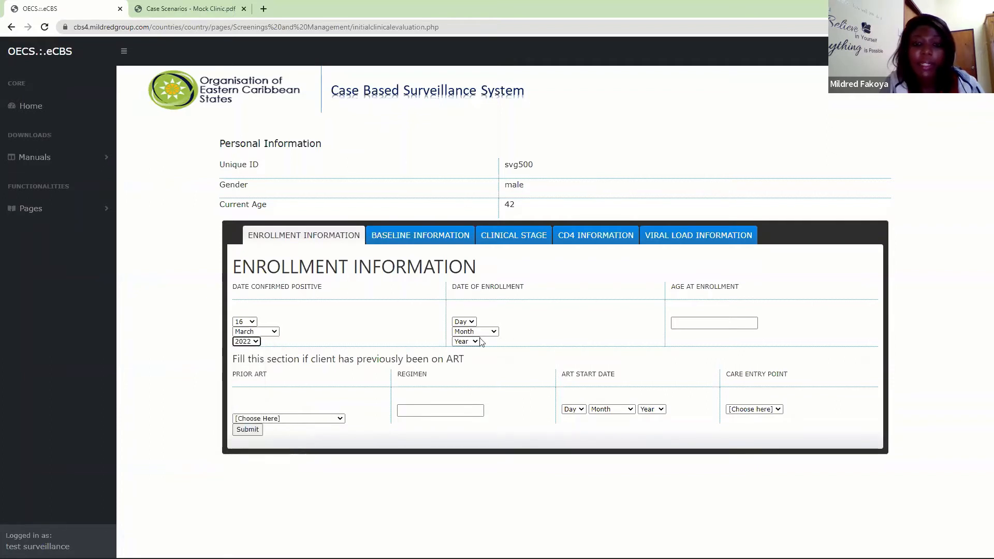
# - Set the date of enrollment in the enrollment information to 16 March 2022
pyautogui.click(464, 321)
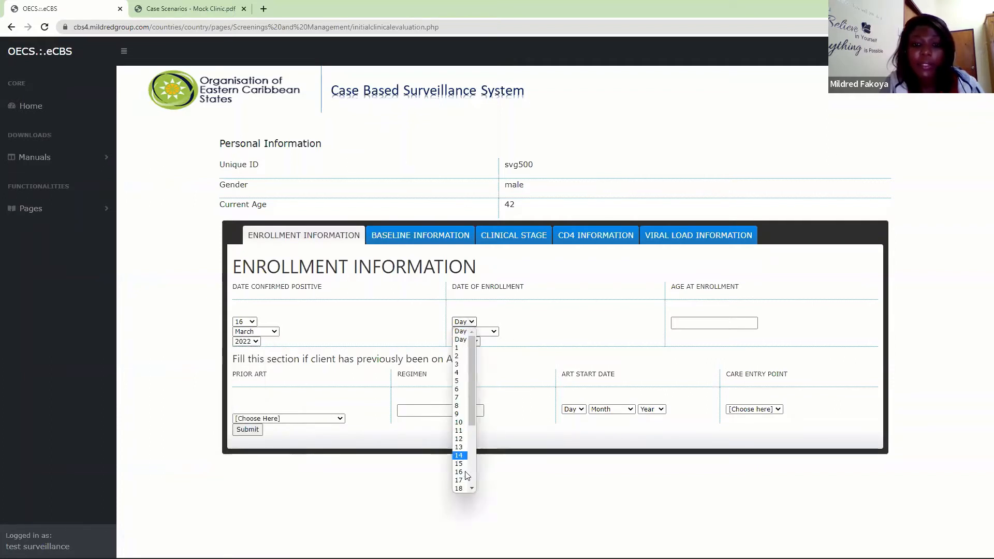
pyautogui.click(460, 471)
pyautogui.click(480, 333)
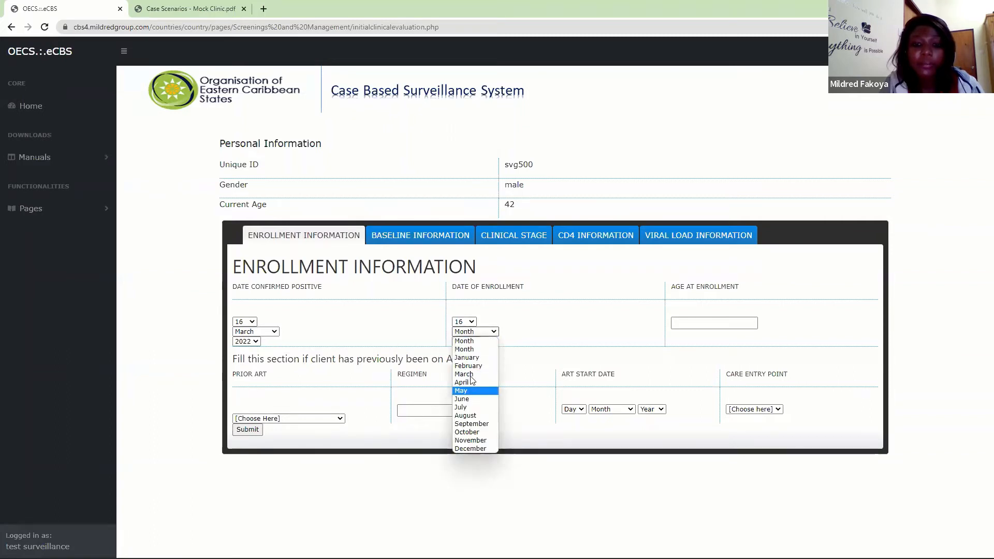
pyautogui.click(472, 367)
pyautogui.click(477, 343)
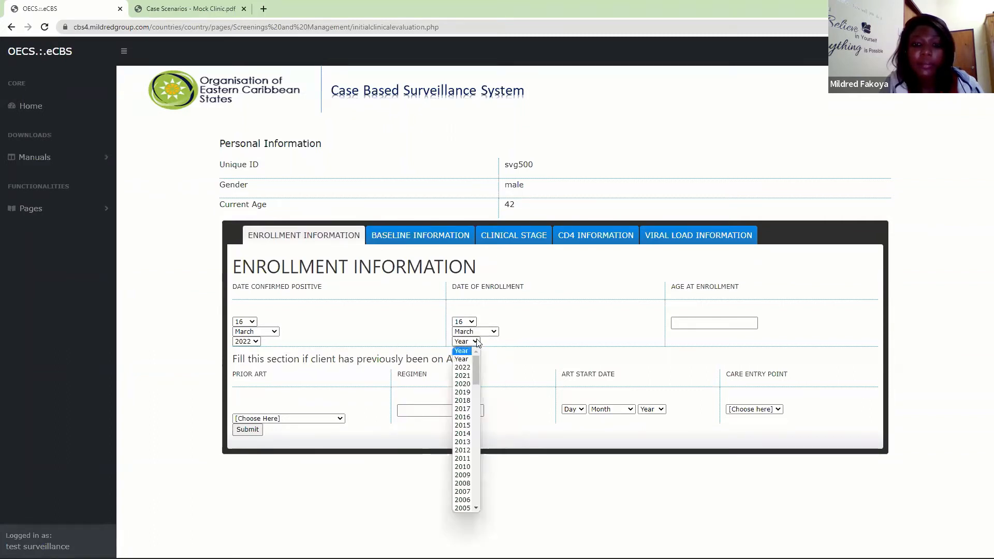
pyautogui.click(466, 370)
# - Enter 42 as the age at enrollment, and save the enrollment information with confirmation
pyautogui.click(700, 322)
pyautogui.write('42')
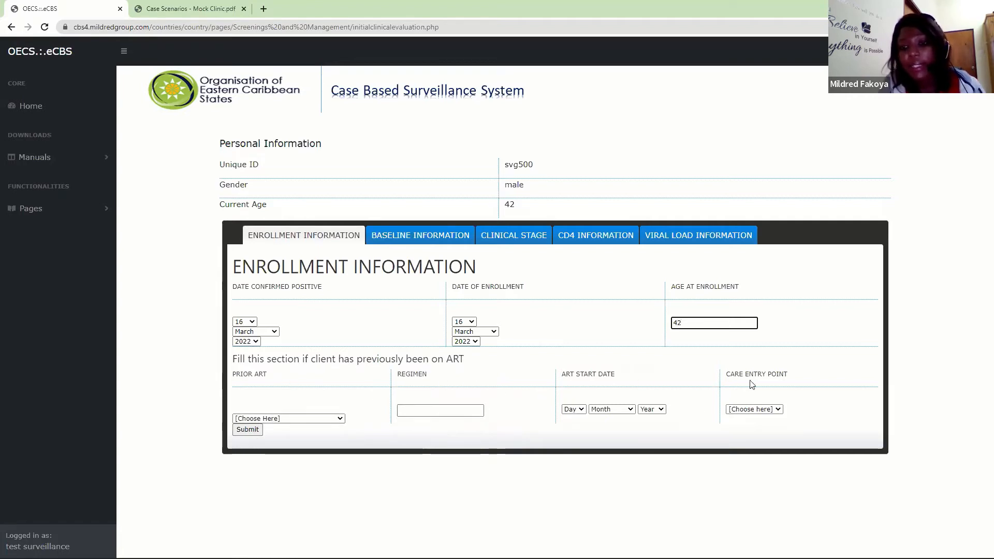
pyautogui.click(248, 429)
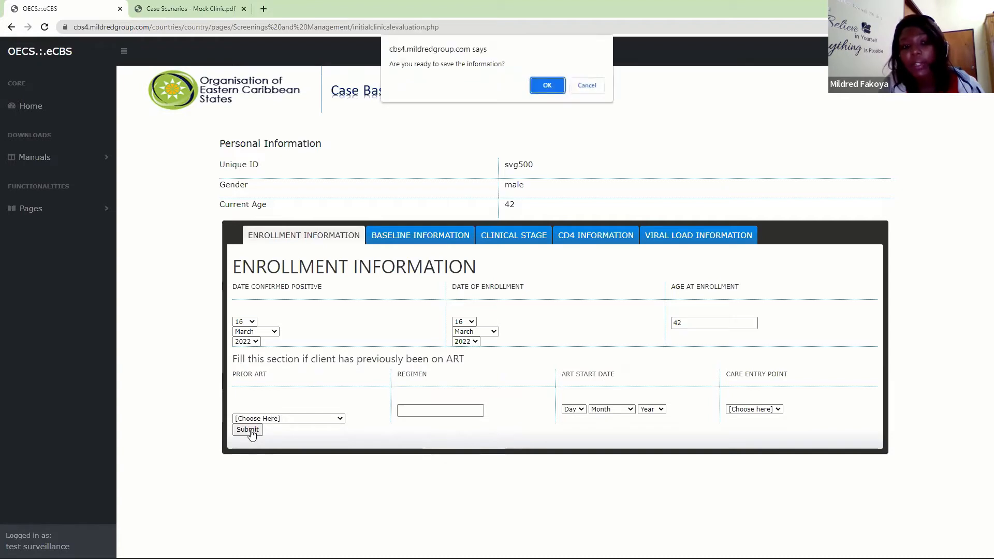
pyautogui.click(536, 85)
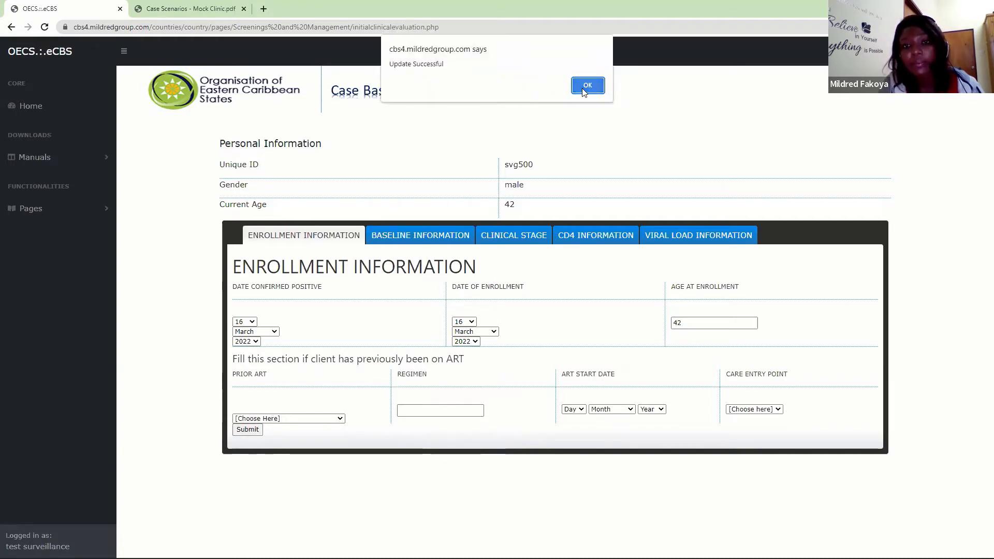
pyautogui.click(587, 86)
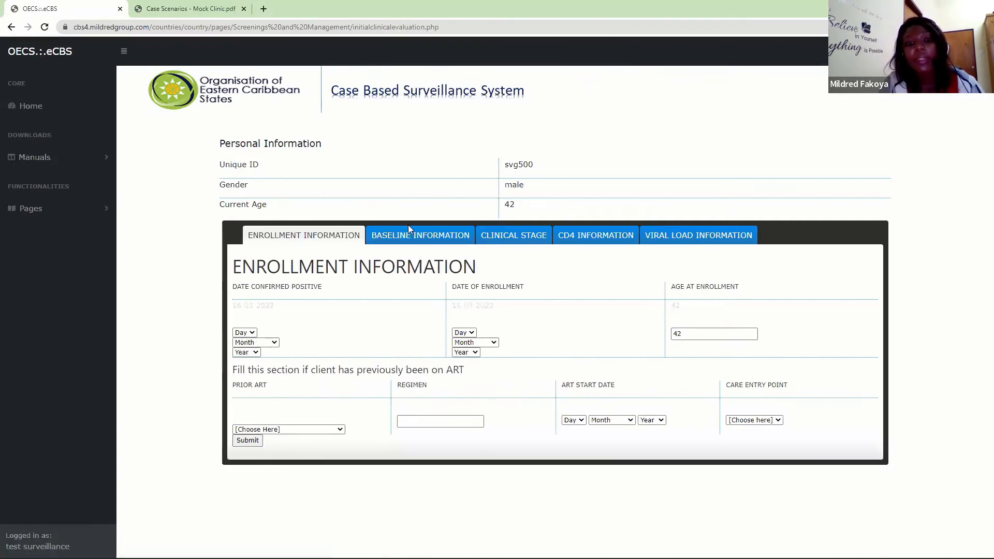
# - Open the baseline information and look over the treatment supporter, relationship, drug allergies and ART start date fields
pyautogui.click(429, 237)
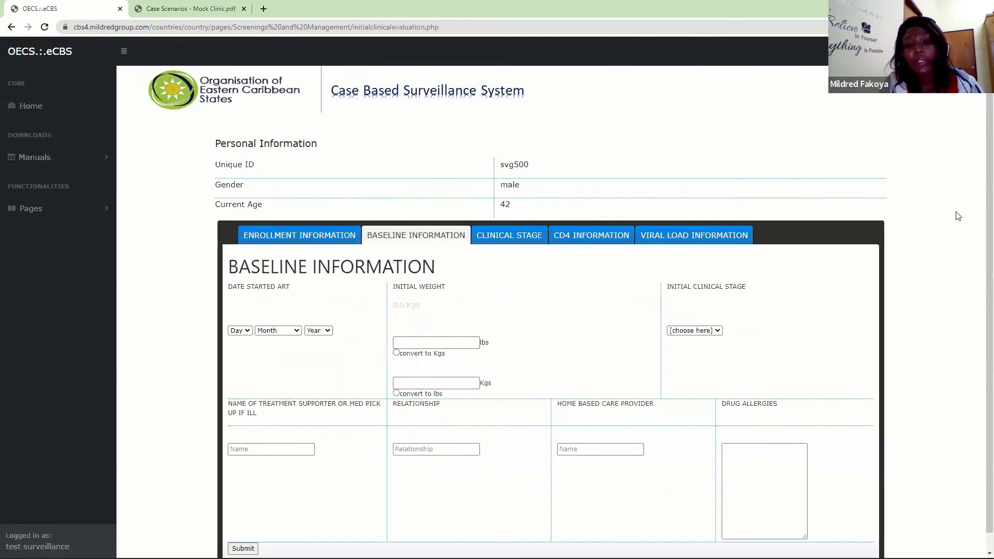
pyautogui.scroll(-1, 980, 201)
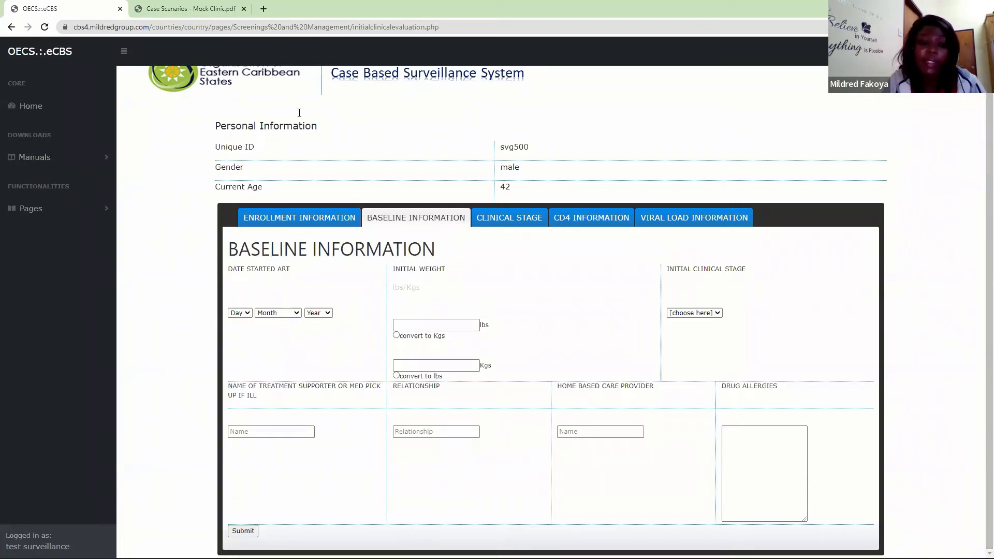
pyautogui.click(270, 434)
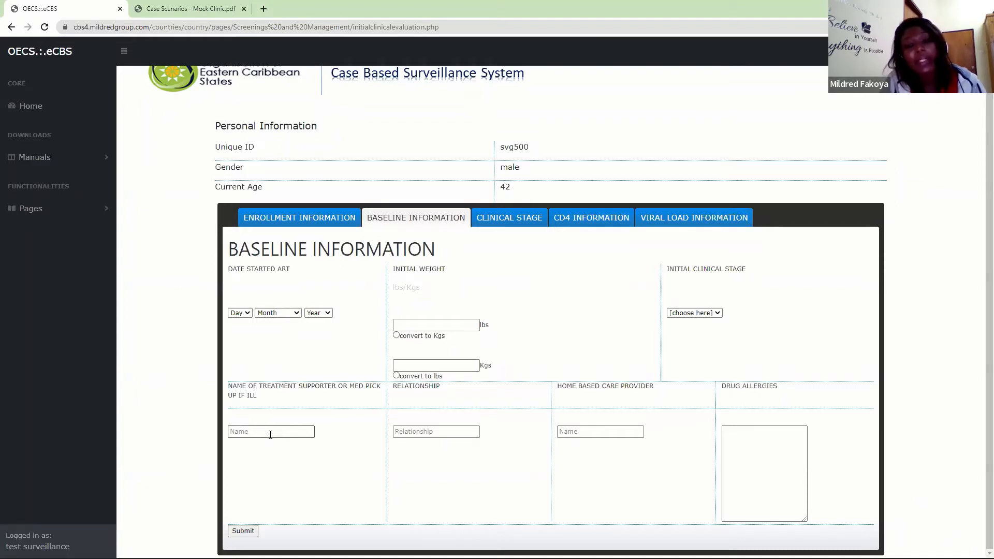
pyautogui.click(420, 434)
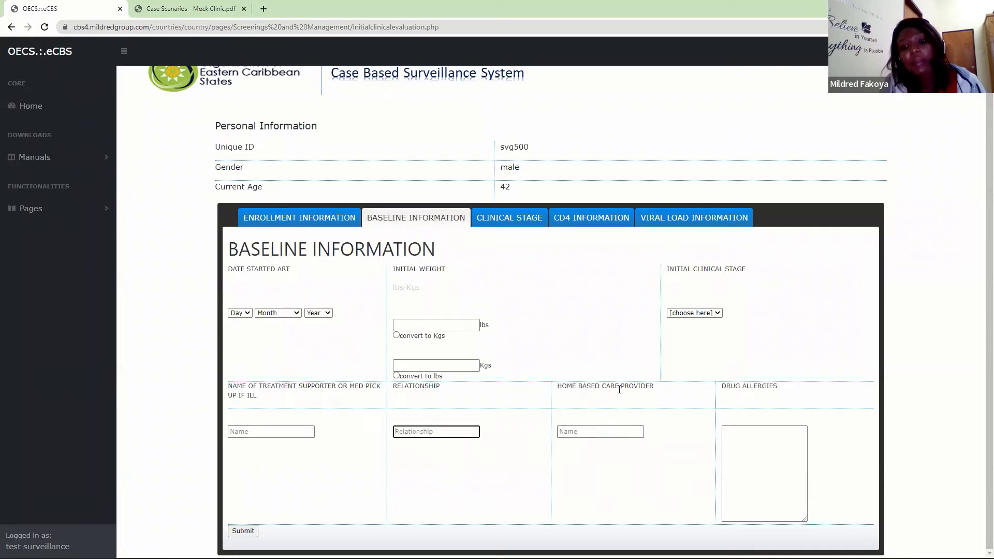
pyautogui.click(781, 468)
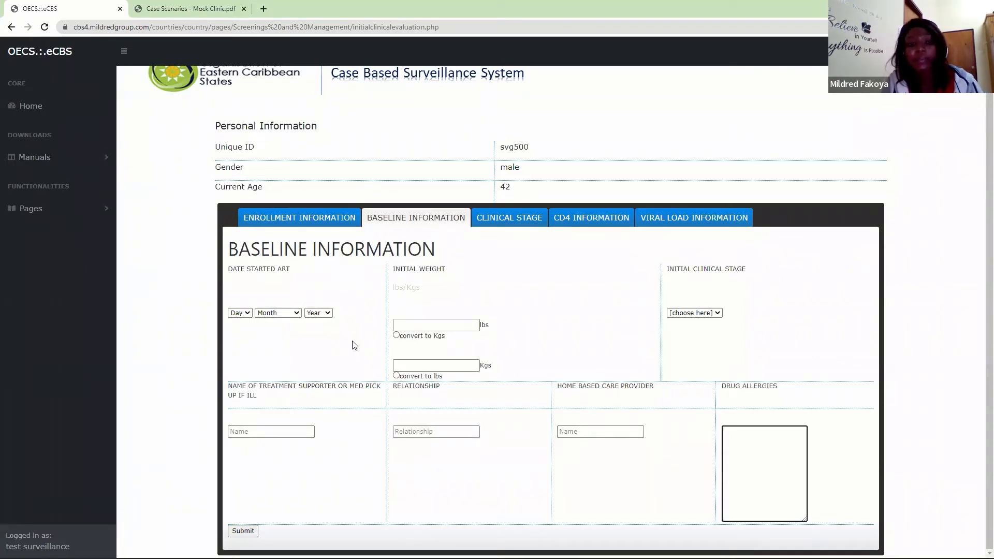
pyautogui.click(234, 313)
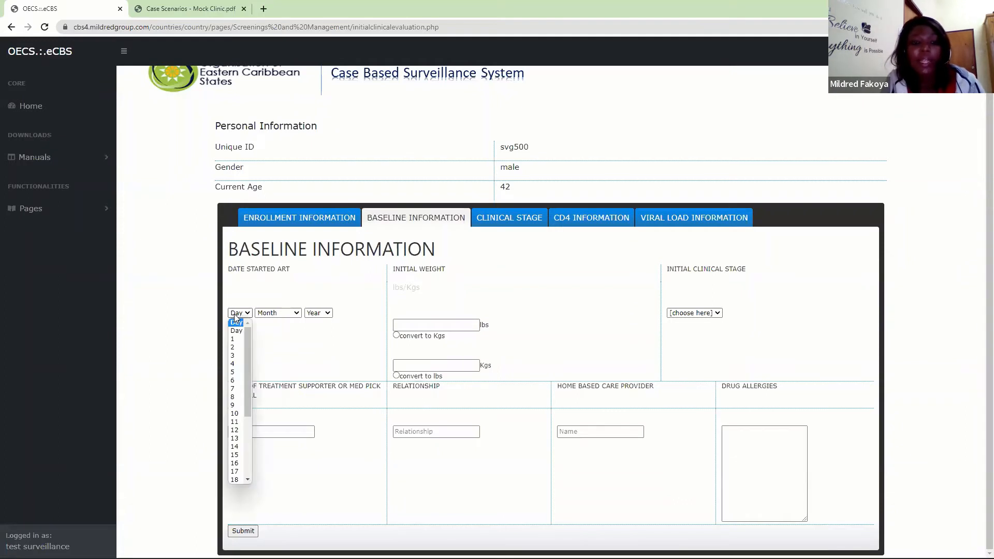
pyautogui.click(312, 354)
# - Enter an initial weight of 225.7 lbs in the baseline information and convert it to kilograms
pyautogui.click(436, 323)
pyautogui.write('225.7')
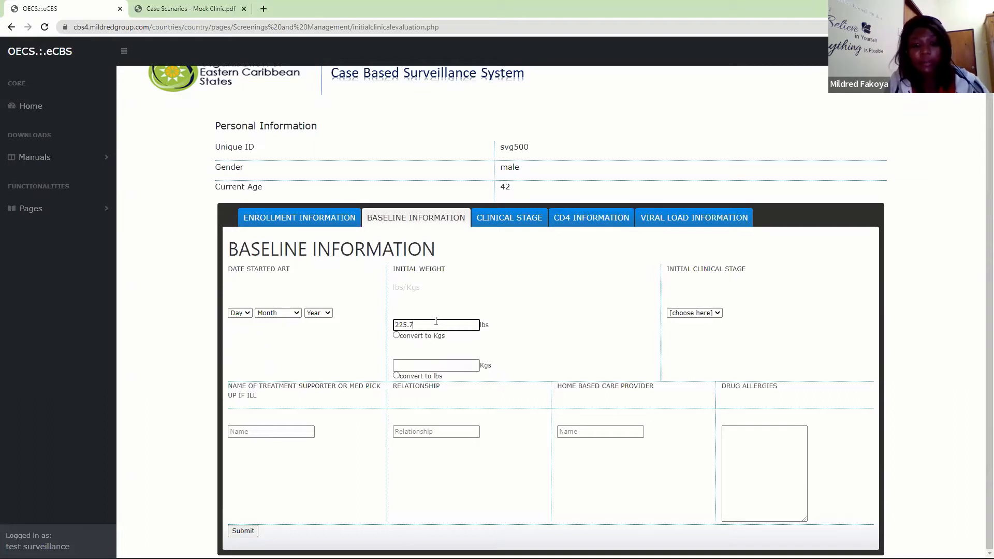
pyautogui.write('``')
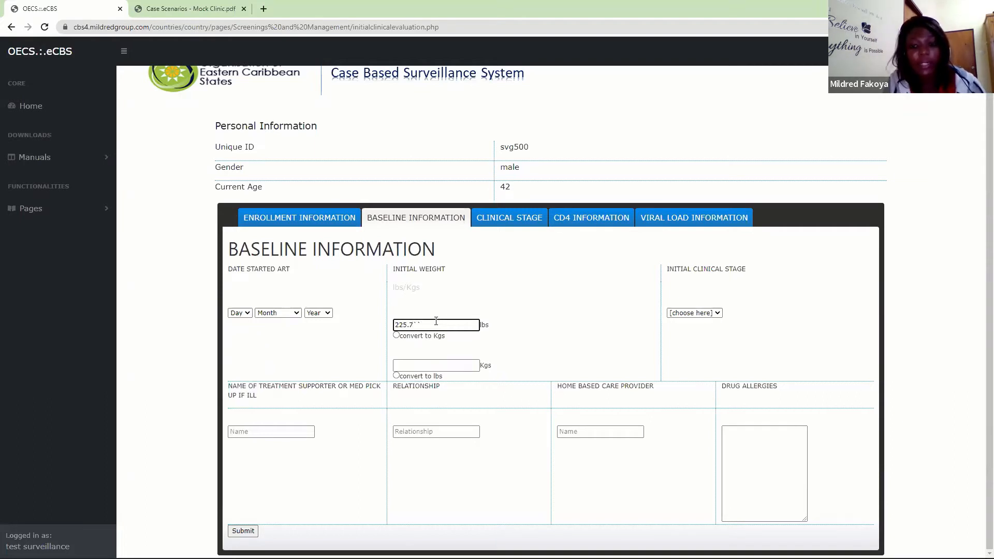
pyautogui.press('BackSpace')
pyautogui.click(396, 335)
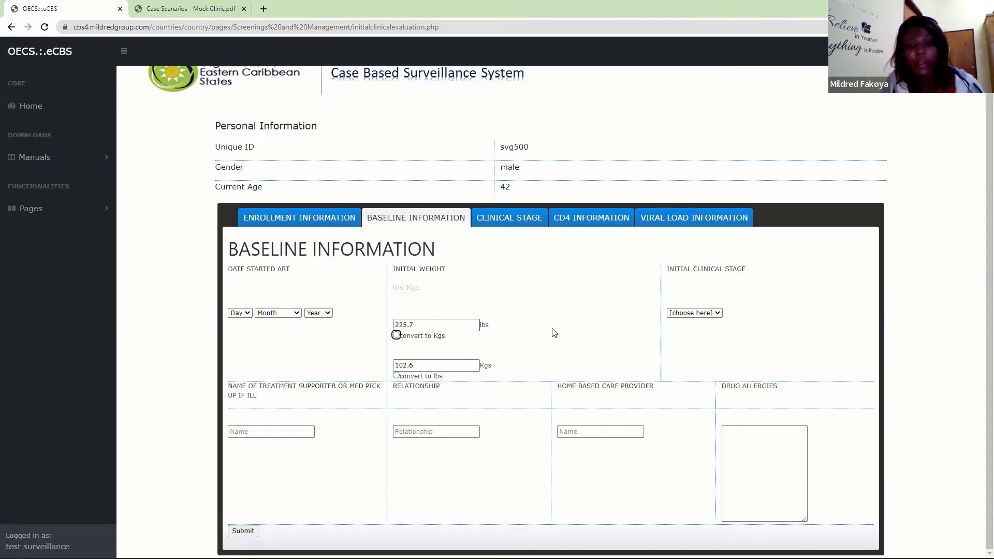
# - Set the initial clinical stage to Stage 3 and try to submit the baseline information
pyautogui.click(682, 314)
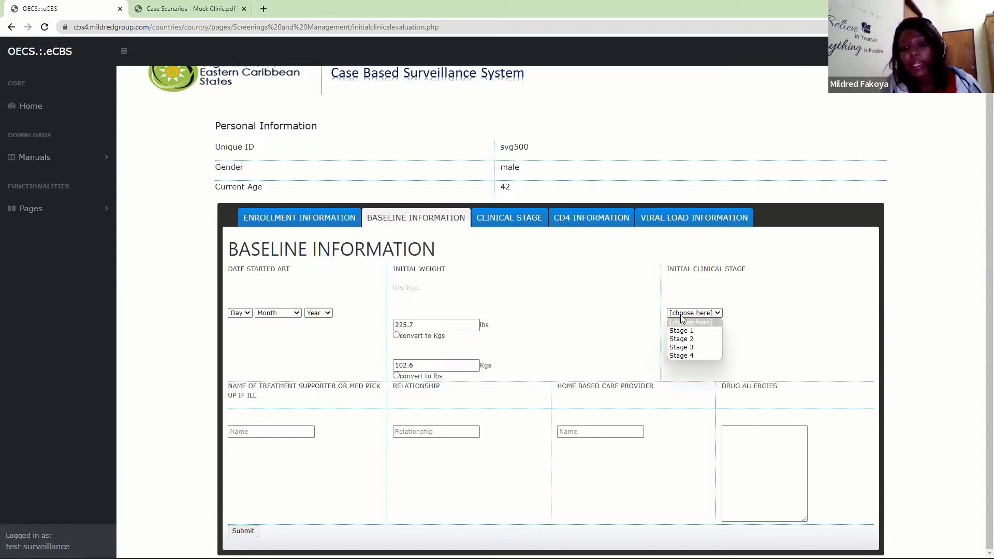
pyautogui.click(679, 347)
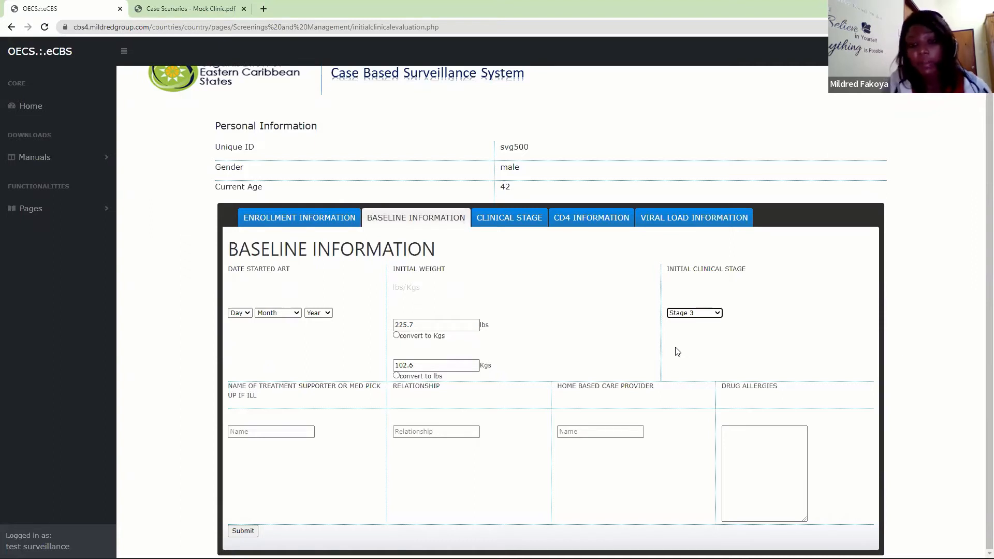
pyautogui.click(244, 532)
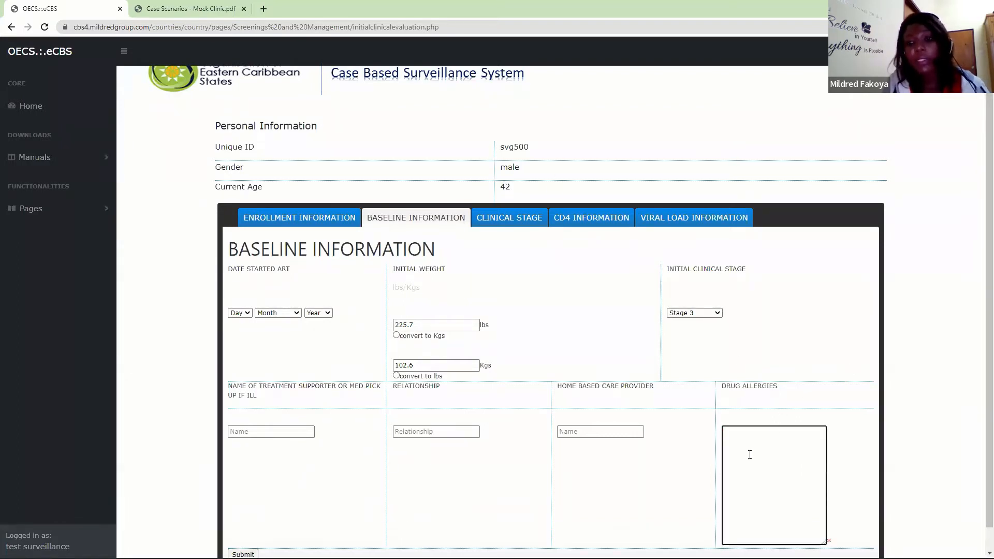
# - Record "No known allergies to drugs" under drug allergies, and save the baseline information with confirmation
pyautogui.write('No known allergies to drugs')
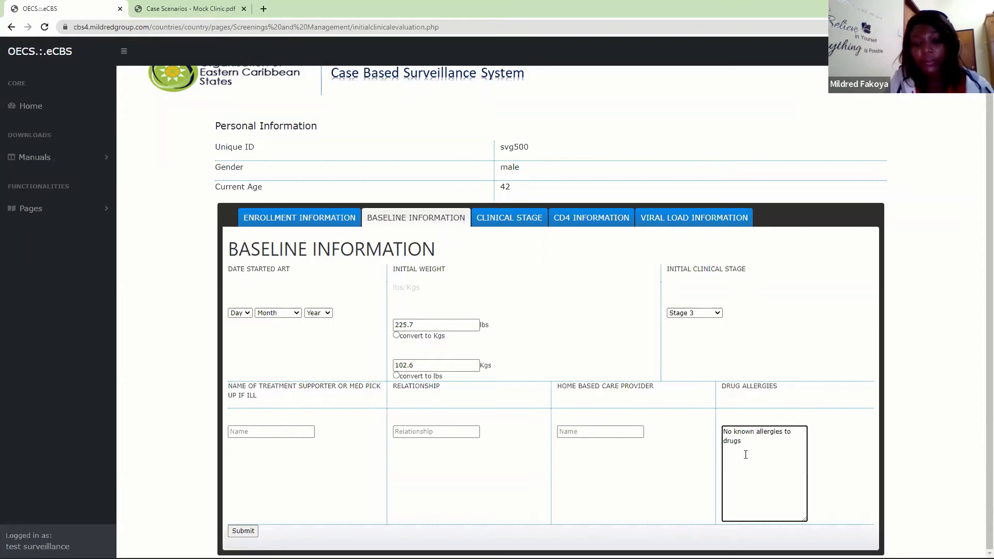
pyautogui.click(243, 531)
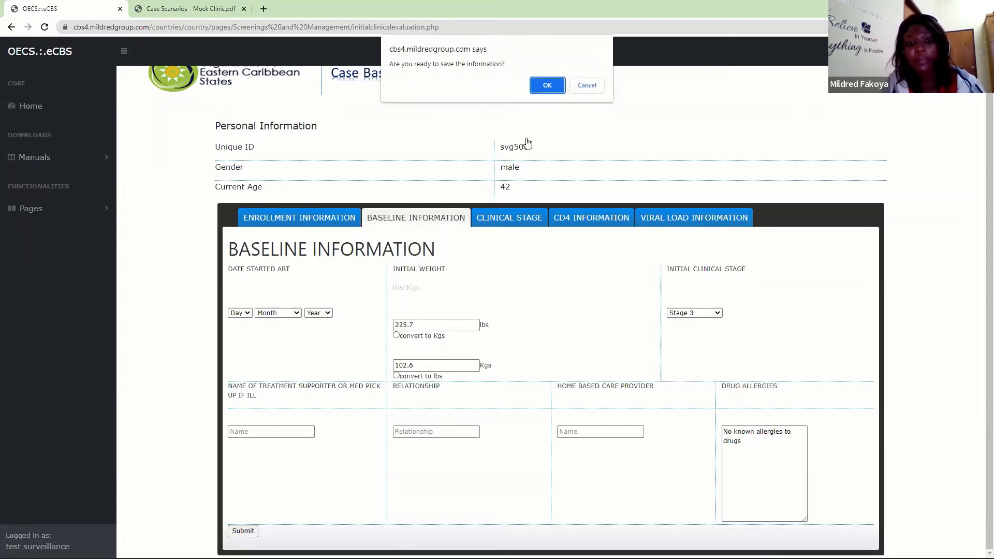
pyautogui.click(546, 87)
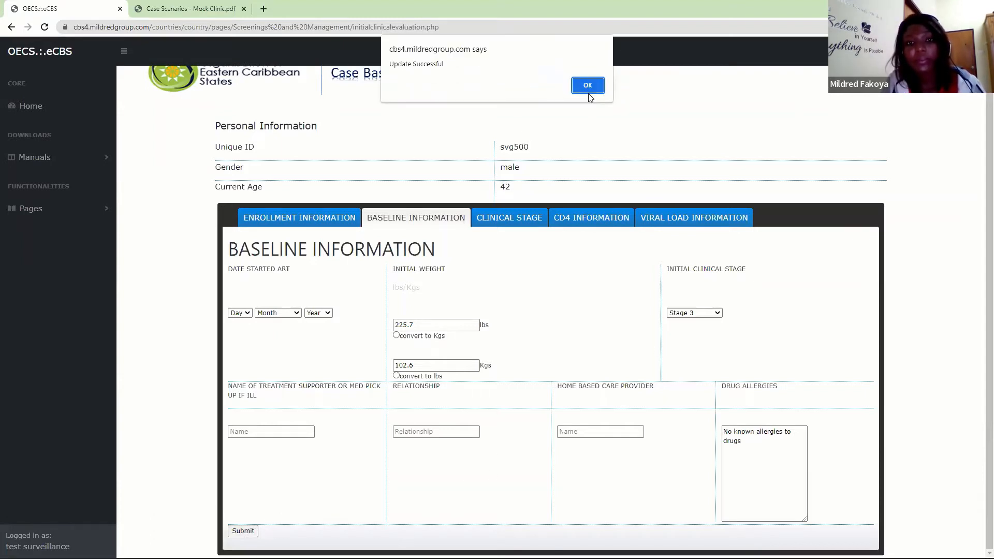
pyautogui.click(587, 86)
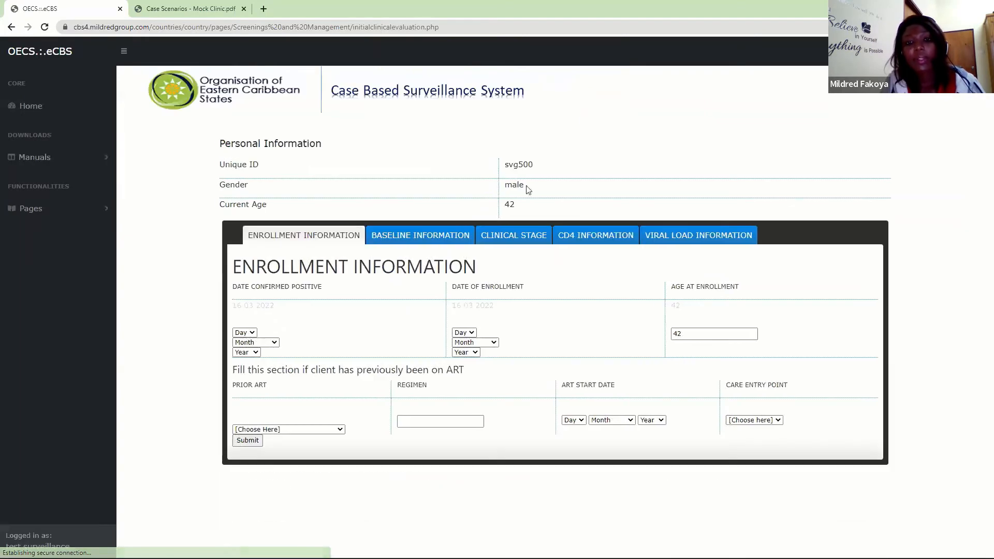
# - In the clinical stage section, set the date of first WHO Clinical Stage 3 diagnosis to 16 March 2022
pyautogui.click(509, 236)
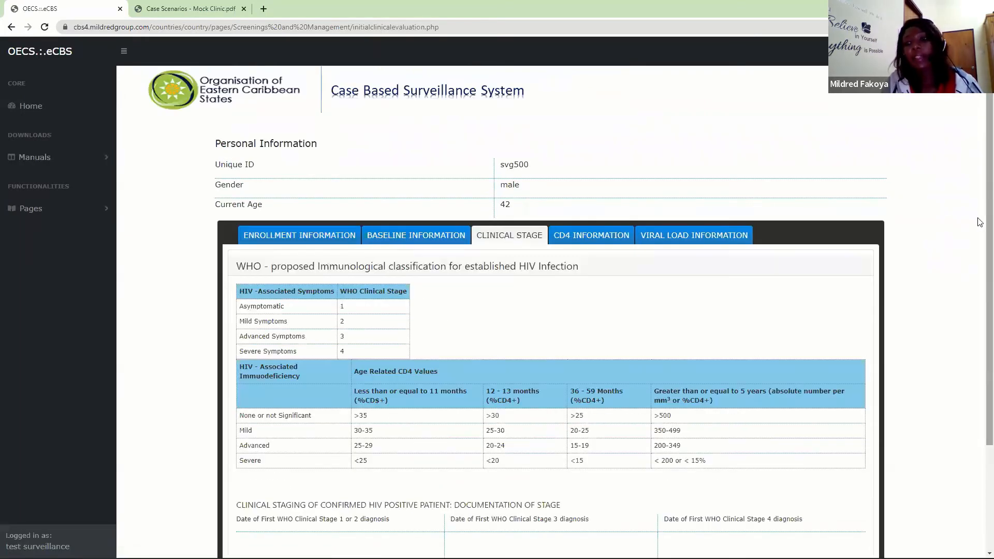
pyautogui.scroll(-1, 980, 319)
pyautogui.scroll(-1, 980, 320)
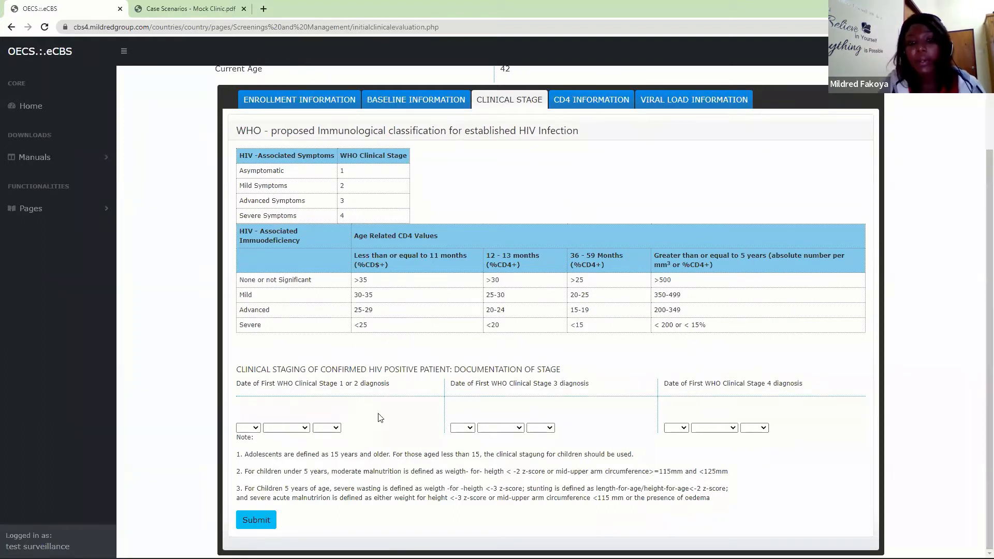
pyautogui.click(462, 429)
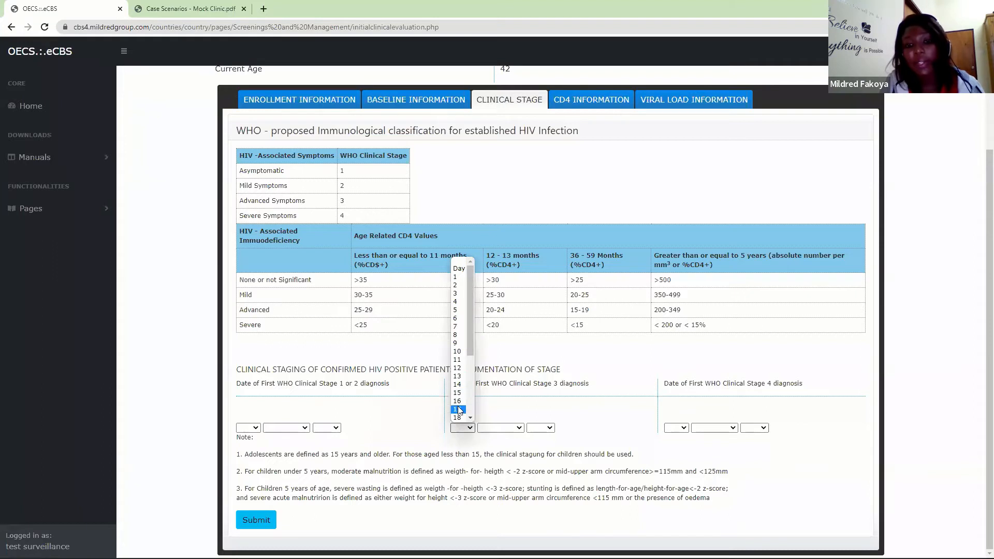
pyautogui.click(458, 402)
pyautogui.click(500, 427)
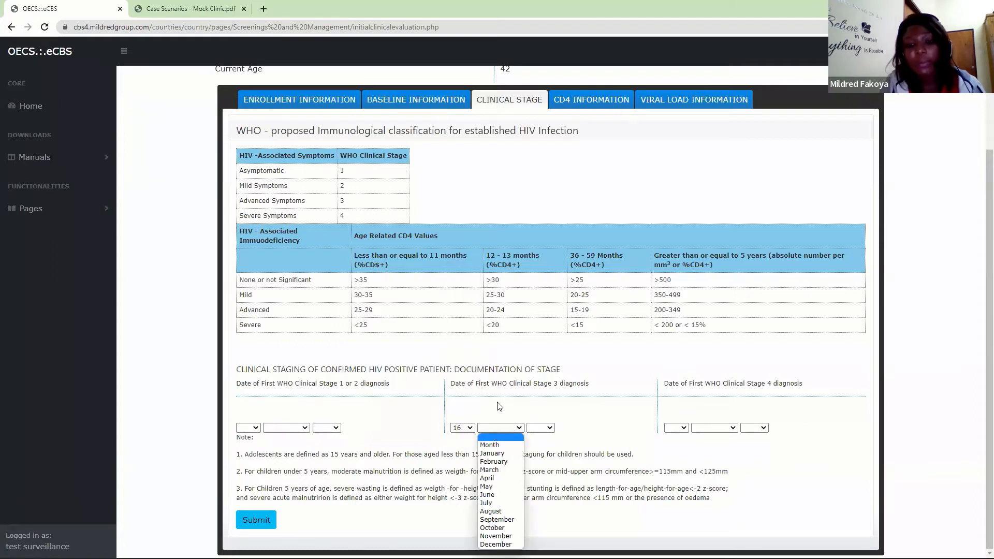
pyautogui.click(500, 470)
pyautogui.click(541, 428)
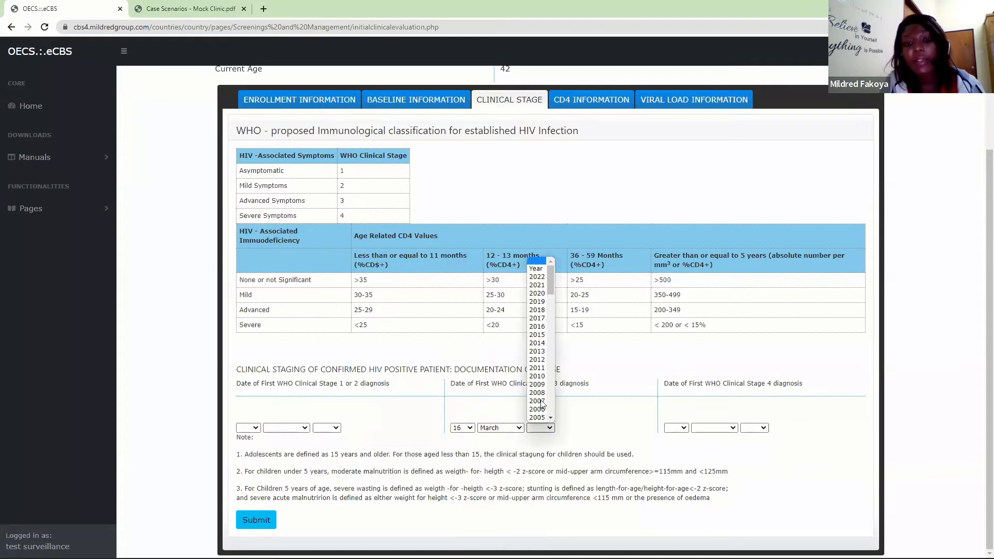
pyautogui.click(533, 276)
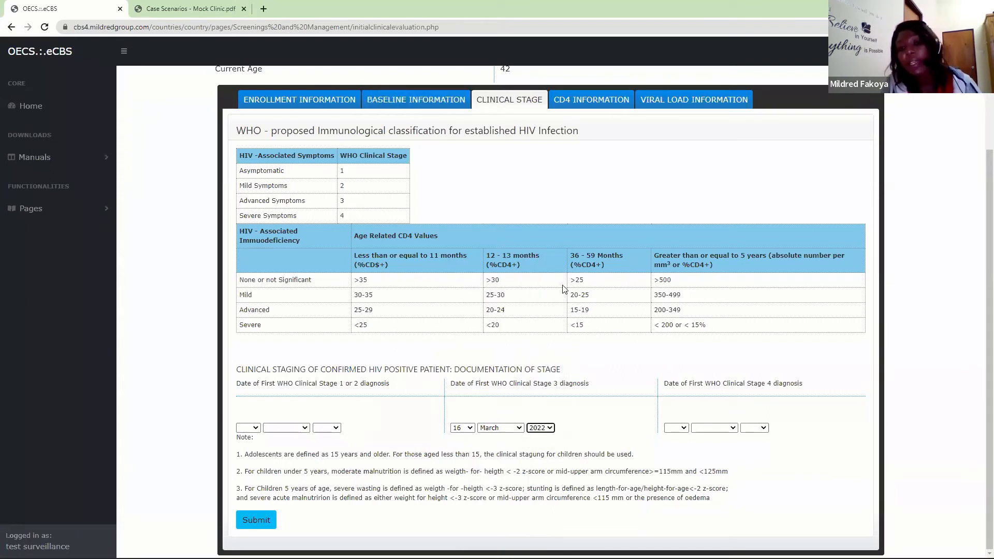
# - Save the clinical staging with confirmation, and reopen the clinical stage section to check the recorded diagnosis date
pyautogui.click(253, 524)
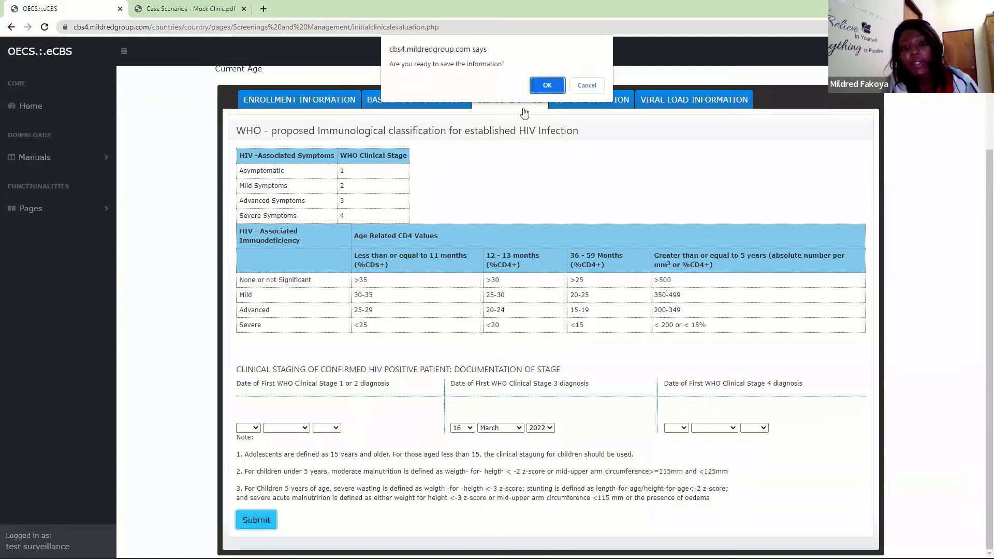
pyautogui.click(546, 86)
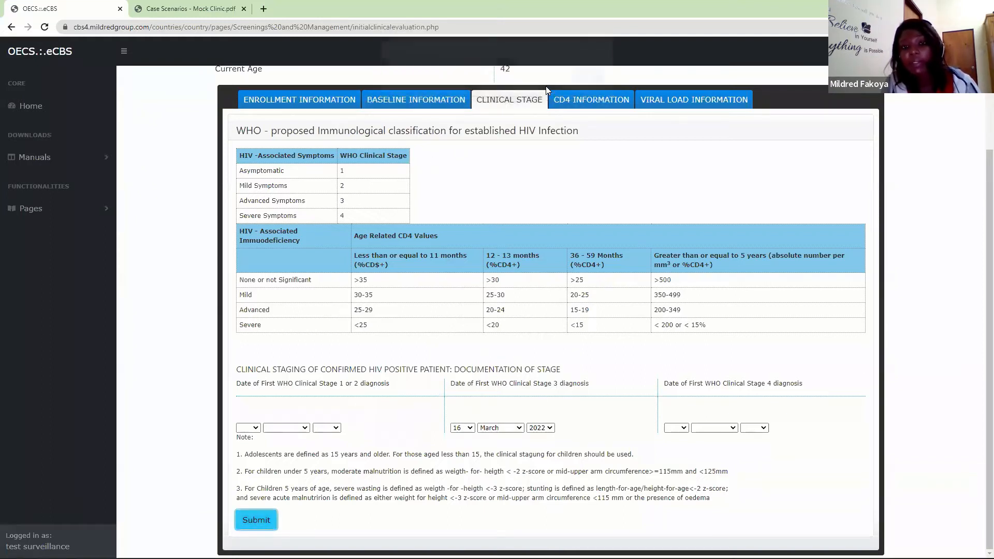
pyautogui.click(593, 87)
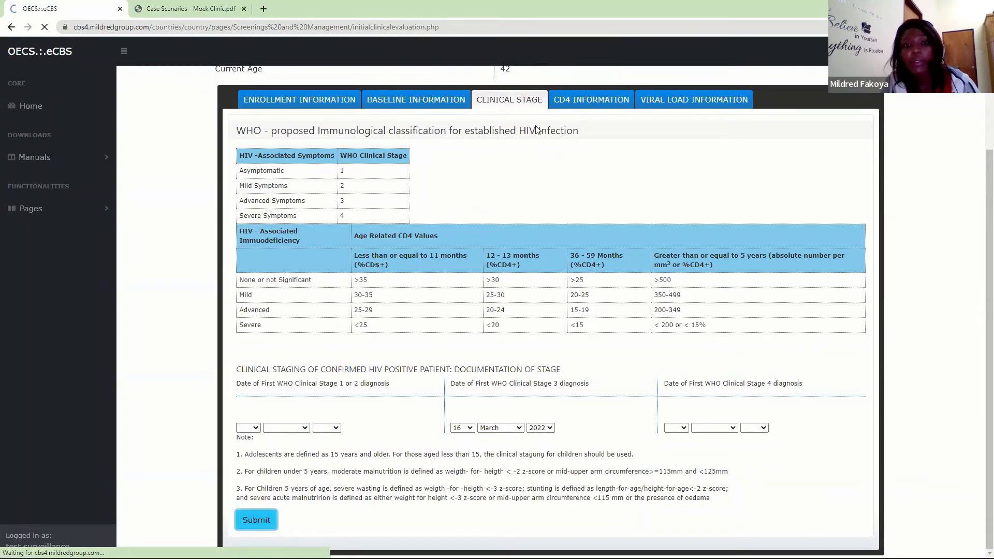
pyautogui.click(517, 238)
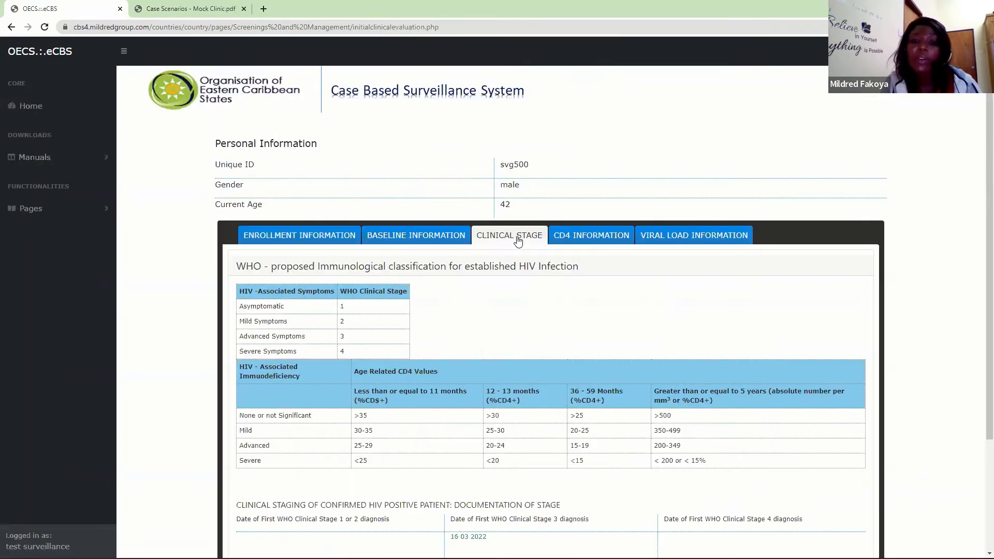
pyautogui.scroll(-3, 978, 277)
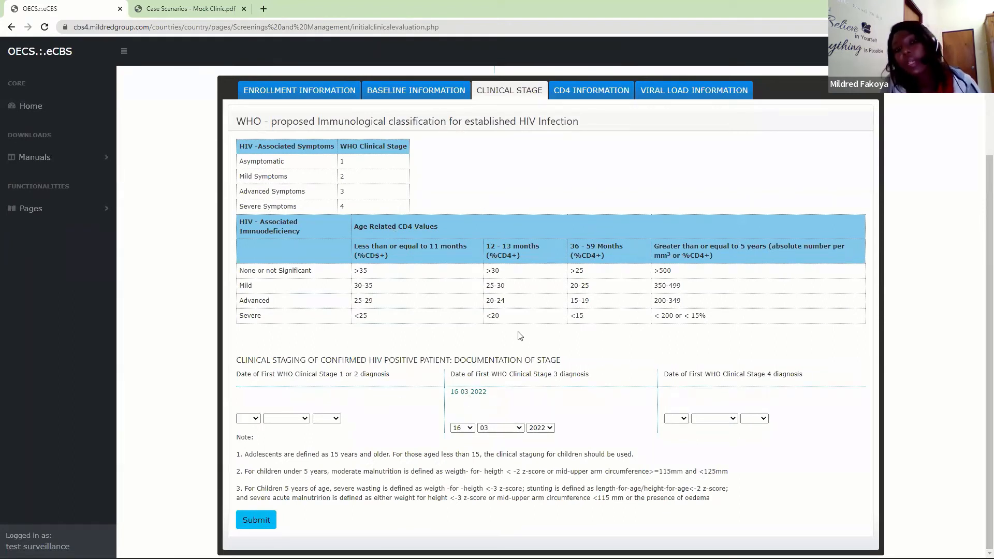
# - In the CD4 information section, set the first CD4 test request date and first CD4 test date to 16 March 2022, and save with confirmation
pyautogui.click(608, 93)
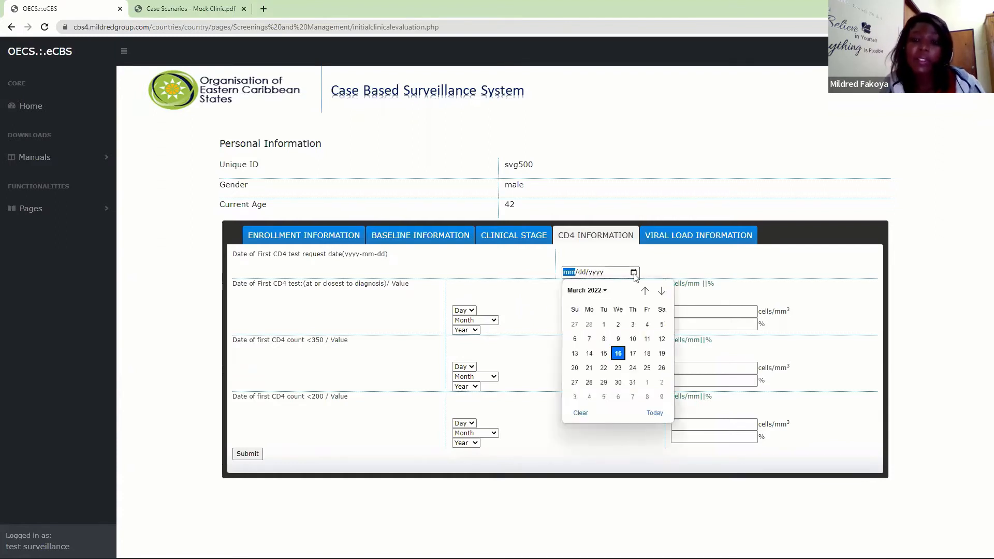
pyautogui.click(618, 353)
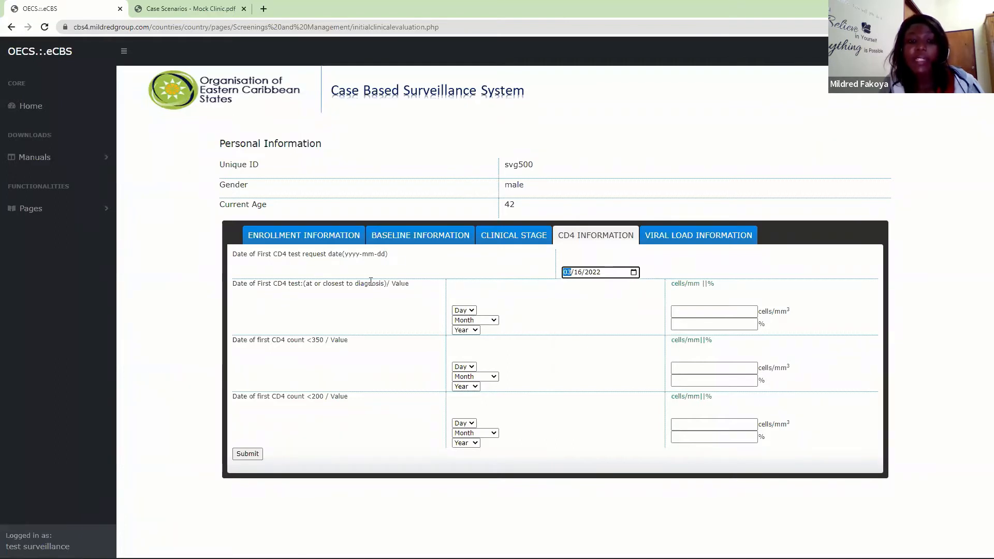
pyautogui.click(464, 310)
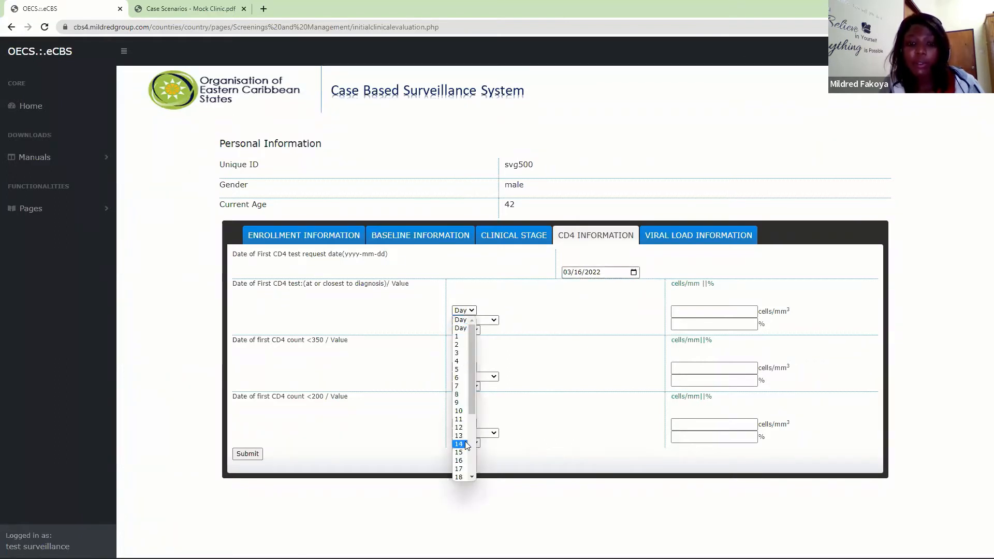
pyautogui.click(459, 461)
pyautogui.click(475, 320)
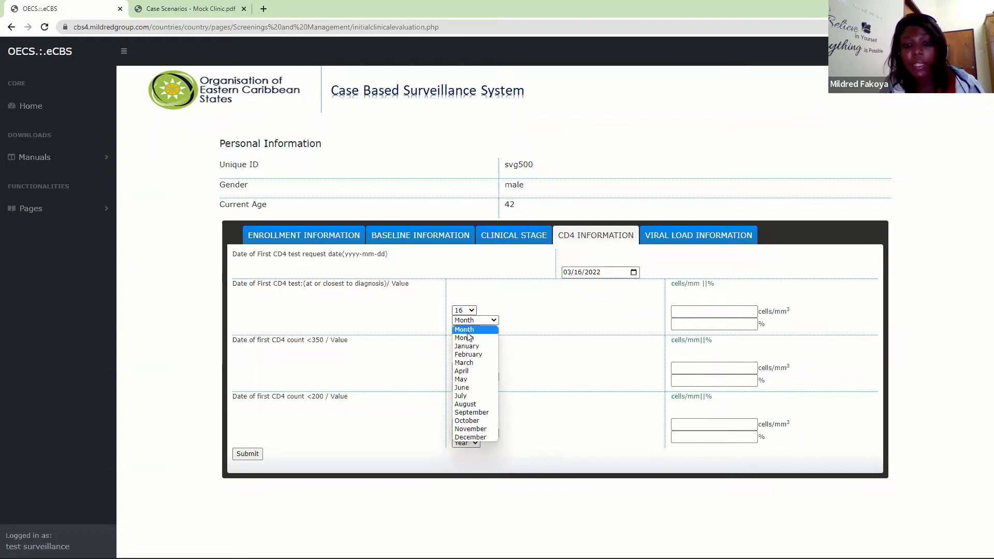
pyautogui.click(468, 361)
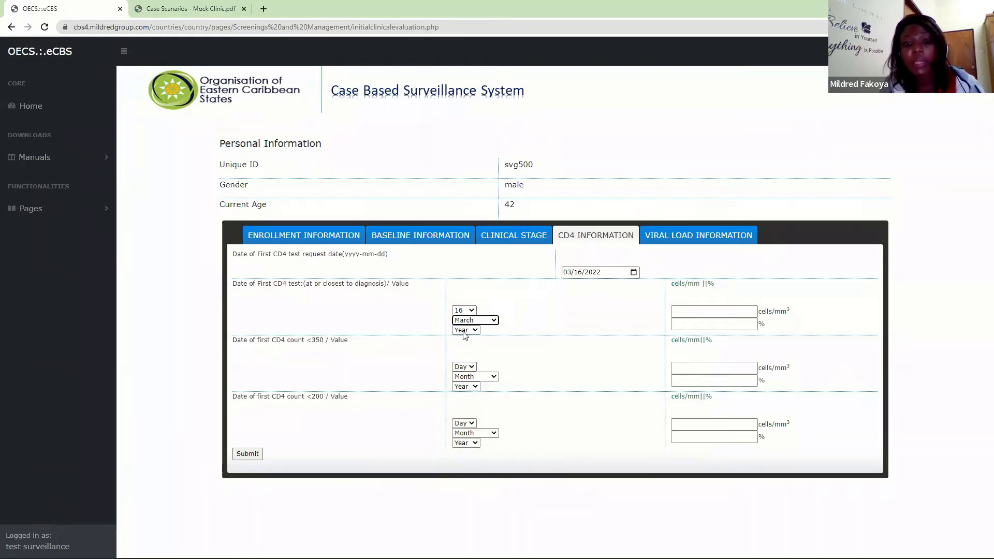
pyautogui.click(464, 330)
pyautogui.click(463, 352)
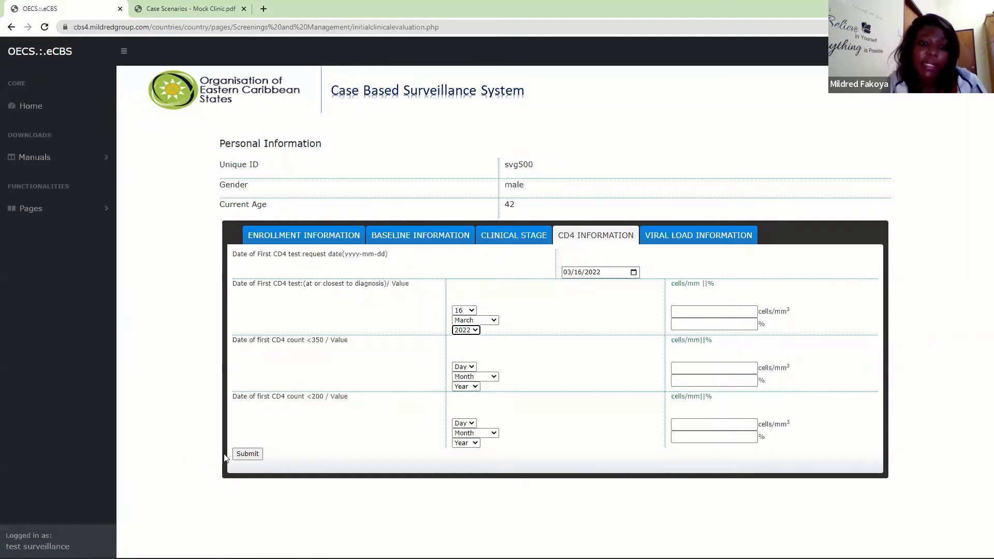
pyautogui.click(243, 456)
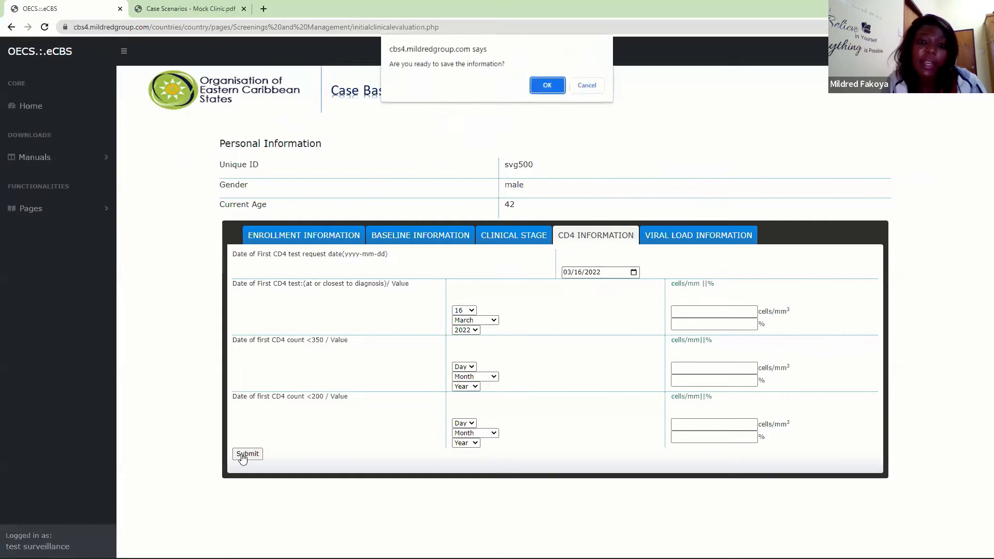
pyautogui.click(541, 87)
pyautogui.click(593, 87)
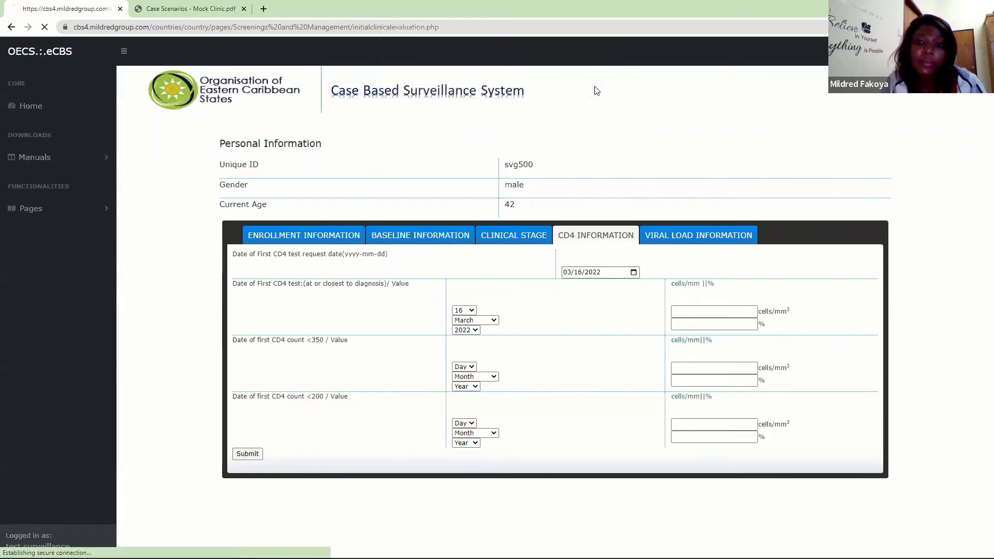
# - In the viral load section, set the first viral load test request date and test date to 16 March 2022, and save with confirmation
pyautogui.click(703, 240)
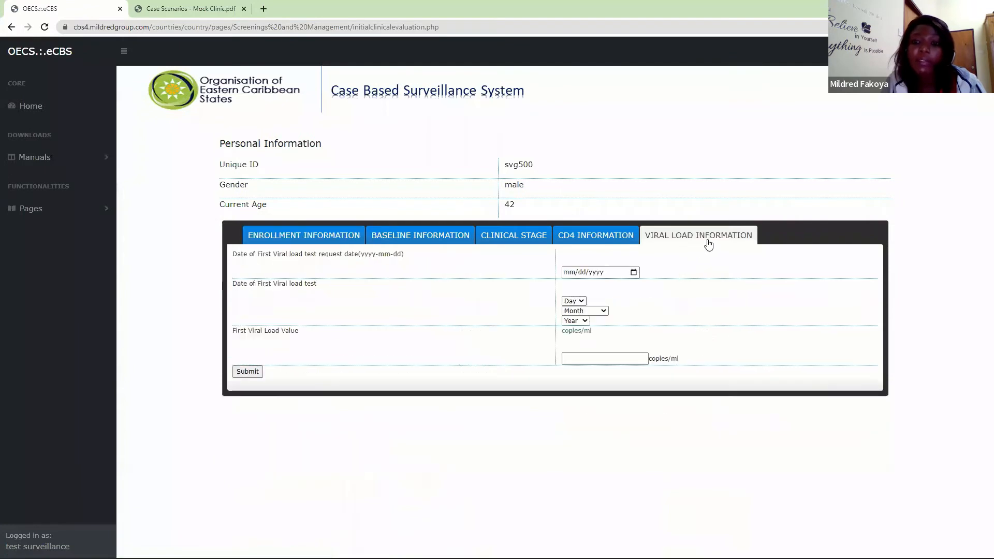
pyautogui.click(634, 272)
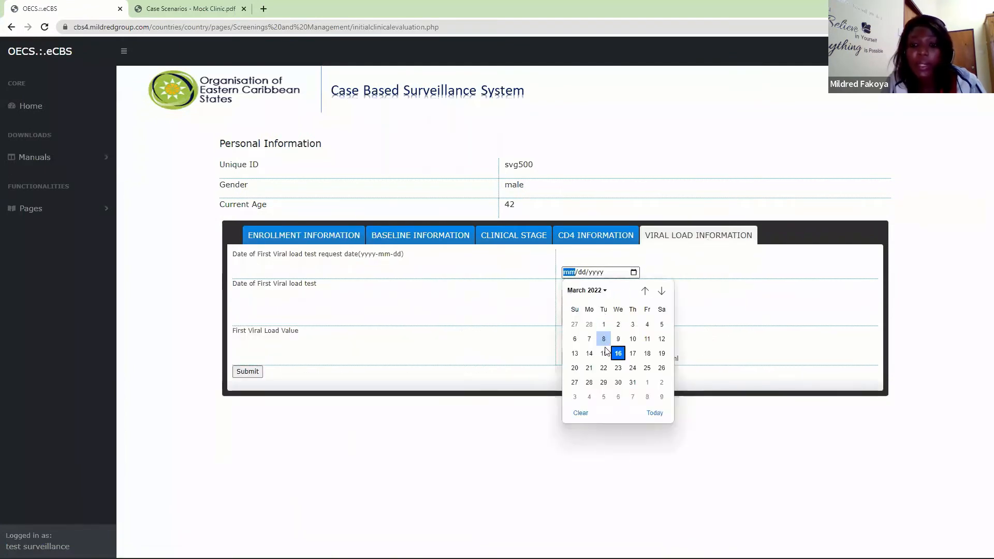
pyautogui.click(619, 356)
pyautogui.click(580, 302)
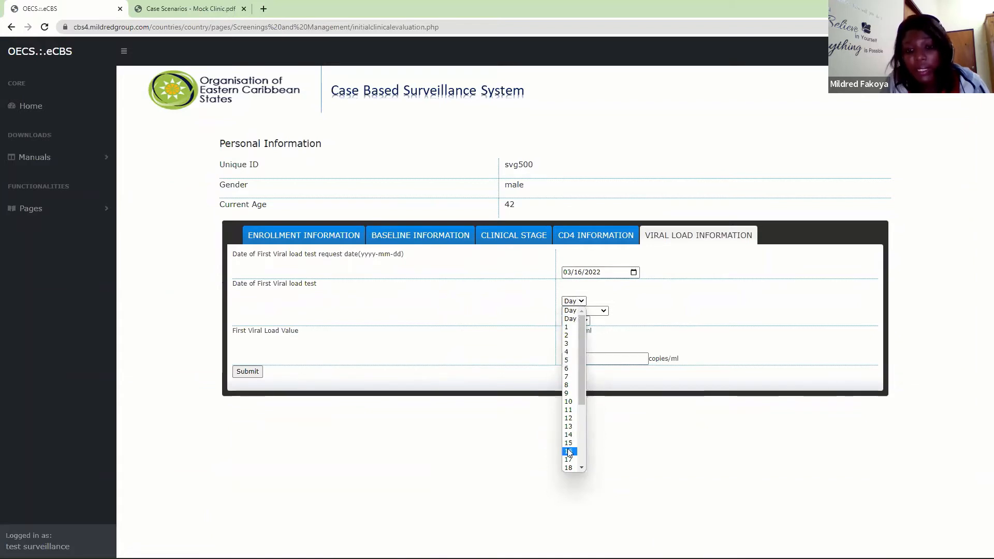
pyautogui.click(569, 452)
pyautogui.click(591, 311)
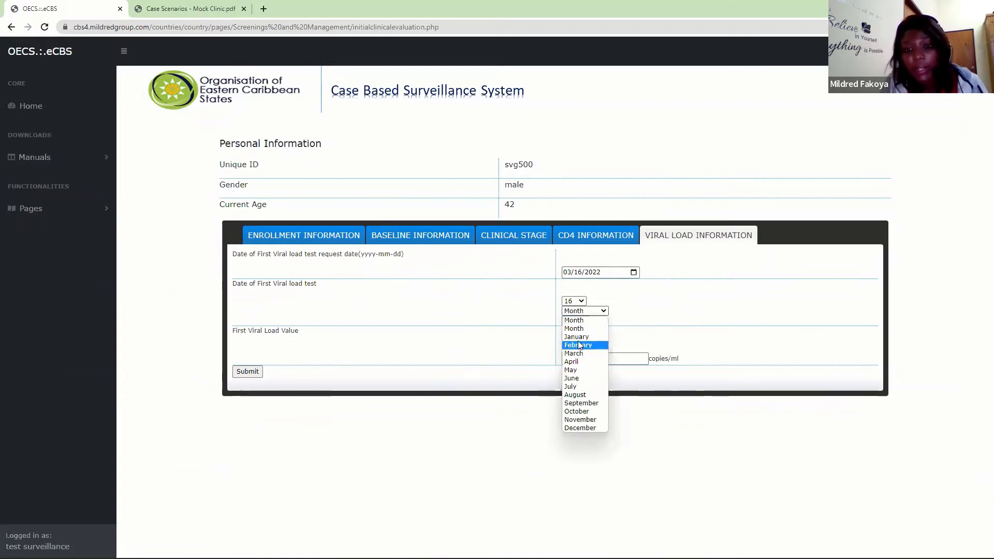
pyautogui.click(577, 353)
pyautogui.click(576, 321)
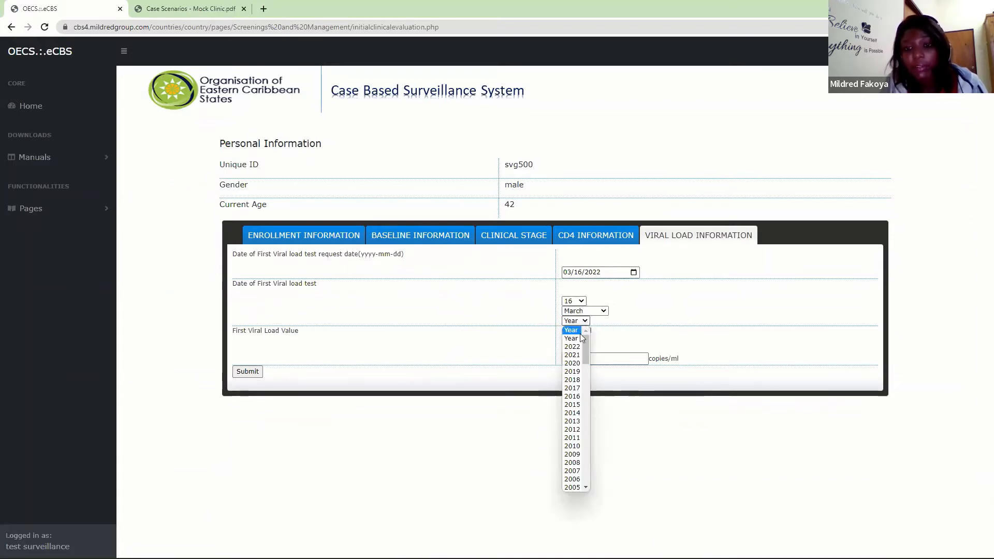
pyautogui.click(572, 346)
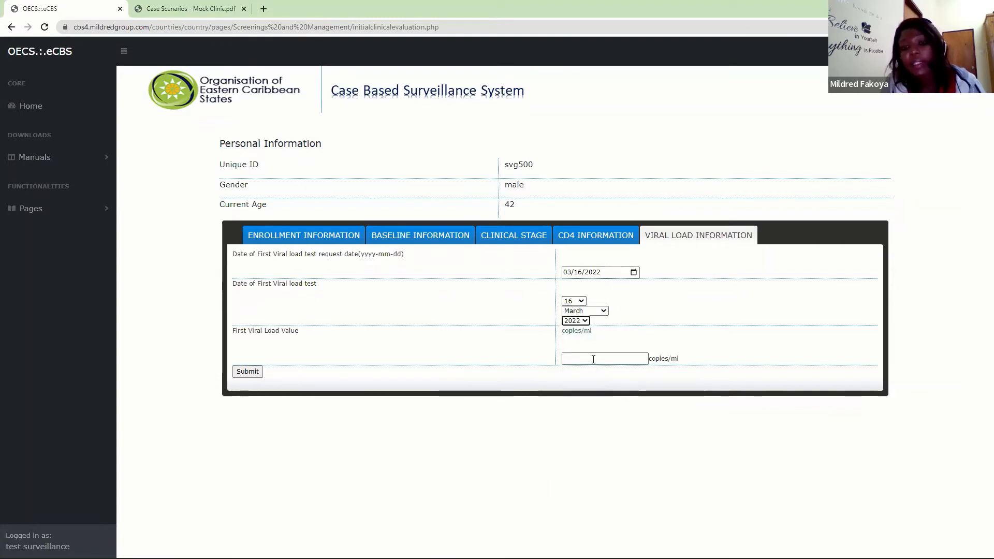
pyautogui.click(244, 372)
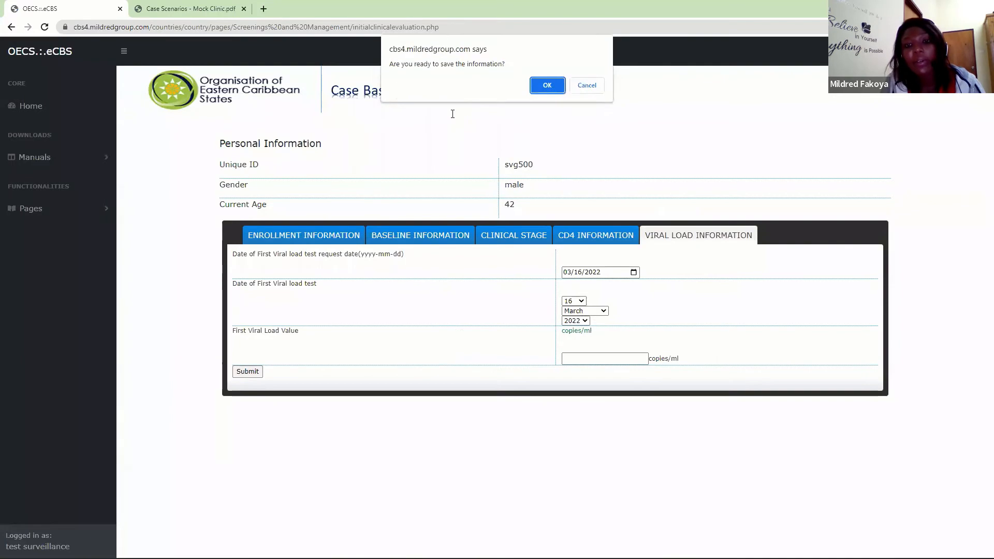
pyautogui.click(545, 83)
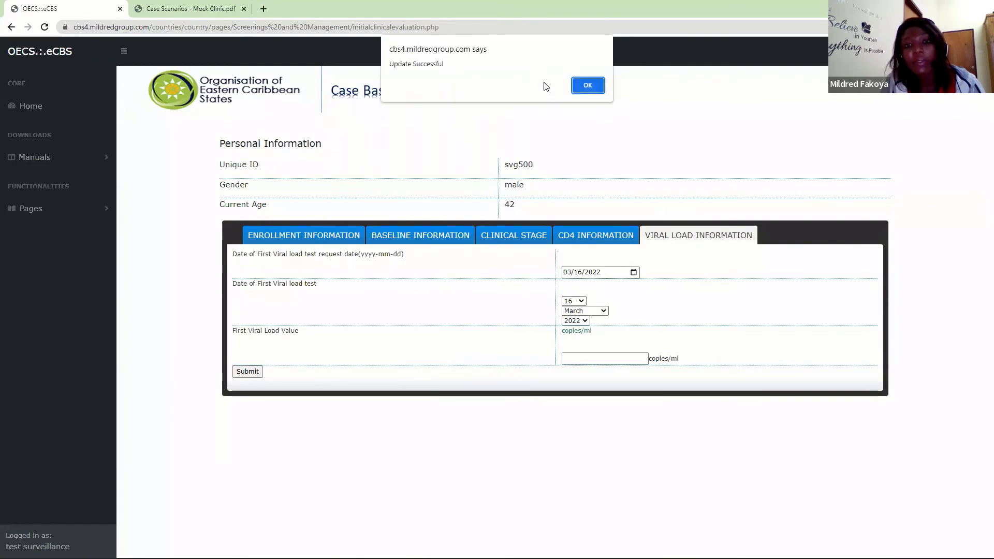
pyautogui.click(591, 90)
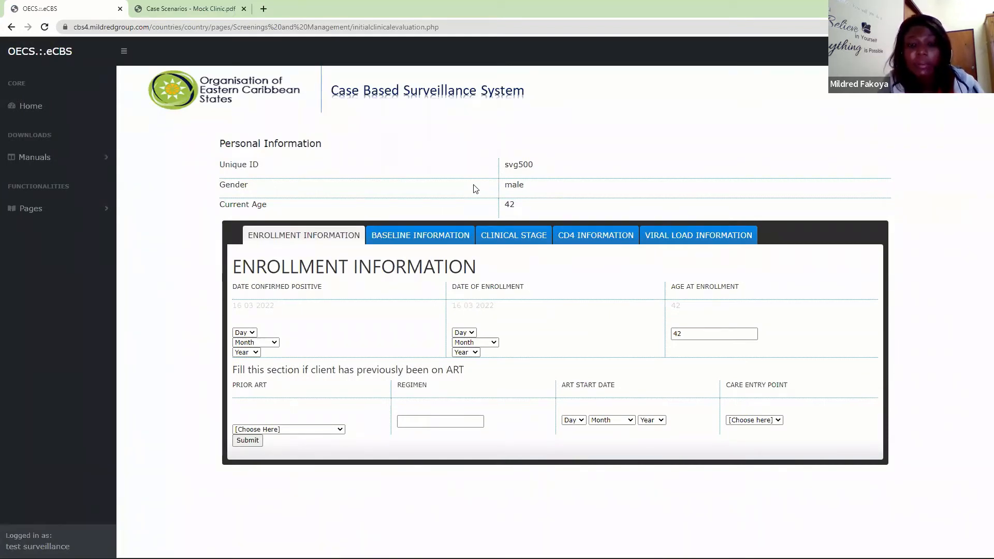
# - Open counselling appointment scheduling, enter the client's unique ID, and refer the client for an Adherence Readiness Assessment with confirmation
pyautogui.click(86, 212)
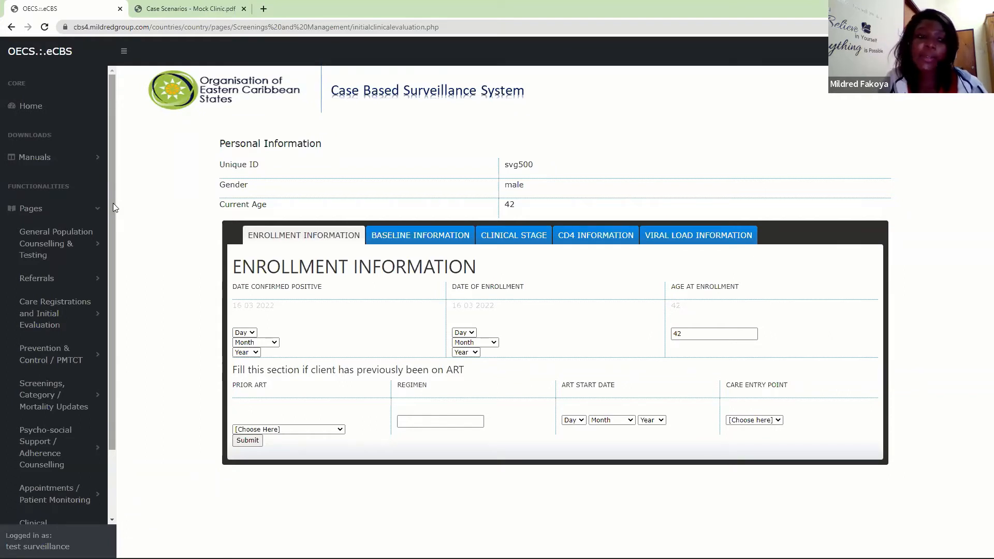
pyautogui.scroll(-2, 113, 233)
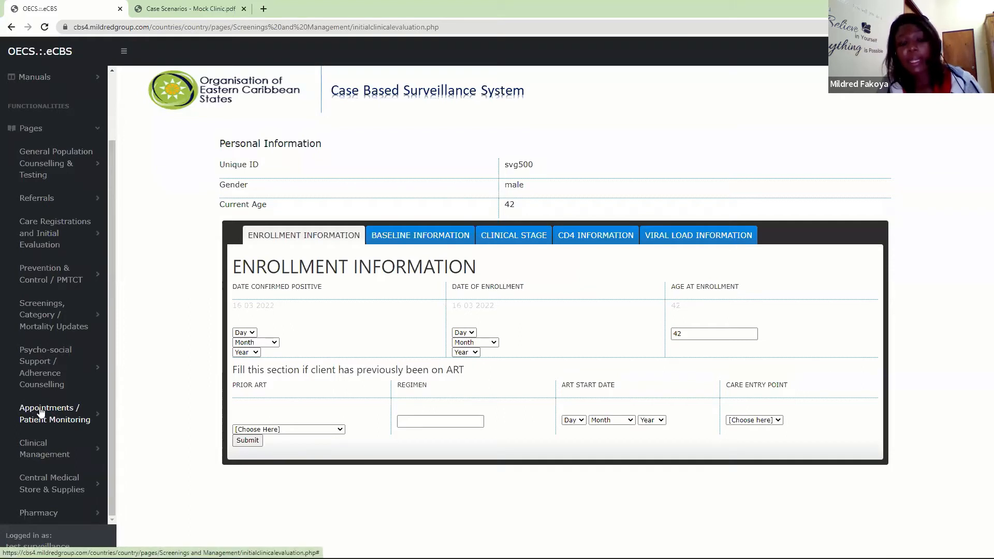
pyautogui.click(55, 419)
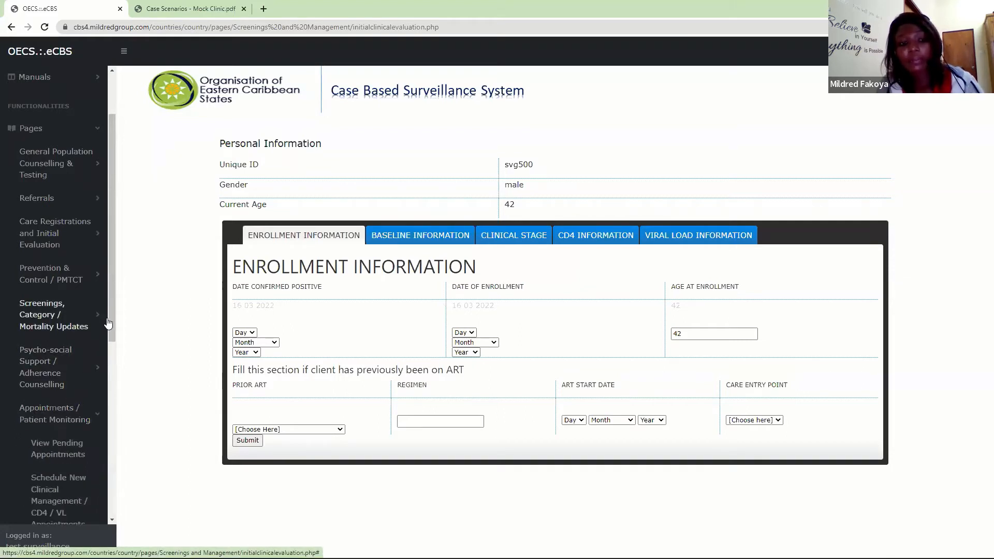
pyautogui.moveTo(110, 319); pyautogui.dragTo(122, 455)
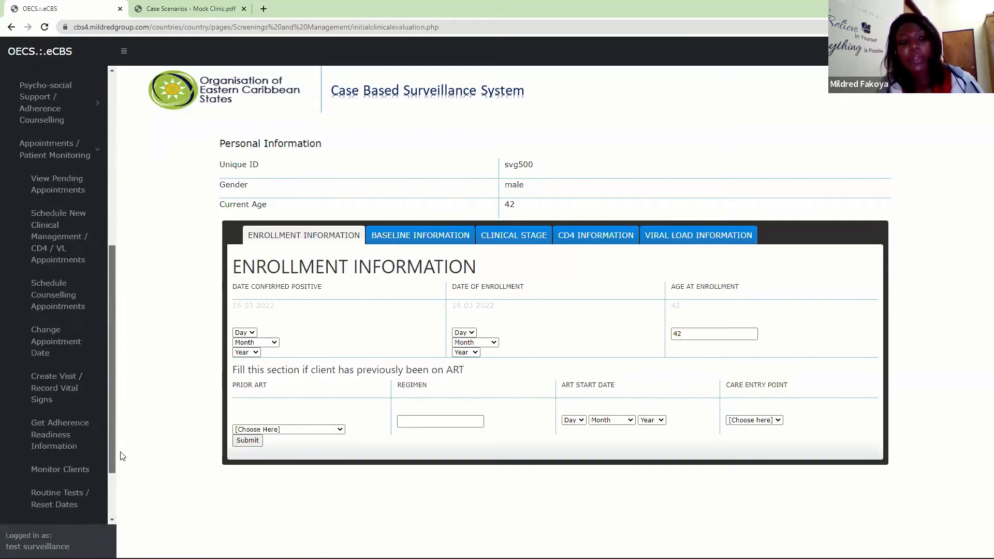
pyautogui.click(56, 314)
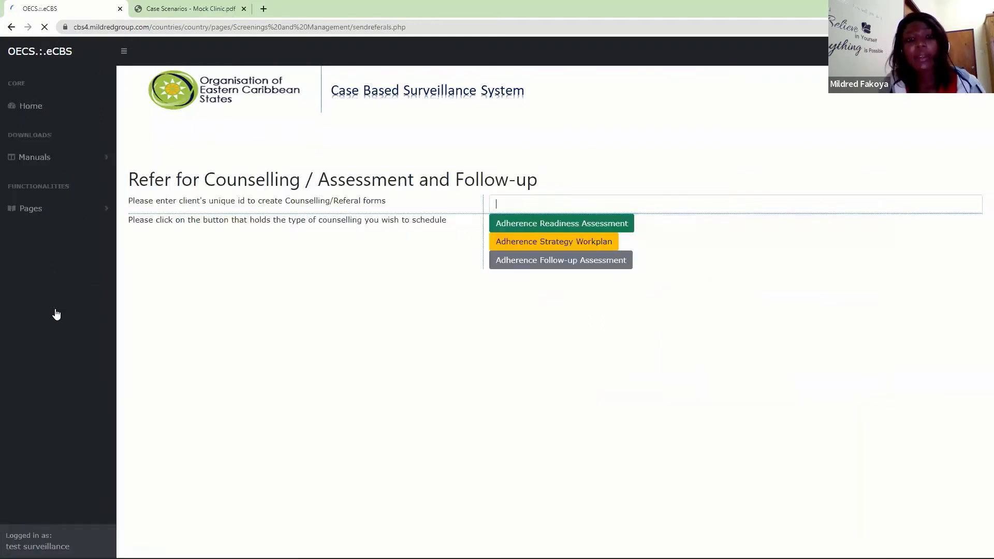
pyautogui.write('g500')
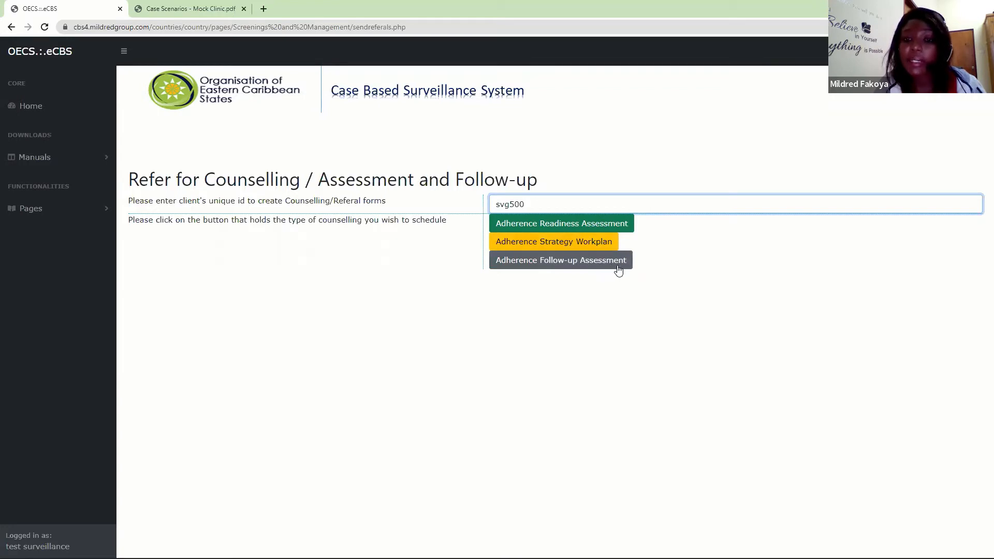
pyautogui.click(542, 227)
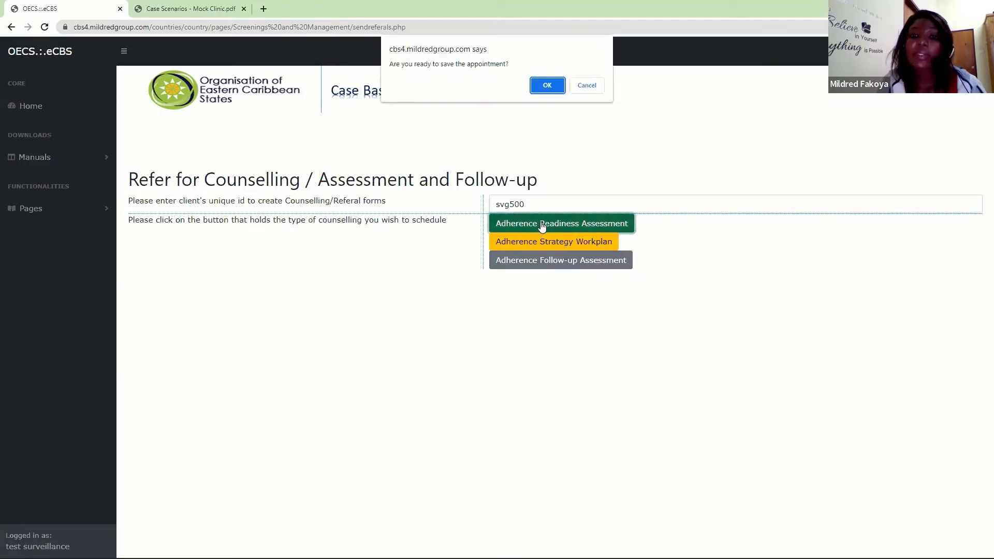
pyautogui.click(547, 85)
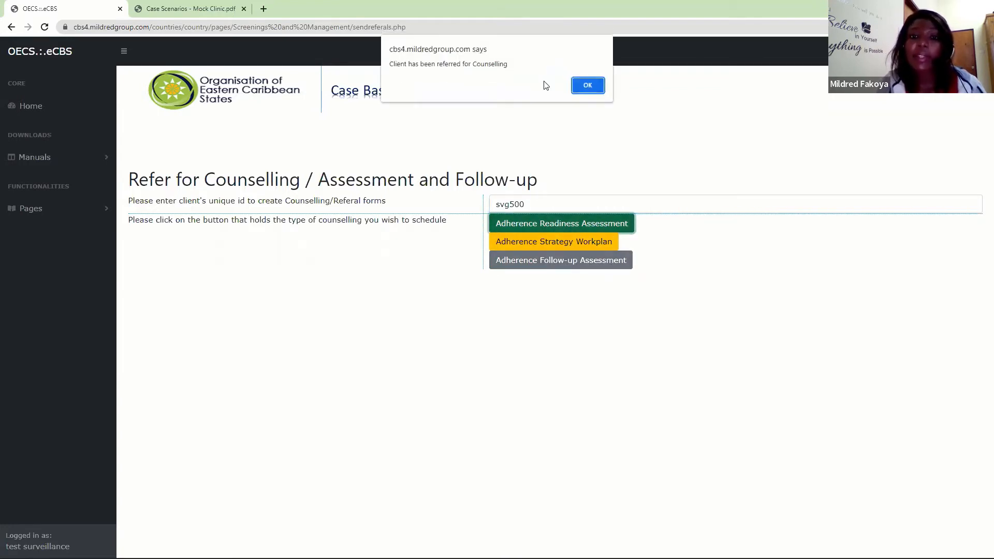
pyautogui.click(582, 84)
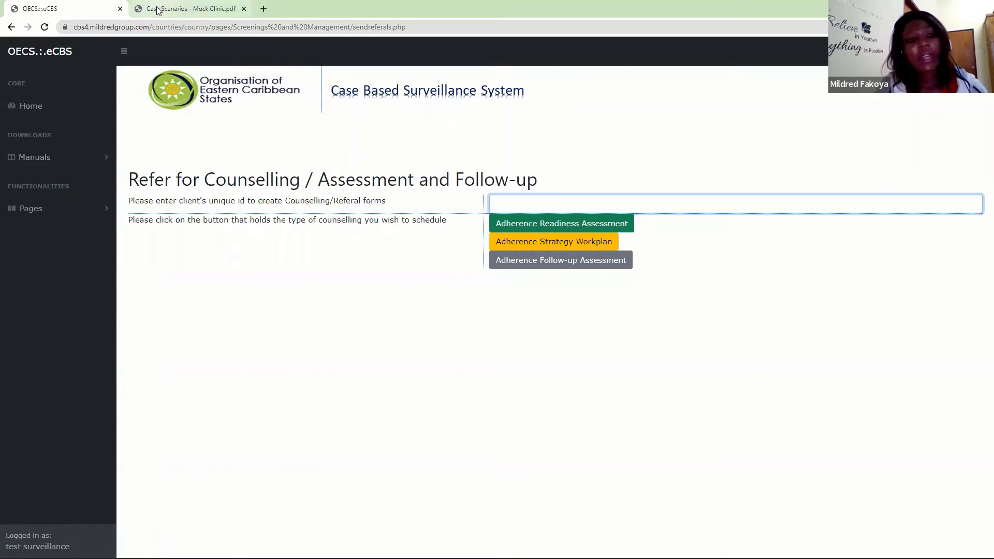
# - Find the new encounter page for adherence counselling and retrieve today's encounter form with the client's unique ID
pyautogui.click(94, 210)
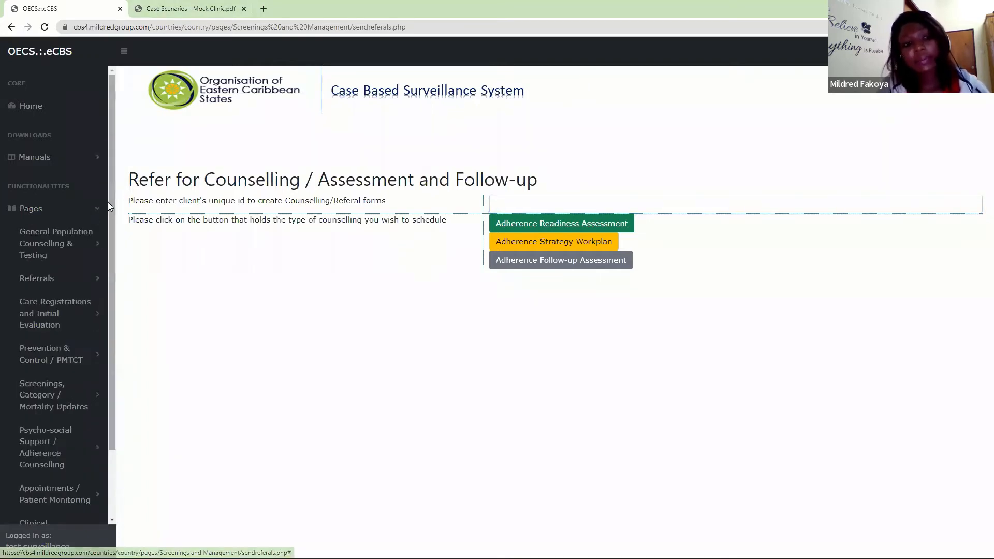
pyautogui.scroll(-2, 108, 202)
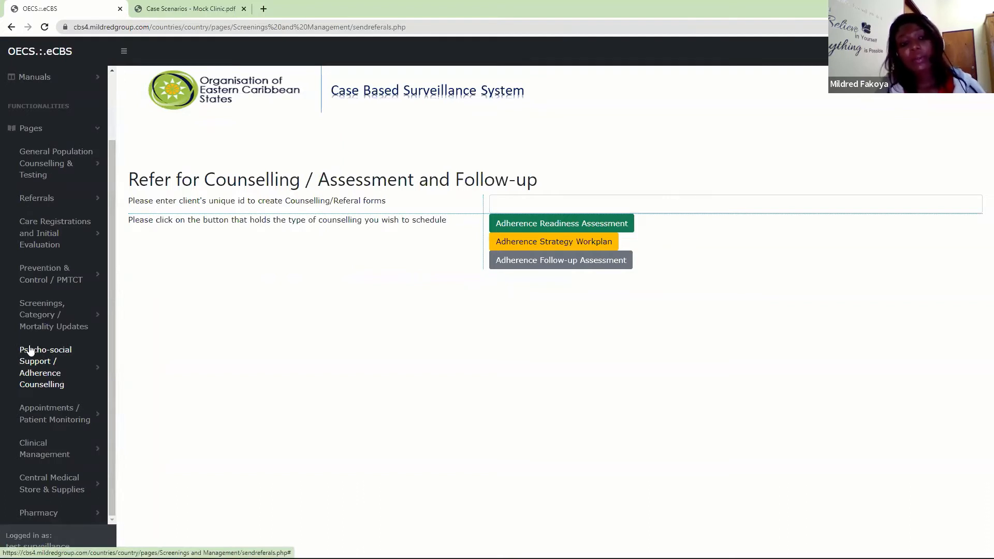
pyautogui.click(30, 376)
pyautogui.moveTo(112, 296); pyautogui.dragTo(123, 434)
pyautogui.click(64, 344)
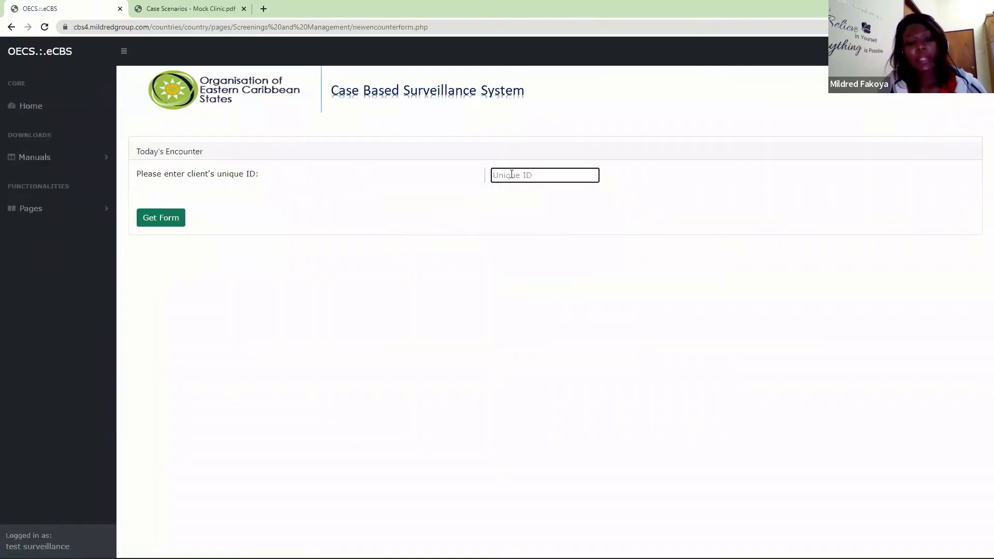
pyautogui.write('123')
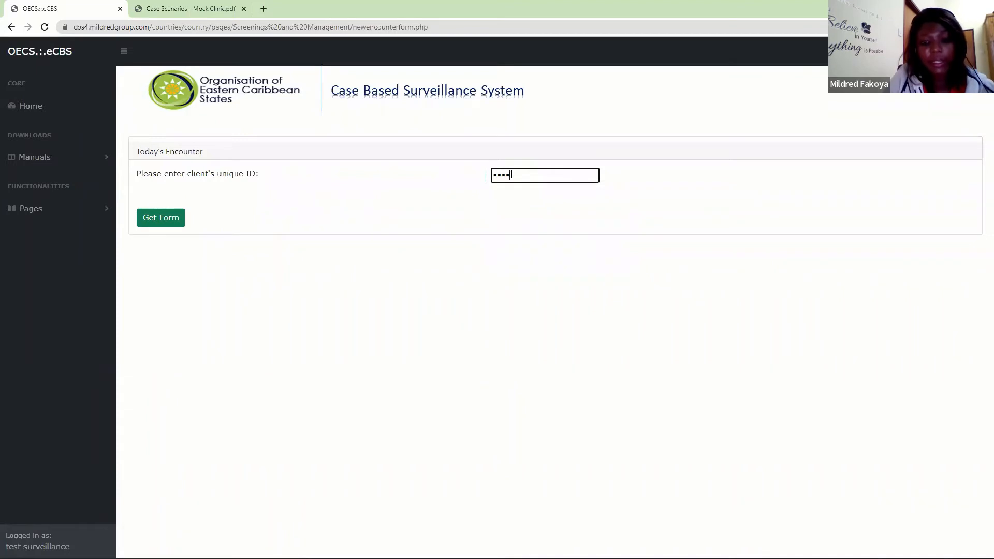
pyautogui.click(176, 220)
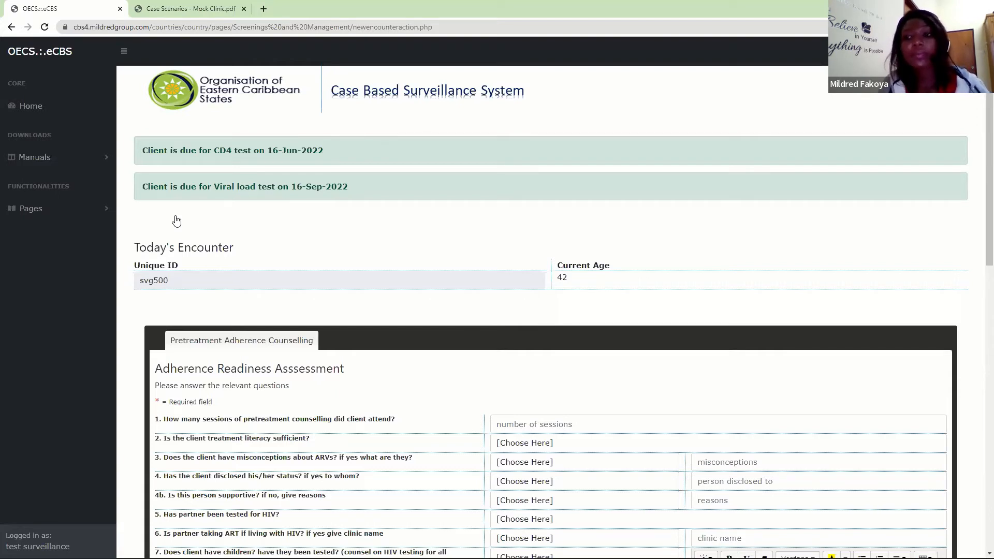
# - In the Adherence Readiness Assessment, record 1 pretreatment counselling session attended and answer Yes to sufficient treatment literacy
pyautogui.scroll(-1, 979, 194)
pyautogui.scroll(-4, 980, 194)
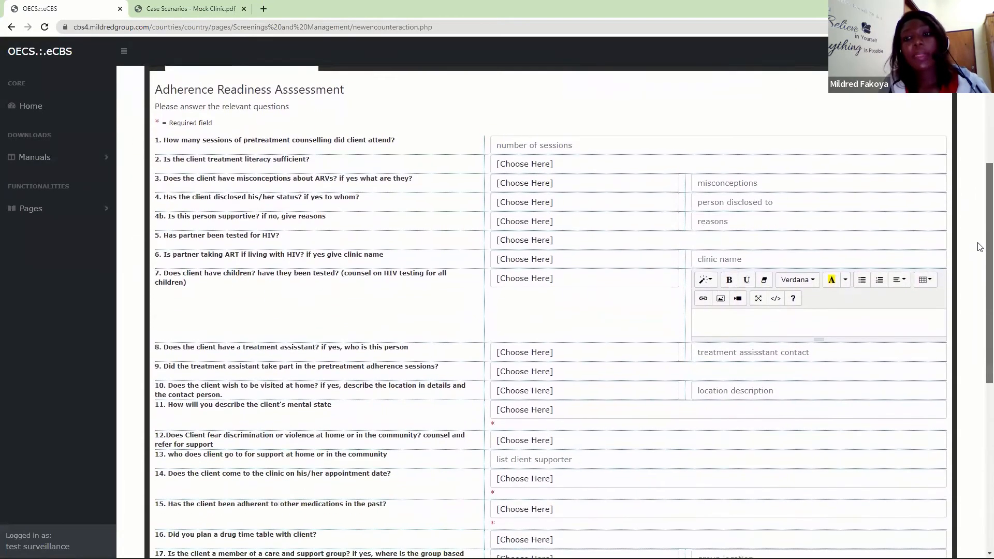
pyautogui.scroll(1, 980, 248)
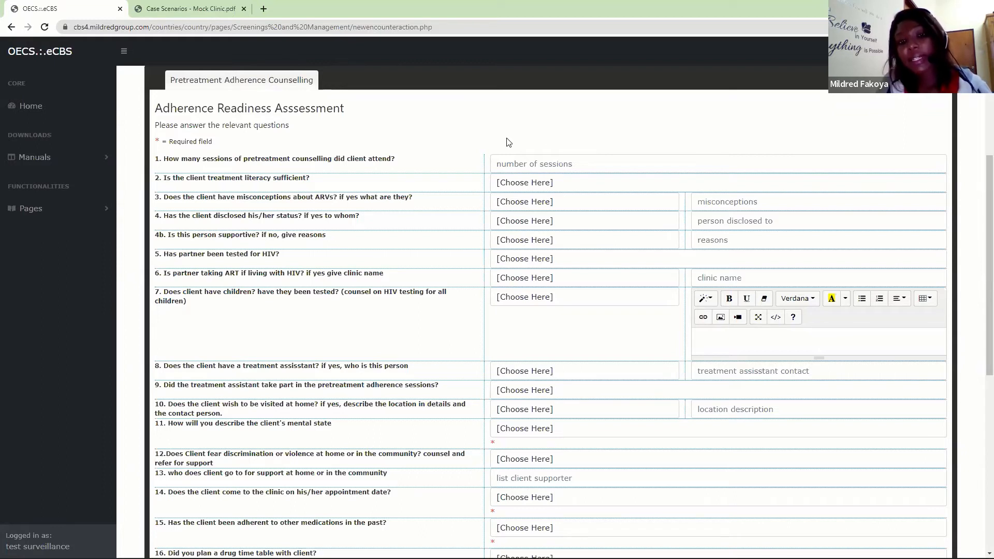
pyautogui.click(533, 163)
pyautogui.write('1')
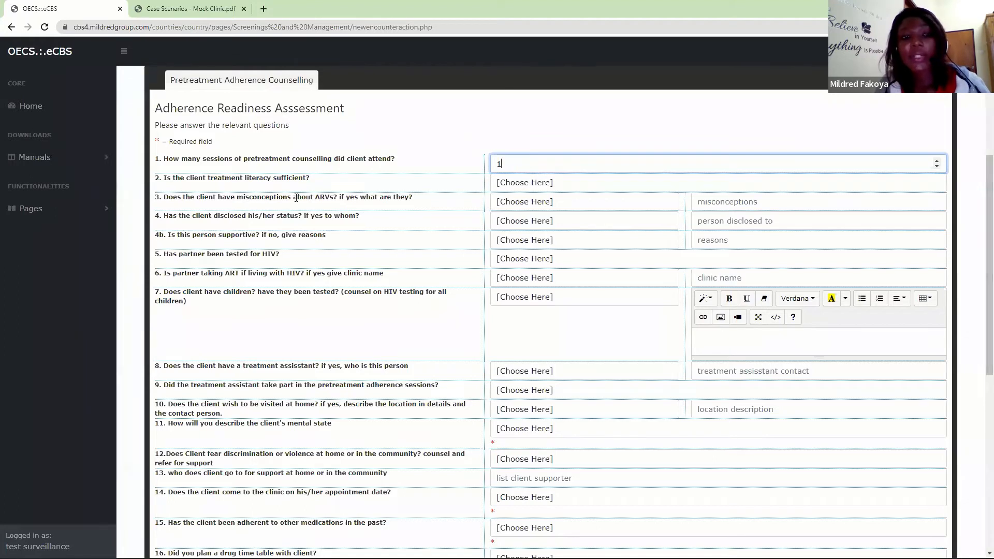
pyautogui.click(519, 181)
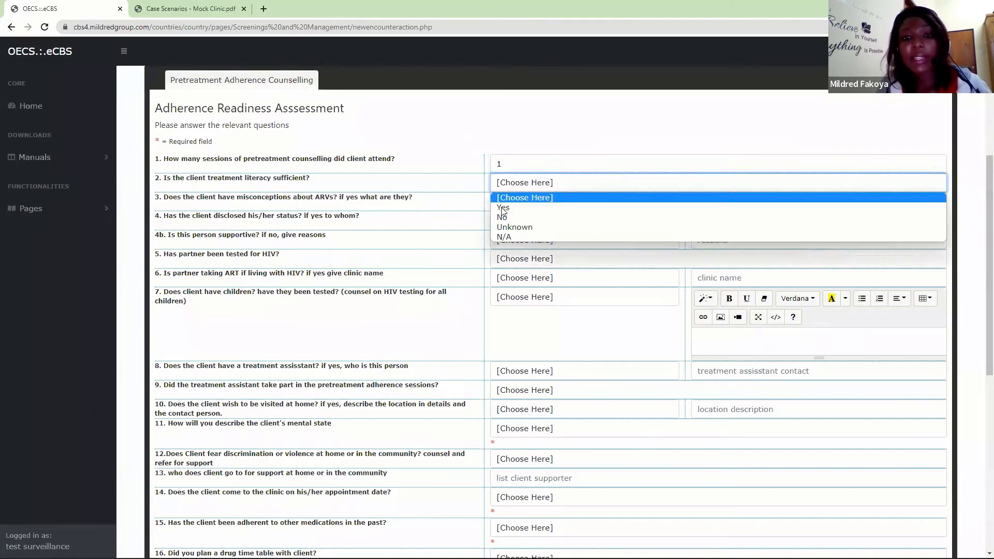
pyautogui.click(503, 208)
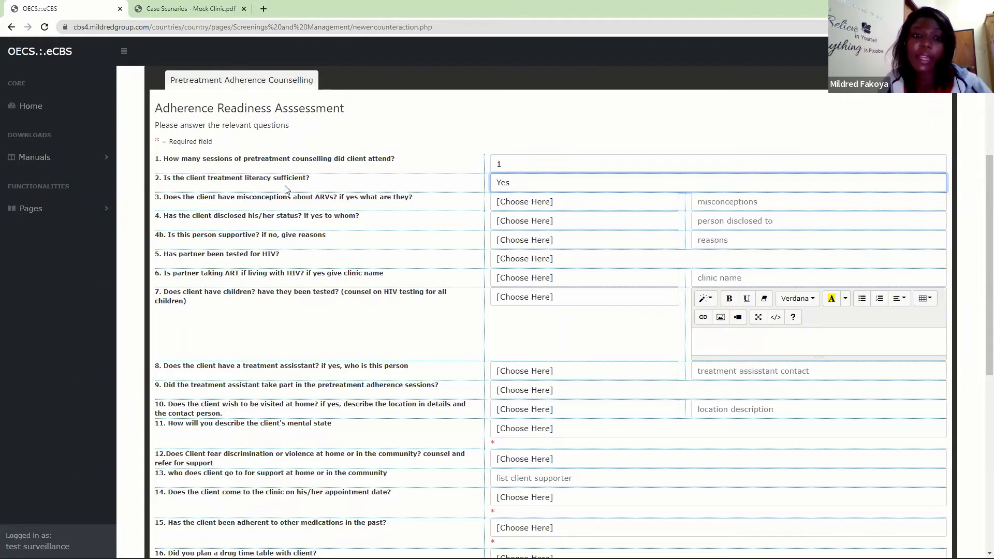
# - Answer No to whether the client has misconceptions about ARVs, leaving the misconceptions description empty
pyautogui.click(522, 205)
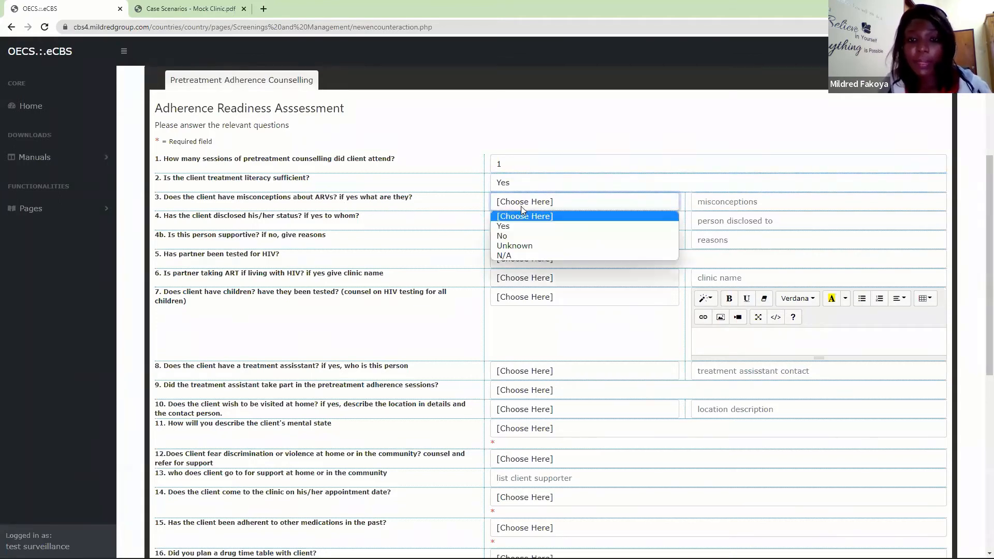
pyautogui.click(507, 241)
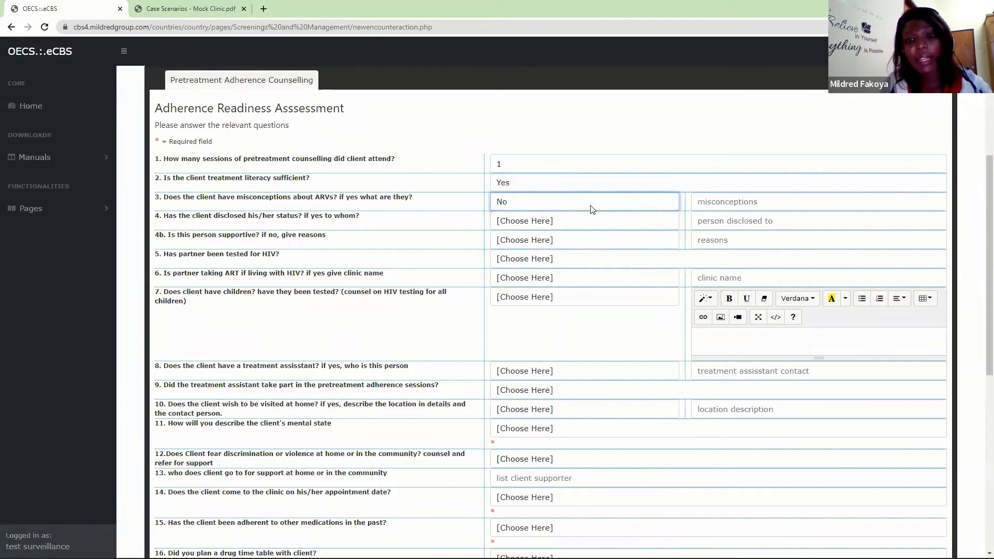
pyautogui.click(719, 200)
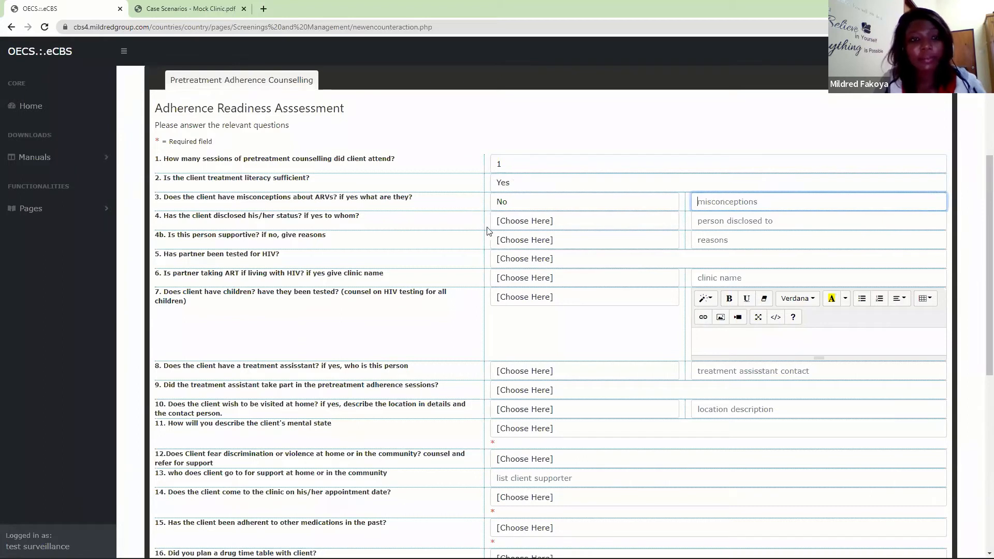
# - Answer Yes to status disclosure with Brother as the person disclosed to, and mark this person as supportive with Yes
pyautogui.click(516, 224)
pyautogui.click(507, 246)
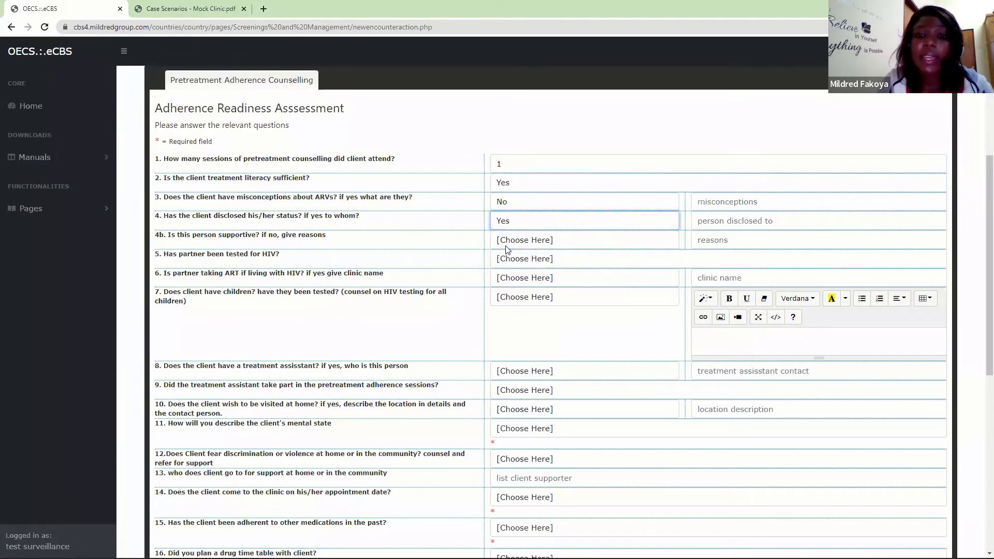
pyautogui.click(696, 221)
pyautogui.write('Br')
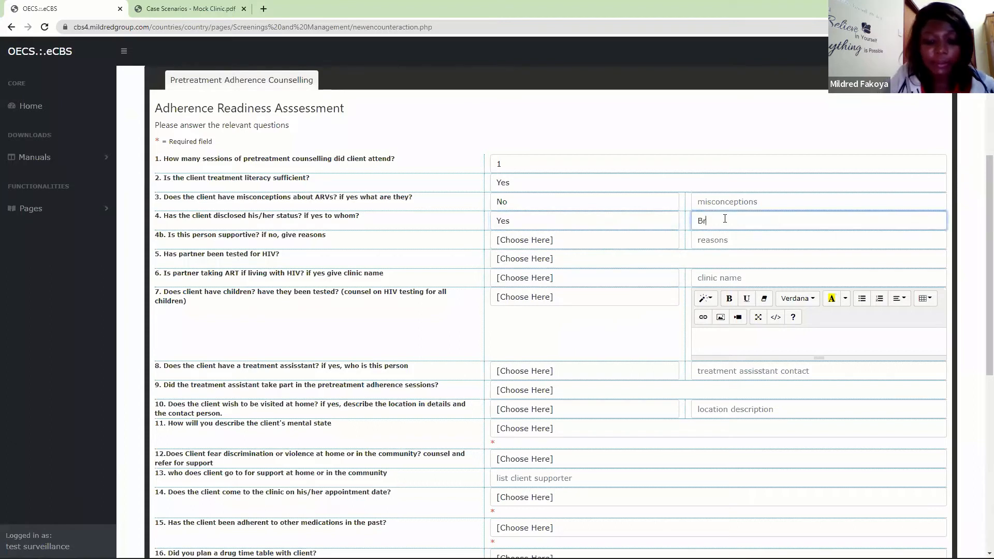
pyautogui.write('ither')
pyautogui.press('BackSpace')
pyautogui.press('BackSpace')
pyautogui.press('BackSpace')
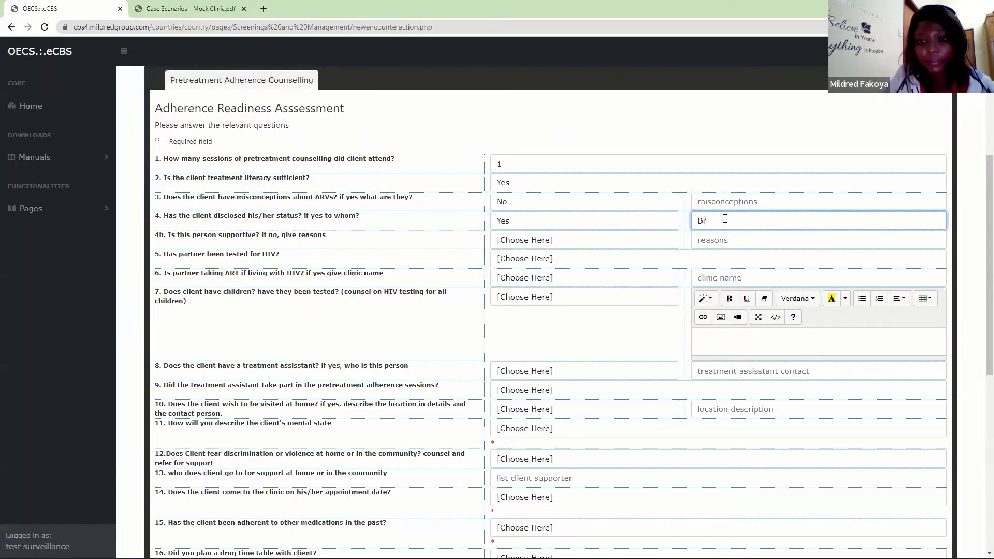
pyautogui.write('other')
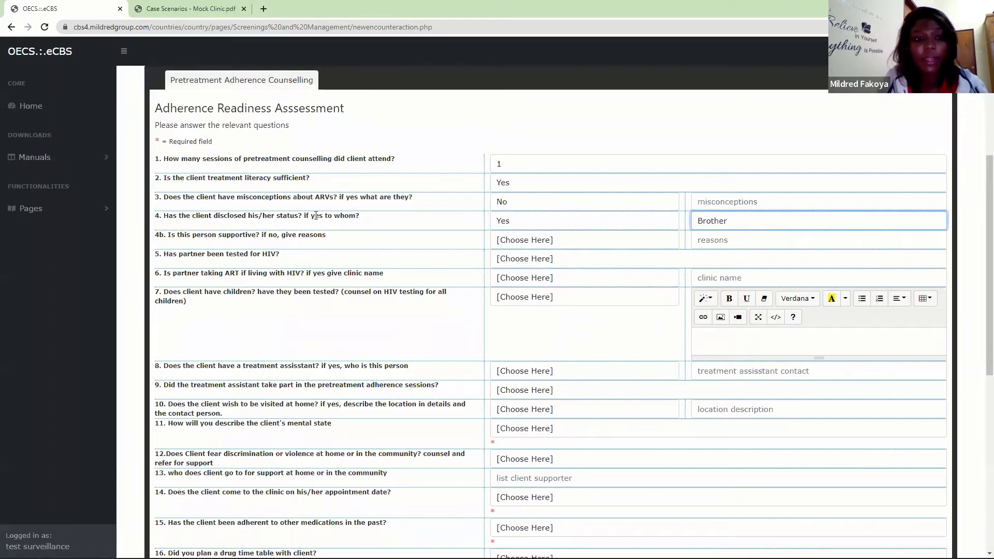
pyautogui.click(507, 239)
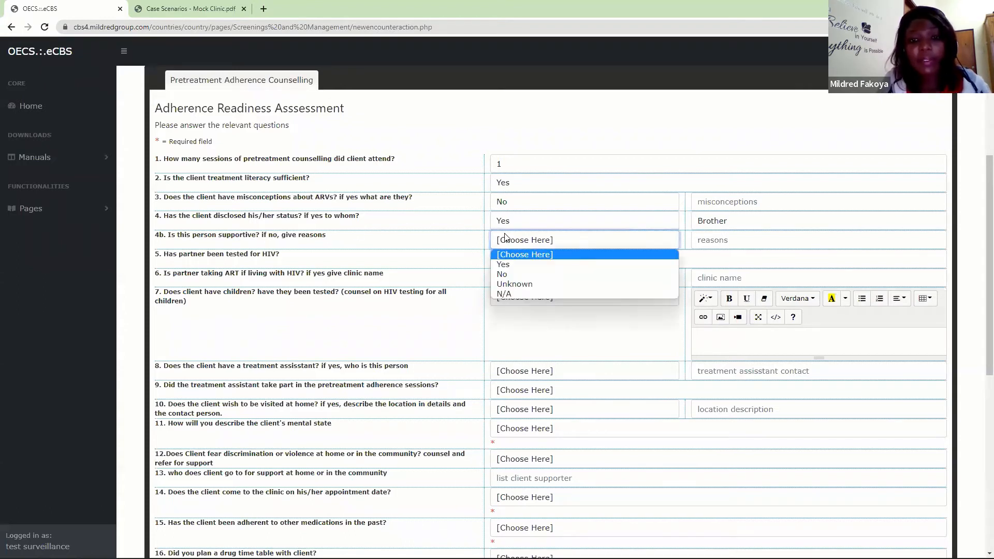
pyautogui.click(502, 264)
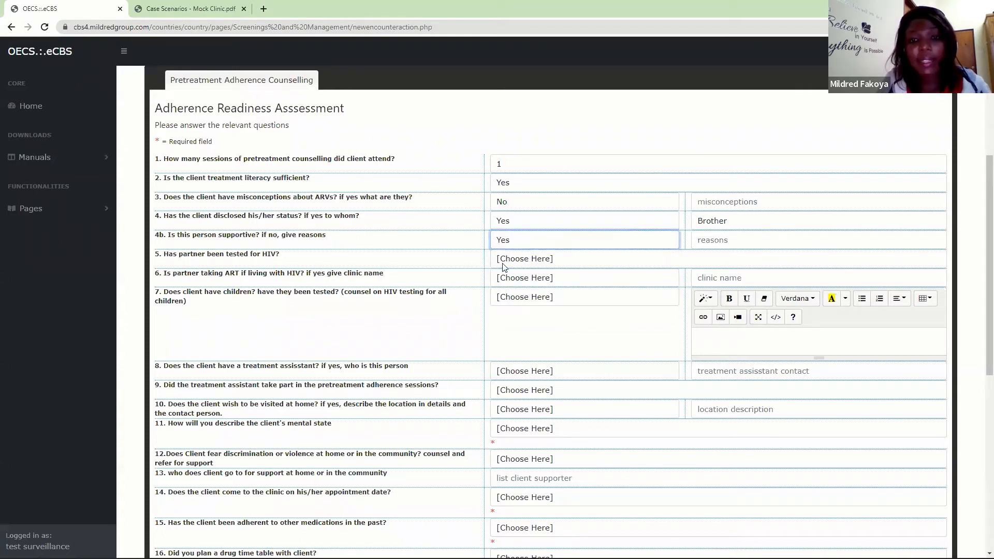
pyautogui.click(712, 244)
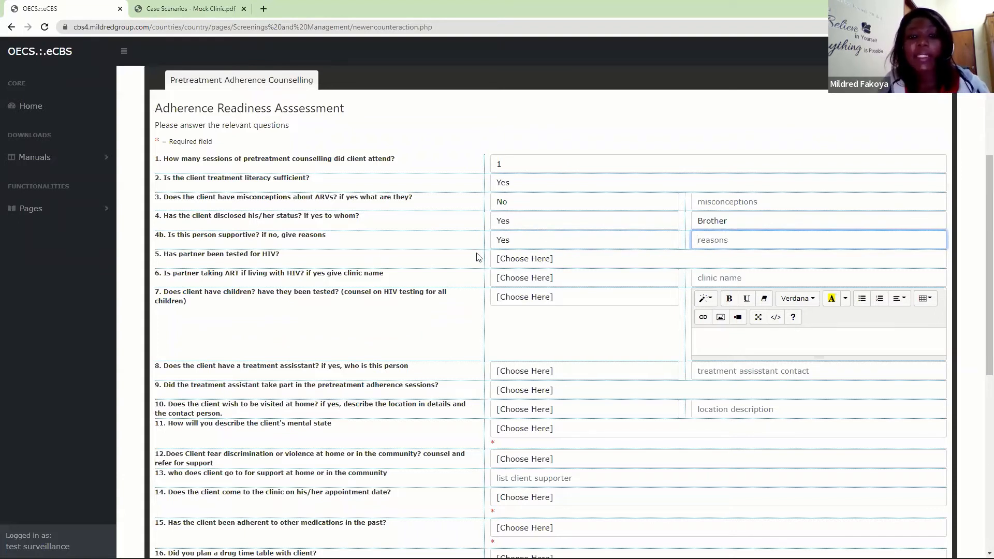
# - Answer Yes to the partner being tested for HIV and Yes to the partner taking ART, with James Clinic as the clinic name
pyautogui.click(517, 259)
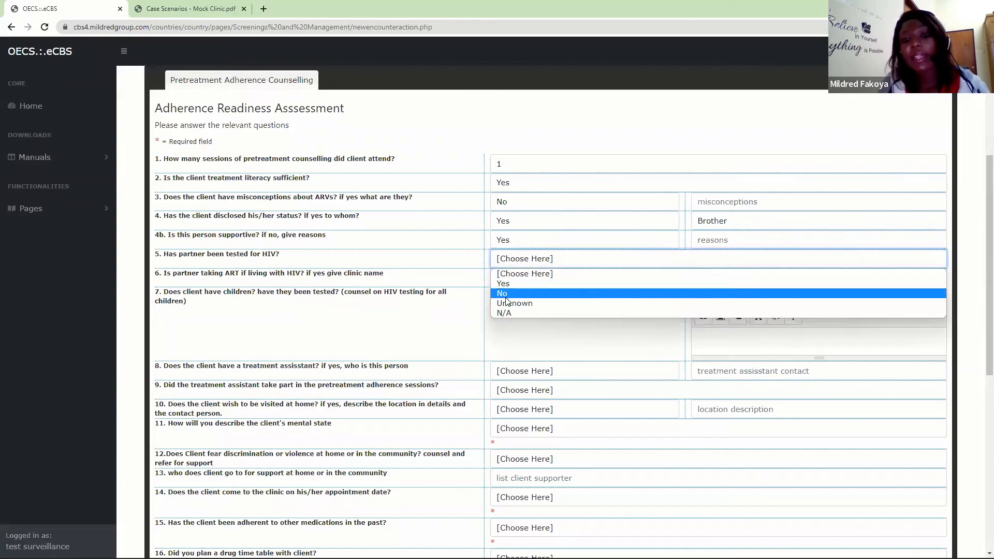
pyautogui.click(514, 282)
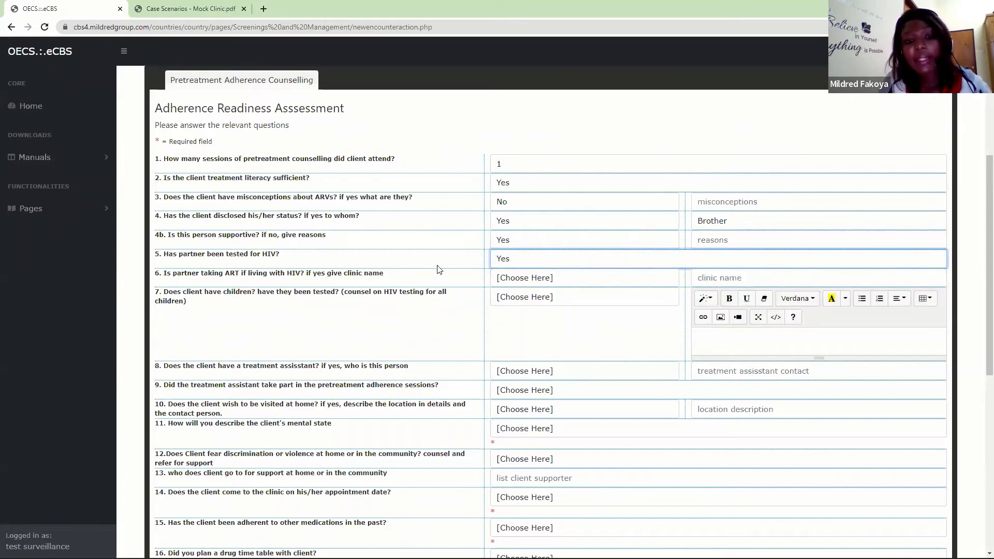
pyautogui.click(519, 279)
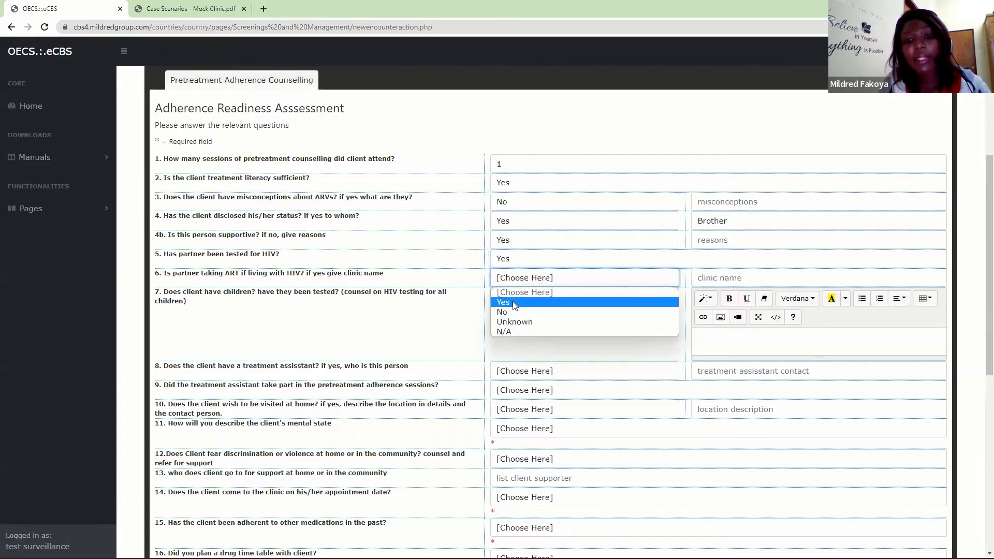
pyautogui.click(512, 304)
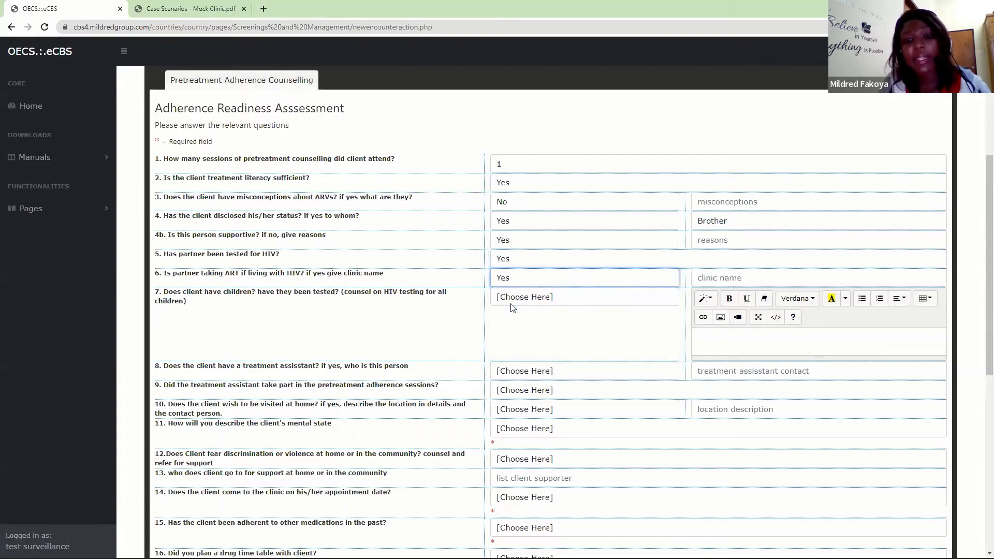
pyautogui.click(722, 279)
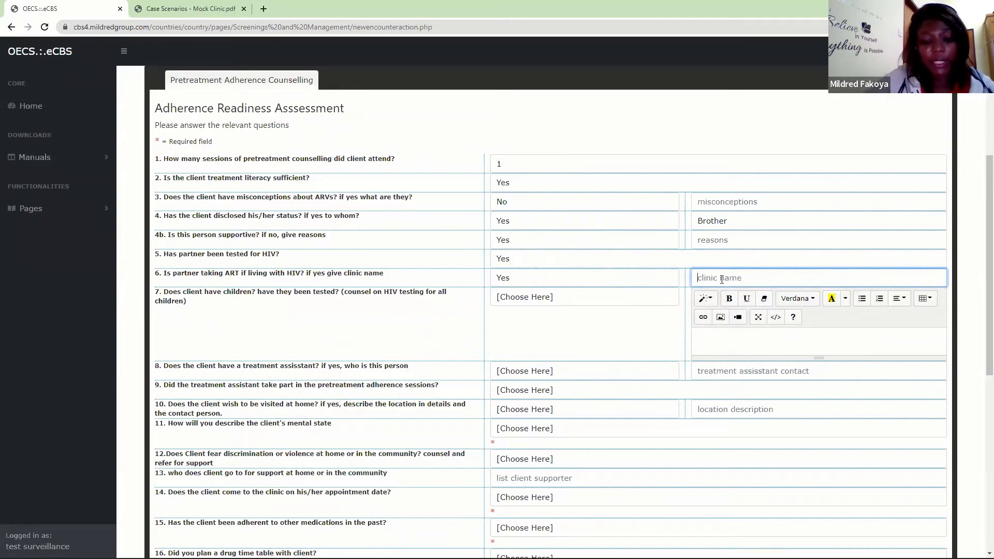
pyautogui.write('Ja')
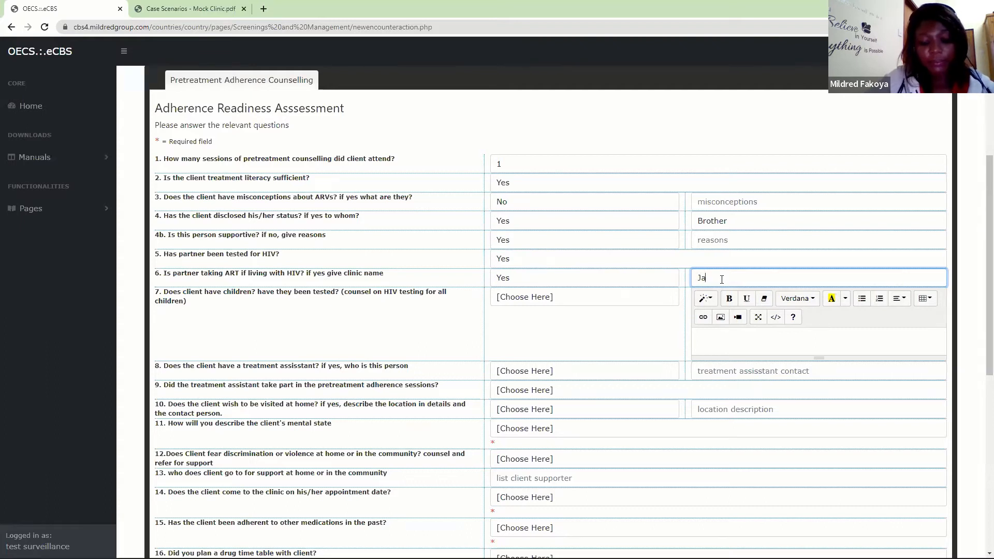
pyautogui.write('mes Clinic')
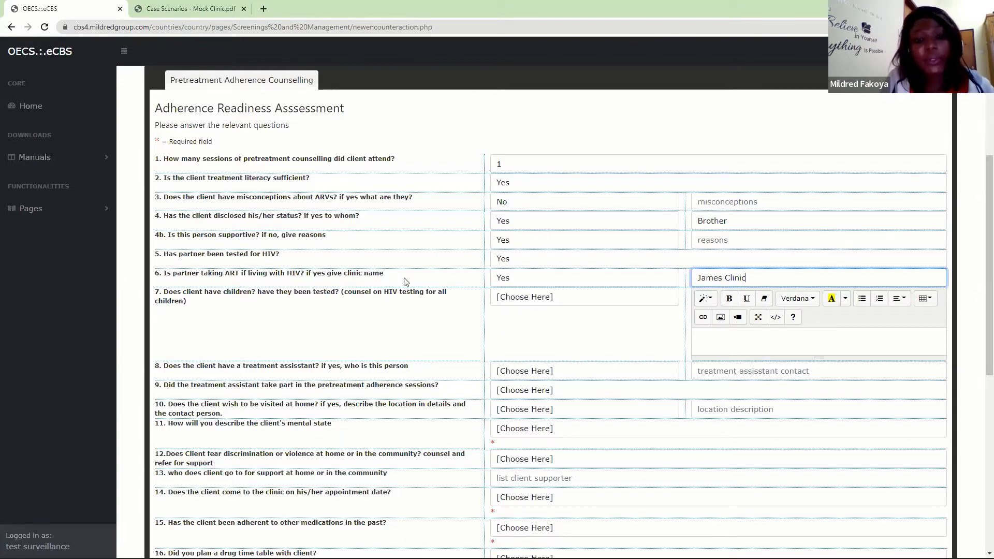
# - Answer No to the question on whether the client has children, leaving its details text empty
pyautogui.click(515, 296)
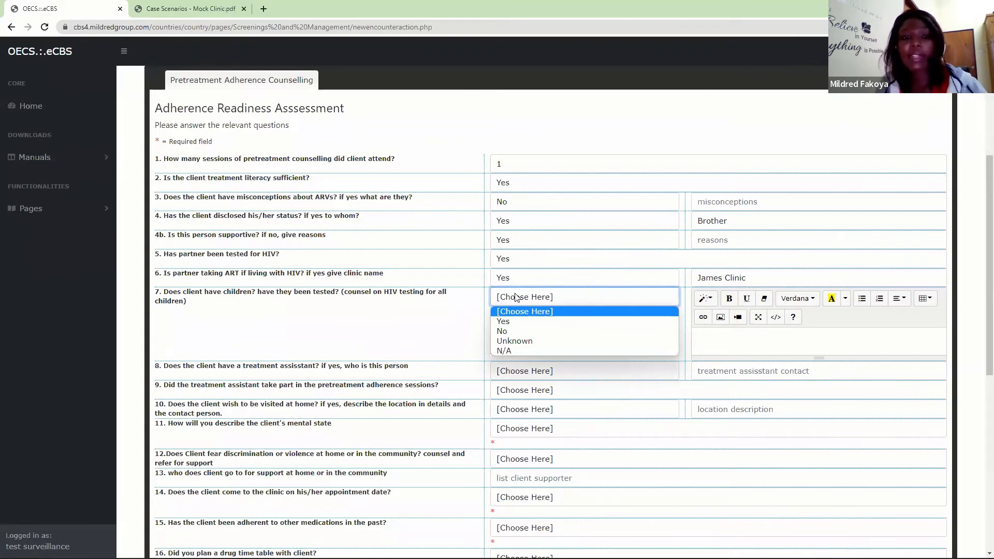
pyautogui.click(506, 331)
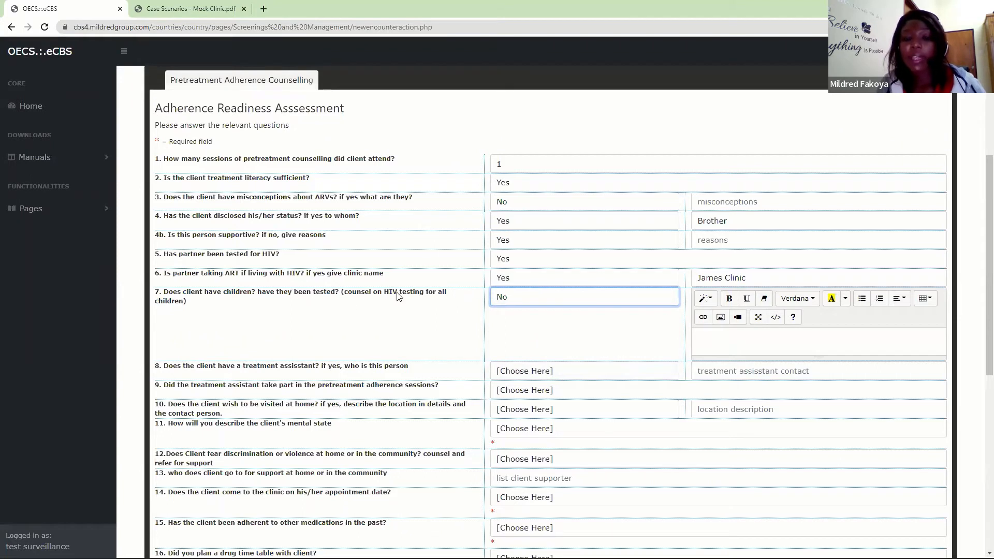
pyautogui.click(741, 339)
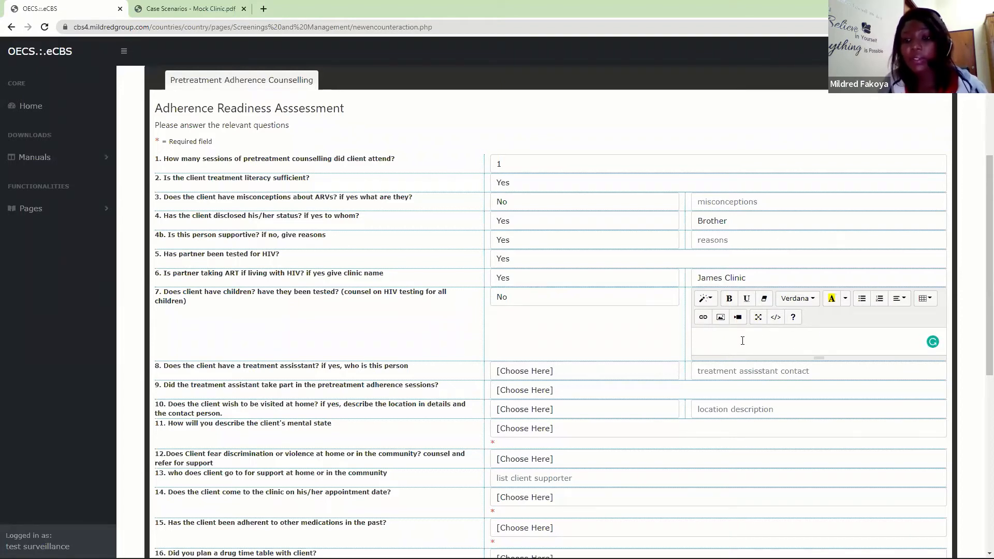
# - Answer Yes to having a treatment assistant, enter brother with the phone number as contact, and answer No to the assistant's participation in pretreatment sessions
pyautogui.scroll(-4, 980, 356)
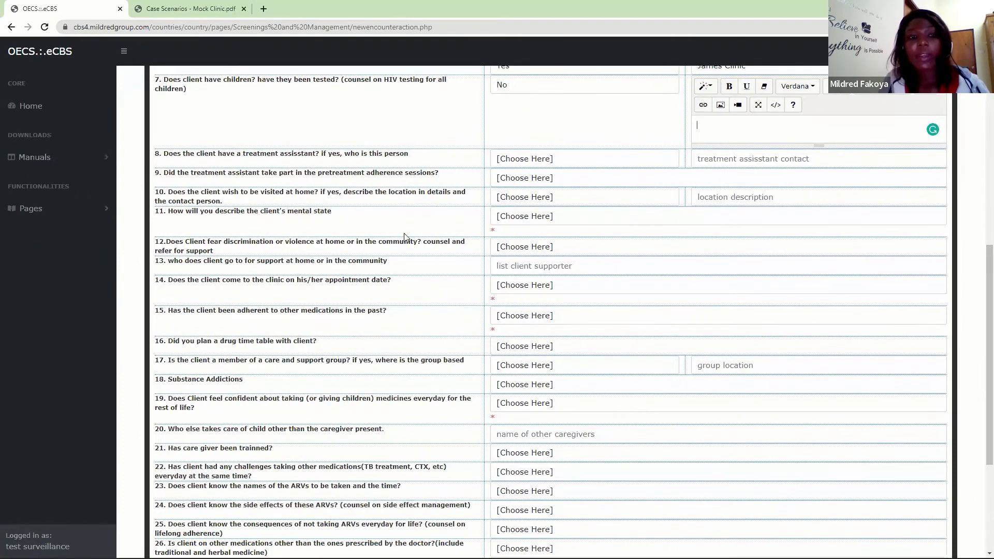
pyautogui.click(540, 157)
pyautogui.click(527, 182)
pyautogui.click(706, 155)
pyautogui.write('N')
pyautogui.press('BackSpace')
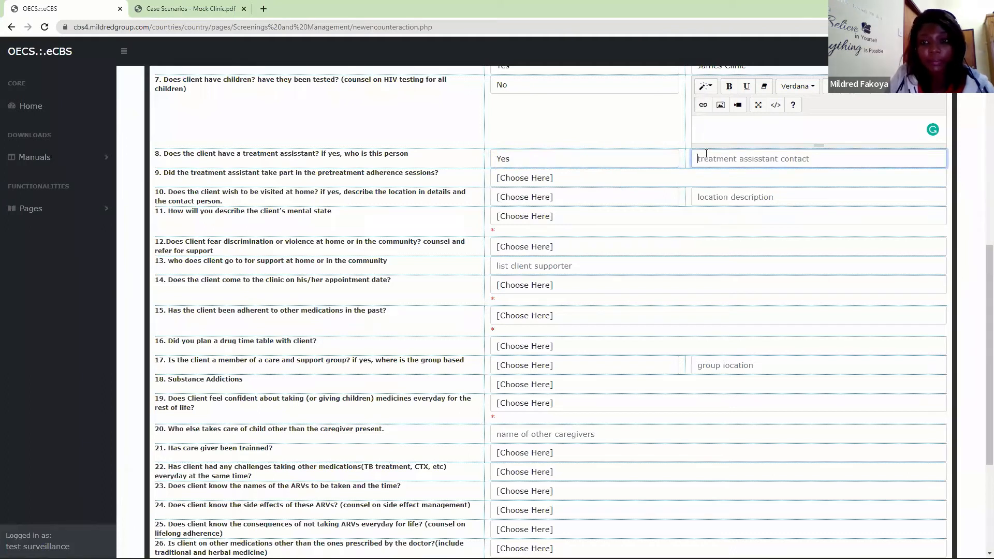
pyautogui.write('brother')
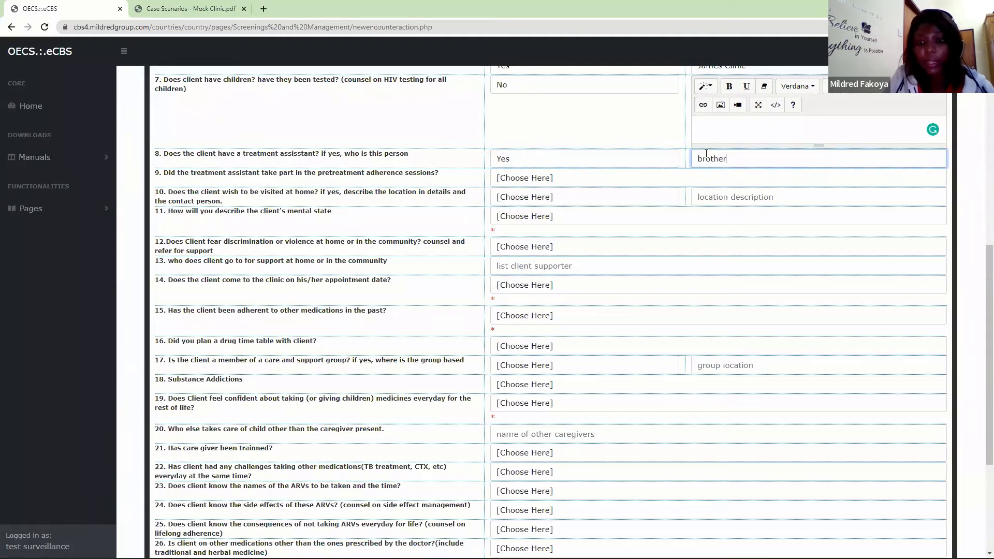
pyautogui.write(' -999-')
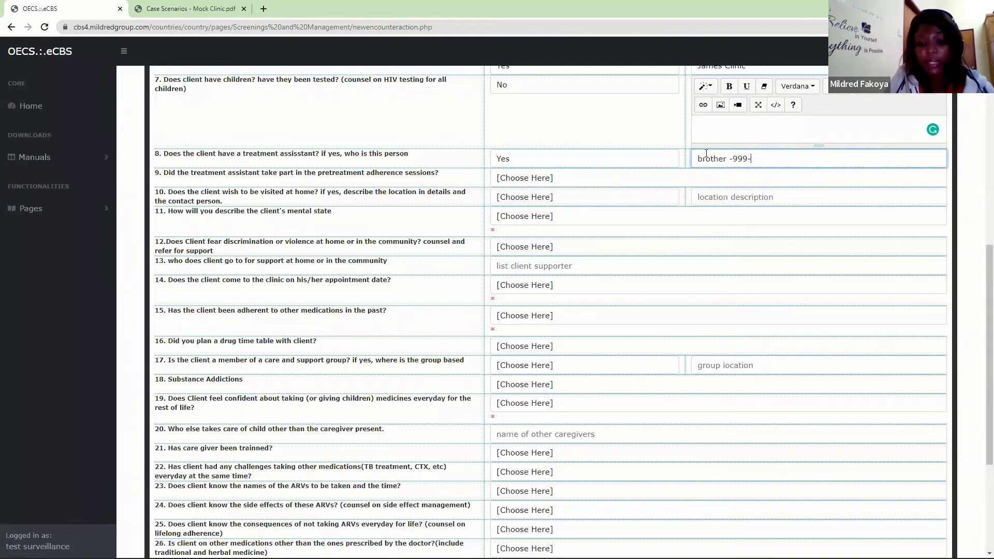
pyautogui.write('9987')
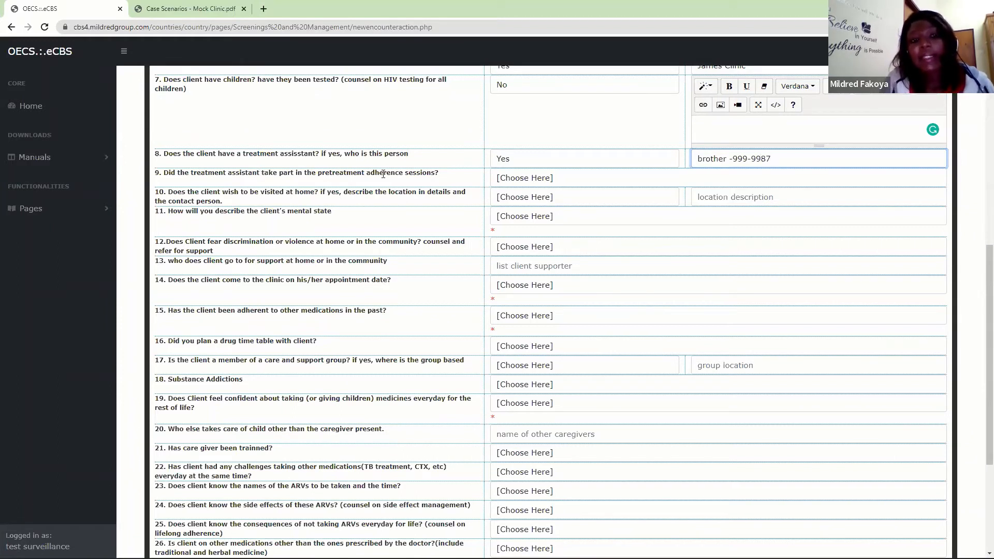
pyautogui.click(526, 181)
pyautogui.click(511, 212)
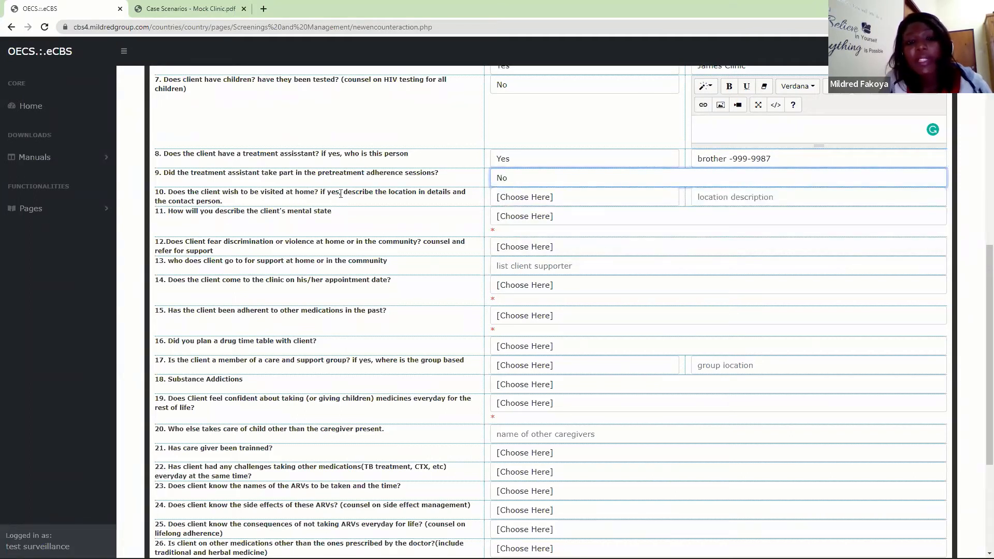
# - Answer Yes to the client wishing to be visited at home and enter the street address as the location description
pyautogui.click(520, 196)
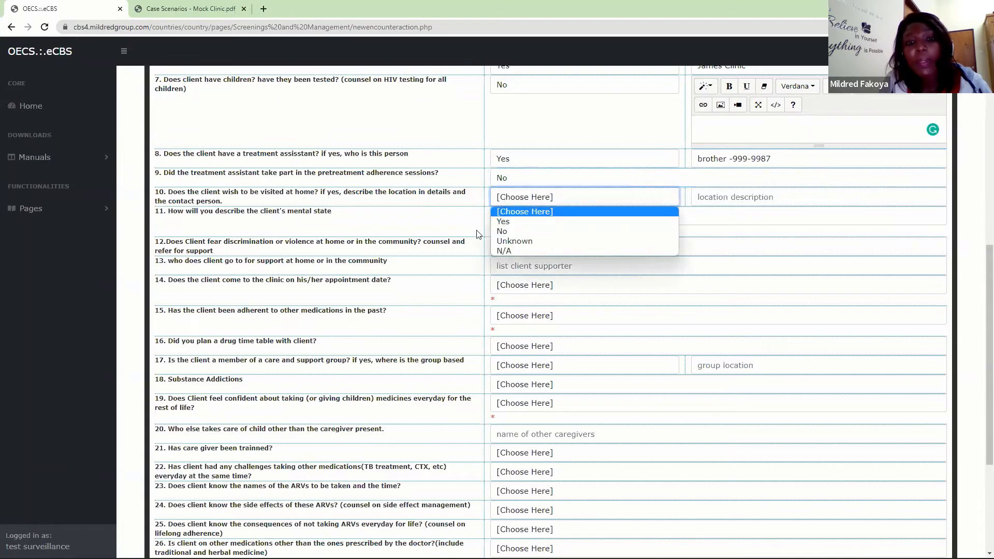
pyautogui.click(503, 221)
pyautogui.click(696, 200)
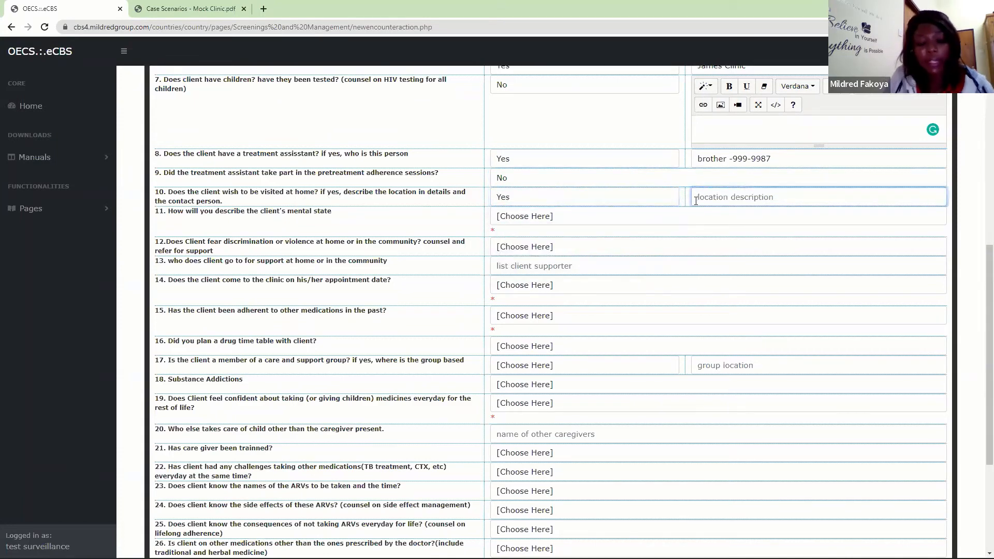
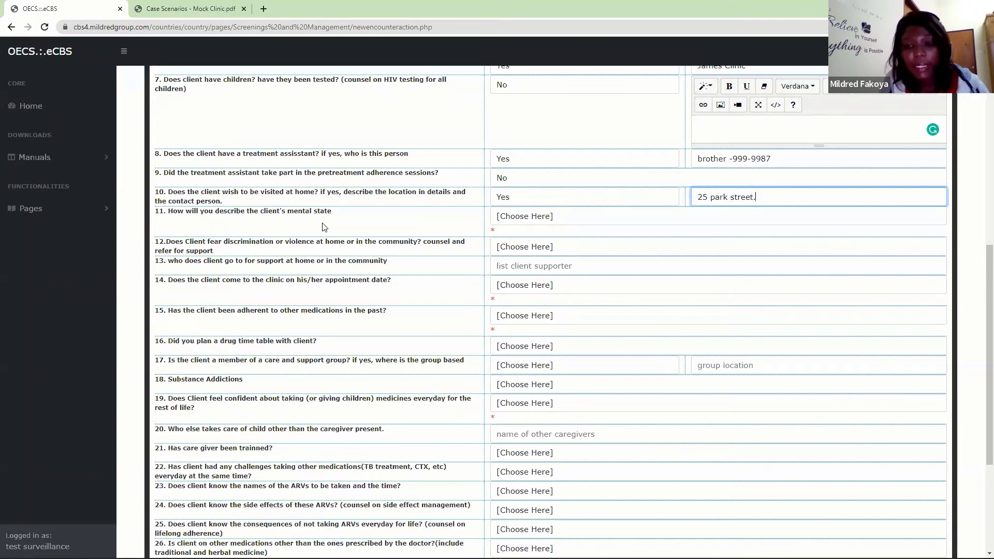
# - Describe the client's mental state as Anxious and answer Yes to fearing discrimination or violence at home or in the community
pyautogui.click(498, 217)
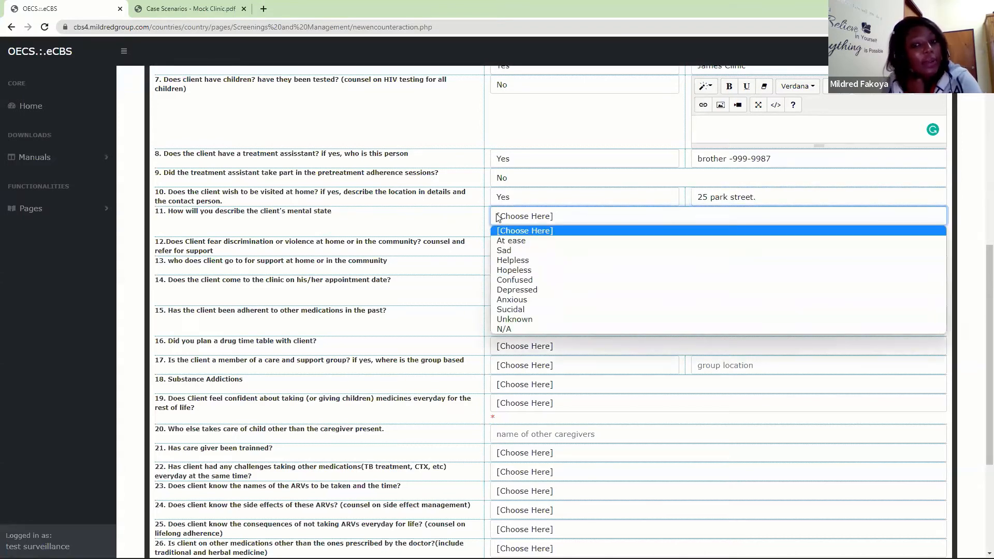
pyautogui.click(517, 299)
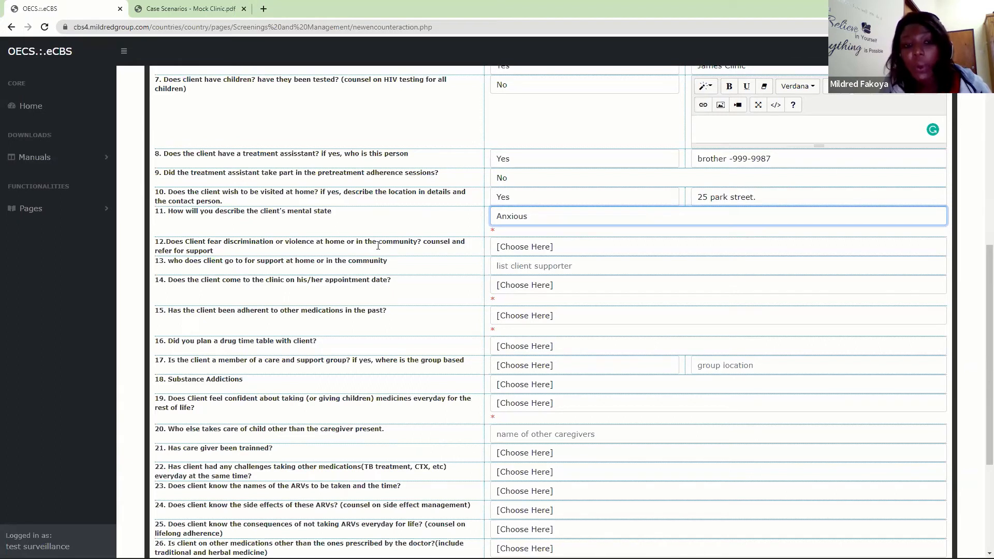
pyautogui.click(506, 246)
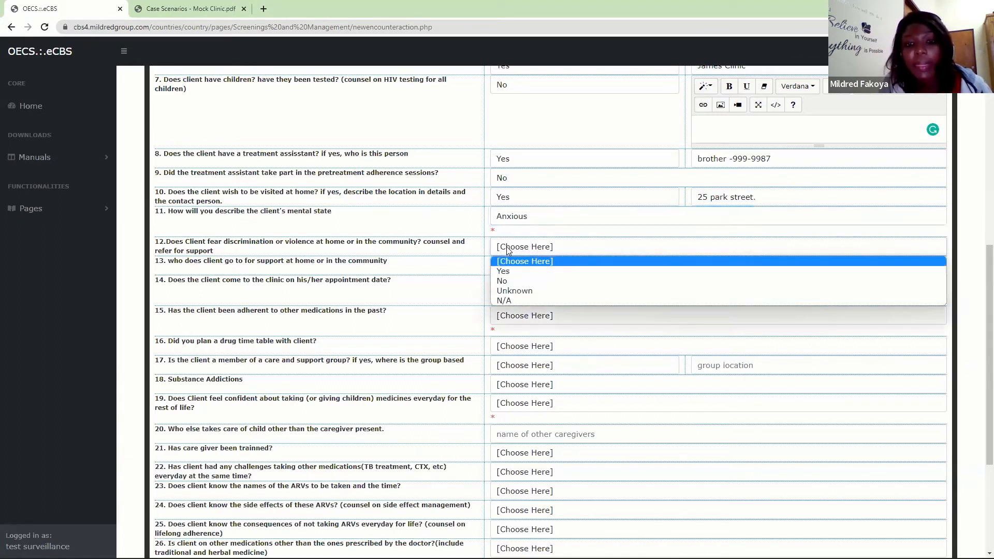
pyautogui.click(501, 272)
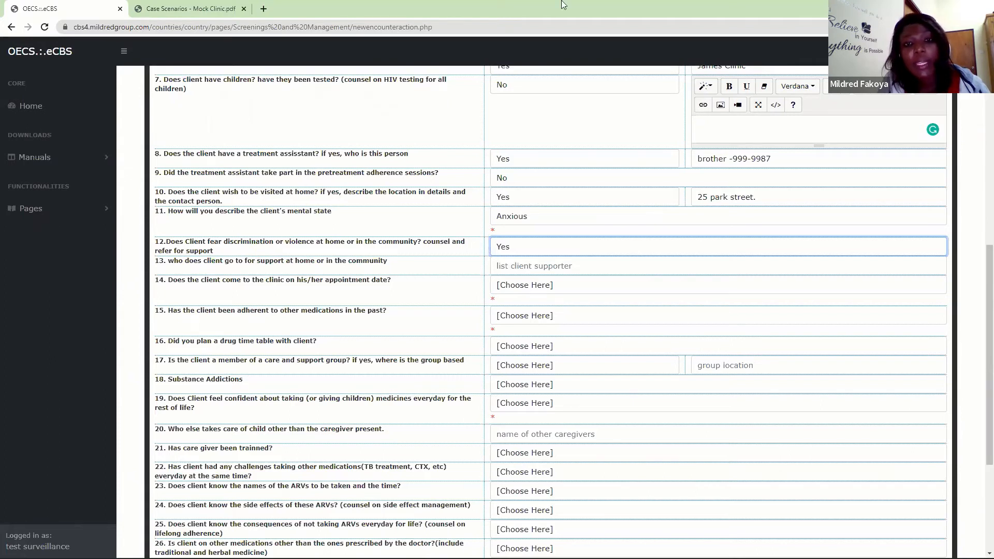
# - List Brother as the client's supporter and answer Yes to the client coming to the clinic on the appointment date
pyautogui.click(502, 269)
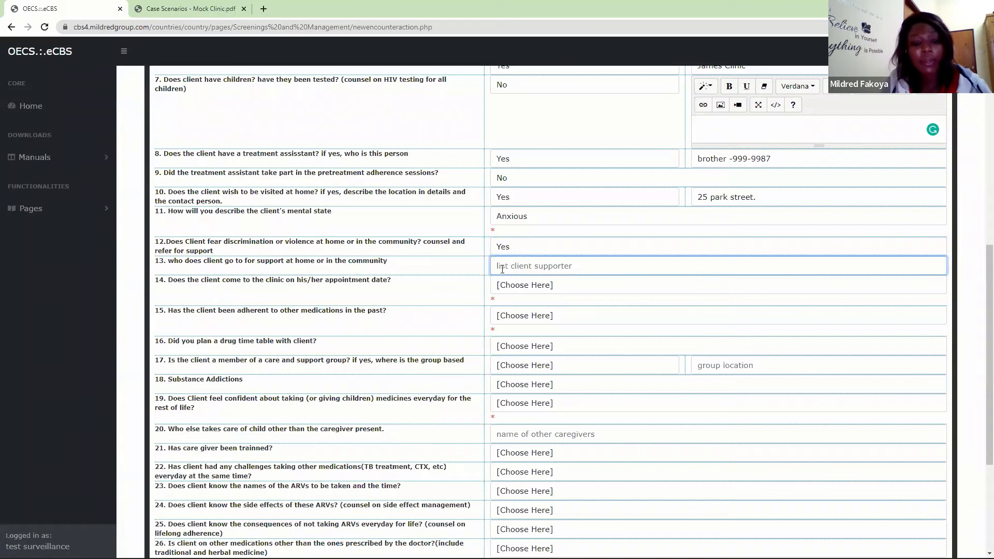
pyautogui.write('Brother')
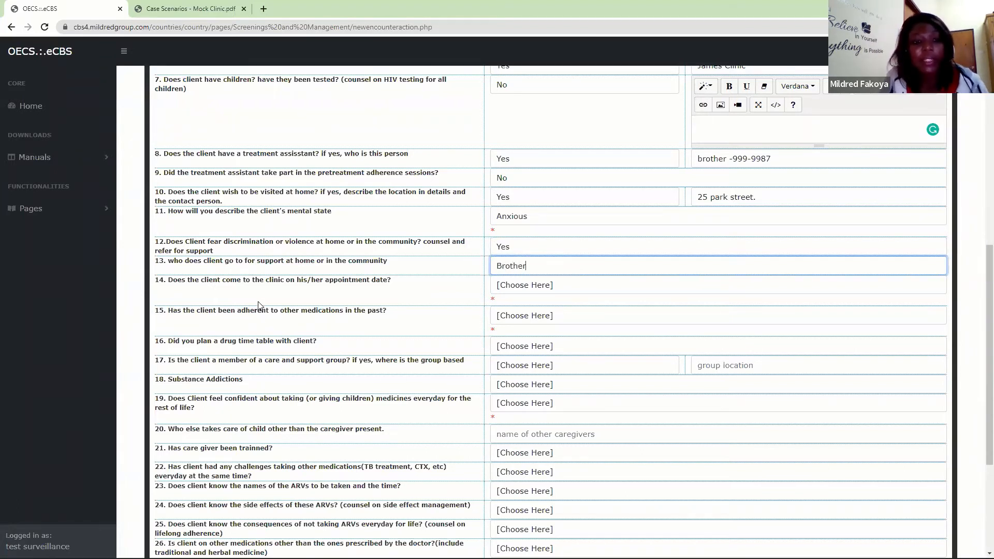
pyautogui.click(518, 286)
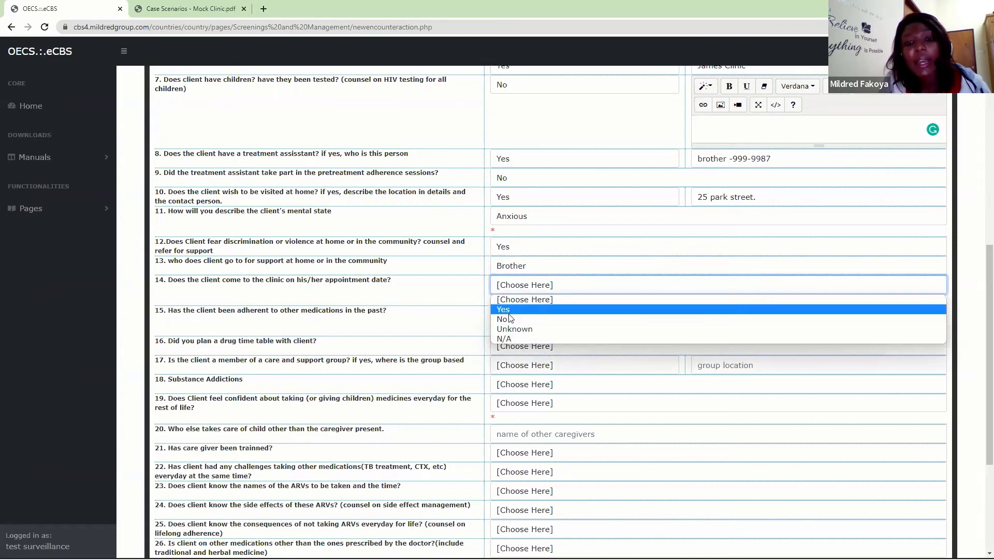
pyautogui.click(514, 330)
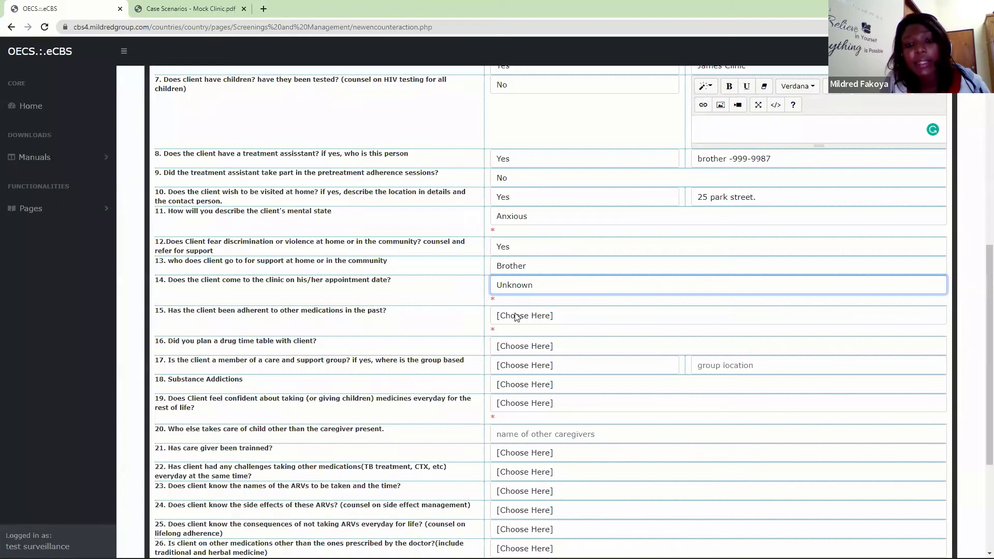
pyautogui.click(517, 286)
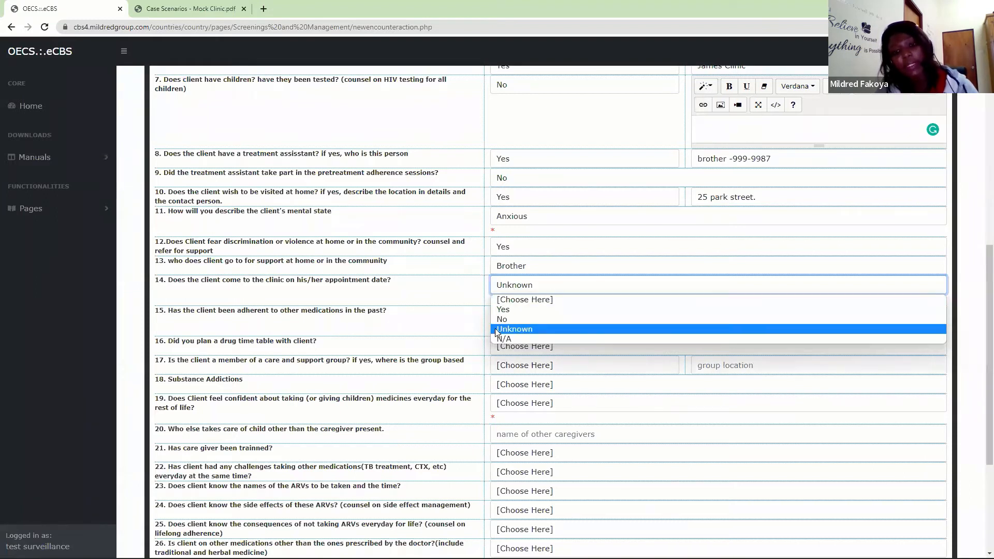
pyautogui.click(508, 310)
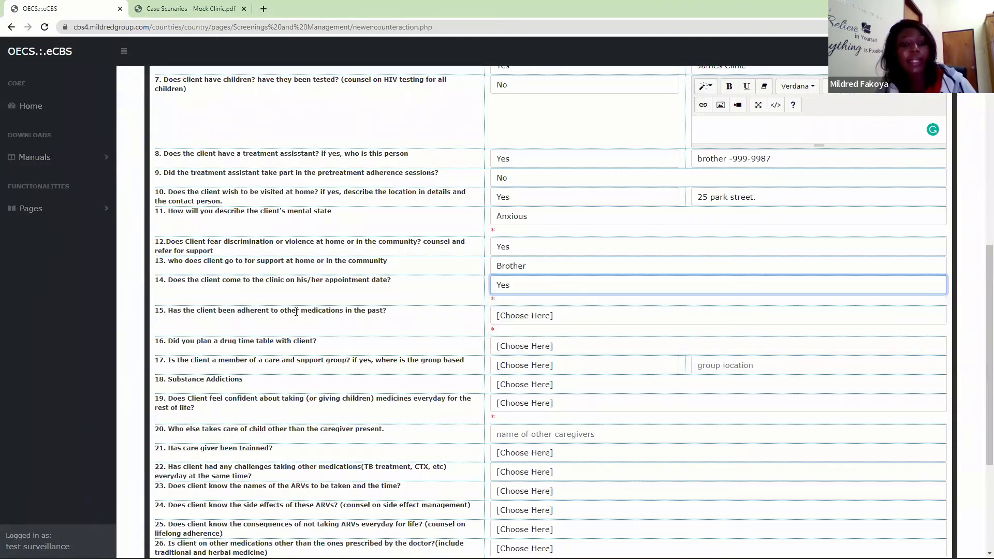
# - Answer Yes to past adherence to other medications and No to having planned a drug time table with the client
pyautogui.click(519, 315)
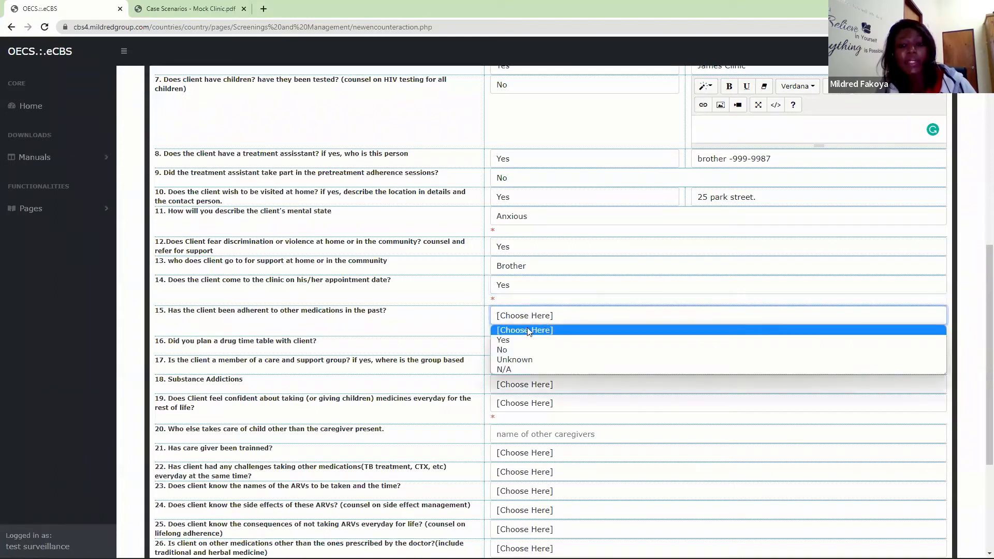
pyautogui.click(519, 336)
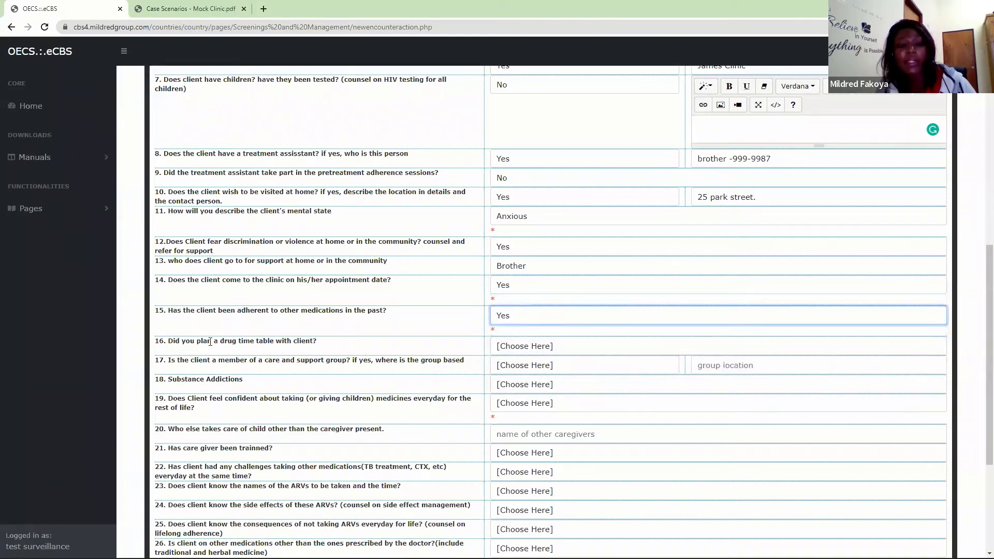
pyautogui.click(549, 345)
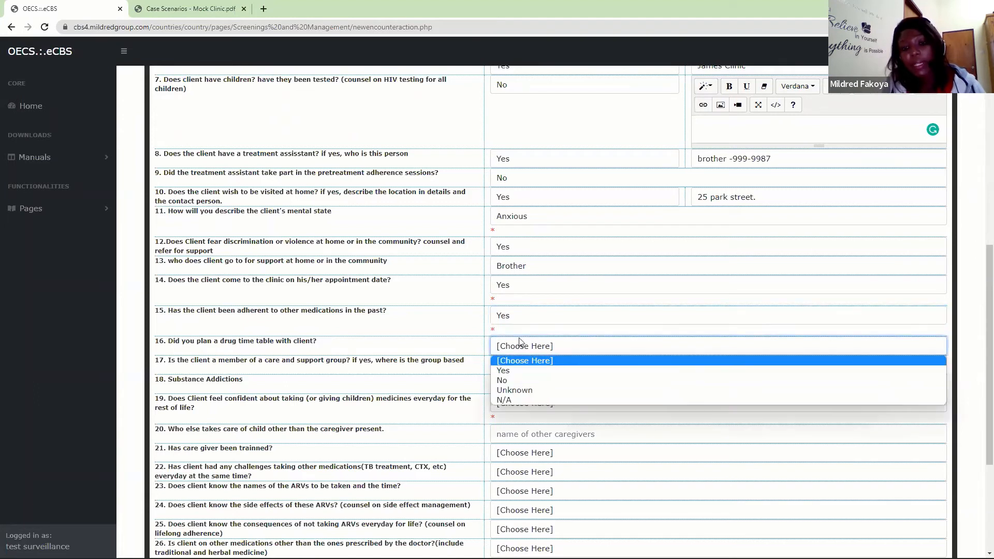
pyautogui.click(506, 381)
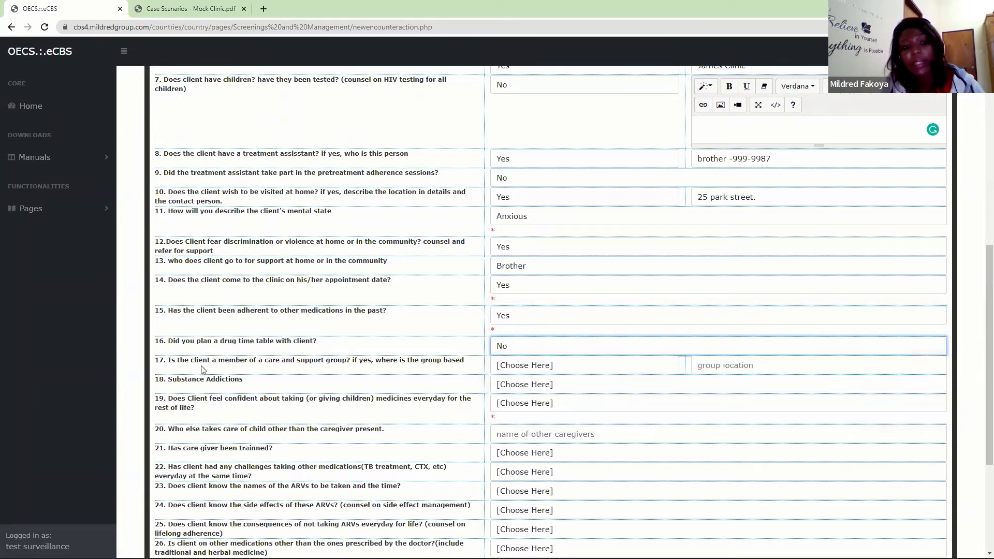
# - Answer No to membership of a care and support group and set the substance addiction to Alcohol
pyautogui.click(552, 368)
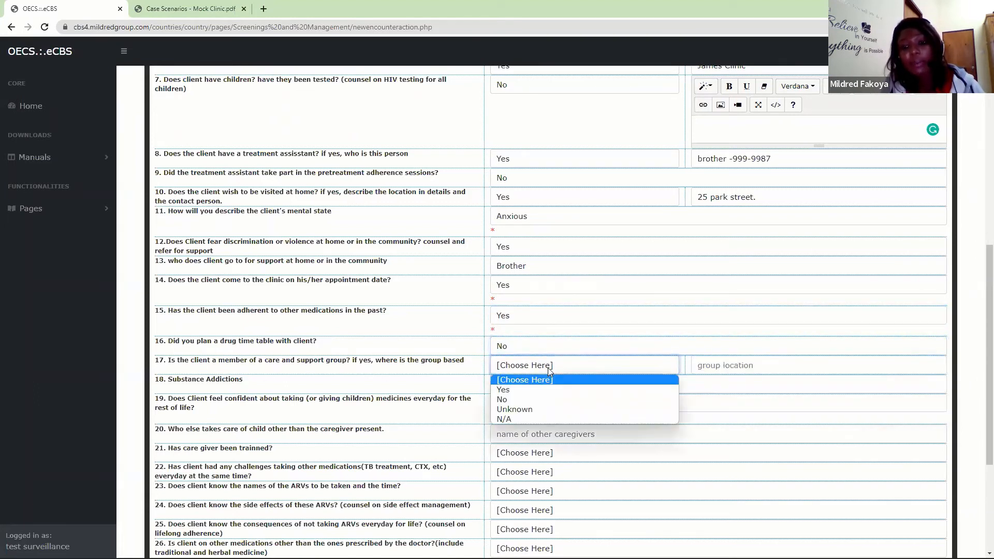
pyautogui.click(510, 401)
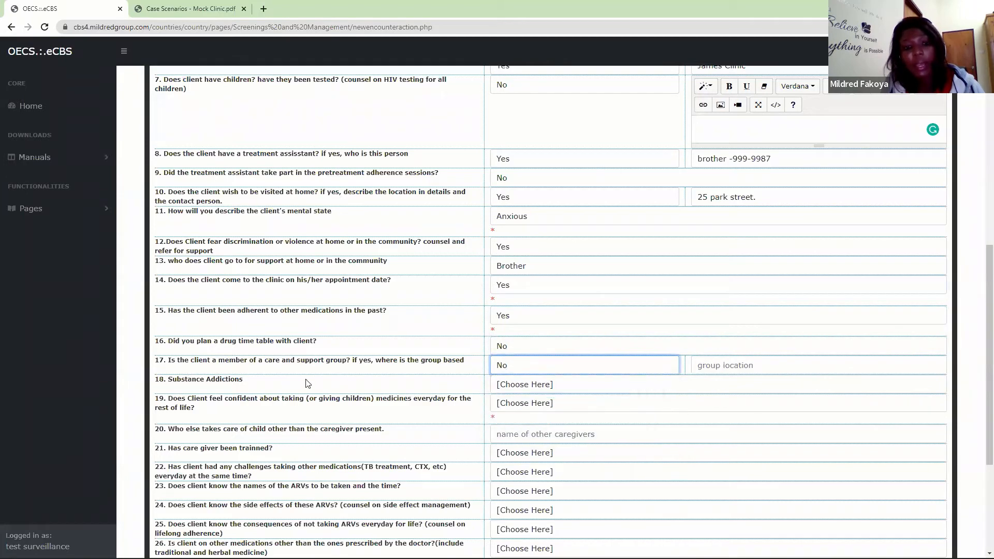
pyautogui.click(532, 388)
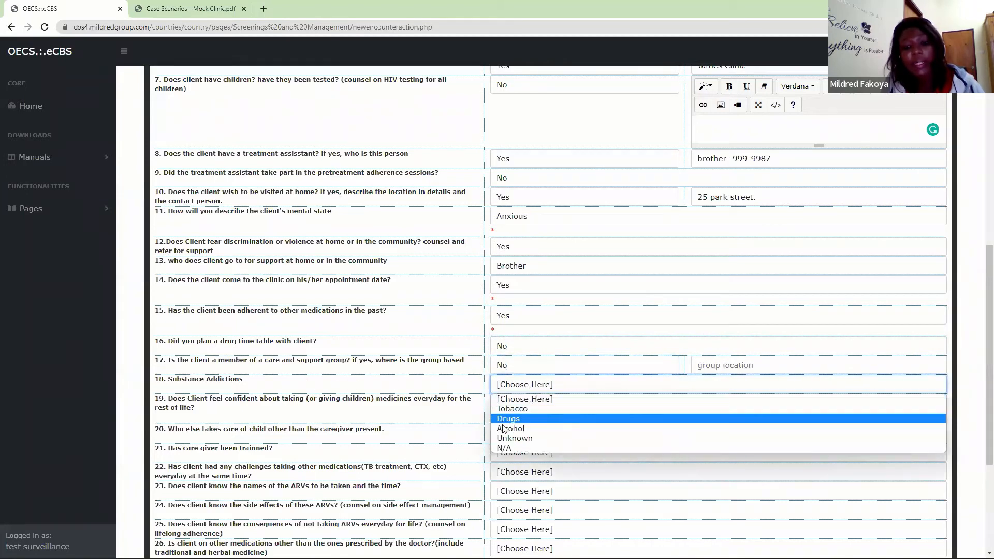
pyautogui.click(506, 430)
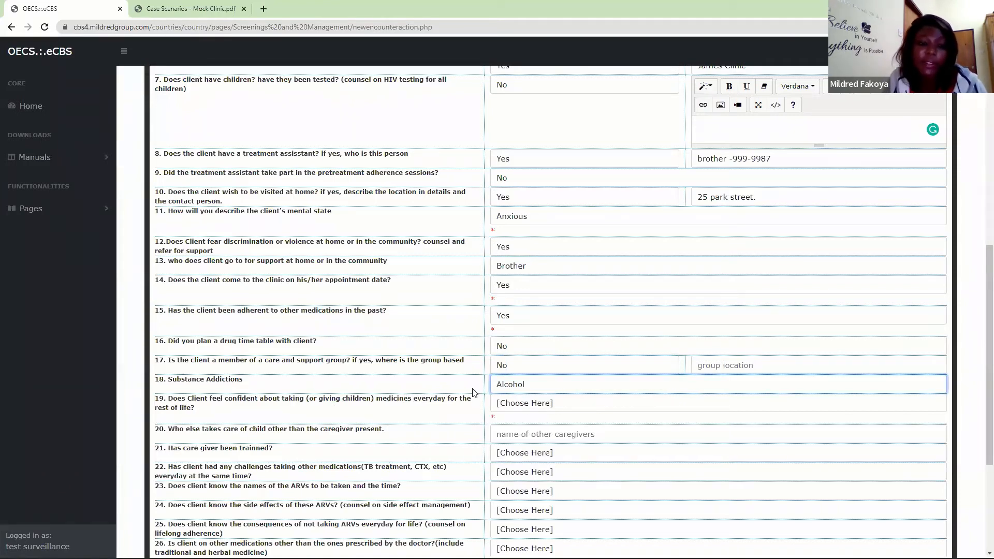
# - Answer Yes to confidence in taking medicines every day for life and No to challenges taking other medications, leaving the caregiver questions blank
pyautogui.click(512, 402)
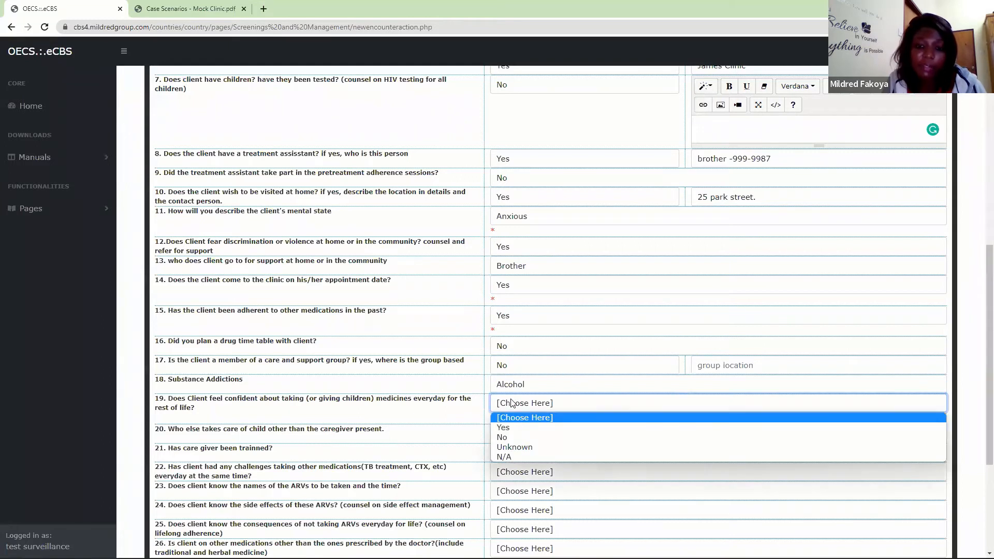
pyautogui.click(503, 428)
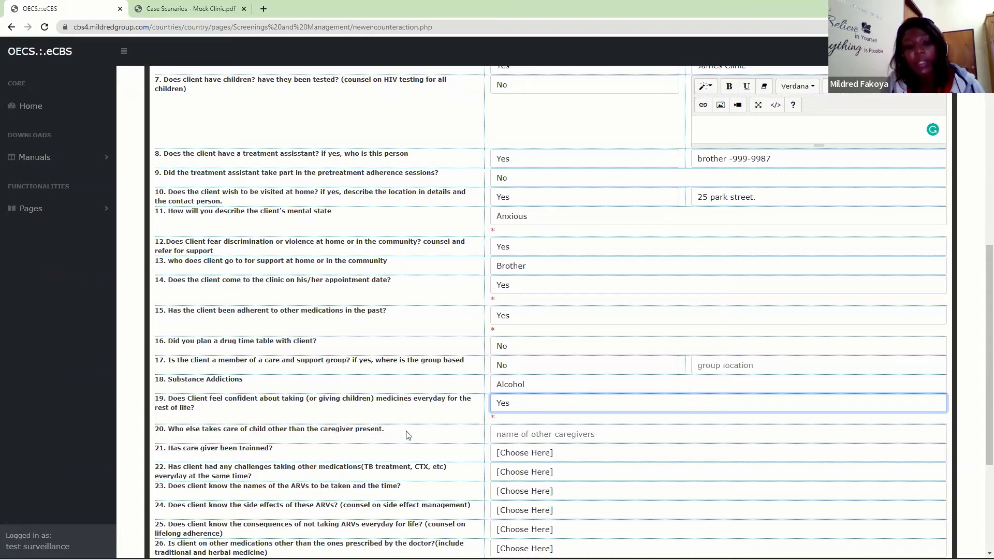
pyautogui.moveTo(409, 433); pyautogui.dragTo(185, 433)
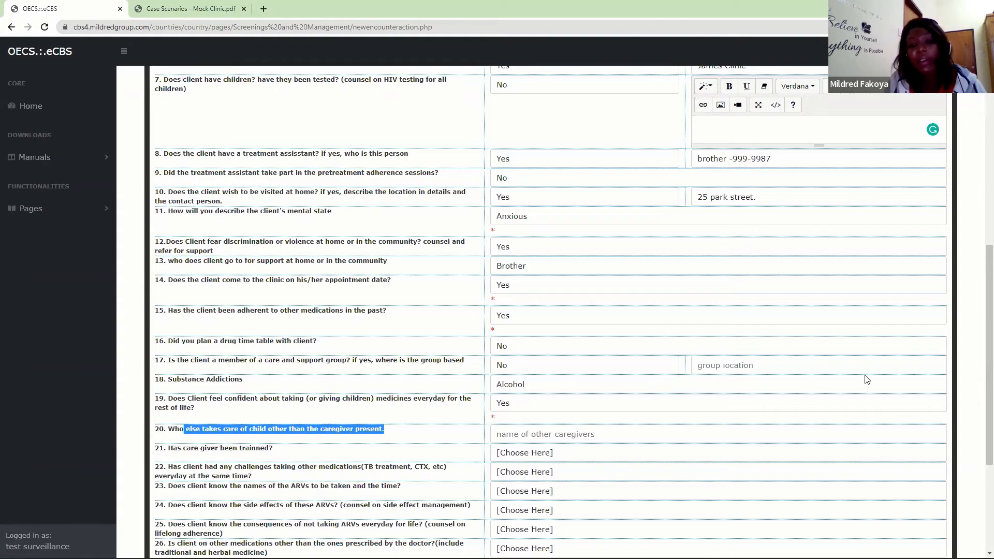
pyautogui.scroll(-4, 983, 337)
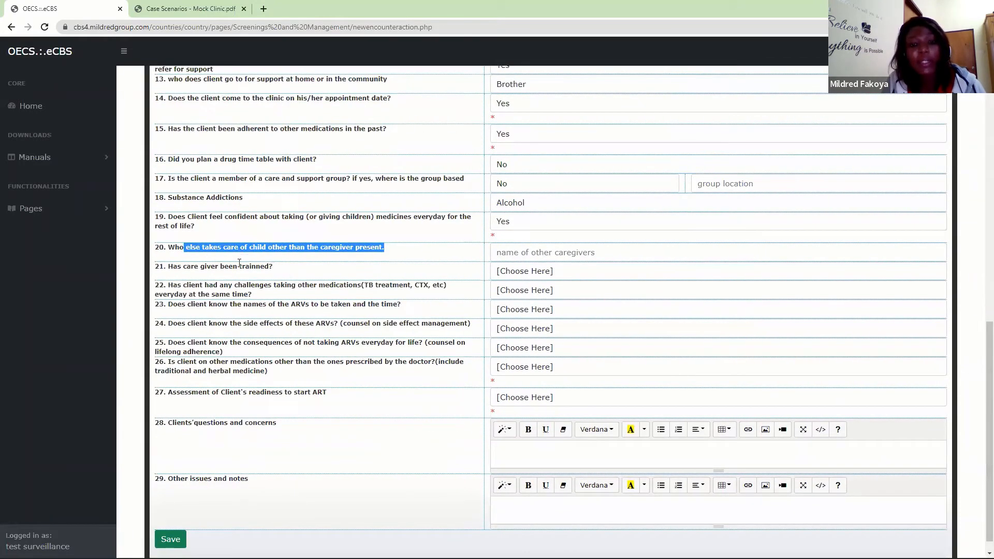
pyautogui.click(200, 287)
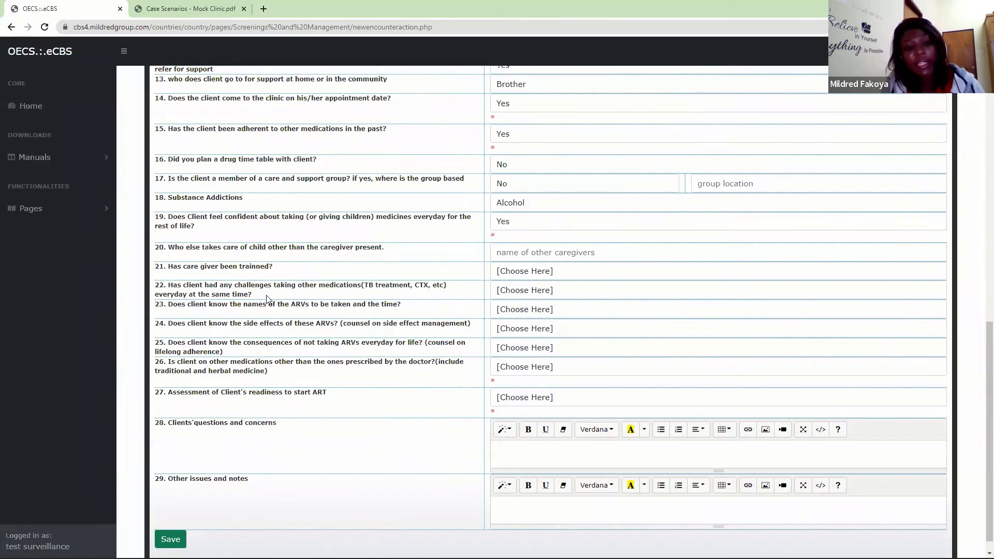
pyautogui.click(541, 295)
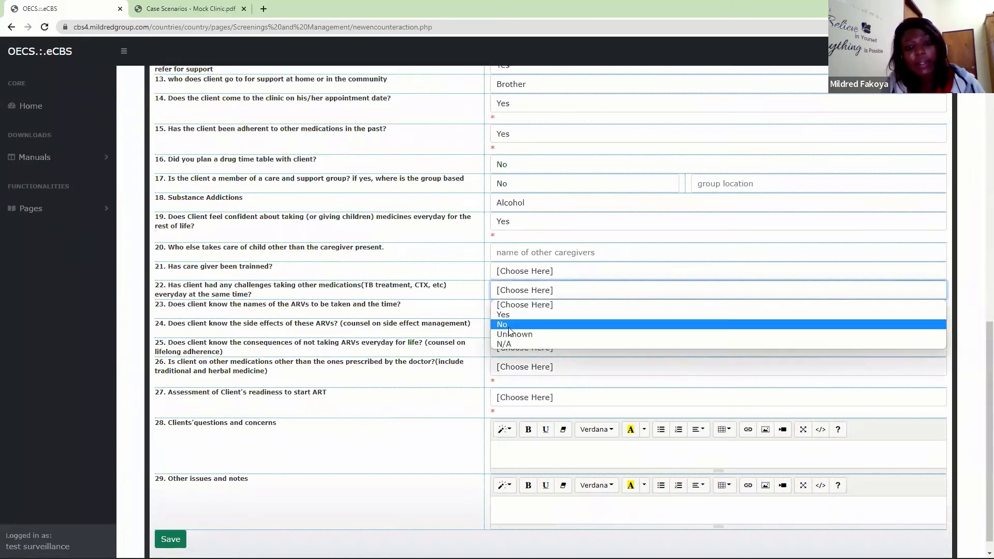
pyautogui.click(508, 323)
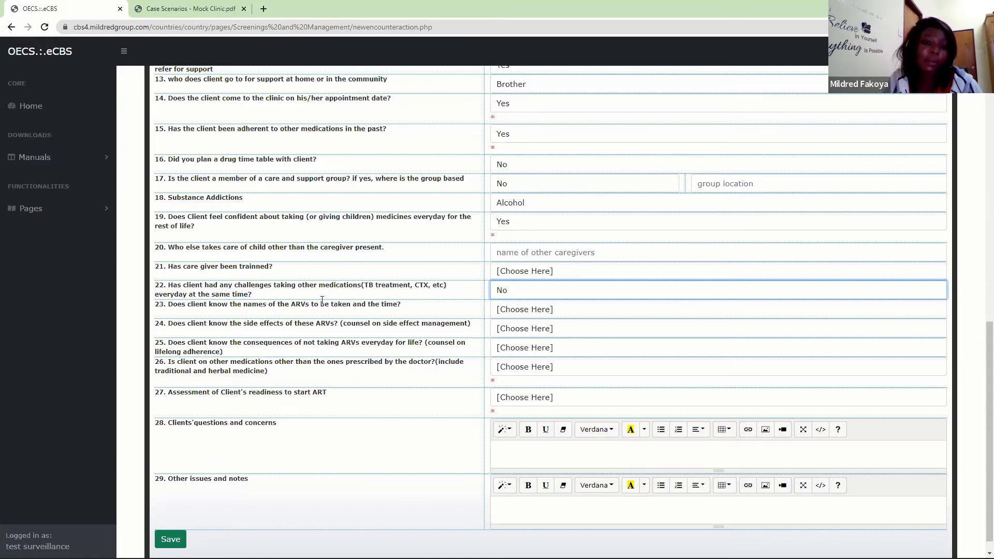
# - Answer Yes to the client knowing the names and times of the ARVs and Yes to knowing their side effects
pyautogui.click(510, 309)
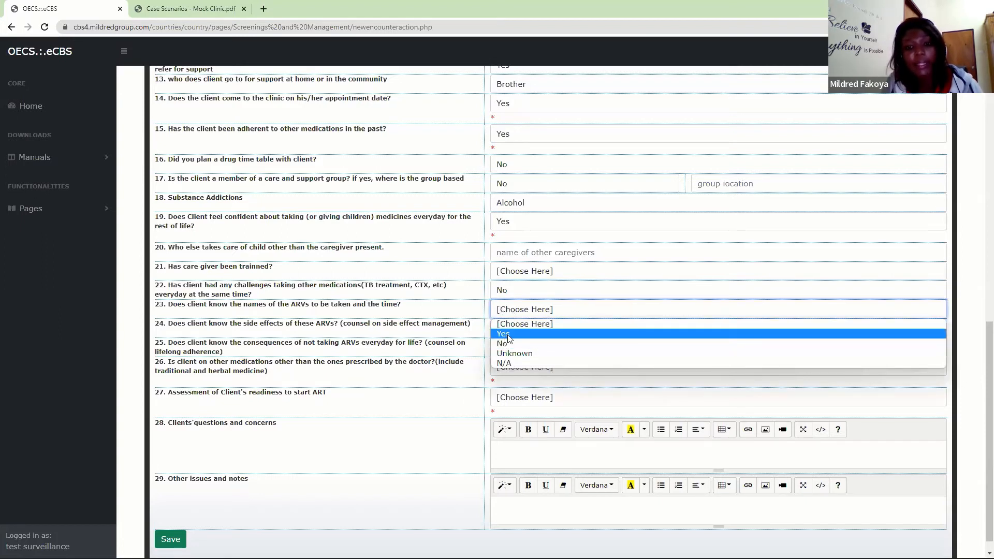
pyautogui.click(508, 334)
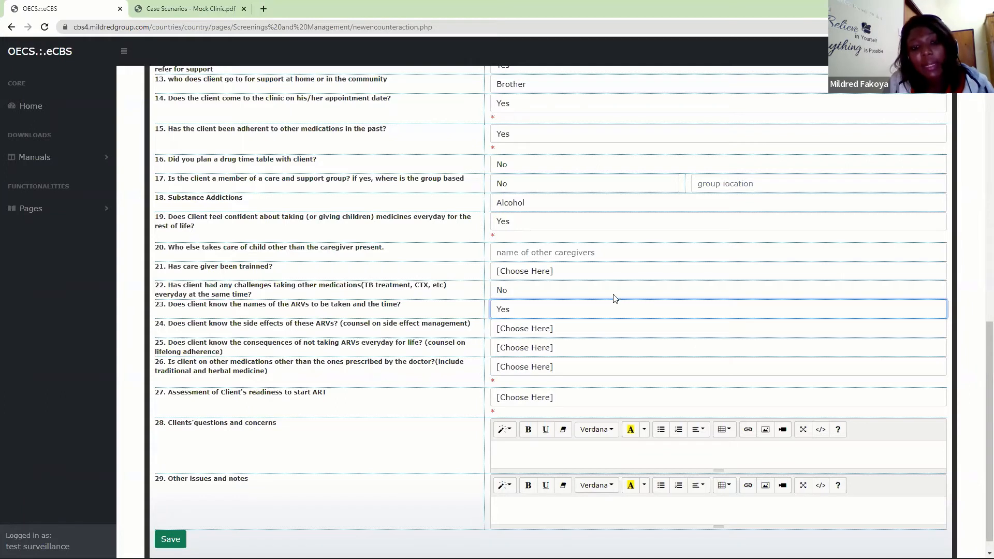
pyautogui.click(543, 331)
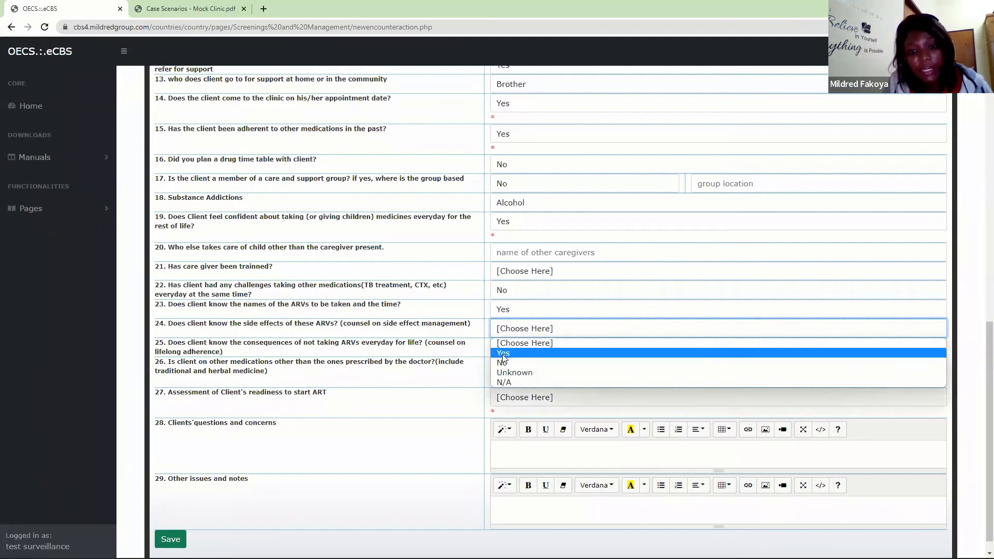
pyautogui.click(502, 355)
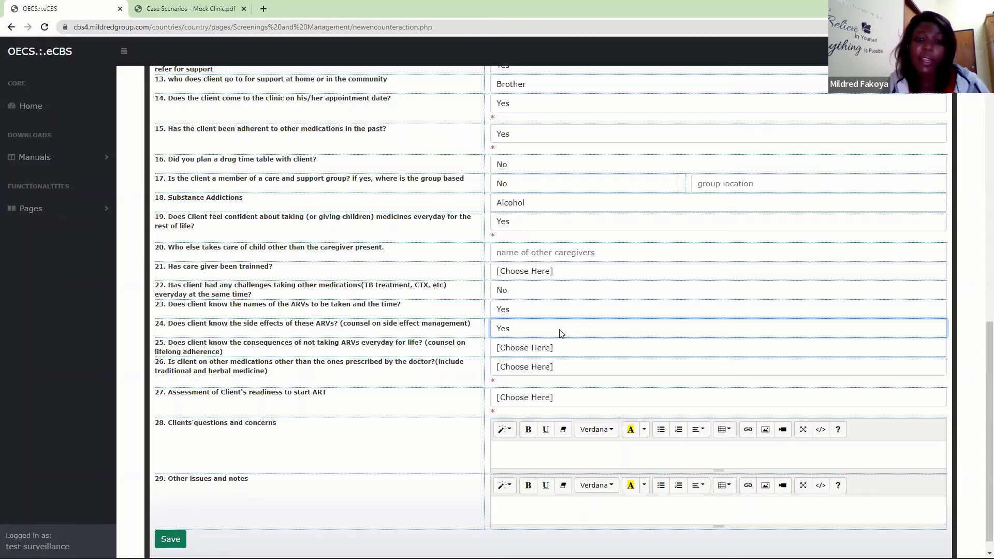
# - Answer Yes to knowing the consequences of not taking ARVs every day and No to being on medications not prescribed by the doctor
pyautogui.click(506, 351)
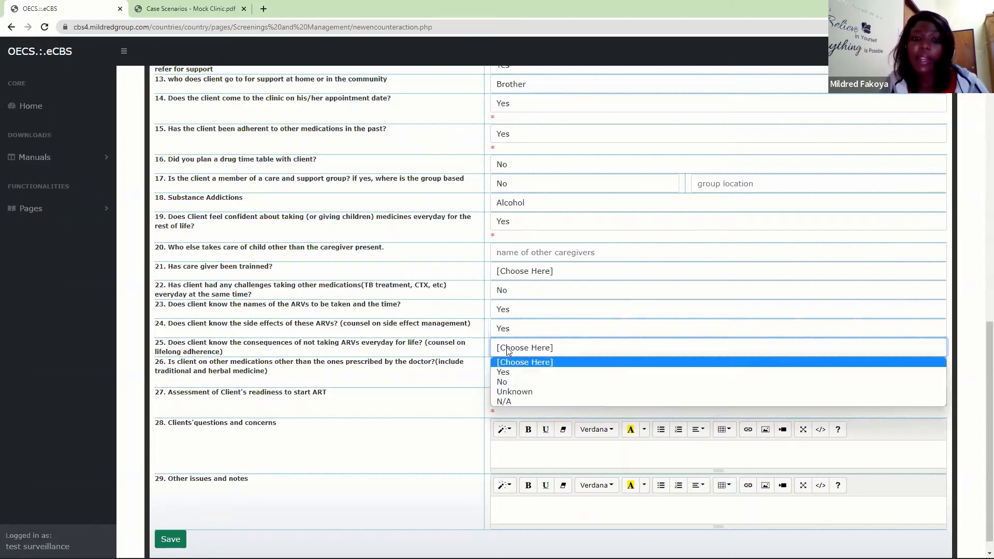
pyautogui.click(511, 371)
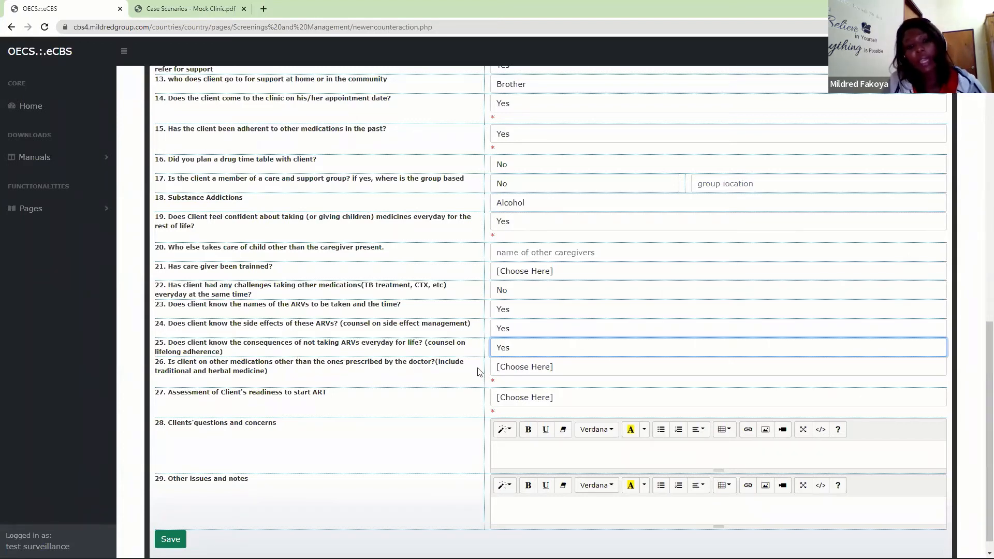
pyautogui.click(525, 368)
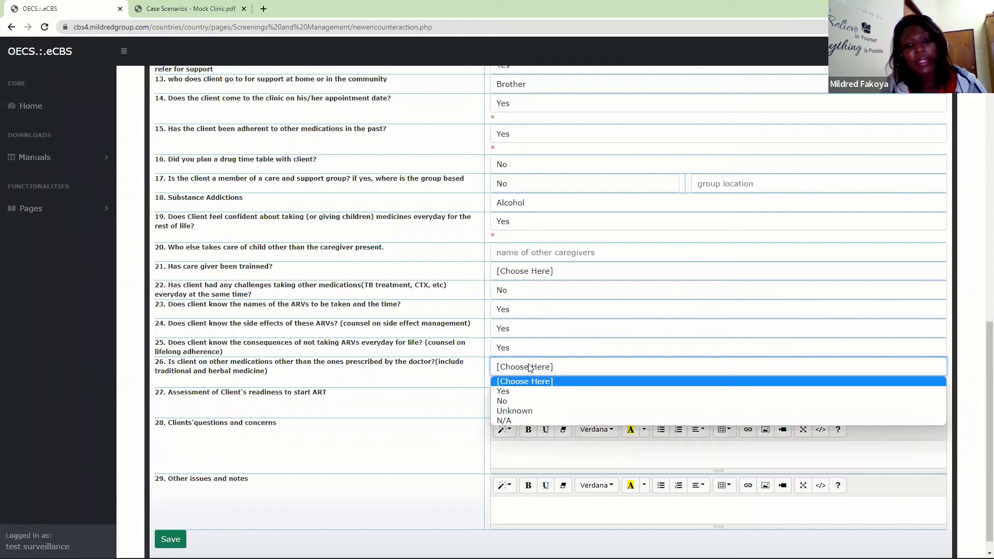
pyautogui.click(499, 401)
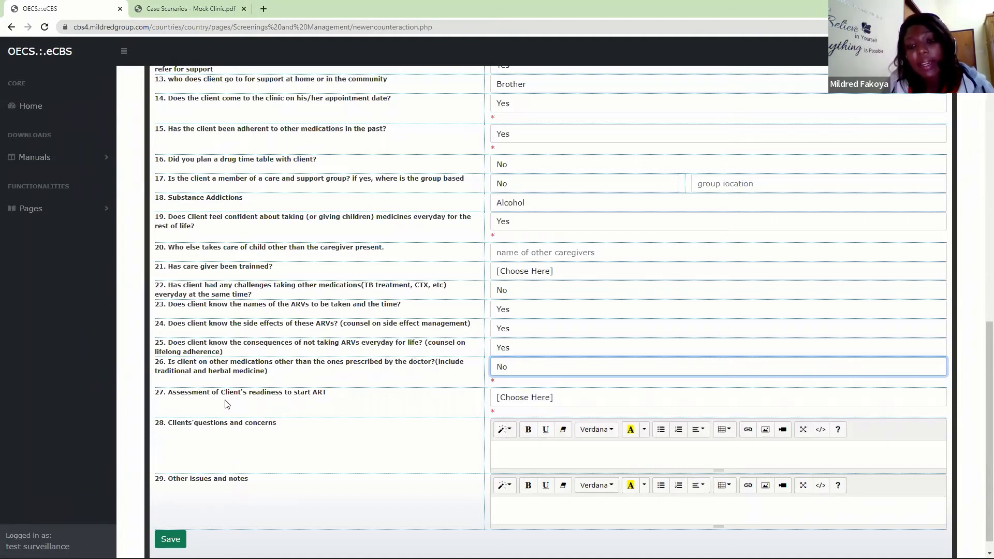
# - Set the readiness assessment to "Patient is ready to start ART" and save the form, leaving the concerns and notes blank
pyautogui.click(538, 399)
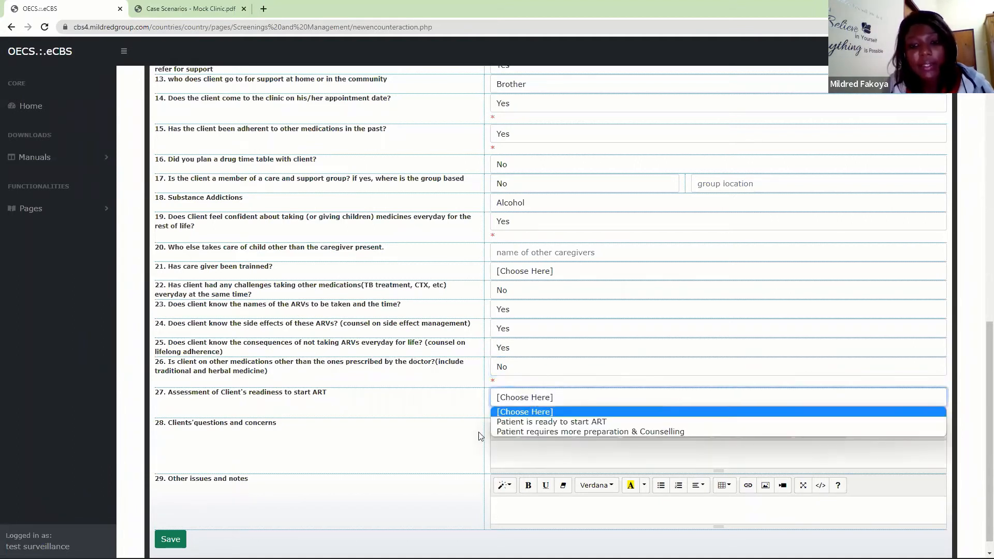
pyautogui.click(522, 423)
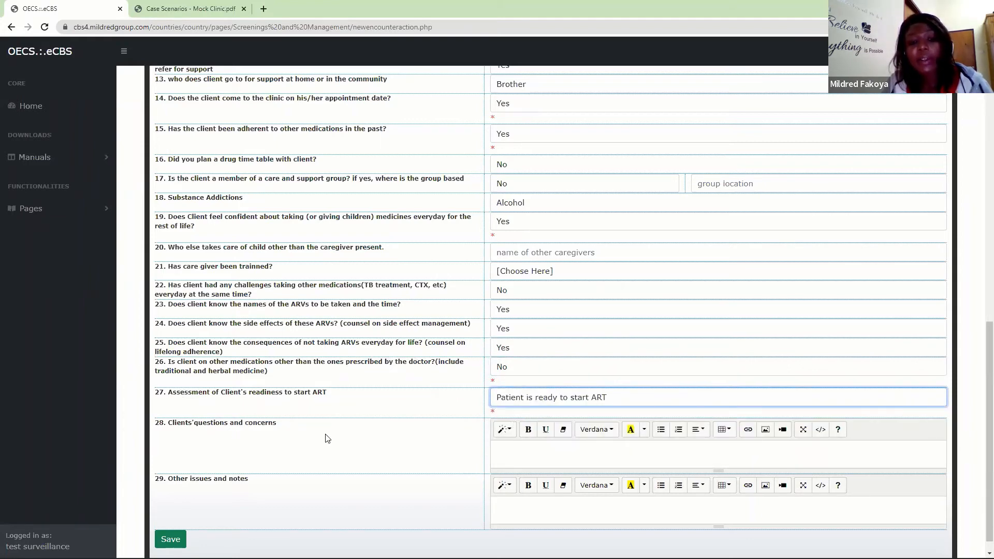
pyautogui.click(533, 452)
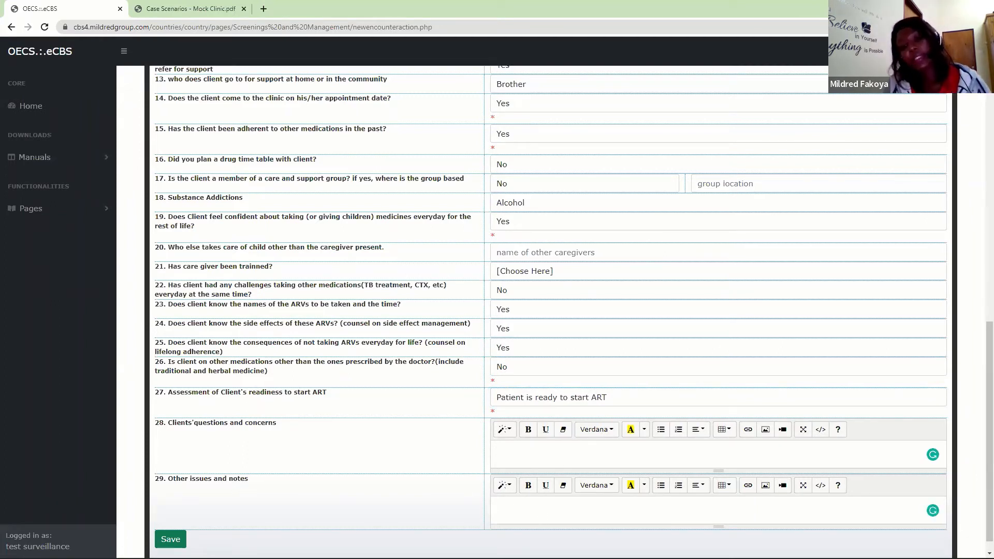
pyautogui.click(167, 539)
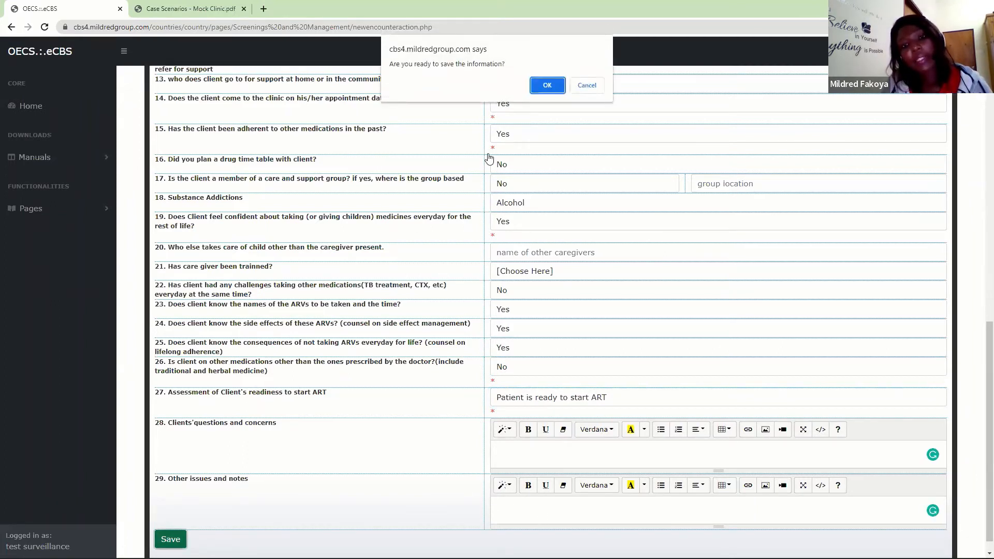
pyautogui.click(547, 88)
pyautogui.click(588, 87)
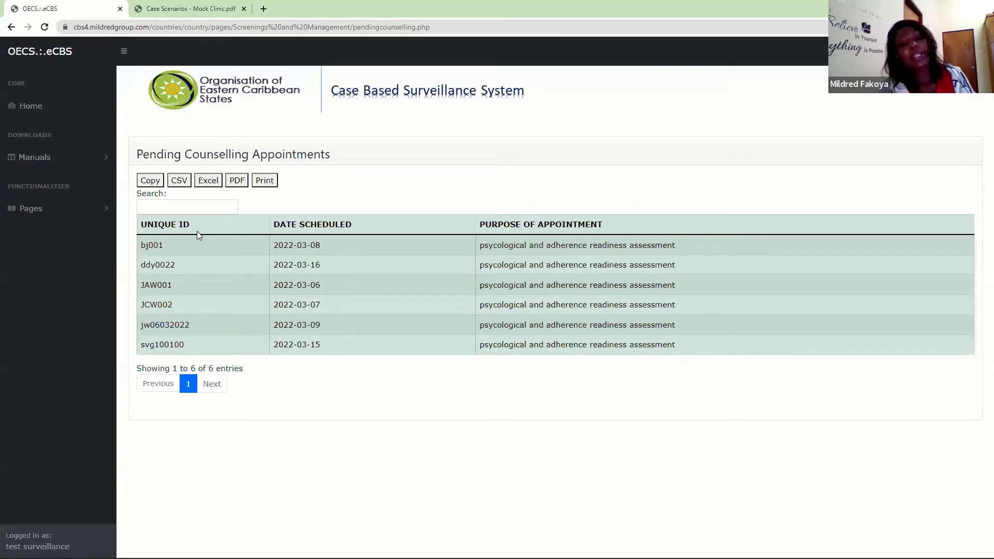
# - Start a new clinical management appointment, entering the client's unique ID and HIV Clinical Management as the reason
pyautogui.click(76, 212)
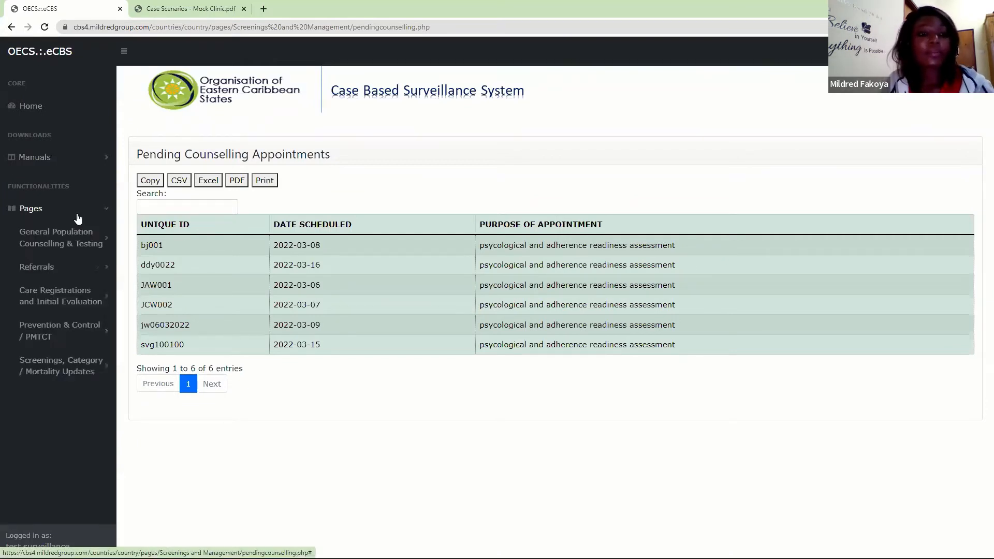
pyautogui.moveTo(110, 219); pyautogui.dragTo(111, 339)
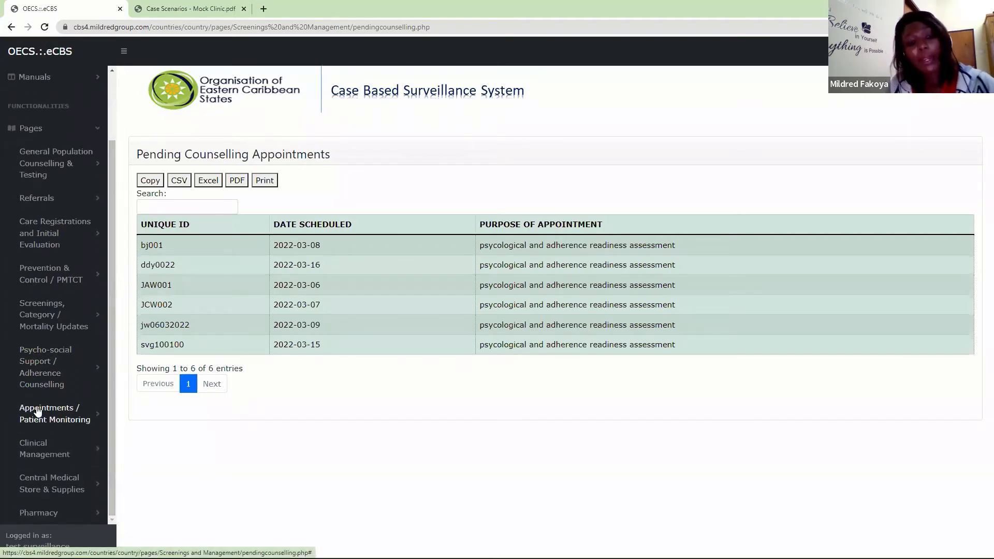
pyautogui.click(50, 420)
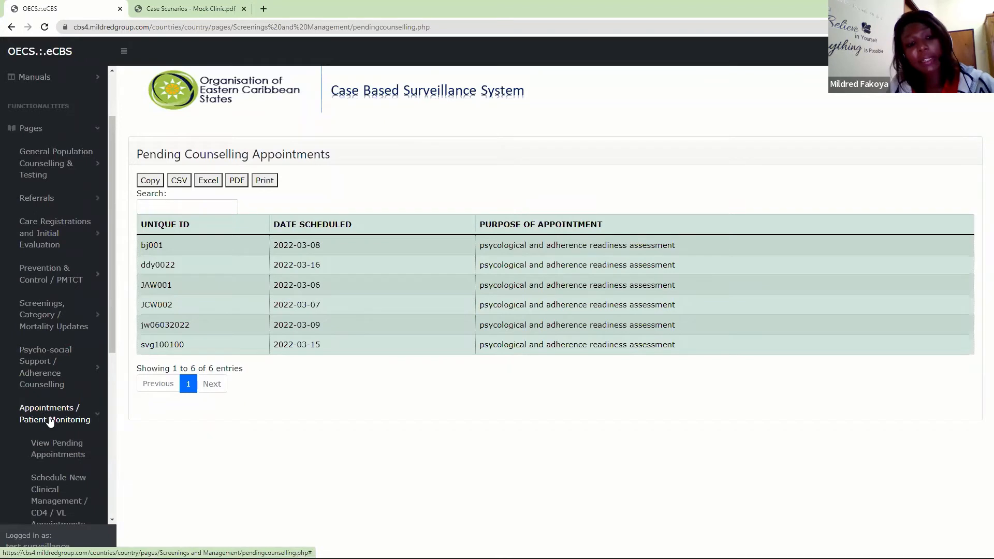
pyautogui.click(49, 492)
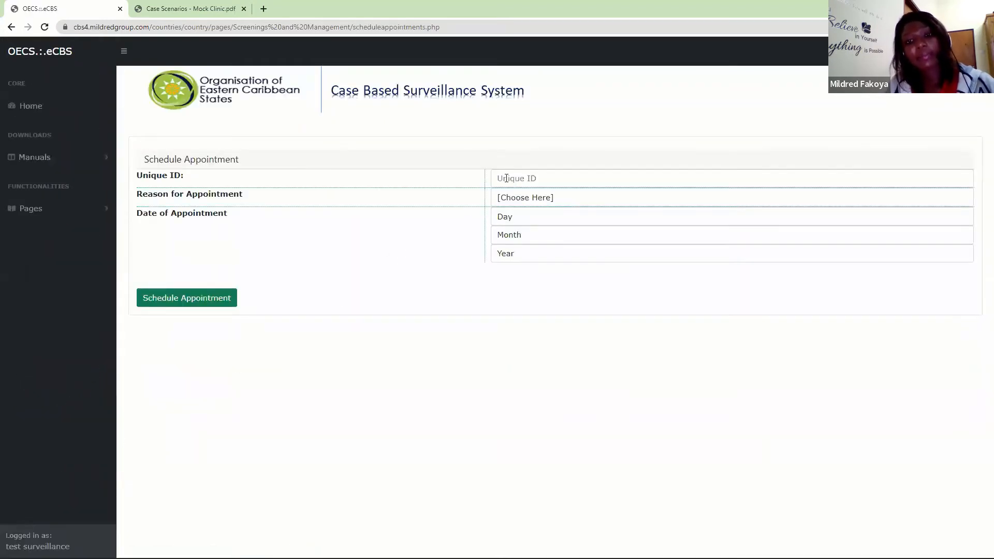
pyautogui.click(504, 180)
pyautogui.write('•')
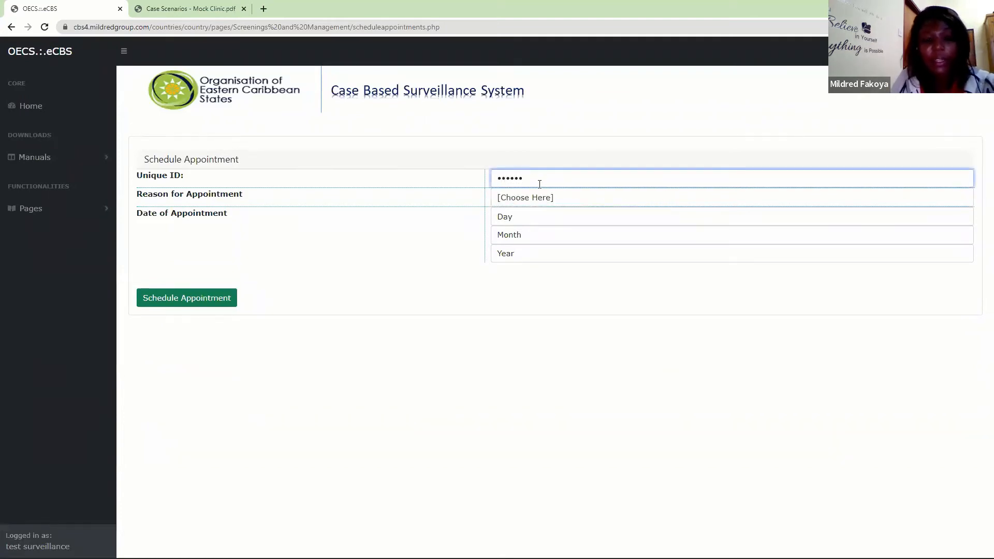
pyautogui.click(554, 199)
pyautogui.click(528, 240)
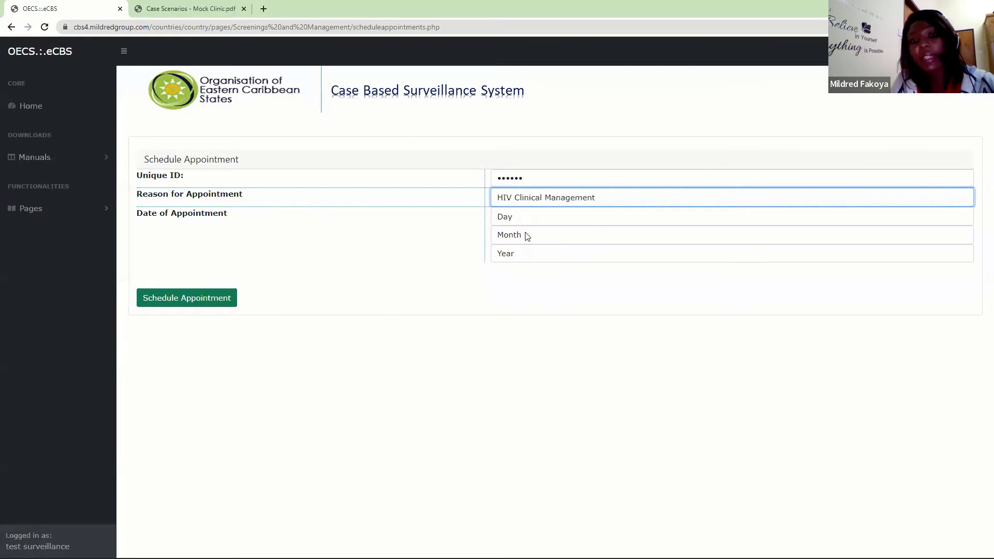
# - Set the appointment date to 16 March 2022 and schedule the appointment
pyautogui.click(517, 220)
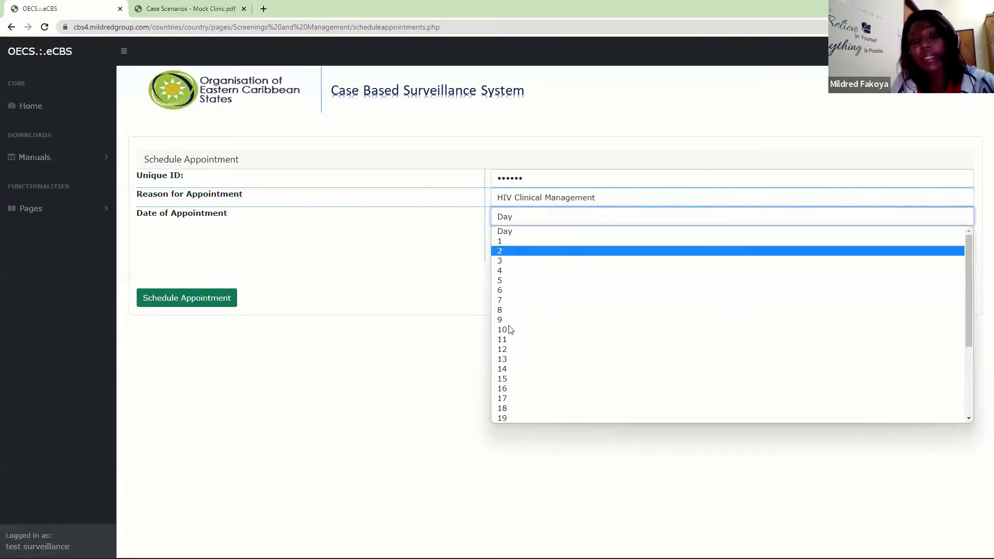
pyautogui.click(506, 389)
pyautogui.click(520, 233)
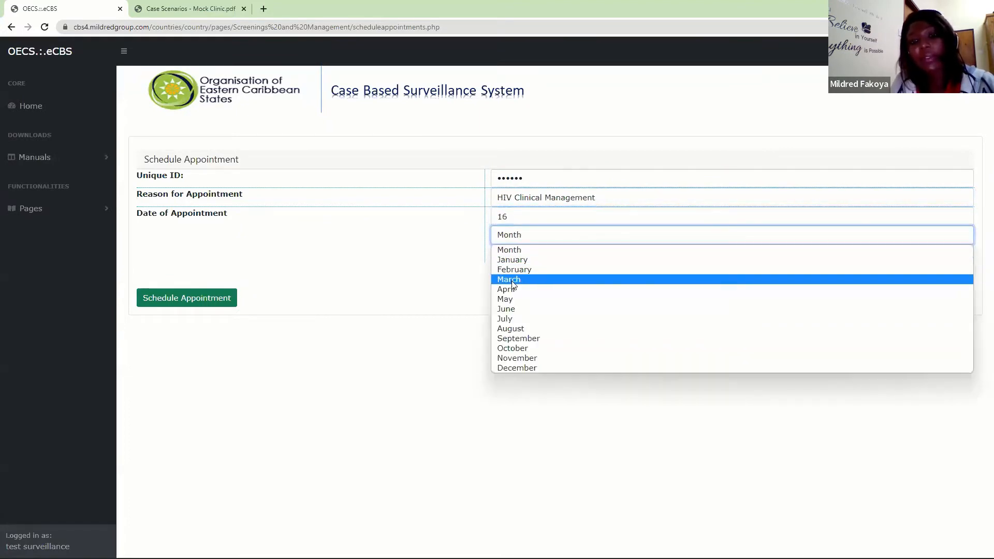
pyautogui.click(513, 281)
pyautogui.click(536, 253)
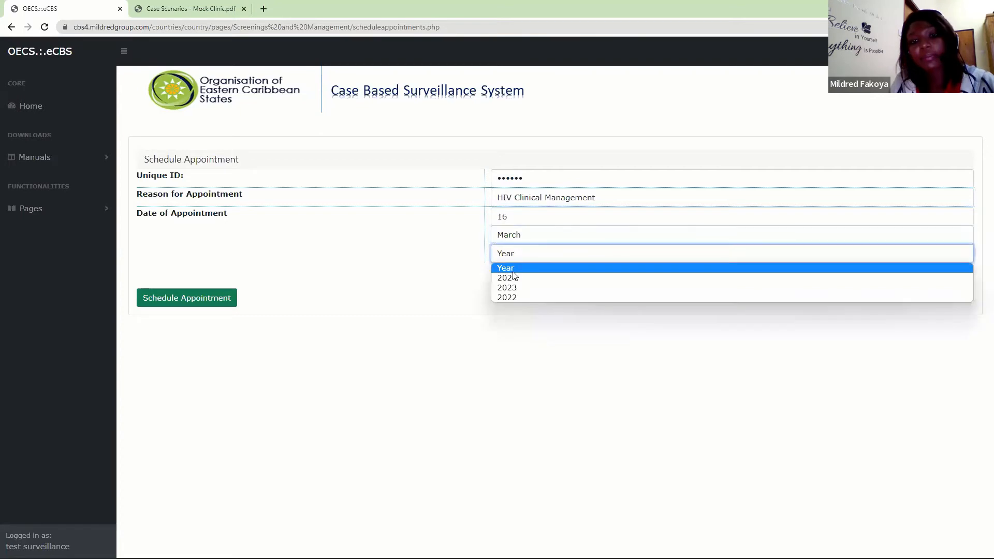
pyautogui.click(505, 298)
pyautogui.click(224, 297)
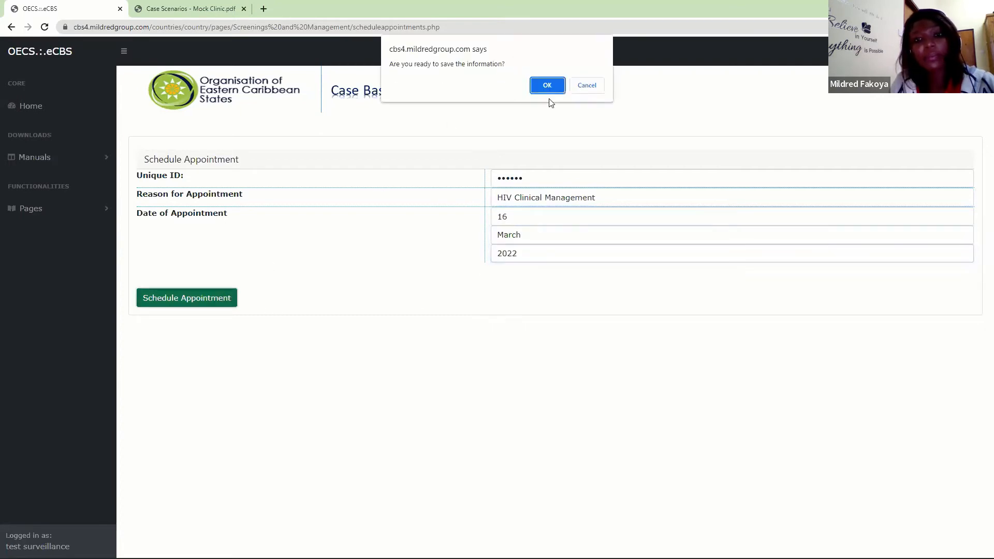
pyautogui.click(547, 86)
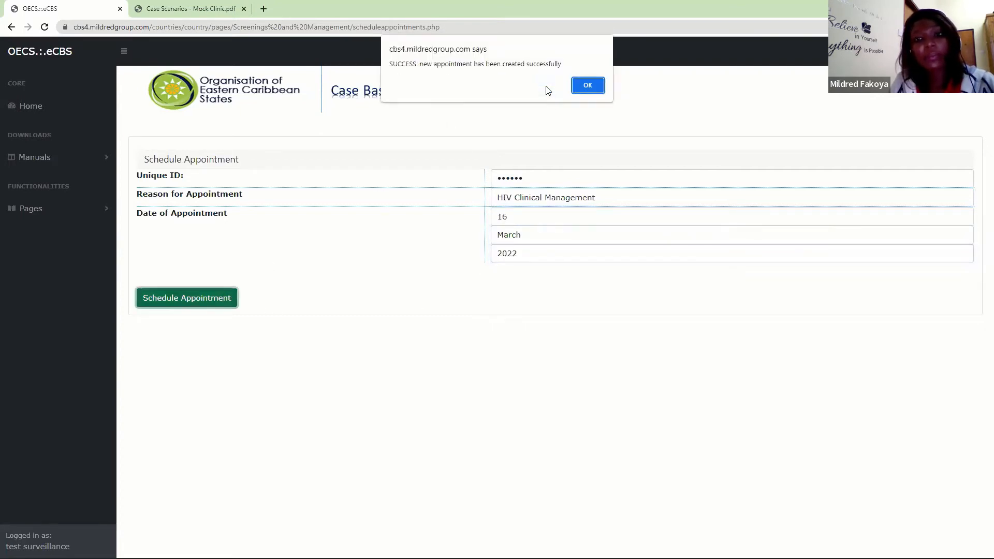
pyautogui.click(588, 86)
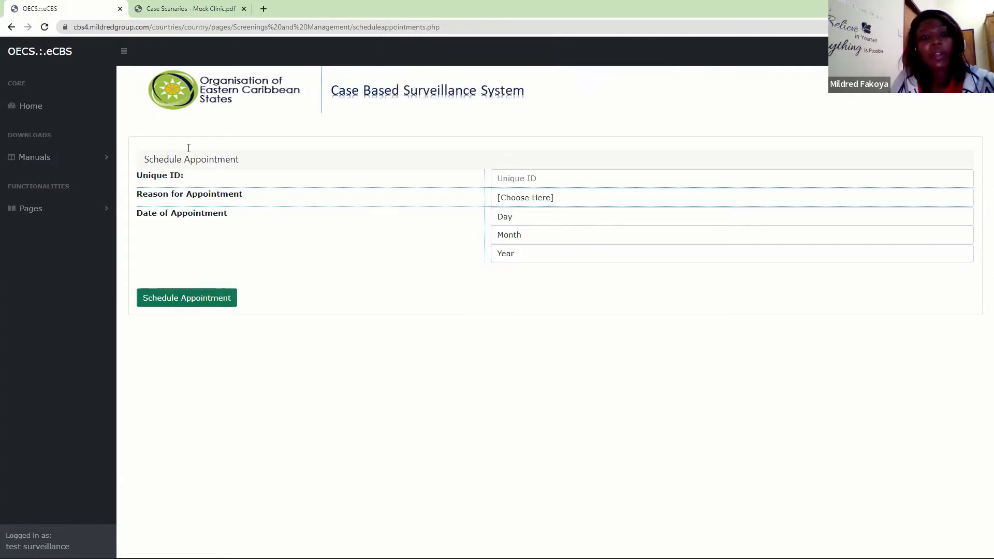
# - Open the patient monitoring form for today's visit and start the visit with the client's unique ID
pyautogui.click(45, 209)
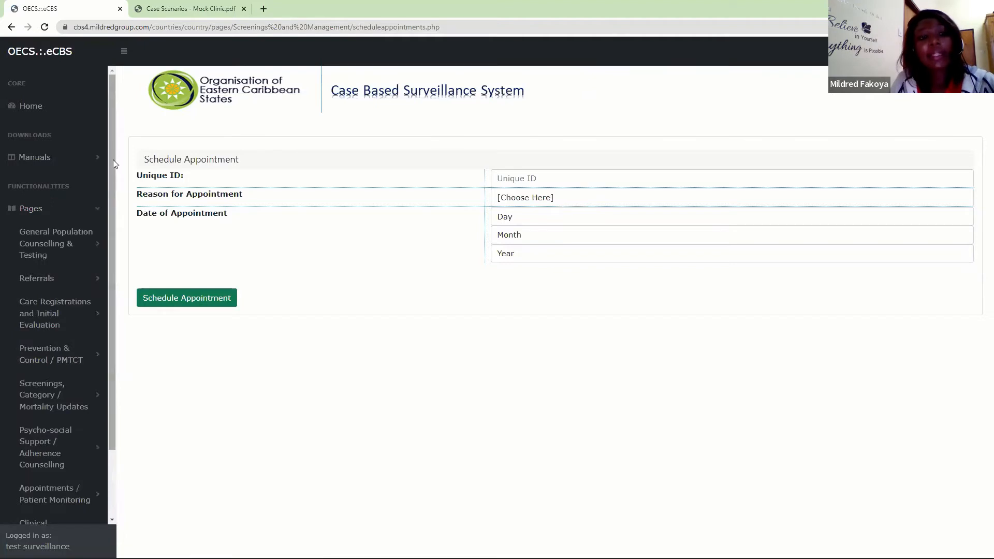
pyautogui.scroll(-2, 113, 164)
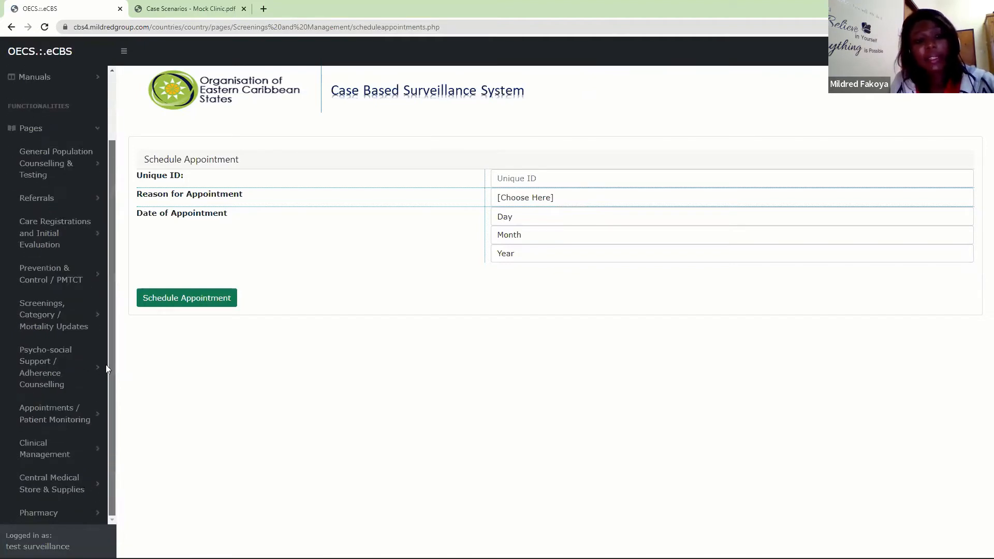
pyautogui.click(52, 414)
pyautogui.moveTo(112, 286); pyautogui.dragTo(109, 480)
pyautogui.click(46, 307)
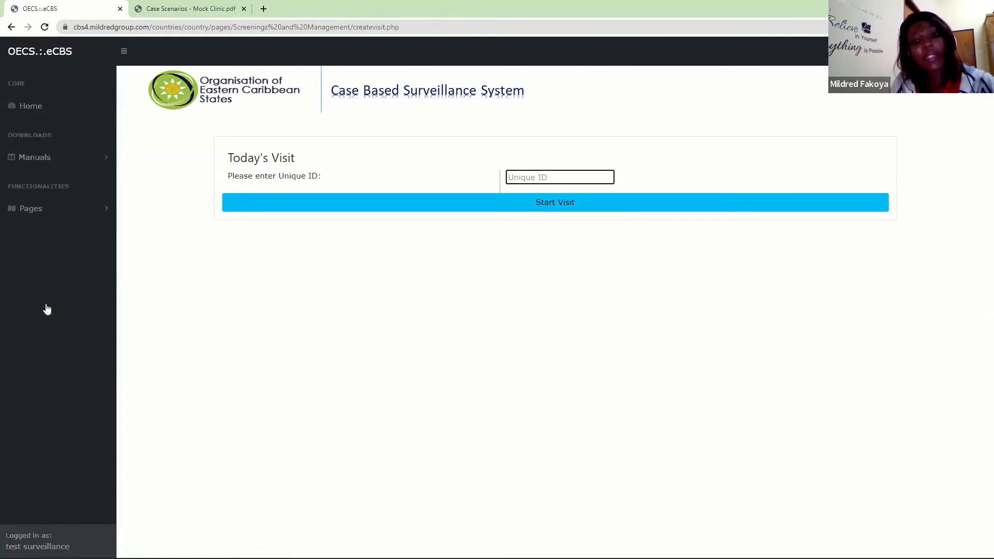
pyautogui.write('•')
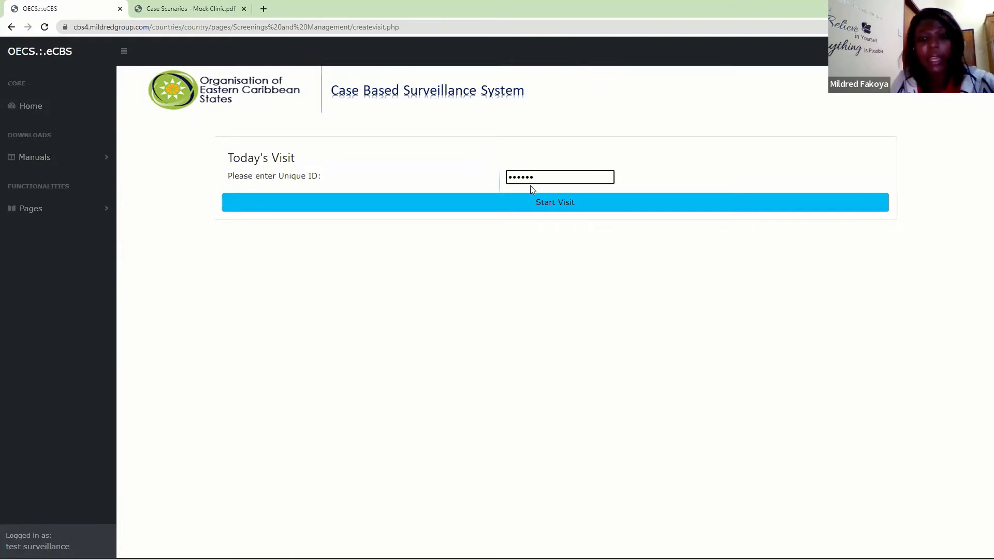
pyautogui.click(531, 201)
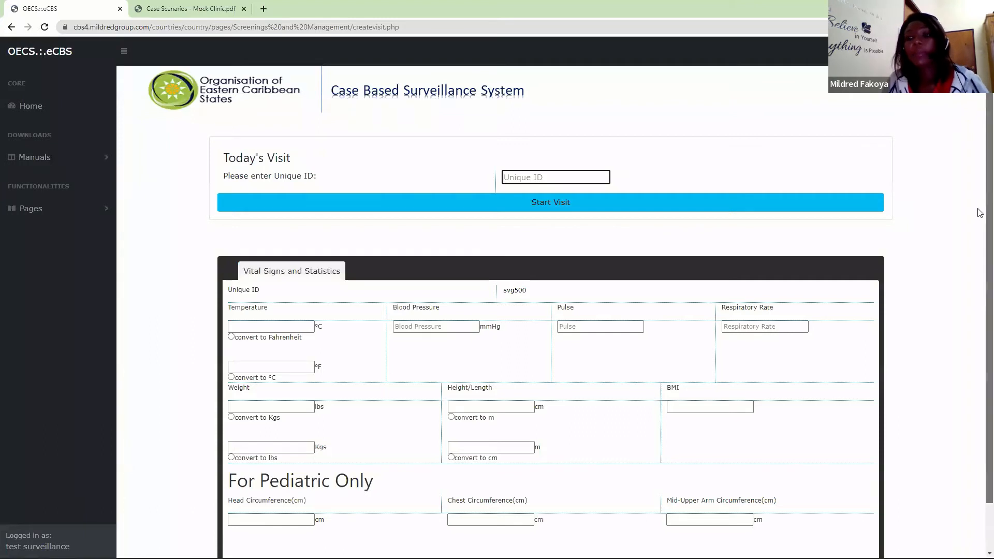
# - Enter a temperature of 39 °C in the vital signs and convert it to Fahrenheit
pyautogui.scroll(-1, 980, 339)
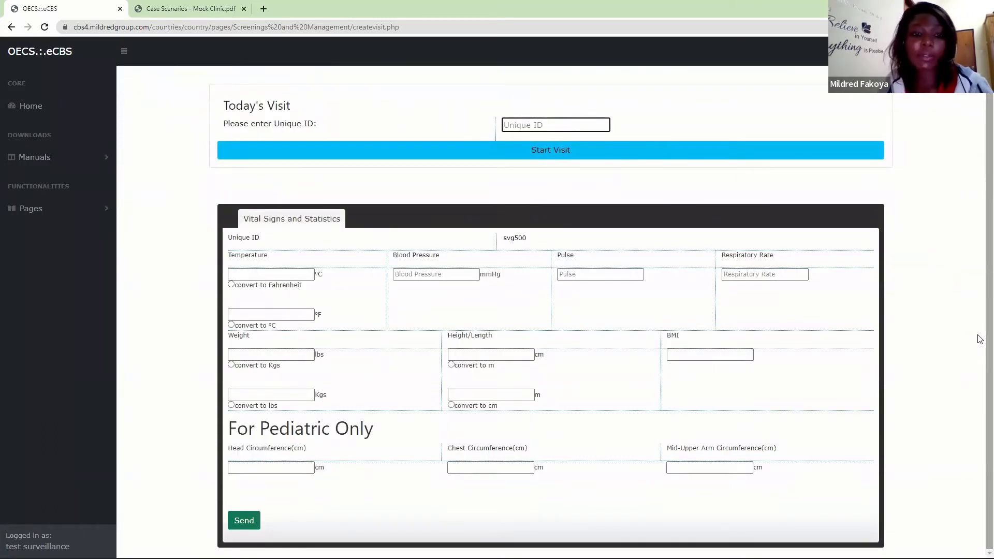
pyautogui.click(290, 275)
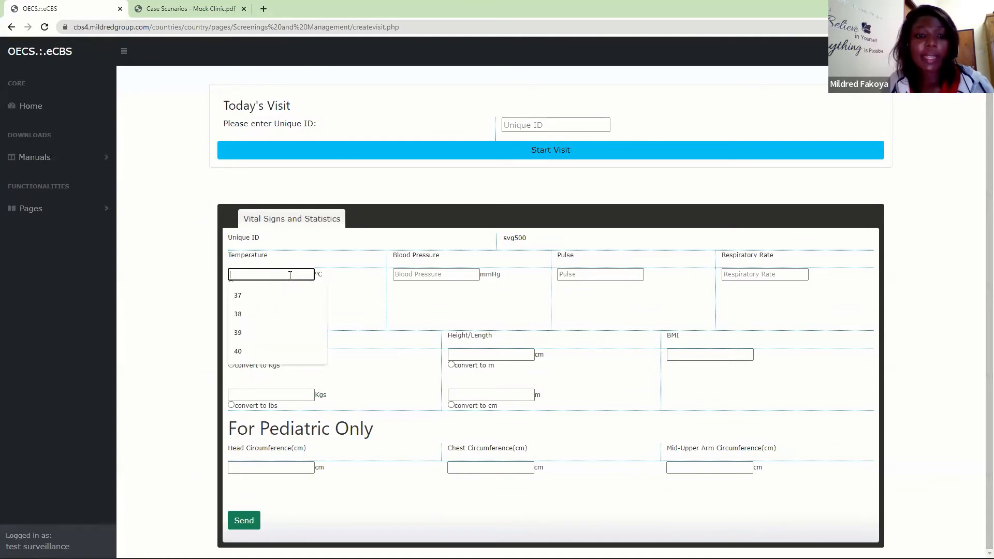
pyautogui.write('39')
pyautogui.press('Tab')
pyautogui.press('Tab')
pyautogui.click(231, 285)
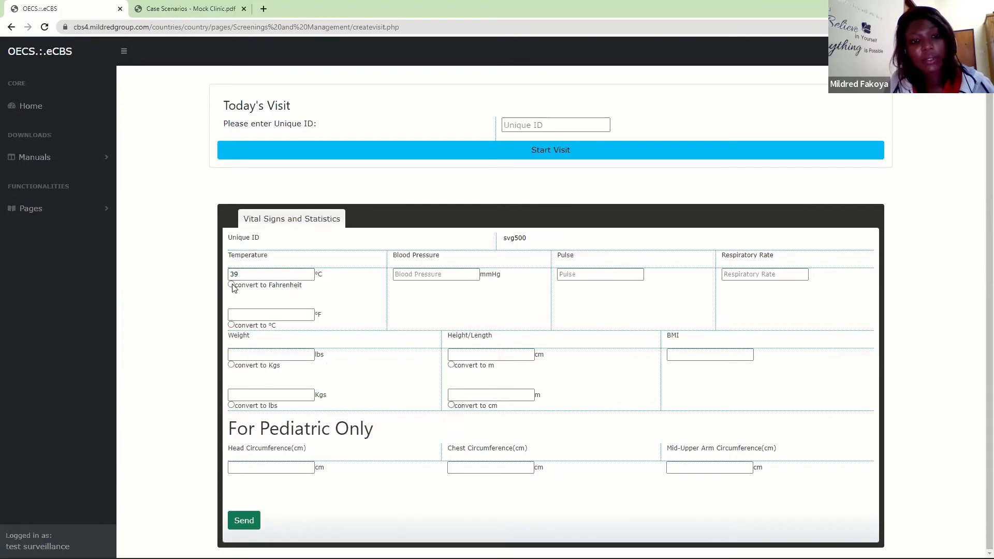
# - Record the client's blood pressure as 140/90 mmHg, pulse as 102 and respiratory rate as 25
pyautogui.click(426, 275)
pyautogui.write('140')
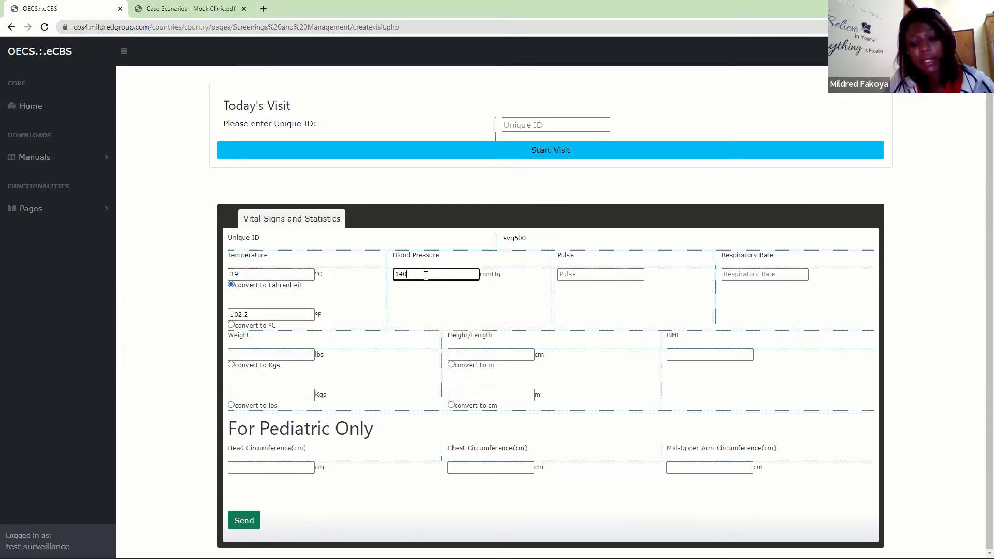
pyautogui.write('/90')
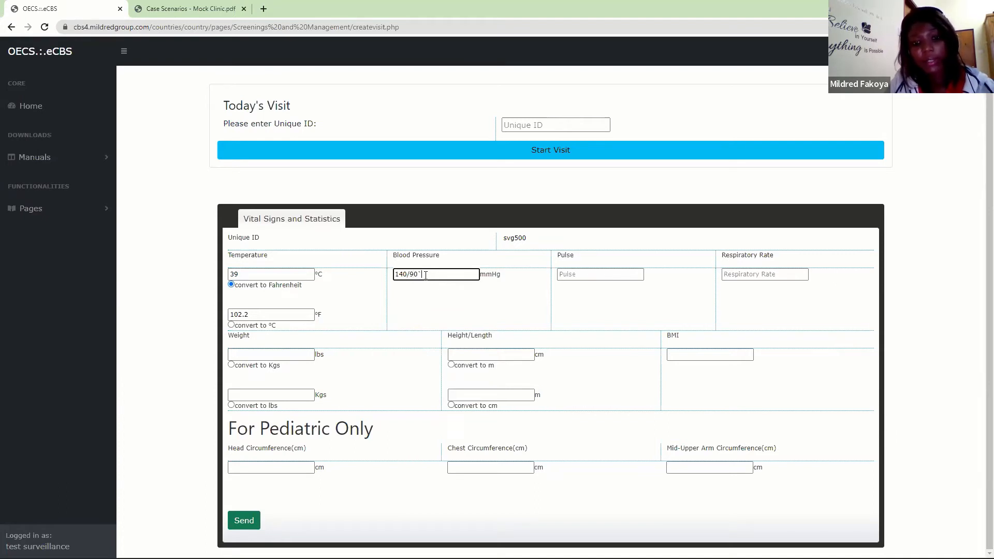
pyautogui.press('Tab')
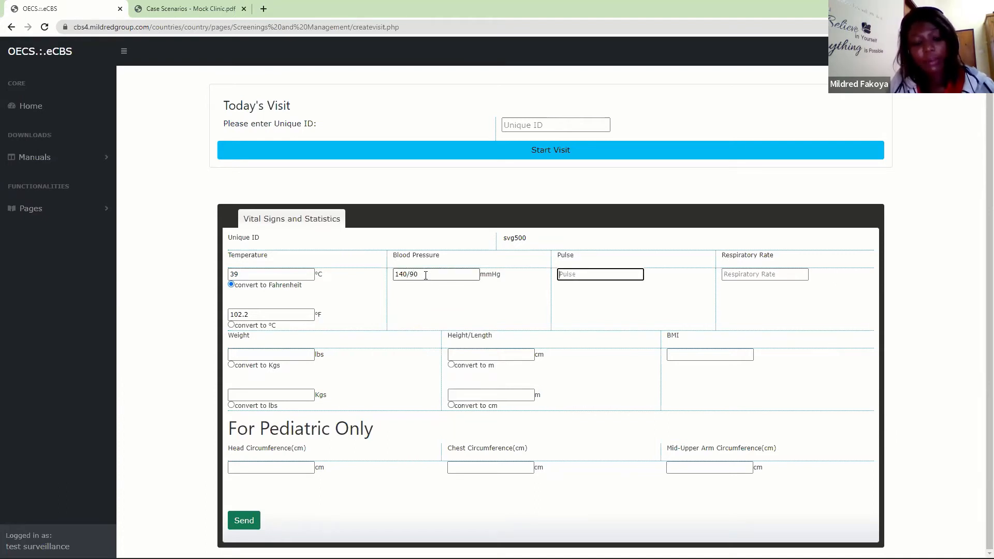
pyautogui.write('102')
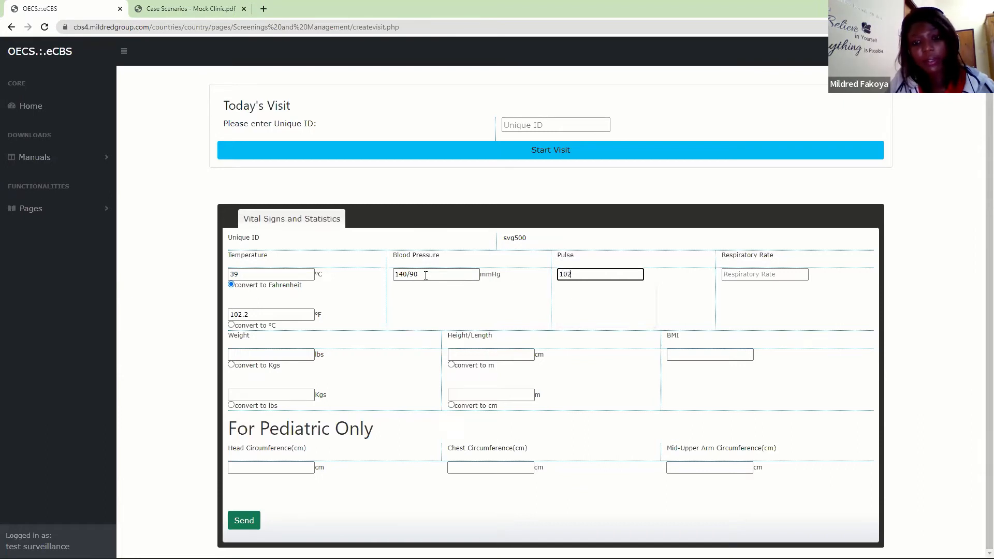
pyautogui.press('Tab')
pyautogui.write('25')
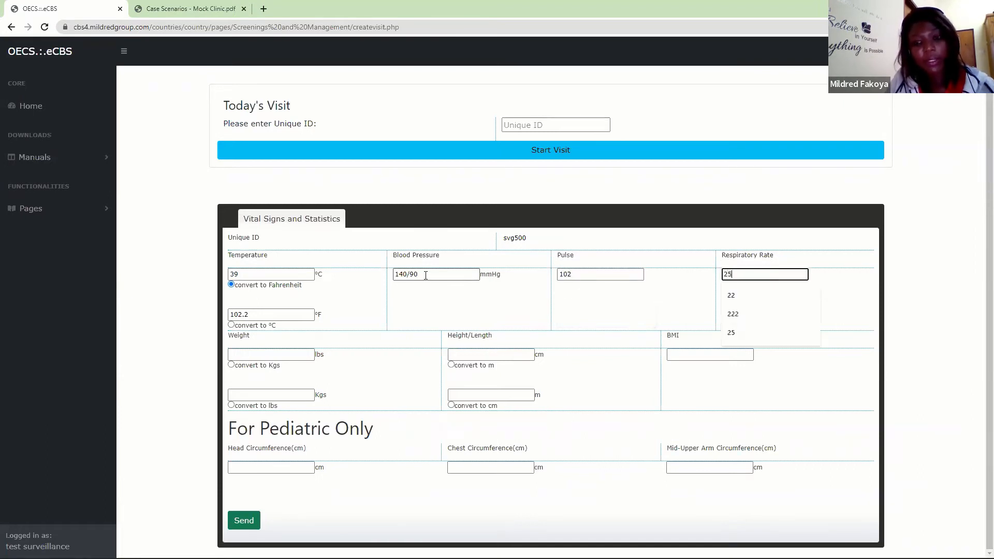
# - Set the client's weight to 225.7 lbs
pyautogui.click(271, 352)
pyautogui.write('225.7')
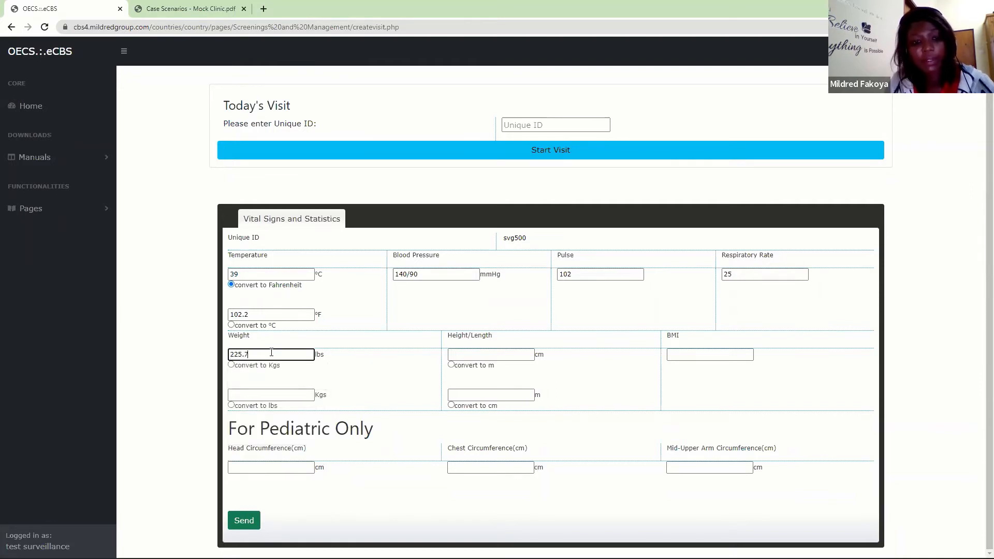
# - Convert the client's weight to kilograms and enter a height of 160 cm, converted to metres
pyautogui.press('Tab')
pyautogui.press('Tab')
pyautogui.press('Tab')
pyautogui.press('Tab')
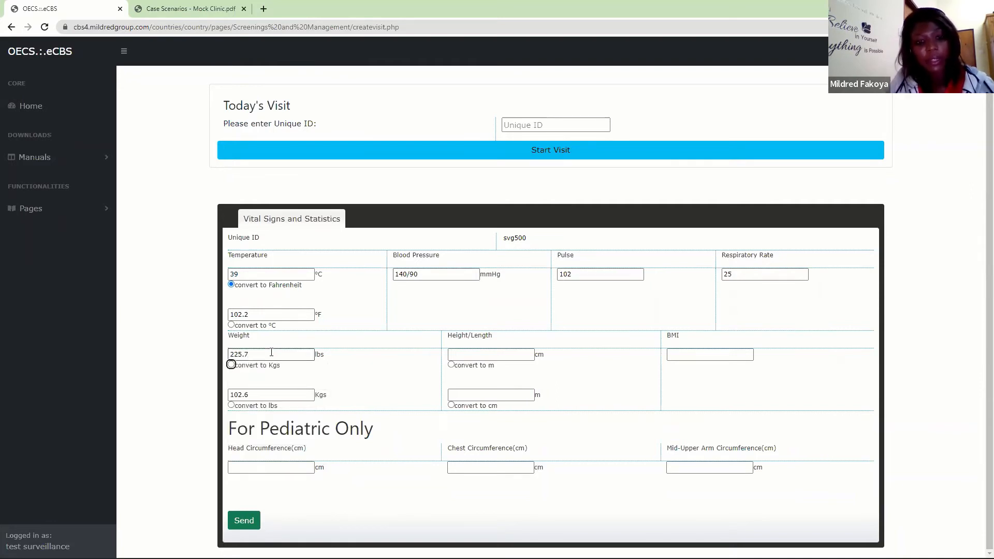
pyautogui.write('1')
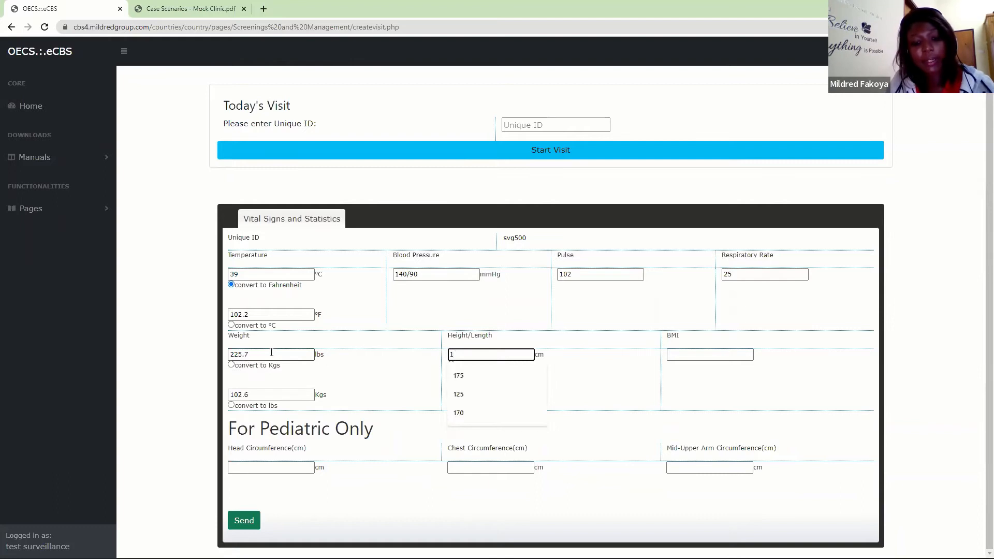
pyautogui.write('60')
pyautogui.press('Tab')
pyautogui.press('Tab')
pyautogui.press('Tab')
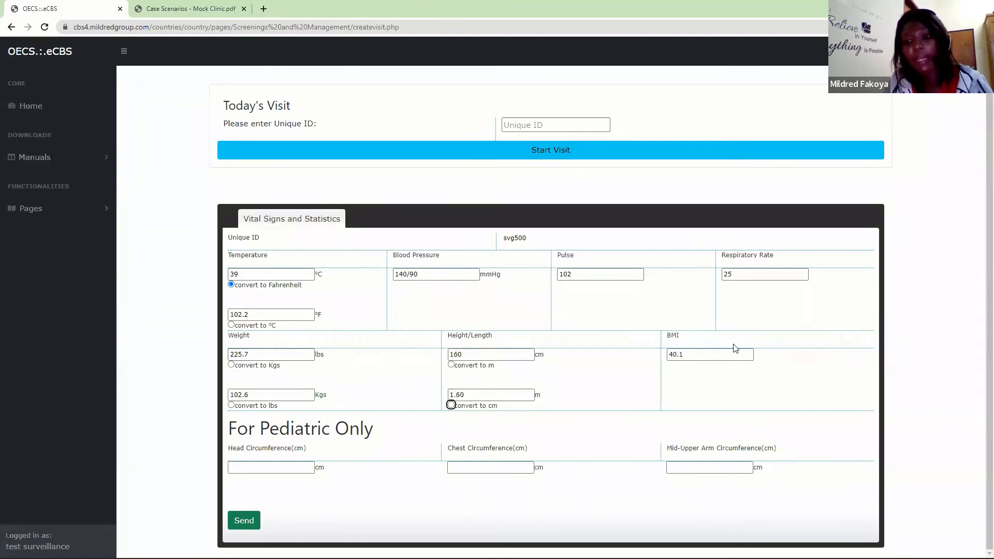
# - Submit the completed vital signs and statistics form for the visit and confirm it
pyautogui.click(243, 522)
pyautogui.click(543, 87)
pyautogui.click(580, 87)
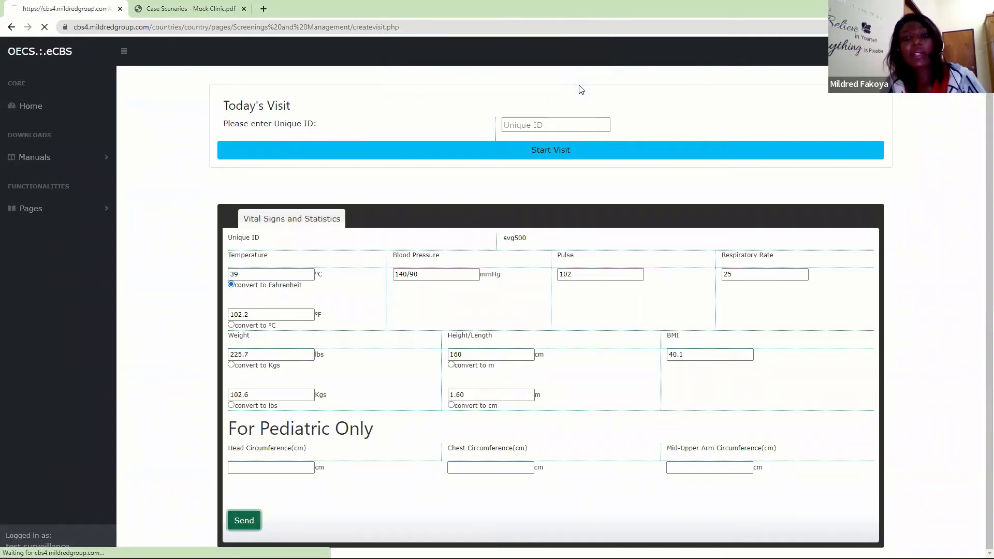
# - Open the list of clients waiting for clinical management and check the client's entry and purpose of visit
pyautogui.click(93, 209)
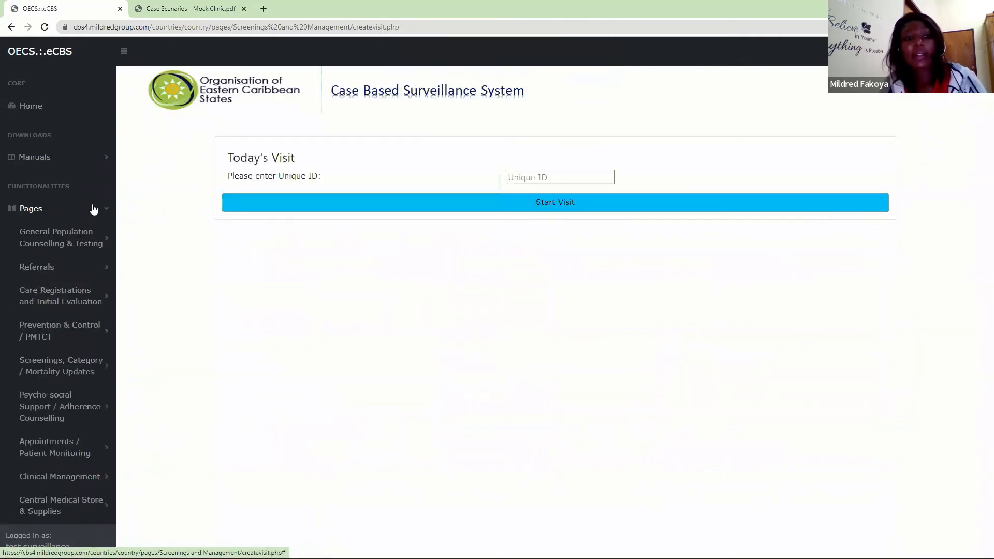
pyautogui.scroll(-2, 98, 362)
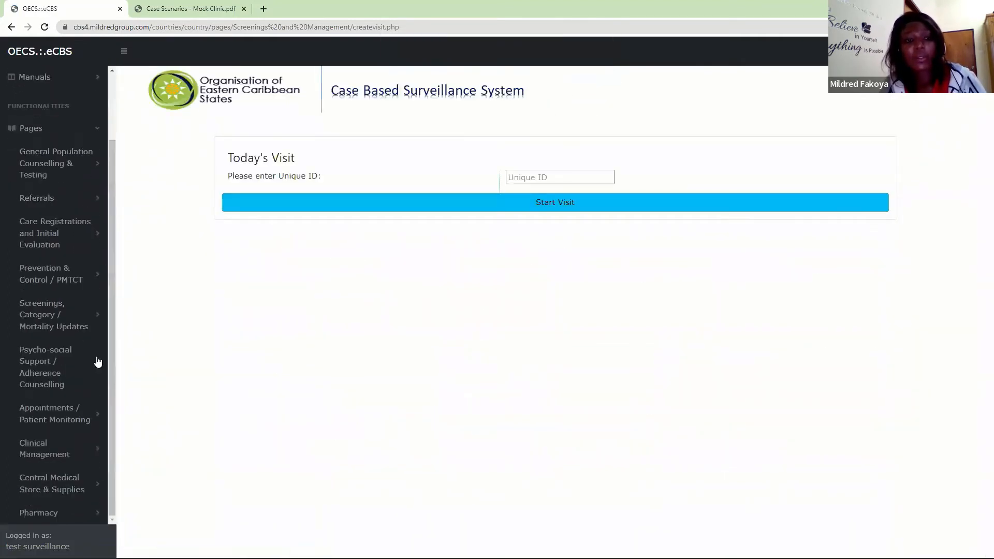
pyautogui.click(41, 462)
pyautogui.click(48, 480)
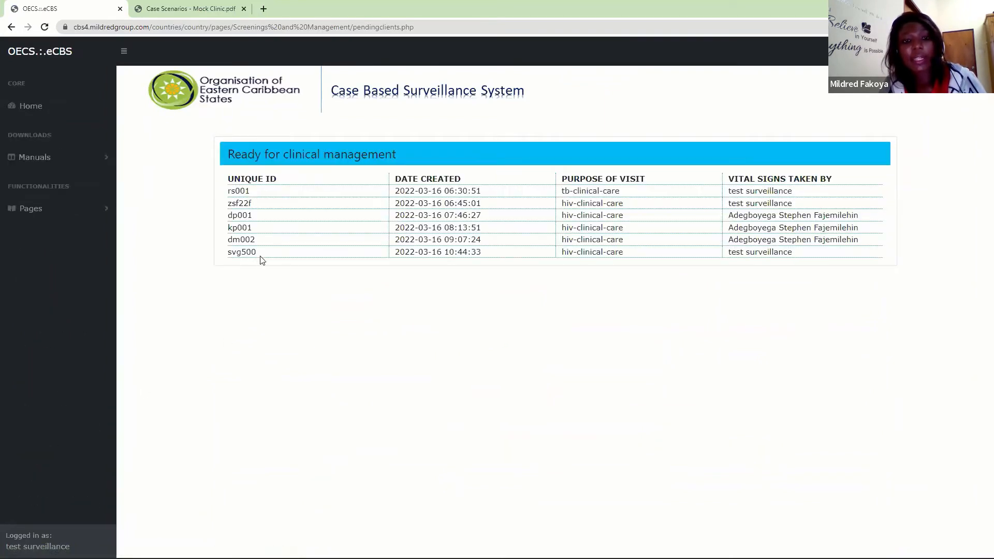
pyautogui.moveTo(261, 259); pyautogui.dragTo(226, 258)
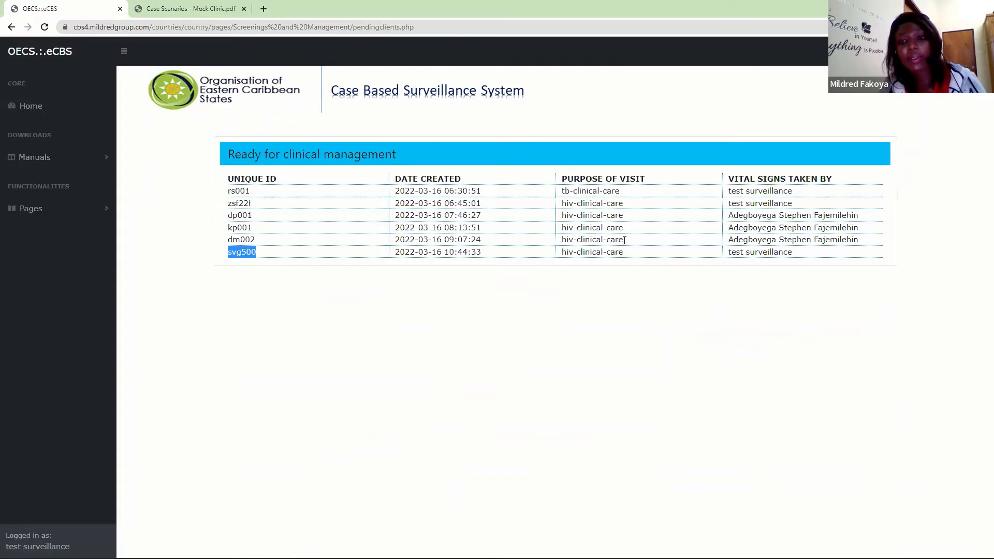
pyautogui.moveTo(635, 253); pyautogui.dragTo(553, 258)
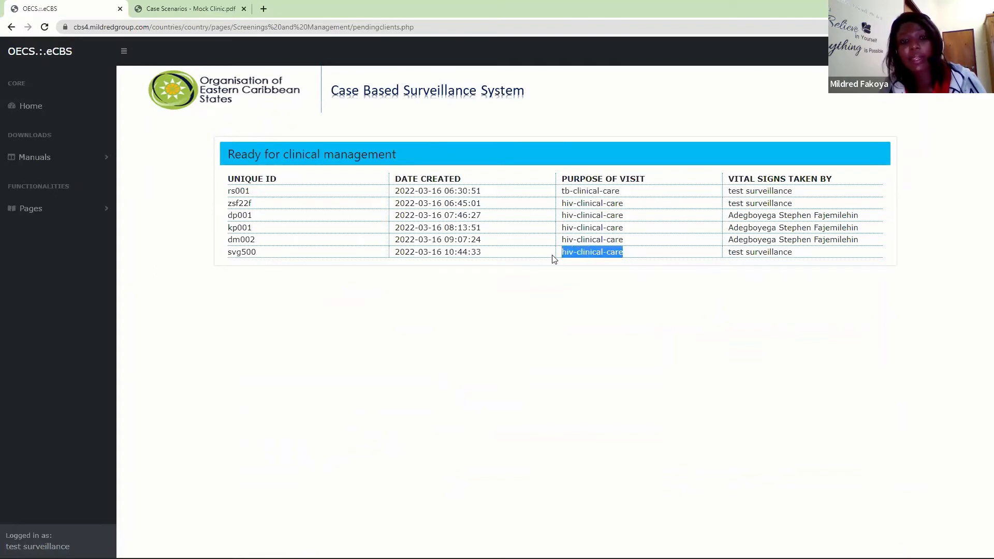
pyautogui.click(104, 209)
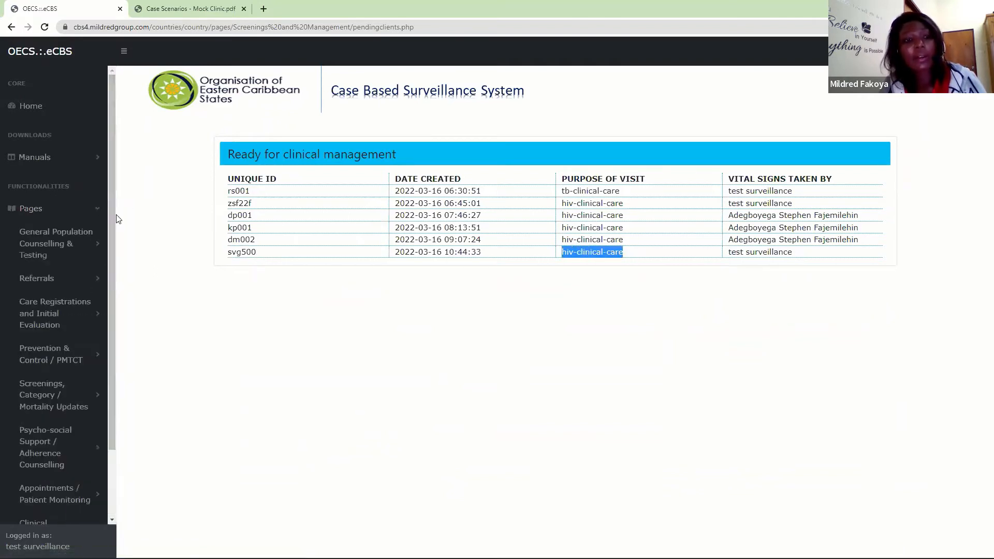
pyautogui.scroll(-2, 113, 217)
pyautogui.click(48, 449)
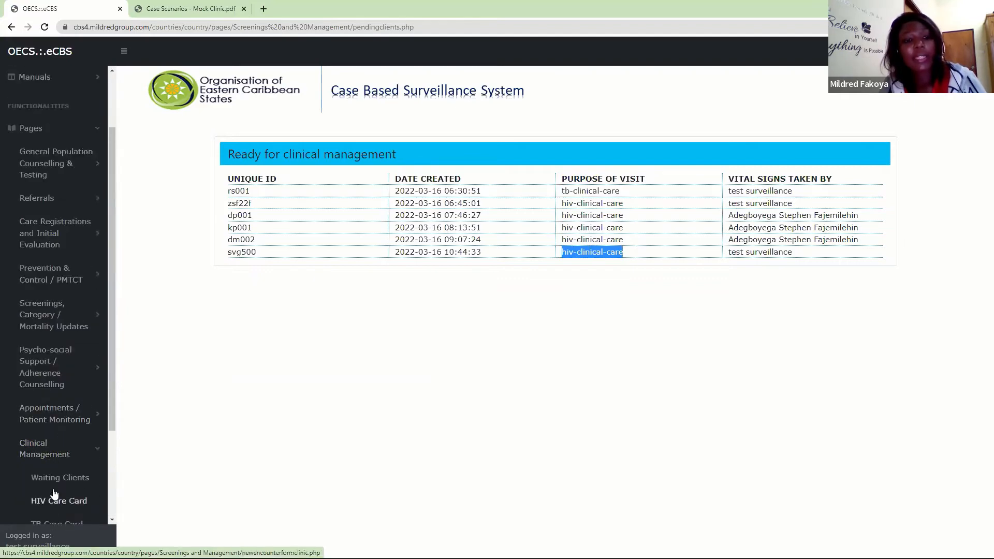
pyautogui.click(48, 499)
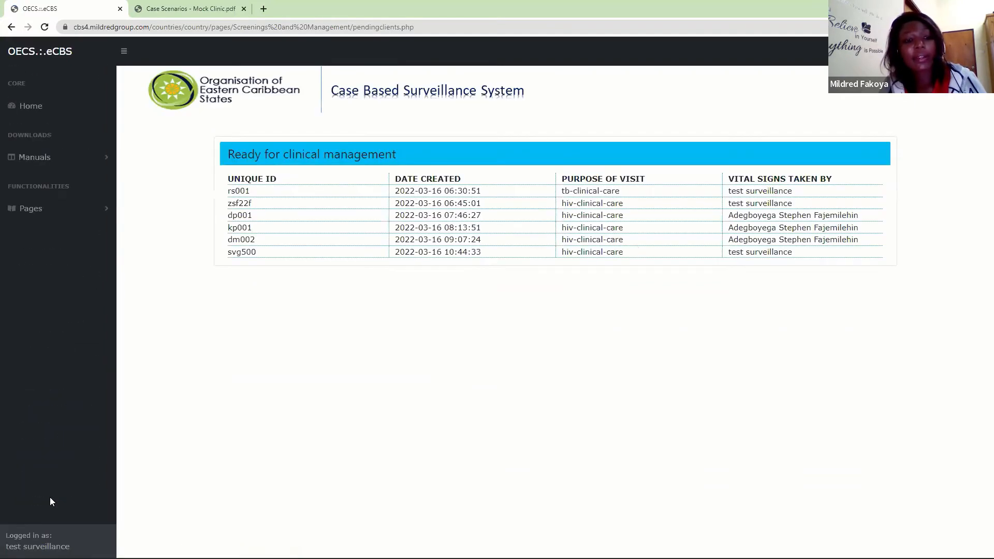
# - Open the HIV Care Card under clinical management and retrieve the forms with the client's unique ID
pyautogui.click(98, 209)
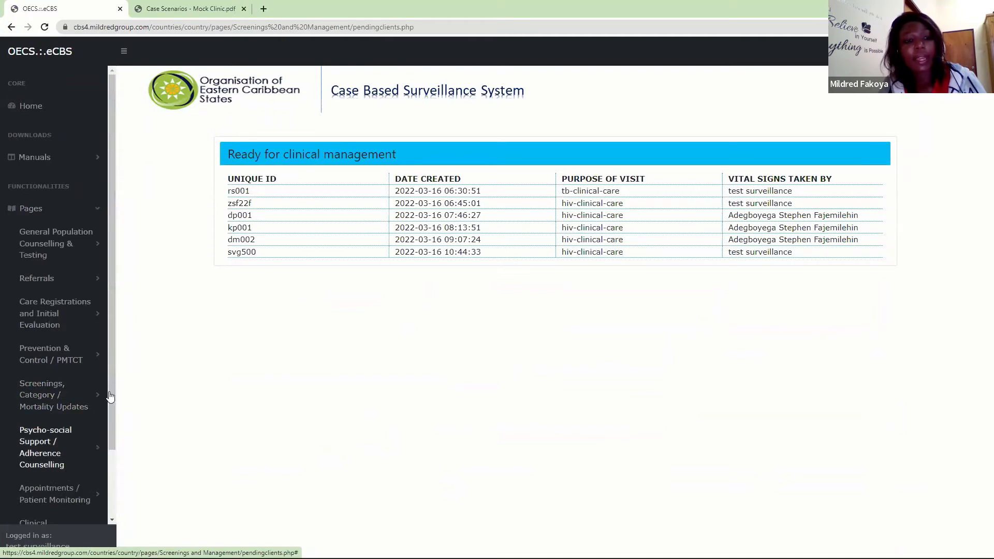
pyautogui.scroll(-2, 109, 441)
pyautogui.click(46, 450)
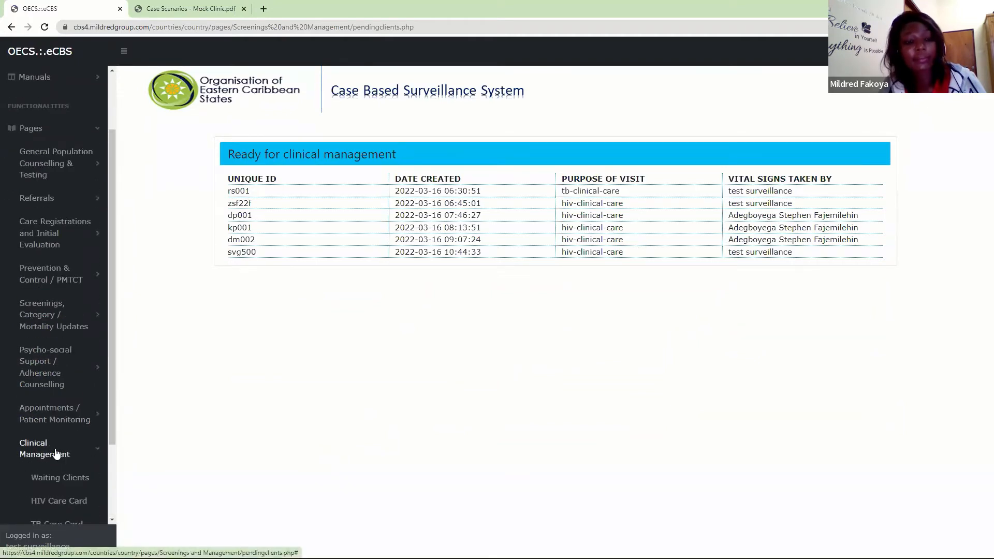
pyautogui.click(43, 501)
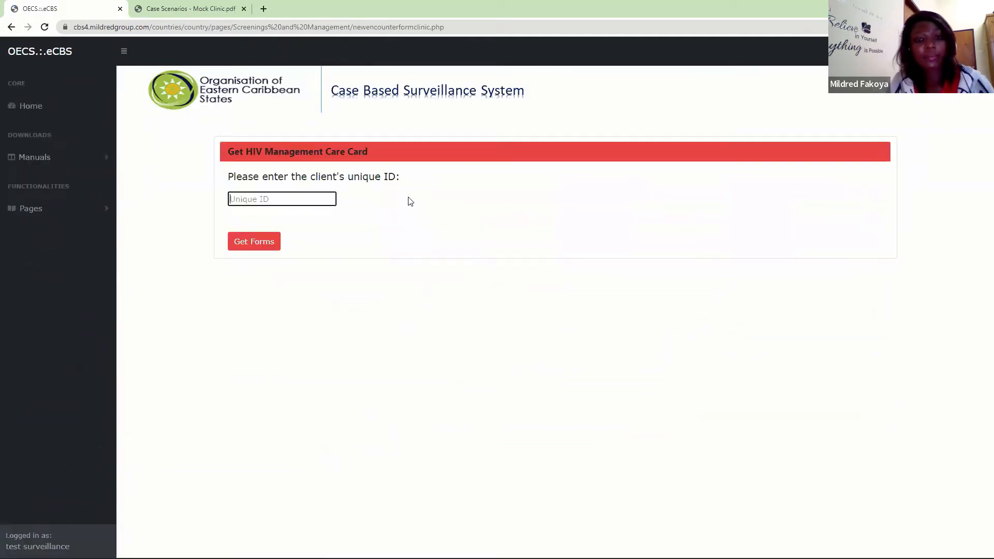
pyautogui.write('•••••')
pyautogui.press('Return')
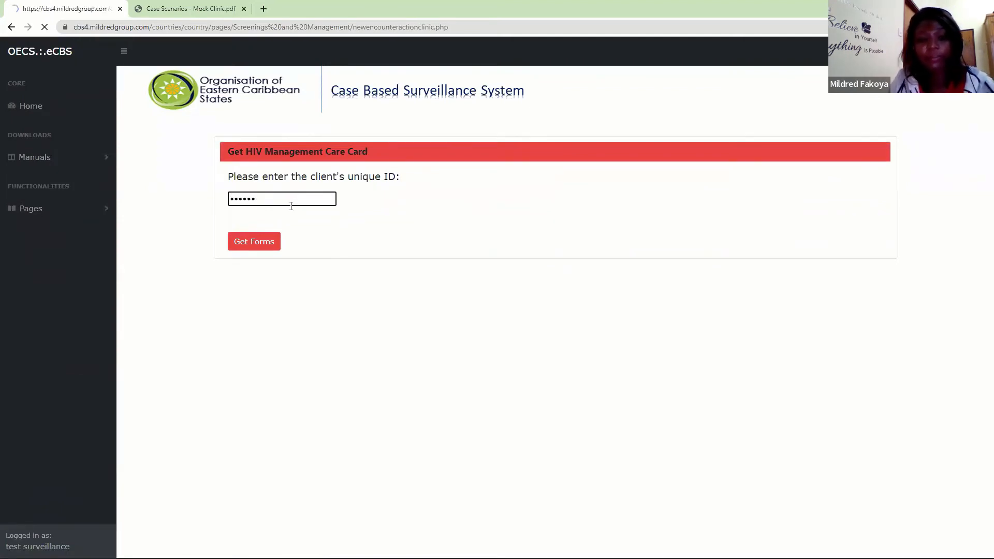
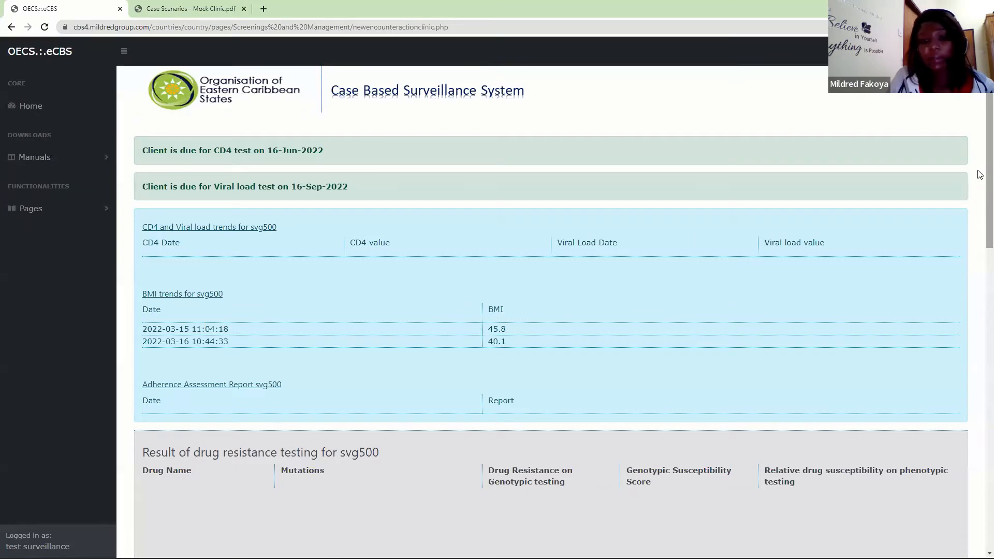
# - Review the client's due tests, CD4, viral load and BMI trends, drug resistance results, and today's demographics and vital signs
pyautogui.scroll(-1, 980, 176)
pyautogui.scroll(-5, 979, 176)
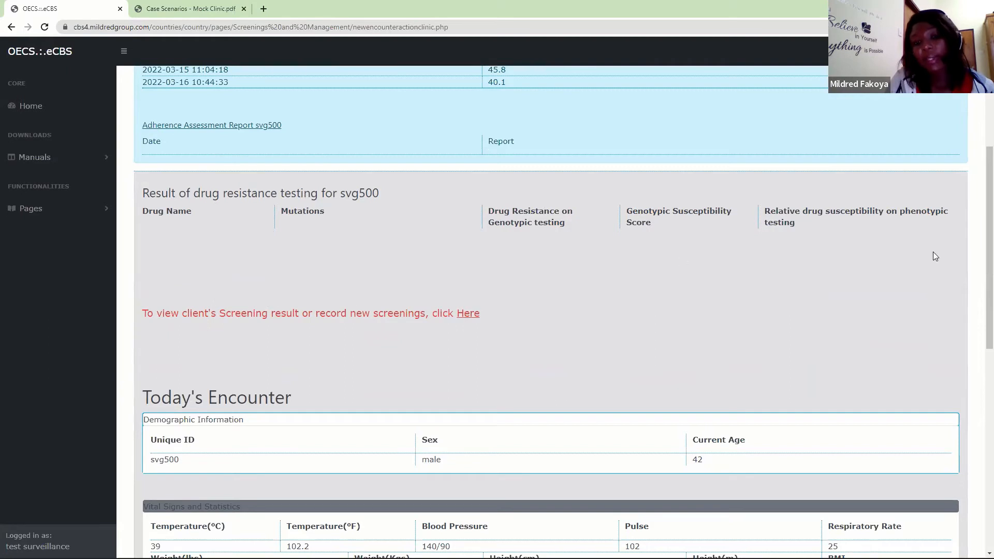
pyautogui.moveTo(980, 184); pyautogui.dragTo(980, 253)
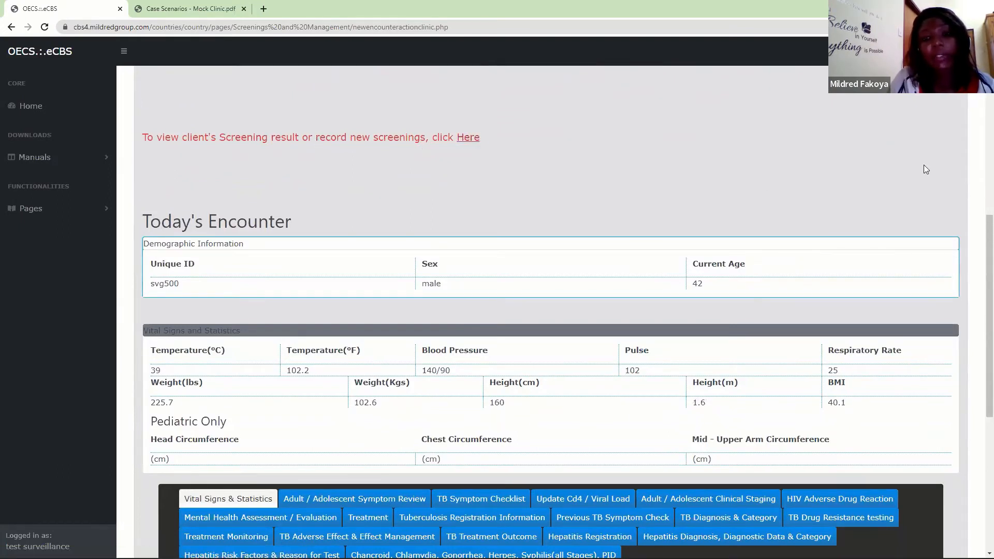
pyautogui.moveTo(979, 240); pyautogui.dragTo(982, 271)
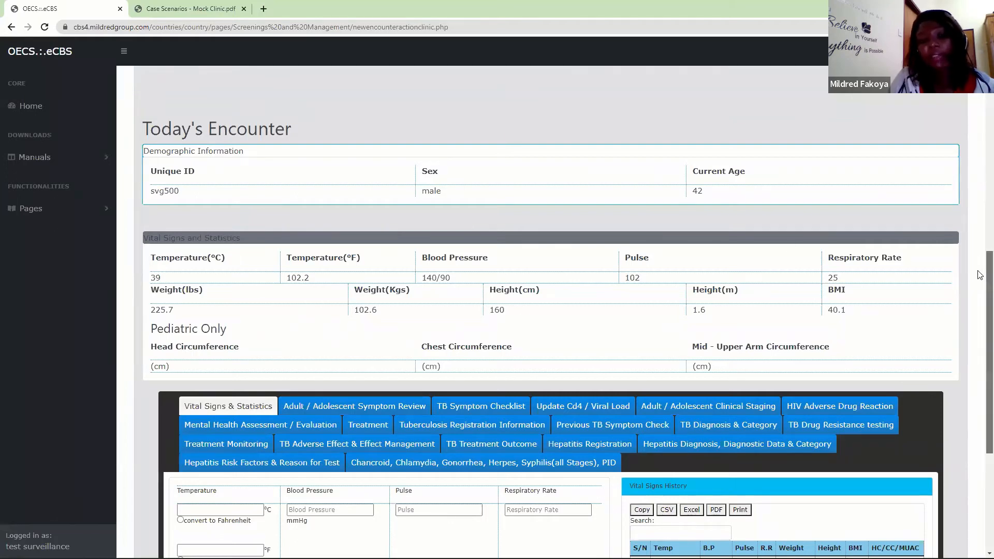
pyautogui.scroll(-5, 980, 275)
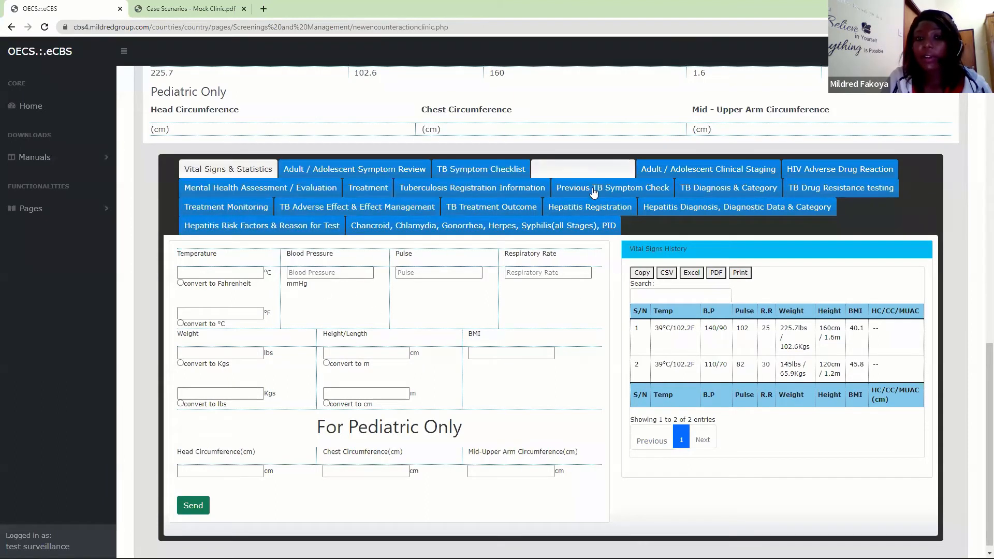
# - Look over the Hepatitis Registration, Hepatitis Diagnosis and sexually transmitted disease registration forms in the care card
pyautogui.click(572, 213)
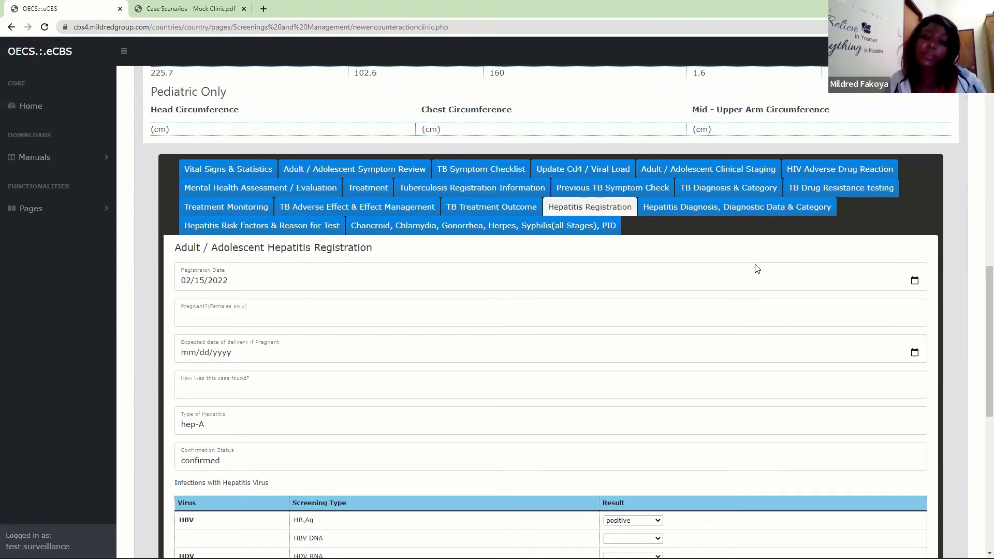
pyautogui.click(706, 207)
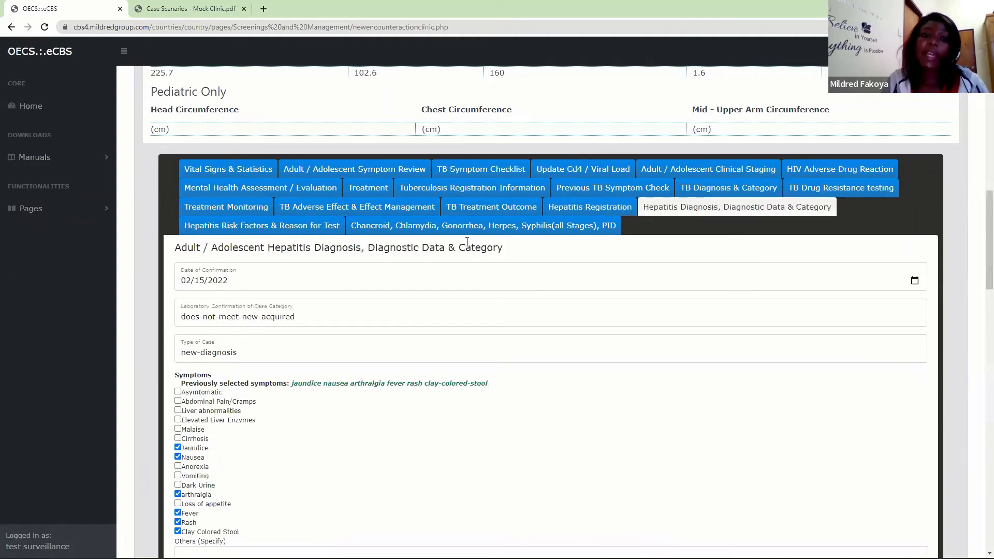
pyautogui.click(472, 226)
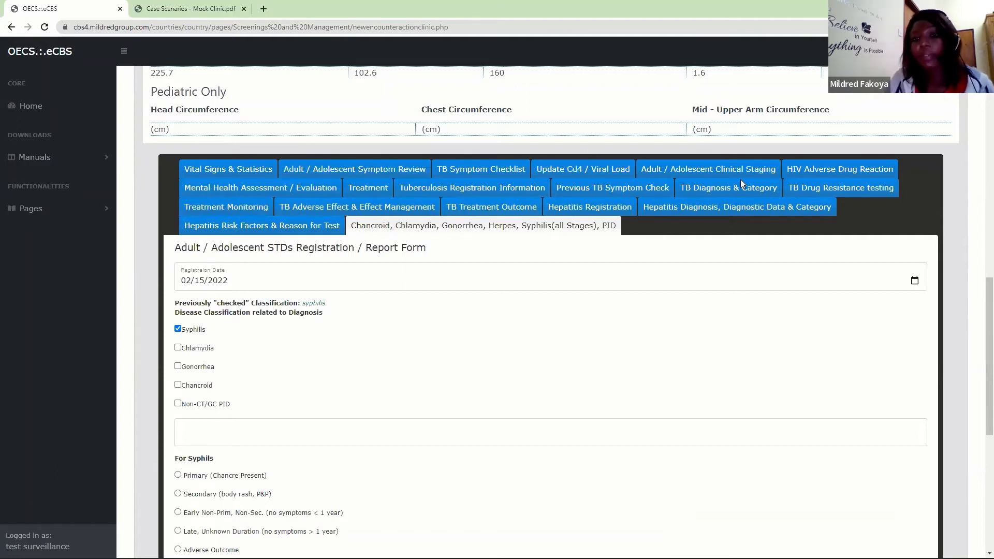
pyautogui.click(576, 217)
pyautogui.click(603, 225)
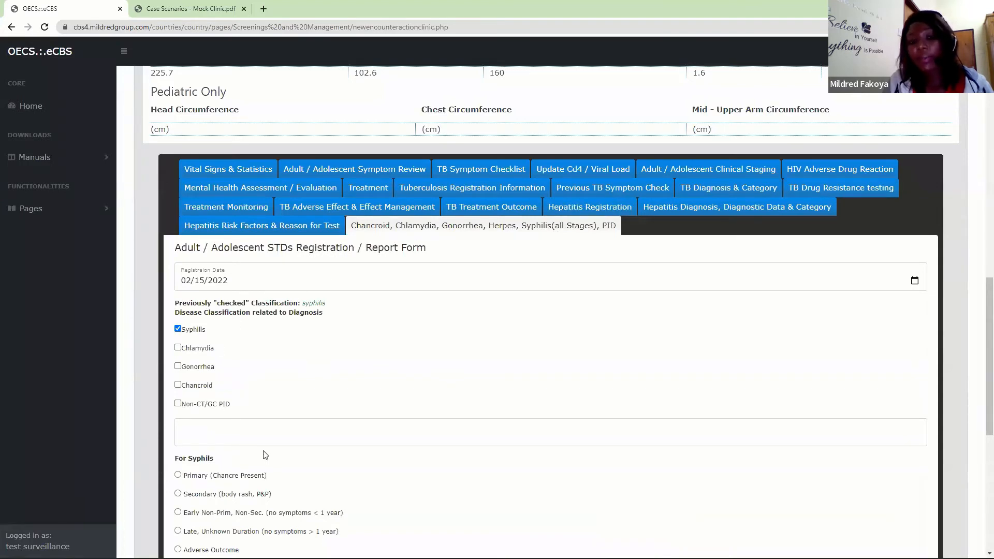
# - Examine the Adult / Adolescent Symptom Review, TB Symptom Checklist and Update Cd4 / Viral Load forms
pyautogui.click(369, 171)
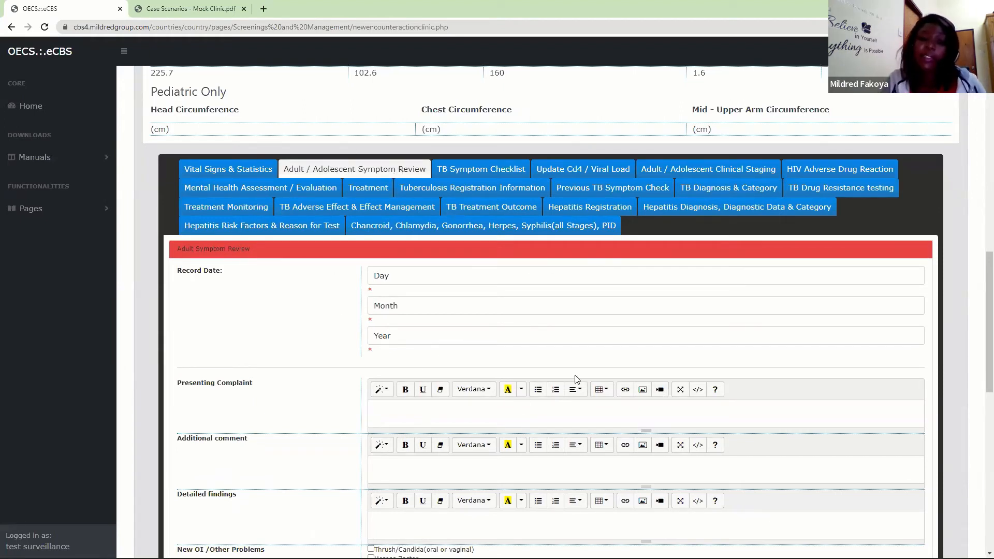
pyautogui.moveTo(987, 298); pyautogui.dragTo(979, 469)
pyautogui.scroll(12, 944, 317)
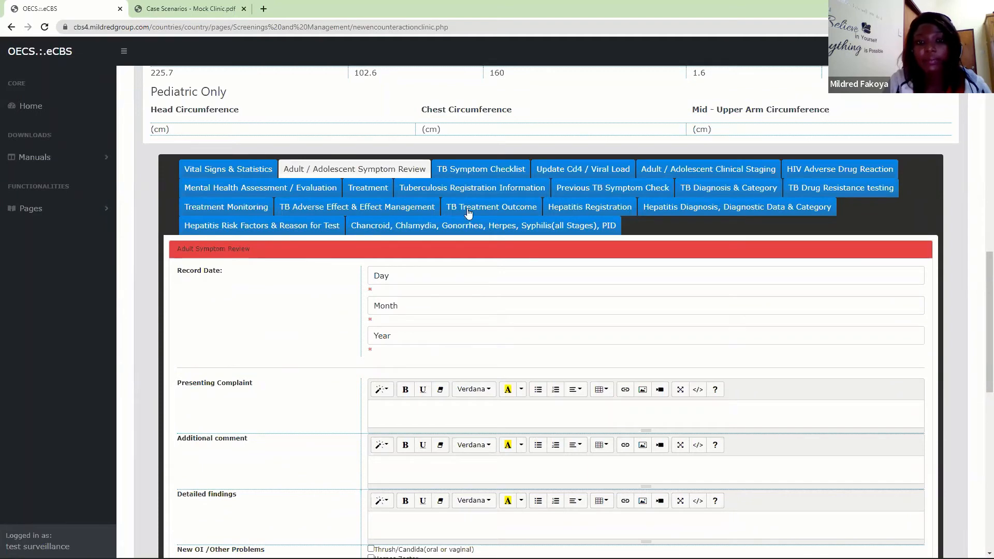
pyautogui.click(508, 174)
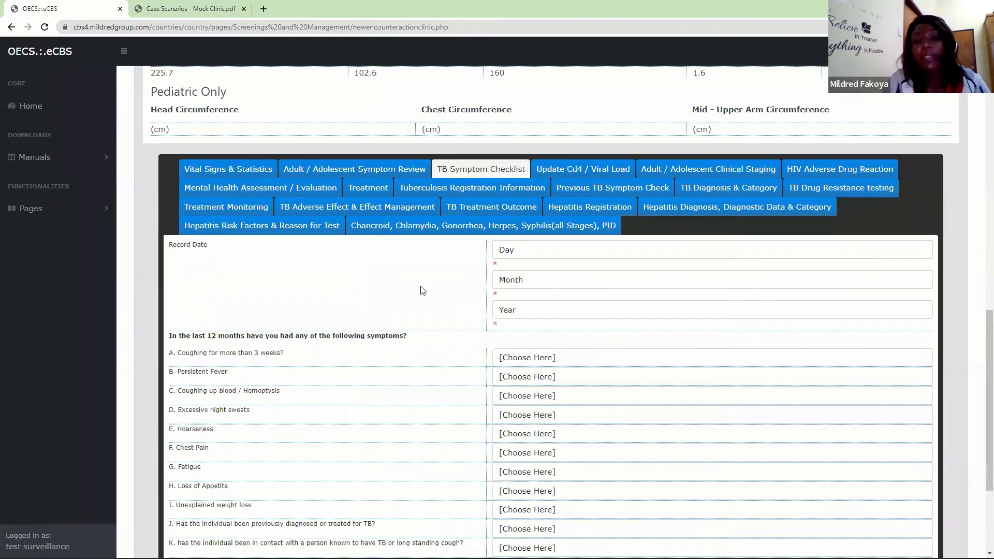
pyautogui.scroll(-3, 423, 289)
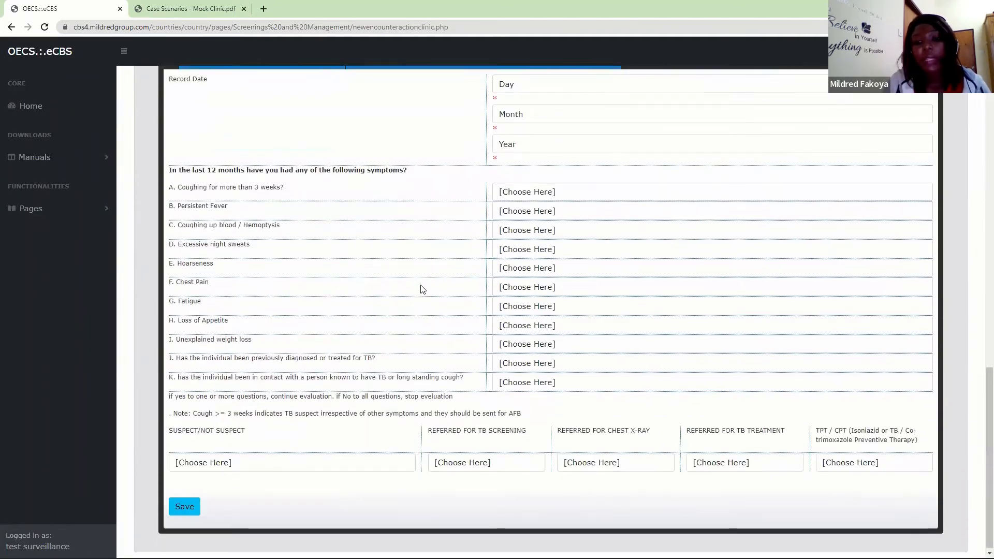
pyautogui.scroll(2, 423, 289)
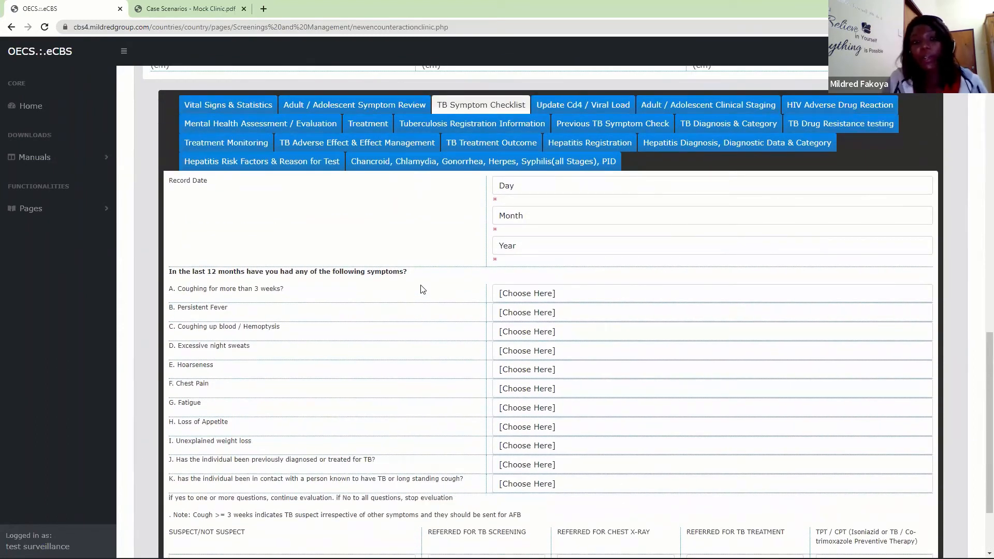
pyautogui.click(570, 115)
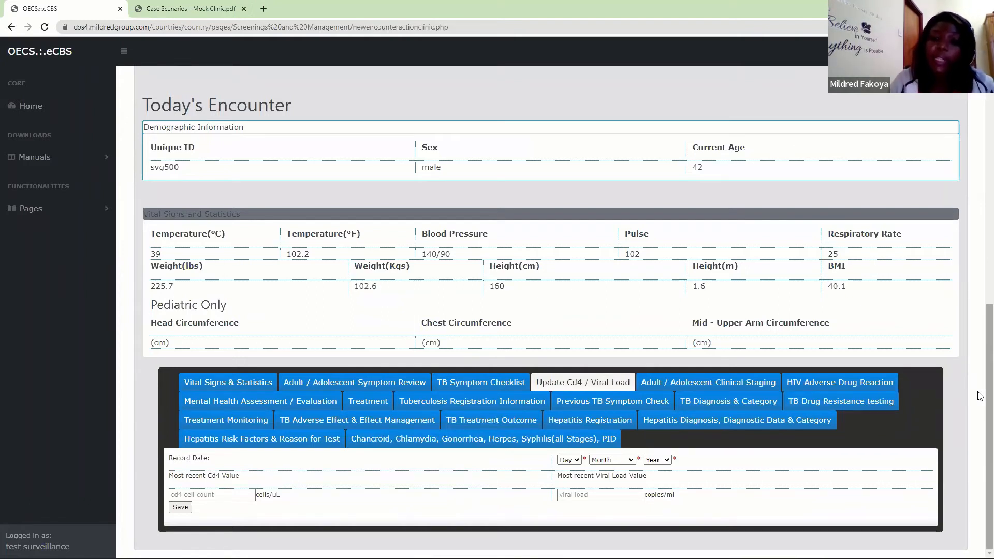
# - In Adult / Adolescent Clinical Staging, mark Stage 3 unexplained anaemia, acute necrotizing ulcerative stomatitis and severe bacterial infections
pyautogui.click(722, 384)
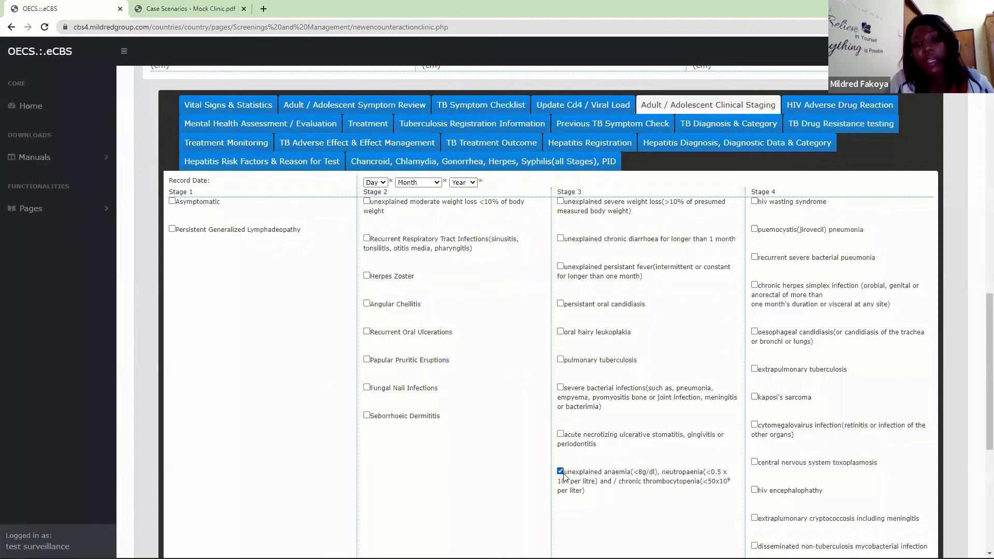
pyautogui.click(560, 433)
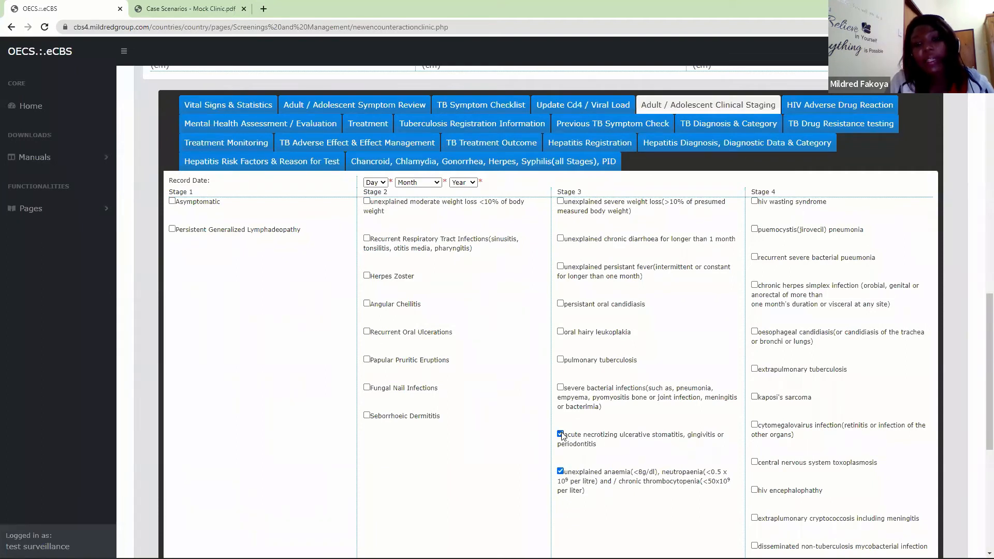
pyautogui.click(561, 388)
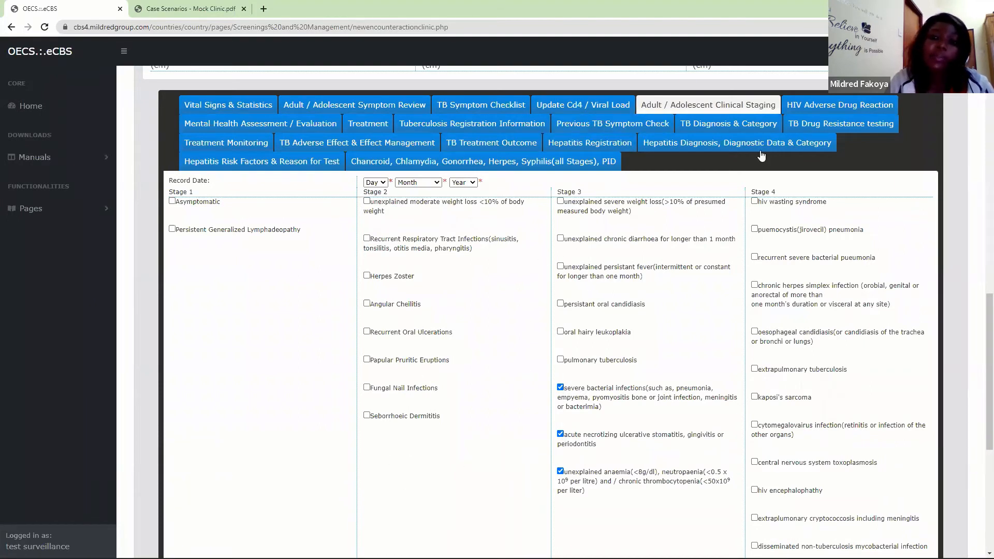
# - Look over the HIV Adverse Drug Reaction form, then the mental health assessment's instructions, domain thresholds, medication and risk behavior sections
pyautogui.click(823, 103)
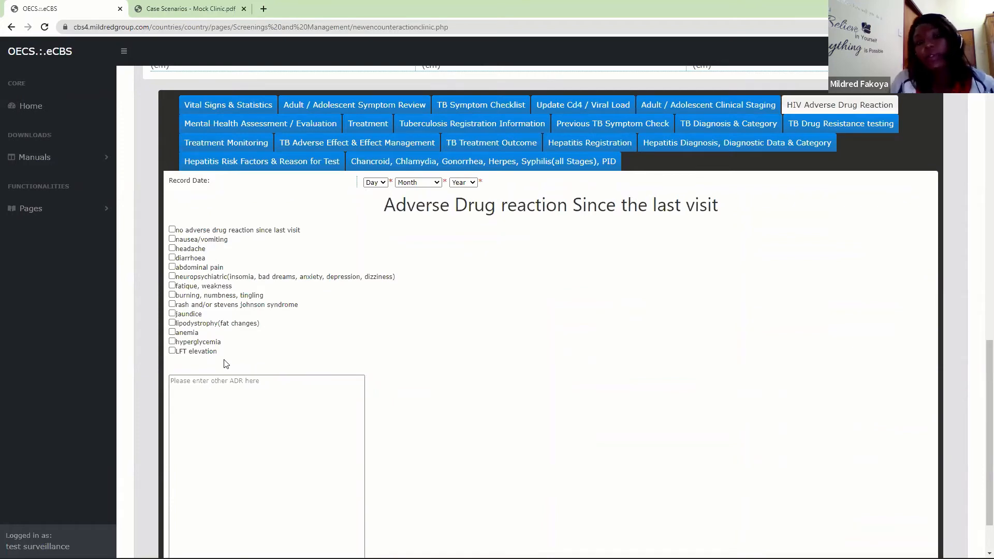
pyautogui.click(292, 123)
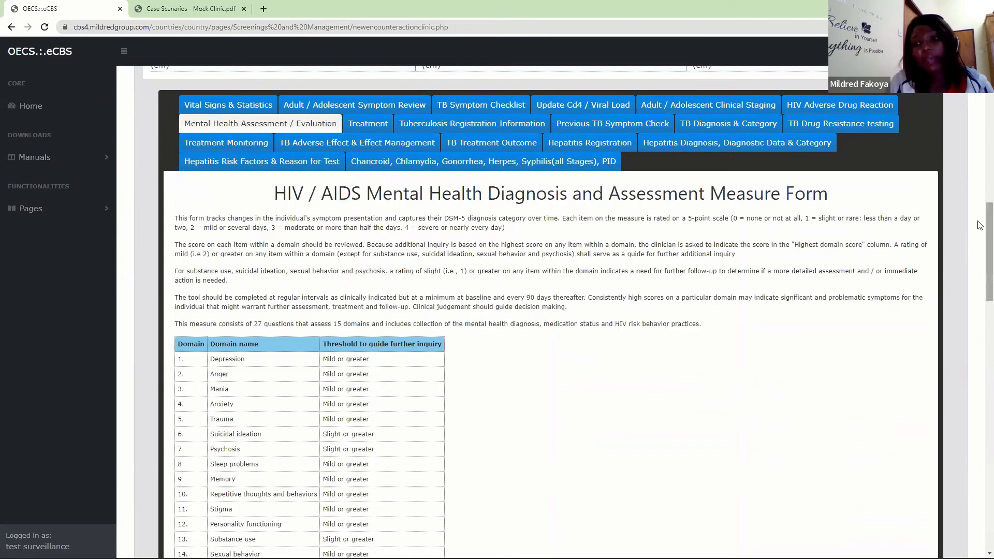
pyautogui.scroll(-4, 980, 225)
pyautogui.scroll(5, 980, 222)
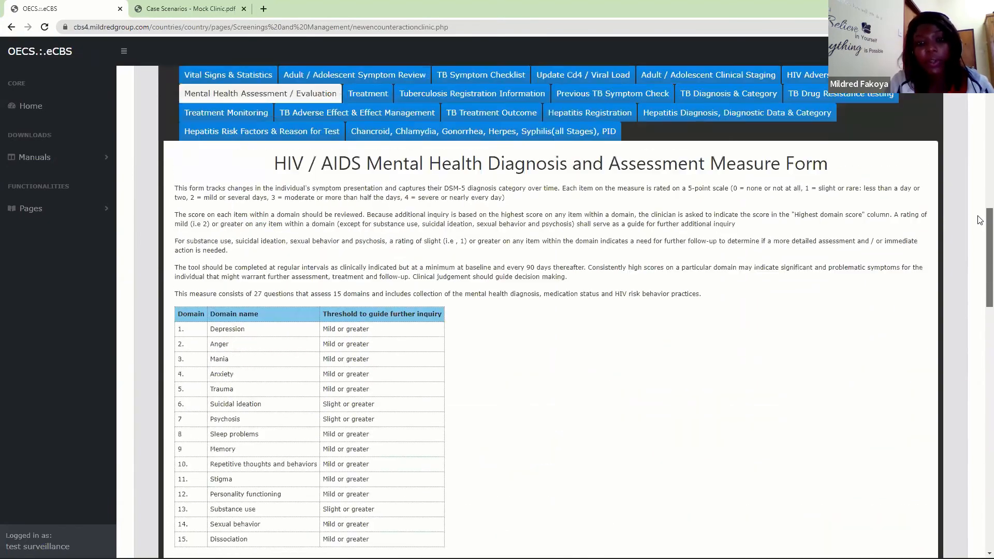
pyautogui.scroll(-9, 980, 243)
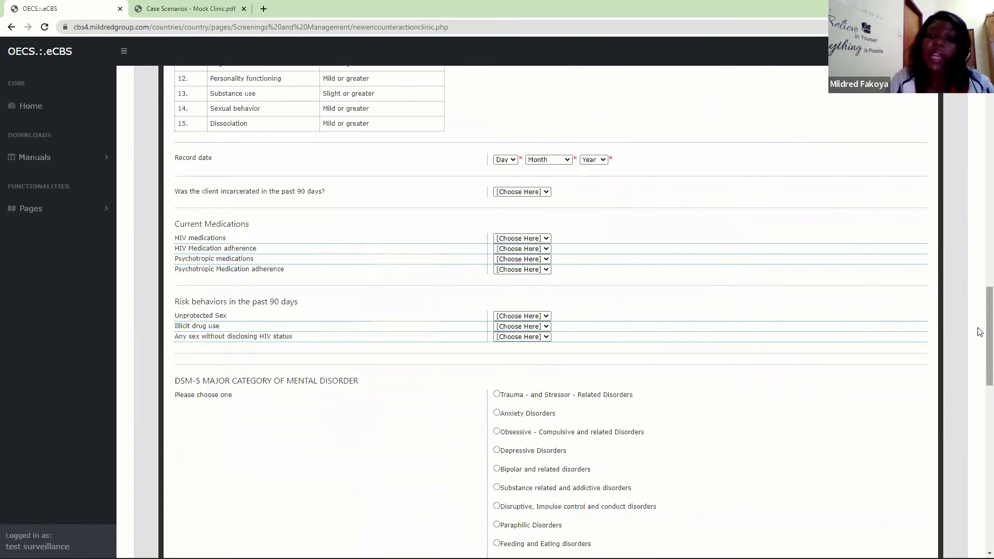
pyautogui.scroll(-4, 980, 362)
pyautogui.scroll(-2, 980, 378)
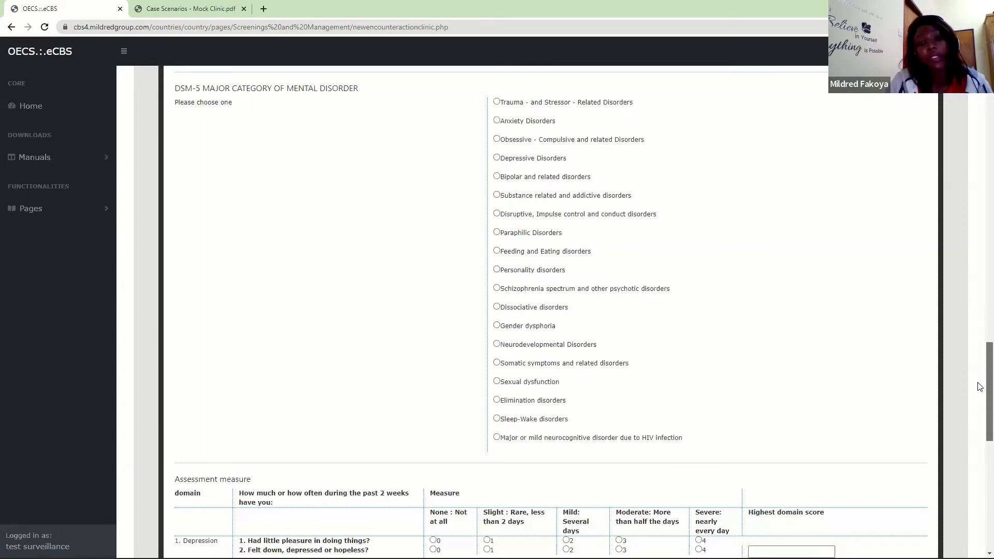
pyautogui.scroll(8, 980, 386)
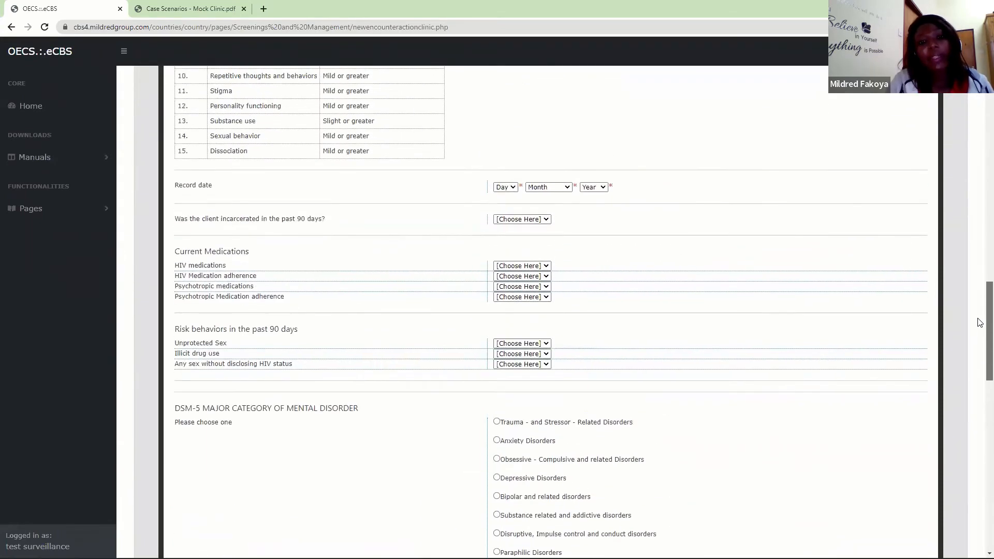
pyautogui.scroll(5, 964, 279)
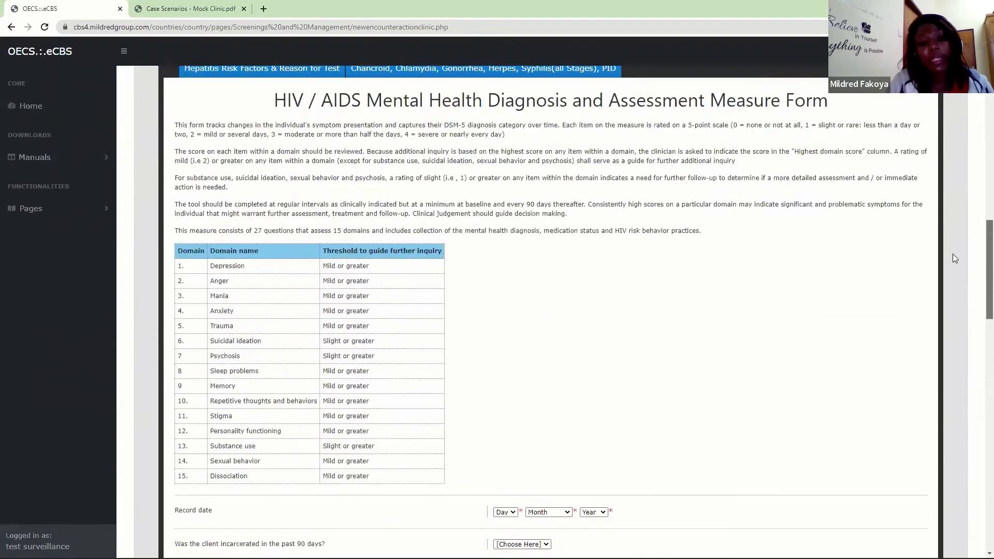
pyautogui.scroll(1, 950, 248)
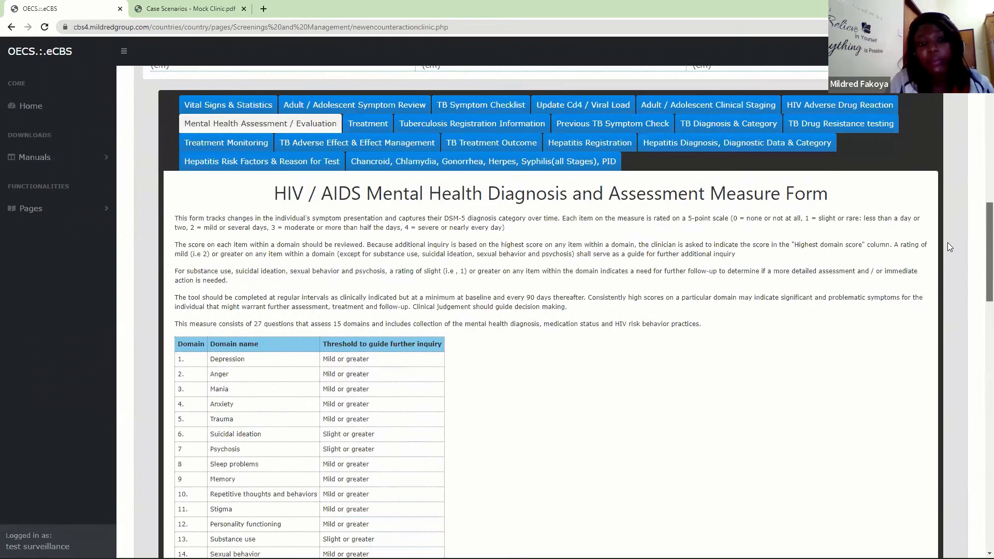
pyautogui.scroll(-9, 951, 252)
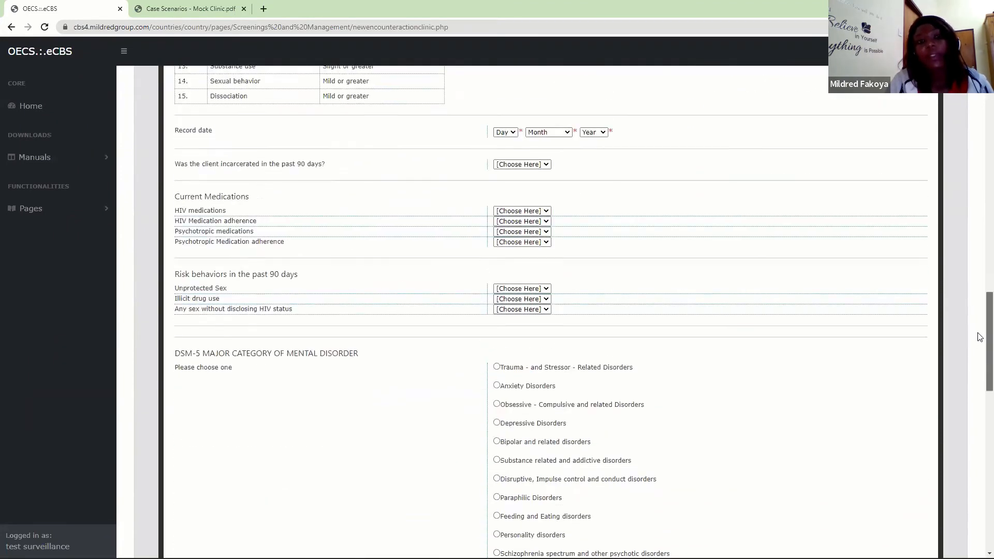
pyautogui.scroll(-1, 981, 339)
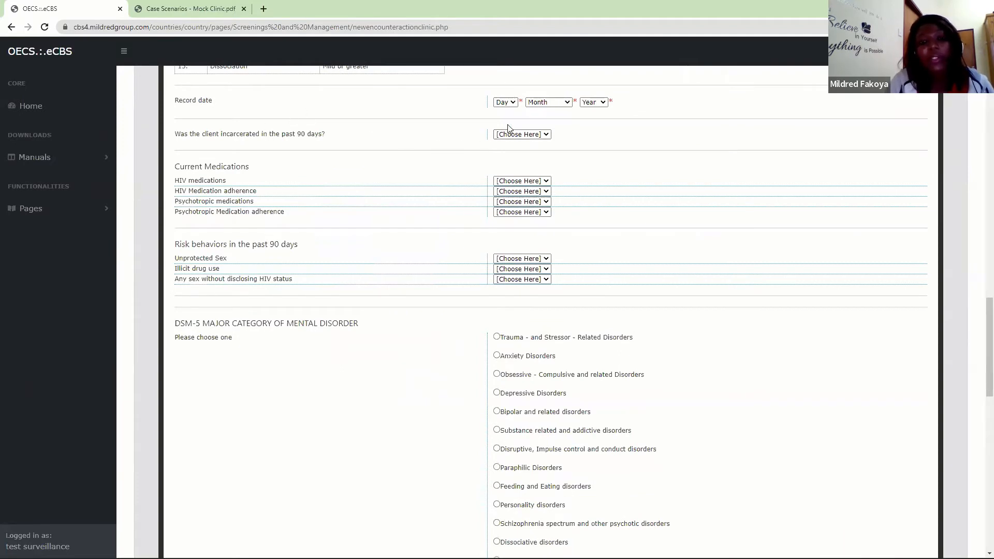
# - Check the answer choices for past-90-day incarceration, unprotected sex, illicit drug use and sex without disclosing HIV status, leaving them unanswered
pyautogui.click(500, 136)
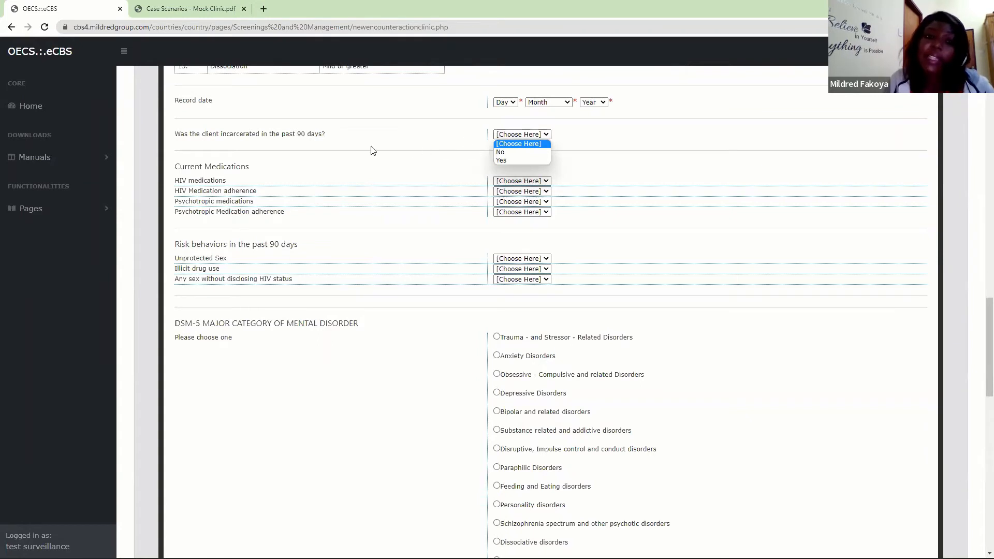
pyautogui.click(313, 146)
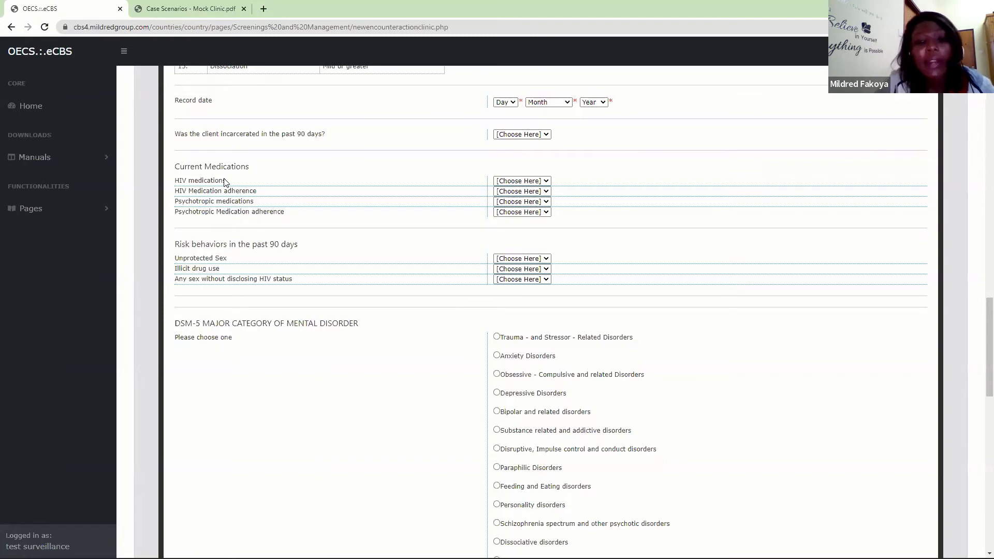
pyautogui.click(526, 257)
pyautogui.click(259, 268)
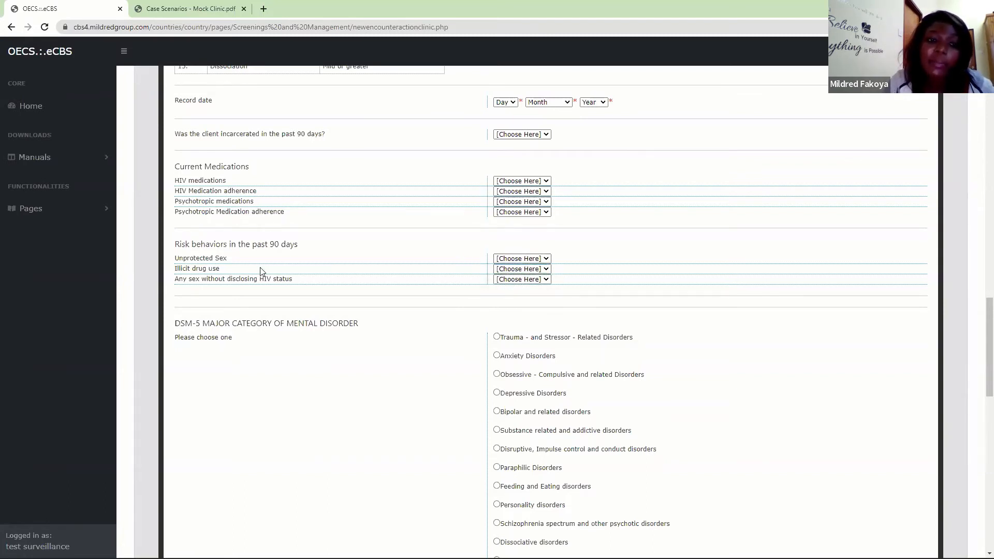
pyautogui.click(523, 271)
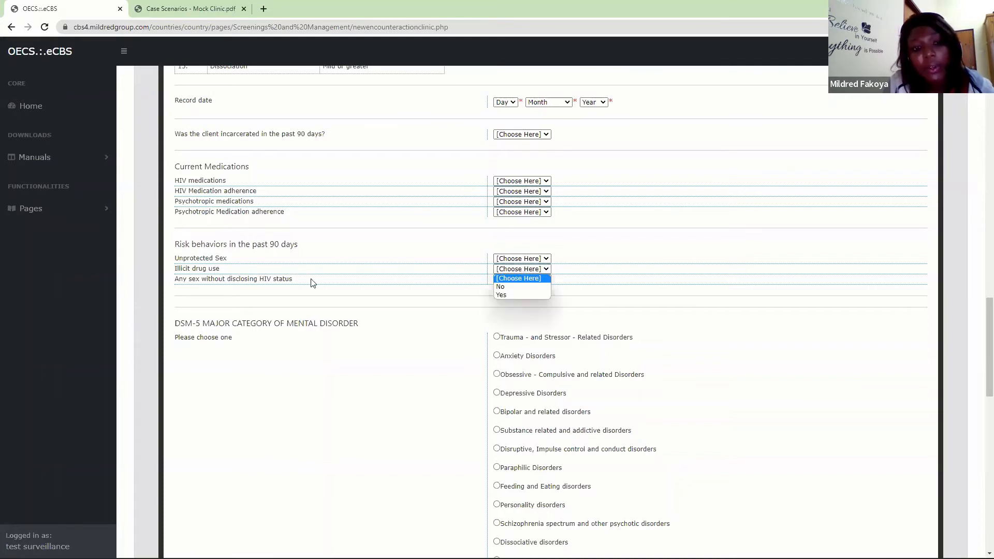
pyautogui.click(312, 282)
pyautogui.click(512, 280)
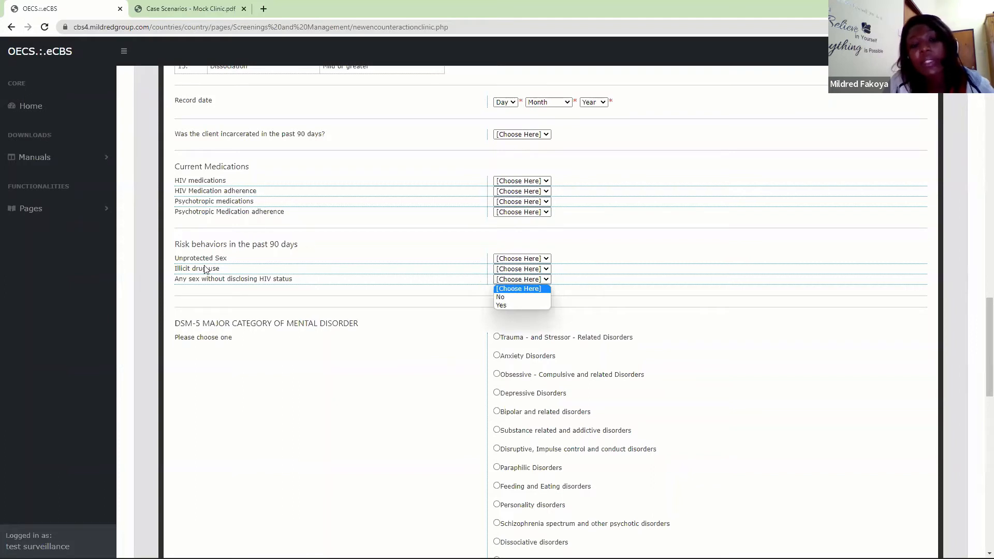
pyautogui.click(285, 287)
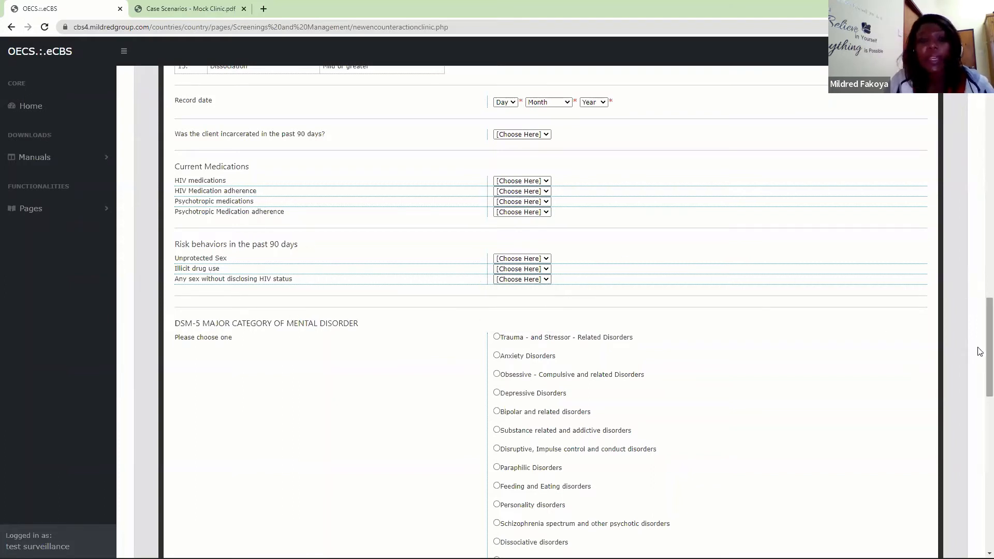
# - Examine the DSM-5 major categories of mental disorder and the start of the assessment measure in the mental health form
pyautogui.moveTo(980, 352); pyautogui.dragTo(978, 389)
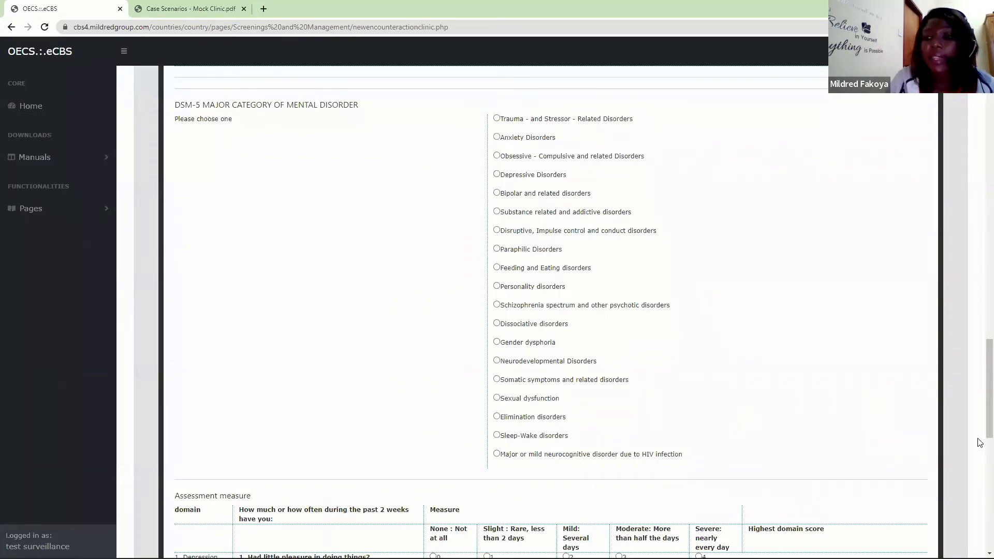
pyautogui.scroll(-1, 980, 442)
pyautogui.scroll(-2, 979, 441)
pyautogui.scroll(4, 980, 414)
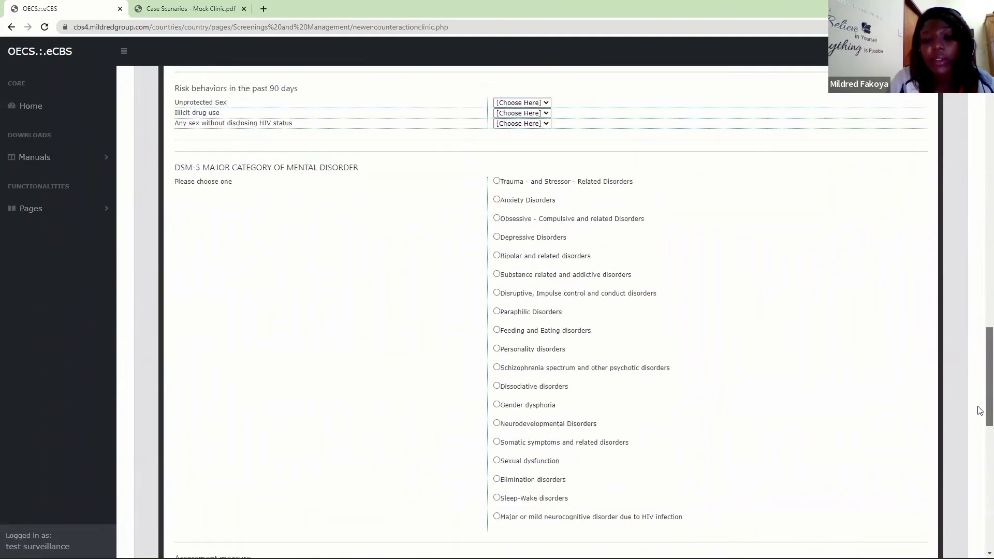
# - In the mental health assessment measure, rate depression question 1 as 0 and question 2 as 3, with a highest domain score of 3
pyautogui.moveTo(980, 395); pyautogui.dragTo(980, 479)
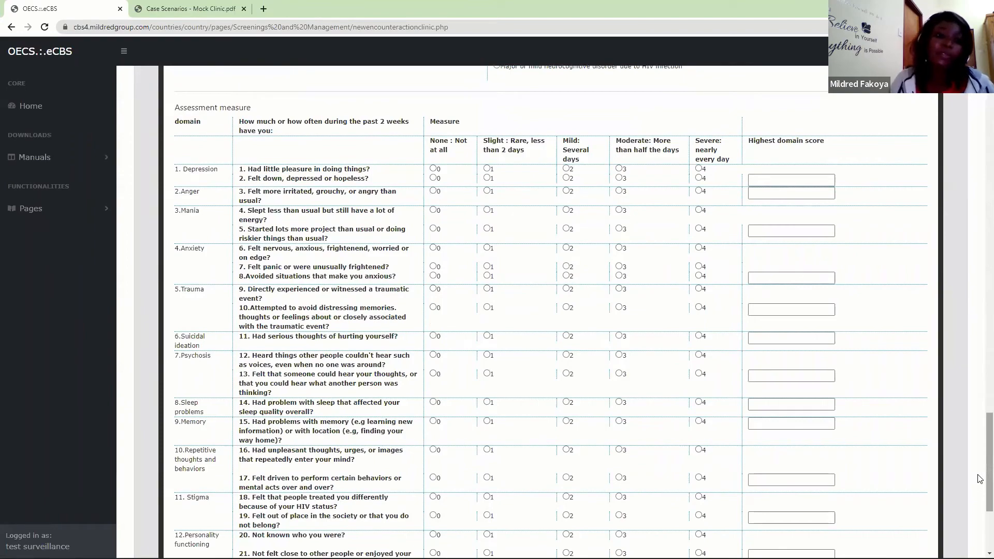
pyautogui.moveTo(980, 479)
pyautogui.mouseDown()
pyautogui.moveTo(979, 539)
pyautogui.moveTo(980, 432)
pyautogui.moveTo(979, 478)
pyautogui.mouseUp()
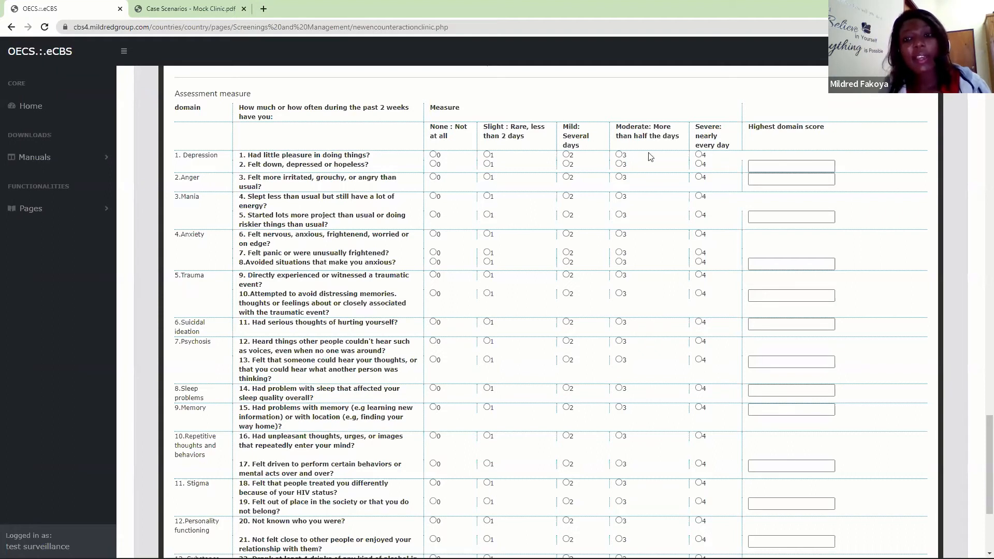
pyautogui.click(763, 164)
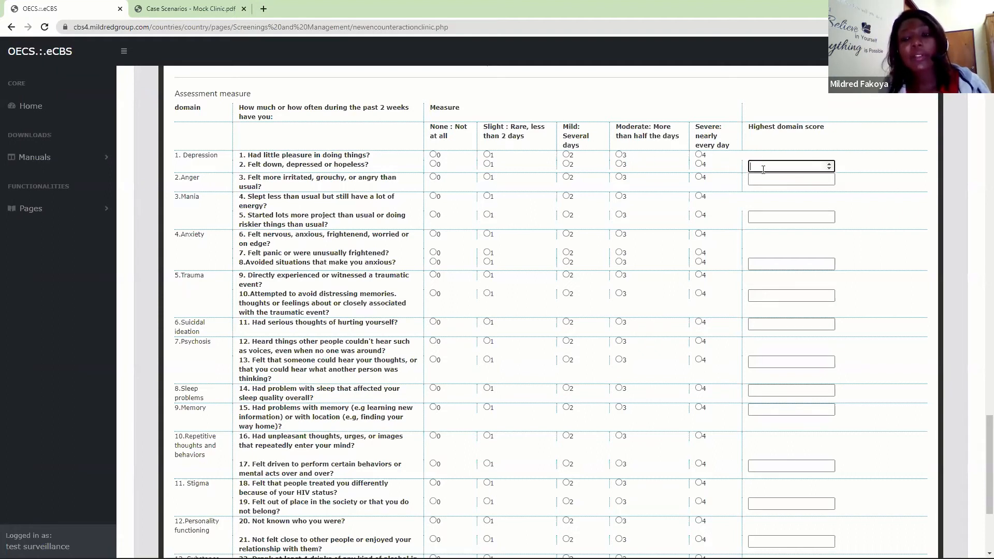
pyautogui.click(433, 154)
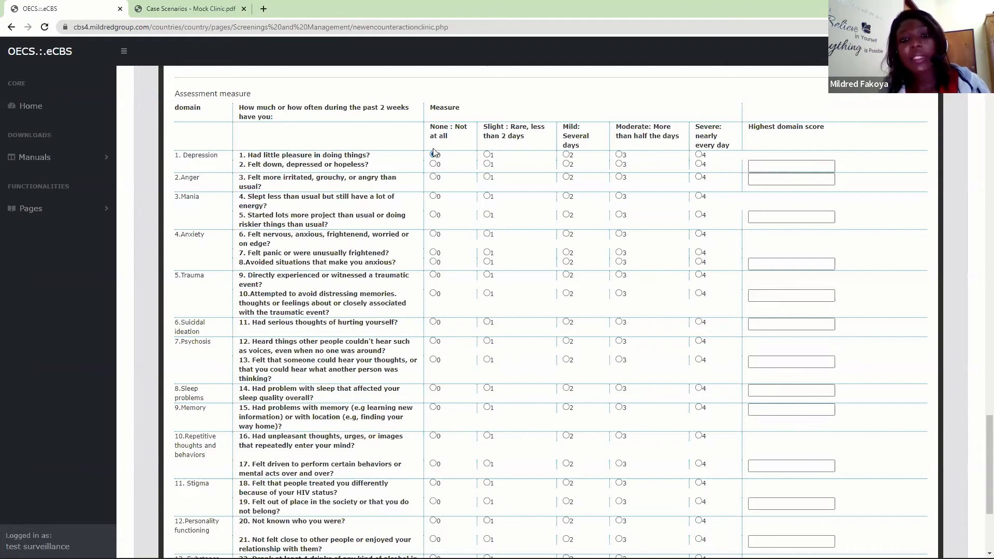
pyautogui.click(779, 165)
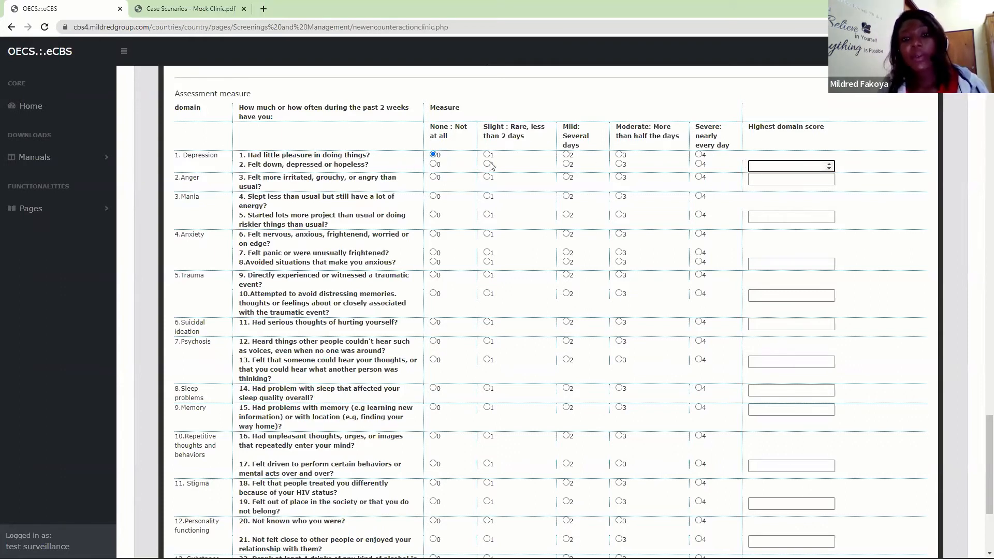
pyautogui.click(619, 164)
pyautogui.click(752, 166)
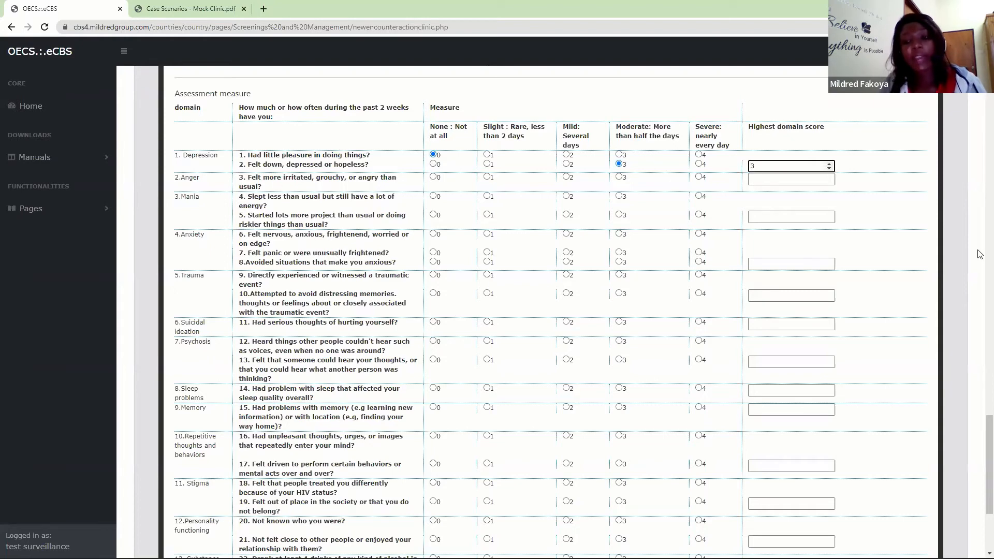
pyautogui.moveTo(981, 420); pyautogui.dragTo(981, 451)
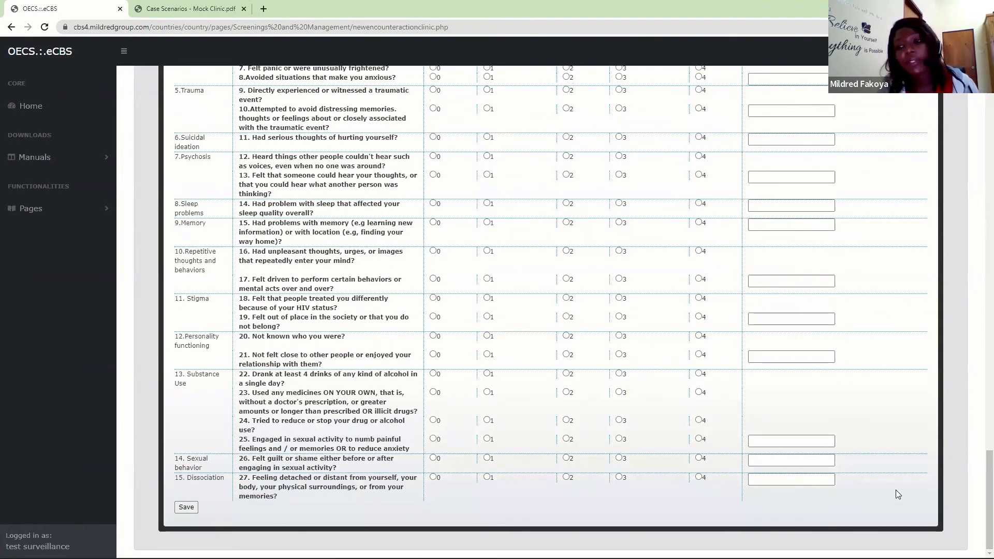
# - In the Treatment form, choose the drug TDF + FTC +EFV (300 MG/200 MG/600 MG) 1st Line with First Line as treatment phase
pyautogui.moveTo(980, 493); pyautogui.dragTo(979, 185)
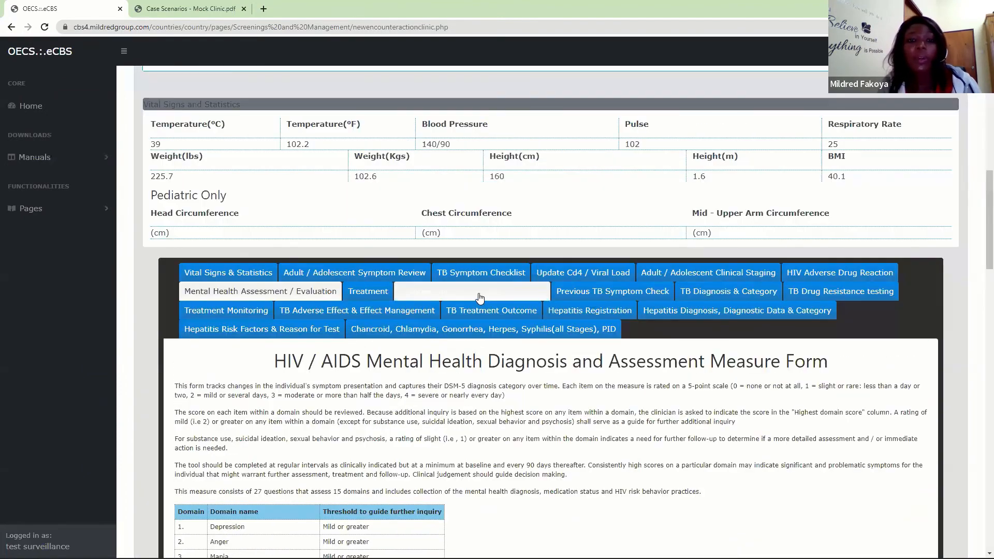
pyautogui.click(370, 290)
pyautogui.moveTo(980, 334); pyautogui.dragTo(979, 381)
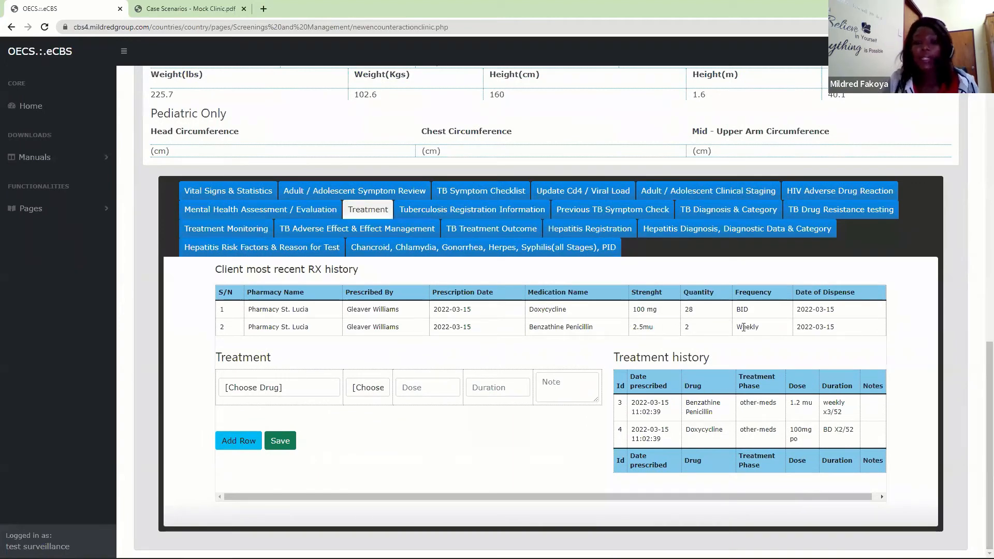
pyautogui.click(282, 387)
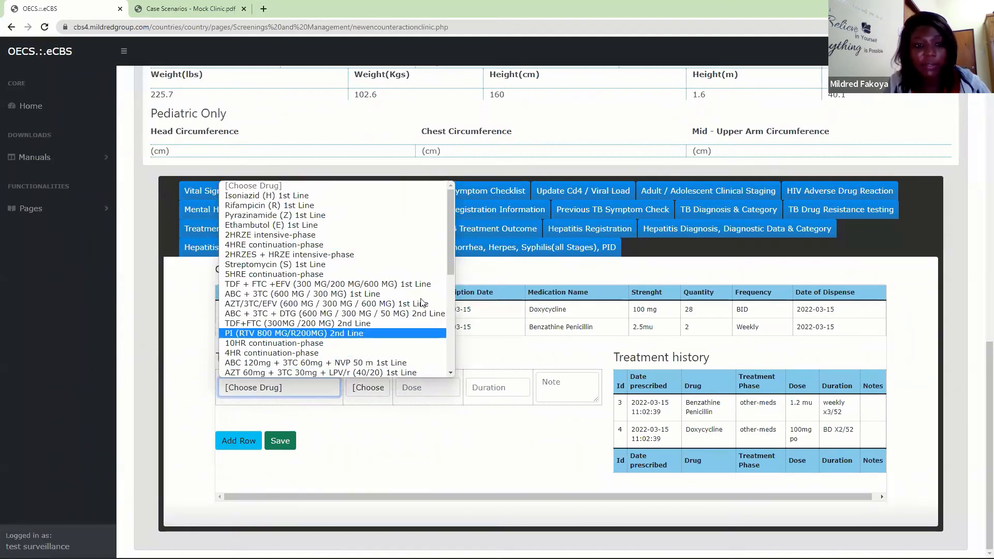
pyautogui.click(269, 284)
pyautogui.click(369, 392)
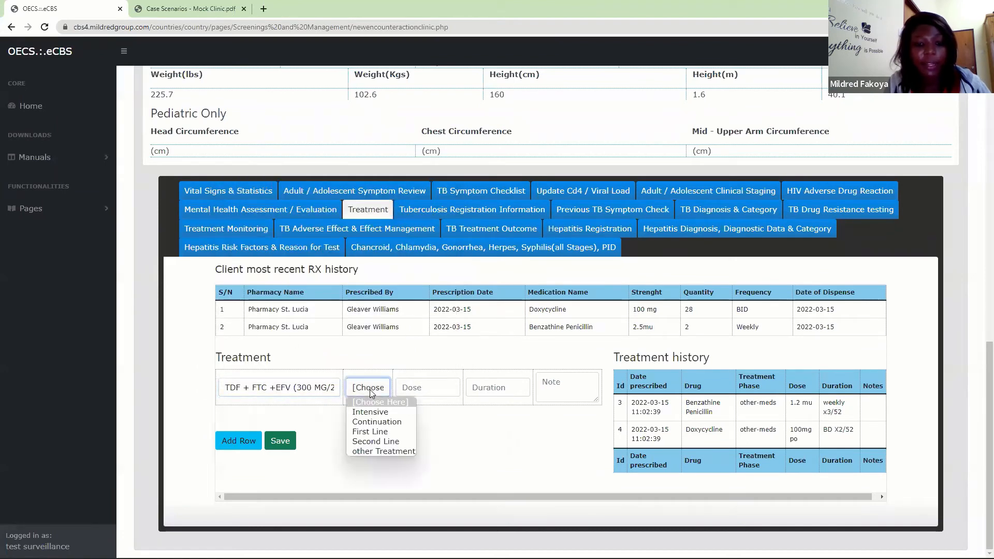
pyautogui.click(376, 431)
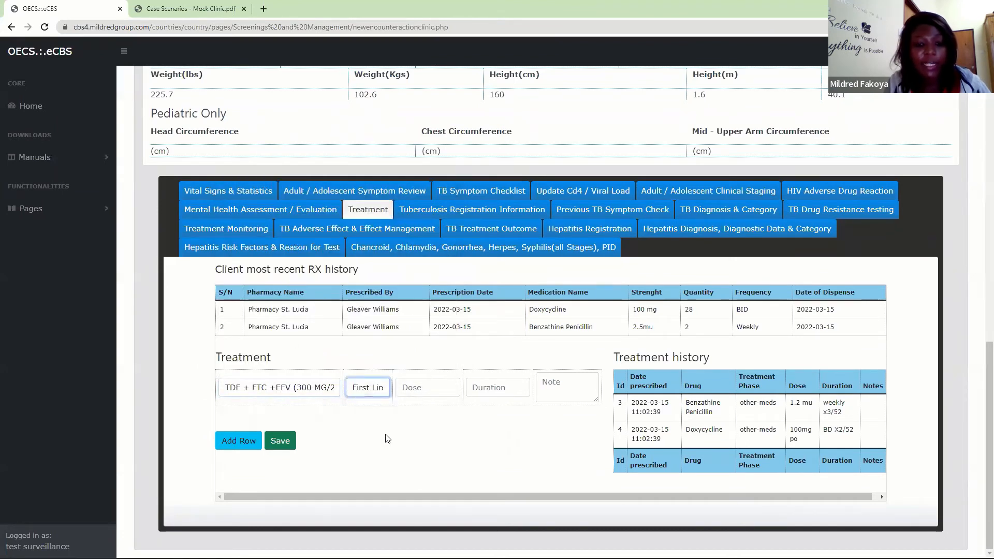
# - Set the prescription's dose to 300/200/600 and its duration to 30 days
pyautogui.click(429, 384)
pyautogui.write('300')
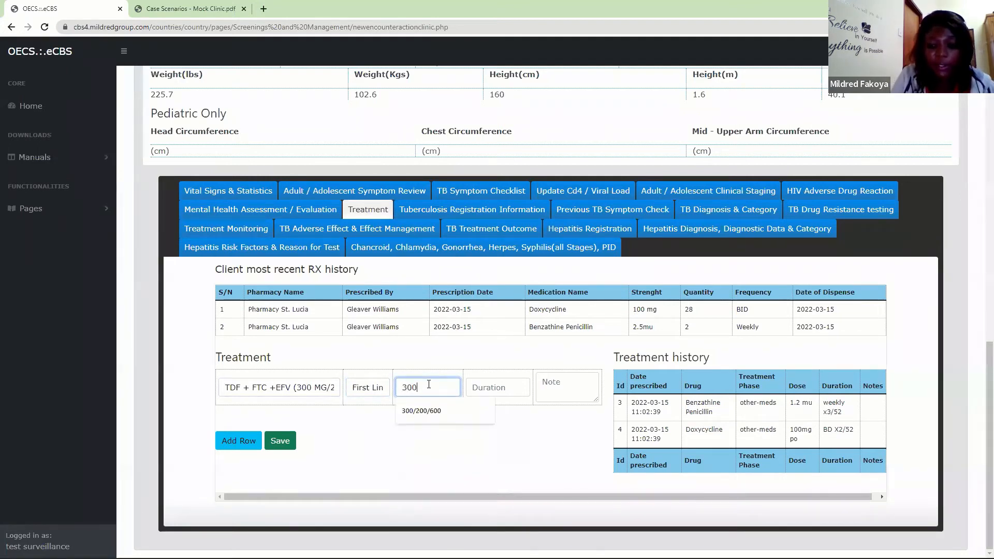
pyautogui.write('/200')
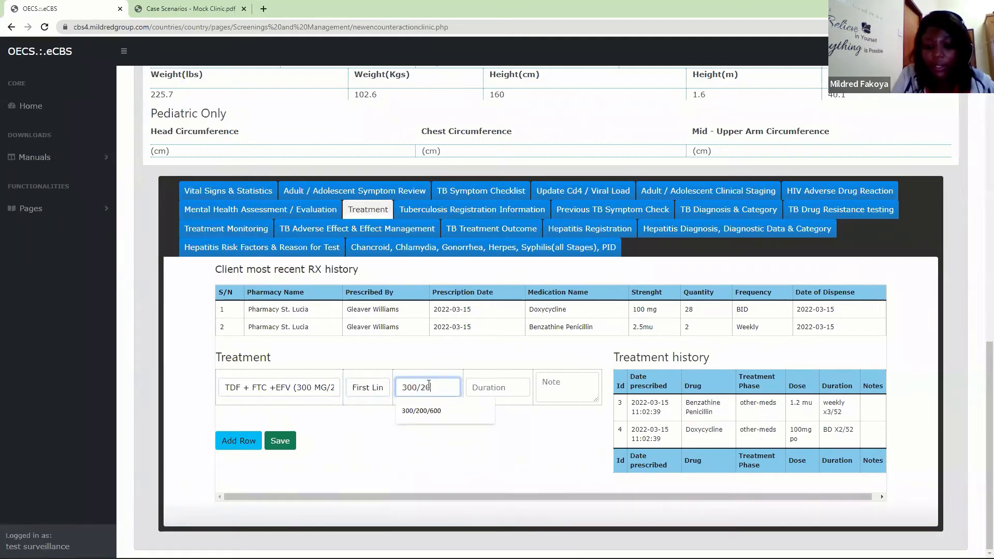
pyautogui.click(418, 410)
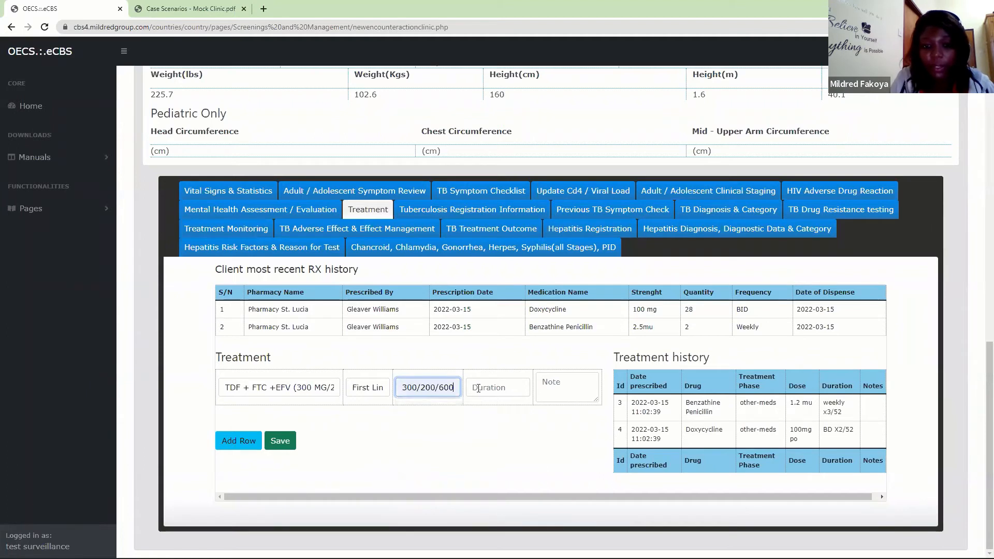
pyautogui.click(479, 388)
pyautogui.write('30')
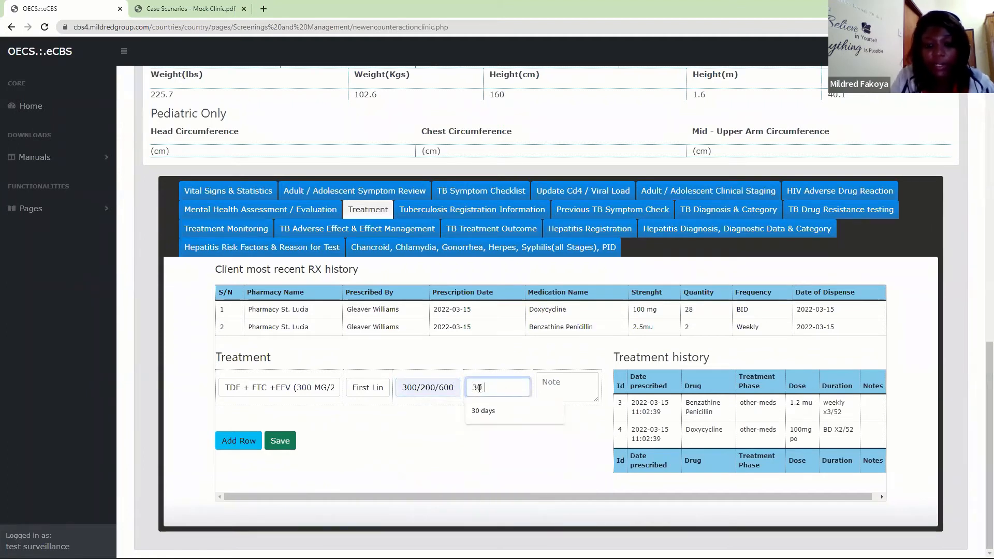
pyautogui.click(491, 412)
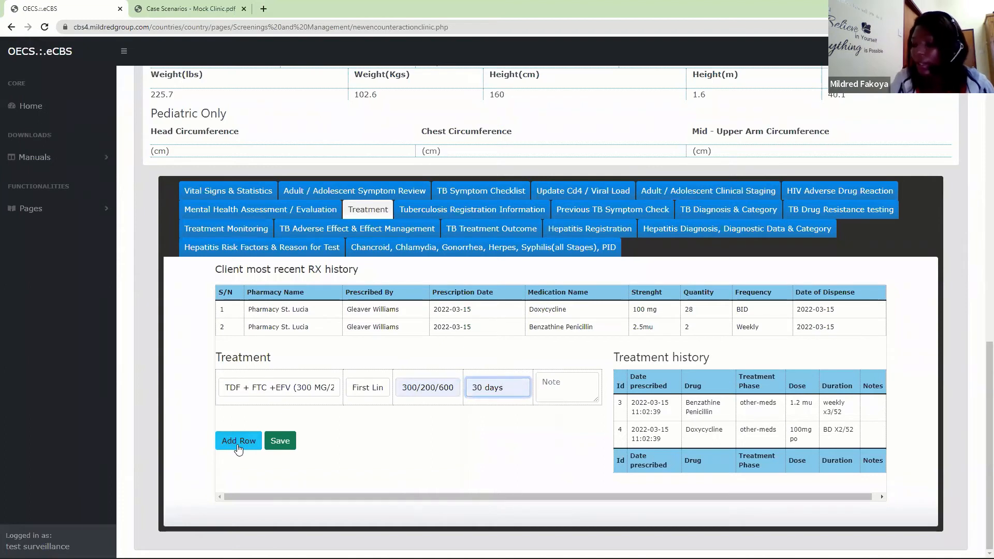
# - Save the new antiretroviral prescription to the client's treatment record
pyautogui.click(272, 448)
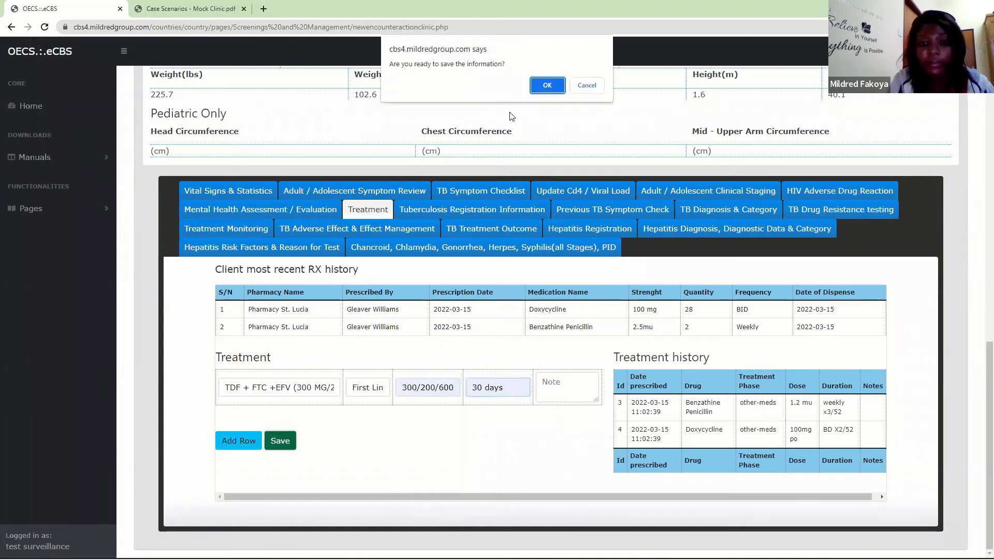
pyautogui.click(544, 87)
pyautogui.click(593, 93)
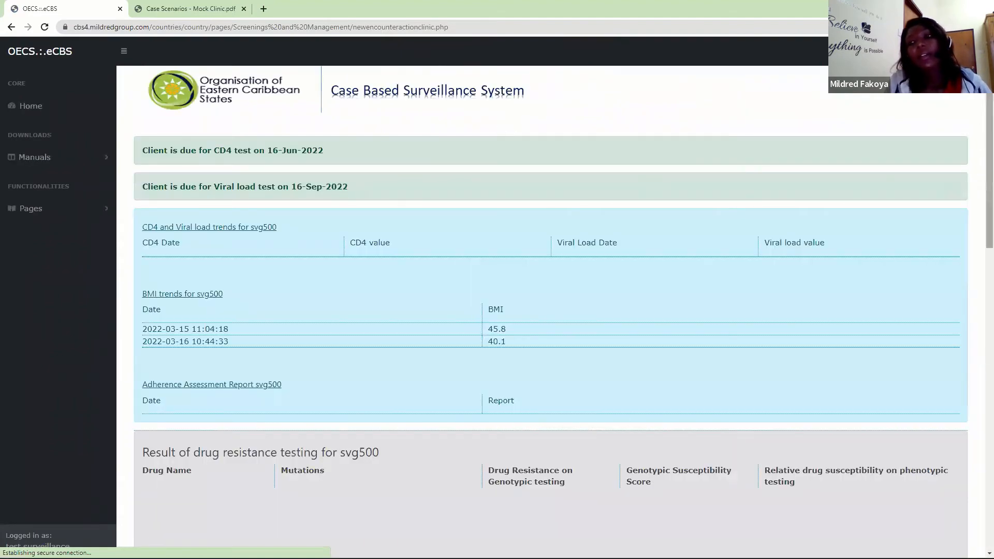
# - Reopen the Treatment form and review the client's treatment history and most recent RX history
pyautogui.moveTo(988, 113); pyautogui.dragTo(980, 384)
pyautogui.click(365, 243)
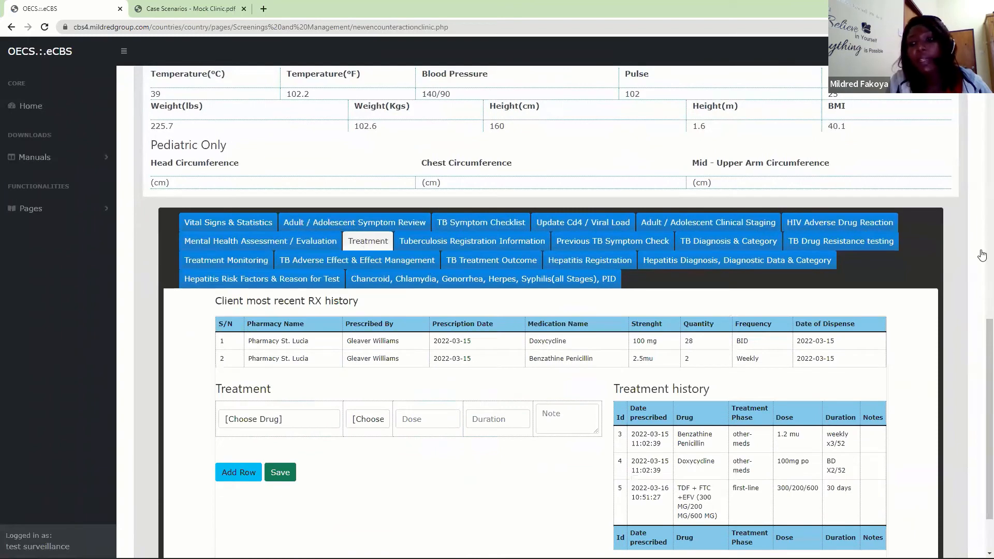
pyautogui.scroll(-2, 982, 306)
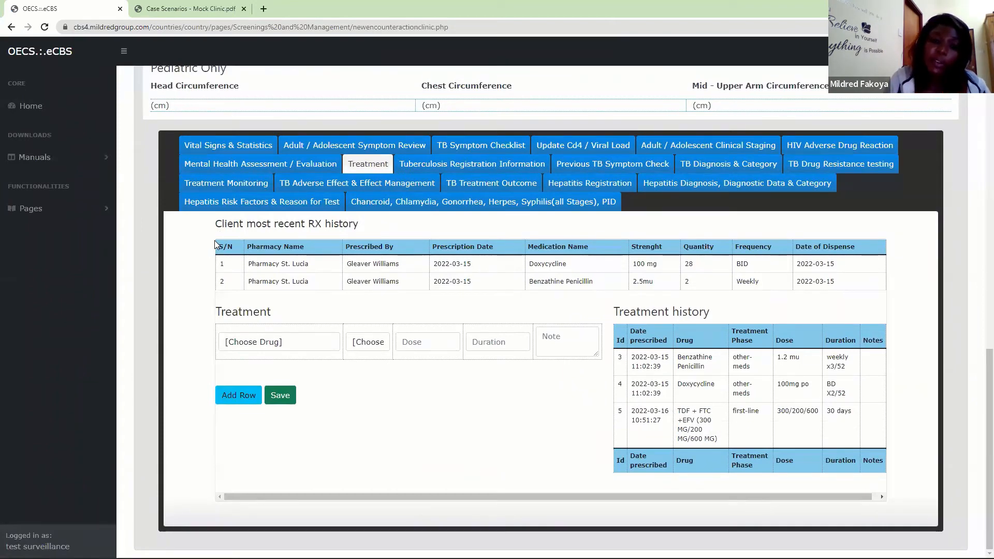
pyautogui.moveTo(221, 245); pyautogui.dragTo(885, 287)
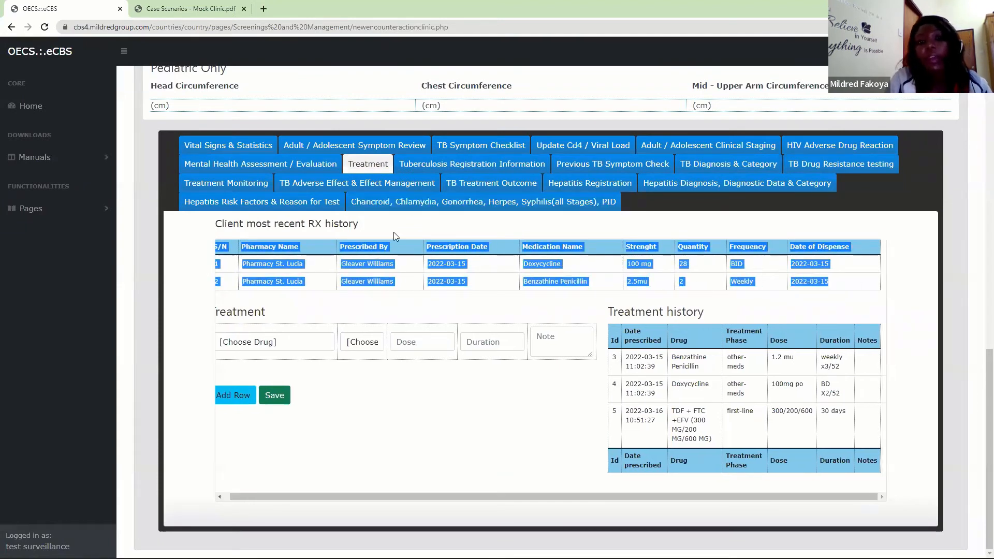
pyautogui.click(198, 272)
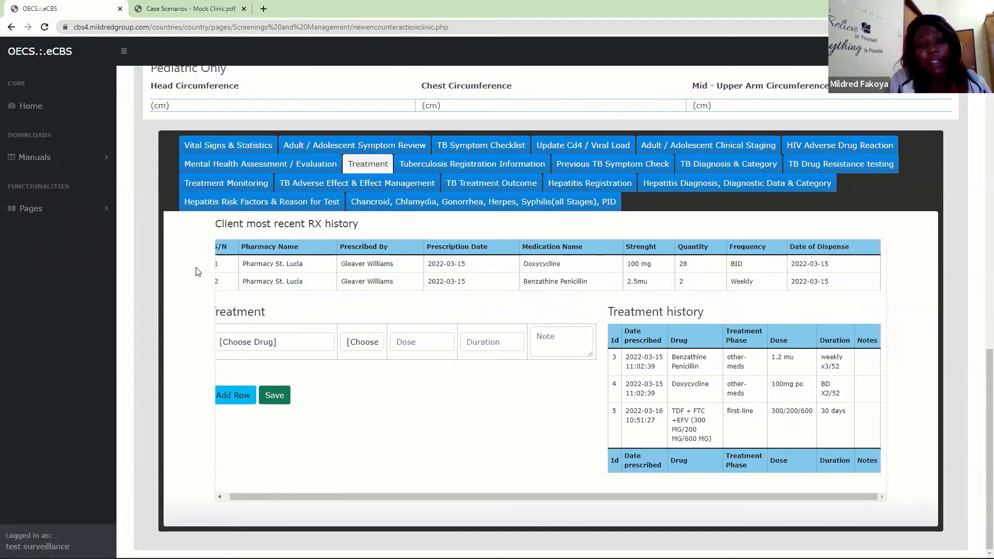
# - View the TB Symptom Checklist and Tuberculosis Registration Information forms, and return to the Treatment form
pyautogui.click(469, 147)
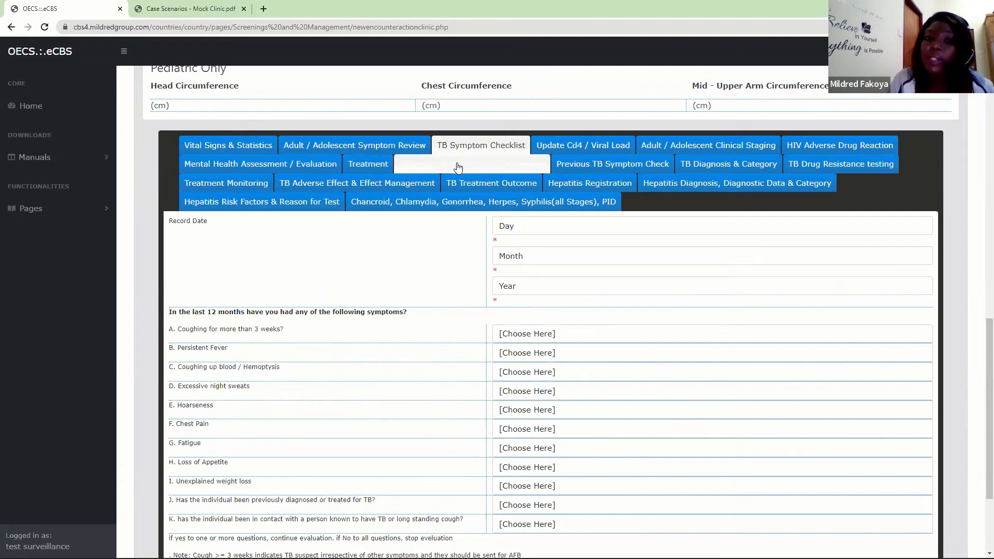
pyautogui.click(455, 163)
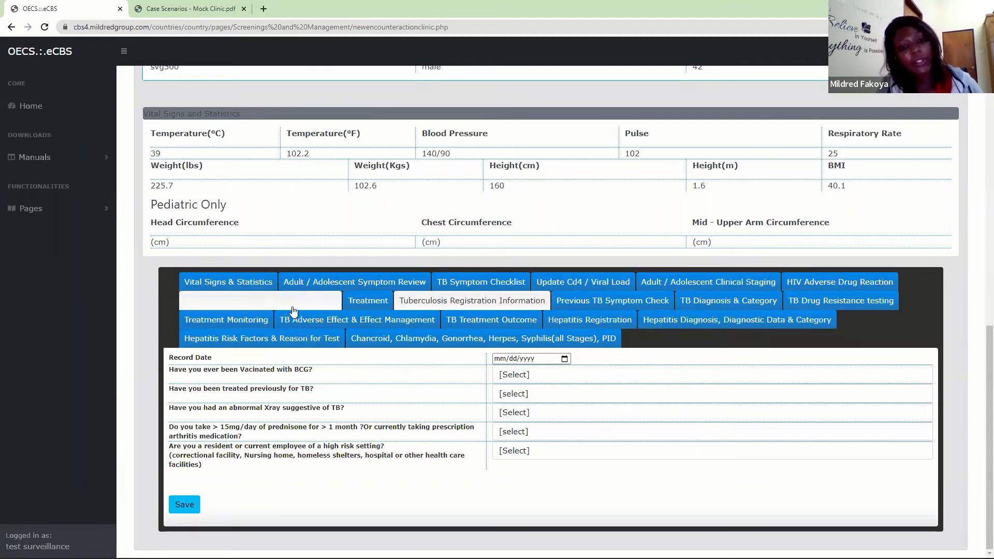
pyautogui.click(373, 303)
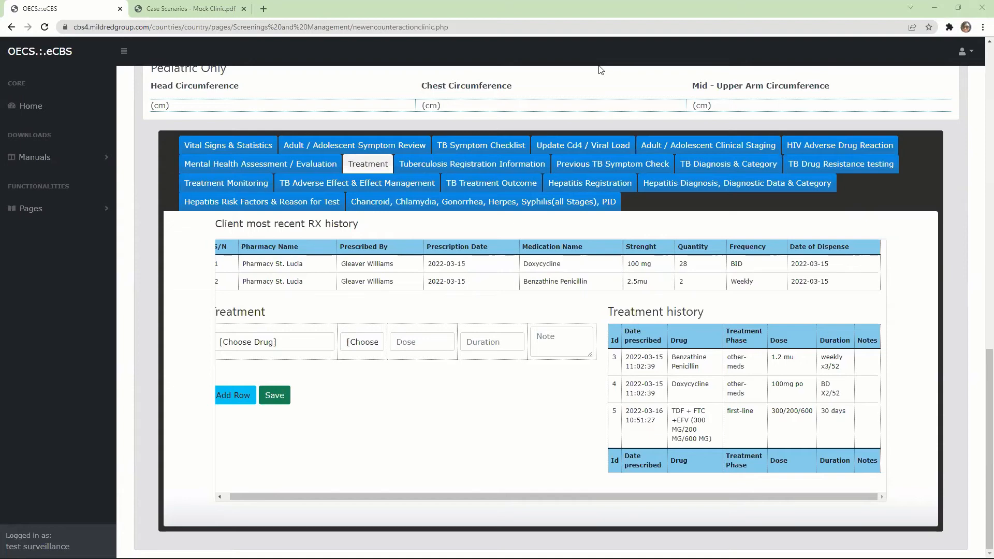
# - Review the encounter page's test reminders, trends, drug resistance results, vital signs and treatment records, and expand the list of available pages
pyautogui.scroll(2, 980, 45)
pyautogui.scroll(5, 980, 44)
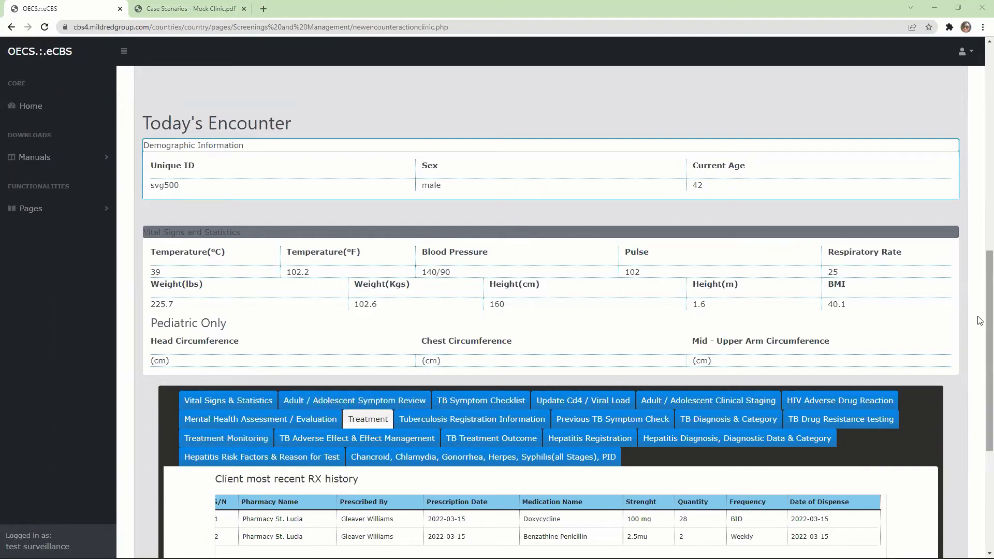
pyautogui.moveTo(978, 318)
pyautogui.mouseDown()
pyautogui.moveTo(978, 338)
pyautogui.moveTo(979, 287)
pyautogui.moveTo(979, 322)
pyautogui.mouseUp()
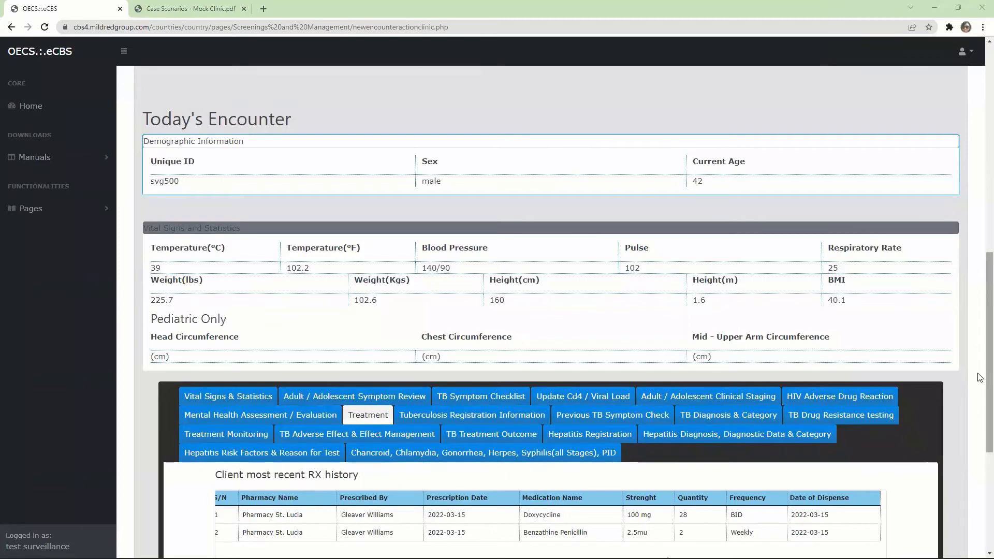
pyautogui.scroll(4, 979, 378)
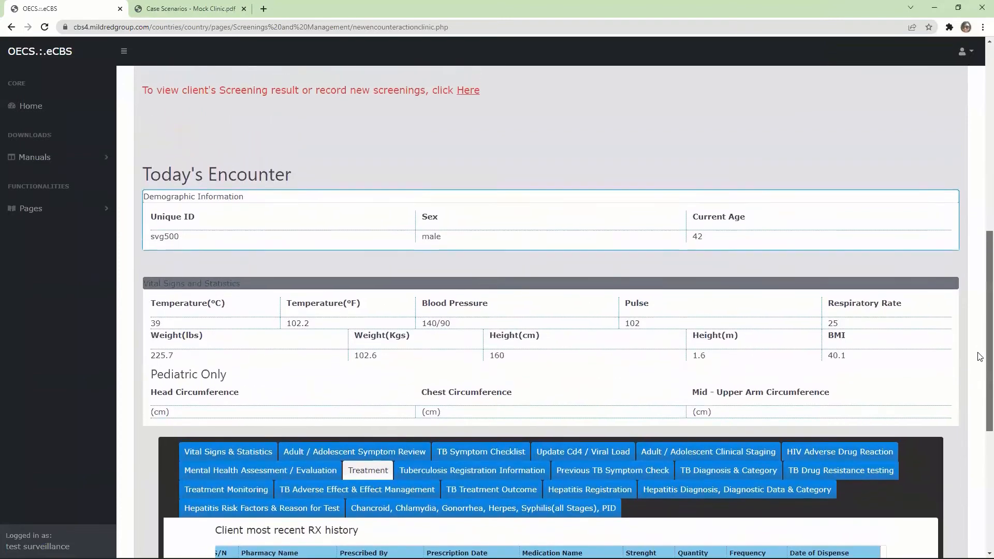
pyautogui.scroll(10, 960, 282)
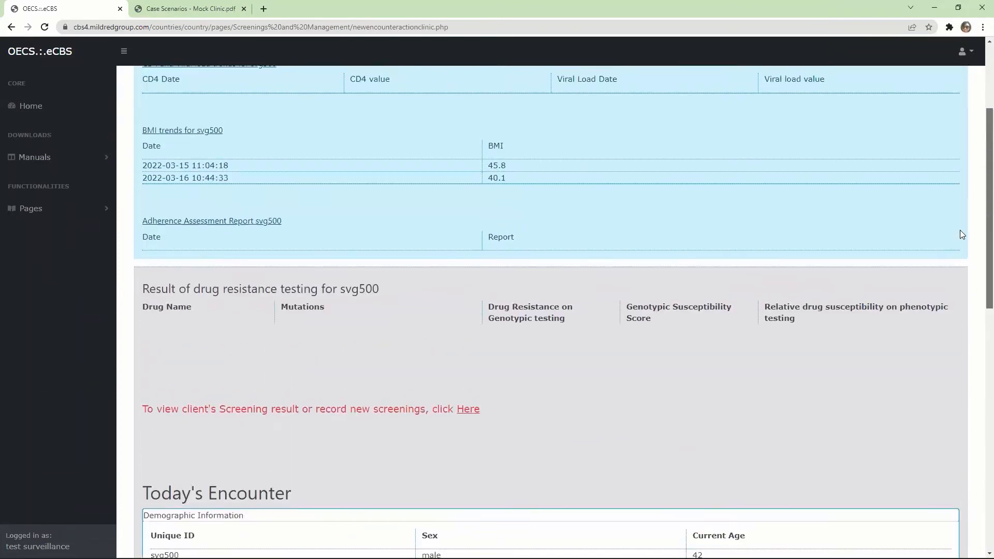
pyautogui.scroll(-10, 920, 137)
pyautogui.scroll(10, 967, 206)
pyautogui.scroll(-3, 967, 205)
pyautogui.scroll(3, 967, 205)
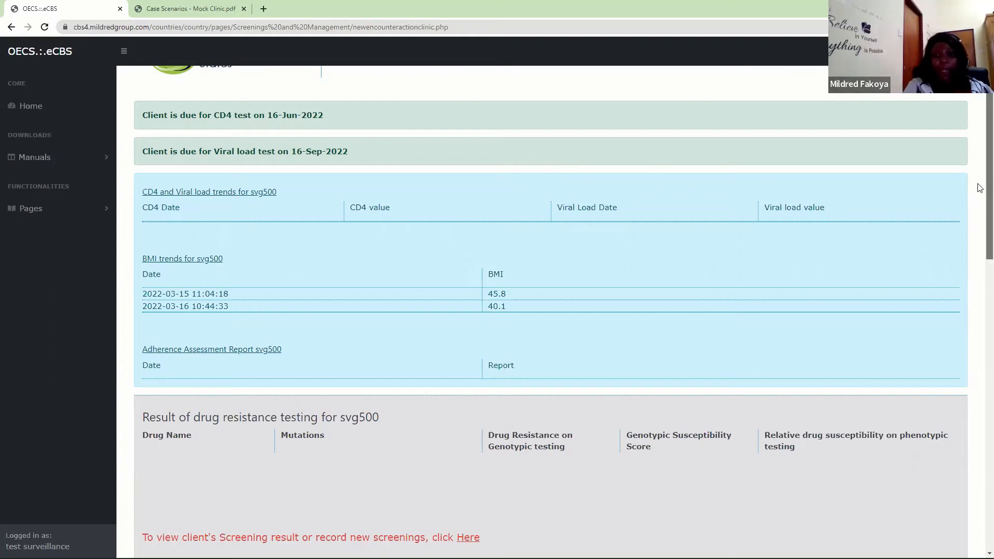
pyautogui.scroll(-1, 980, 187)
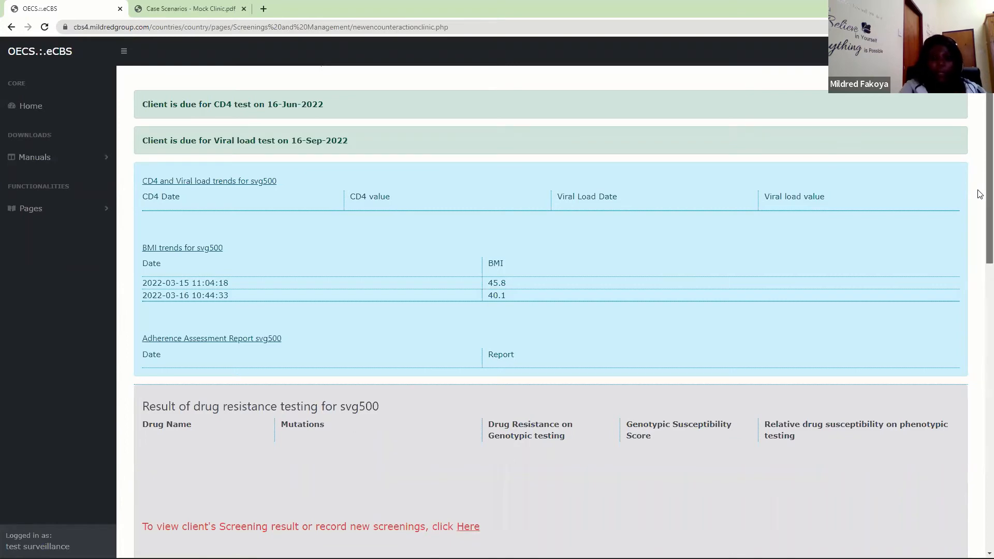
pyautogui.scroll(-1, 980, 290)
pyautogui.scroll(-12, 980, 291)
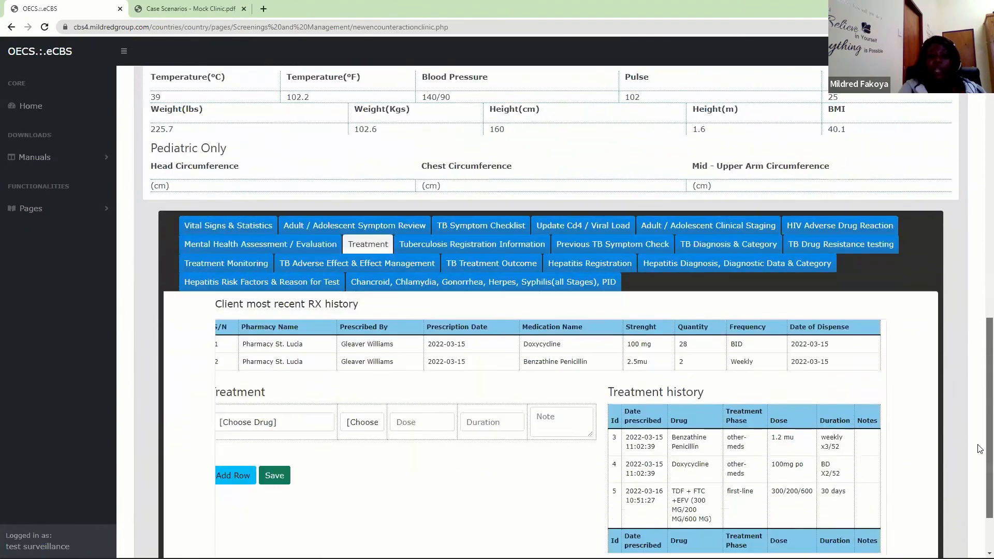
pyautogui.scroll(-1, 980, 448)
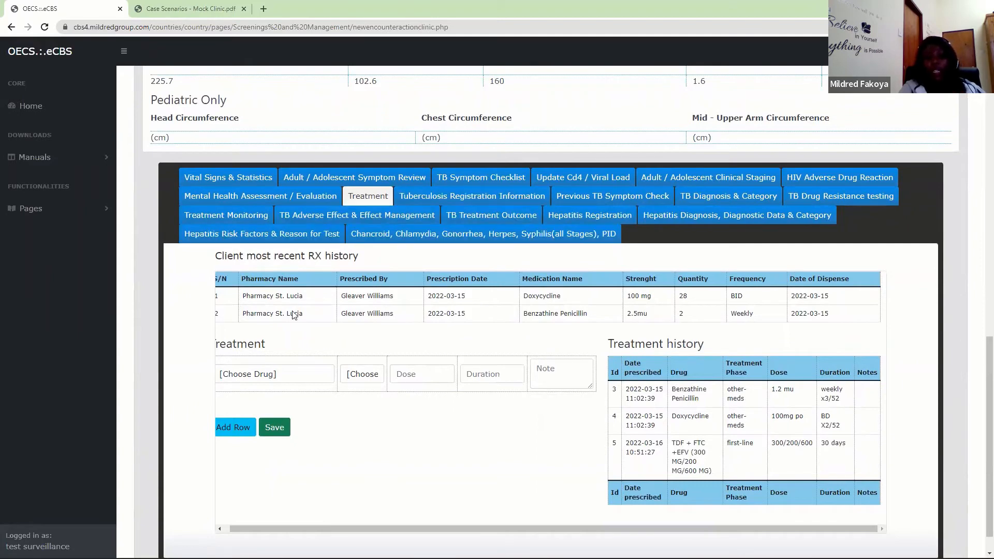
pyautogui.click(40, 212)
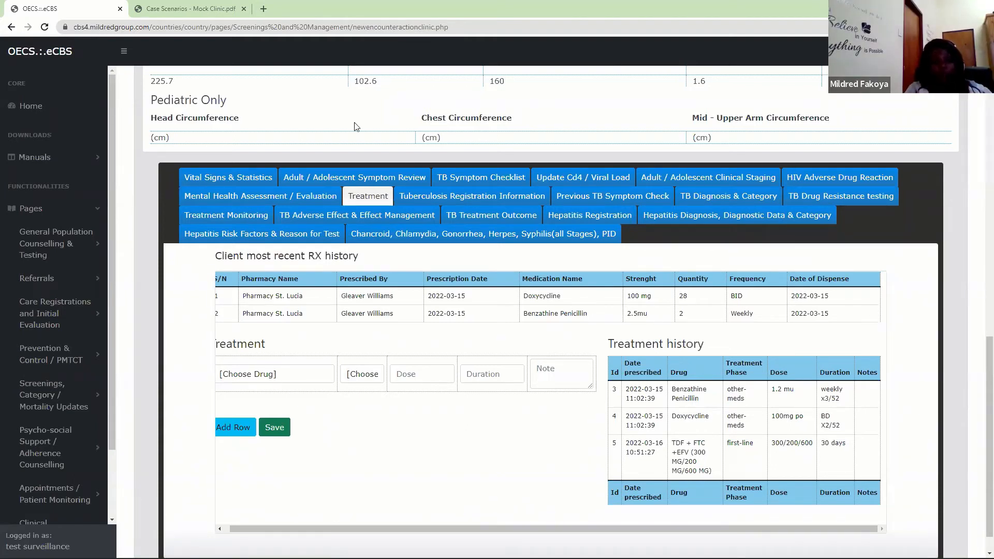
# - View the Adult / Adolescent Symptom Review and Adult / Adolescent Clinical Staging forms on the client's encounter page
pyautogui.click(373, 176)
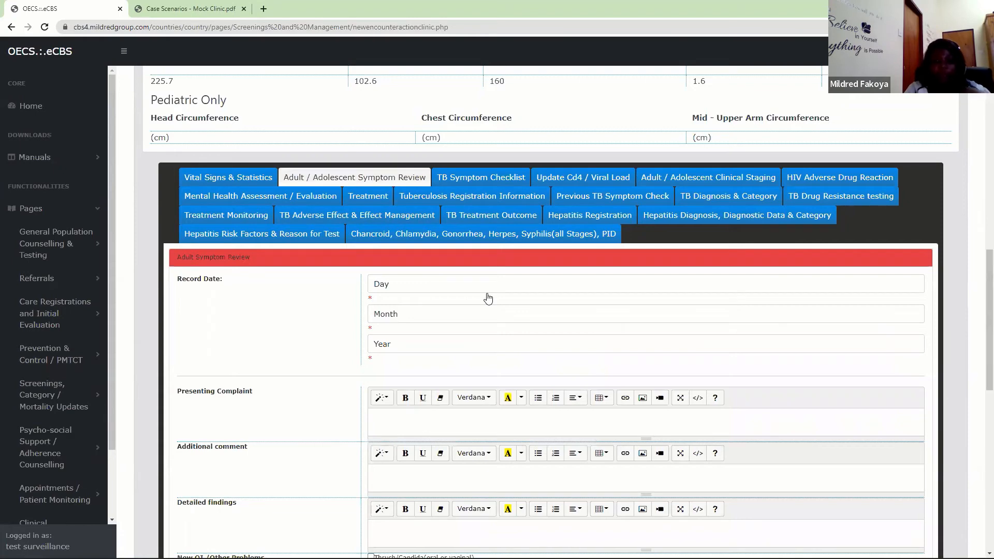
pyautogui.click(697, 179)
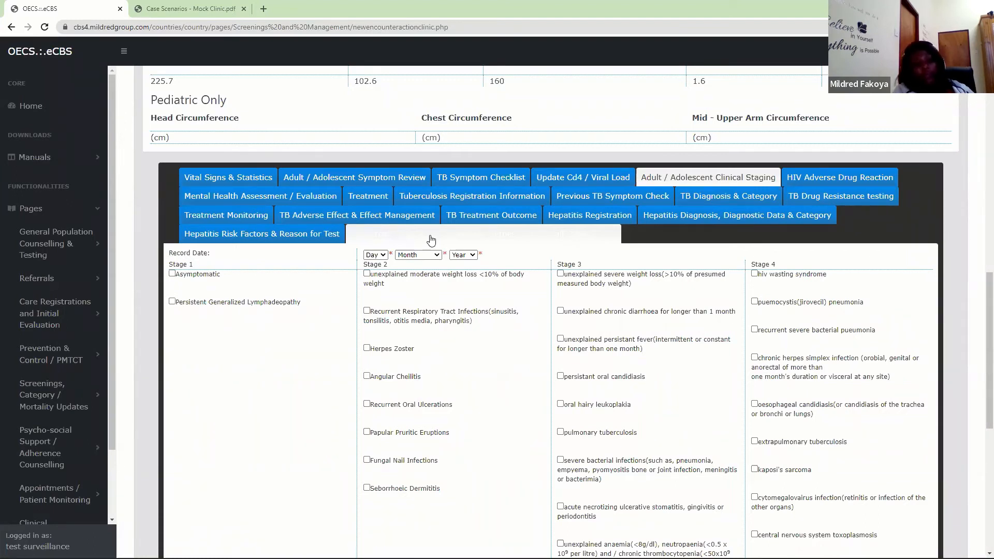
pyautogui.moveTo(497, 558)
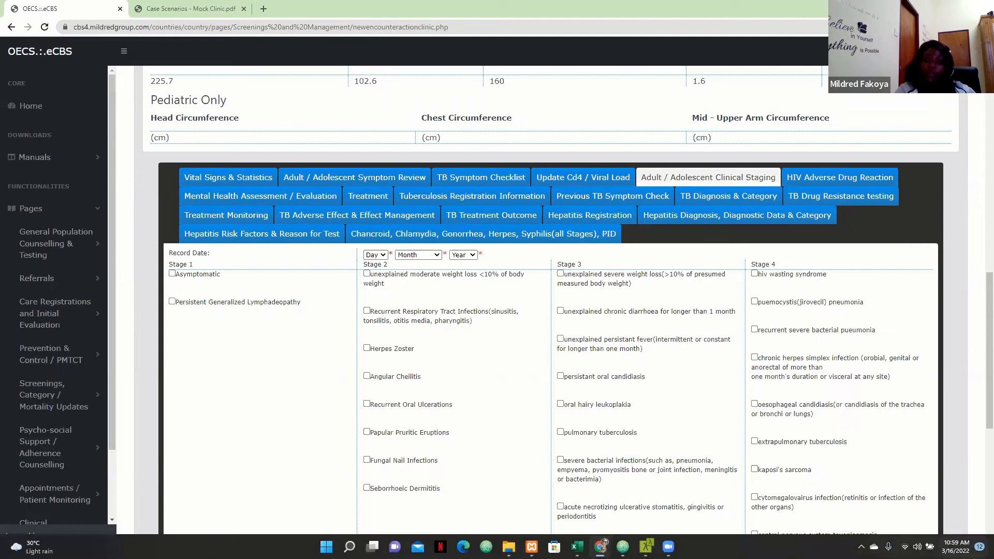
pyautogui.click(956, 546)
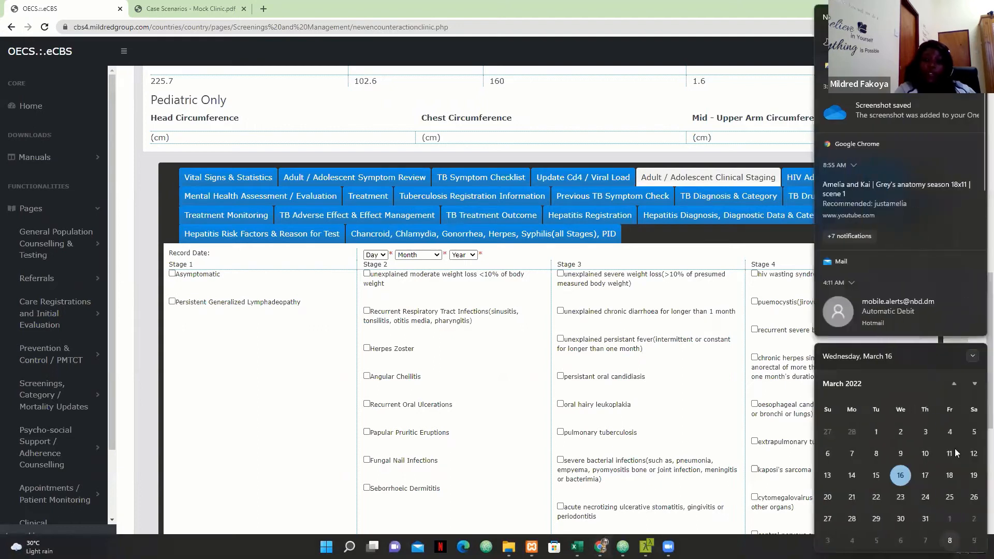
pyautogui.click(715, 103)
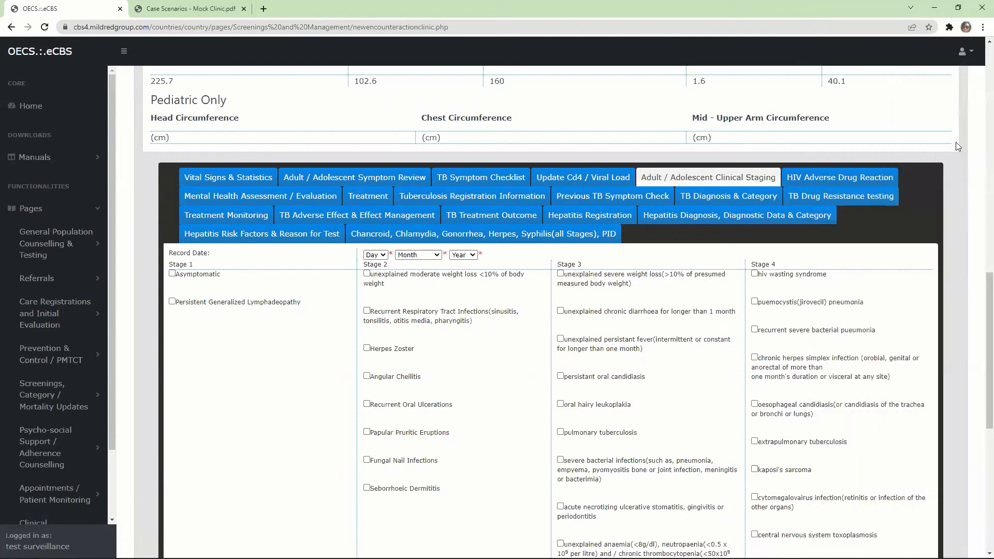
pyautogui.moveTo(833, 557)
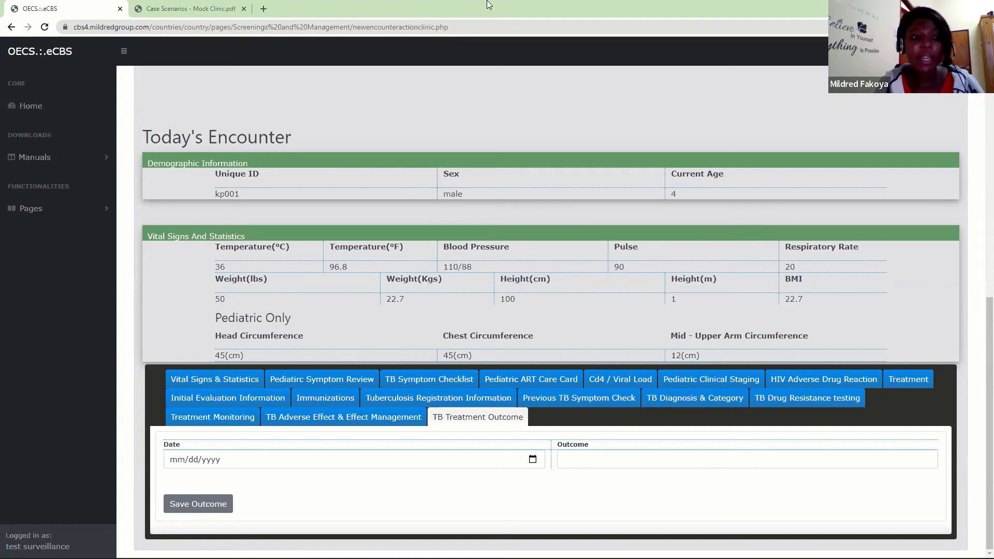
# - Open the HIV, Syphilis & Hepatitis Exposed Infant Registration form under Care Registrations and Initial Evaluation
pyautogui.click(41, 208)
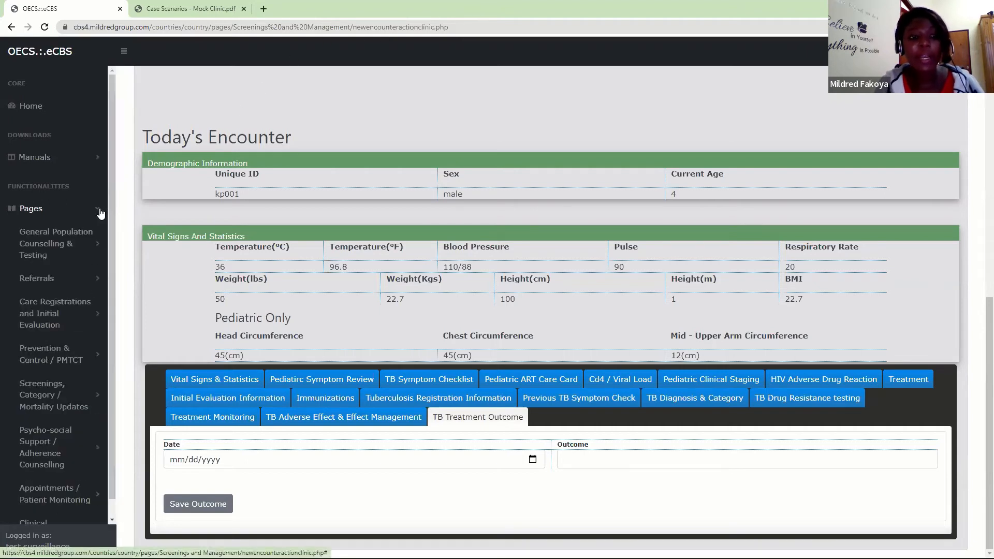
pyautogui.click(49, 314)
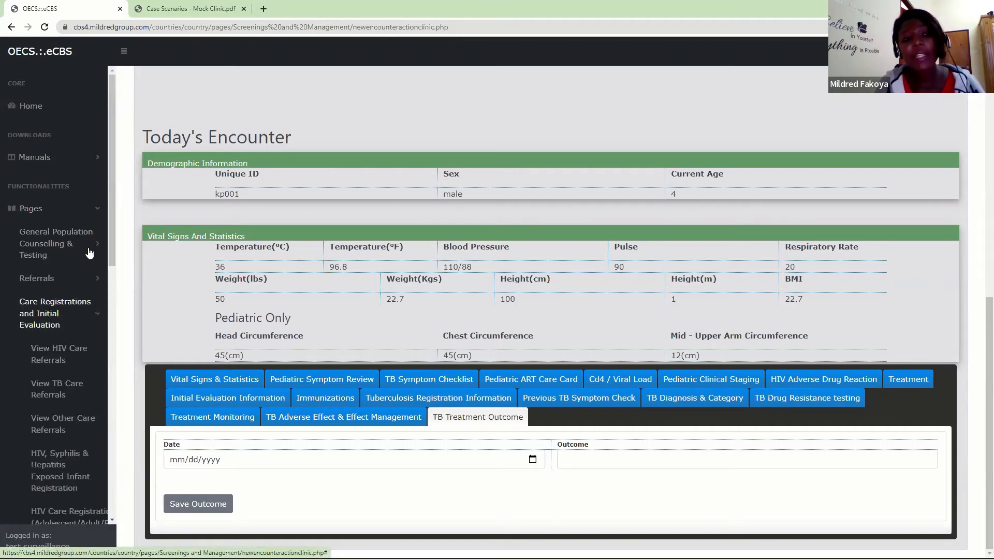
pyautogui.moveTo(111, 216); pyautogui.dragTo(120, 293)
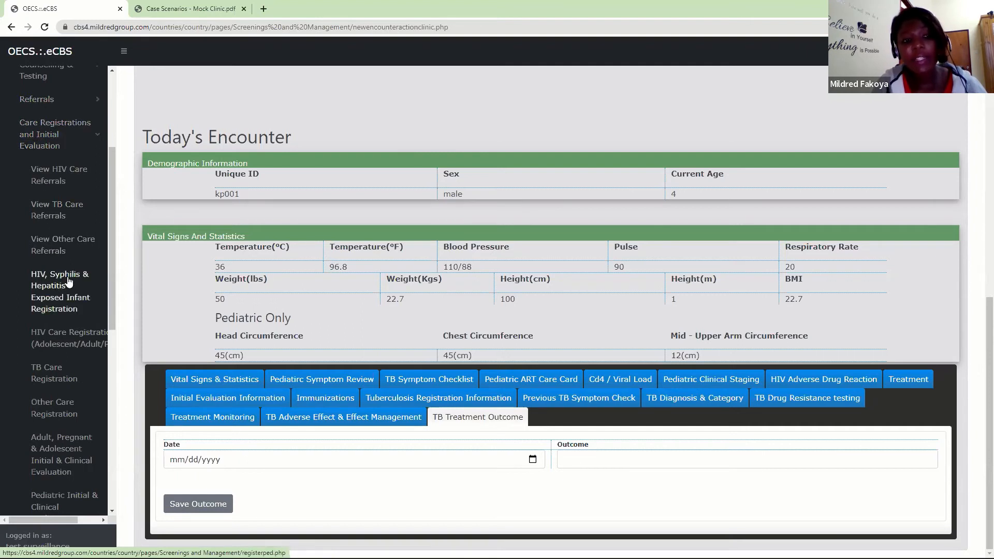
pyautogui.click(58, 305)
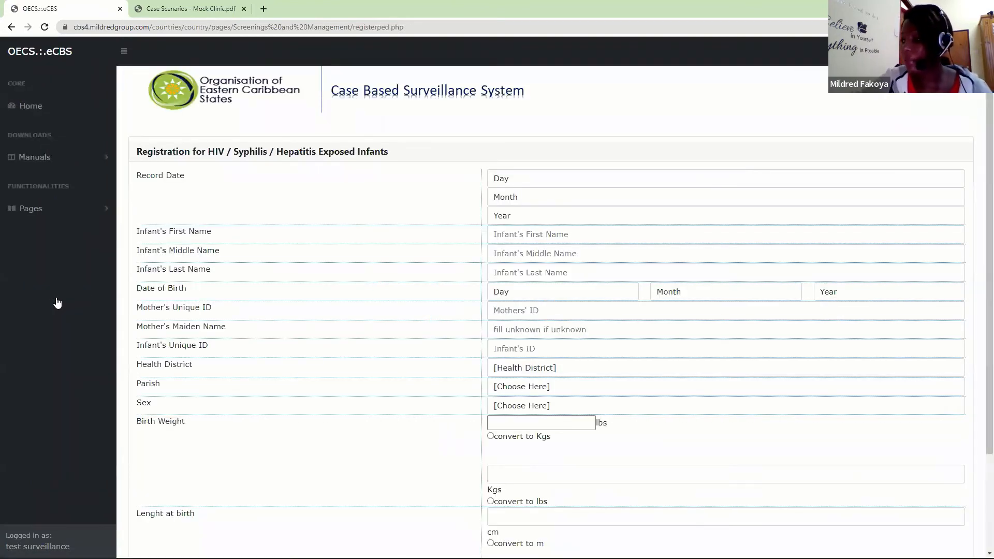
# - Set the record date of the exposed infant registration to 16 March 2022
pyautogui.click(562, 177)
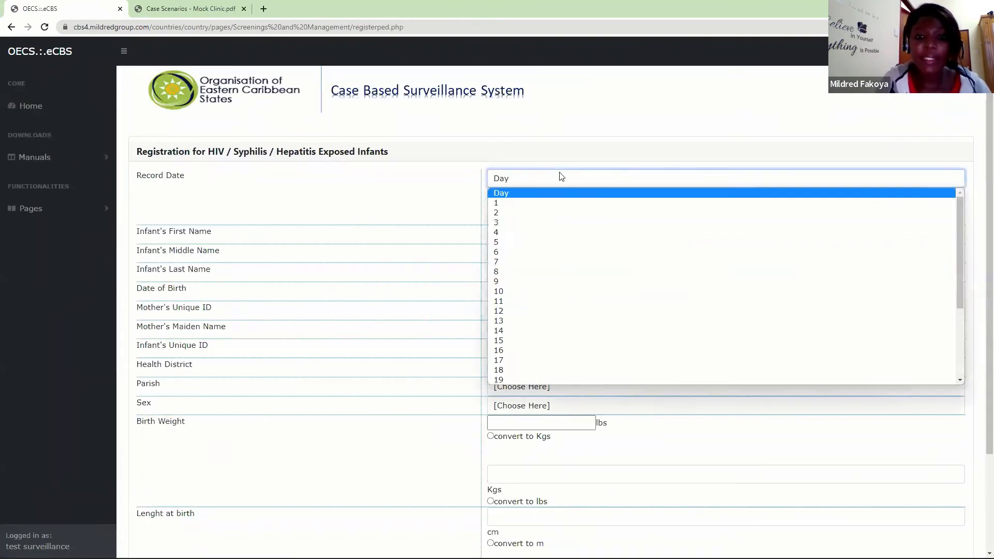
pyautogui.click(504, 350)
pyautogui.click(520, 202)
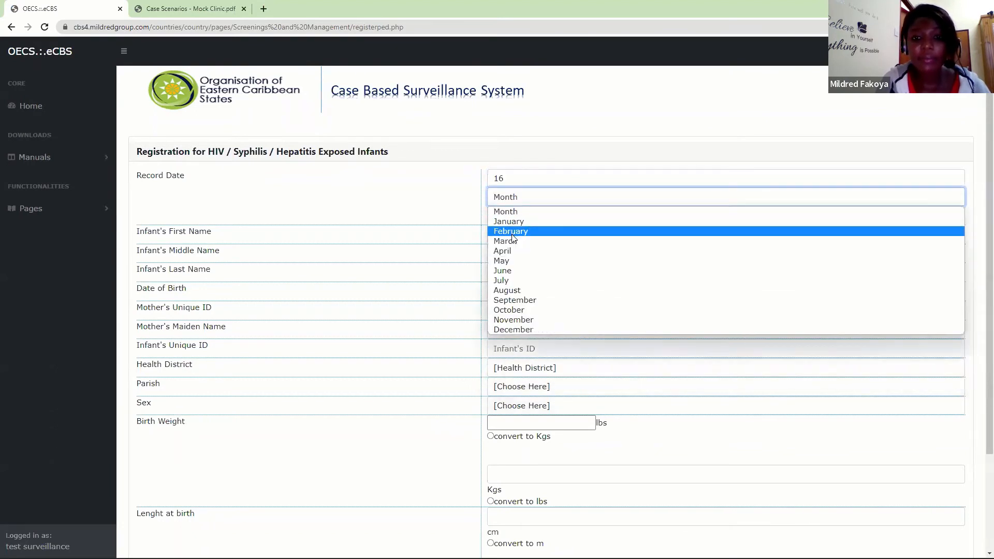
pyautogui.click(517, 230)
pyautogui.click(526, 215)
pyautogui.click(526, 235)
# - Enter the infant's first, middle and last names in the registration form
pyautogui.click(526, 236)
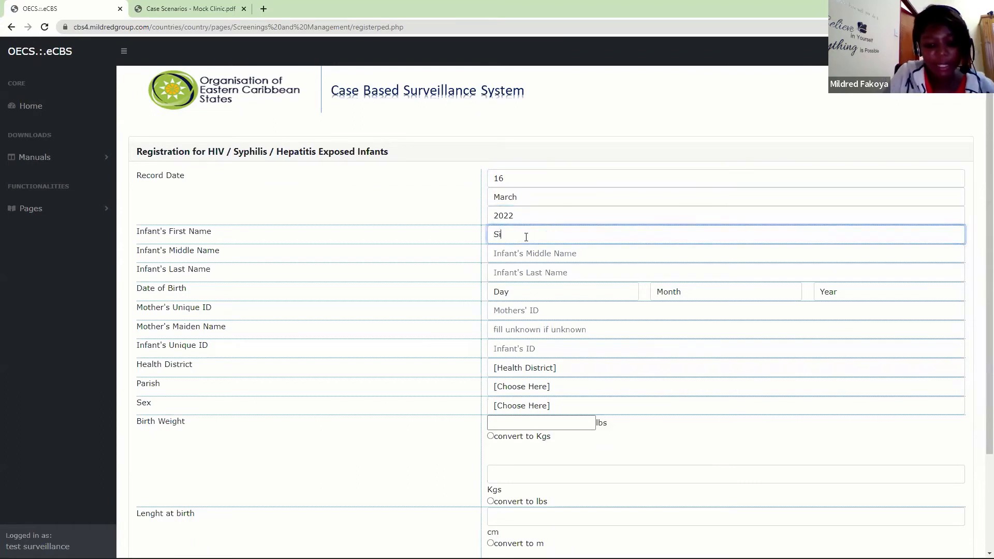
pyautogui.press('Tab')
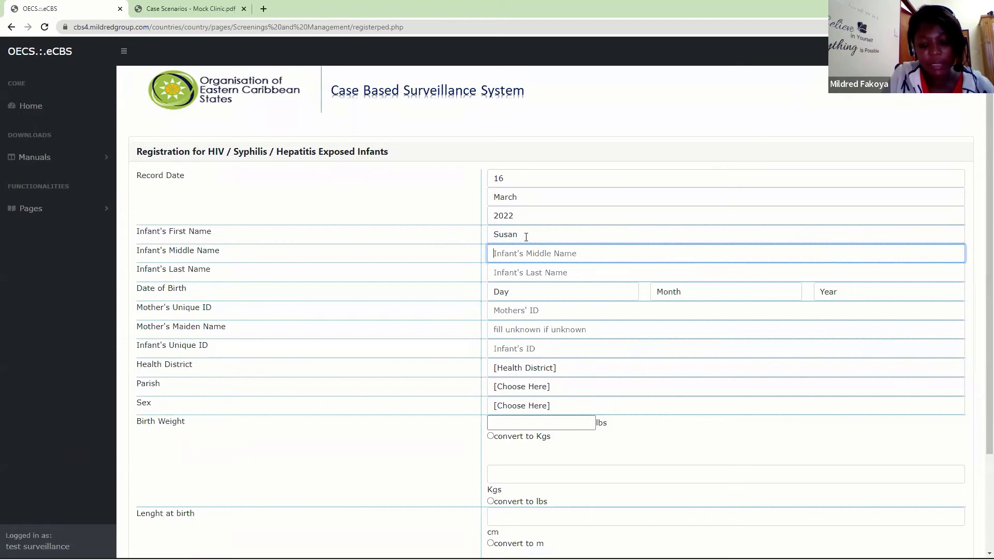
pyautogui.press('Tab')
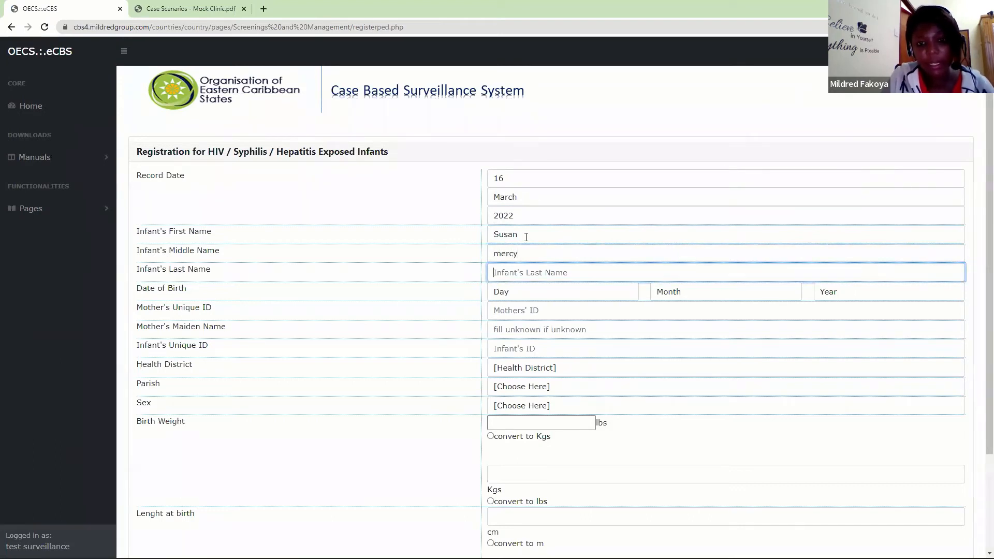
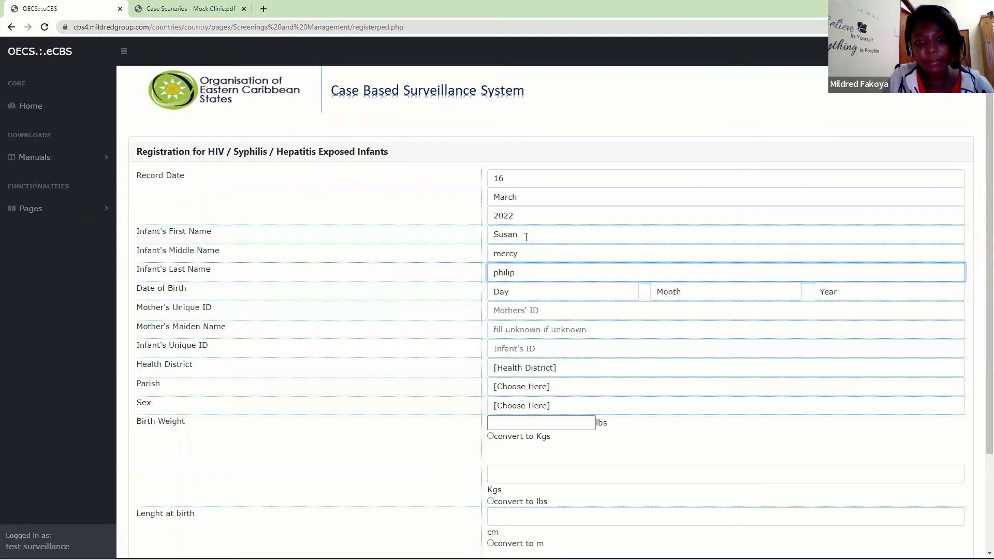
# - Set the day, month and year of the infant's date of birth
pyautogui.click(525, 292)
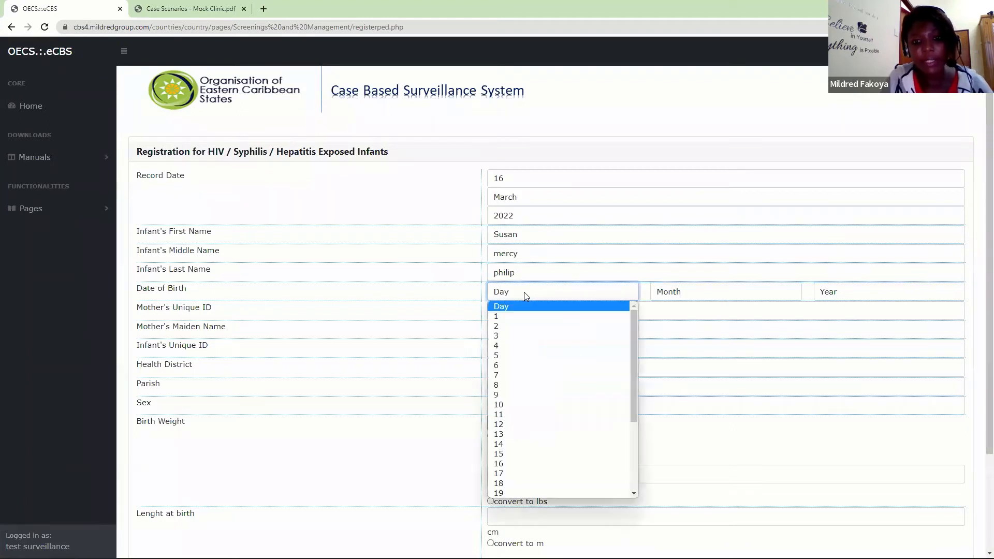
pyautogui.click(496, 326)
pyautogui.click(656, 295)
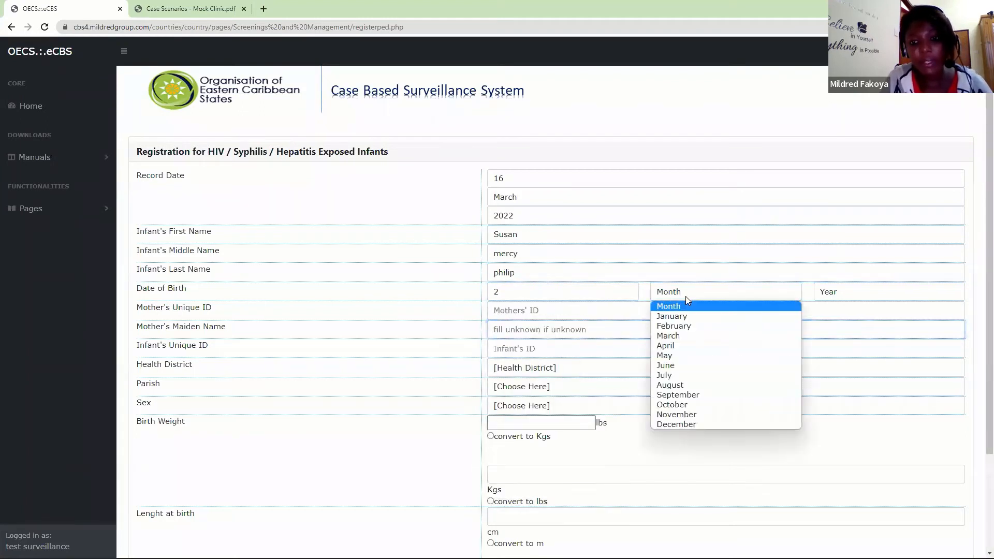
pyautogui.click(684, 328)
pyautogui.click(823, 292)
pyautogui.click(833, 316)
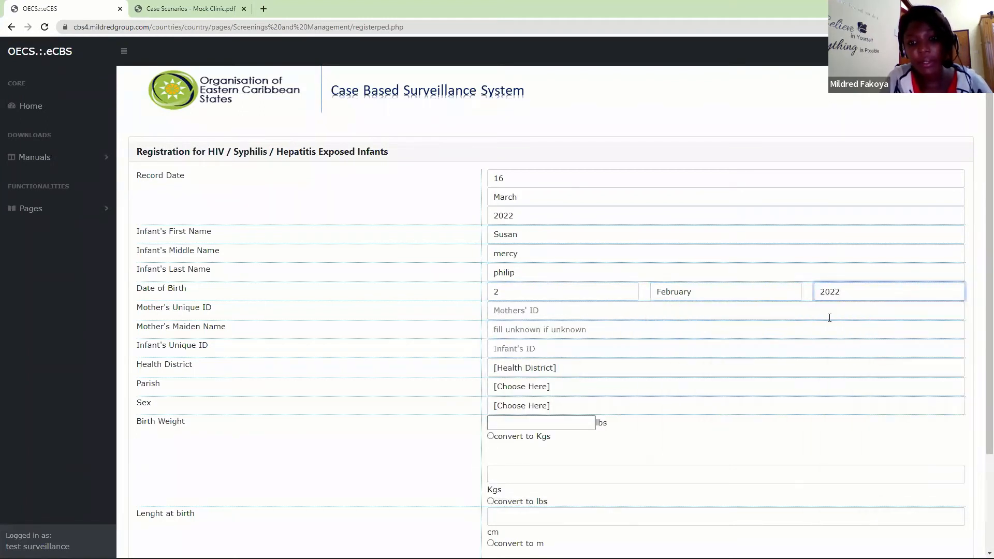
# - Enter the mother's unique ID in the infant registration form, correcting the entry as needed
pyautogui.click(551, 312)
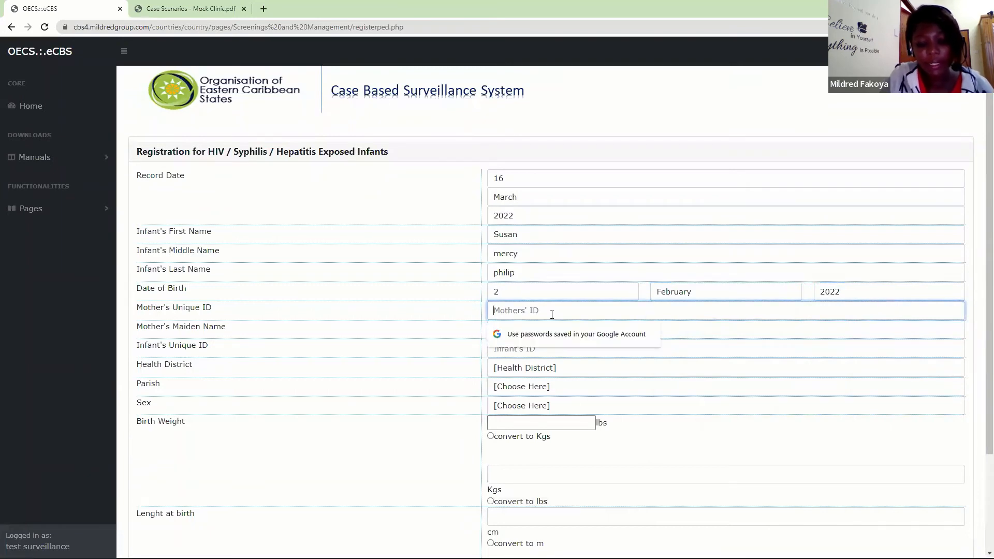
pyautogui.write('••••••')
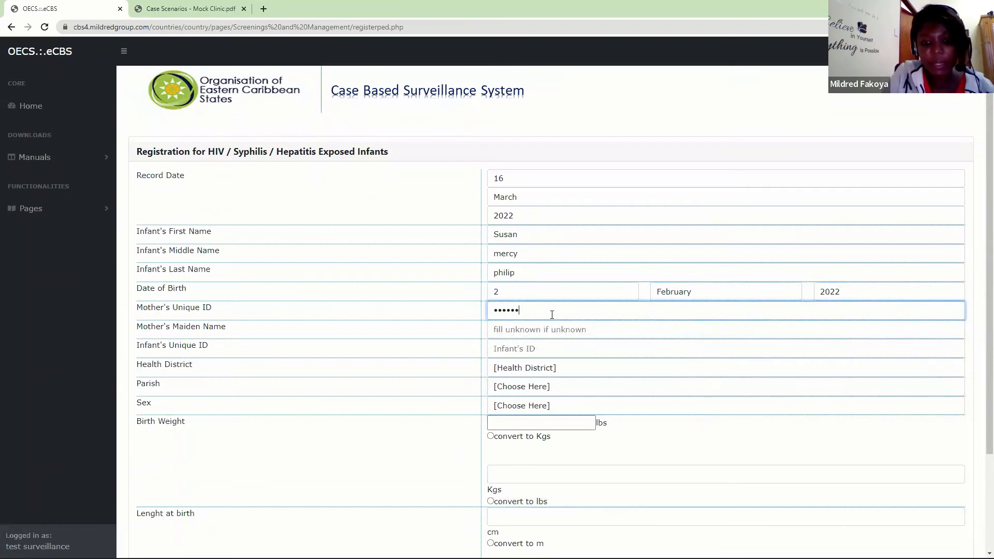
pyautogui.press('BackSpace')
pyautogui.press('BackSpace')
pyautogui.press('BackSpace')
pyautogui.press('BackSpace')
pyautogui.press('BackSpace')
pyautogui.write('••••••••')
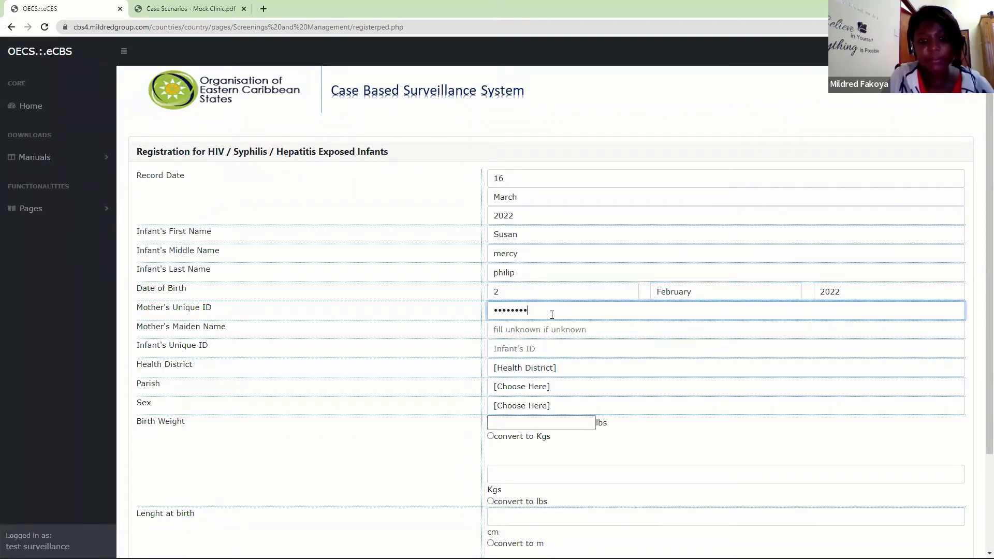
pyautogui.press('BackSpace')
pyautogui.press('BackSpace')
pyautogui.press('BackSpace')
pyautogui.press('BackSpace')
pyautogui.press('BackSpace')
pyautogui.press('BackSpace')
pyautogui.press('BackSpace')
pyautogui.press('BackSpace')
pyautogui.write('•••••')
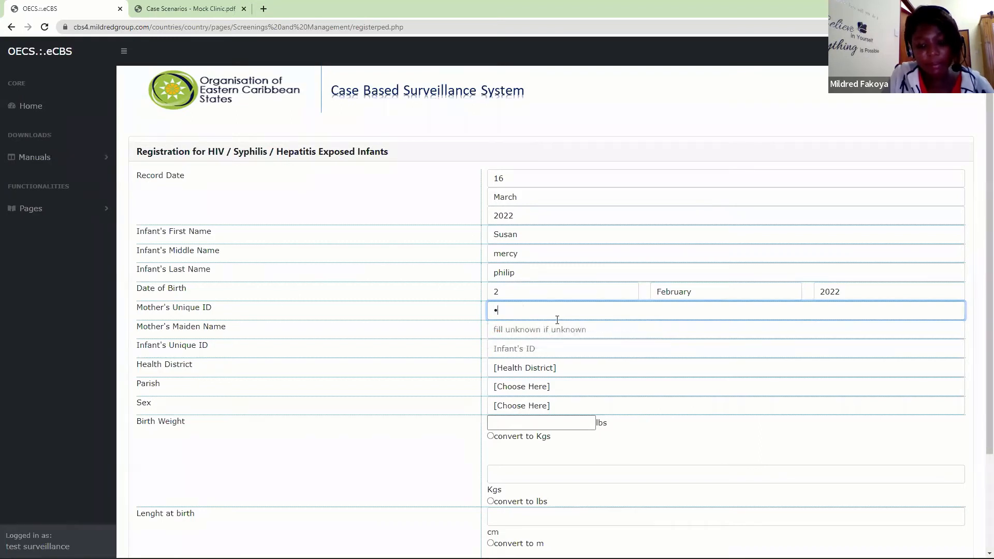
pyautogui.write('••')
# - Enter Unknown as the mother's maiden name and fill in the infant's unique ID
pyautogui.click(548, 329)
pyautogui.write('Un')
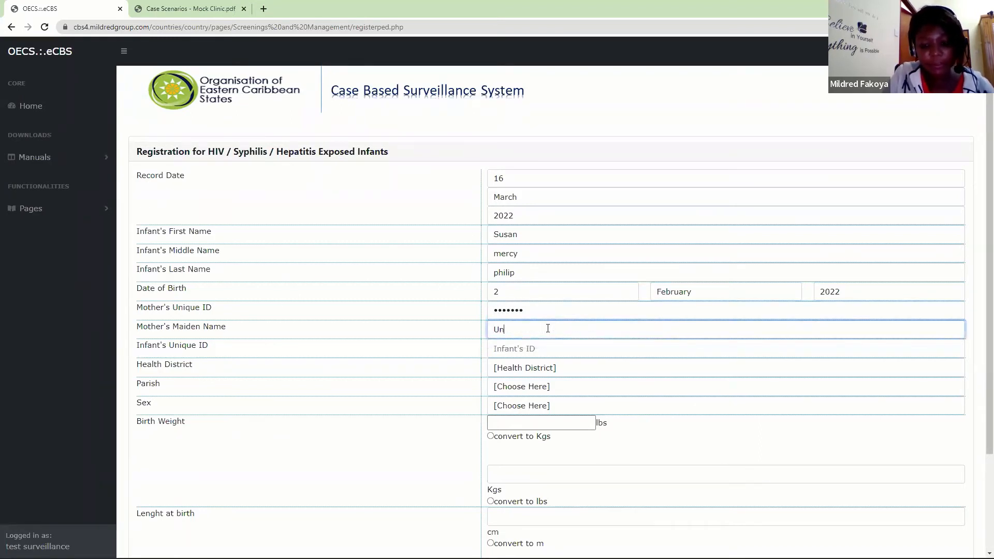
pyautogui.write('known')
pyautogui.click(535, 354)
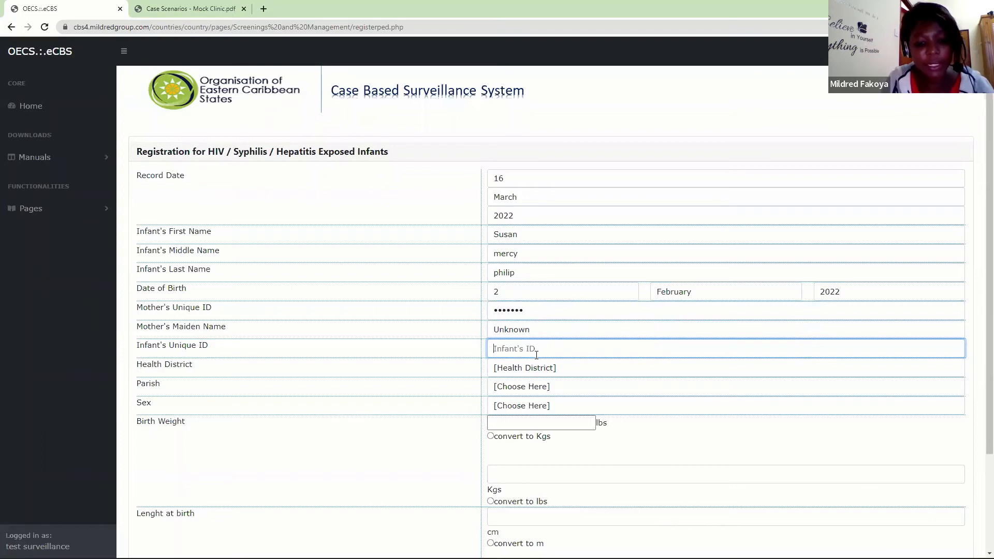
pyautogui.write('s')
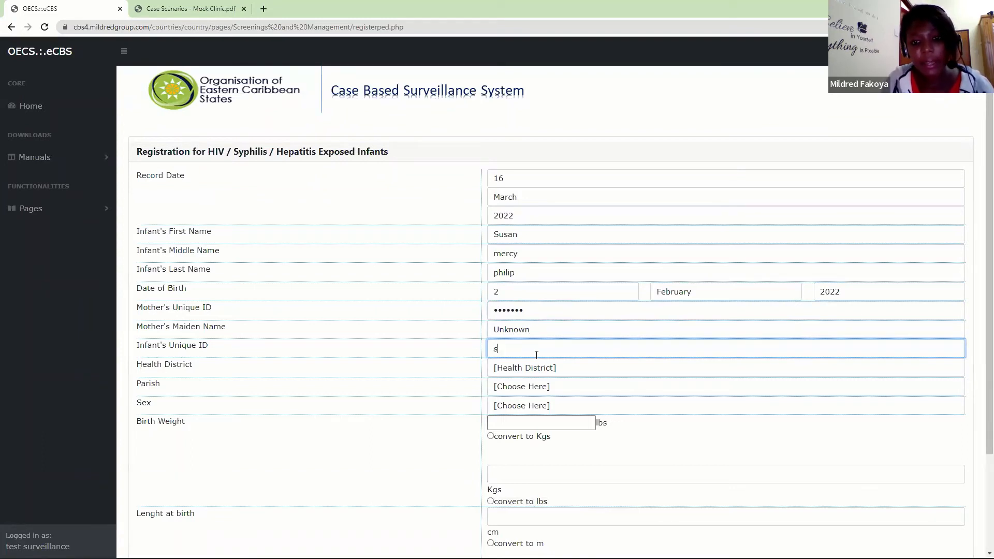
pyautogui.write('up')
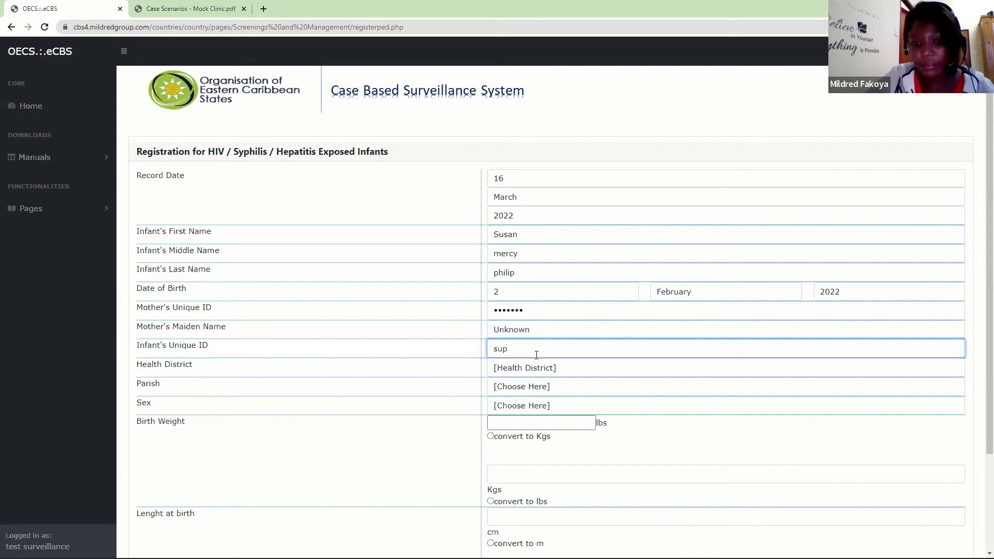
pyautogui.write('22f')
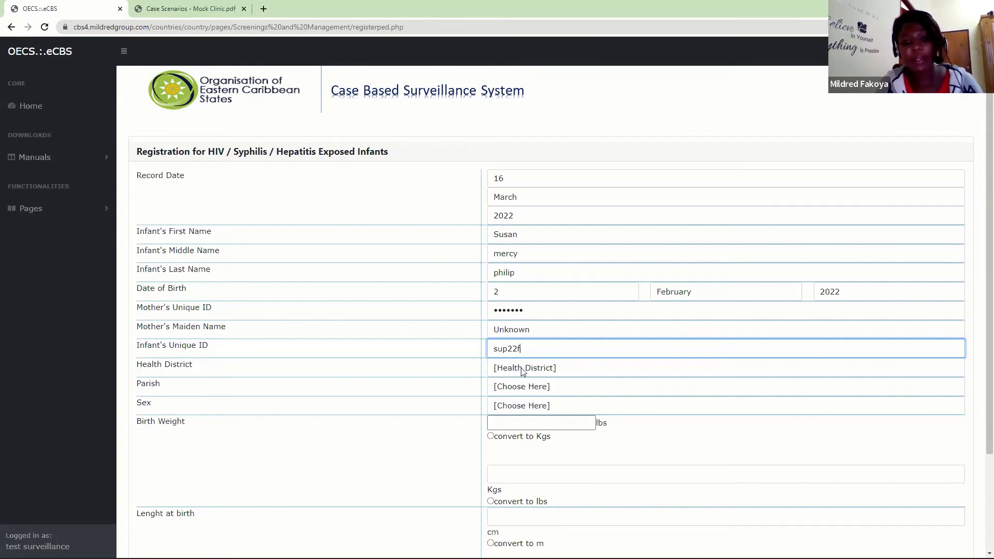
# - Set the infant's health district to Health District St. Lucia and the parish to Parish St. Lucia
pyautogui.click(523, 368)
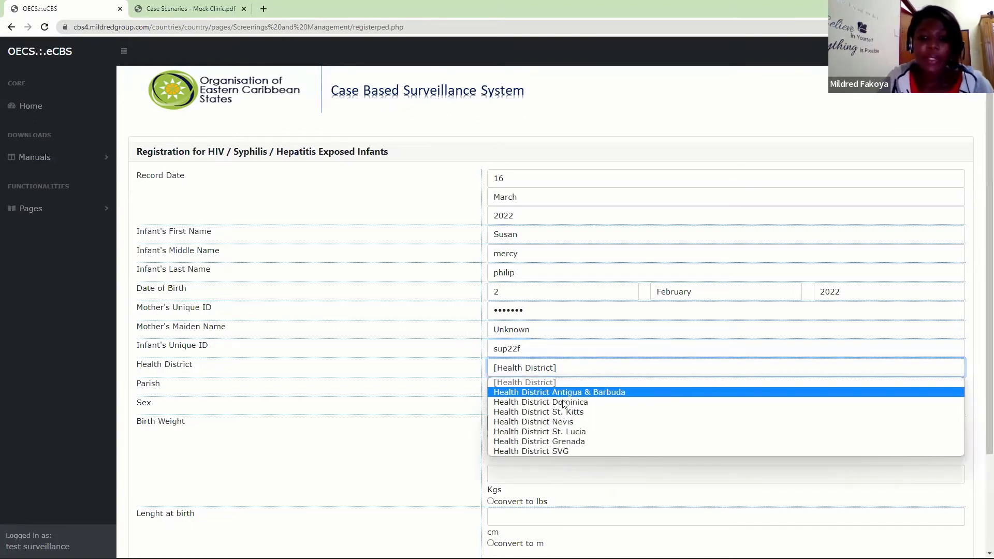
pyautogui.click(561, 431)
pyautogui.click(514, 388)
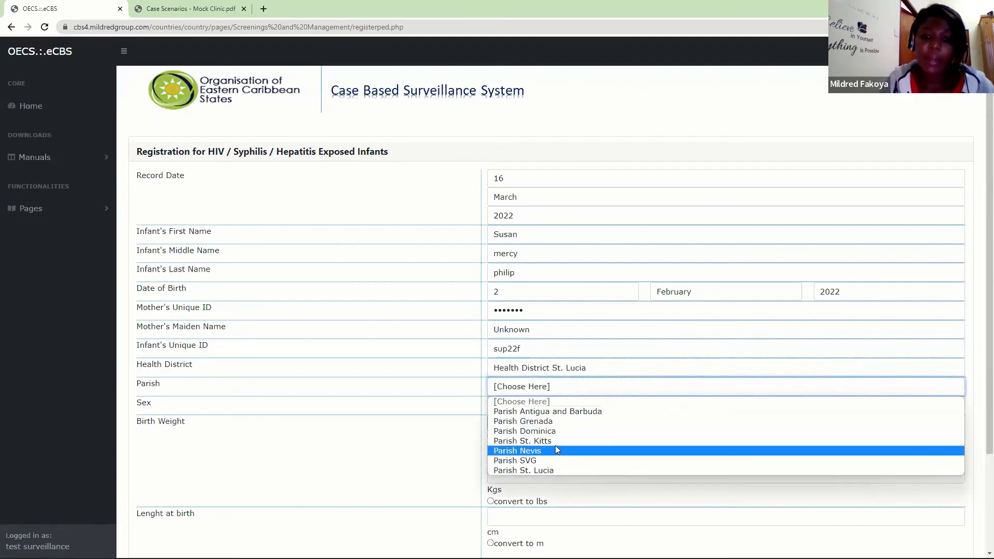
pyautogui.click(537, 475)
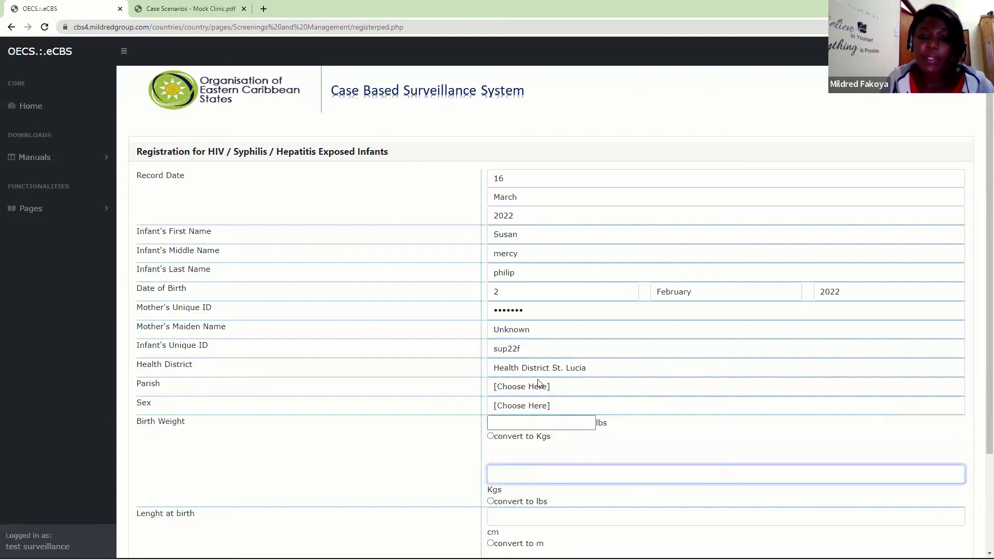
pyautogui.click(539, 386)
pyautogui.click(537, 469)
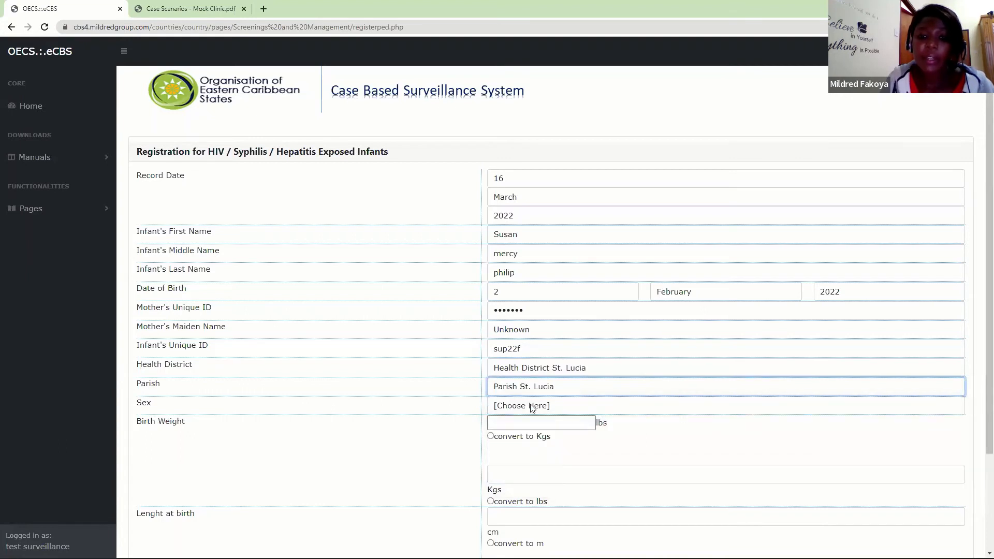
# - Set the infant's sex to Female and enter a birth weight of 6.8 lbs
pyautogui.click(530, 407)
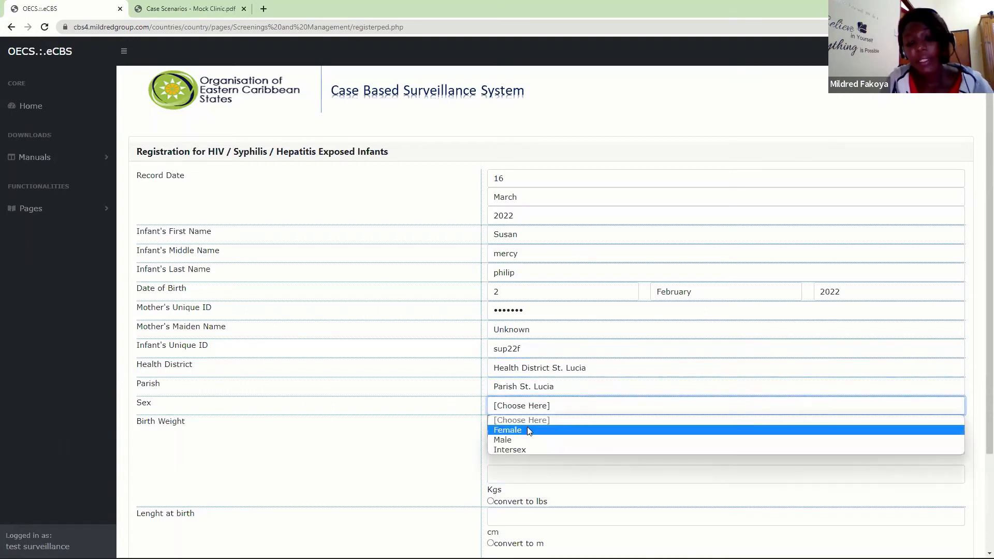
pyautogui.click(518, 428)
pyautogui.click(528, 425)
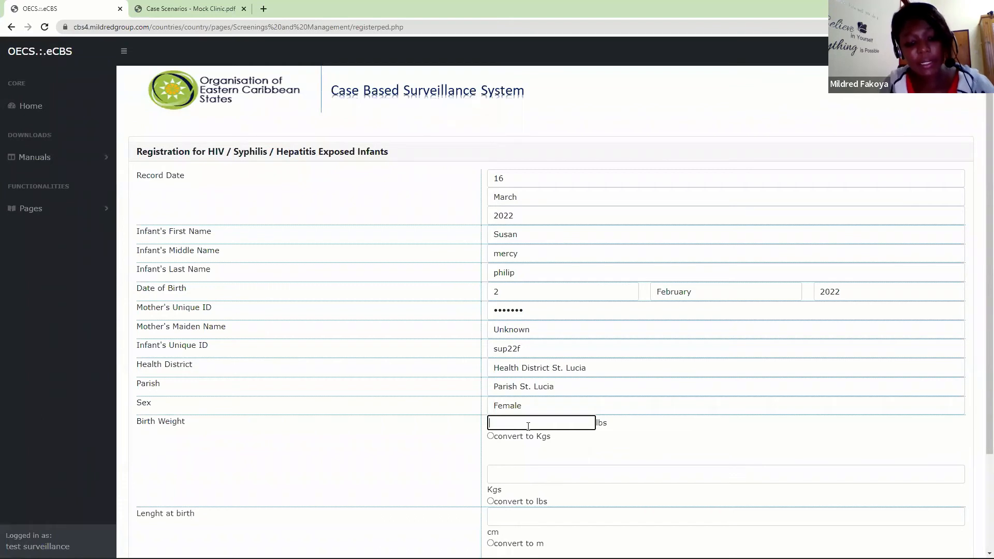
pyautogui.write('6.8')
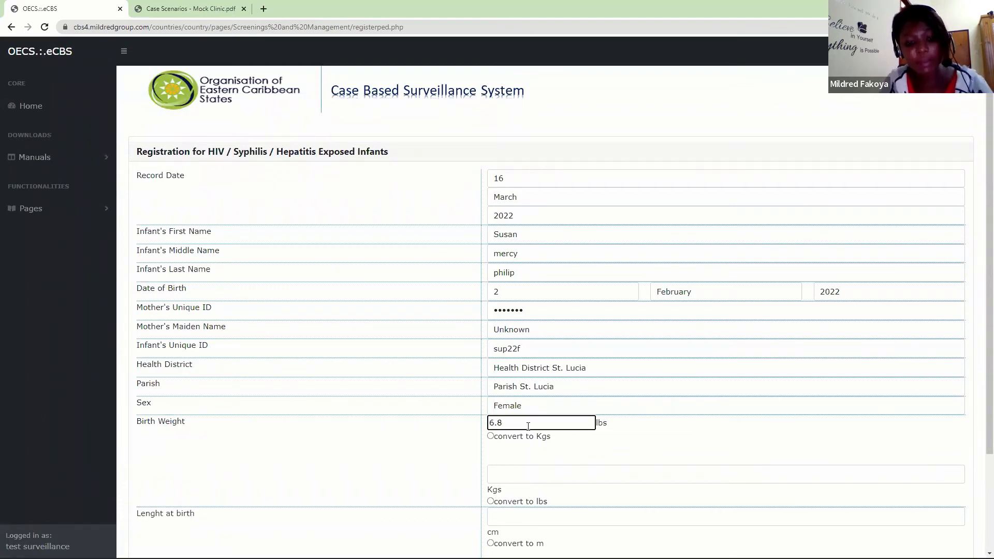
# - Convert the infant's birth weight to kilograms and enter a length at birth of 49 cm, converting it to metres
pyautogui.press('Tab')
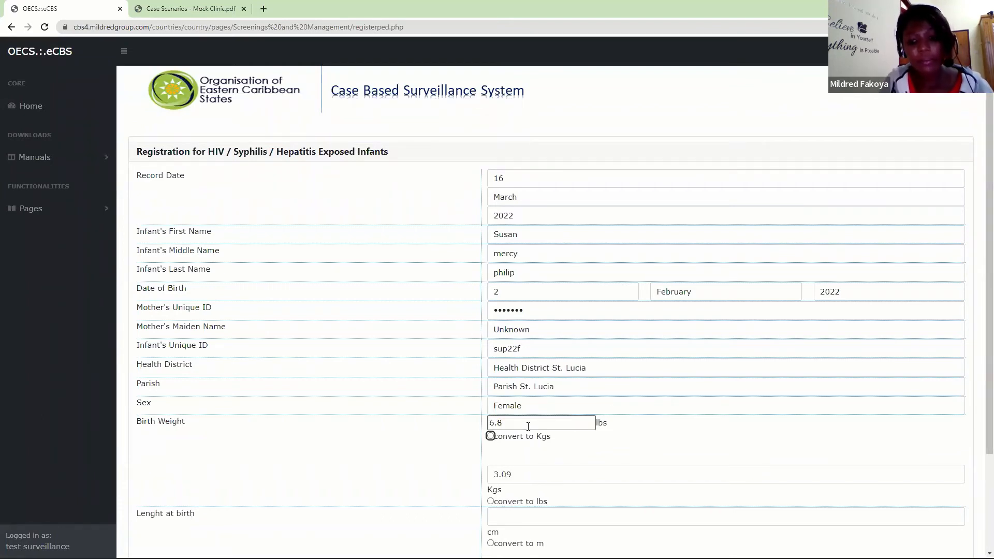
pyautogui.moveTo(984, 415); pyautogui.dragTo(984, 490)
pyautogui.click(514, 423)
pyautogui.write('49')
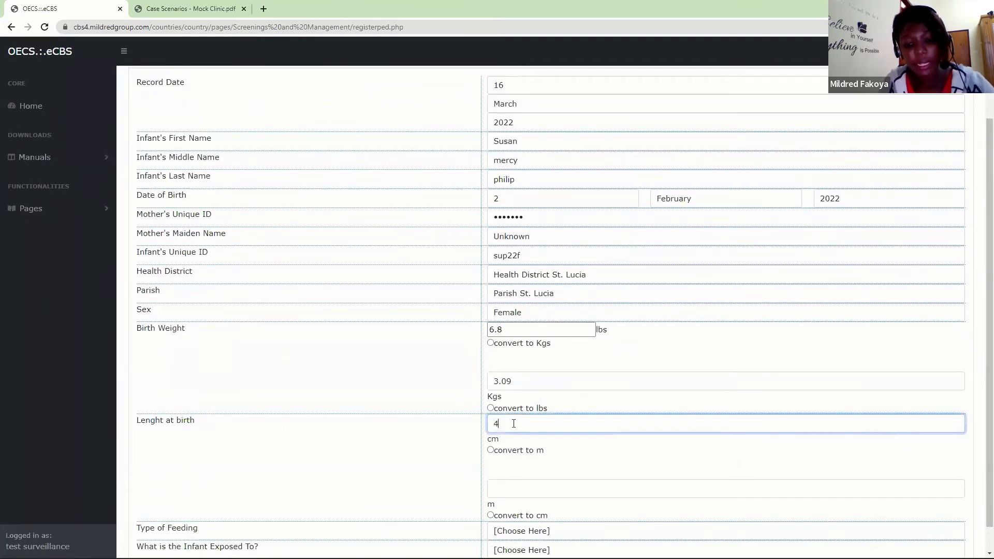
pyautogui.press('Tab')
pyautogui.press('Tab')
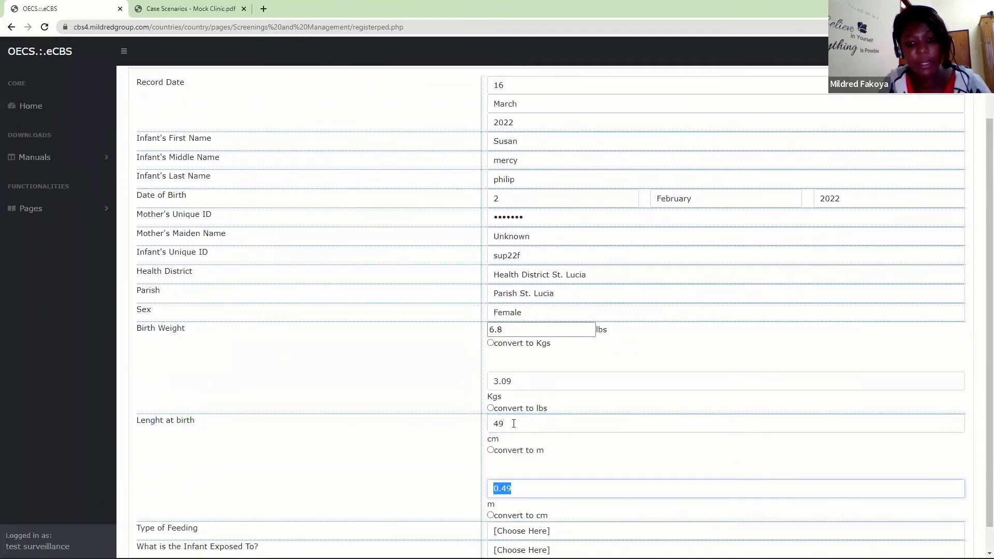
# - Set the type of feeding to Mixed Feeding and the infant's exposure to HIV & Syphilis & Hepatitis
pyautogui.scroll(-1, 979, 406)
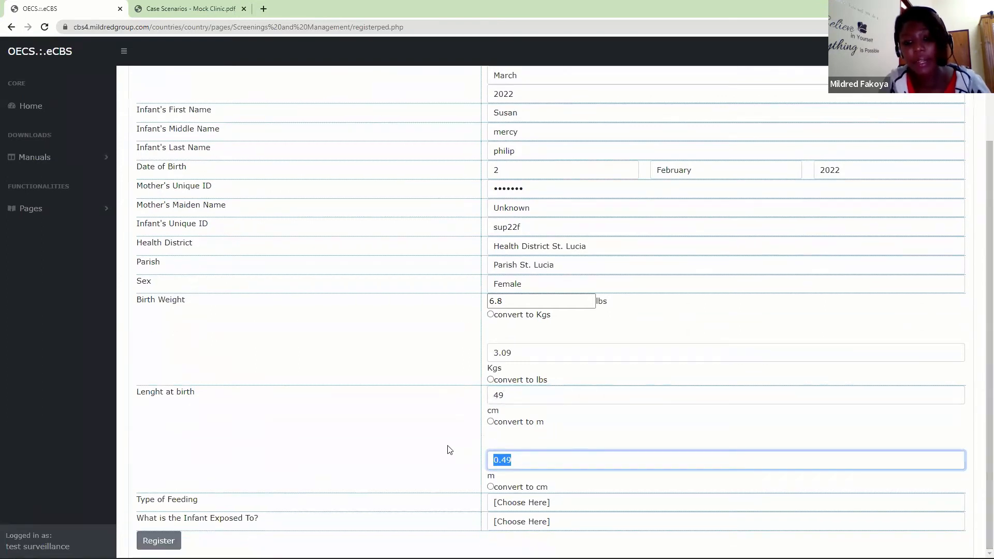
pyautogui.click(515, 502)
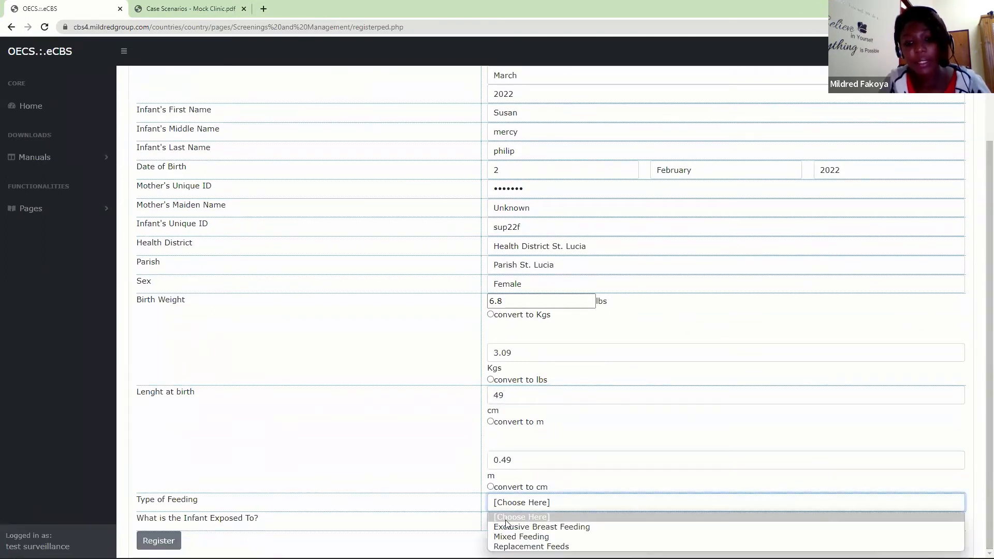
pyautogui.click(533, 537)
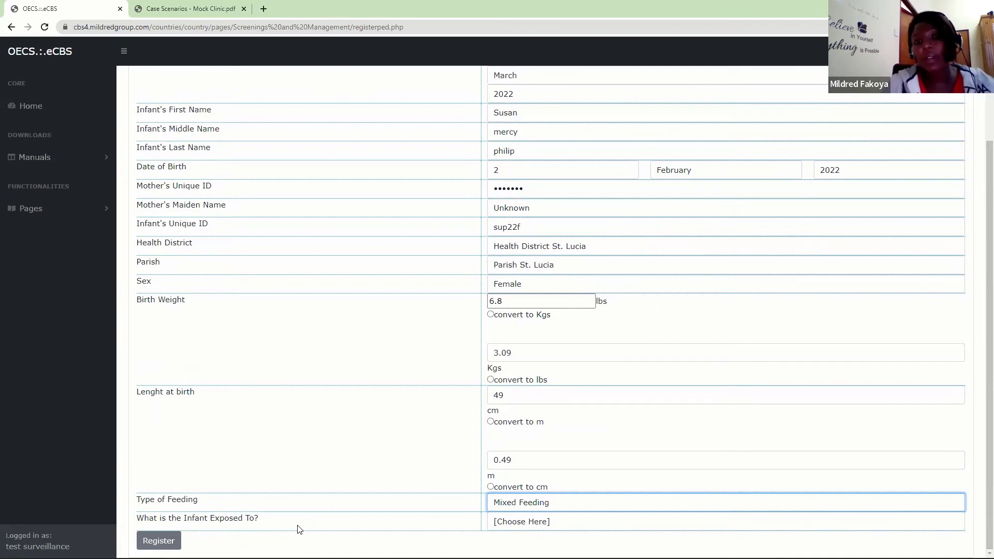
pyautogui.click(509, 525)
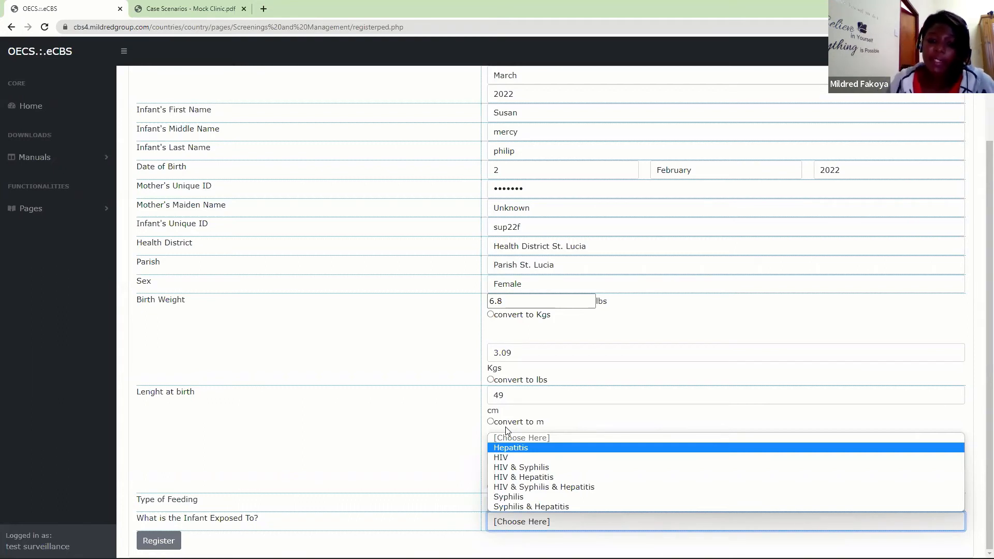
pyautogui.click(504, 458)
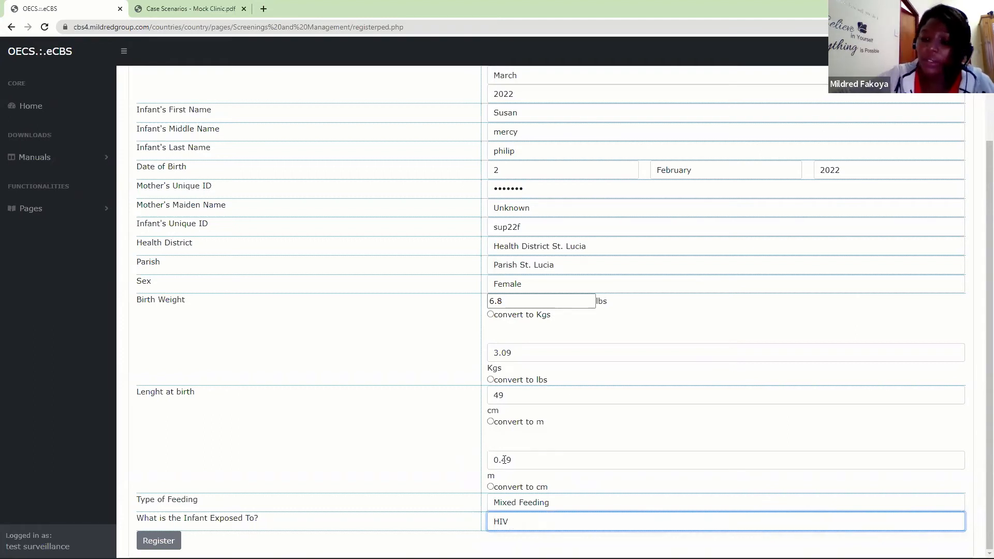
pyautogui.click(506, 520)
pyautogui.click(533, 488)
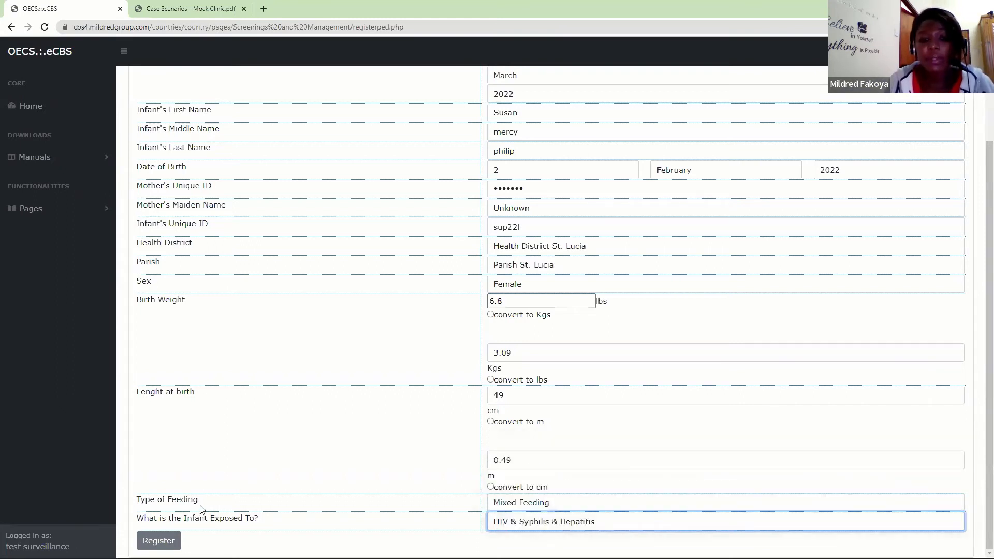
# - Register the exposed infant and confirm saving the information
pyautogui.click(159, 541)
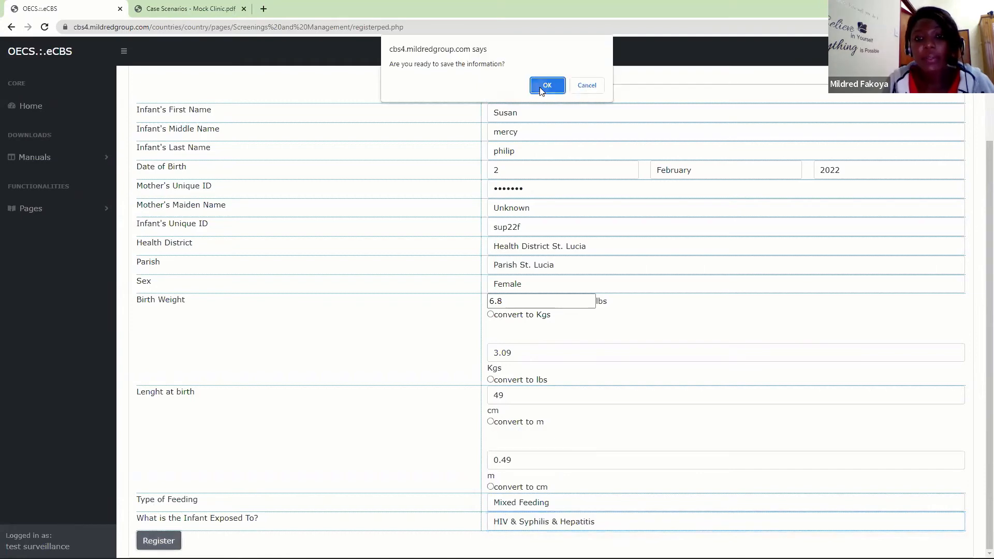
pyautogui.click(542, 87)
pyautogui.click(588, 92)
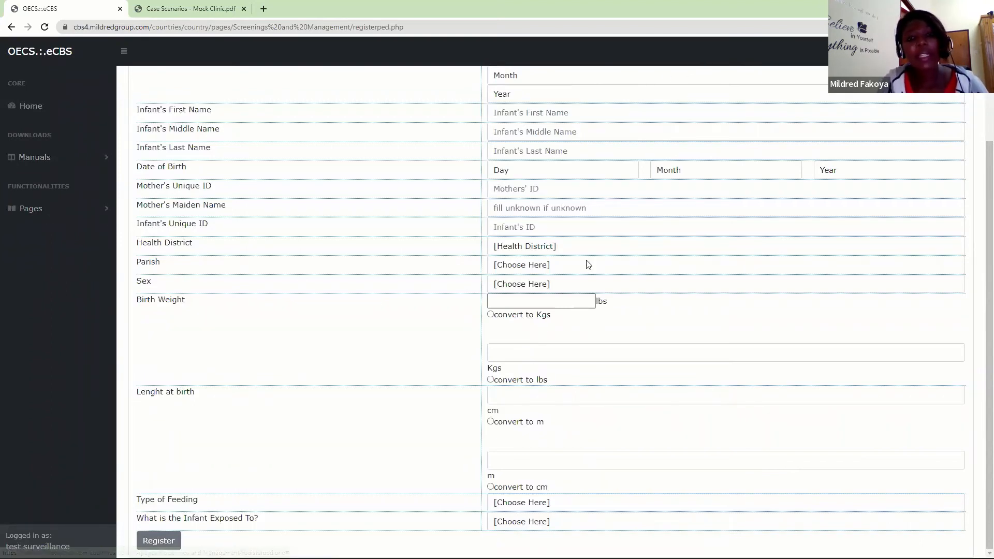
# - Open the HIV Exposed Infant Evaluation page from the care registrations and initial evaluation section
pyautogui.click(85, 211)
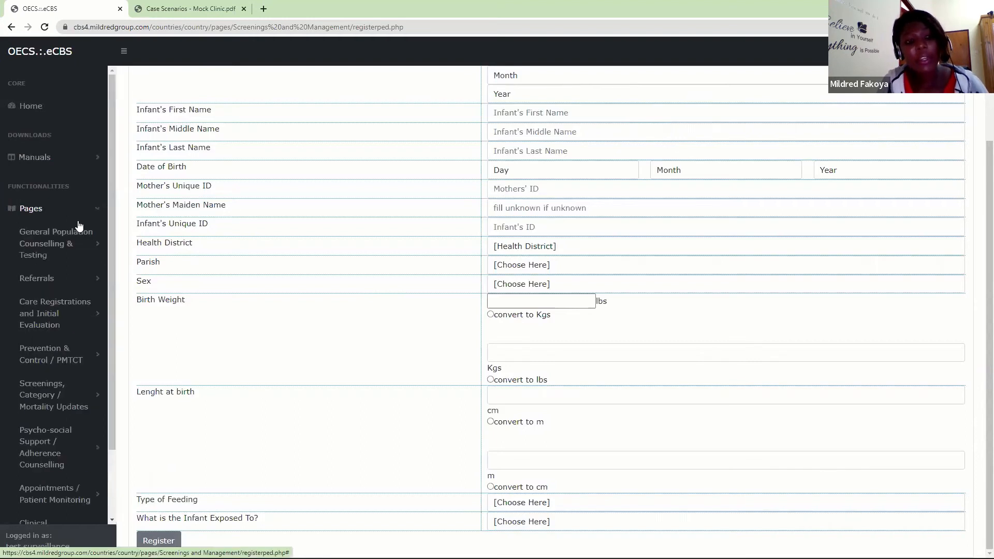
pyautogui.click(61, 312)
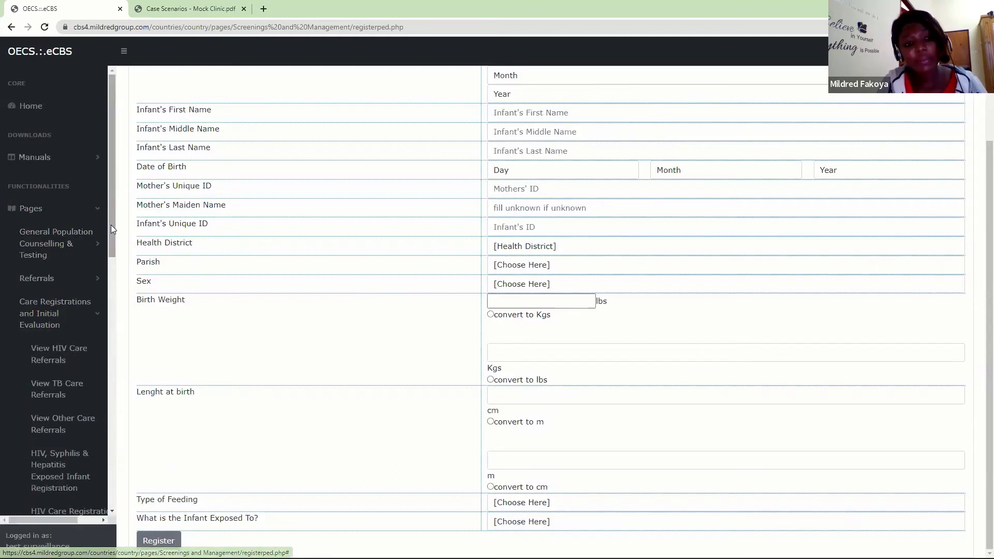
pyautogui.moveTo(111, 228); pyautogui.dragTo(112, 317)
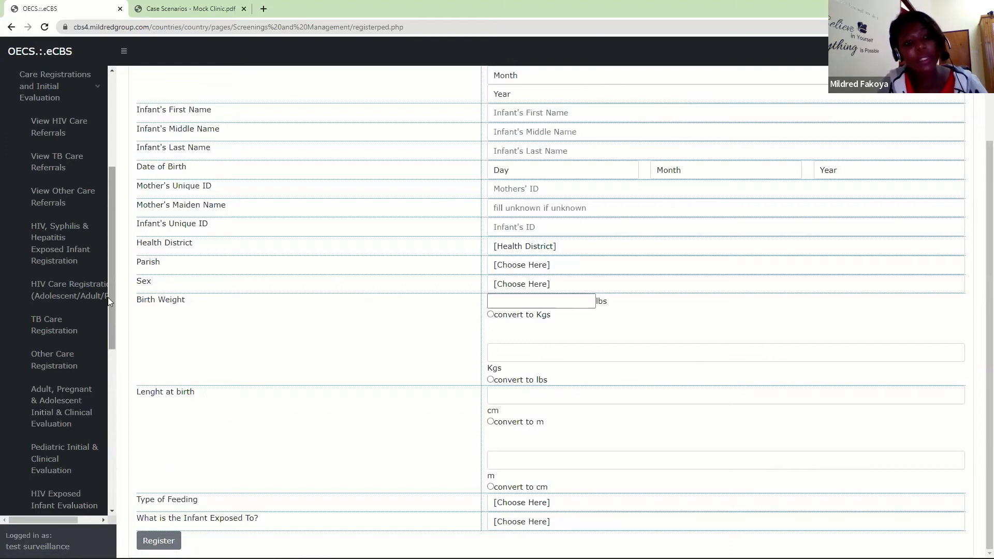
pyautogui.moveTo(112, 305); pyautogui.dragTo(112, 336)
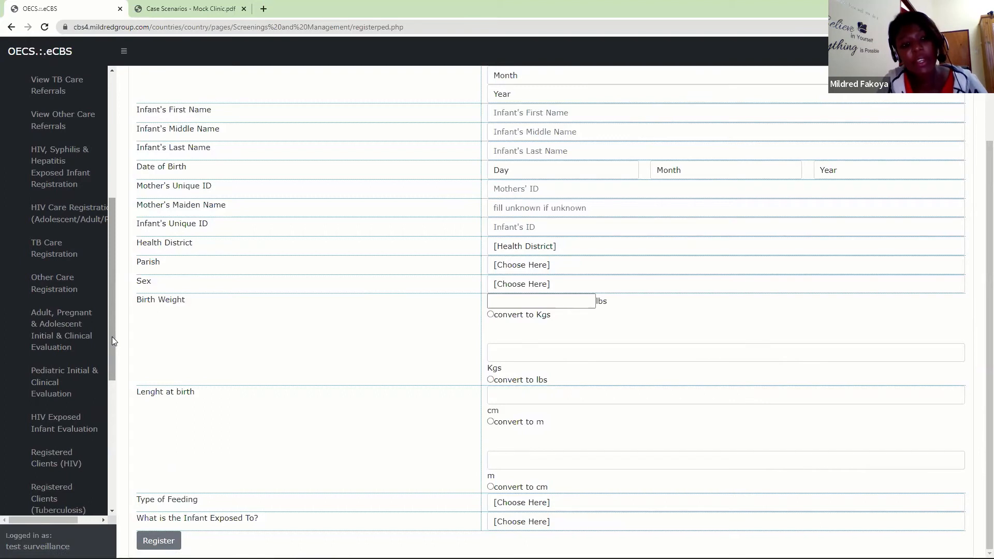
pyautogui.moveTo(112, 336); pyautogui.dragTo(111, 330)
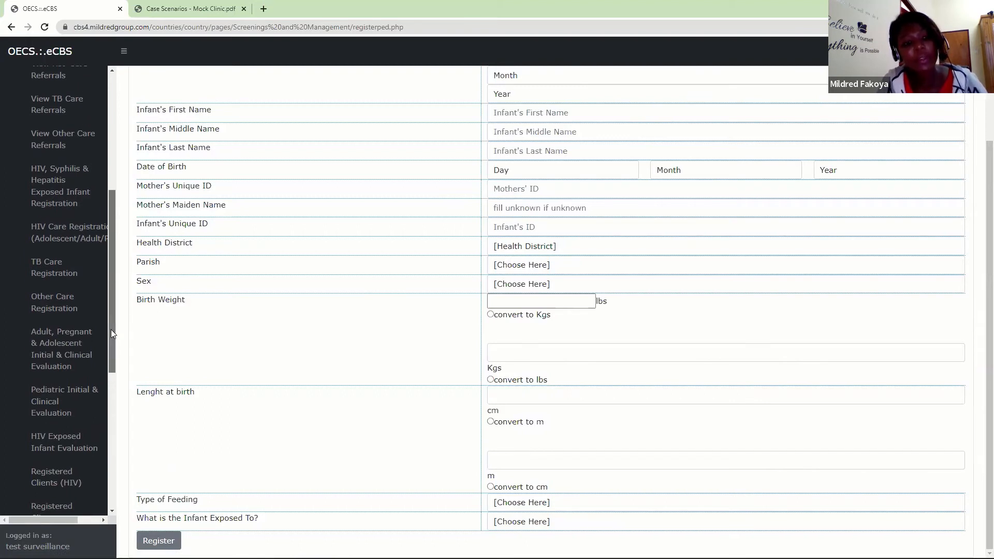
pyautogui.click(61, 448)
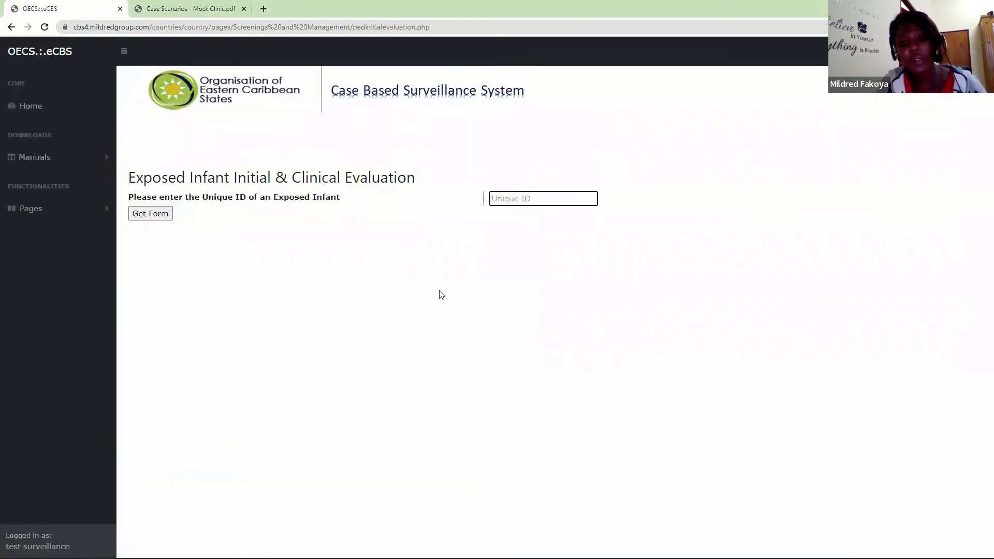
# - Enter the exposed infant's unique ID and load the initial and clinical evaluation form
pyautogui.write('••••••')
pyautogui.click(166, 218)
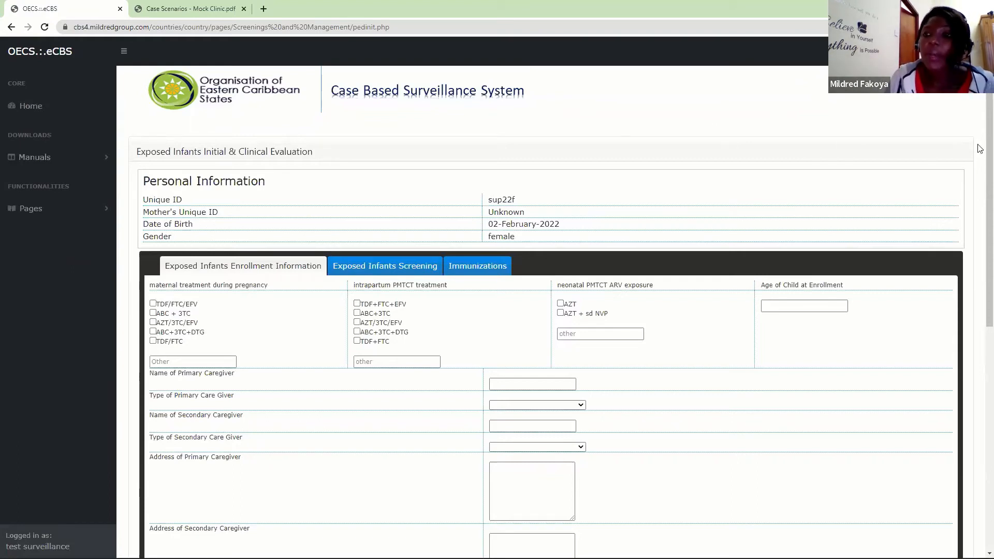
# - Record AZT/3TC/EFV as intrapartum PMTCT treatment, AZT + sd NVP as neonatal ARV exposure and 7 weeks as age at enrollment
pyautogui.scroll(-1, 978, 156)
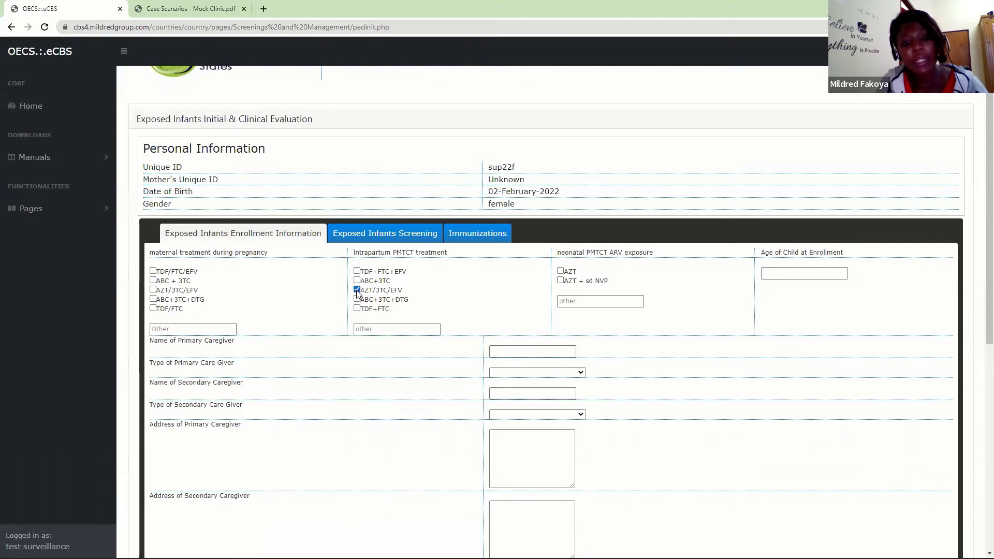
pyautogui.click(561, 282)
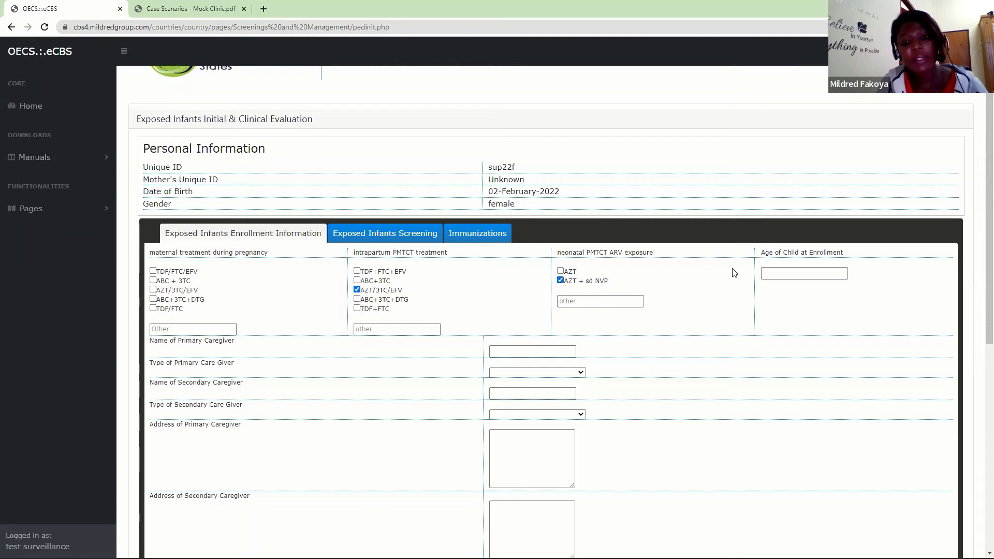
pyautogui.click(774, 269)
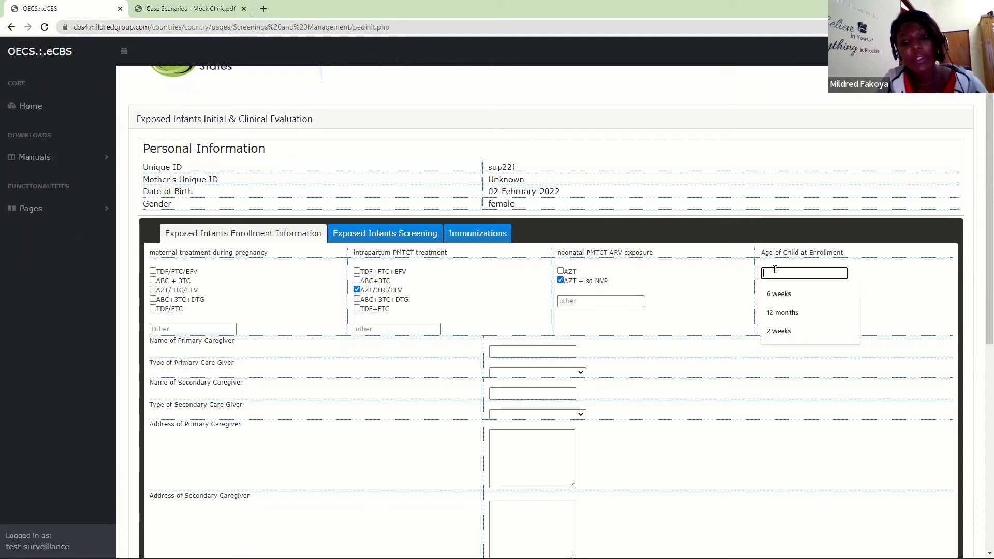
pyautogui.write('7 ')
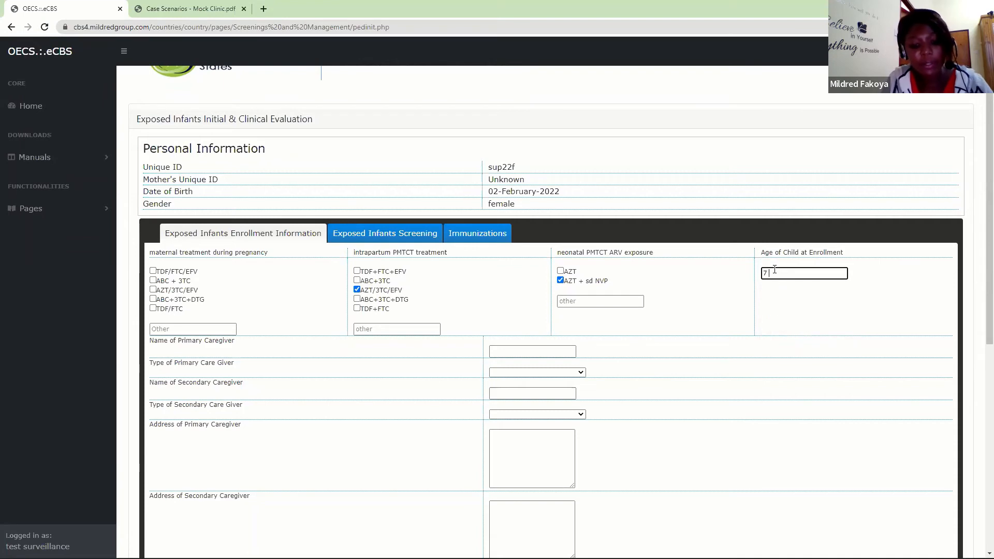
pyautogui.write('weeks')
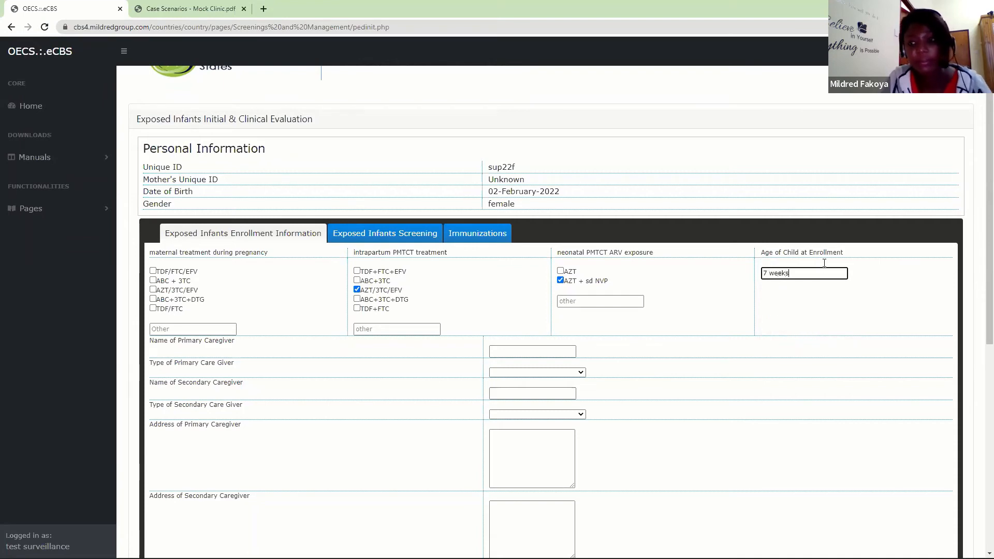
# - Fill in the primary caregiver's name and set the primary caregiver type to Biological Parent
pyautogui.scroll(-1, 980, 314)
pyautogui.scroll(-3, 980, 314)
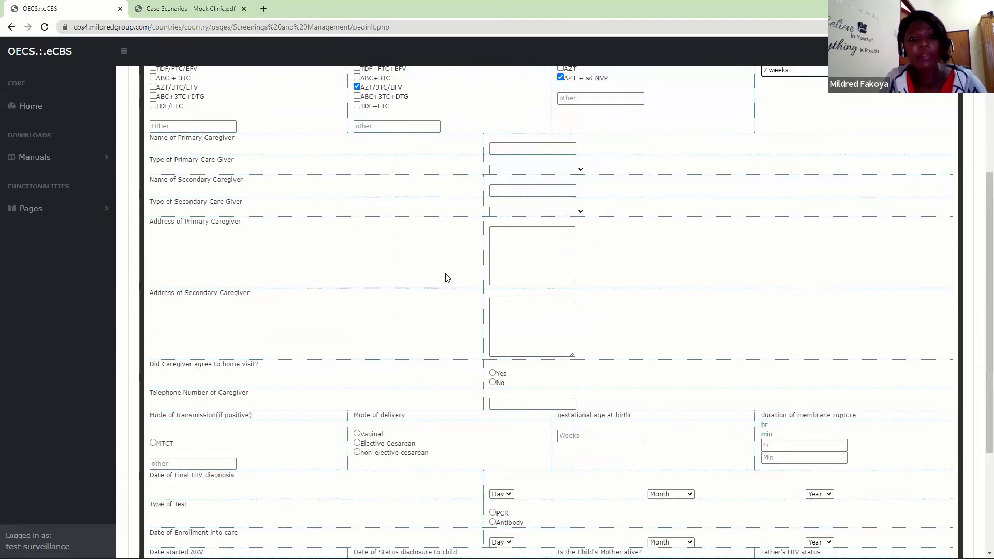
pyautogui.click(506, 150)
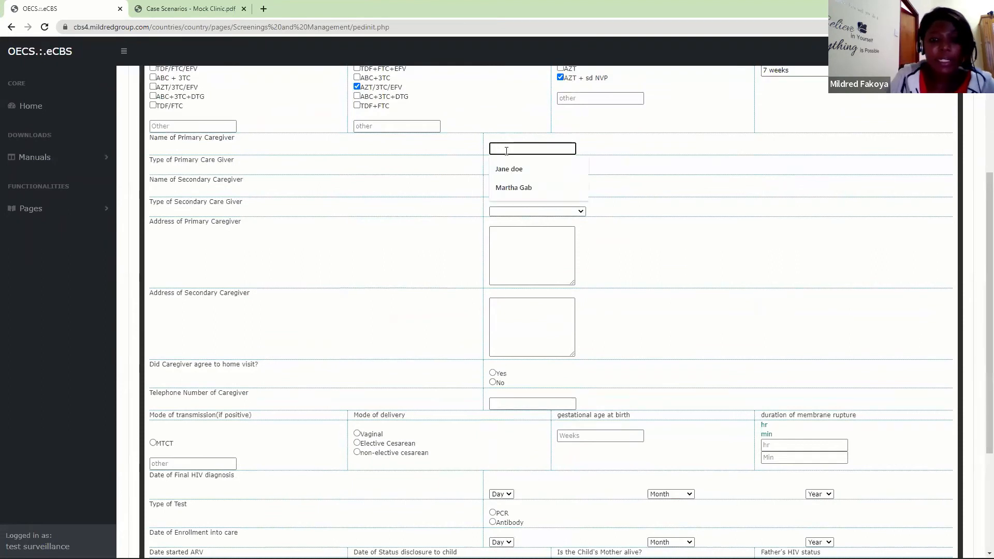
pyautogui.click(507, 161)
pyautogui.click(501, 168)
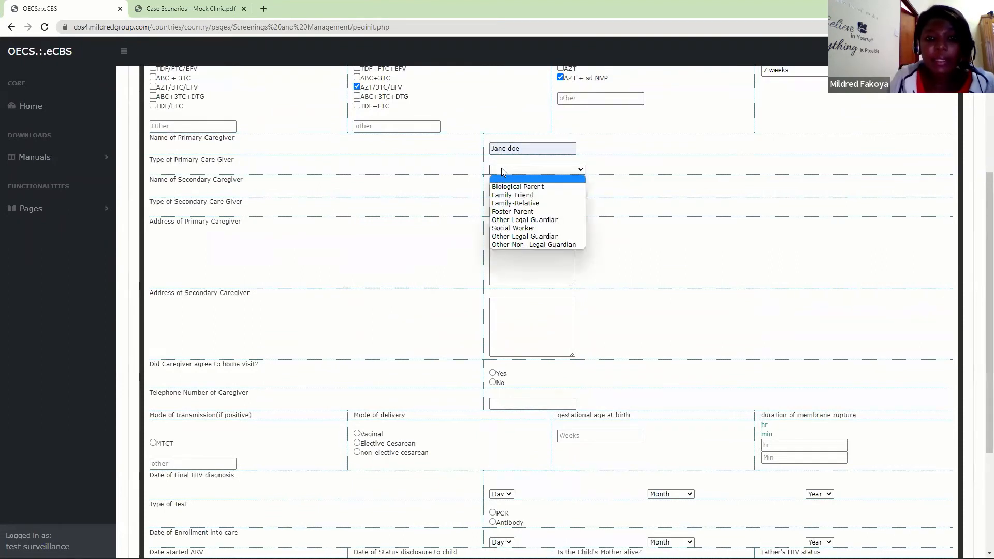
pyautogui.click(502, 186)
# - Fill in the secondary caregiver's name and set the secondary caregiver type to Biological Parent
pyautogui.click(499, 194)
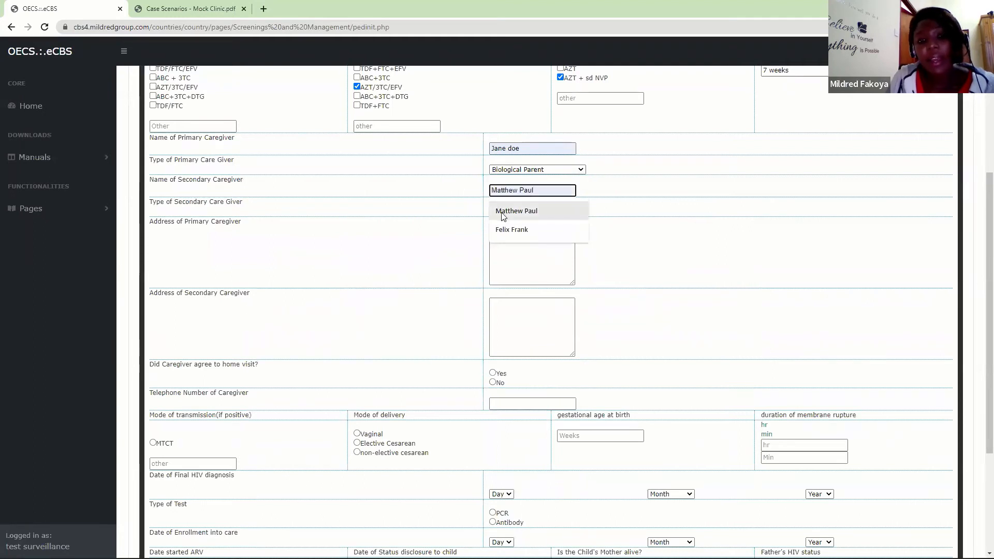
pyautogui.click(503, 211)
pyautogui.click(504, 212)
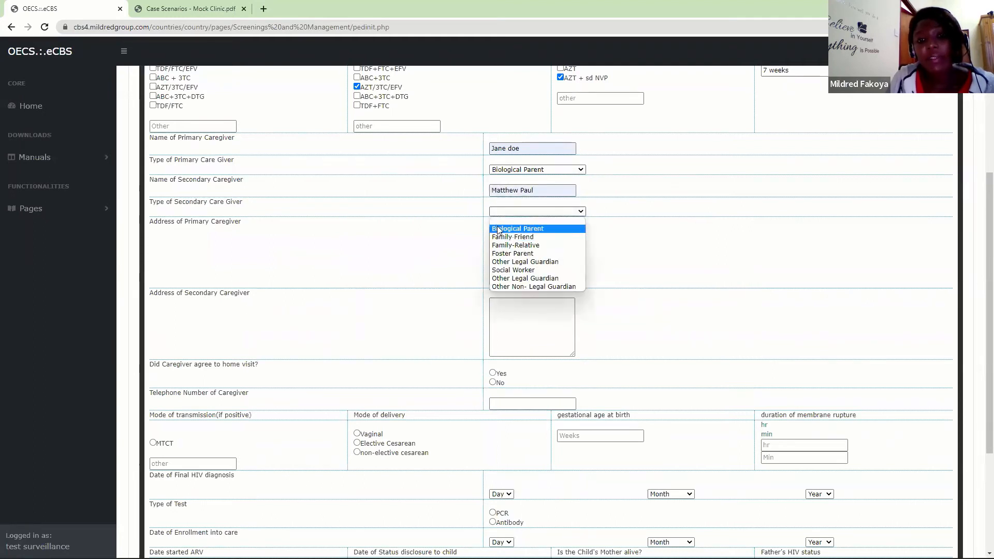
pyautogui.click(498, 228)
# - Enter the primary caregiver's address in the infant evaluation form
pyautogui.click(518, 267)
pyautogui.write('Susc')
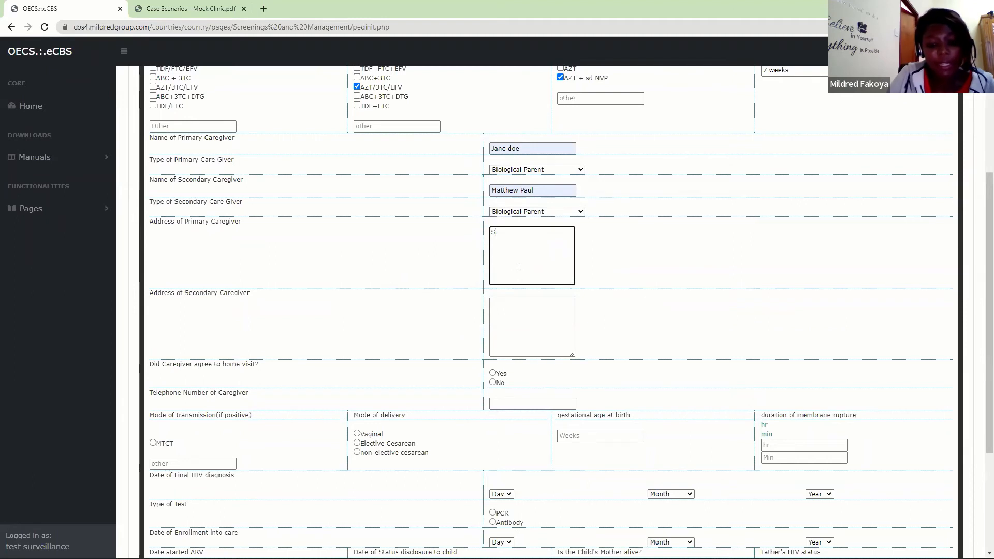
pyautogui.press('BackSpace')
pyautogui.press('BackSpace')
pyautogui.write('ce')
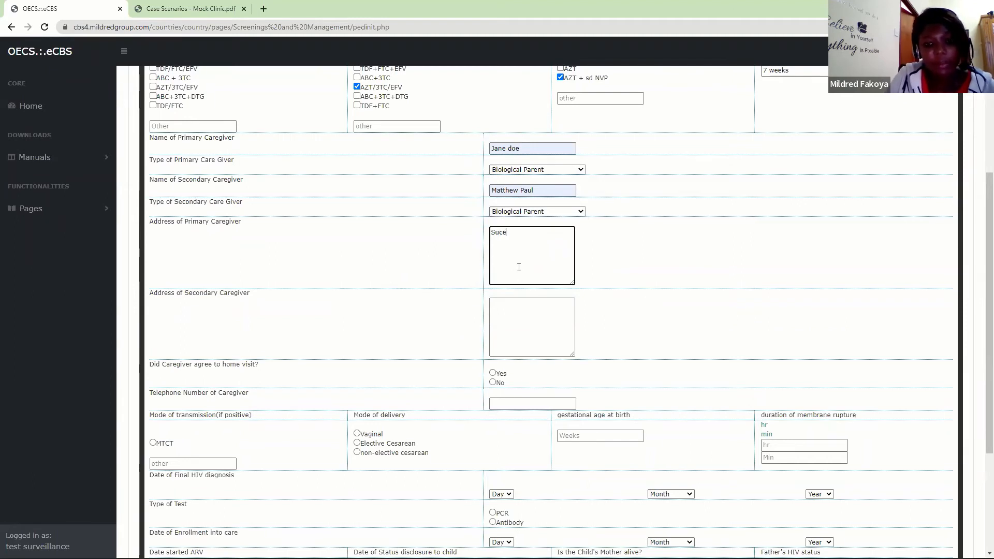
pyautogui.write('ss street')
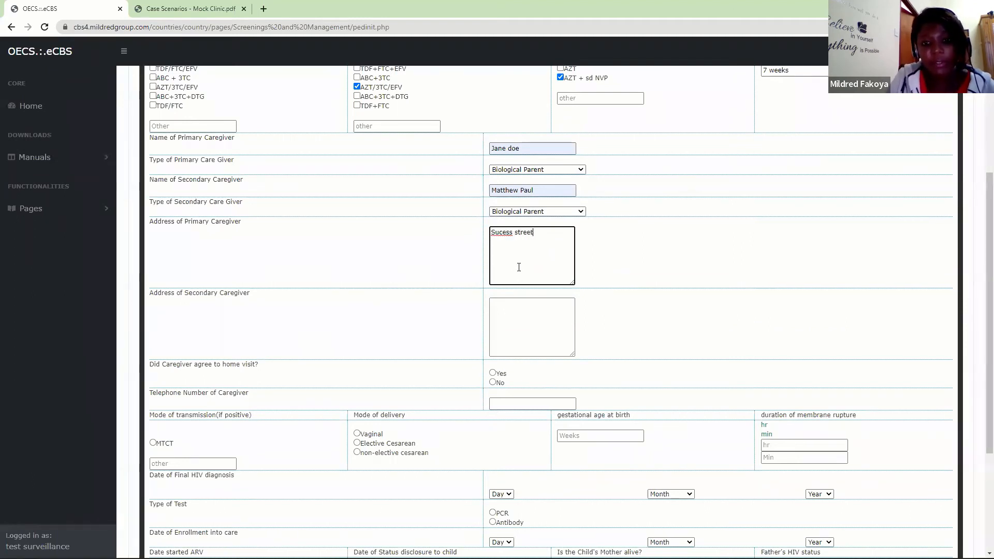
# - Enter the secondary caregiver's address and answer Yes to the caregiver agreeing to a home visit
pyautogui.click(531, 338)
pyautogui.write('Su')
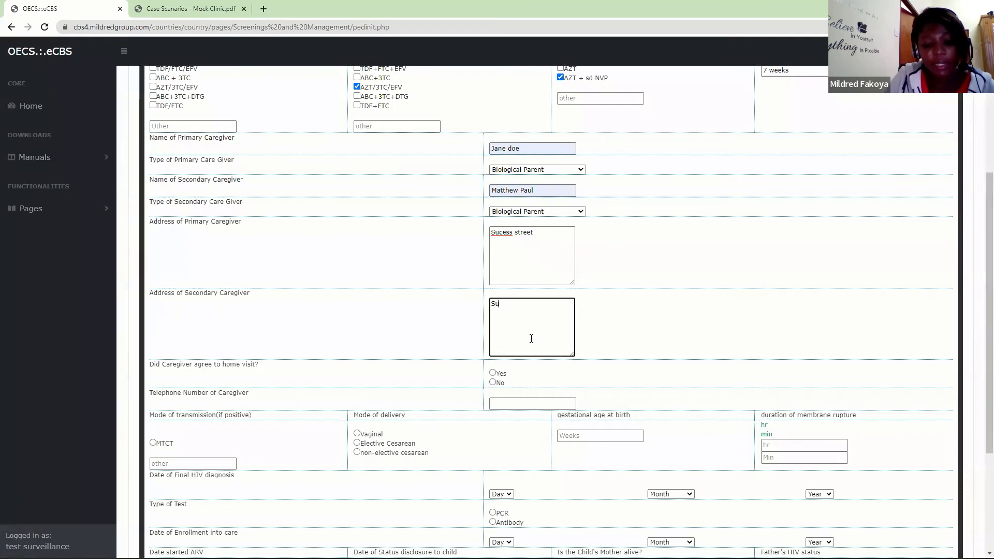
pyautogui.write('cesss st')
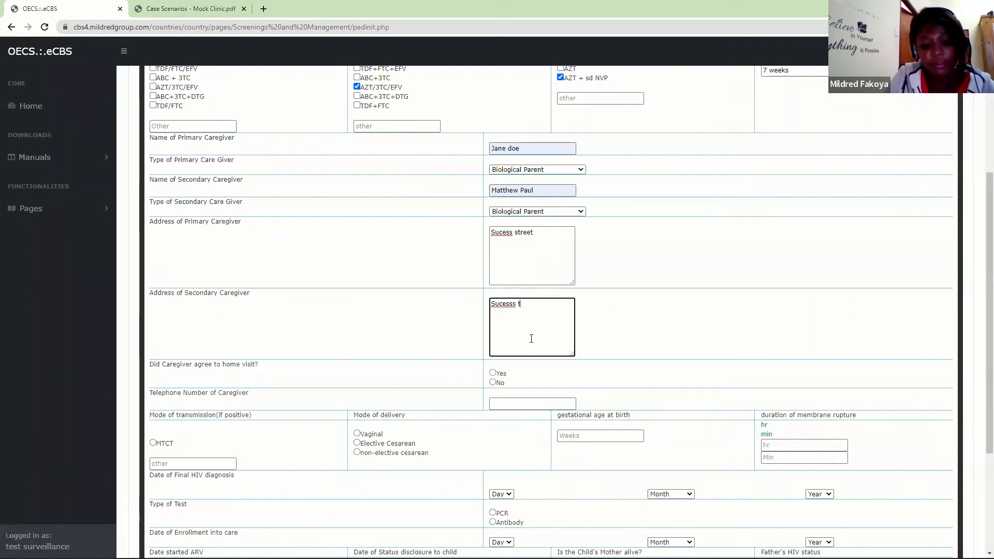
pyautogui.press('BackSpace')
pyautogui.write('street')
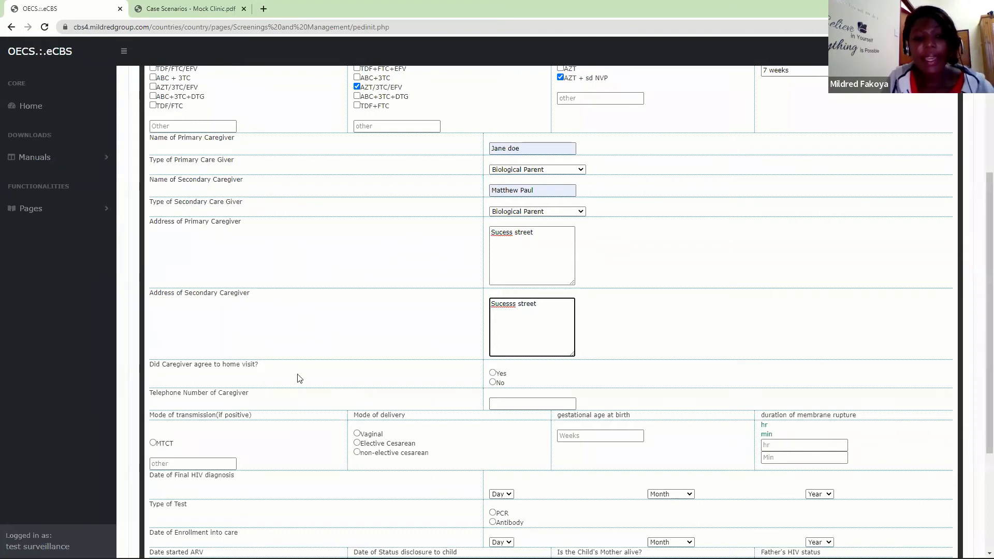
pyautogui.click(493, 373)
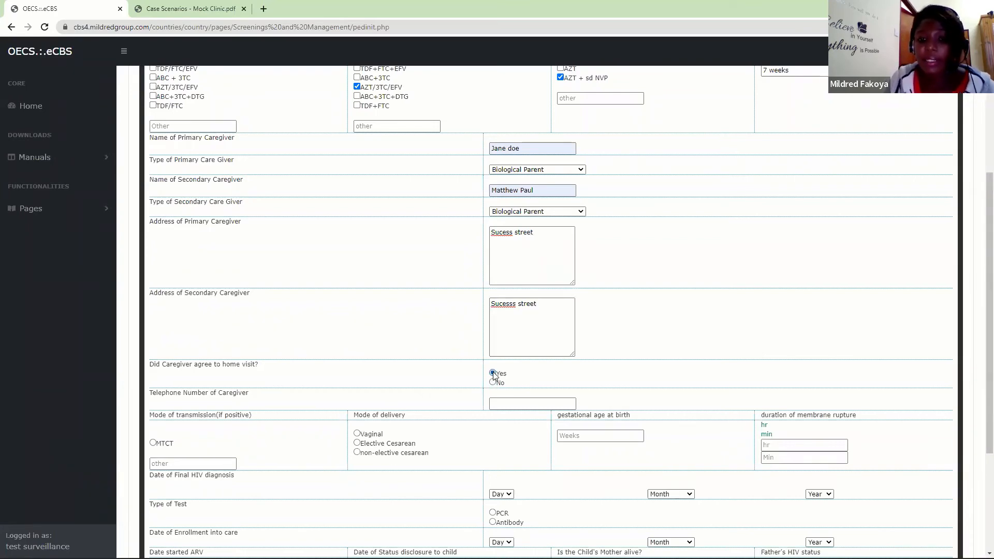
pyautogui.moveTo(984, 365); pyautogui.dragTo(983, 466)
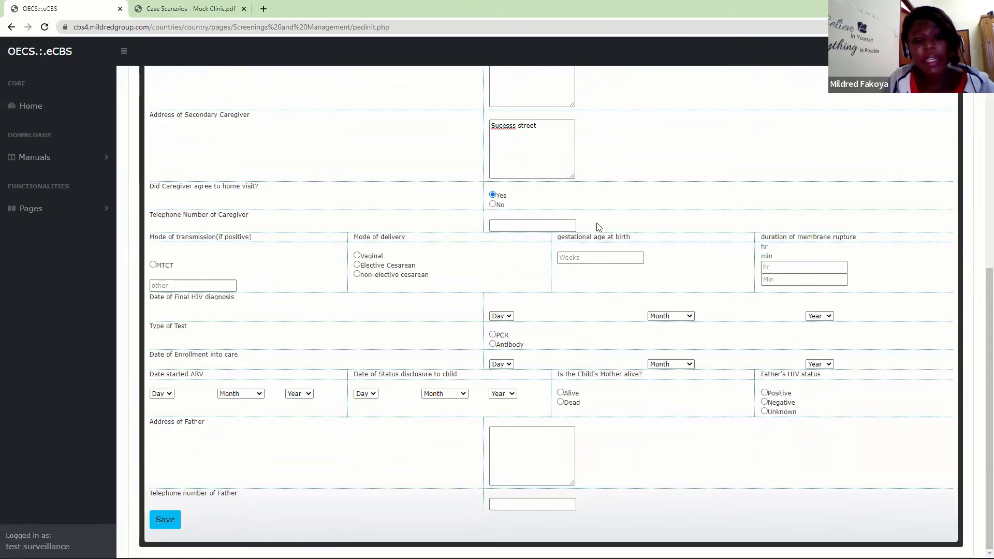
# - Enter the caregiver's telephone number and set the gestational age at birth to 39 weeks
pyautogui.click(536, 222)
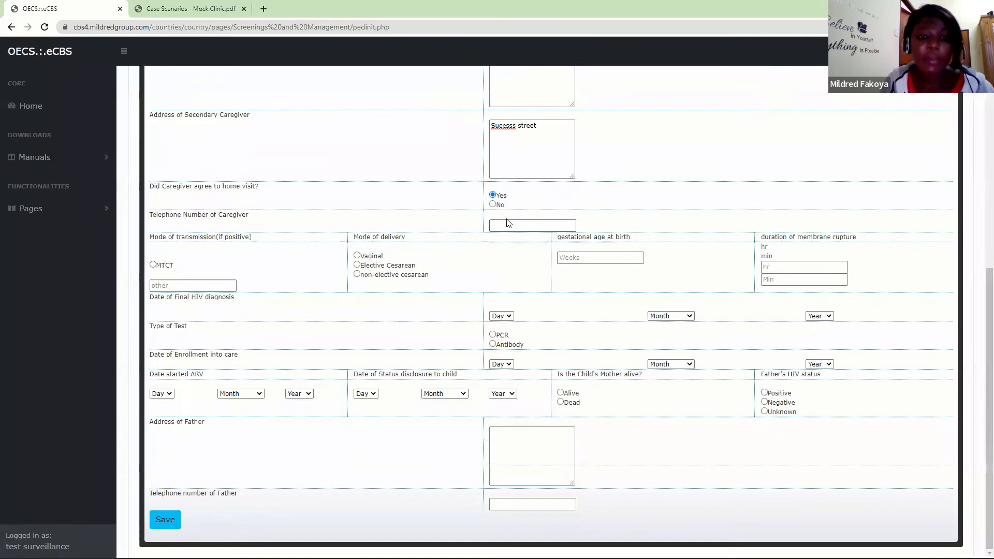
pyautogui.click(510, 247)
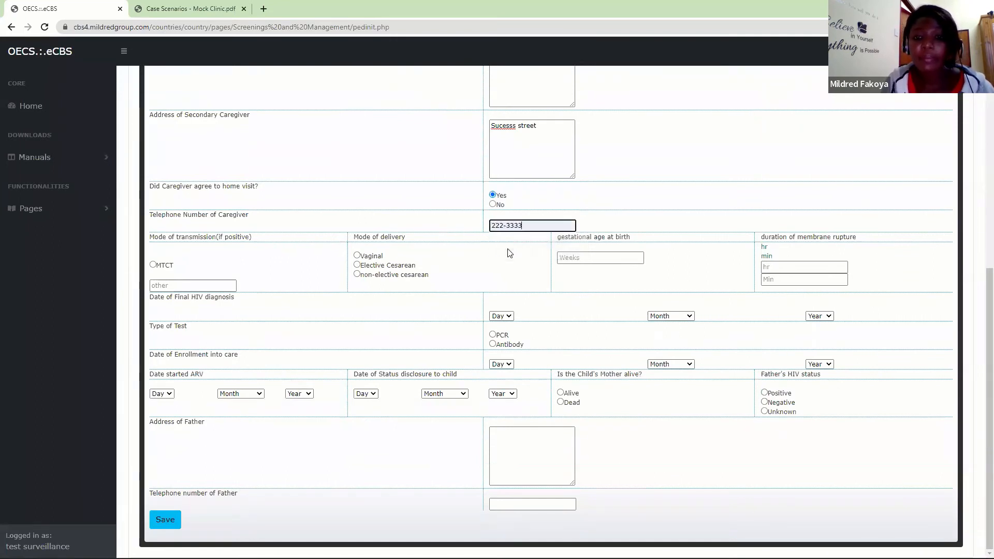
pyautogui.click(575, 258)
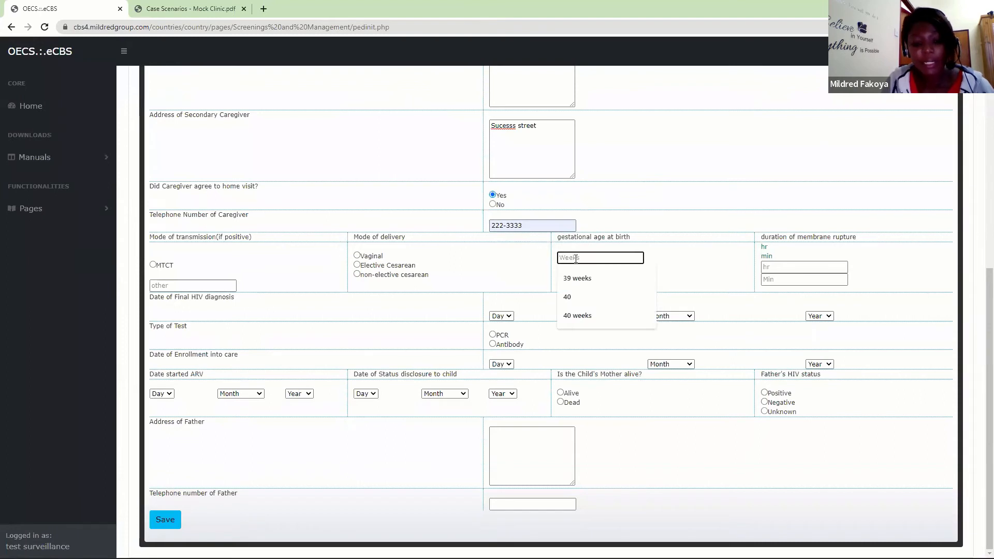
pyautogui.write('39 weeks')
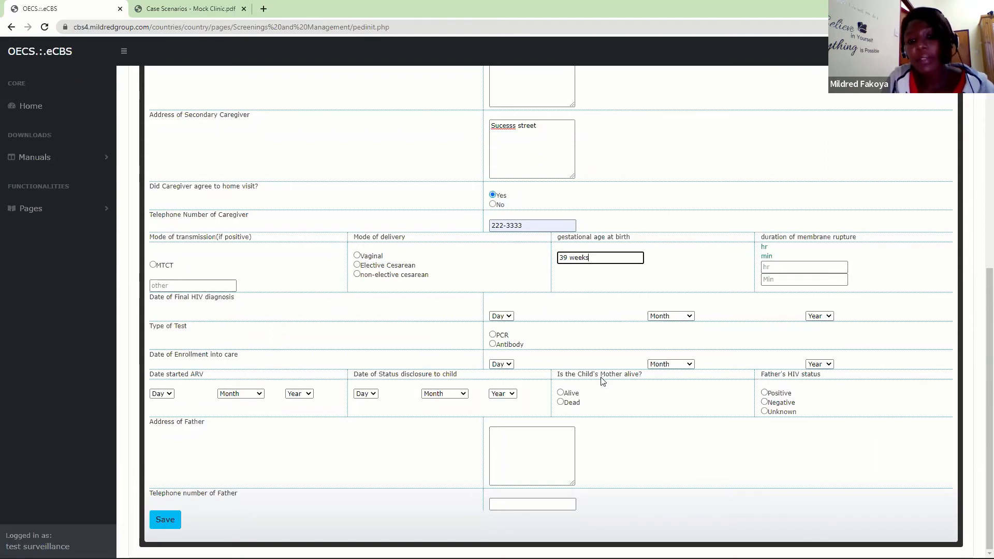
# - Mark the child's mother as Alive and the father's HIV status as Unknown
pyautogui.click(560, 393)
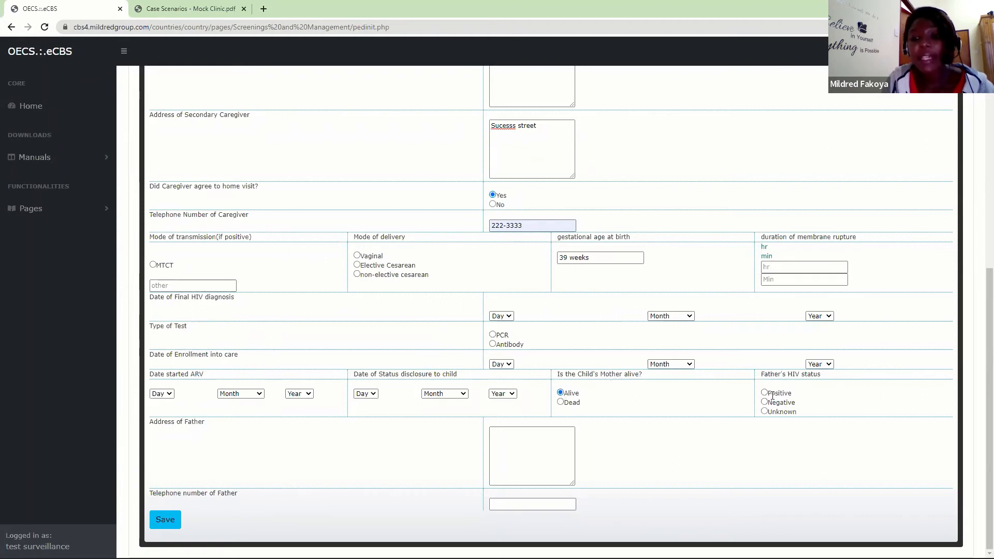
pyautogui.click(764, 412)
# - Enter the father's address and telephone number in the infant enrollment information
pyautogui.click(528, 458)
pyautogui.click(511, 472)
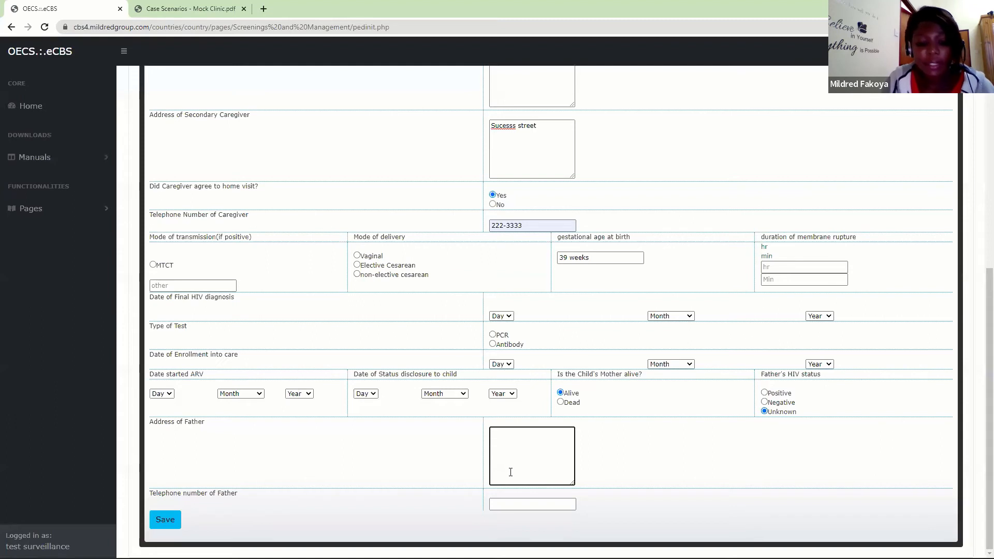
pyautogui.write('Success')
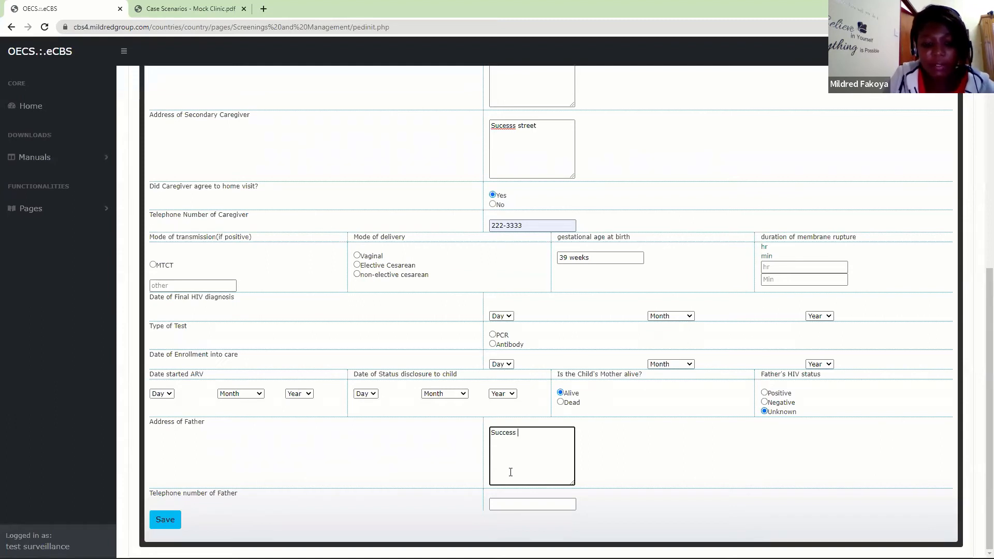
pyautogui.write(' St')
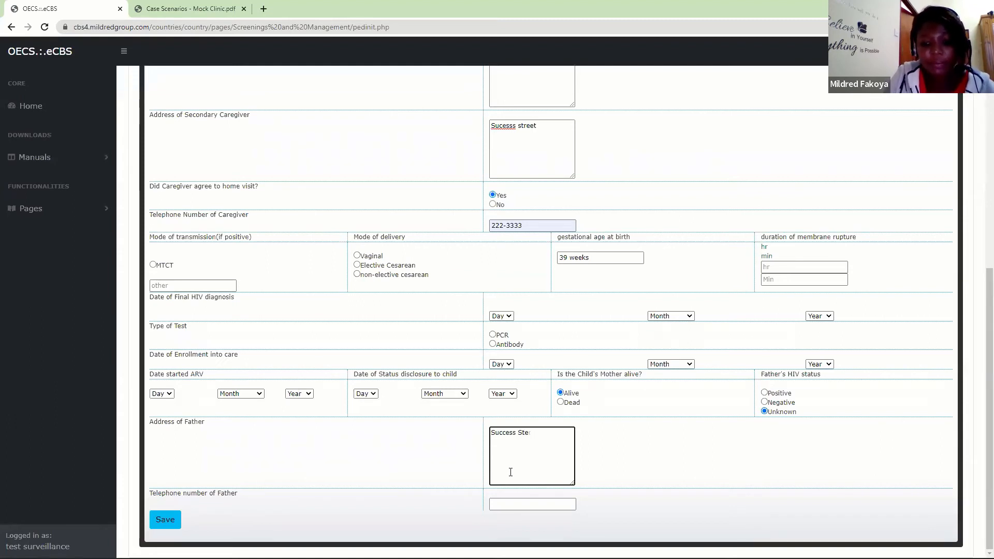
pyautogui.write('reet')
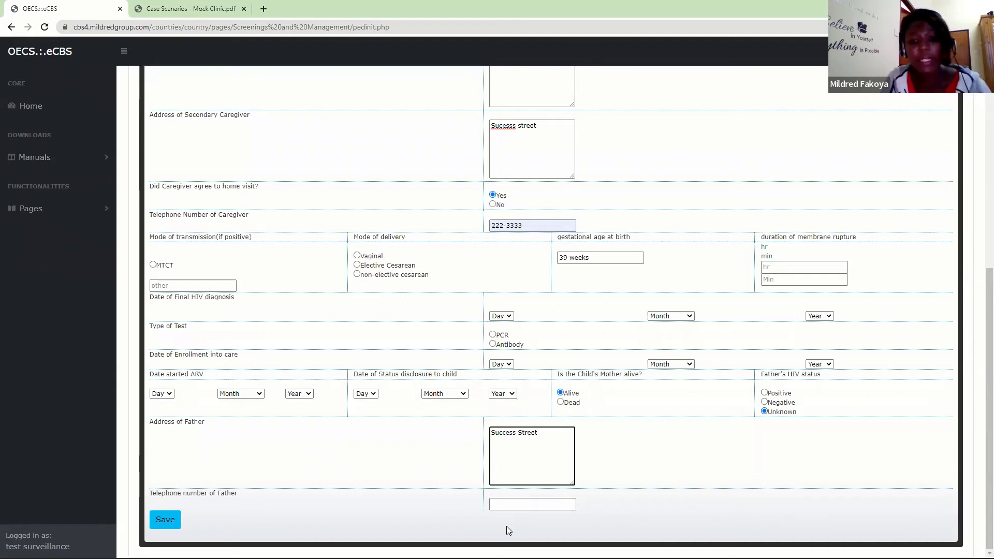
pyautogui.click(507, 505)
pyautogui.write('88-8888')
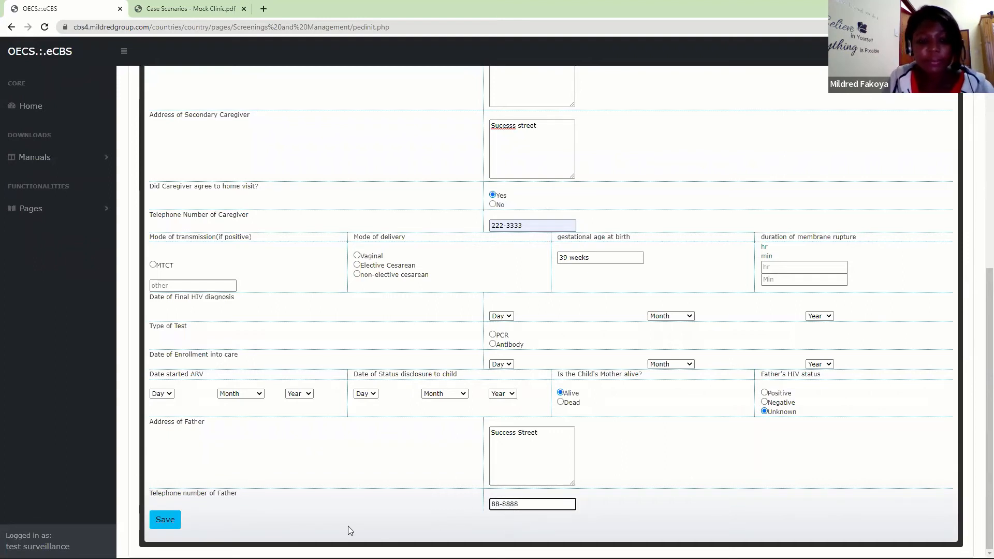
# - Save the exposed infant's enrollment information and confirm the save
pyautogui.click(171, 520)
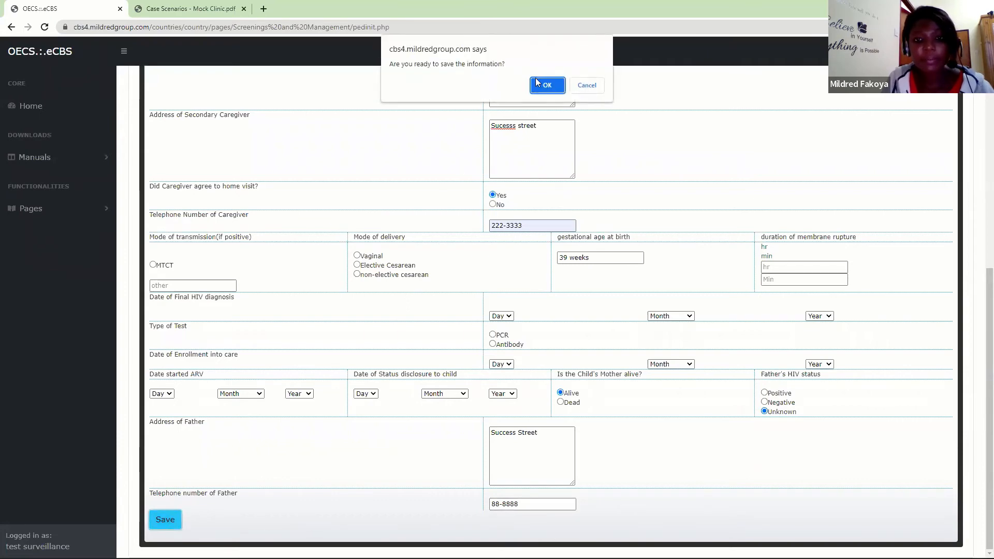
pyautogui.click(533, 85)
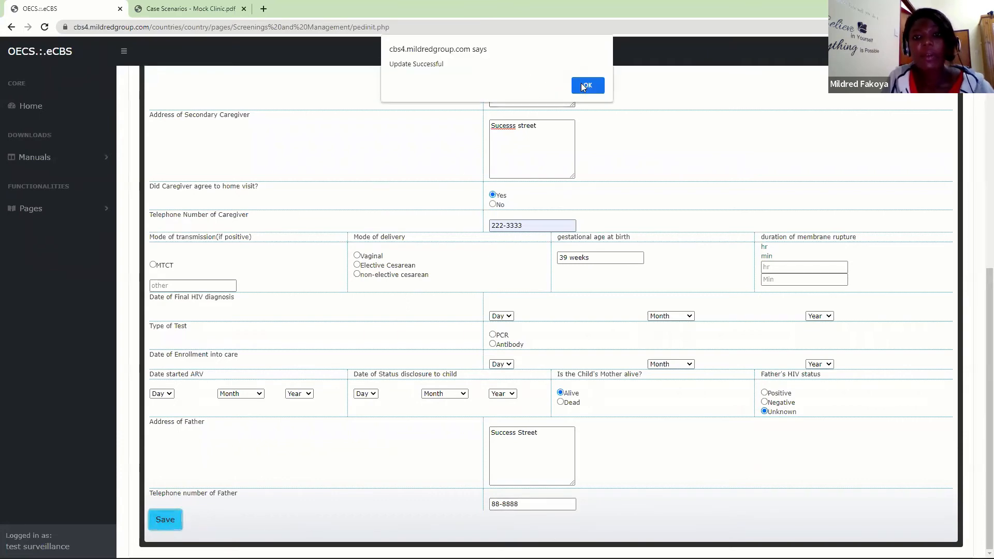
pyautogui.click(582, 84)
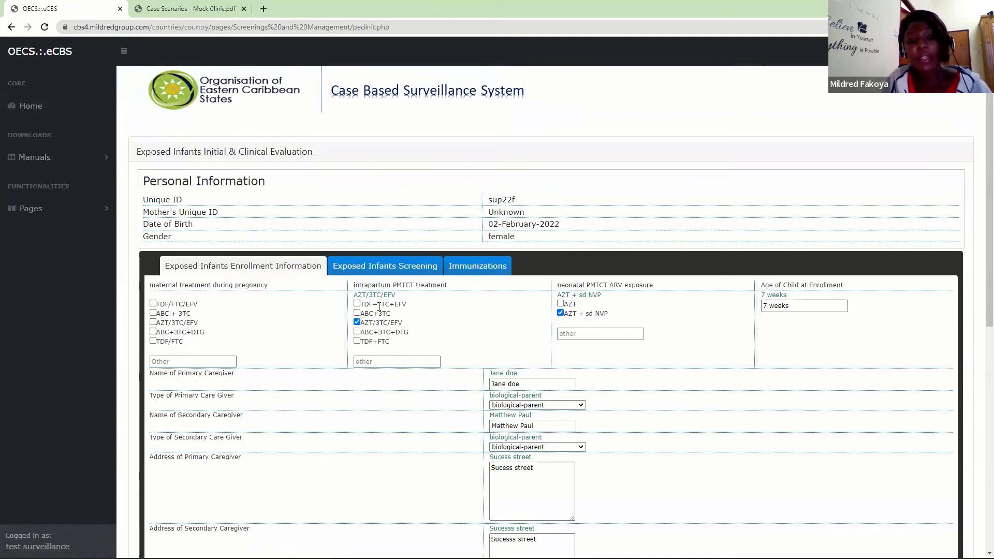
# - In the Exposed Infants Screening section, set the age at Test 1 to 7 weeks and its date to 16 March 2022
pyautogui.click(379, 266)
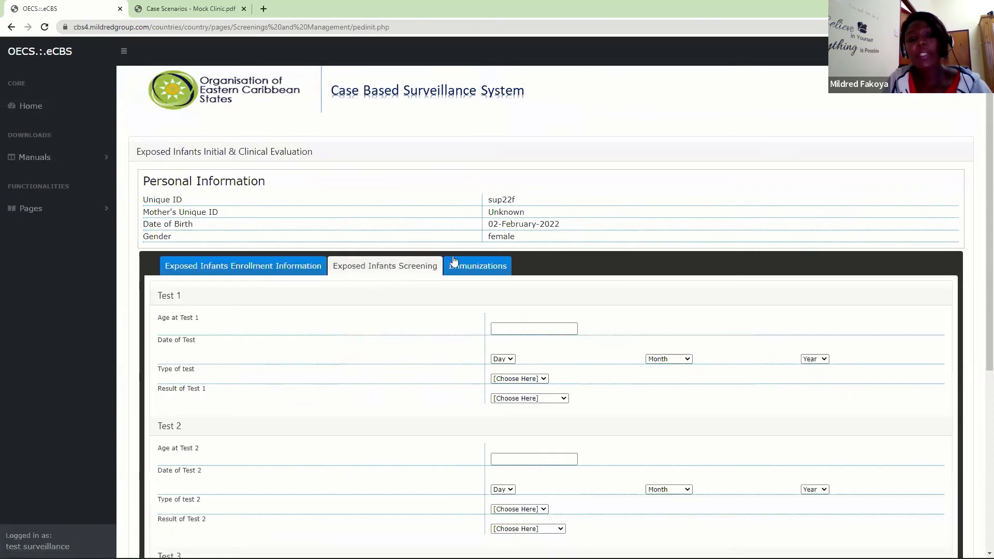
pyautogui.scroll(-1, 980, 266)
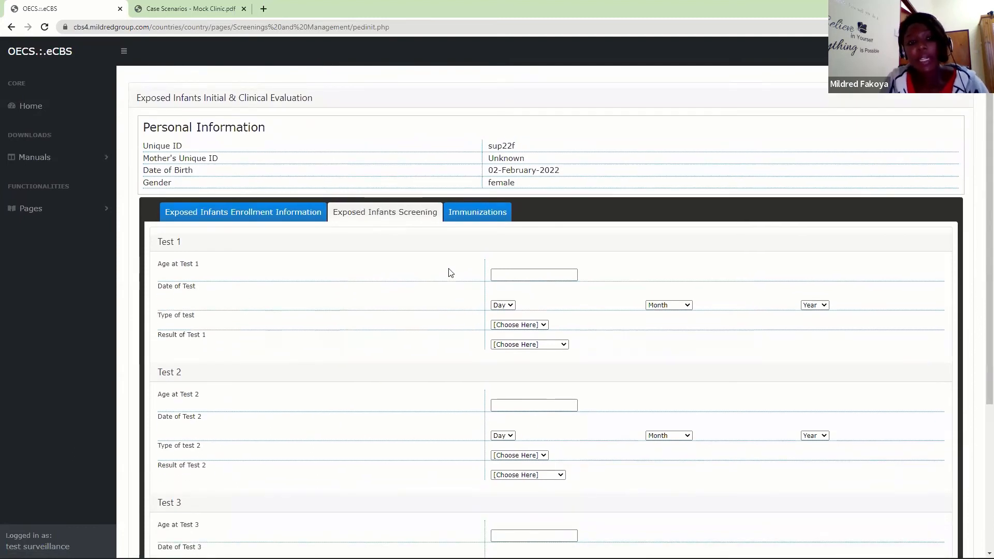
pyautogui.click(503, 275)
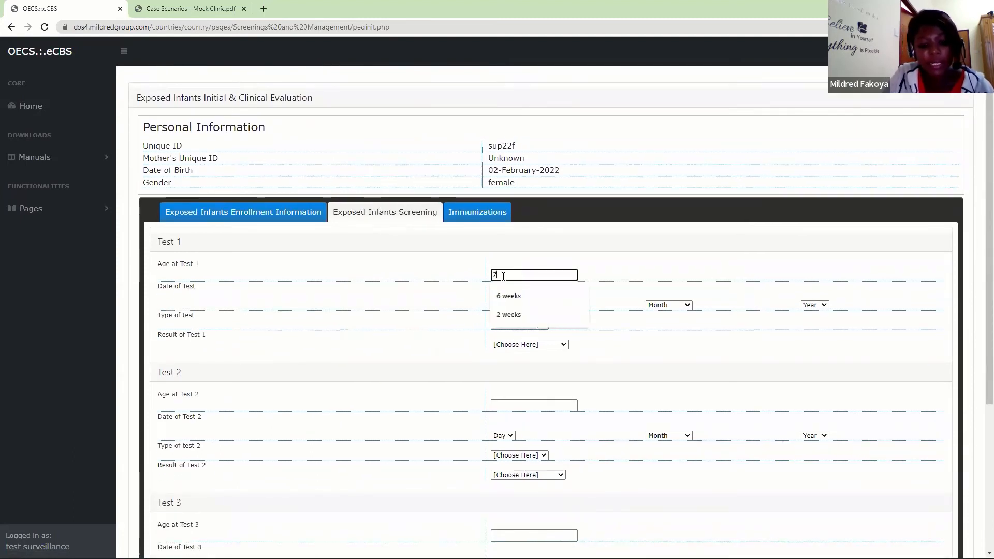
pyautogui.write('7')
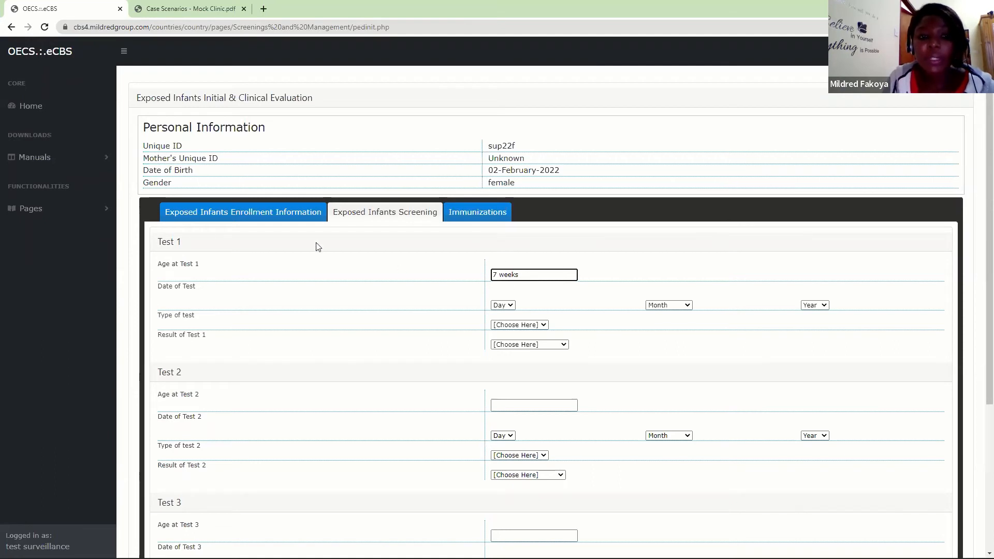
pyautogui.click(505, 305)
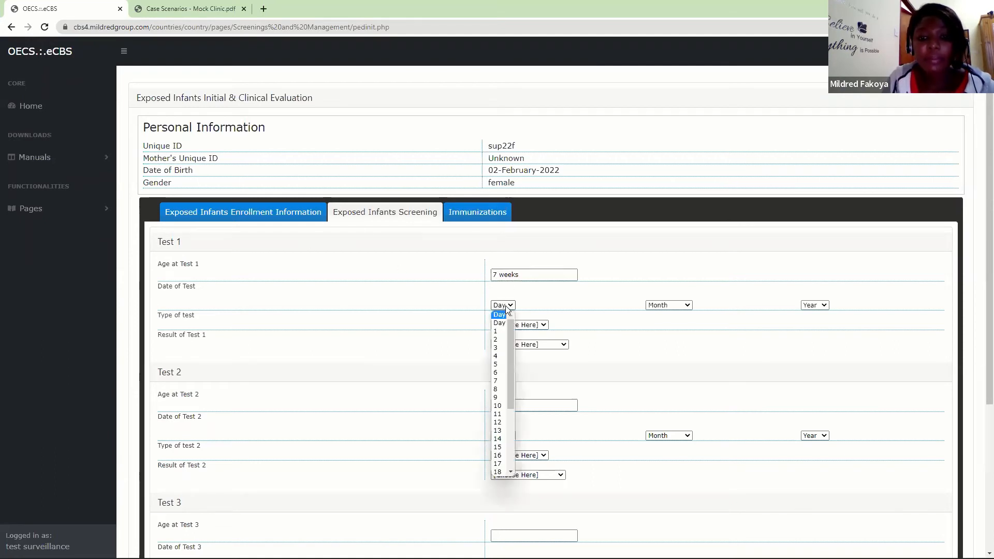
pyautogui.click(497, 455)
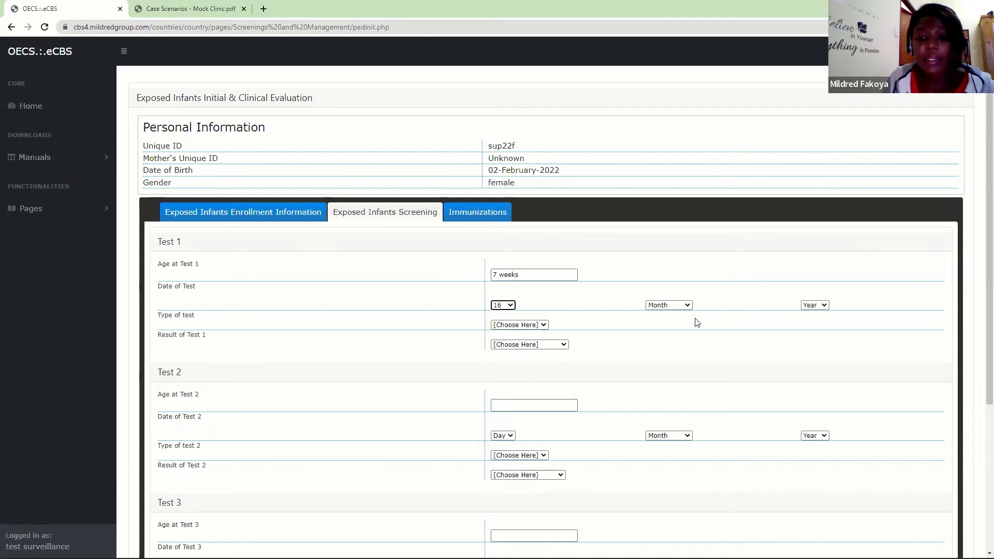
pyautogui.click(681, 306)
pyautogui.click(661, 352)
pyautogui.click(828, 306)
pyautogui.click(815, 334)
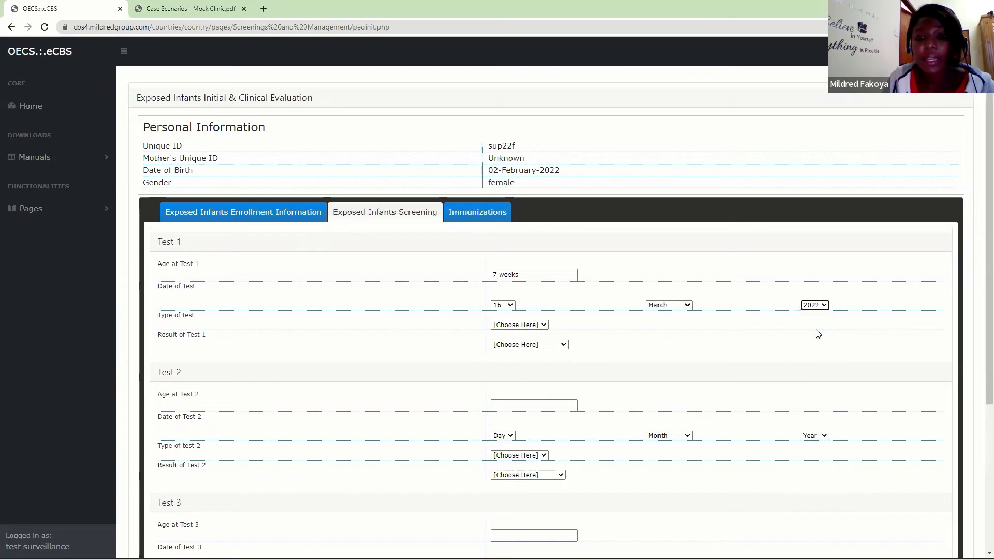
# - Set the Test 1 type to PCR and its result to Positive
pyautogui.click(534, 325)
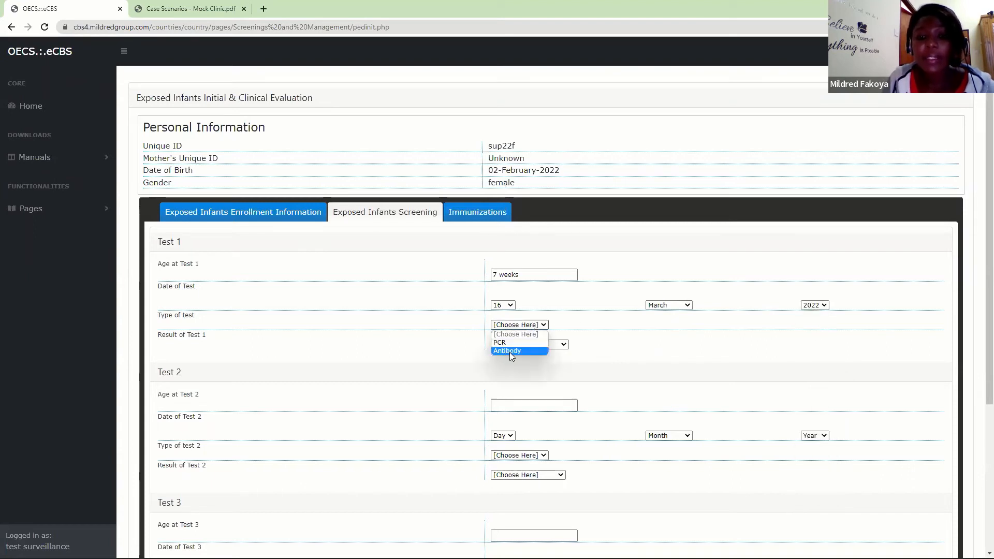
pyautogui.click(509, 344)
pyautogui.click(533, 345)
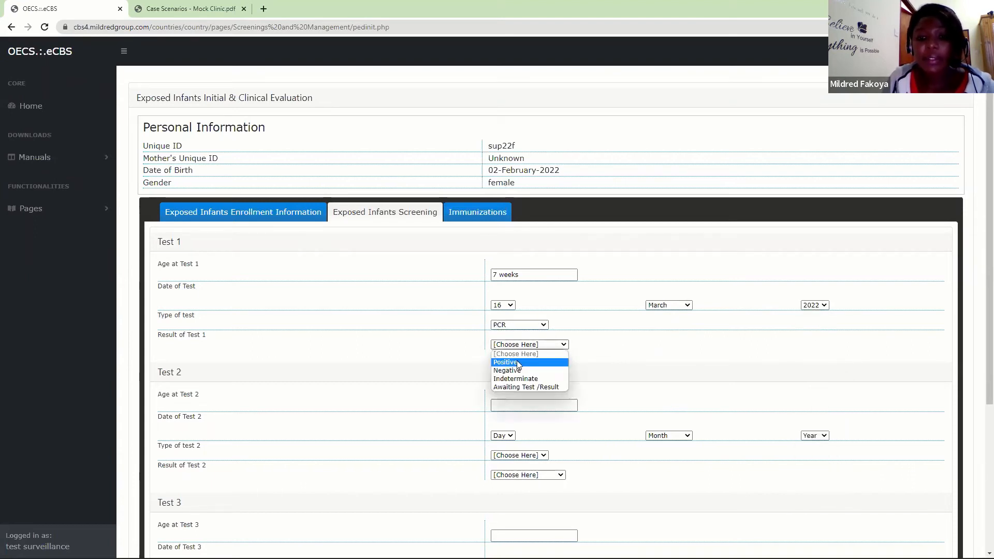
pyautogui.click(517, 360)
# - Save the exposed infant's screening information and confirm the save
pyautogui.scroll(-5, 980, 315)
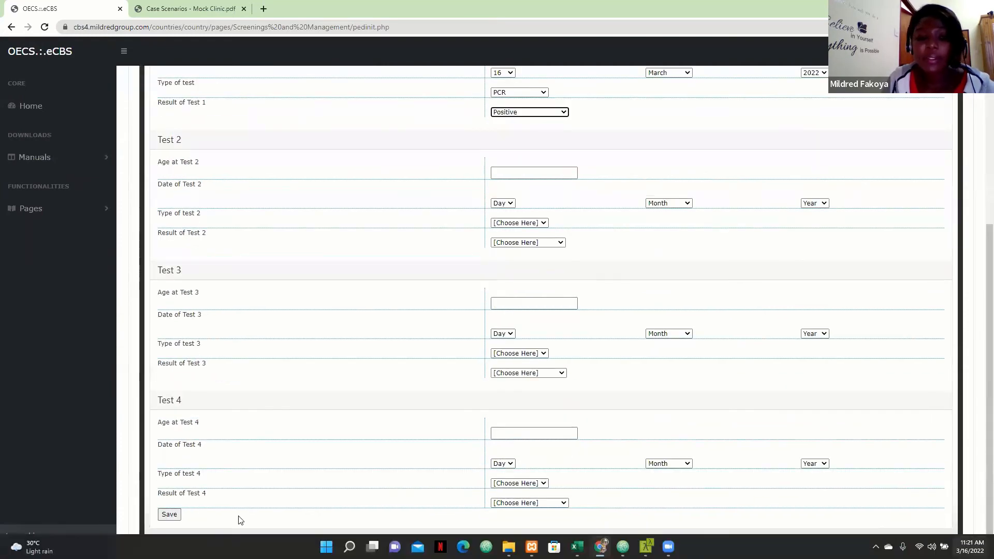
pyautogui.click(170, 515)
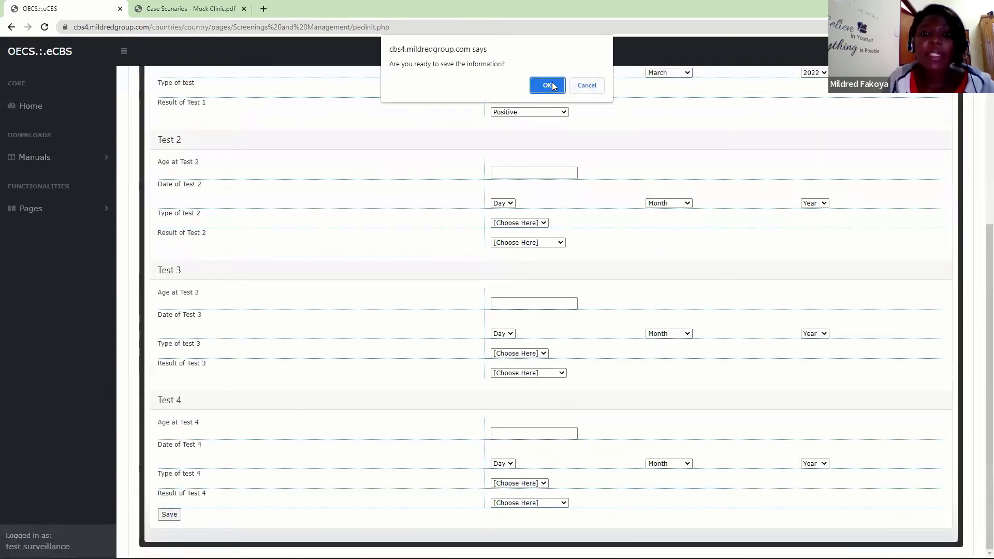
pyautogui.click(549, 86)
pyautogui.click(589, 85)
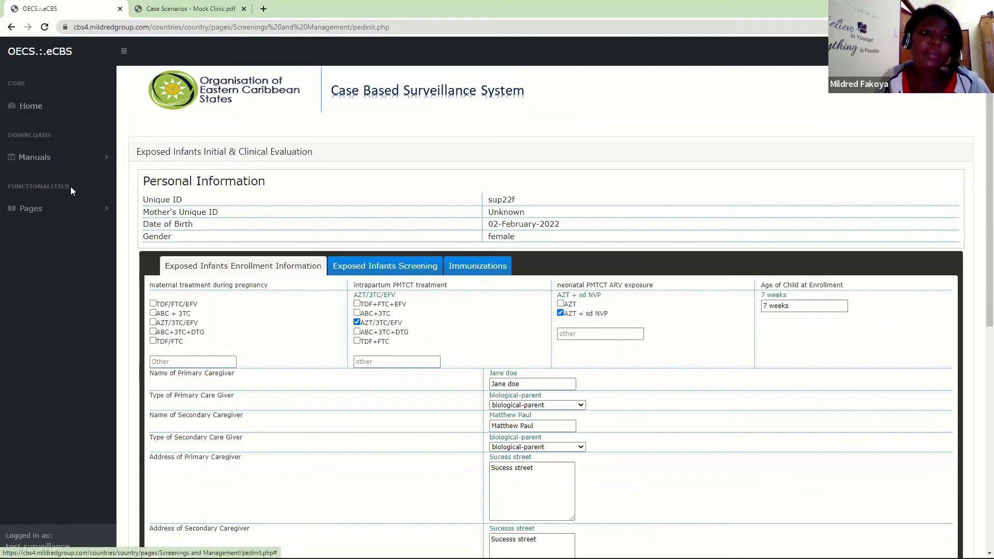
# - Open the form for scheduling a new clinical management, CD4 or viral load appointment
pyautogui.click(73, 207)
pyautogui.scroll(-2, 111, 196)
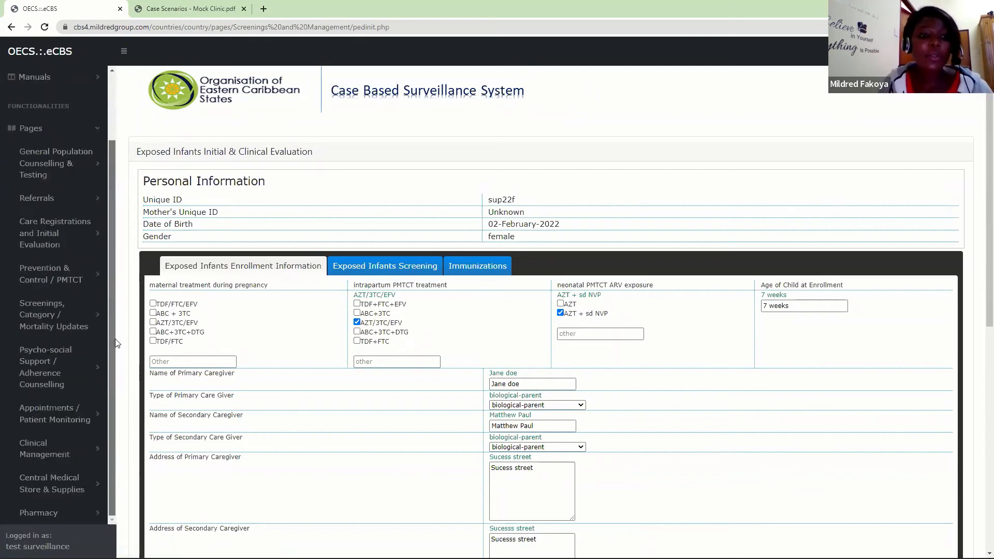
pyautogui.click(45, 418)
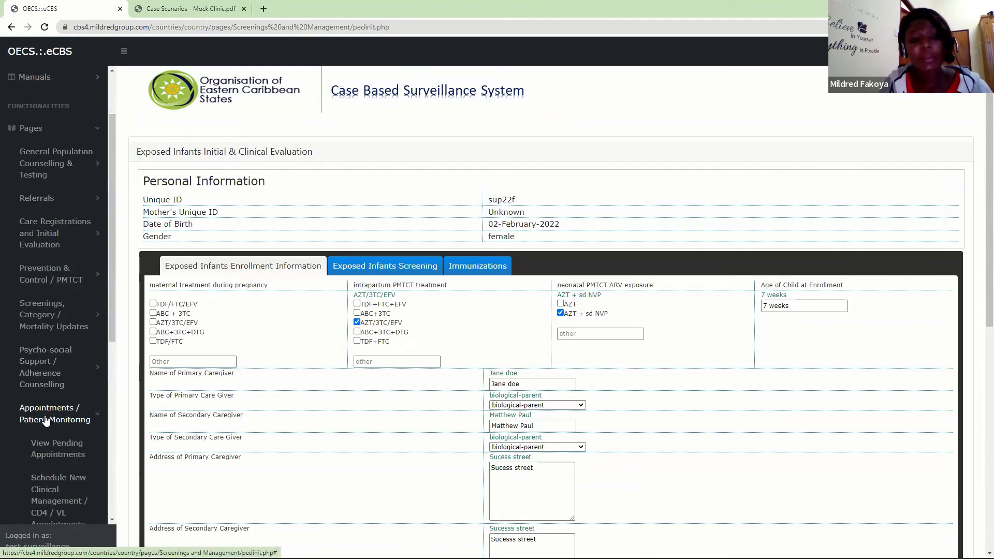
pyautogui.click(41, 487)
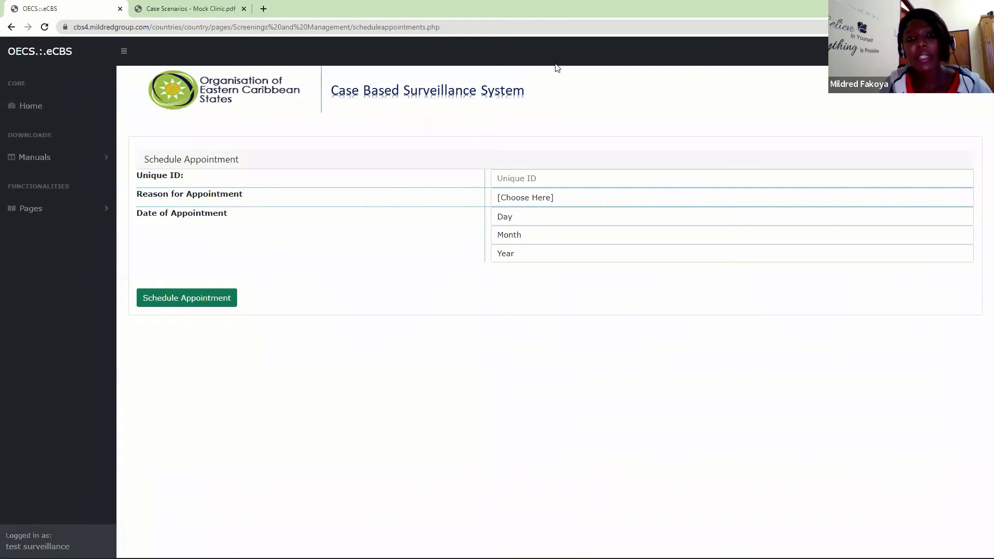
# - Enter the infant's unique ID and choose HIV Clinical Management as the reason for the appointment
pyautogui.click(550, 171)
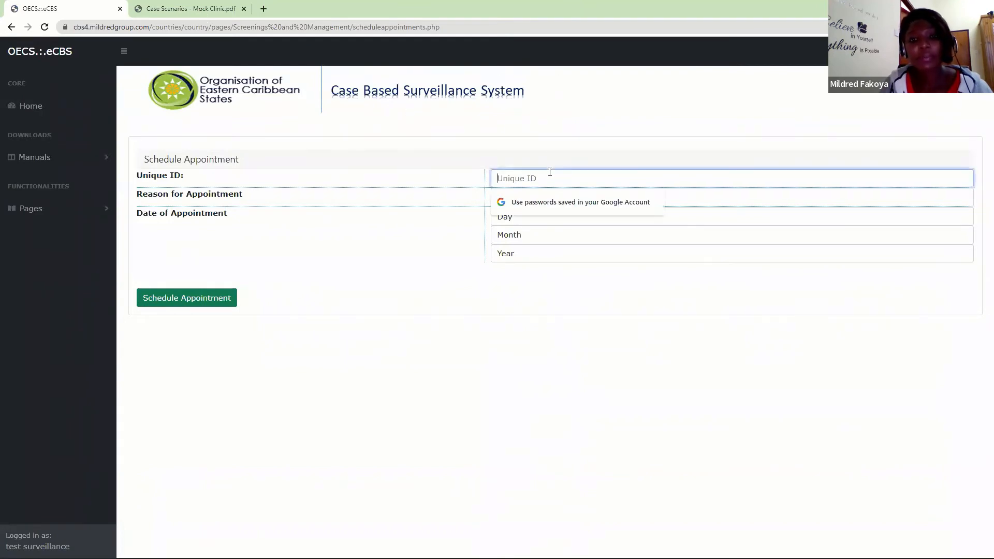
pyautogui.write('•••')
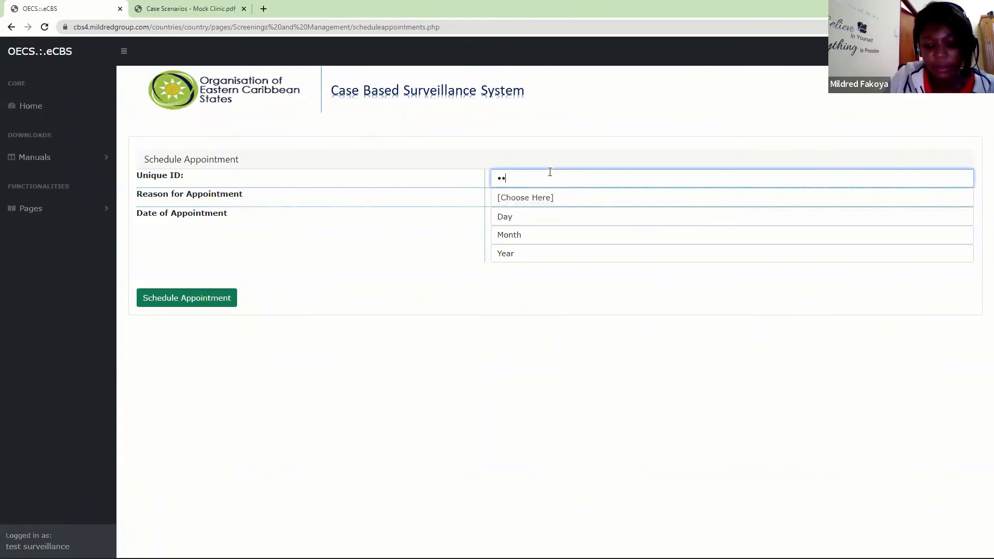
pyautogui.write('•••')
pyautogui.click(527, 200)
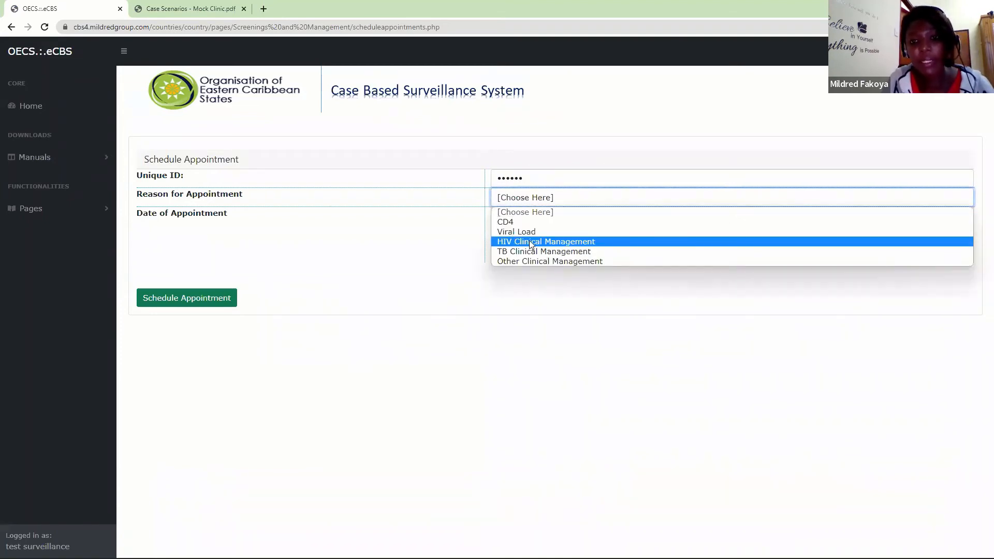
pyautogui.click(529, 241)
# - Set the appointment date to 16 March 2022, then schedule the appointment and confirm saving it
pyautogui.click(515, 217)
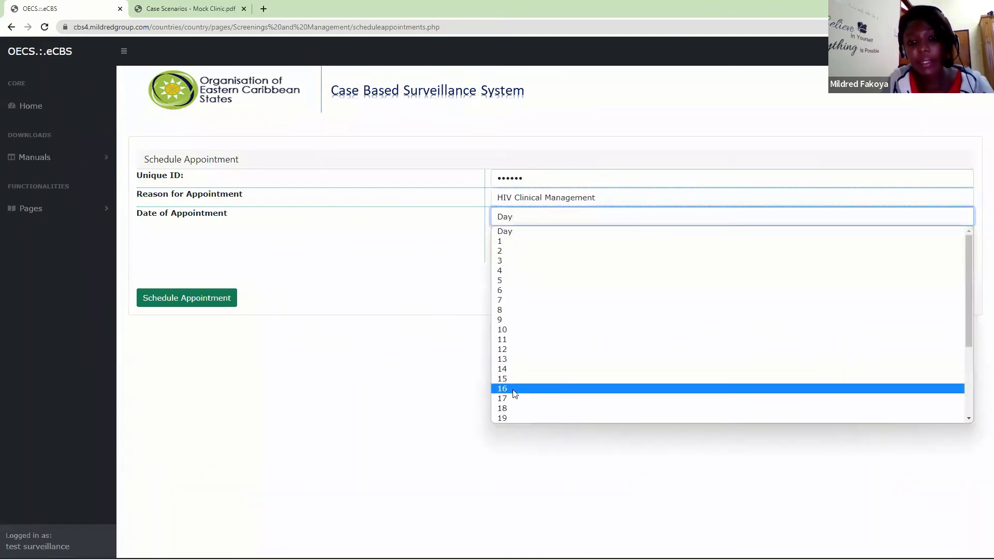
pyautogui.click(515, 392)
pyautogui.click(525, 235)
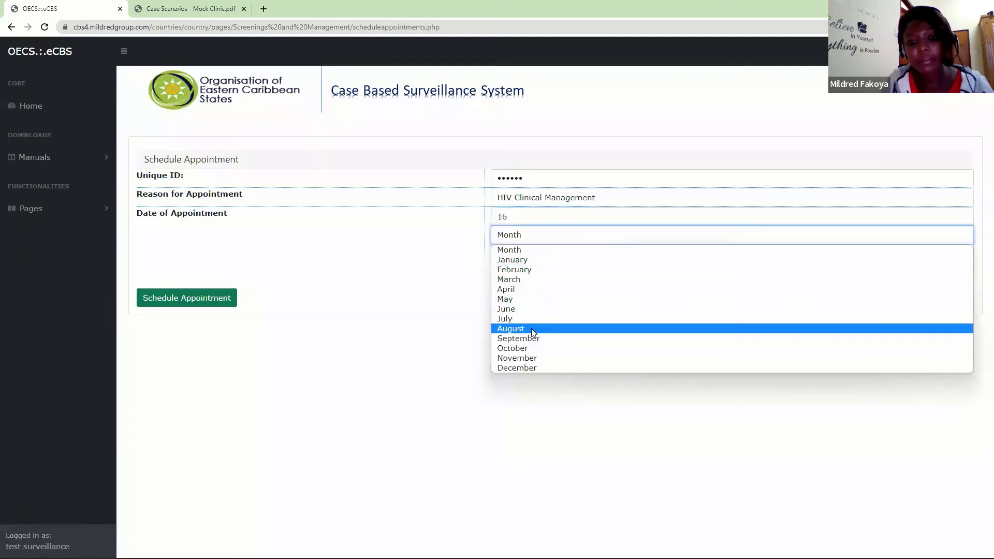
pyautogui.click(515, 280)
pyautogui.click(512, 256)
pyautogui.click(507, 299)
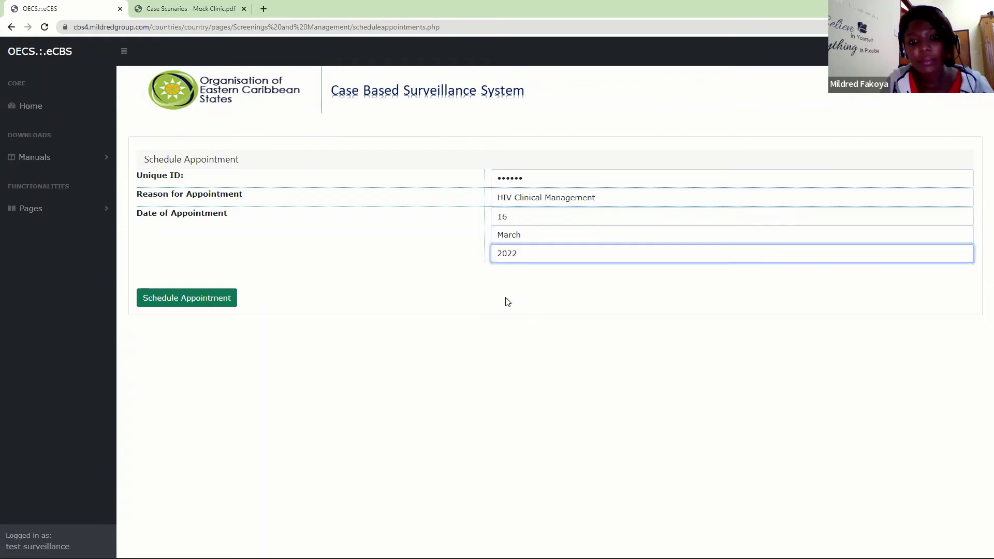
pyautogui.click(217, 297)
pyautogui.click(547, 81)
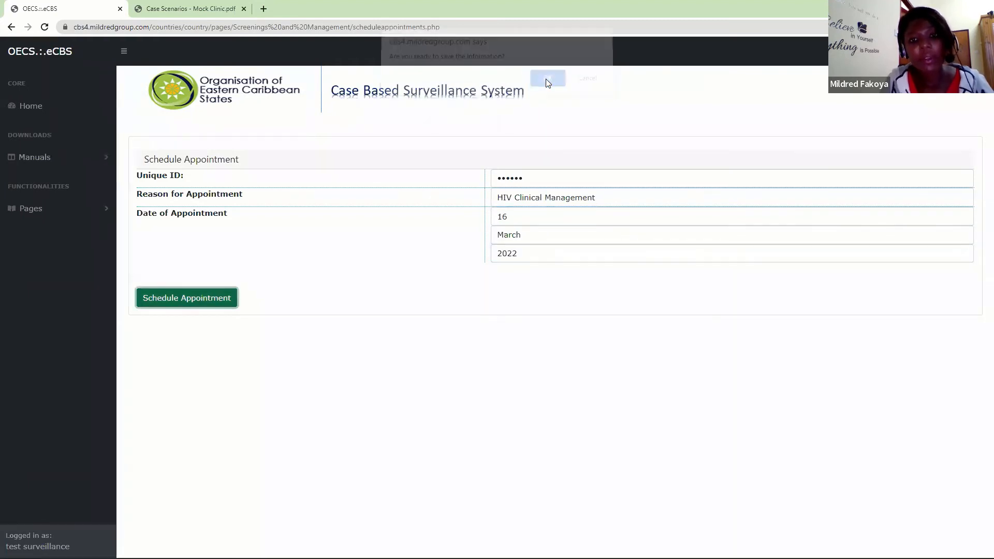
# - Acknowledge the appointment save and open the form for starting today's visit
pyautogui.click(588, 85)
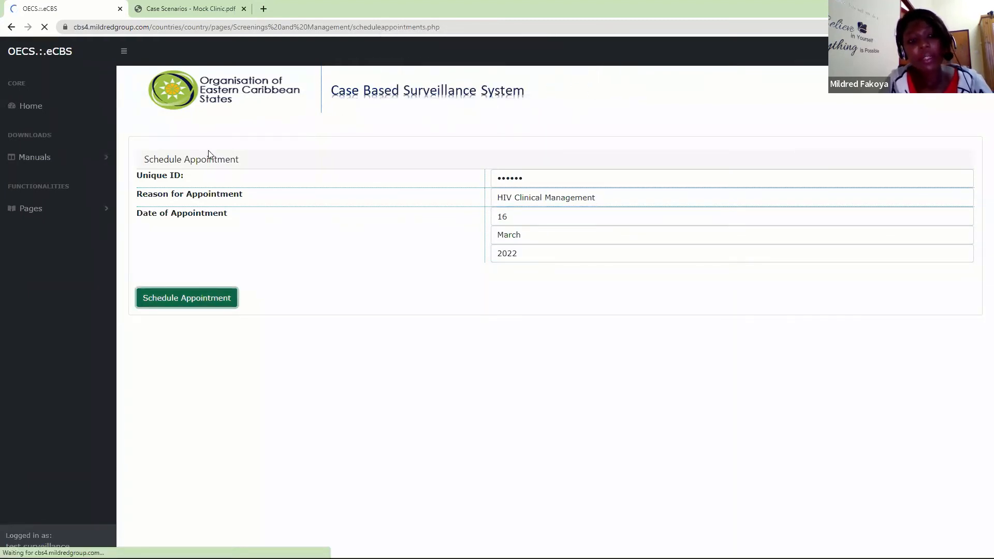
pyautogui.click(32, 209)
pyautogui.scroll(-2, 114, 321)
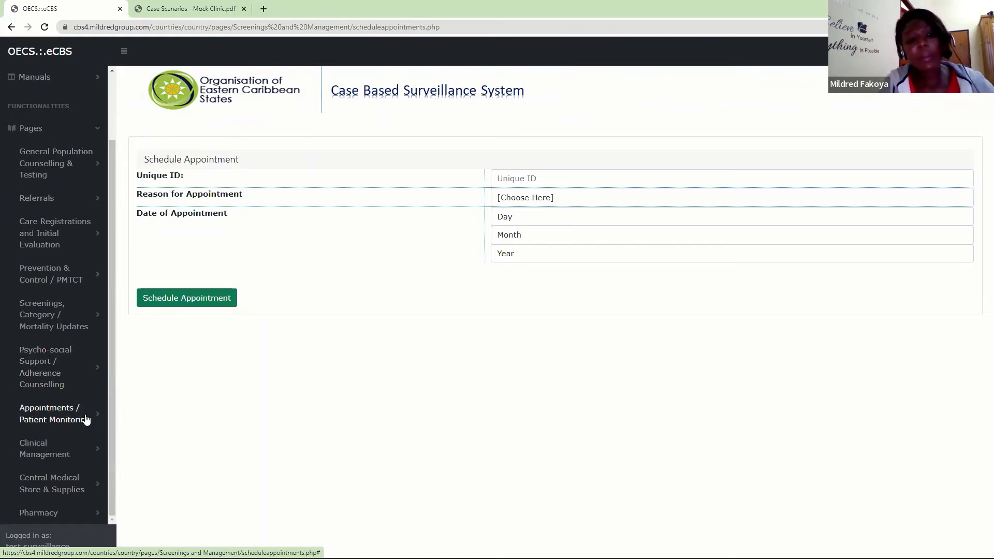
pyautogui.click(53, 414)
pyautogui.moveTo(114, 306); pyautogui.dragTo(115, 487)
pyautogui.click(67, 305)
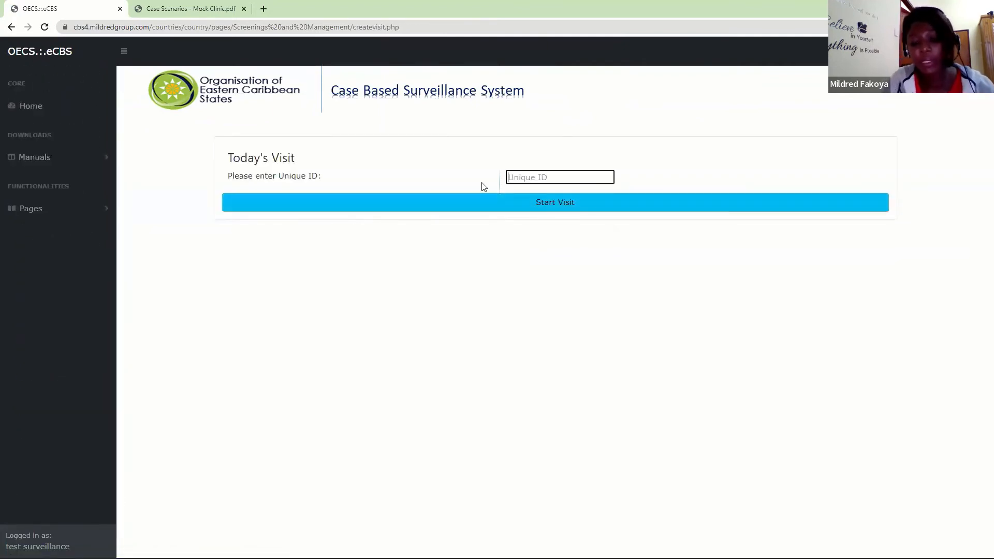
# - Enter the infant's unique ID and start today's visit
pyautogui.write('••')
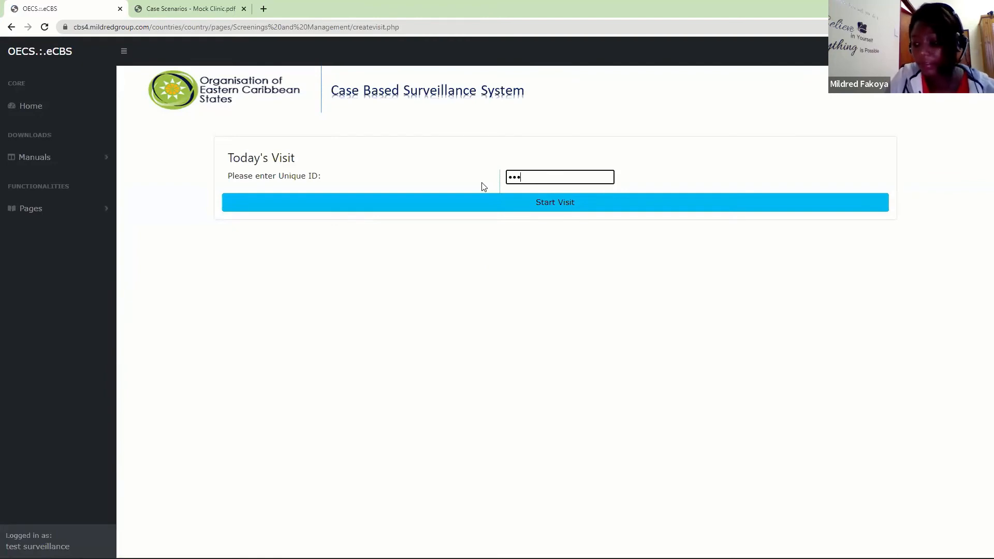
pyautogui.write('p22f')
pyautogui.press('Return')
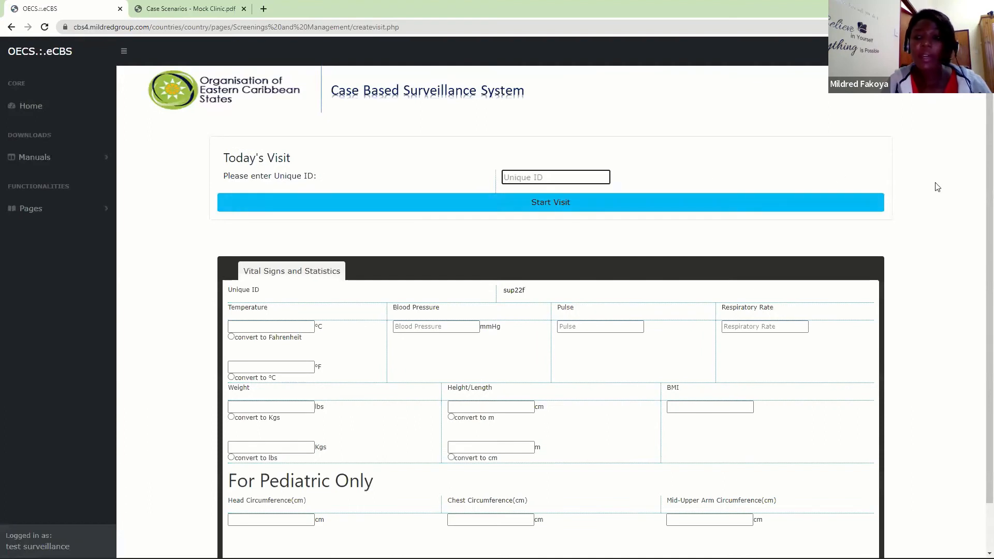
# - Set the infant's temperature to 40 °C and convert it to Fahrenheit
pyautogui.scroll(-2, 978, 311)
pyautogui.click(246, 275)
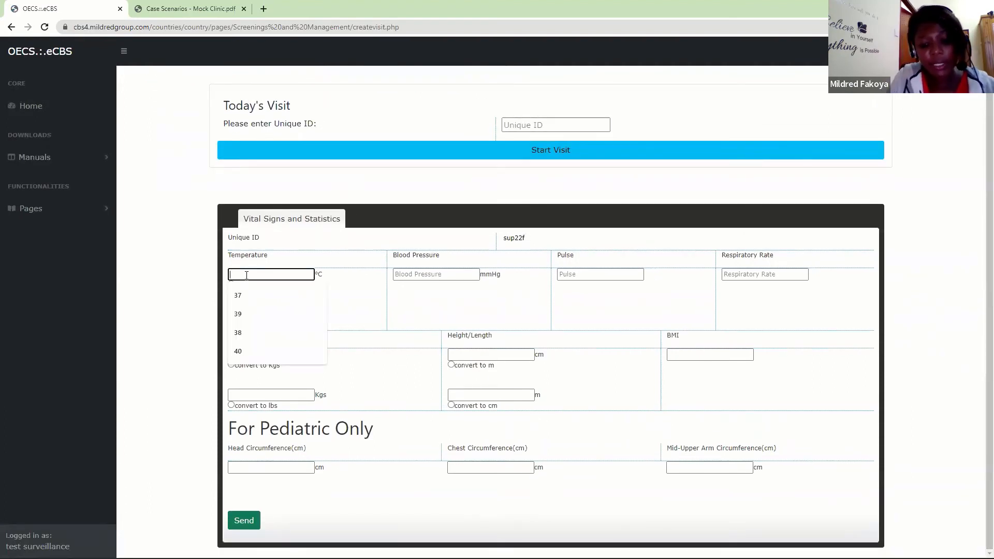
pyautogui.write('40')
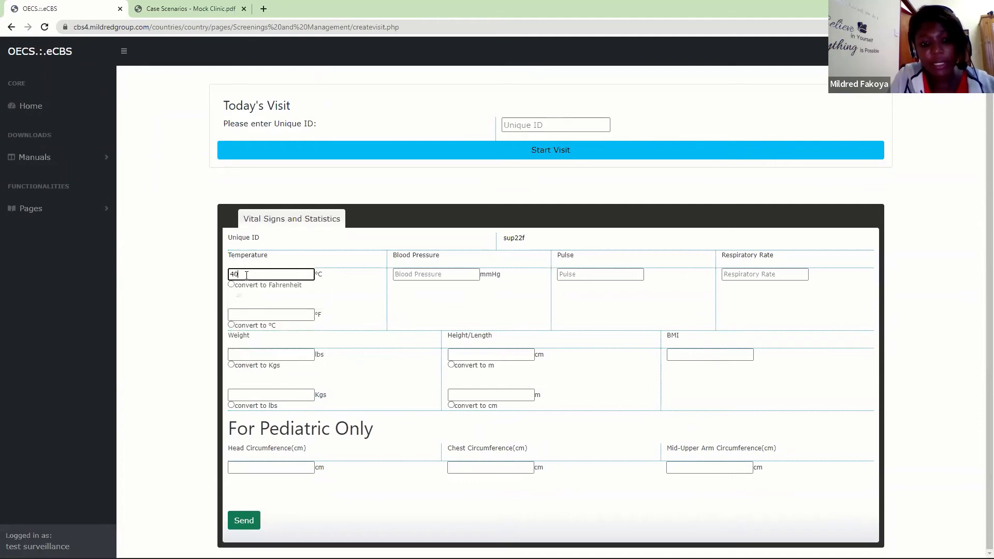
pyautogui.press('Tab')
pyautogui.press('Tab')
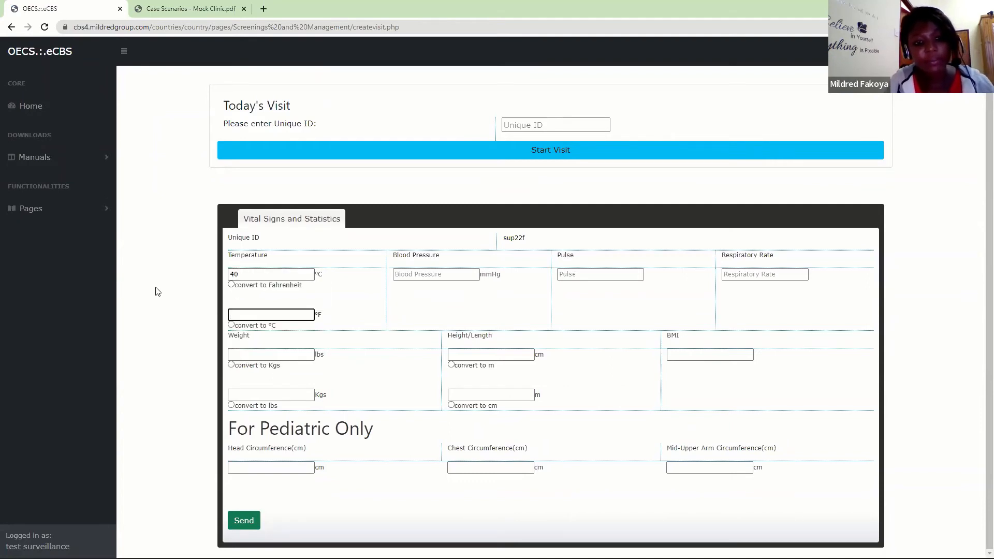
pyautogui.click(231, 285)
# - Set the blood pressure to 130/65 mmHg, the pulse to 120 and the respiratory rate to 27
pyautogui.click(444, 274)
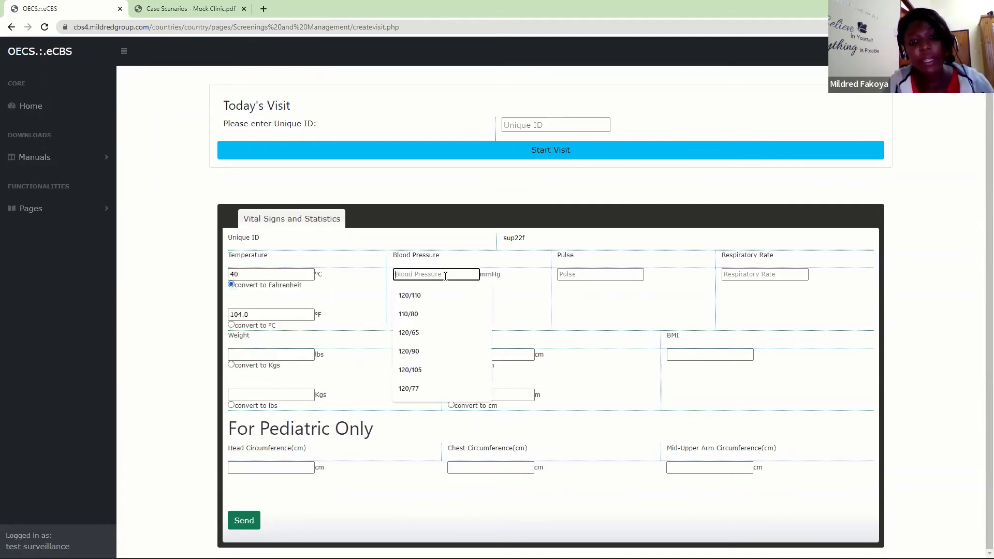
pyautogui.write('130/65')
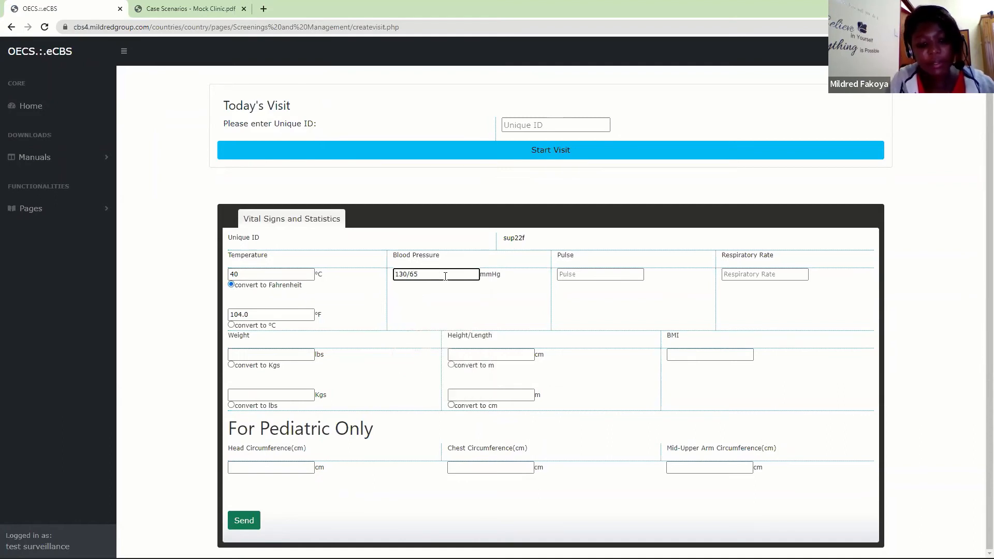
pyautogui.press('Tab')
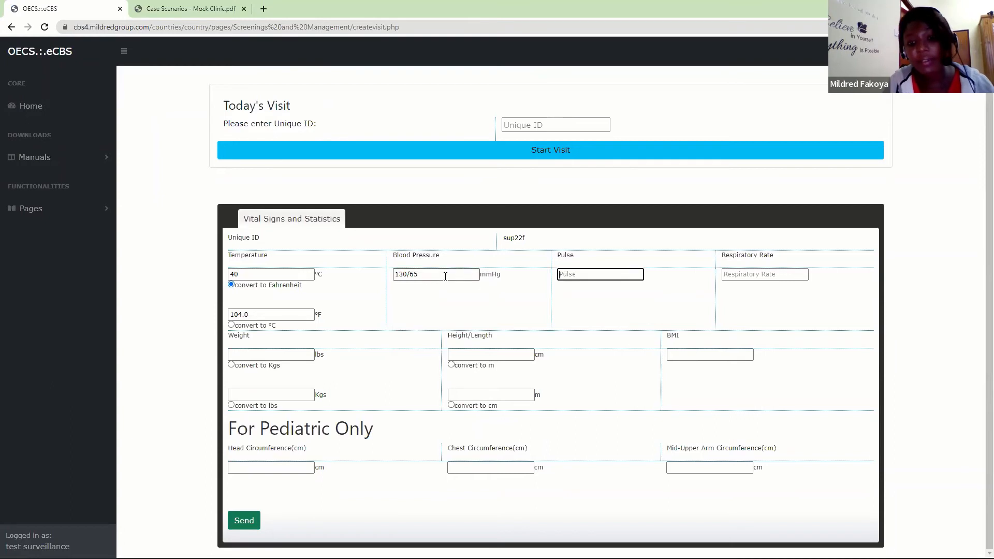
pyautogui.write('120')
pyautogui.press('Tab')
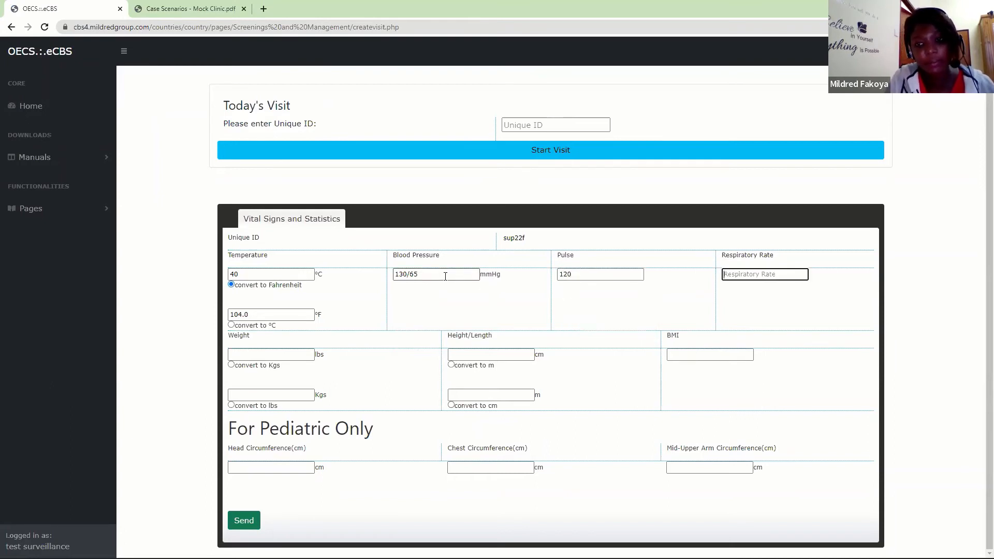
pyautogui.write('27')
pyautogui.press('Tab')
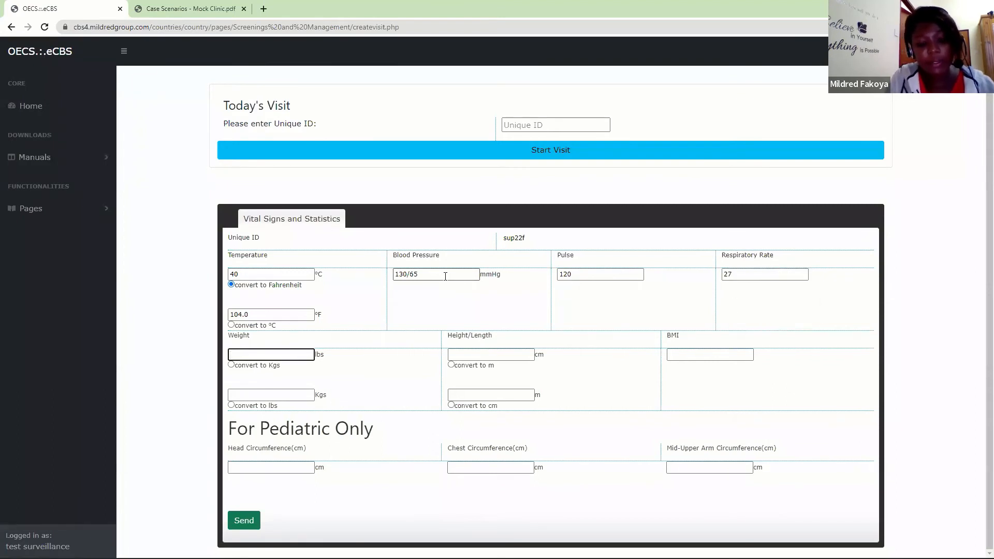
# - Set the infant's weight to 7 lbs and height to 47 cm
pyautogui.write('7')
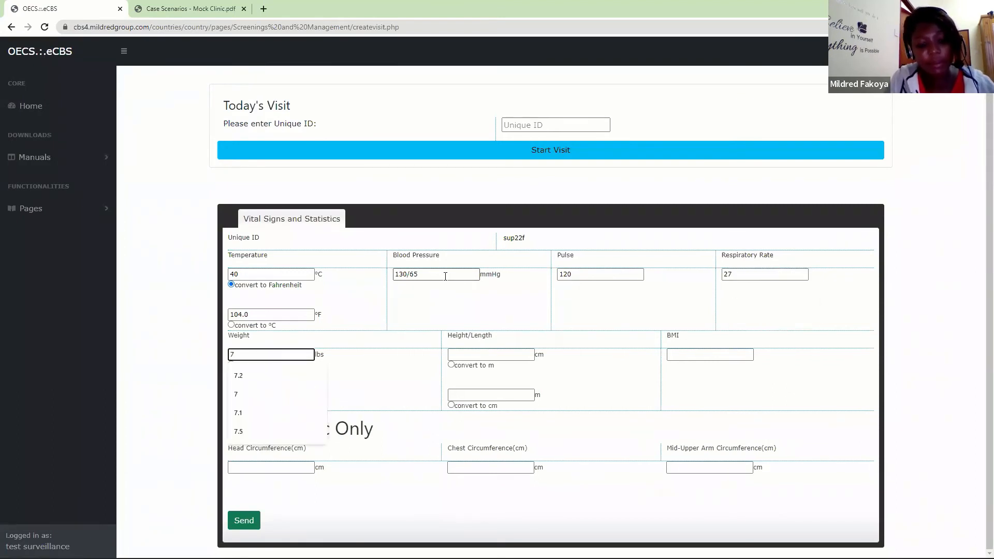
pyautogui.press('Tab')
pyautogui.press('Tab')
pyautogui.press('Tab')
pyautogui.press('Tab')
pyautogui.write('47')
pyautogui.press('Tab')
pyautogui.press('Tab')
pyautogui.press('Tab')
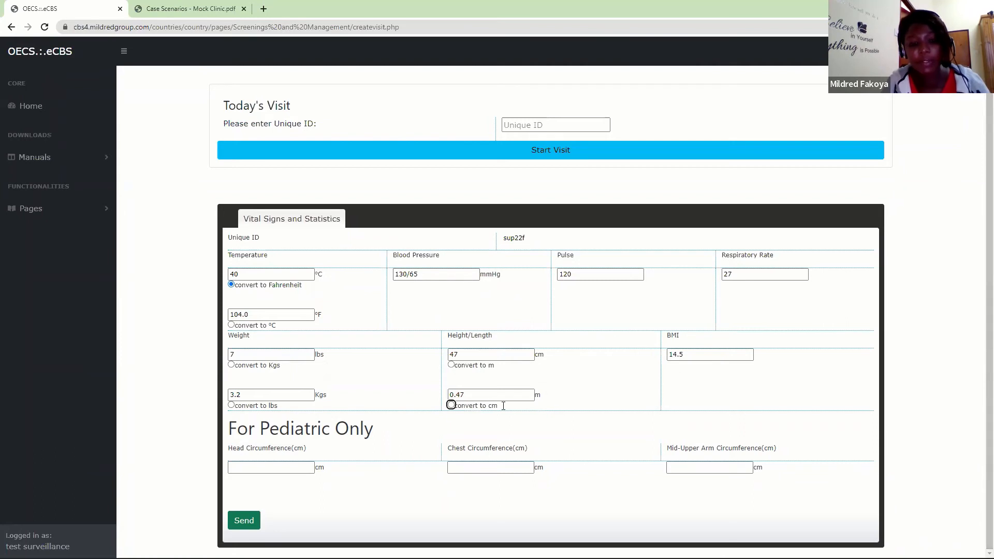
# - Set the head circumference to 35 cm, chest circumference to 33 cm and mid-upper arm circumference to 13.5 cm
pyautogui.click(277, 468)
pyautogui.write('35')
pyautogui.press('Tab')
pyautogui.write('33')
pyautogui.press('Tab')
pyautogui.write('13')
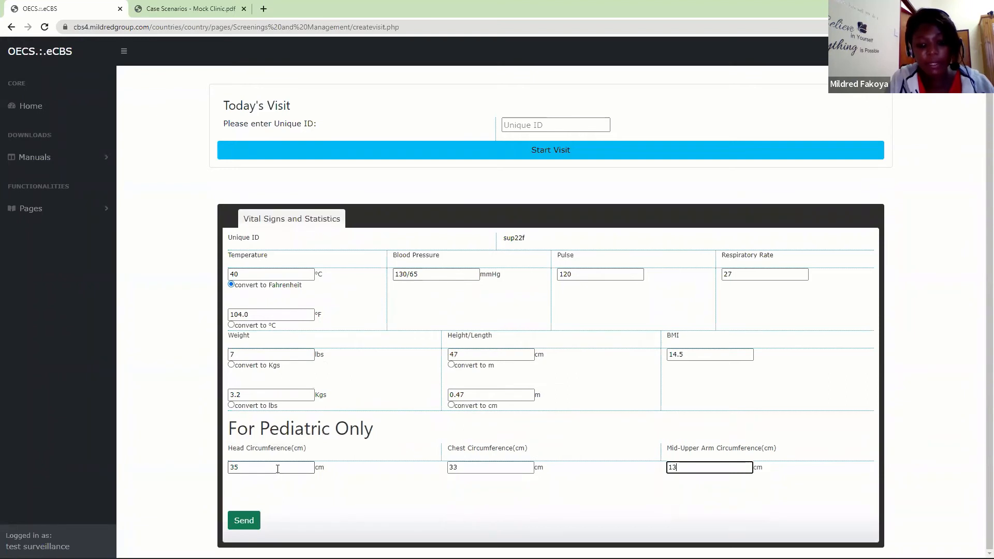
pyautogui.write('.5')
# - Submit the vital signs and statistics, confirming the save and acknowledging the release of the care card
pyautogui.click(243, 520)
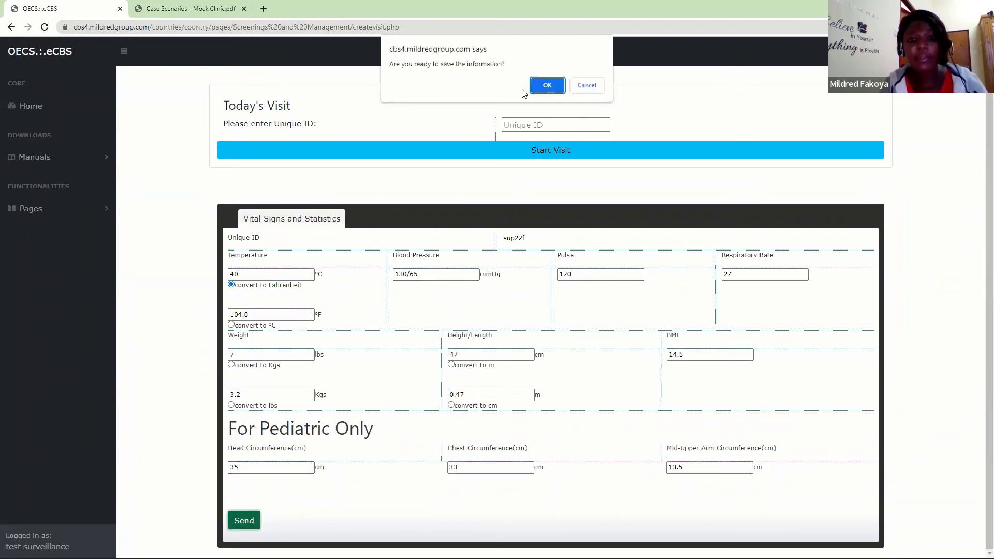
pyautogui.click(549, 87)
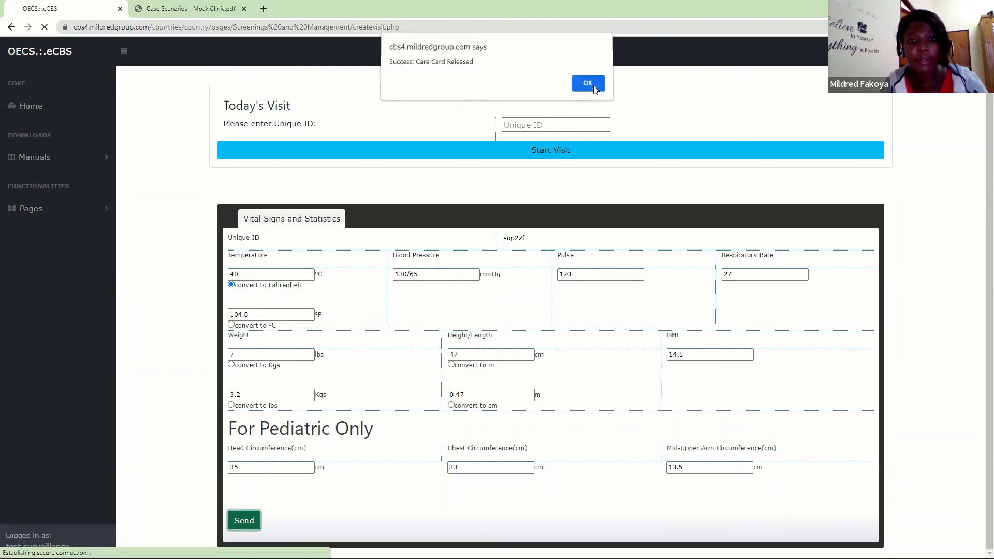
pyautogui.click(593, 86)
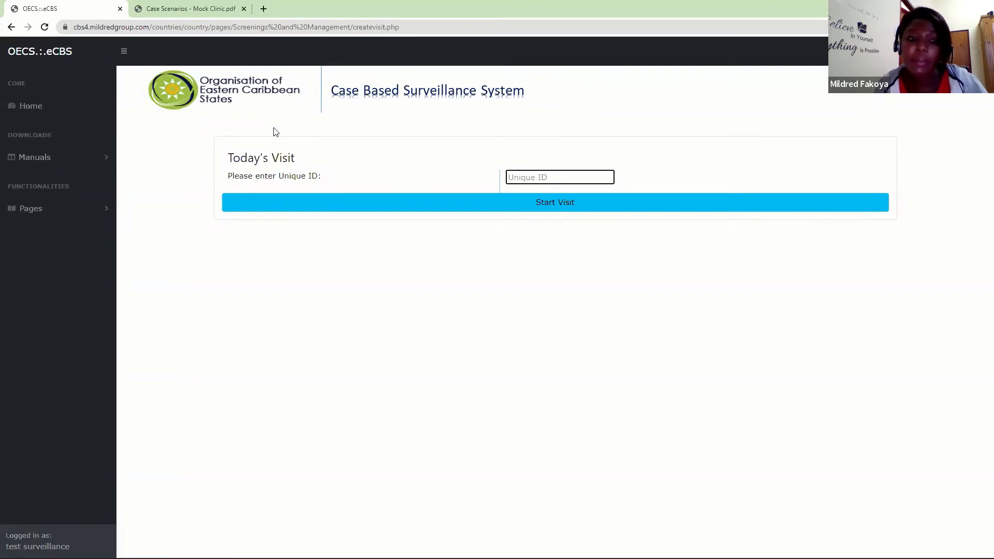
# - Open the HIV Care Card retrieval form under Clinical Management
pyautogui.click(45, 219)
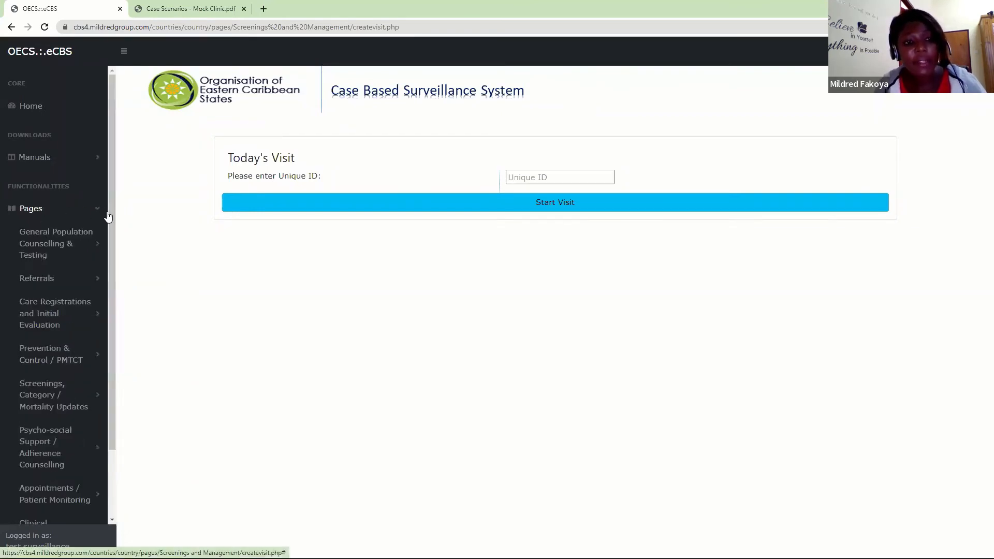
pyautogui.scroll(-2, 113, 264)
pyautogui.click(67, 451)
pyautogui.scroll(-3, 114, 350)
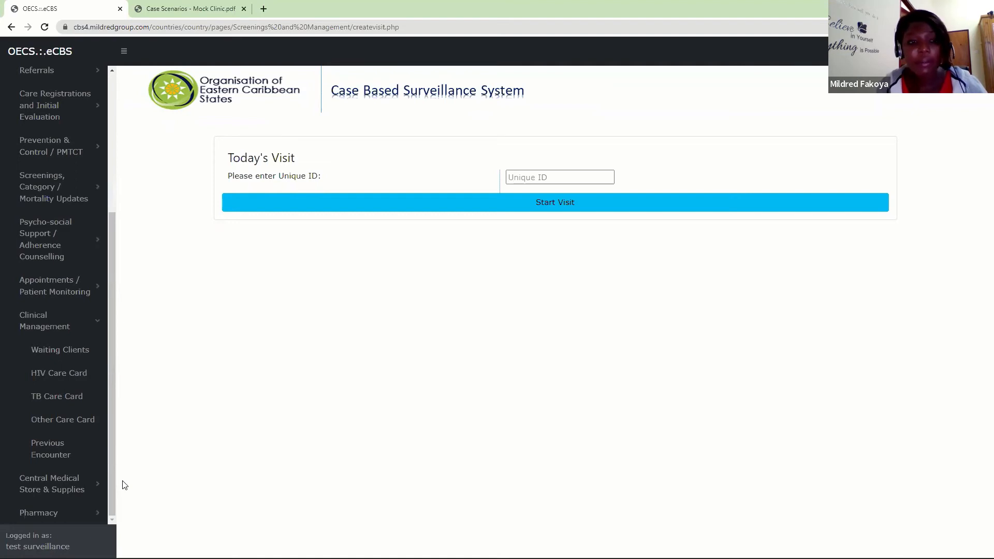
pyautogui.click(69, 377)
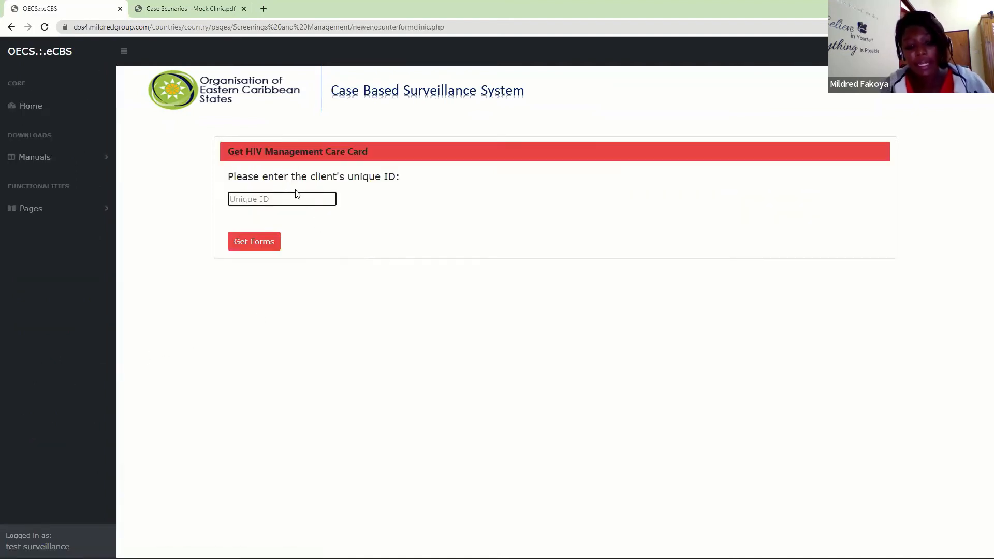
# - Enter the infant's unique ID and retrieve the HIV care card forms
pyautogui.write('•••')
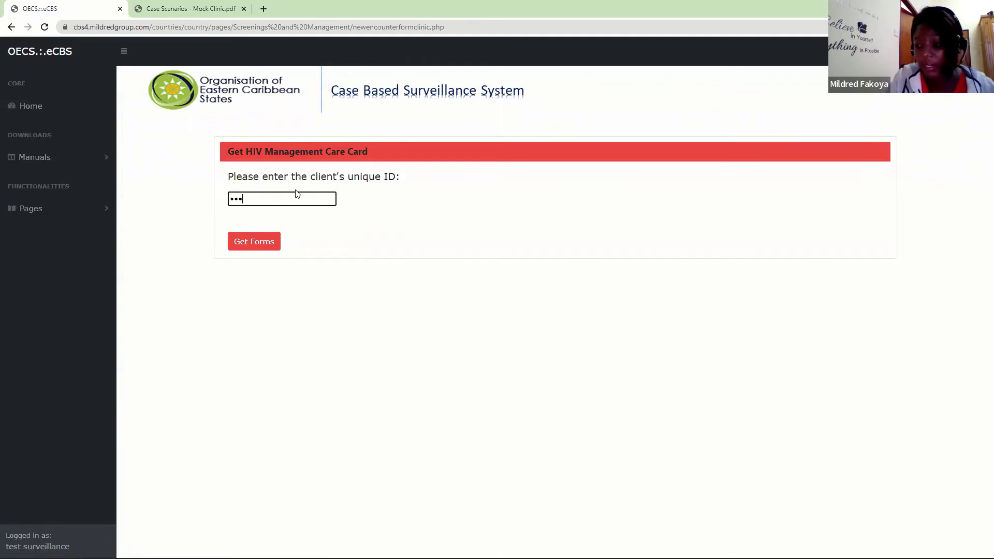
pyautogui.write('•••')
pyautogui.press('Return')
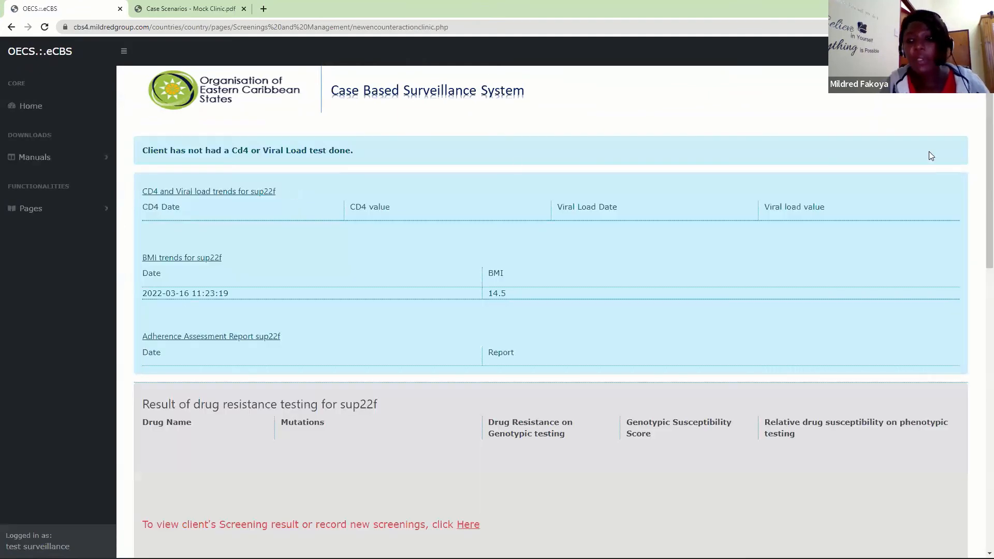
# - Review the initial evaluation, exposed infant screenings, immunization and treatment sections of the infant's care card
pyautogui.scroll(-12, 978, 362)
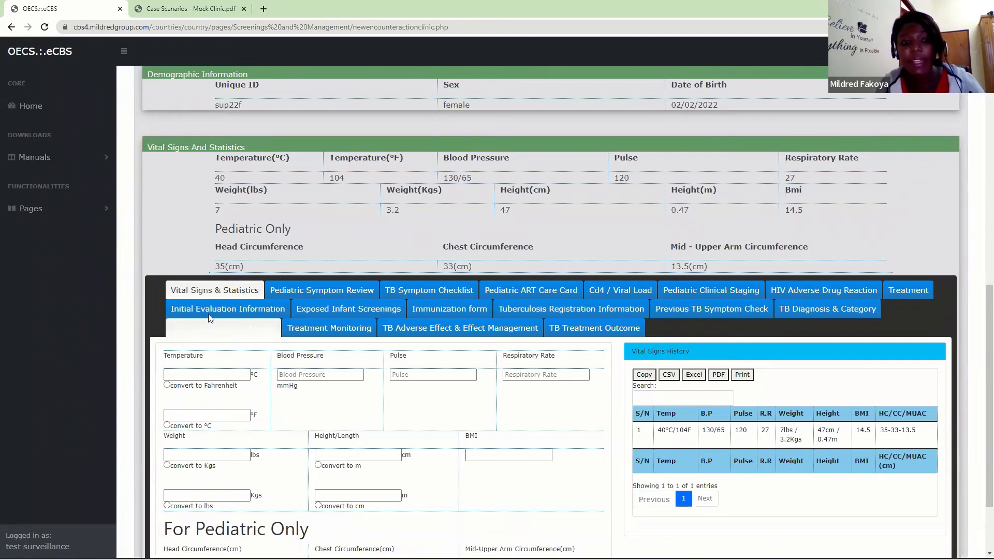
pyautogui.click(228, 312)
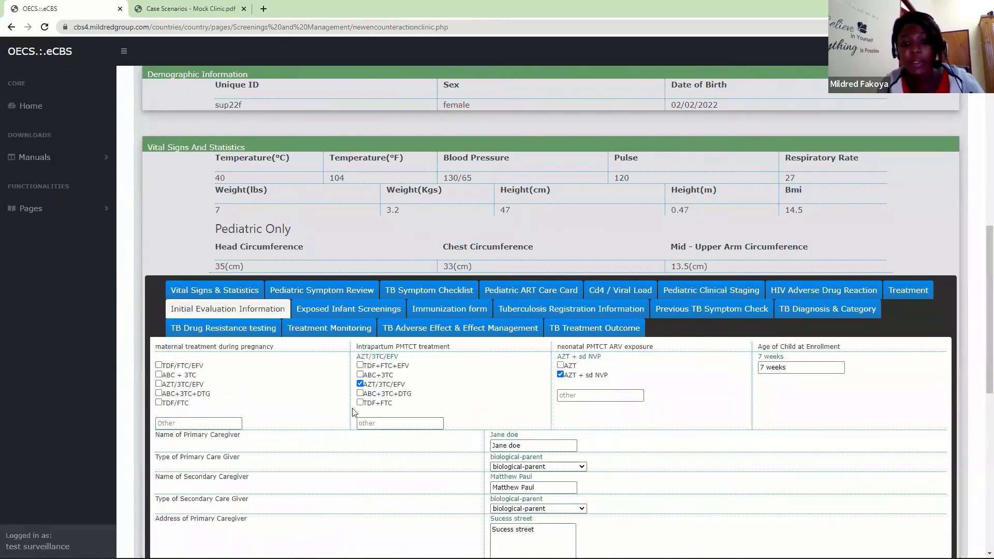
pyautogui.click(365, 310)
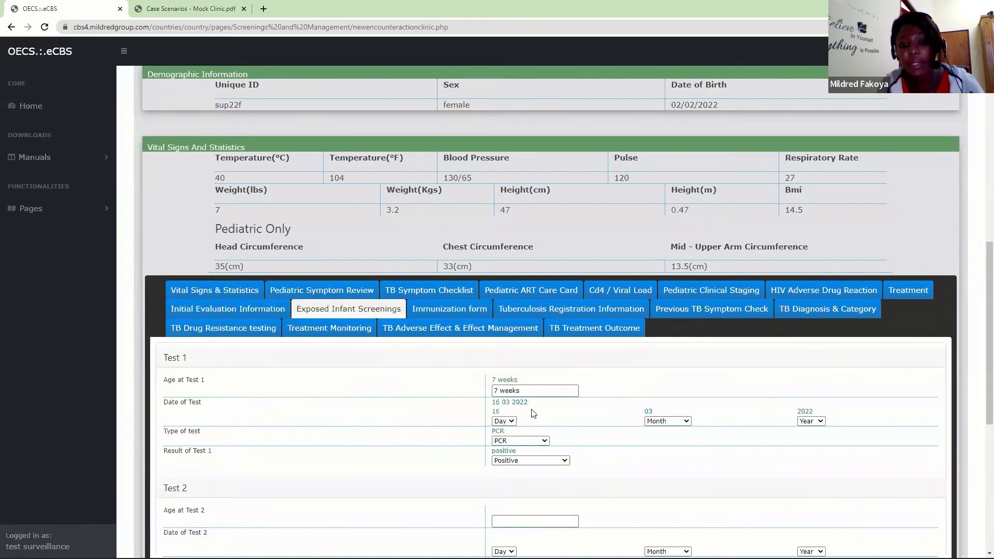
pyautogui.click(468, 314)
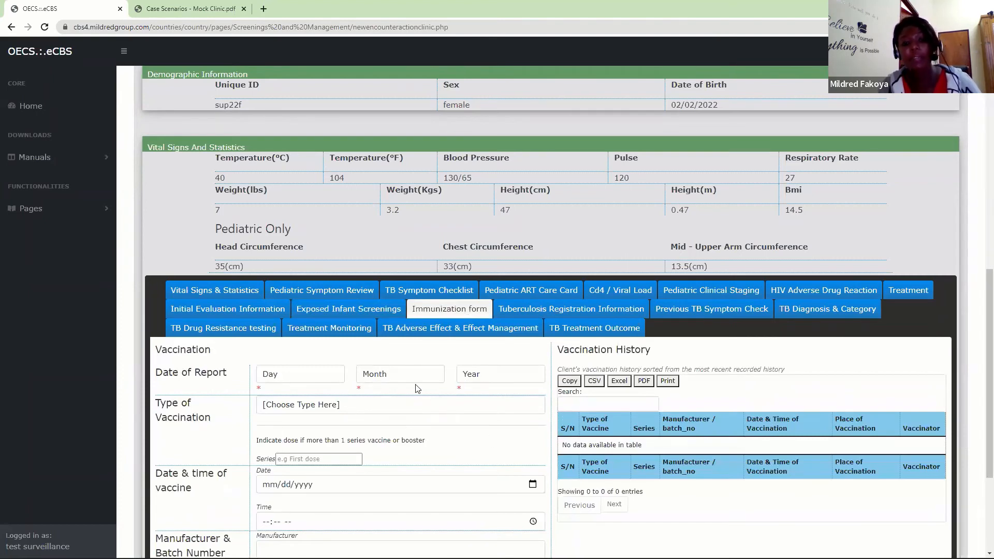
pyautogui.scroll(-3, 979, 319)
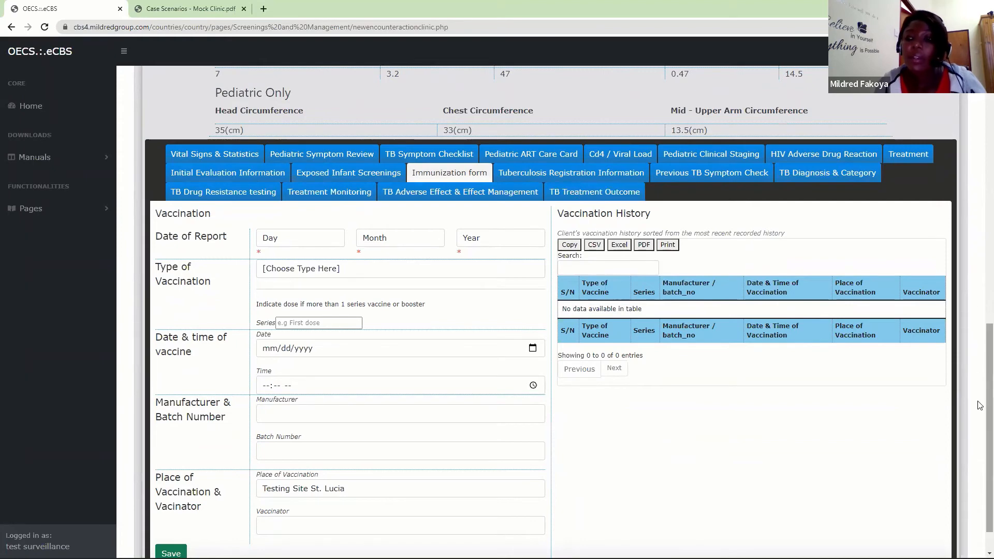
pyautogui.scroll(1, 980, 370)
pyautogui.click(910, 230)
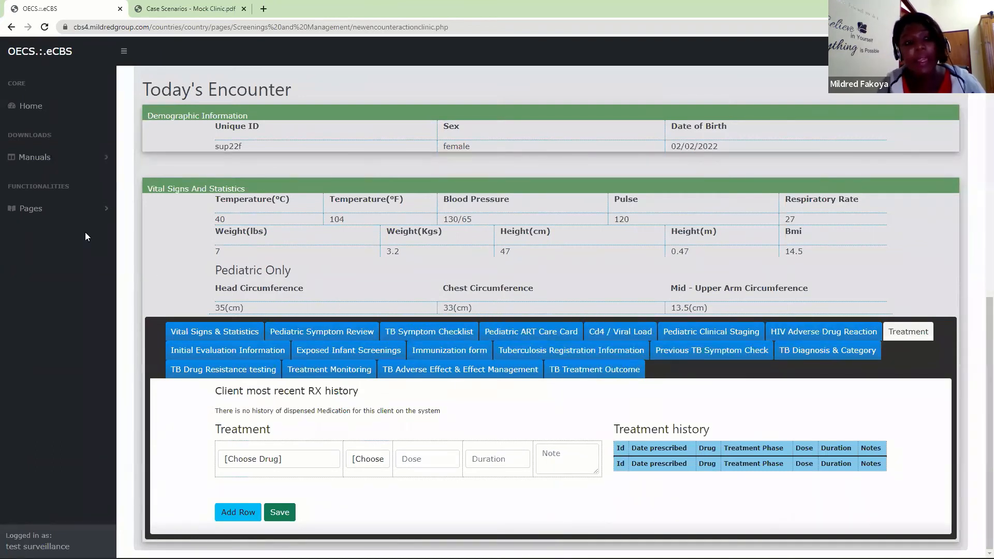
# - Open the Previous Encounter retrieval form under Clinical Management
pyautogui.click(78, 207)
pyautogui.scroll(-2, 111, 354)
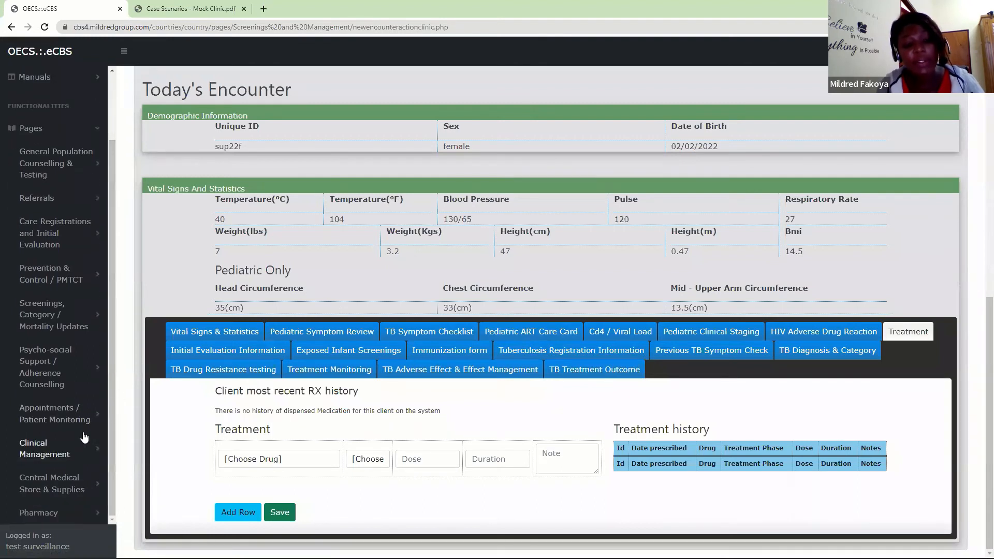
pyautogui.click(44, 456)
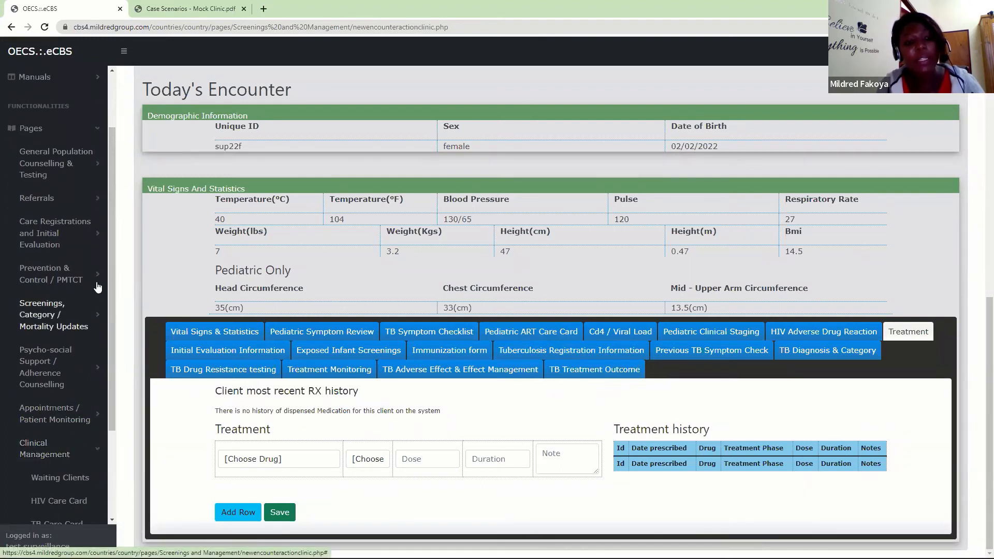
pyautogui.scroll(-2, 62, 414)
pyautogui.click(68, 423)
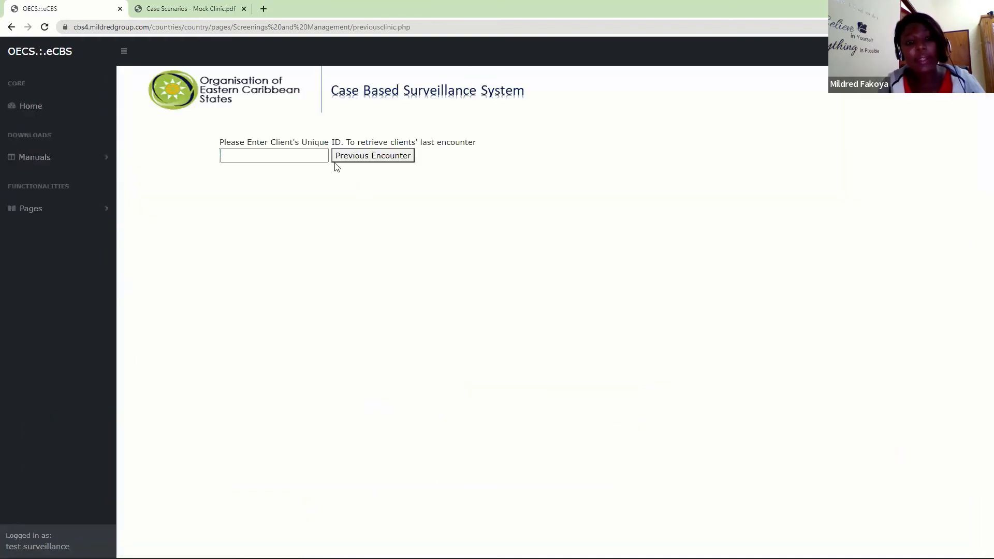
# - Enter the infant's unique ID and request the client's last encounter
pyautogui.click(309, 156)
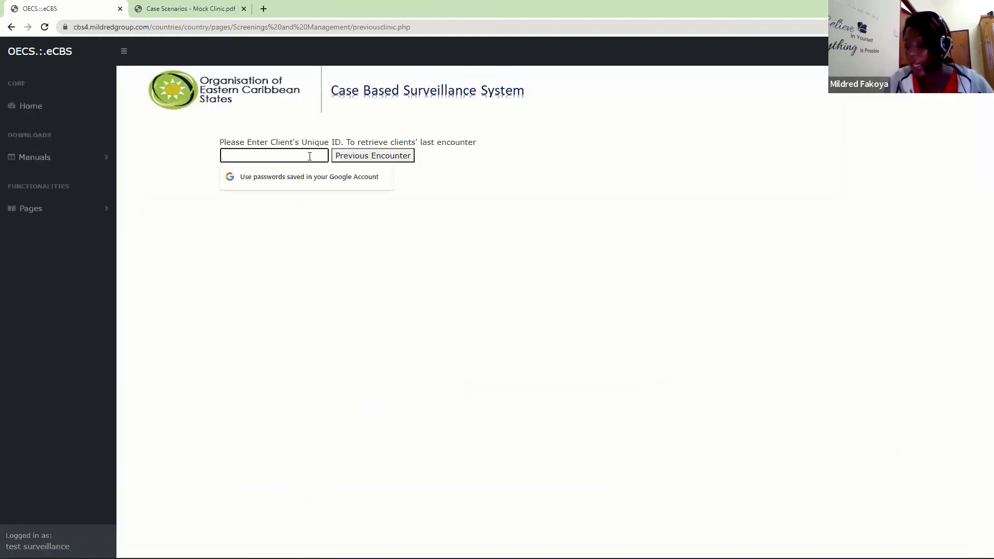
pyautogui.write('•••')
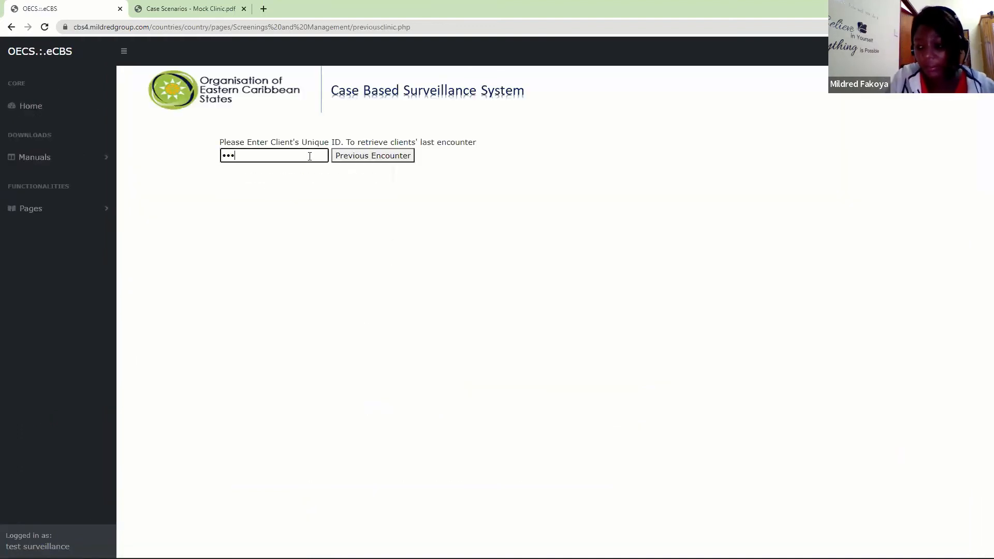
pyautogui.write('•••')
pyautogui.press('Return')
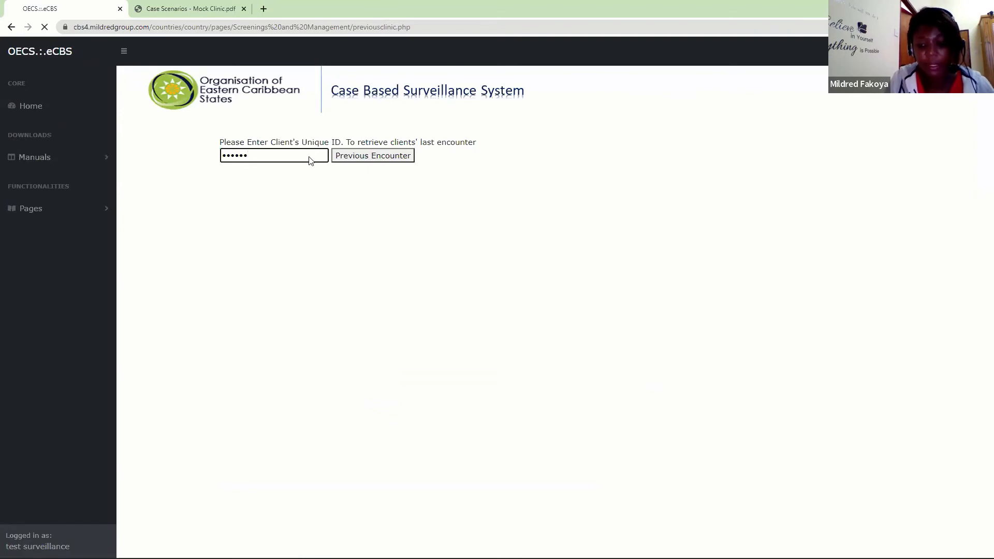
# - Open the Other Care Card retrieval form under Clinical Management
pyautogui.click(88, 213)
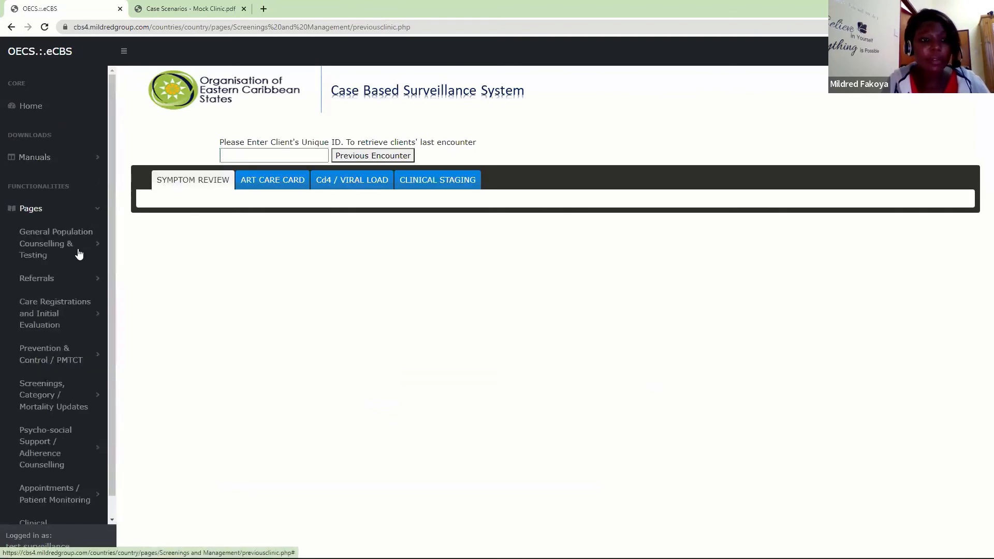
pyautogui.scroll(-2, 104, 280)
pyautogui.click(95, 462)
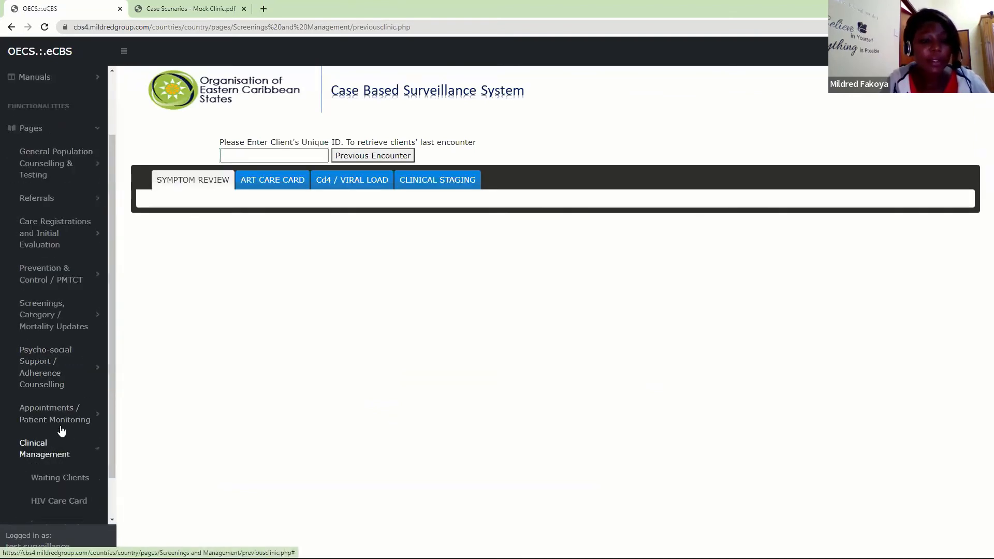
pyautogui.scroll(-2, 77, 471)
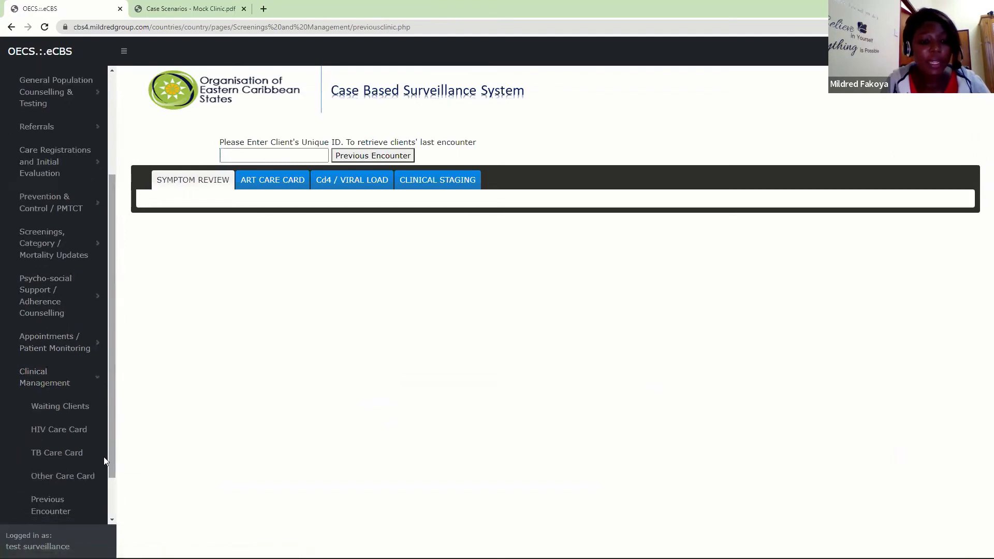
pyautogui.click(72, 478)
# - Enter the infant's unique ID and retrieve the care card for prevention, viral hepatitis and other STDs
pyautogui.click(312, 166)
pyautogui.write('•••')
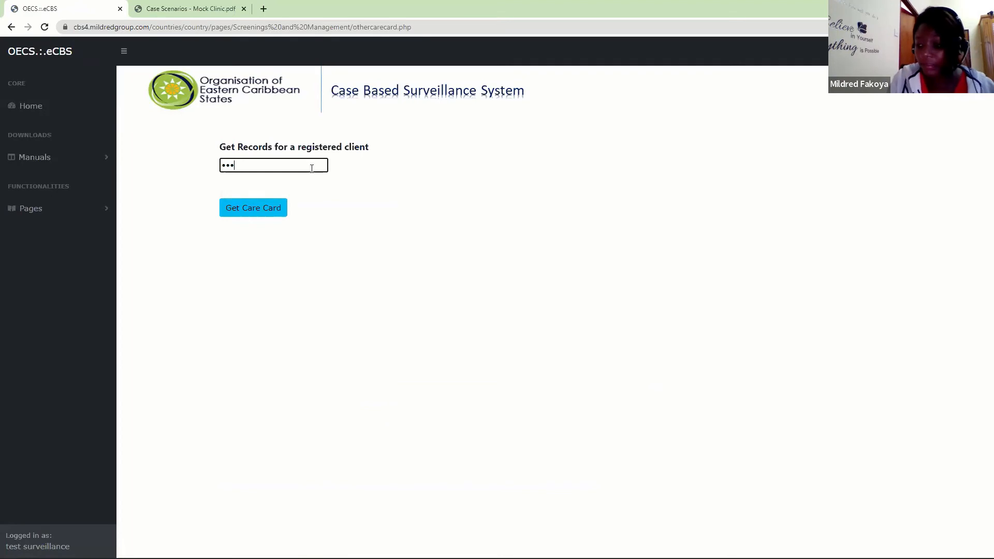
pyautogui.write('•••')
pyautogui.press('Return')
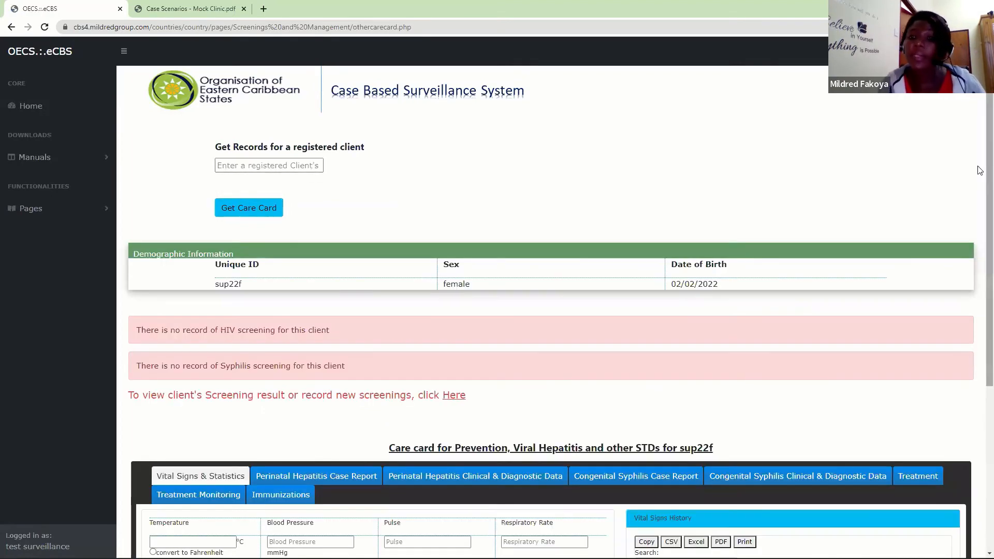
# - Review the infant's other care card: vital signs, perinatal hepatitis and congenital syphilis forms, treatment and immunizations
pyautogui.scroll(-4, 980, 213)
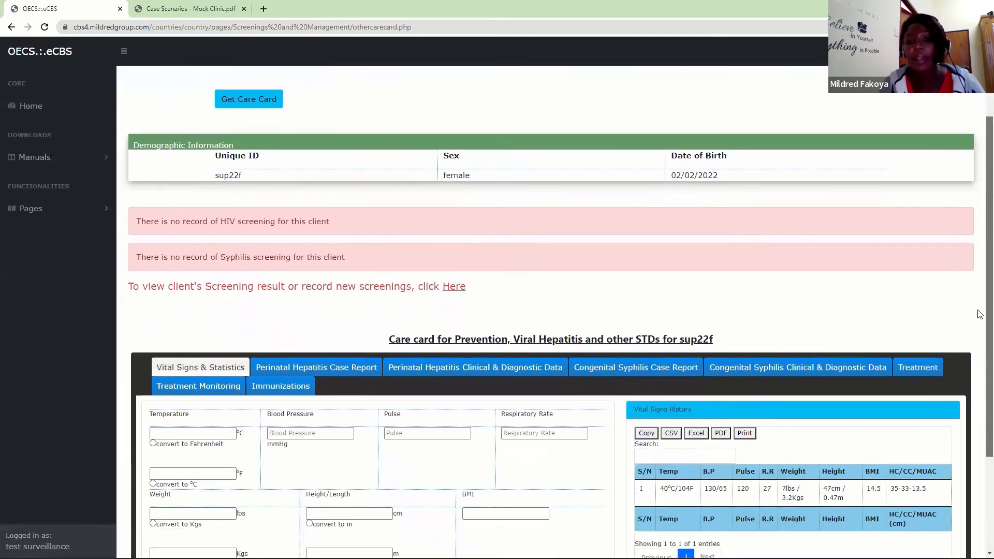
pyautogui.scroll(-1, 980, 373)
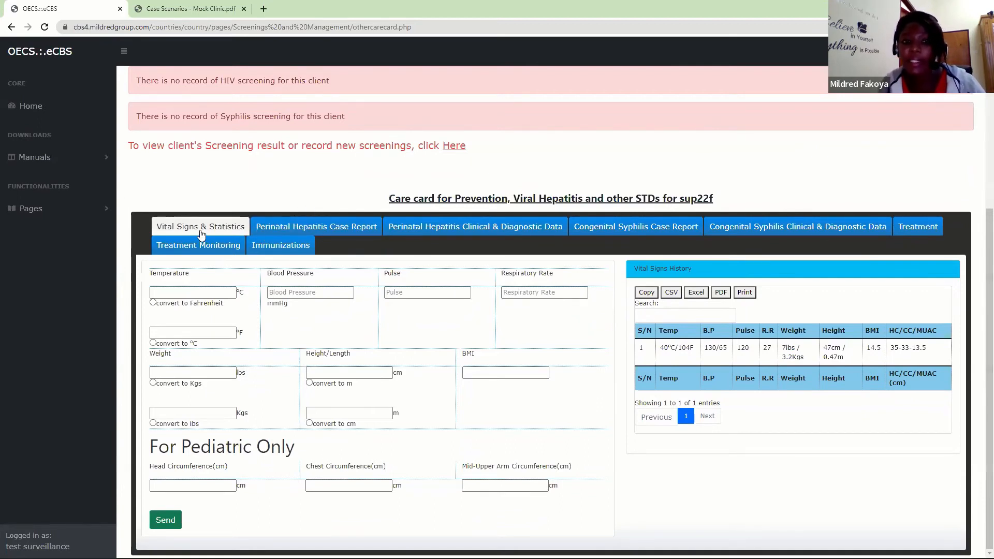
pyautogui.click(288, 234)
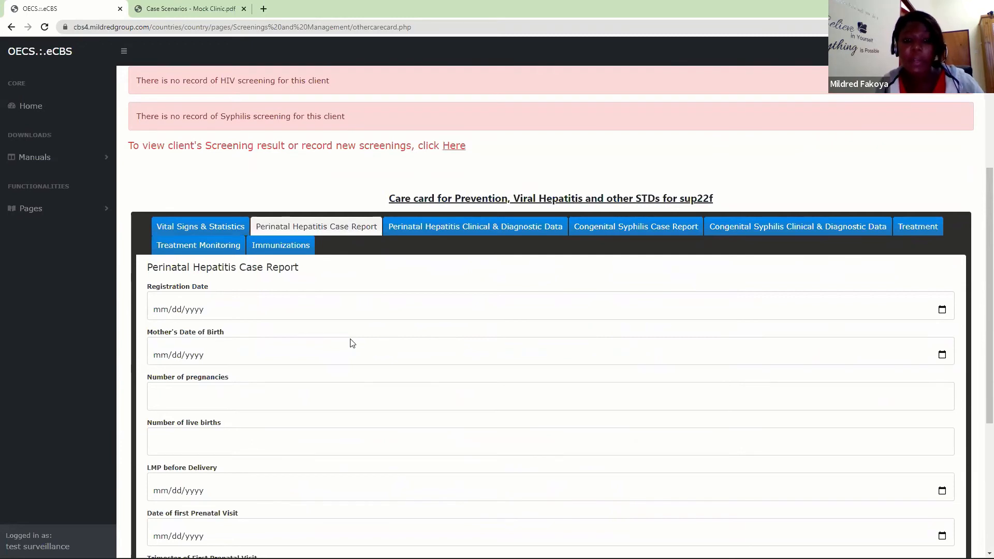
pyautogui.click(472, 229)
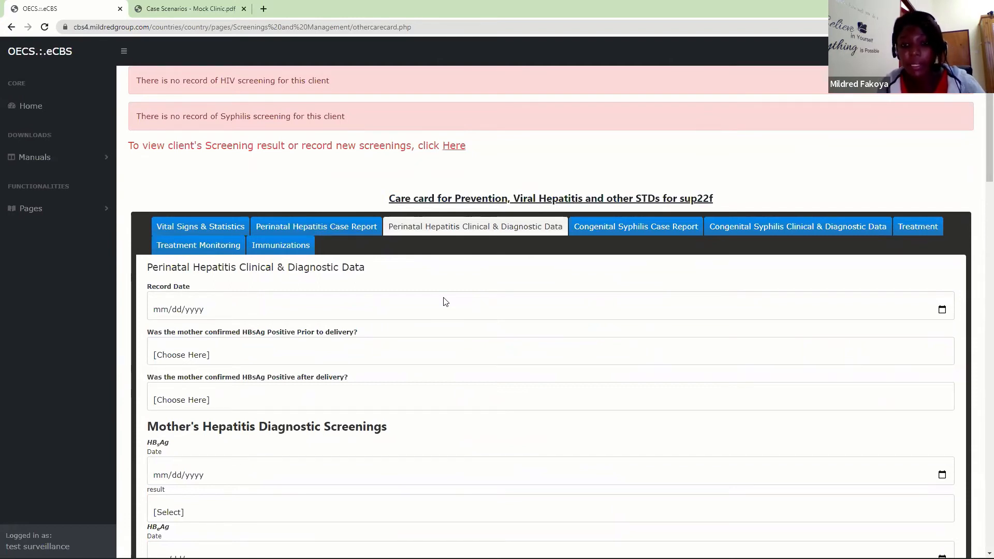
pyautogui.click(632, 229)
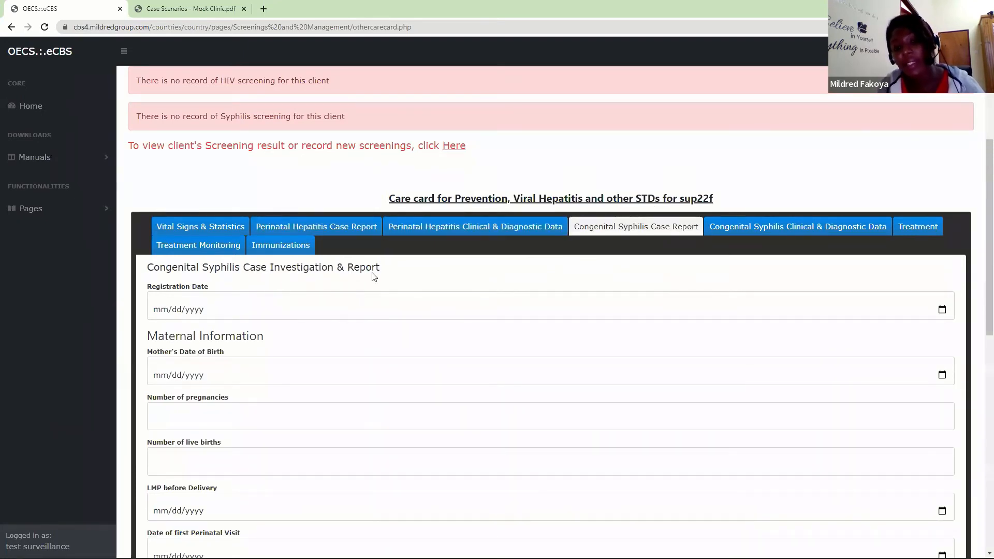
pyautogui.click(767, 232)
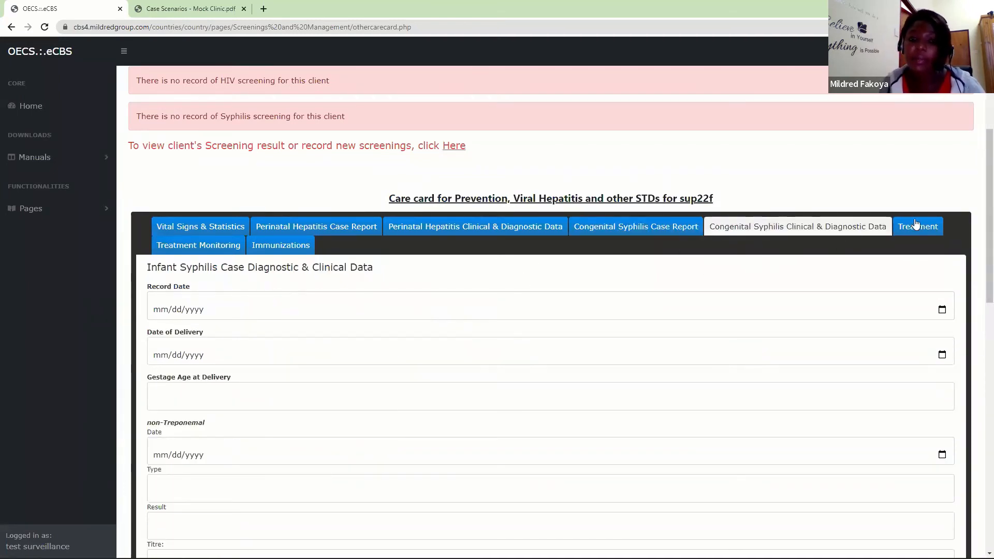
pyautogui.click(939, 224)
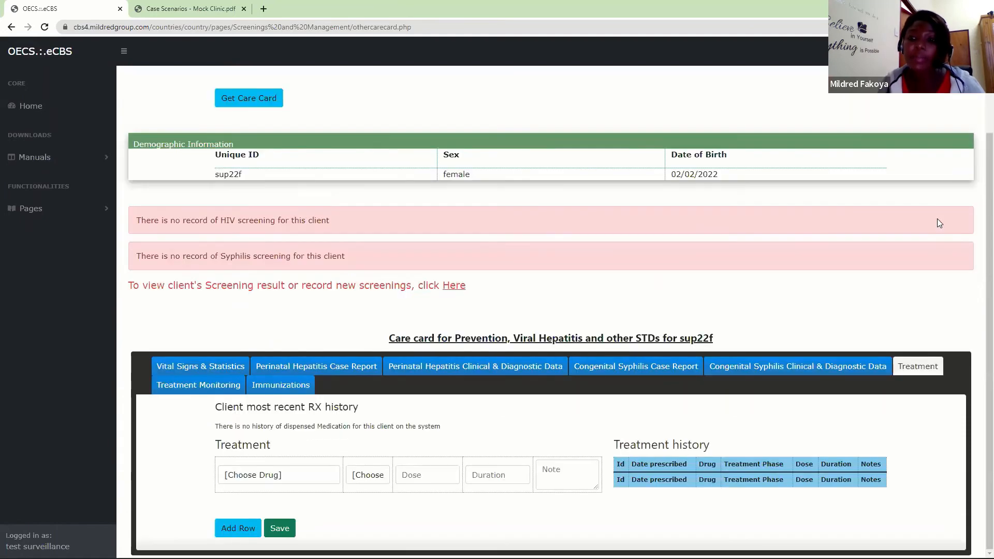
pyautogui.click(221, 394)
pyautogui.click(296, 341)
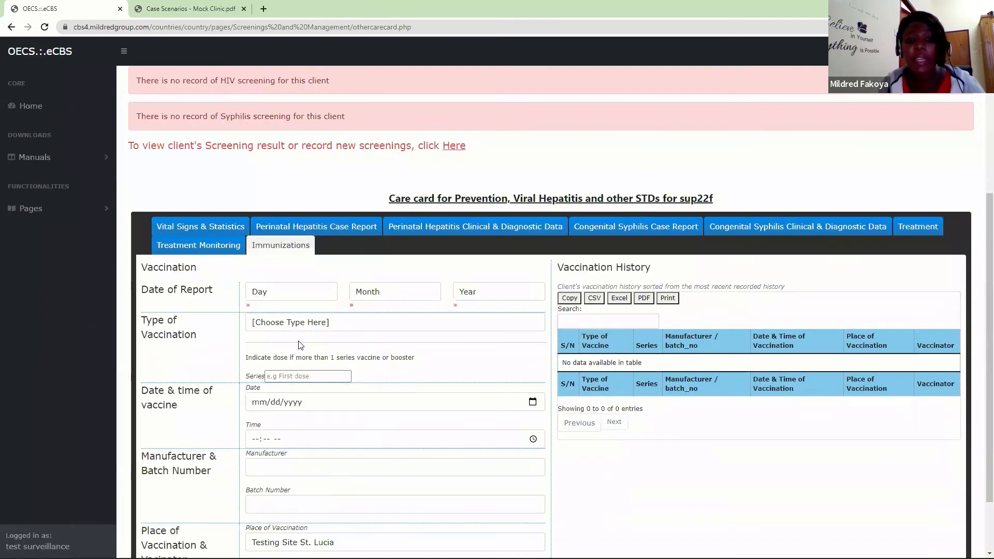
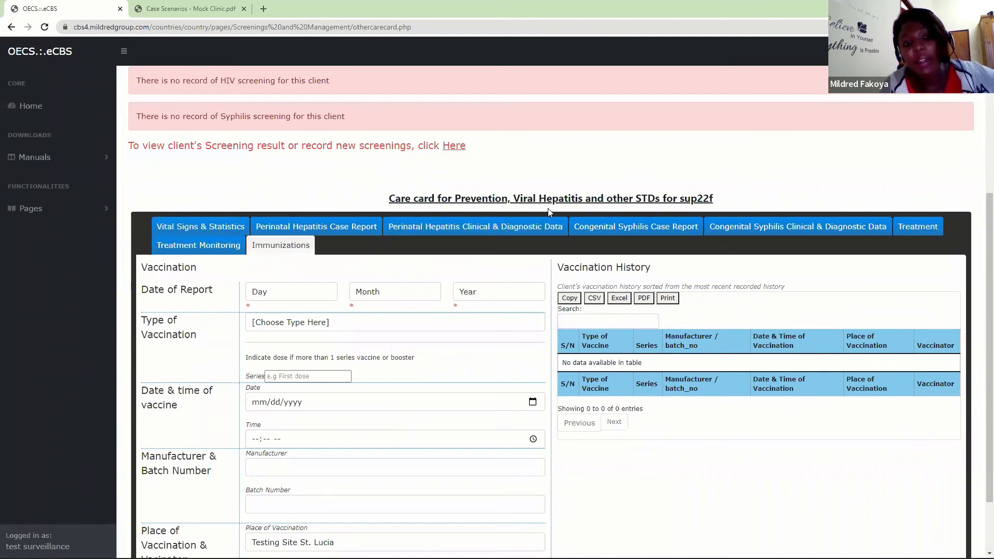
# - Open the Congenital Syphilis Case Report section of the care card and look through its registration and maternal information fields
pyautogui.click(647, 234)
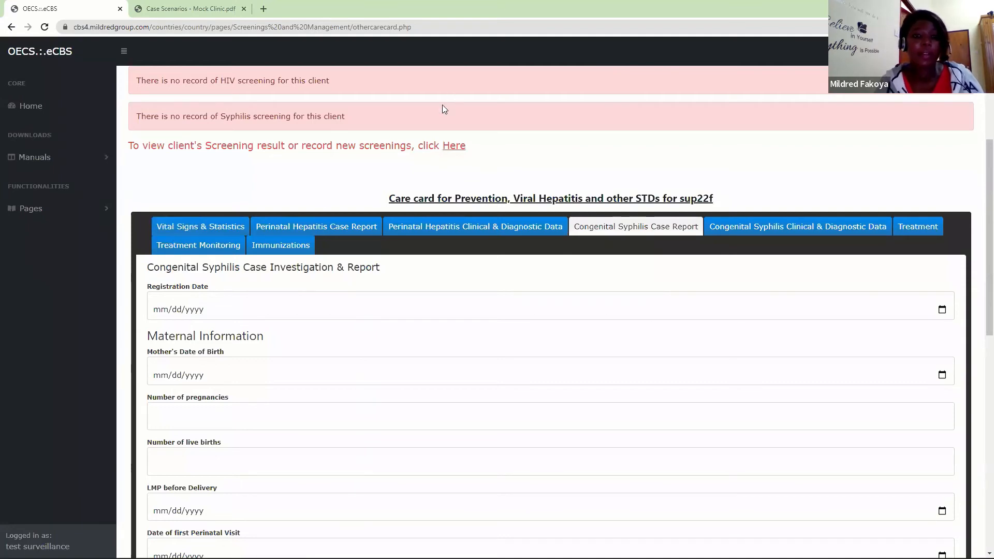
pyautogui.scroll(-4, 980, 284)
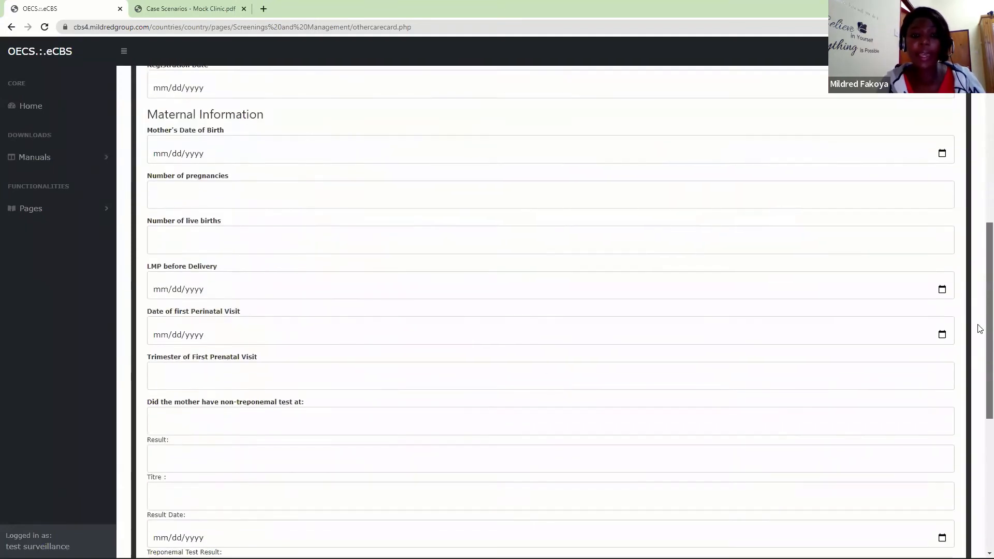
pyautogui.scroll(3, 979, 284)
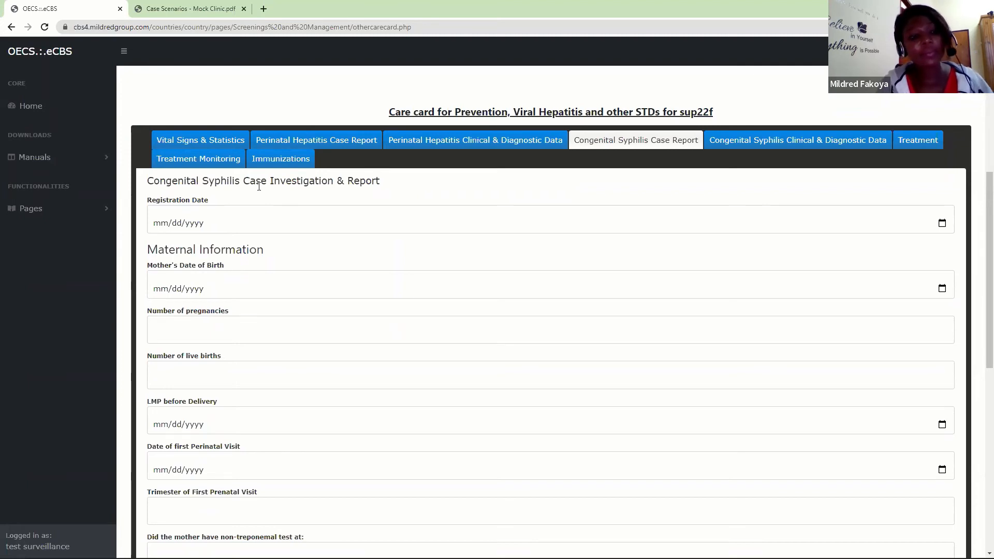
# - Open the HIV Screenings at this Site report from the General Population Counselling & Testing pages
pyautogui.click(41, 209)
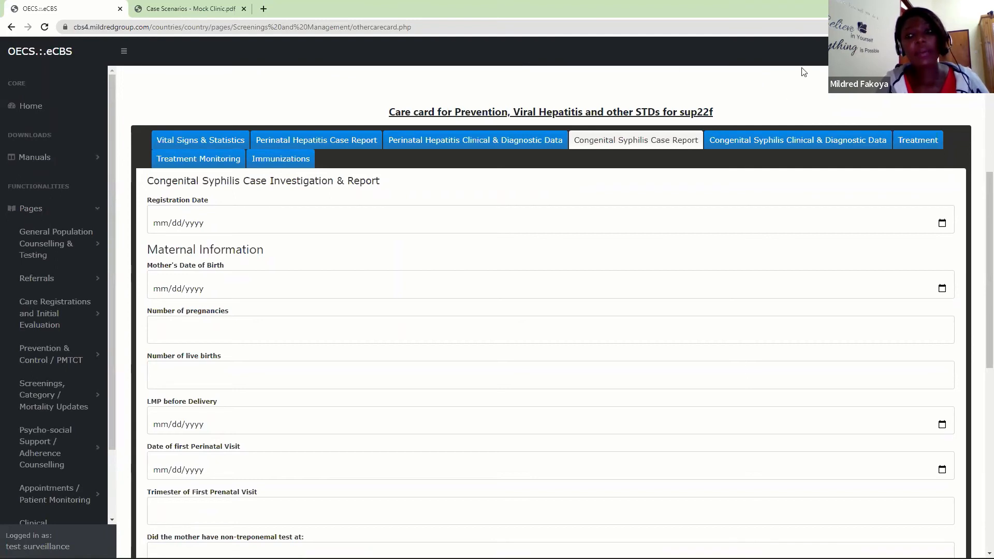
pyautogui.scroll(1, 980, 197)
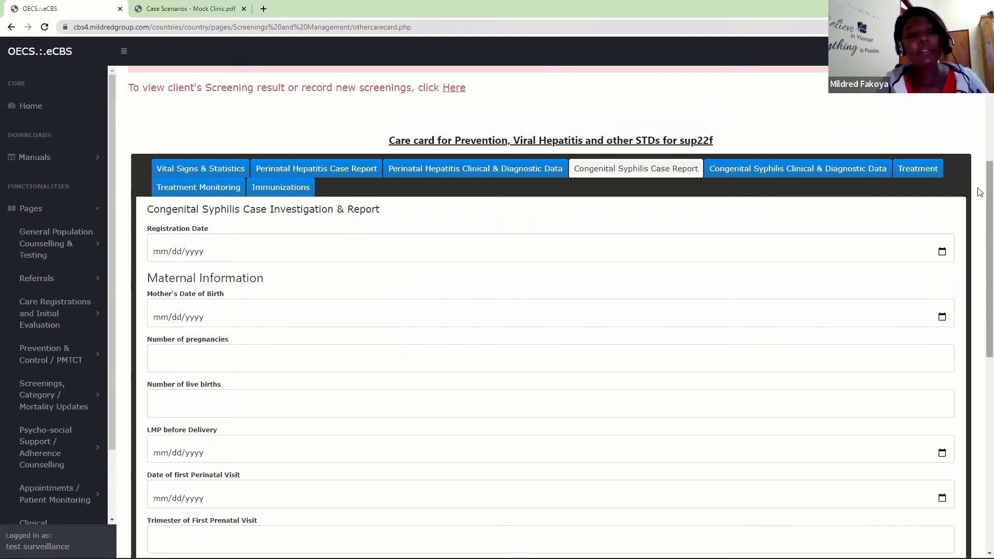
pyautogui.click(71, 248)
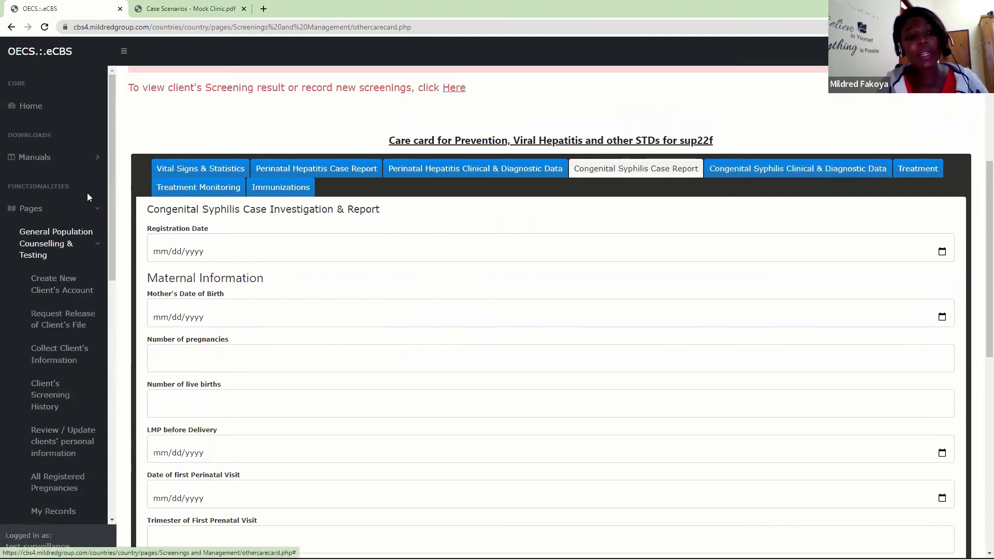
pyautogui.moveTo(115, 165); pyautogui.dragTo(111, 232)
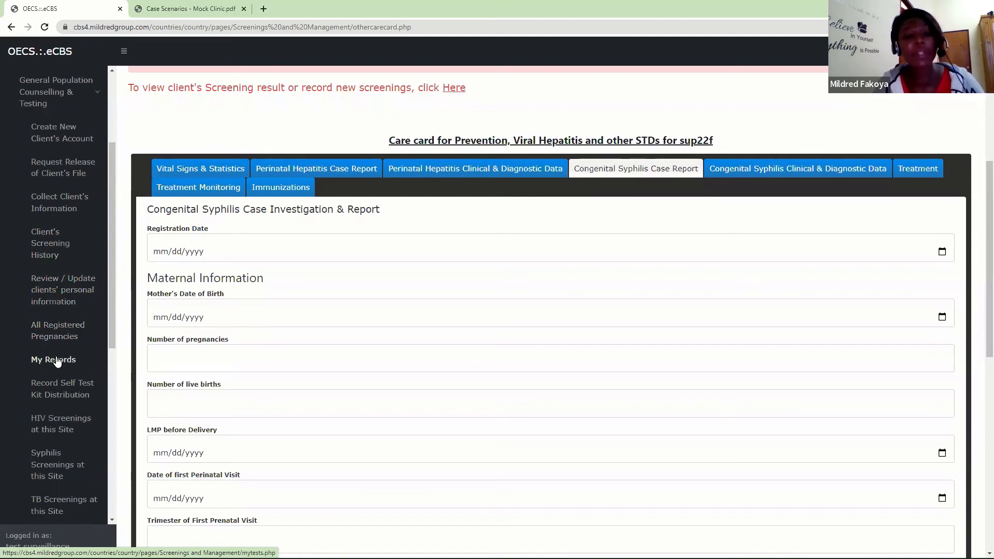
pyautogui.moveTo(110, 289); pyautogui.dragTo(102, 344)
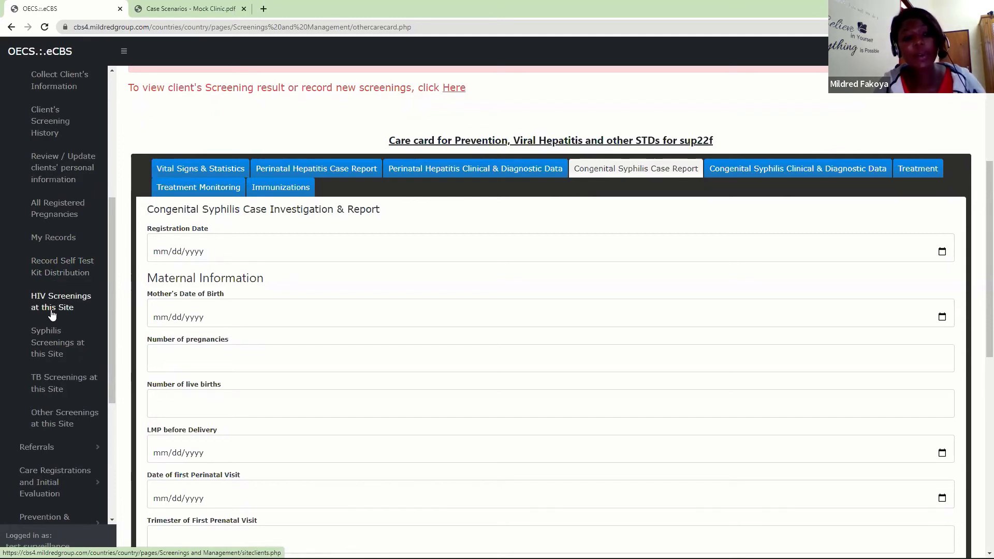
pyautogui.click(63, 300)
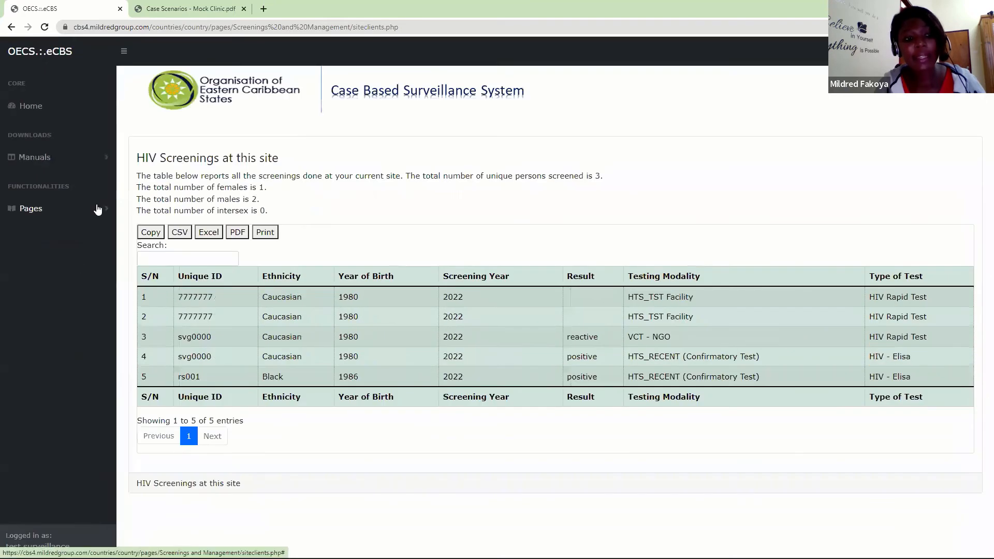
# - Review the pages listed under General Population Counselling & Testing and Referrals, collapsing each group after viewing it
pyautogui.click(97, 210)
pyautogui.scroll(-3, 89, 363)
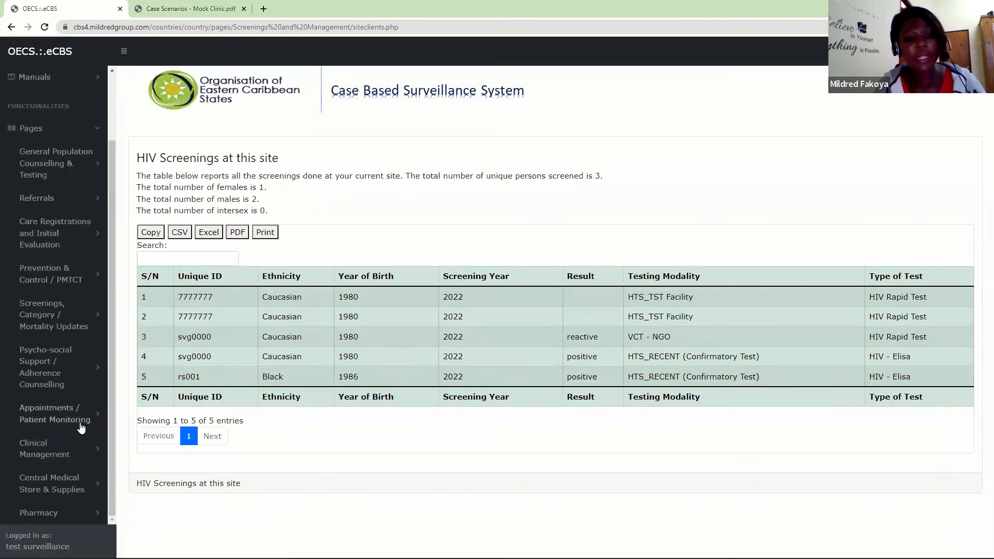
pyautogui.click(34, 163)
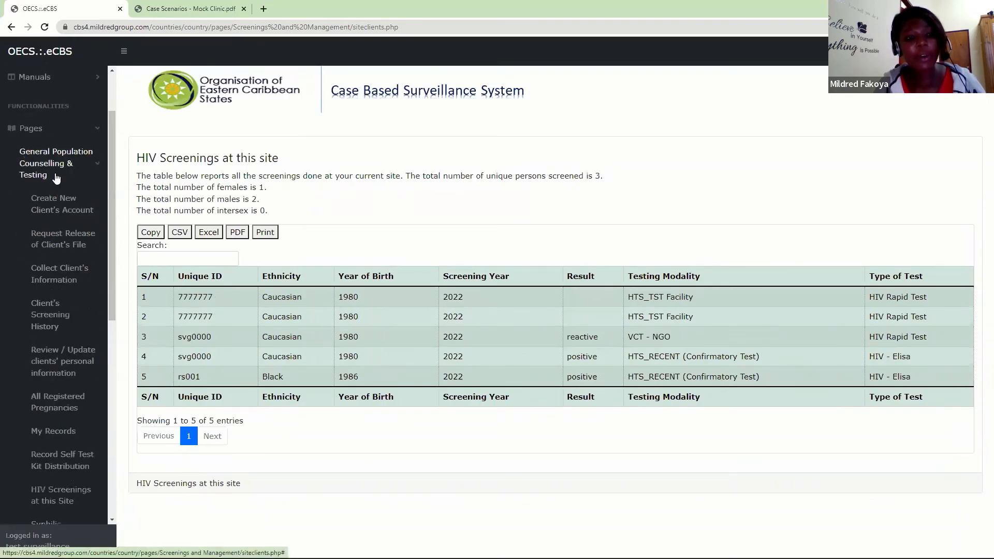
pyautogui.moveTo(111, 194); pyautogui.dragTo(95, 320)
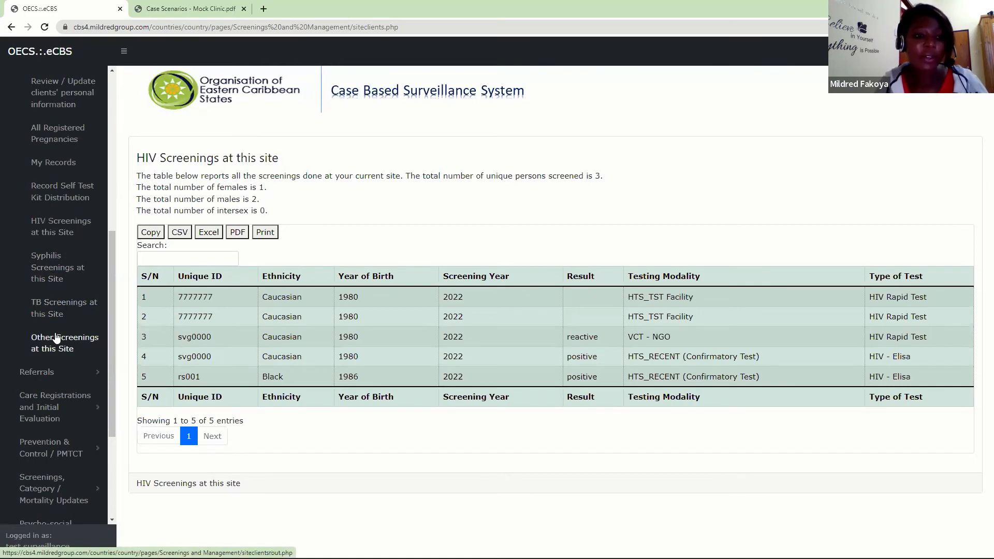
pyautogui.scroll(1, 110, 277)
pyautogui.moveTo(110, 280); pyautogui.dragTo(111, 134)
pyautogui.click(56, 241)
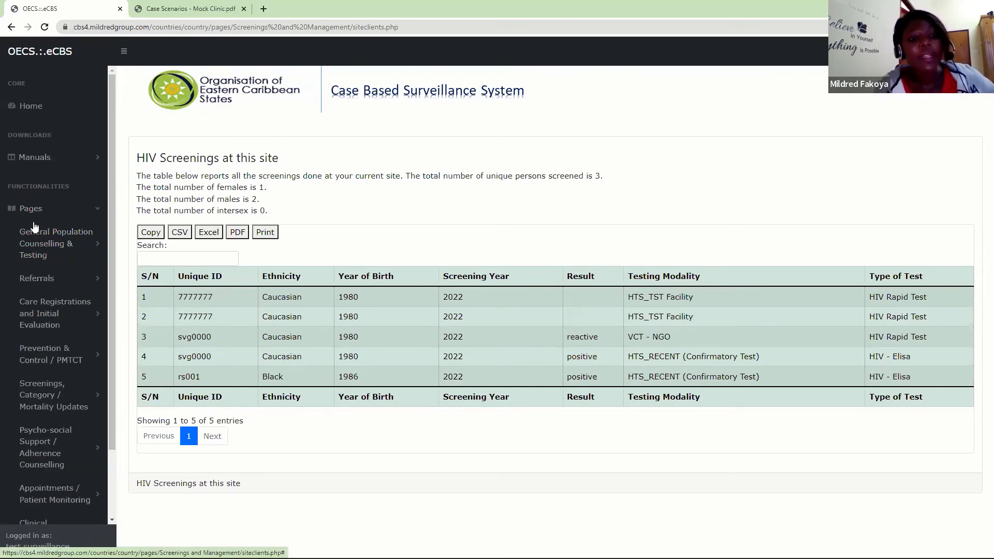
pyautogui.click(42, 280)
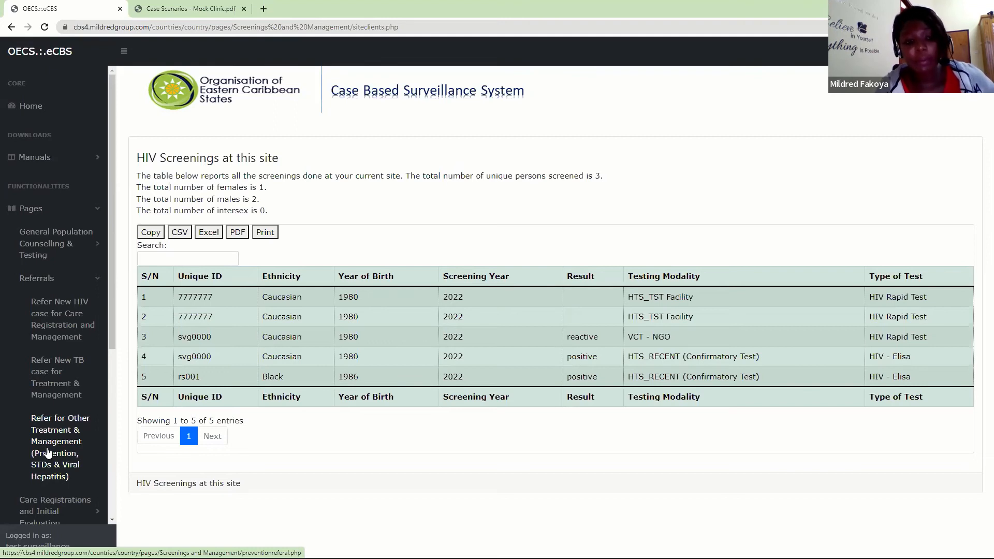
pyautogui.click(91, 281)
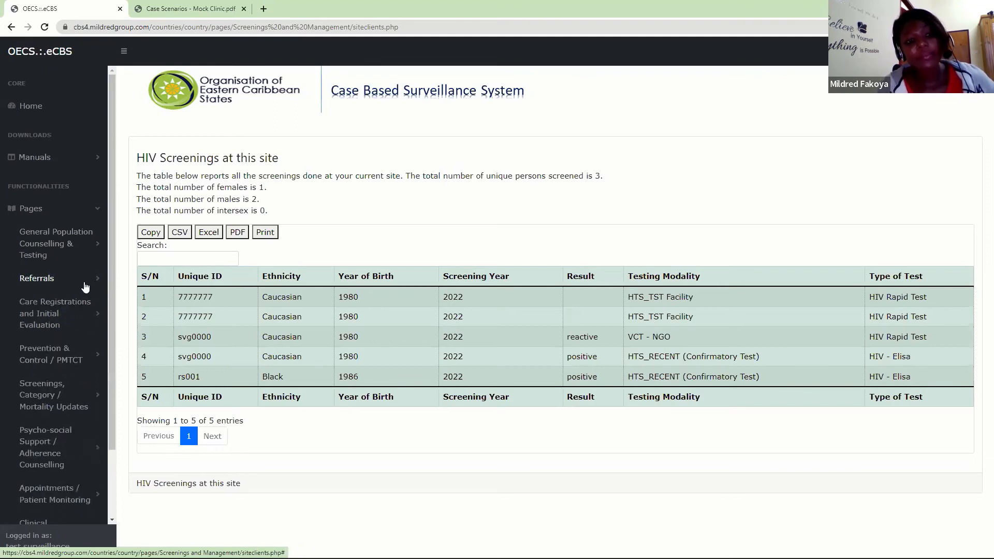
# - Open the HIV Care Registration page for adolescents and adults from Care Registrations and Initial Evaluation
pyautogui.click(45, 318)
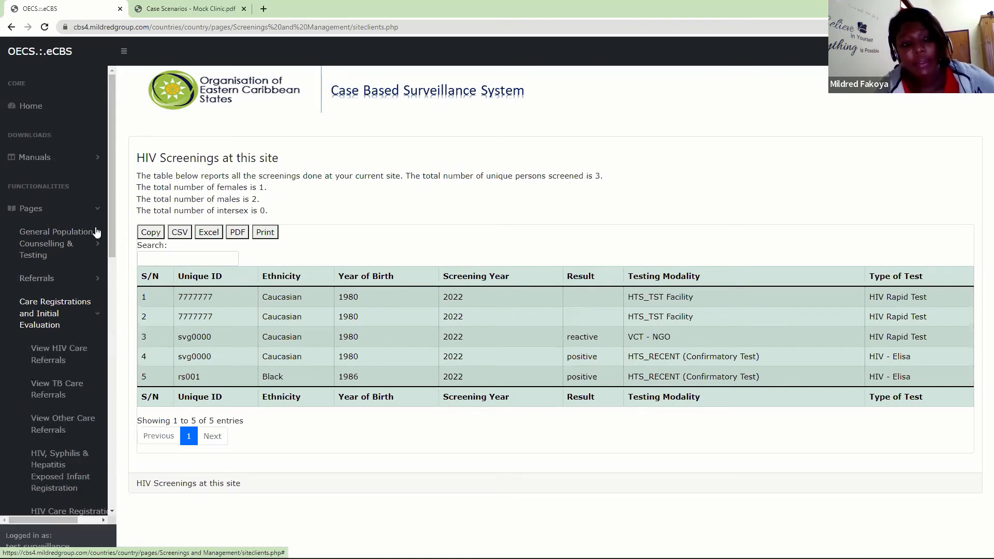
pyautogui.moveTo(111, 219); pyautogui.dragTo(112, 287)
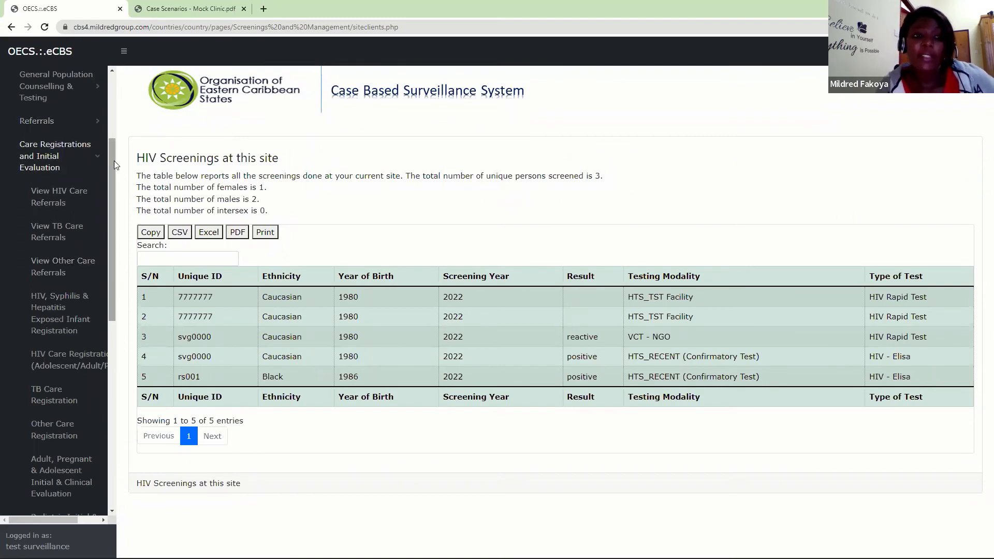
pyautogui.moveTo(114, 164); pyautogui.dragTo(111, 188)
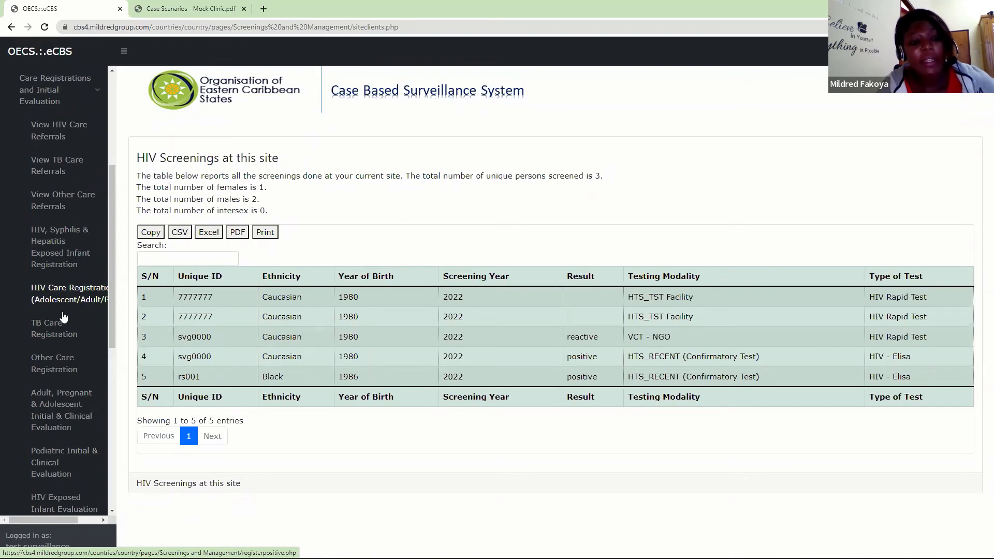
pyautogui.click(71, 296)
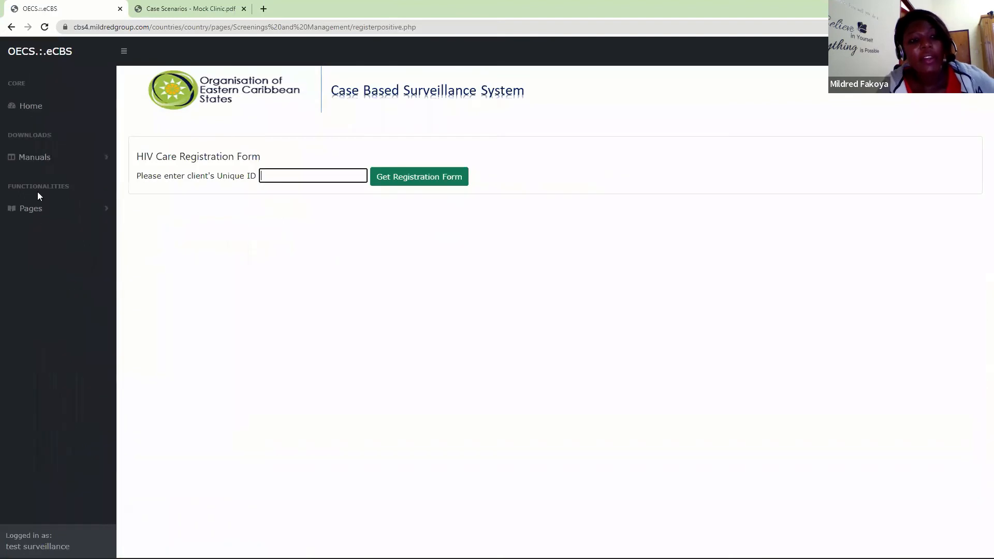
# - Review the registration, evaluation and registered-client pages under Care Registrations and Initial Evaluation, and collapse the group
pyautogui.click(32, 207)
pyautogui.click(52, 303)
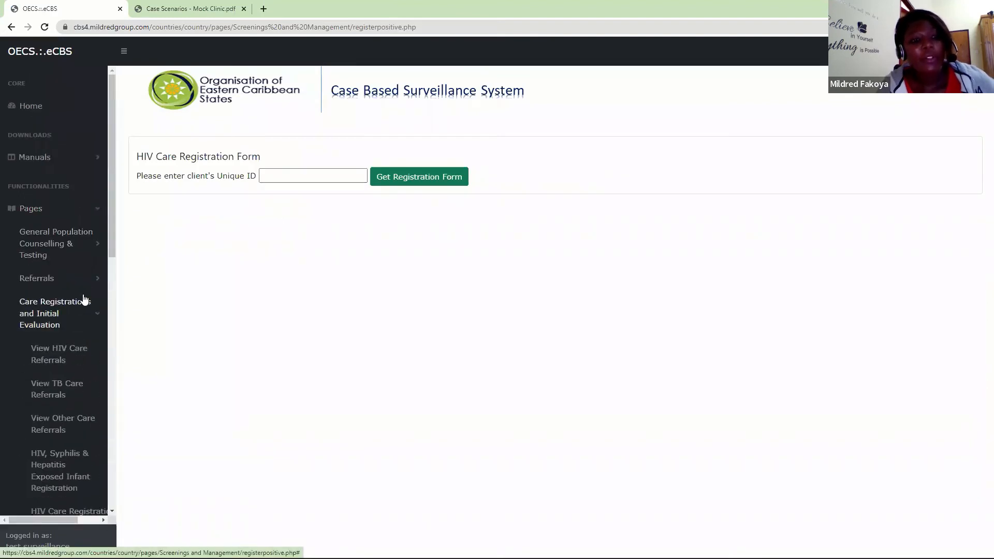
pyautogui.moveTo(110, 246); pyautogui.dragTo(121, 387)
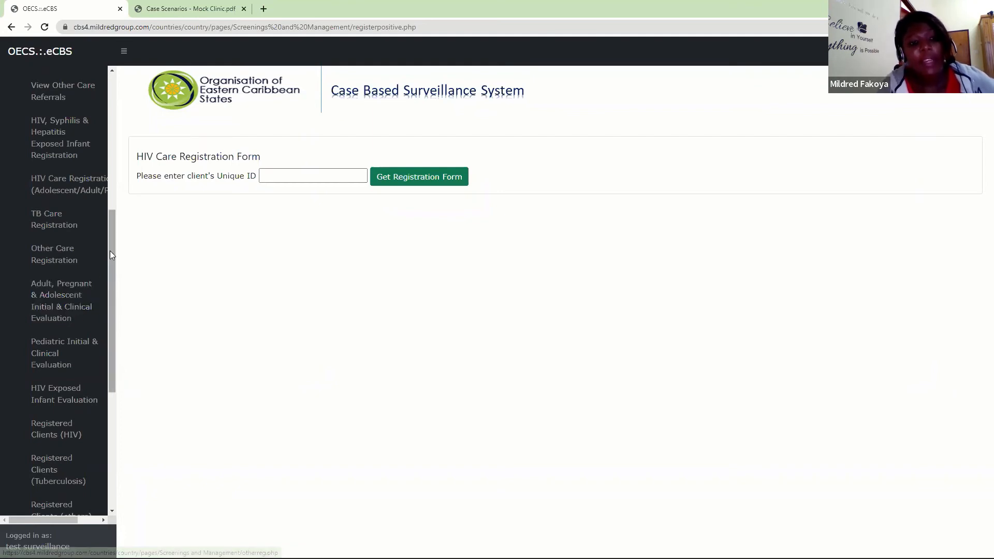
pyautogui.moveTo(110, 250); pyautogui.dragTo(109, 292)
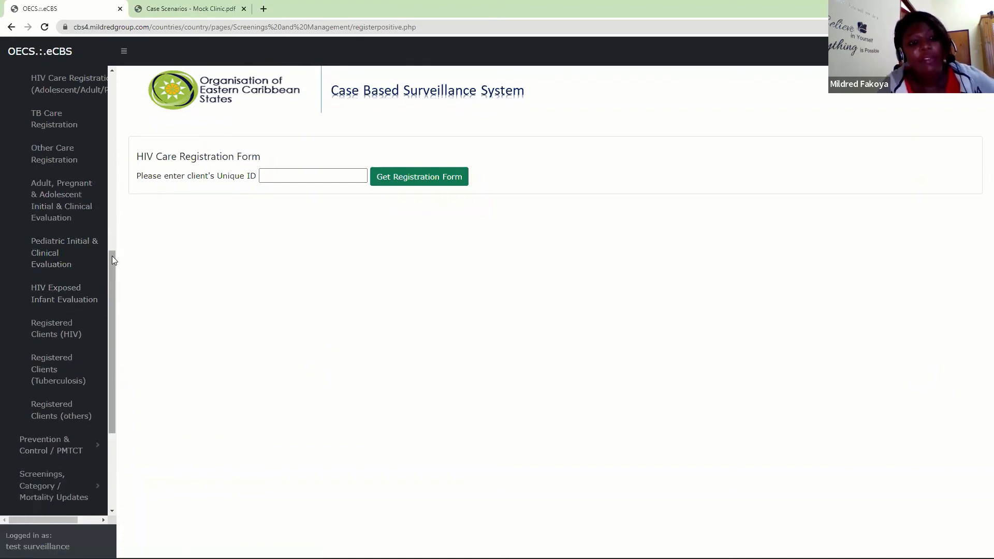
pyautogui.moveTo(111, 256); pyautogui.dragTo(114, 311)
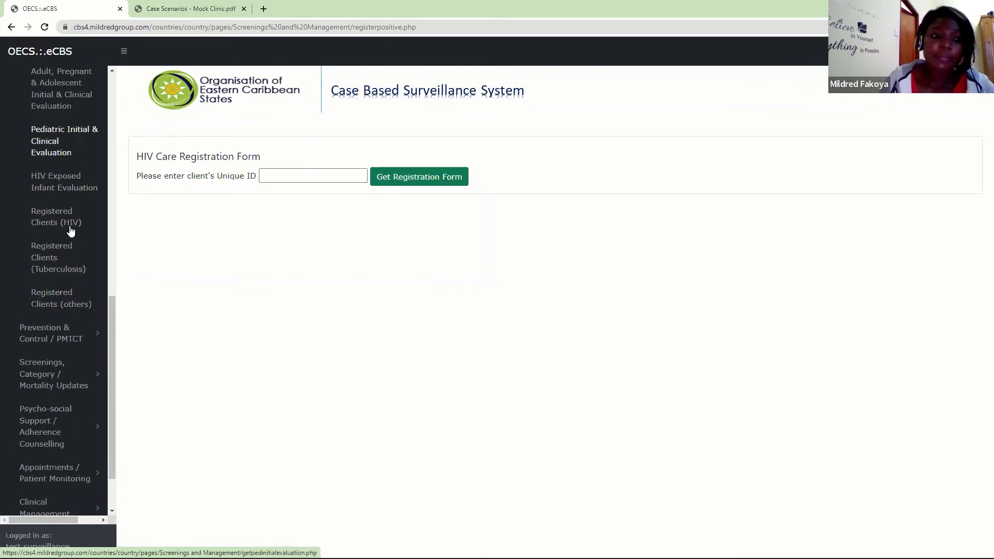
pyautogui.moveTo(111, 317); pyautogui.dragTo(100, 161)
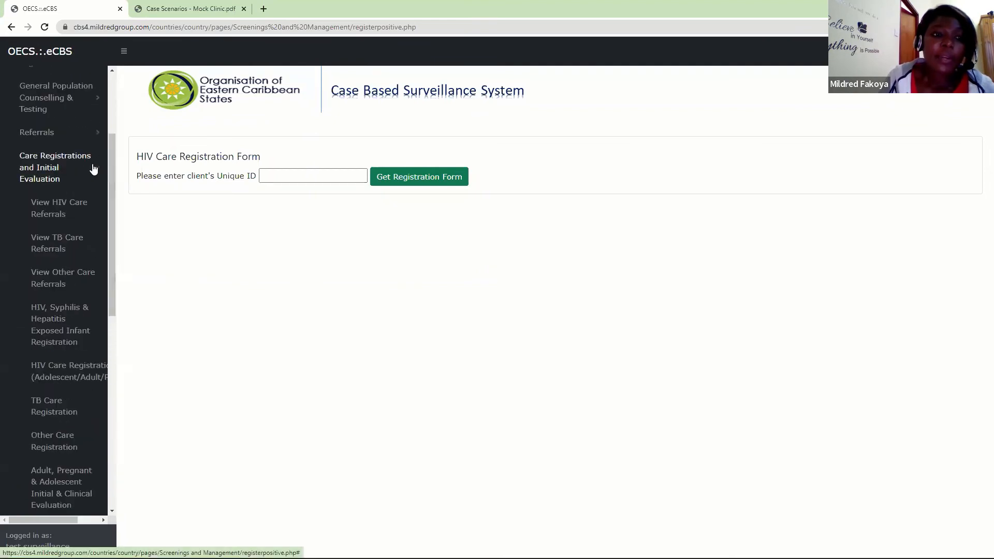
pyautogui.click(93, 166)
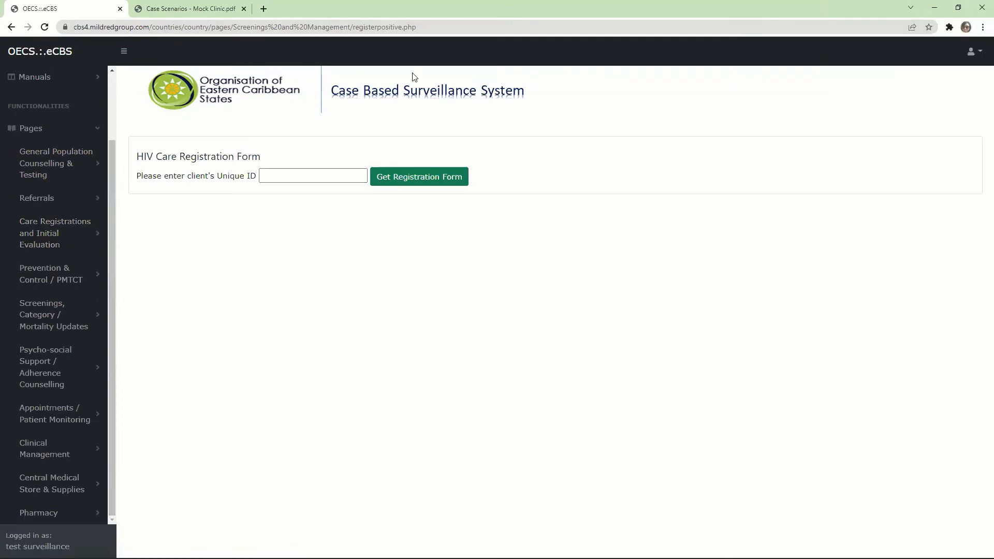
# - Review the risk reduction, contact tracing, PreP / PEP and pregnant client pages under Prevention & Control / PMTCT, and collapse the group
pyautogui.click(48, 281)
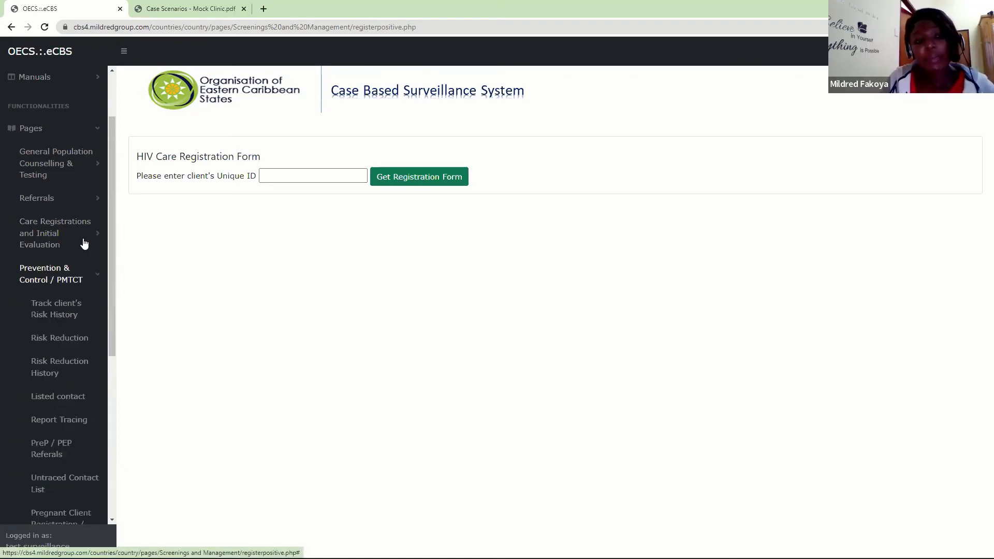
pyautogui.moveTo(113, 180); pyautogui.dragTo(115, 284)
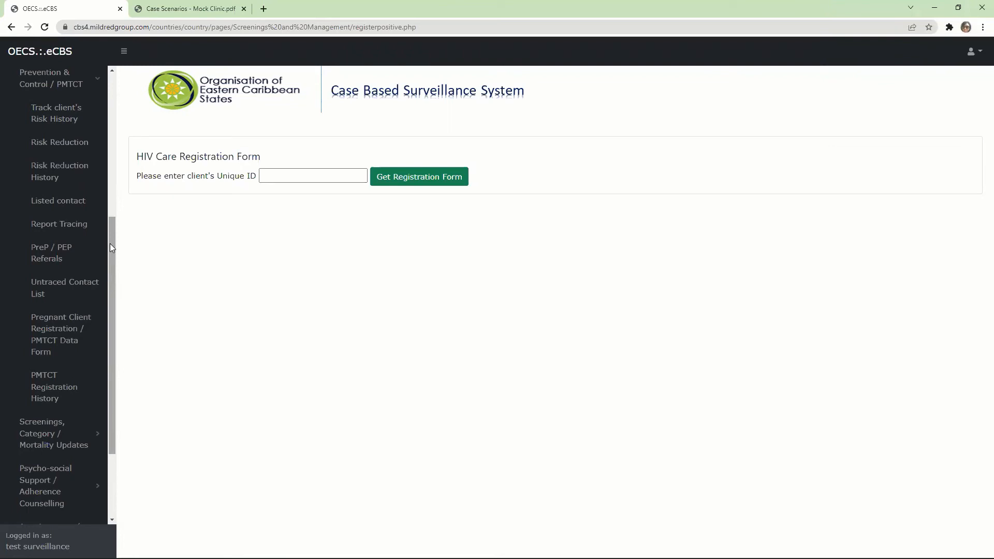
pyautogui.moveTo(110, 243); pyautogui.dragTo(112, 222)
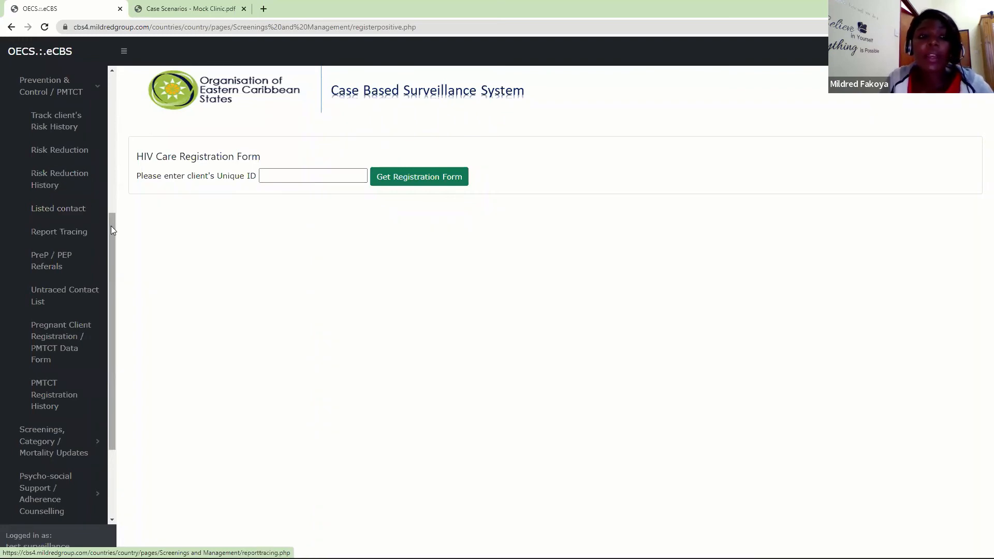
pyautogui.moveTo(110, 228)
pyautogui.mouseDown()
pyautogui.moveTo(111, 240)
pyautogui.moveTo(107, 214)
pyautogui.mouseUp()
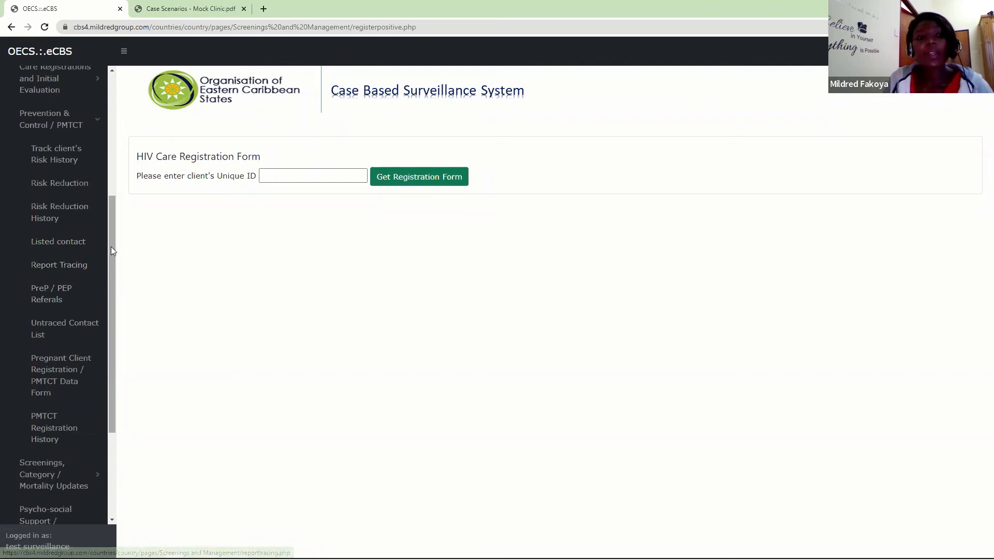
pyautogui.moveTo(114, 254); pyautogui.dragTo(116, 273)
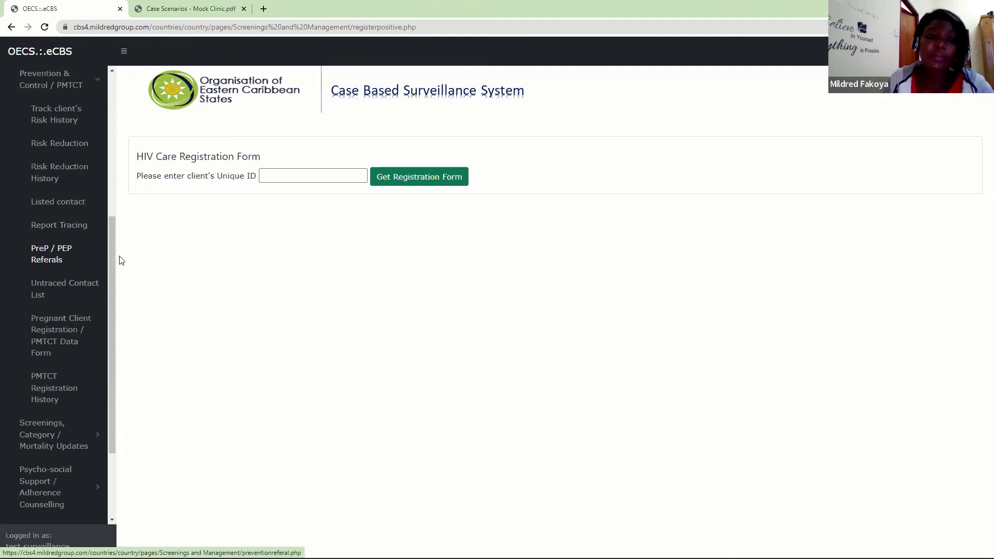
pyautogui.moveTo(108, 269); pyautogui.dragTo(112, 315)
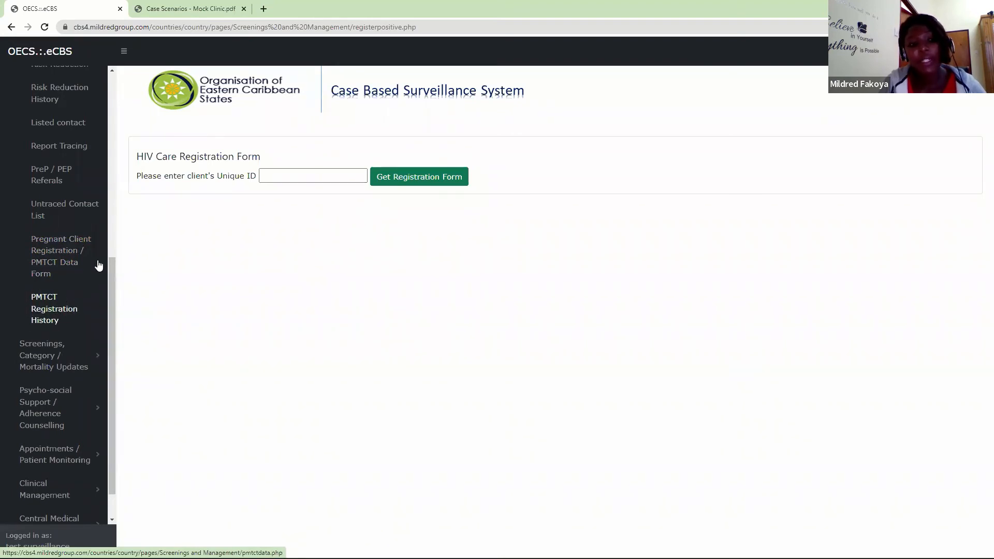
pyautogui.moveTo(111, 261); pyautogui.dragTo(108, 120)
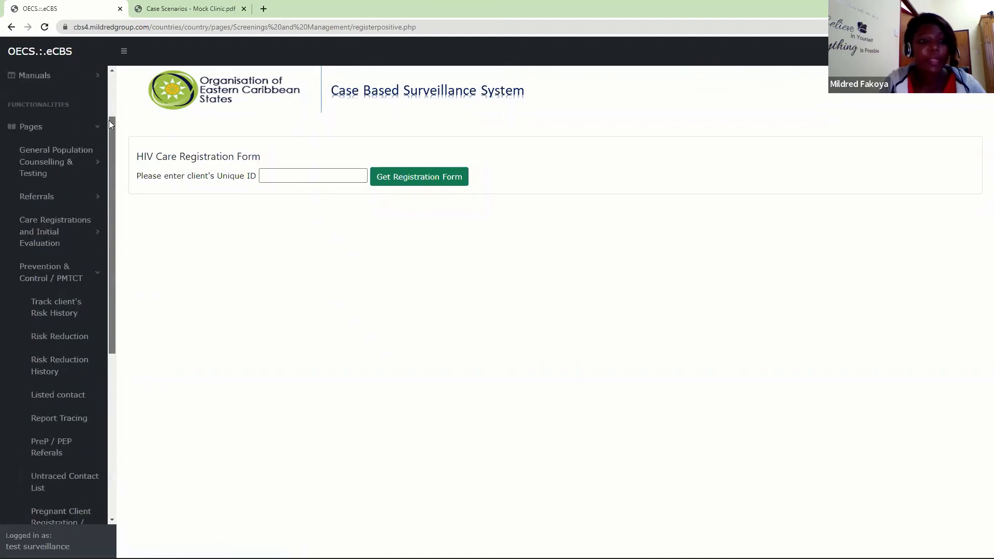
pyautogui.click(100, 279)
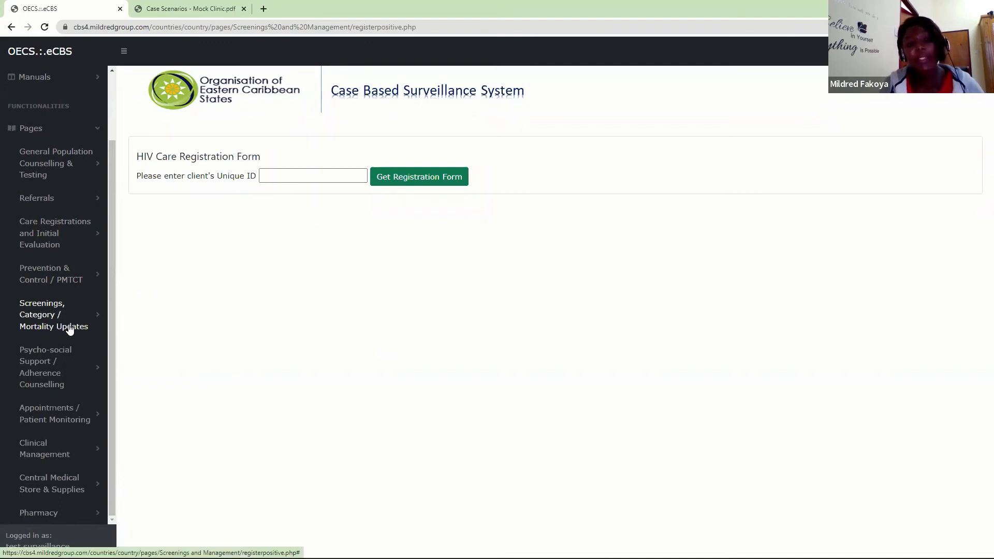
# - Retrieve the client's file from Order / Update Screenings by Unique ID and view the TB and Syphilis screening sections
pyautogui.click(33, 325)
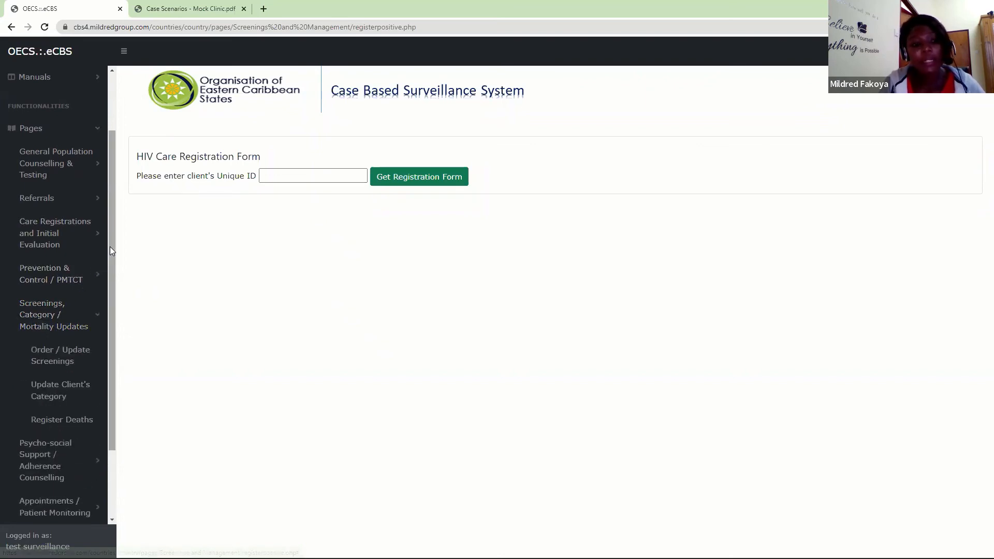
pyautogui.scroll(-2, 110, 247)
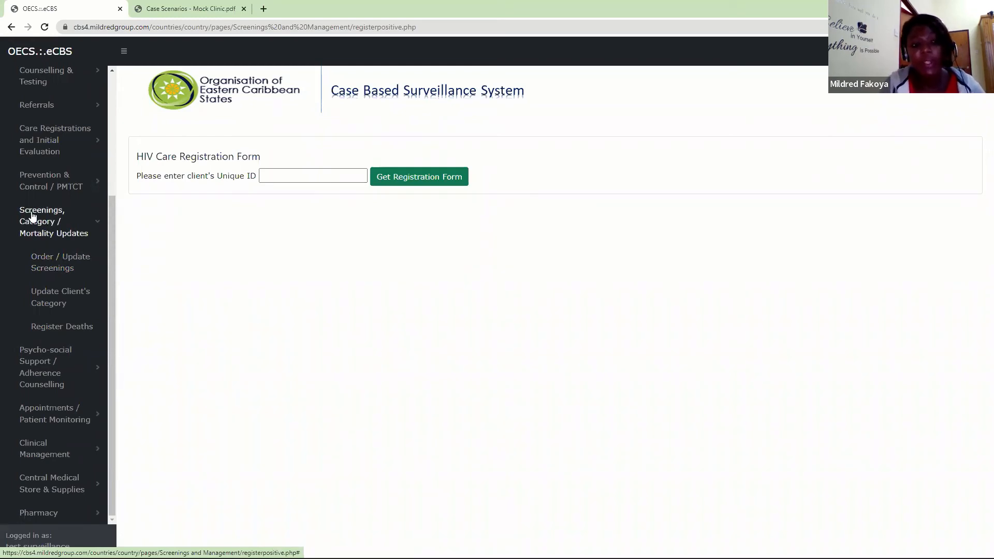
pyautogui.click(61, 269)
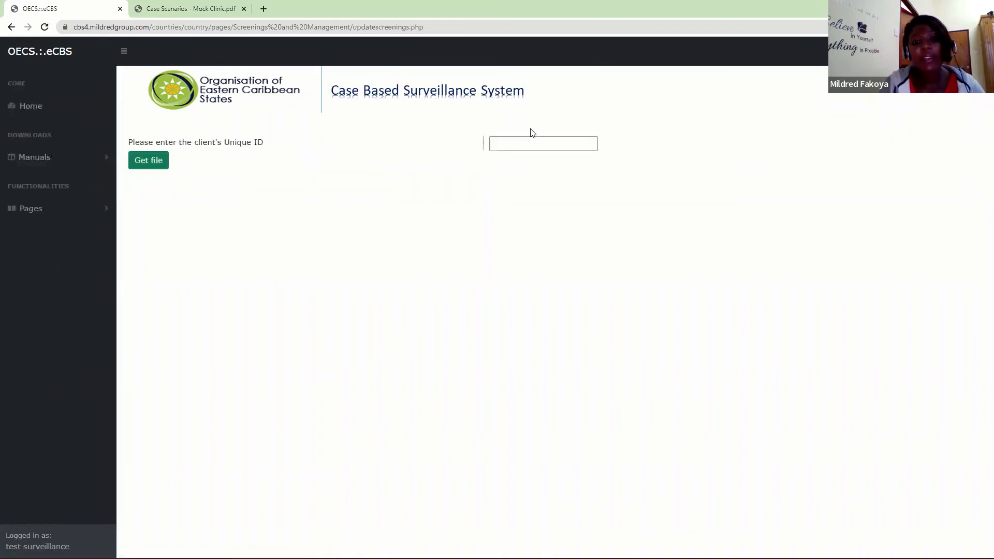
pyautogui.click(517, 143)
pyautogui.write('kp001')
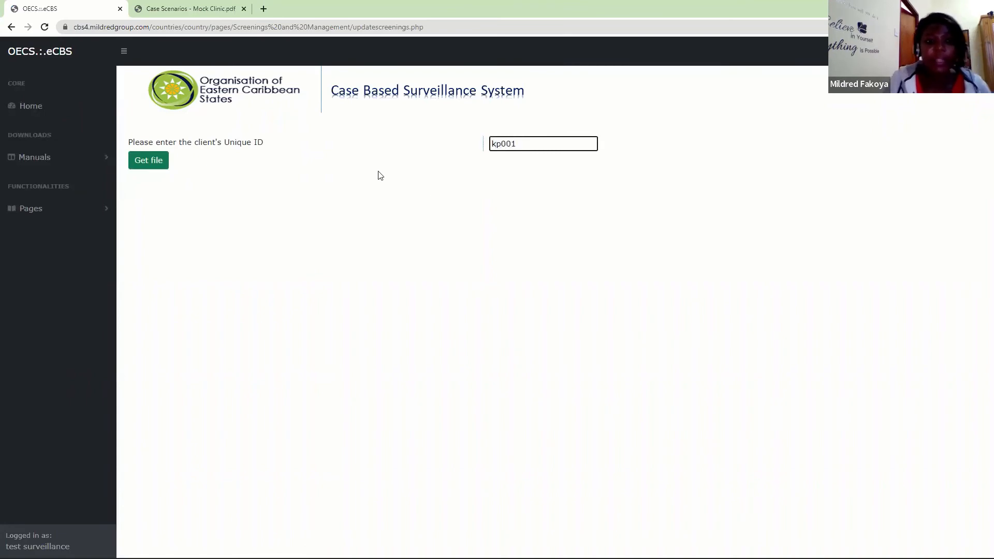
pyautogui.click(153, 162)
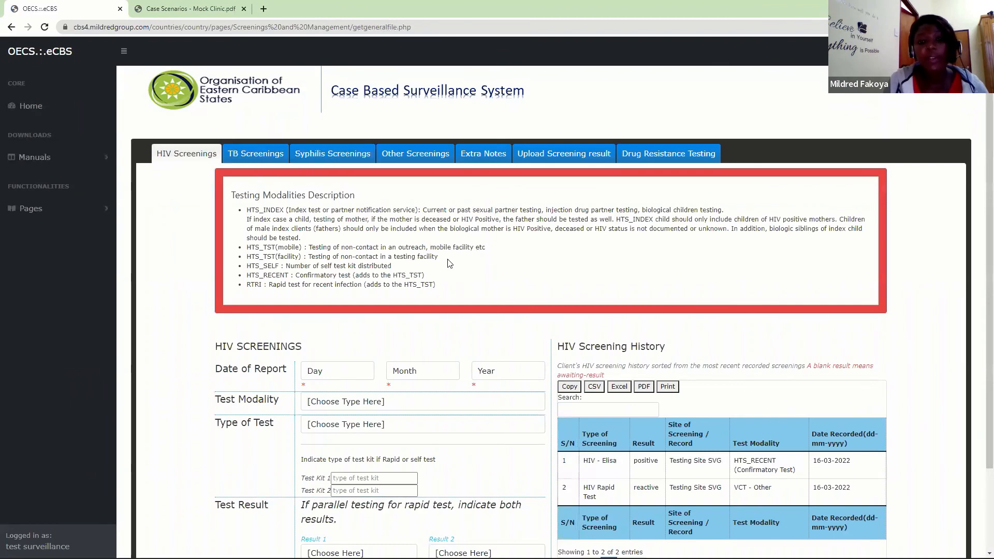
pyautogui.click(247, 158)
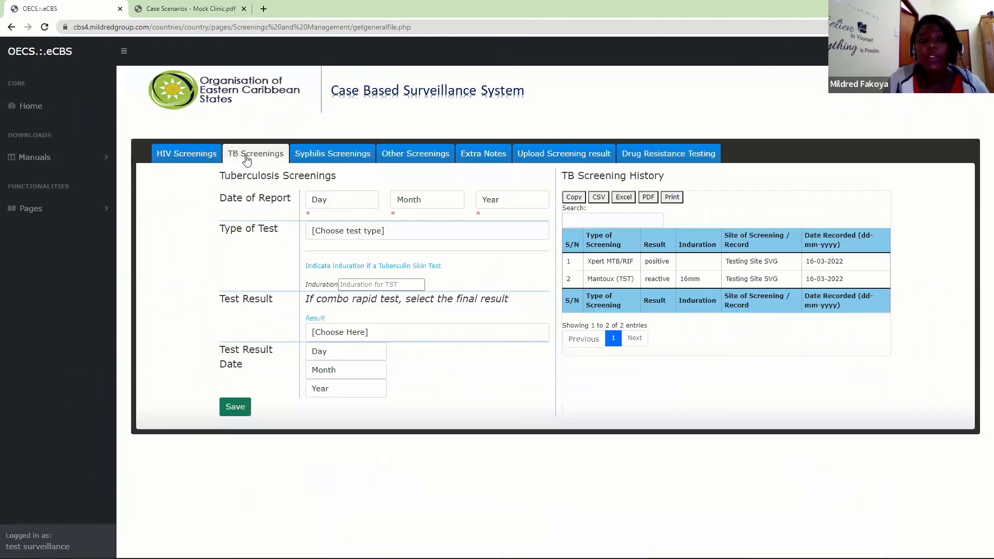
pyautogui.click(340, 162)
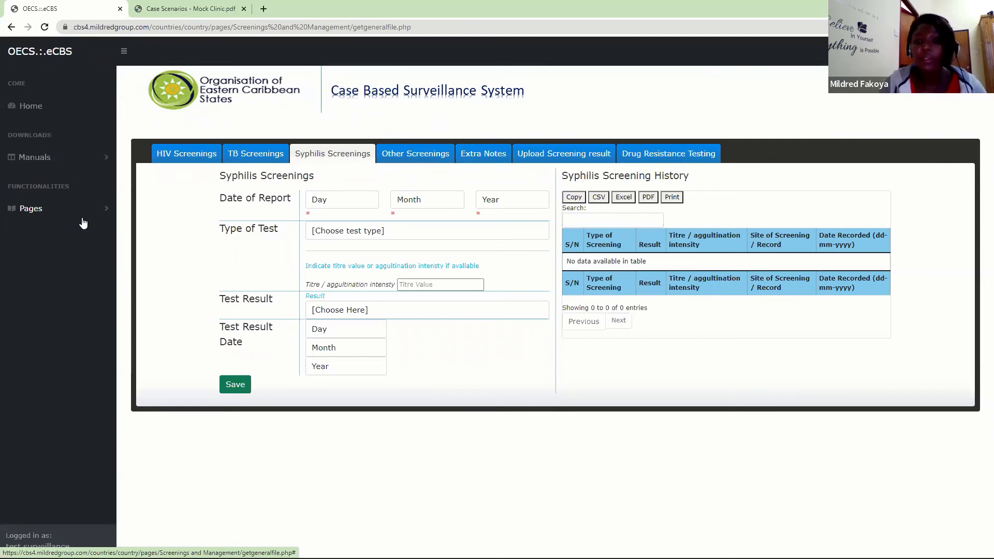
# - Retrieve the client's record from Update Client's Category by Unique ID and view the available category options without choosing another
pyautogui.click(46, 210)
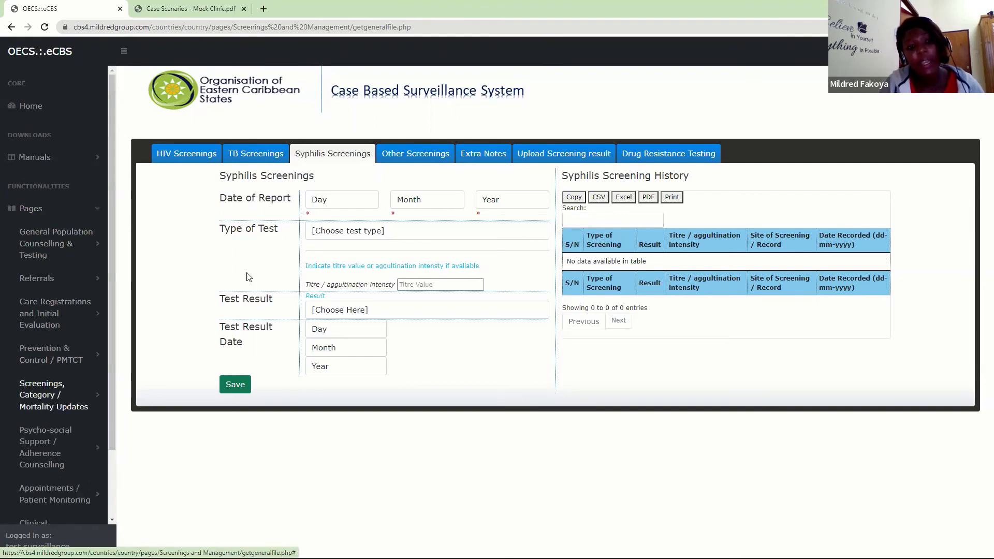
pyautogui.click(62, 402)
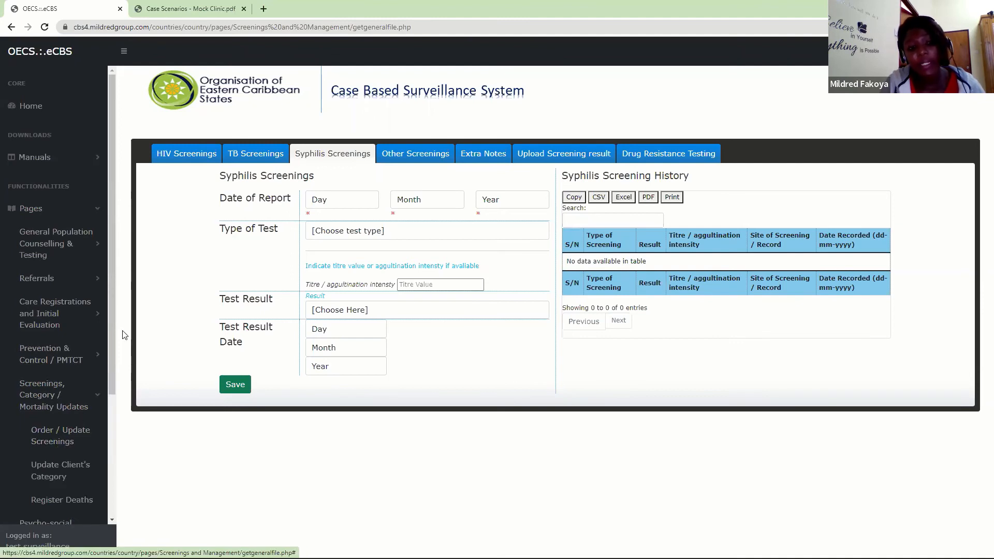
pyautogui.scroll(-3, 113, 365)
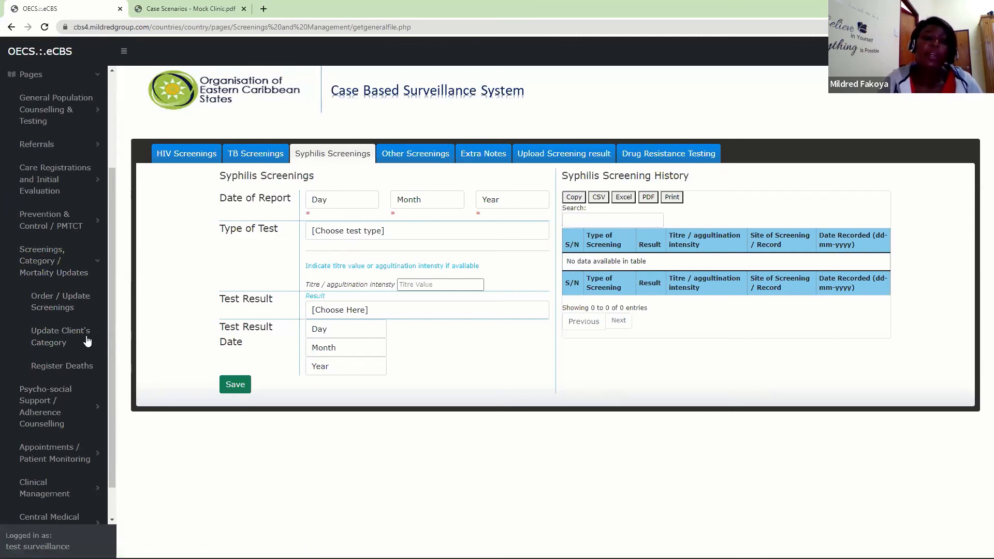
pyautogui.click(67, 335)
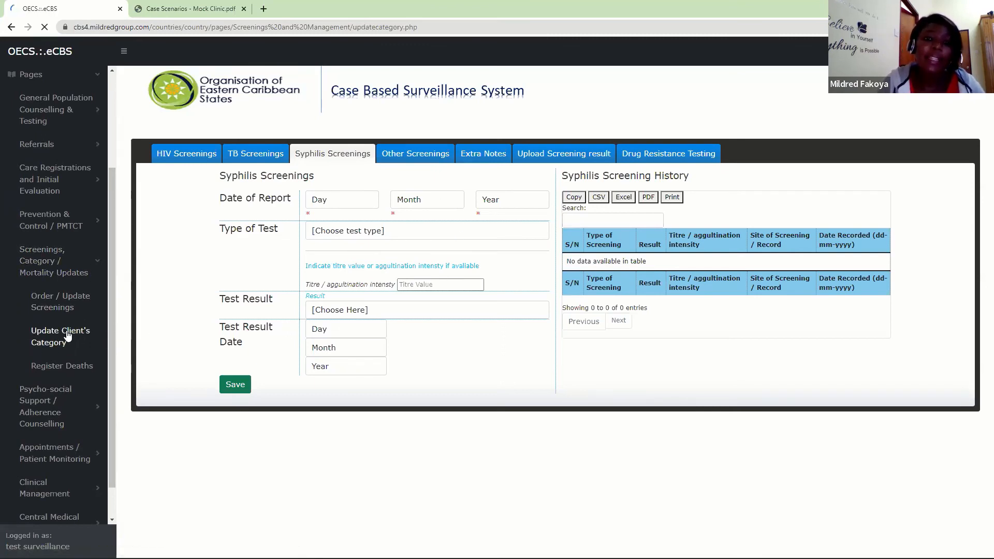
pyautogui.click(505, 166)
pyautogui.click(504, 167)
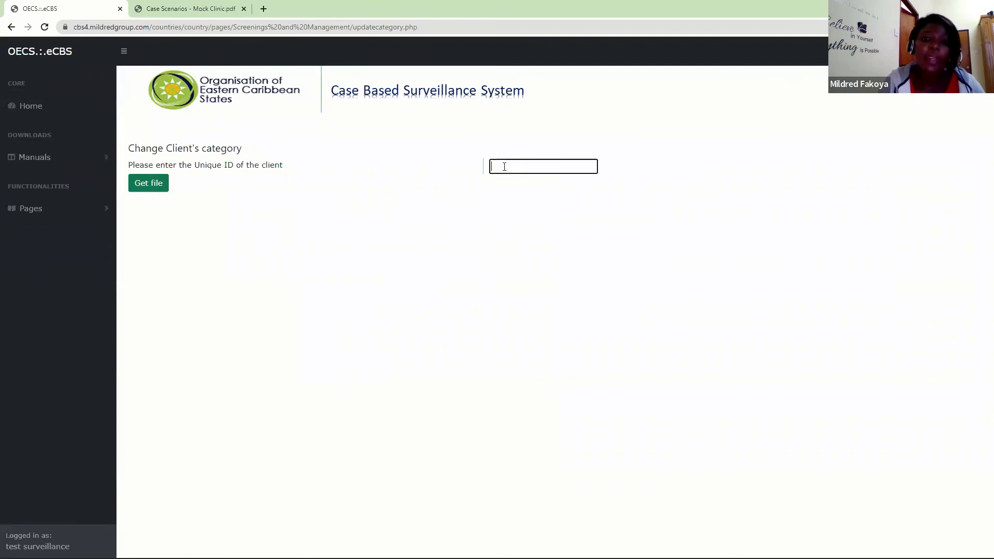
pyautogui.write('k')
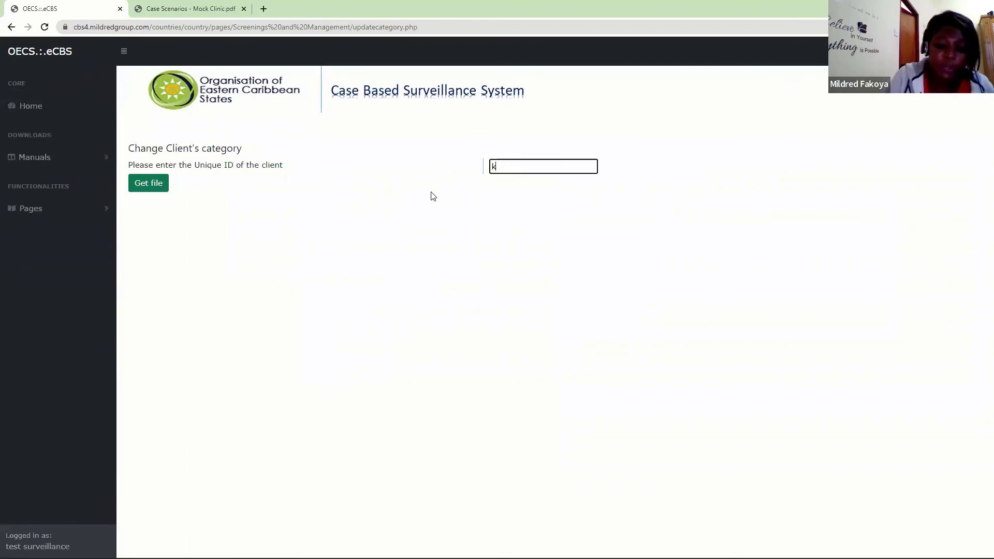
pyautogui.write('p001')
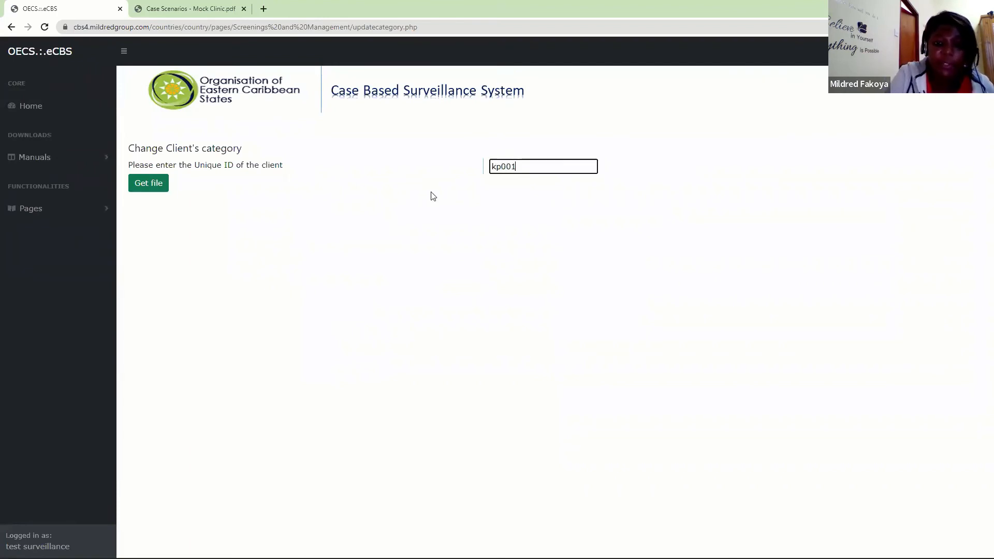
pyautogui.click(162, 186)
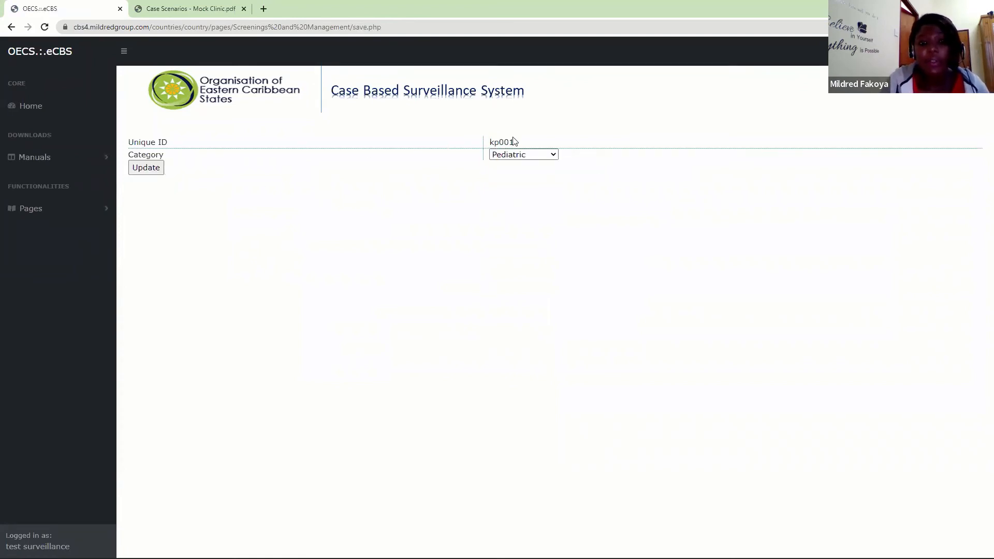
pyautogui.click(522, 157)
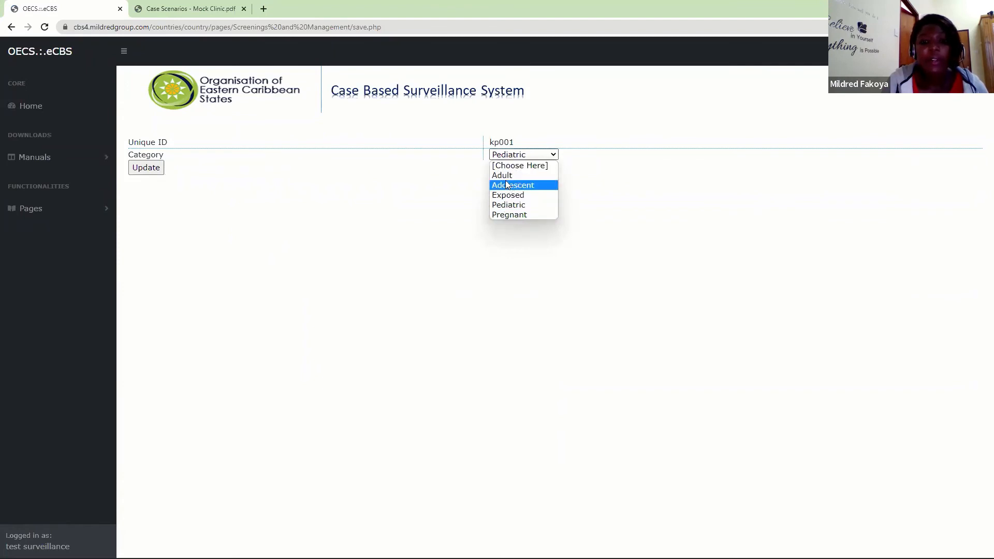
pyautogui.click(414, 222)
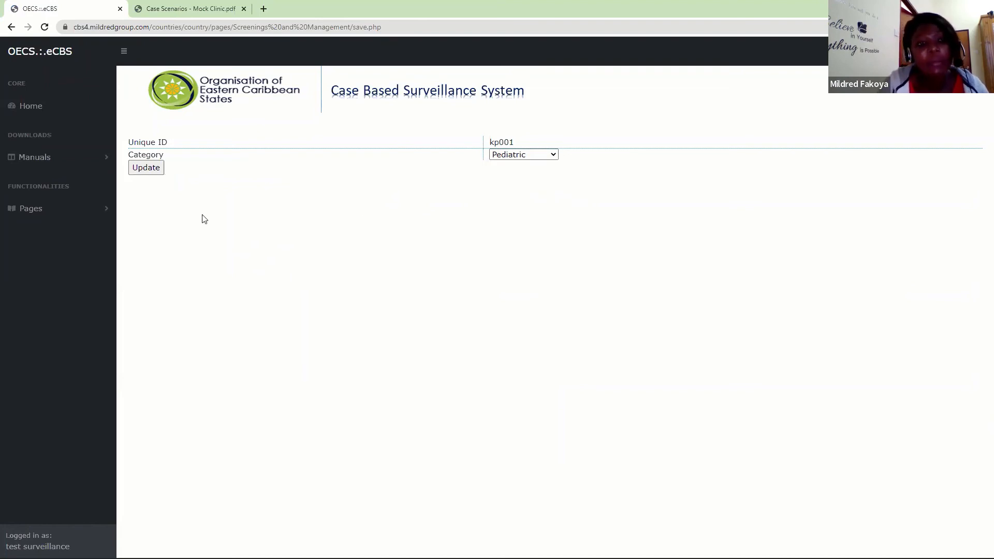
# - Retrieve the client's record from Register Deaths under Screenings, Category / Mortality Updates using the client's Unique ID
pyautogui.click(32, 210)
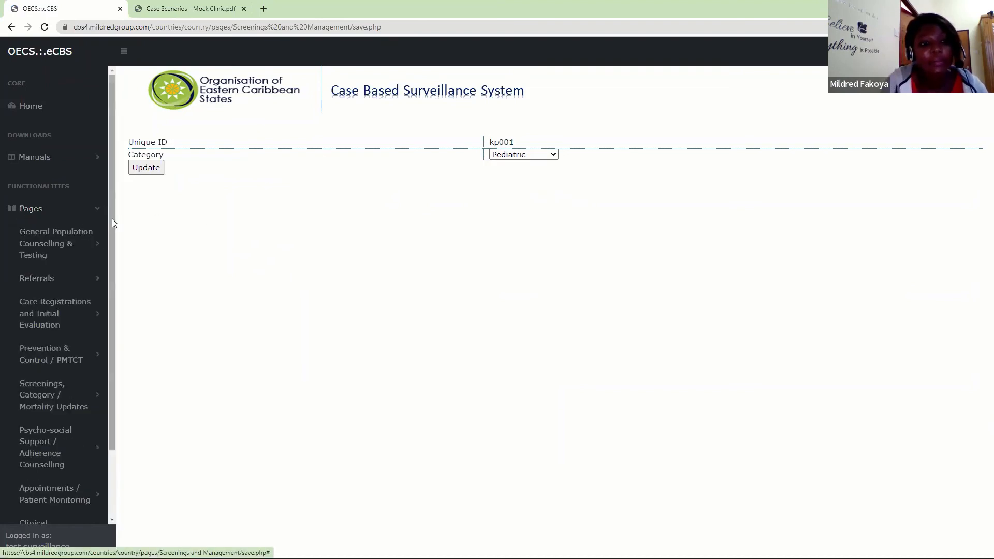
pyautogui.scroll(-3, 57, 310)
pyautogui.click(50, 318)
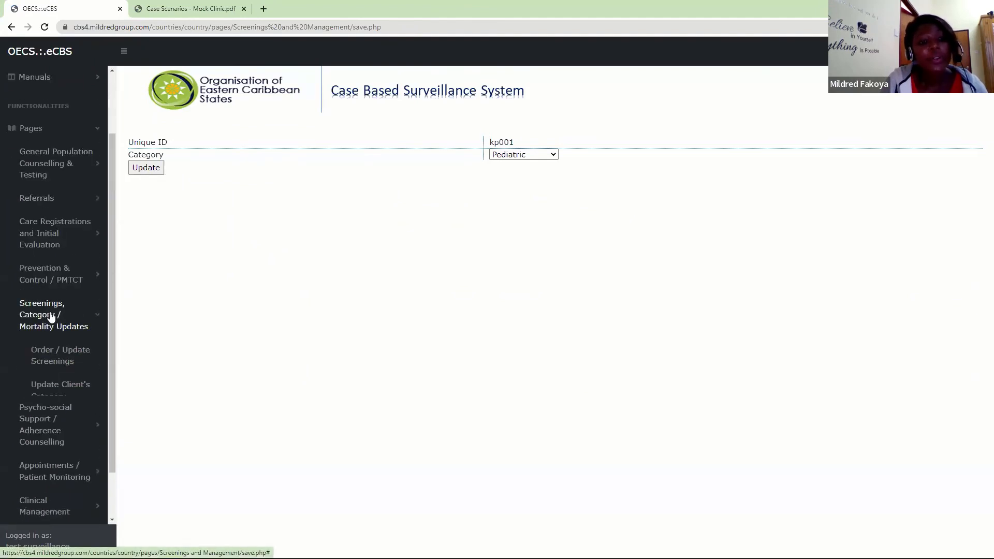
pyautogui.click(59, 423)
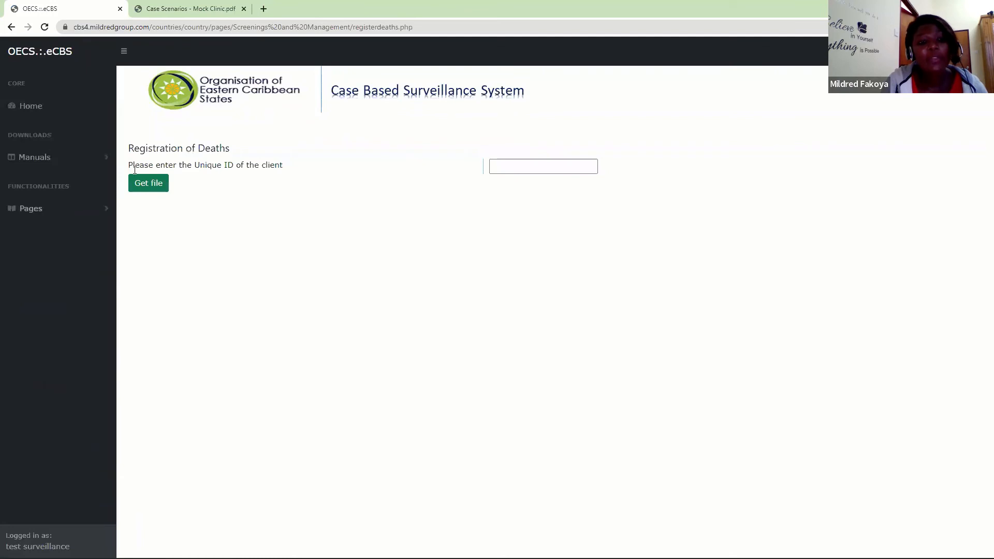
pyautogui.click(543, 160)
pyautogui.write('kp001')
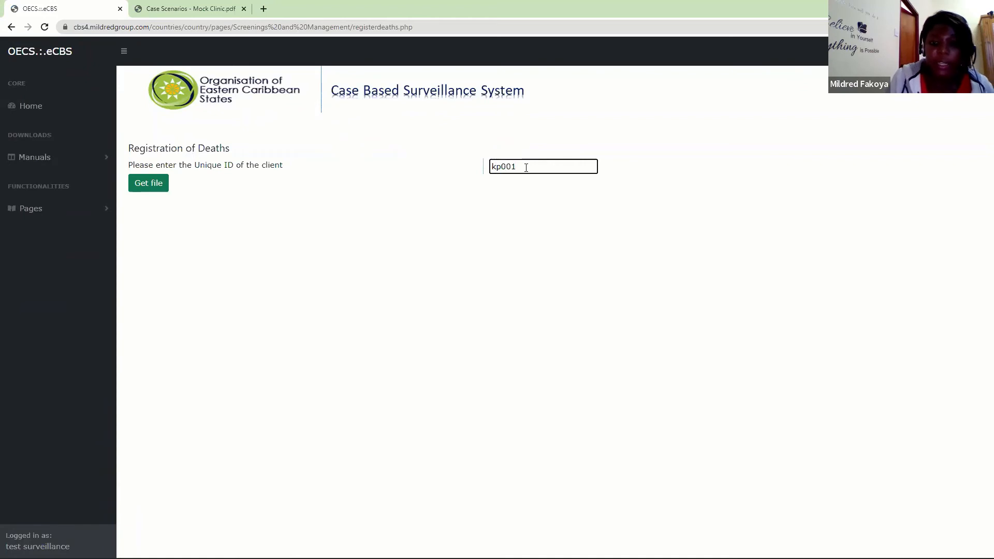
pyautogui.press('Return')
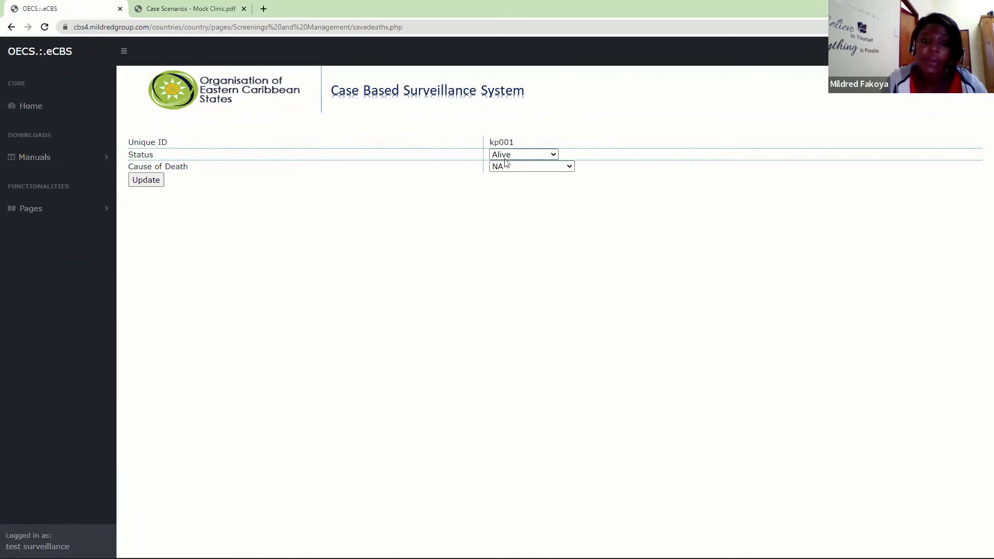
# - View the status and cause of death options for the client, keeping Alive and NA selected
pyautogui.click(534, 155)
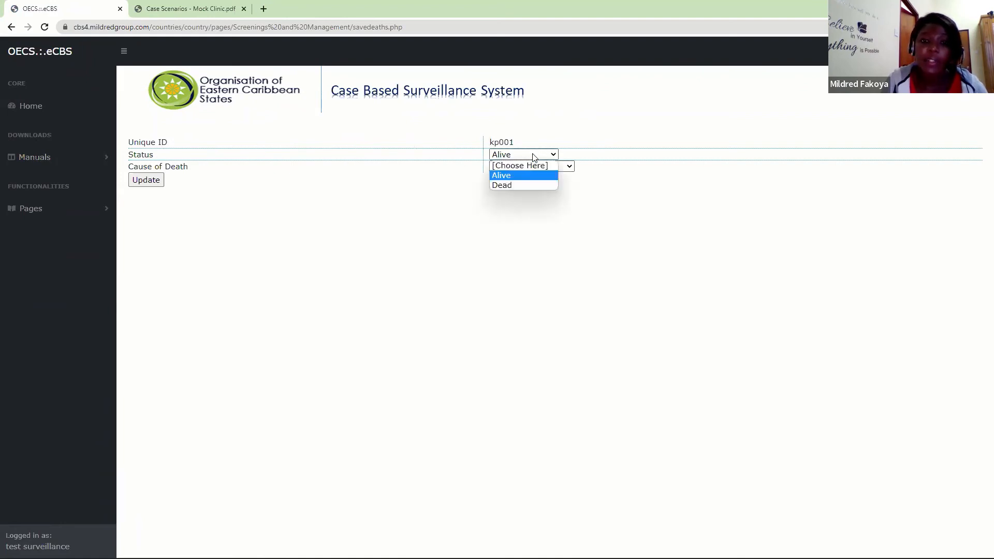
pyautogui.click(513, 175)
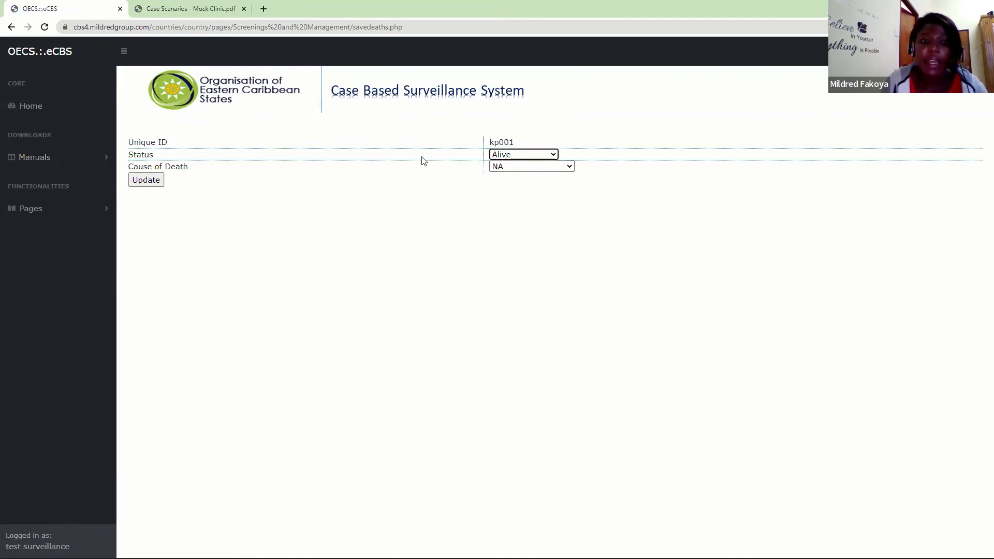
pyautogui.click(540, 170)
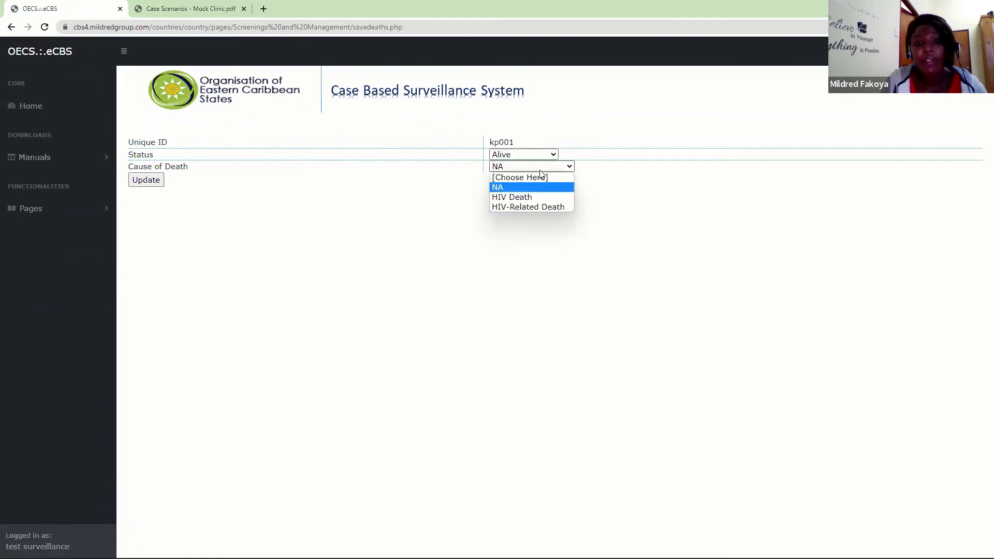
pyautogui.click(393, 199)
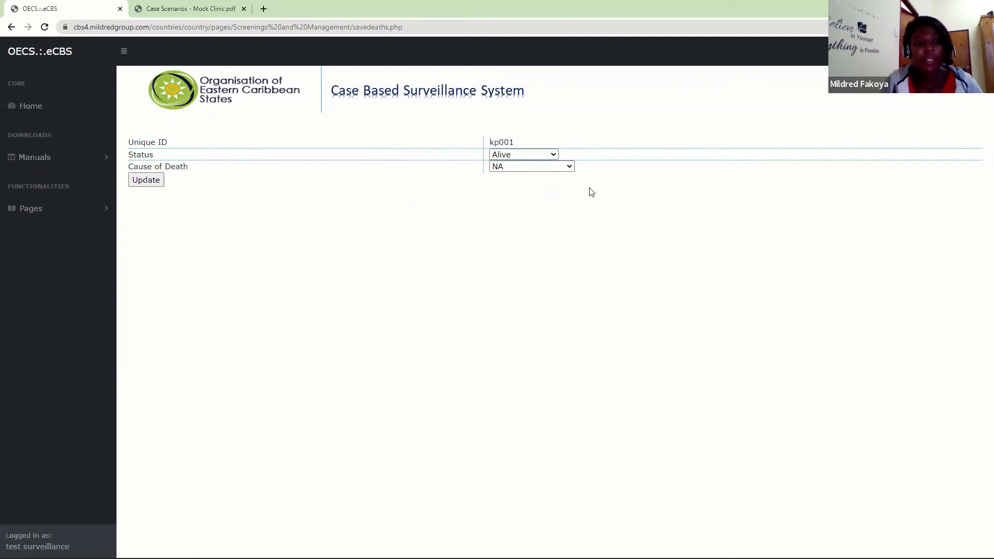
# - Review the pages listed under Screenings, Category / Mortality Updates and collapse the group
pyautogui.click(72, 207)
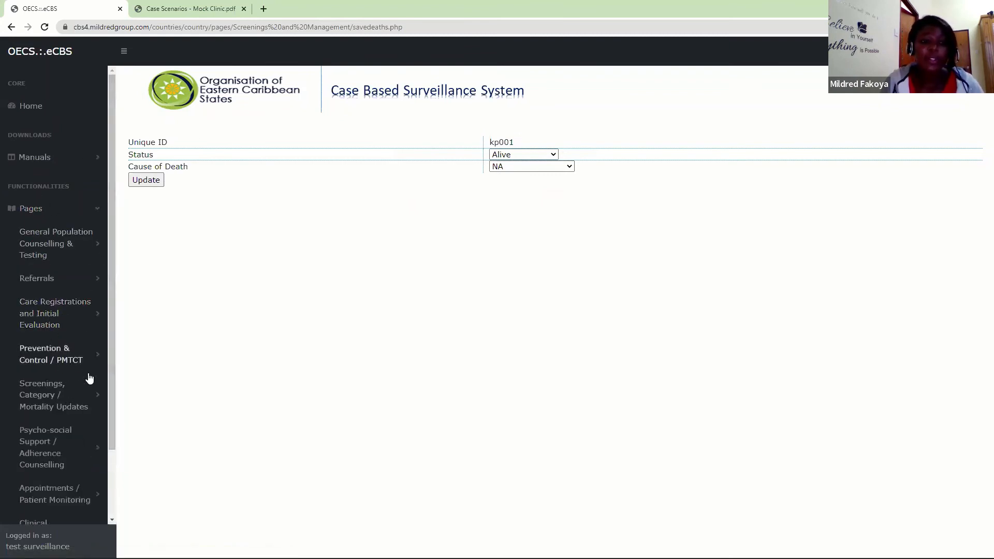
pyautogui.click(45, 400)
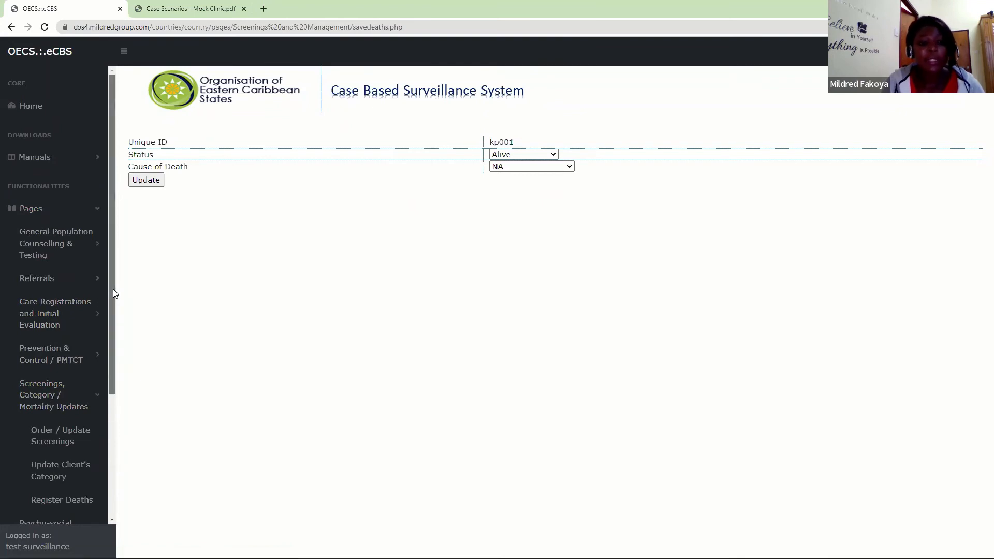
pyautogui.moveTo(112, 287); pyautogui.dragTo(109, 393)
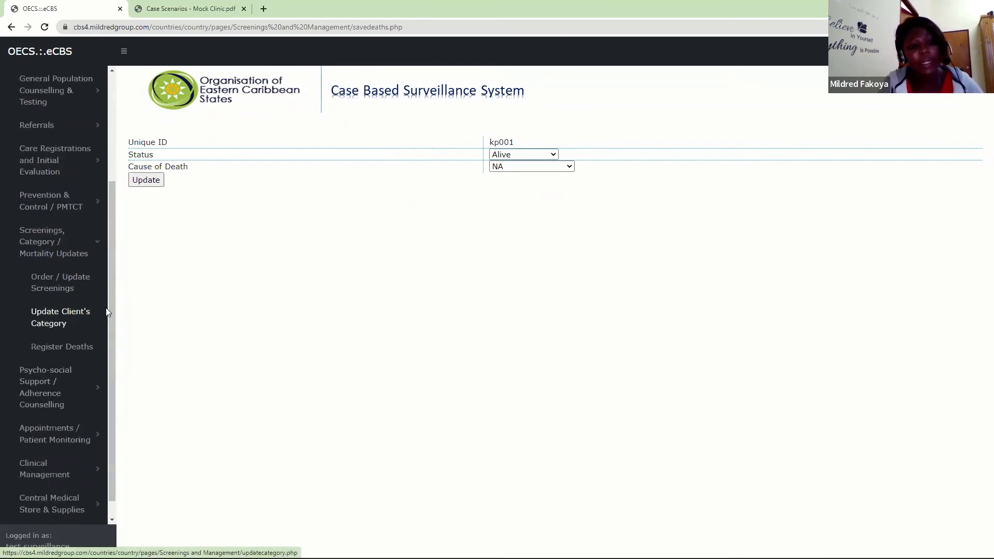
pyautogui.click(68, 254)
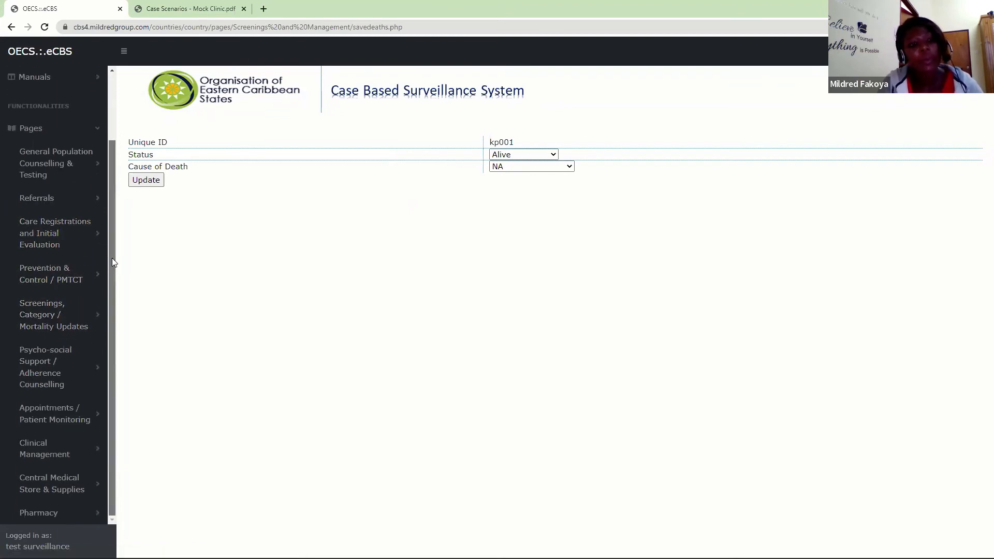
# - Open Schedule Counselling Appointments under Psycho-social Support / Adherence Counselling and enter the client's unique ID in the referral form
pyautogui.click(44, 361)
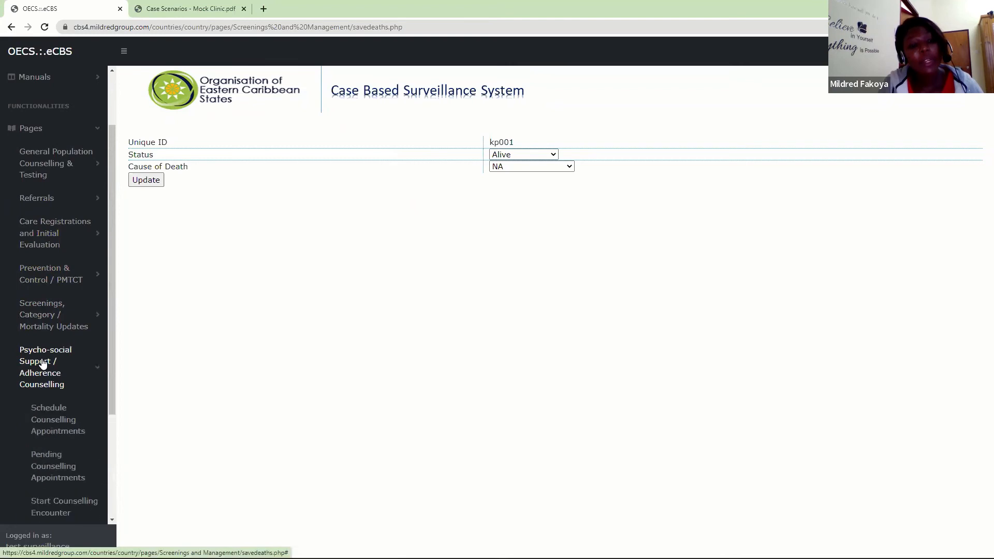
pyautogui.moveTo(111, 310); pyautogui.dragTo(117, 459)
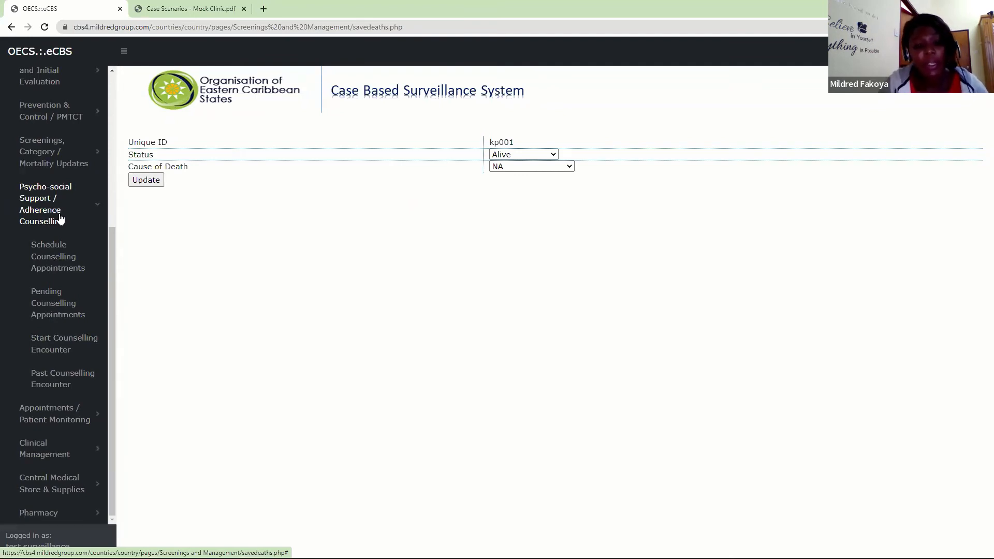
pyautogui.click(37, 274)
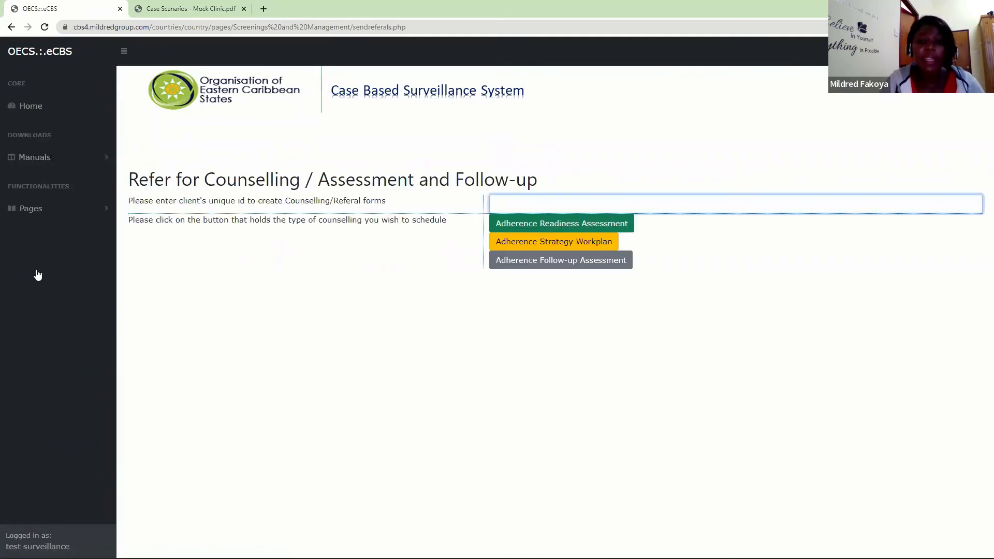
pyautogui.write('k')
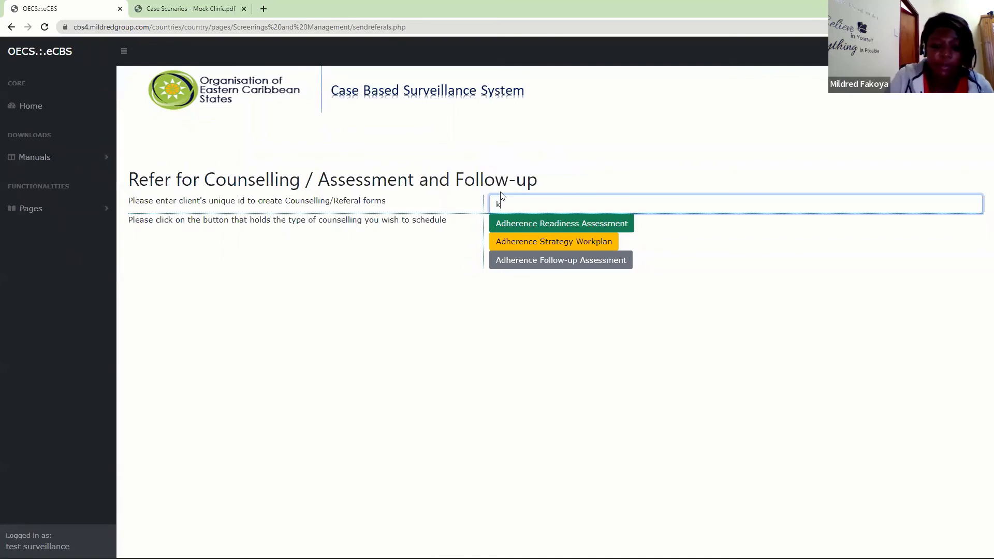
pyautogui.write('p001')
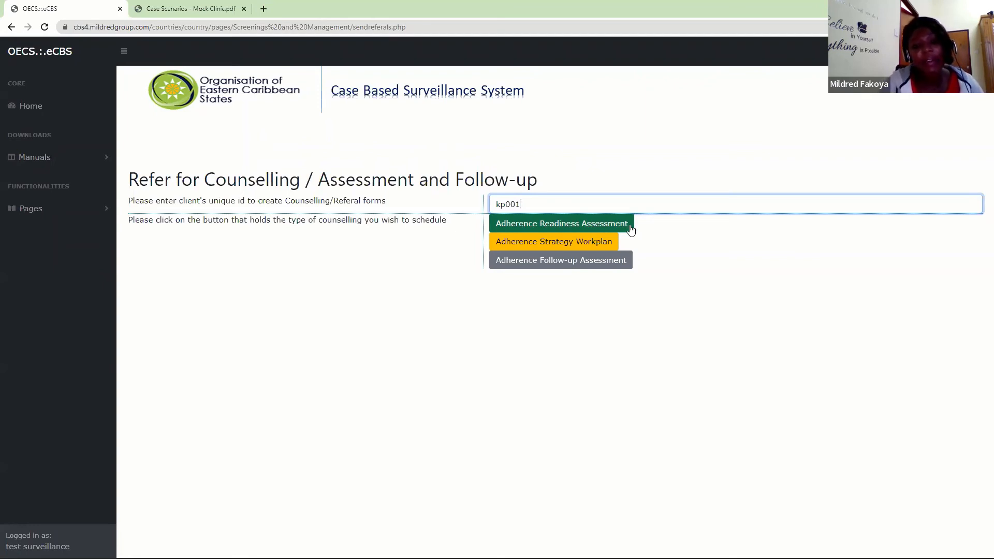
# - Refer the client for an Adherence Strategy Workplan and save the counselling appointment
pyautogui.click(559, 243)
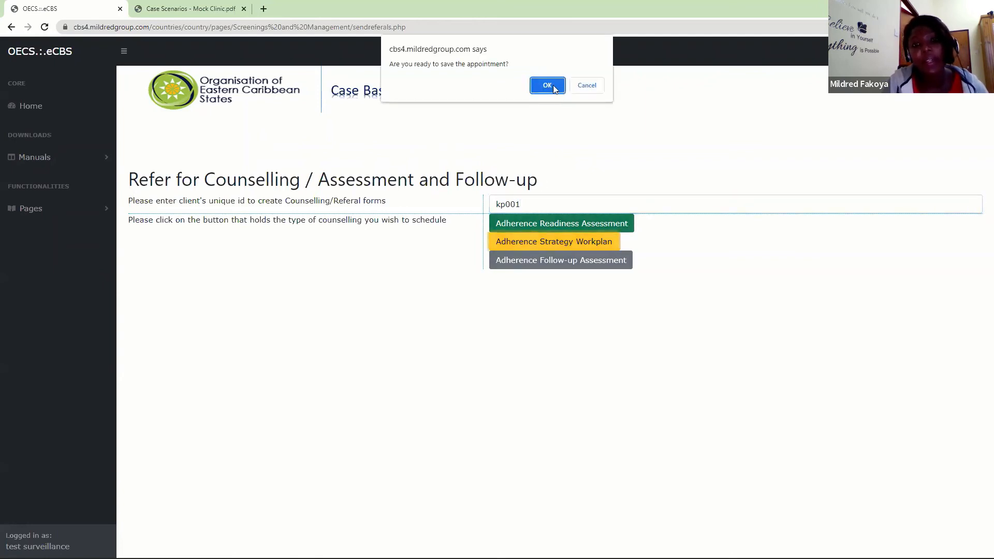
pyautogui.click(547, 86)
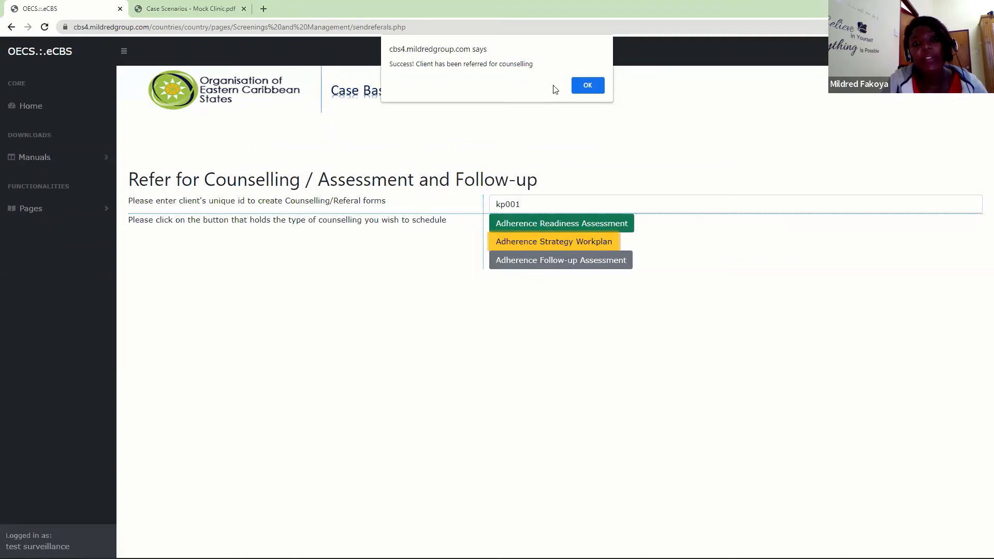
pyautogui.click(583, 86)
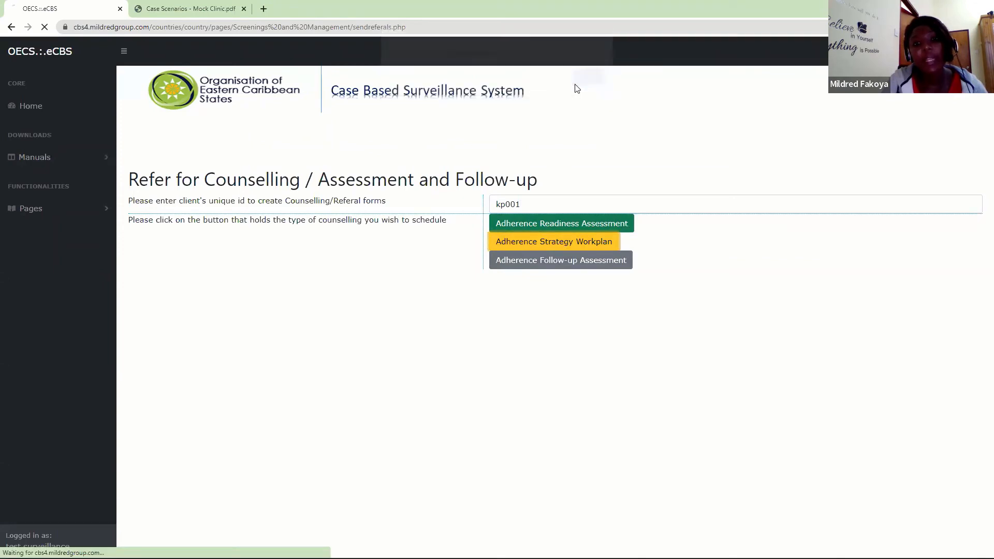
# - Open Pending Counselling Appointments under Psycho-social Support / Adherence Counselling and check the referred client's entry and purpose of appointment
pyautogui.click(69, 210)
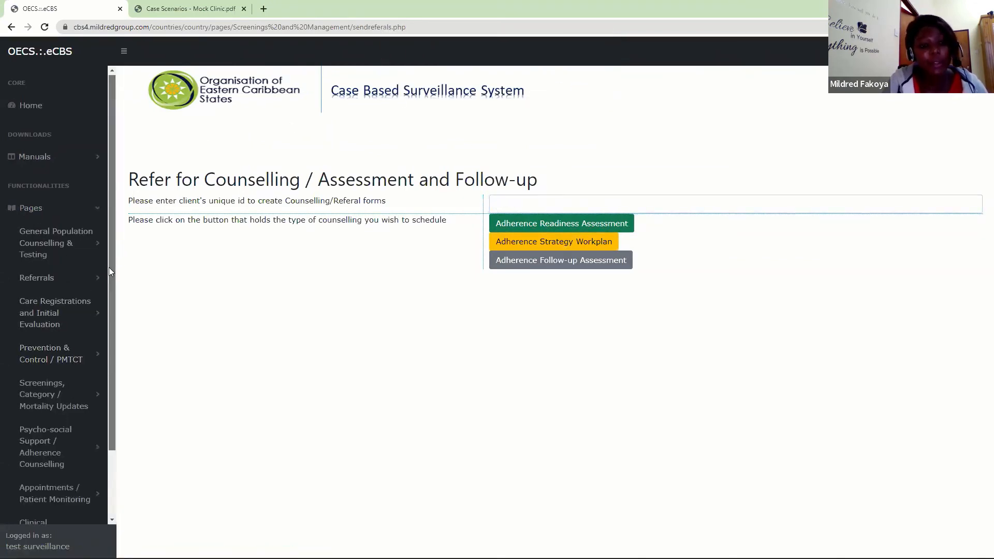
pyautogui.moveTo(112, 254); pyautogui.dragTo(112, 337)
pyautogui.rightClick(100, 379)
pyautogui.click(26, 354)
pyautogui.click(27, 354)
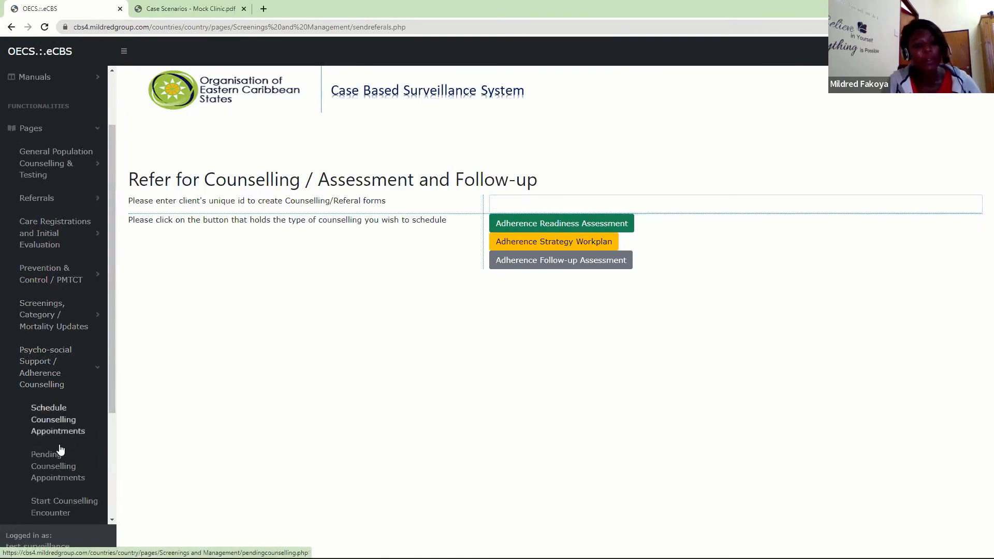
pyautogui.click(60, 465)
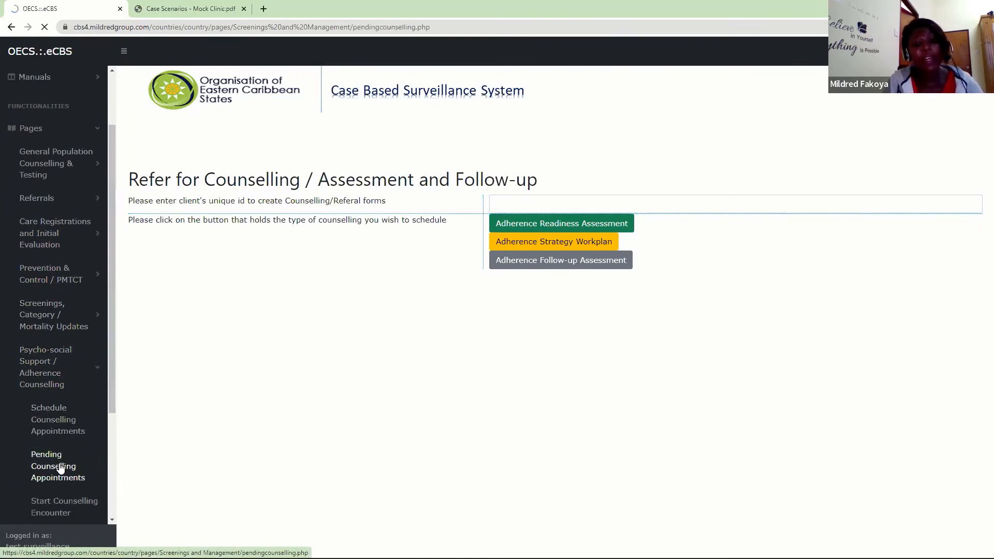
pyautogui.moveTo(178, 341); pyautogui.dragTo(140, 343)
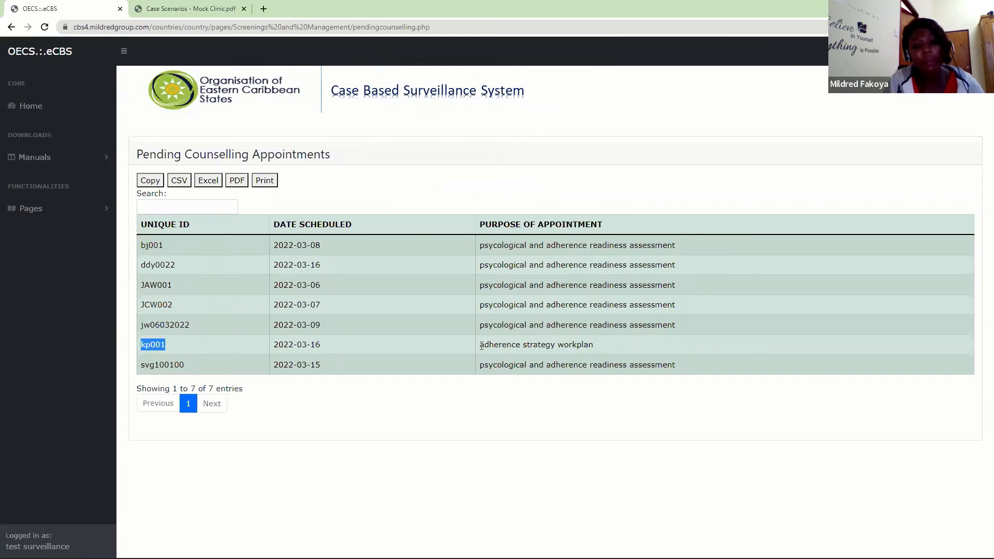
pyautogui.moveTo(483, 345); pyautogui.dragTo(556, 338)
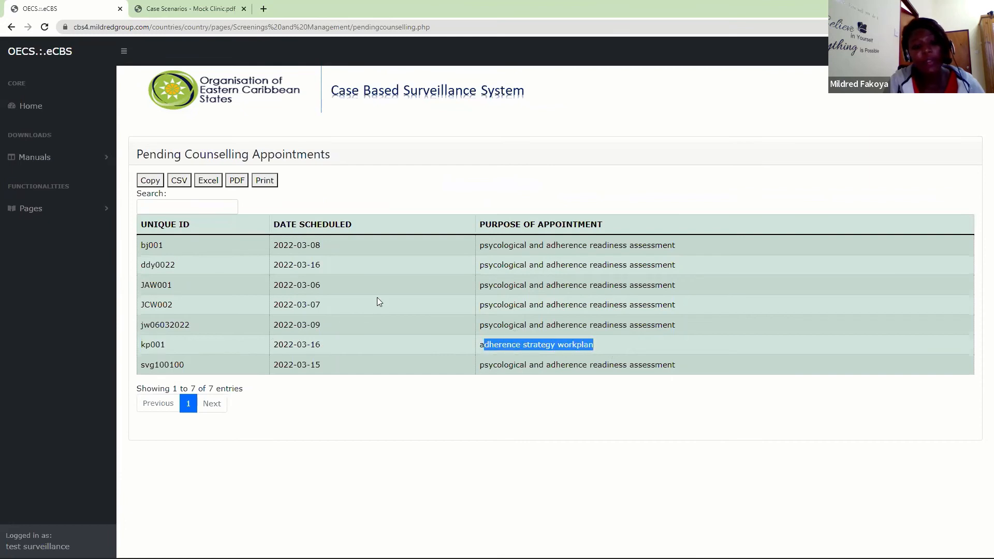
# - Open Start Counselling Encounter under Psycho-social Support / Adherence Counselling and retrieve the client's encounter form with their unique ID
pyautogui.click(81, 190)
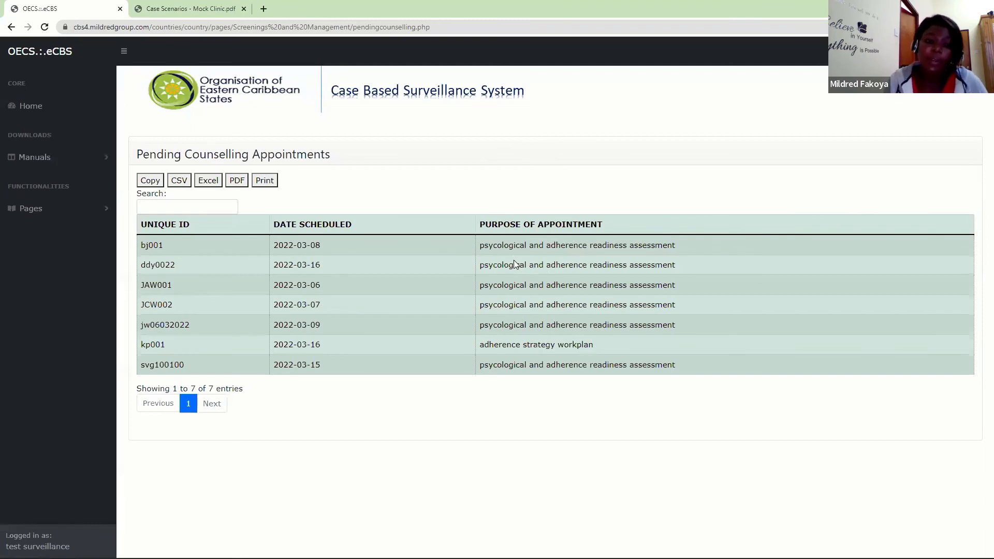
pyautogui.click(81, 208)
pyautogui.scroll(-2, 107, 207)
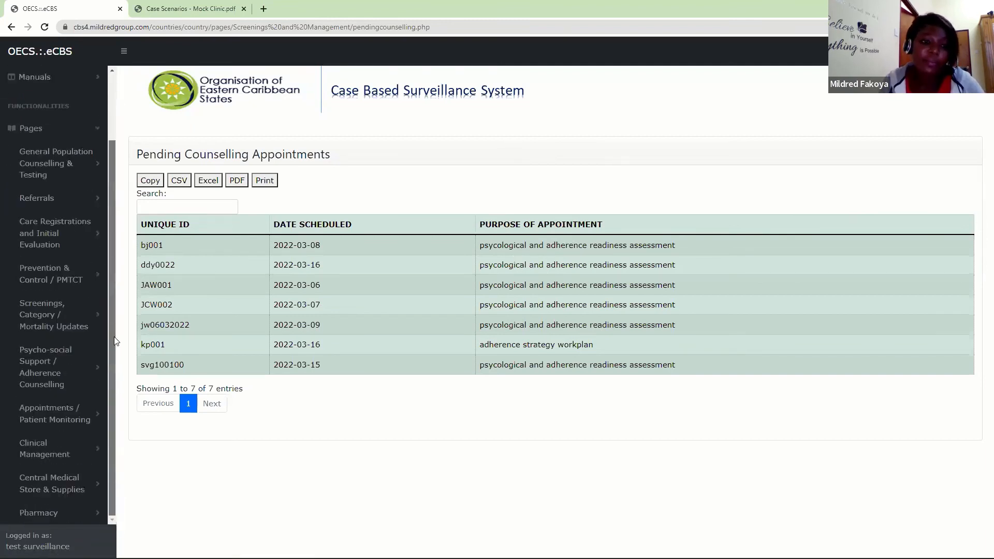
pyautogui.click(69, 377)
pyautogui.scroll(-3, 59, 346)
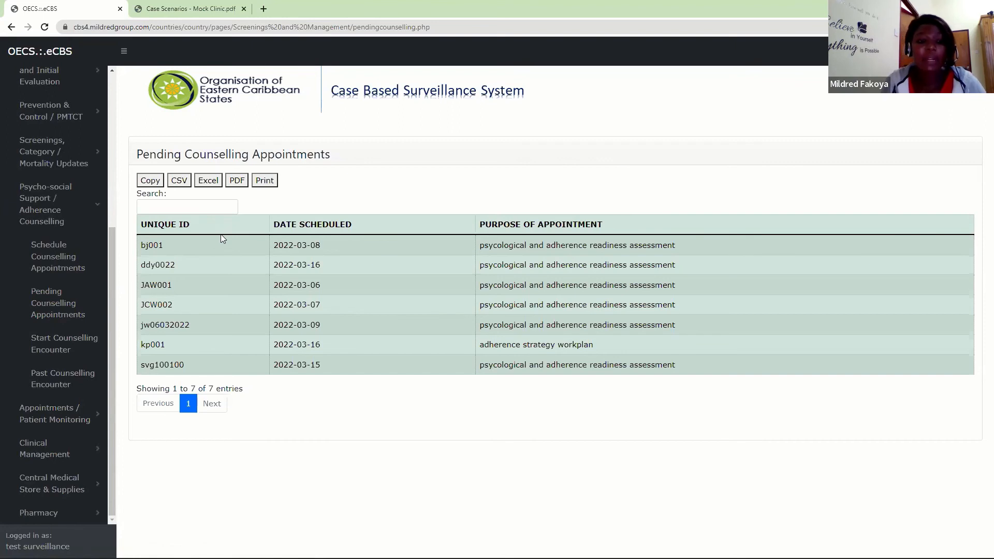
pyautogui.click(62, 351)
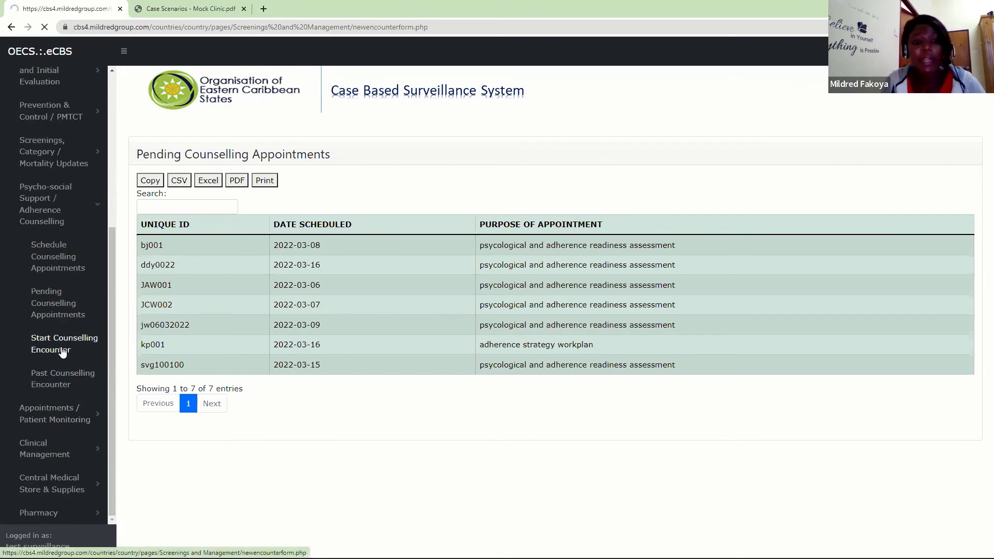
pyautogui.write('•••••')
pyautogui.press('Return')
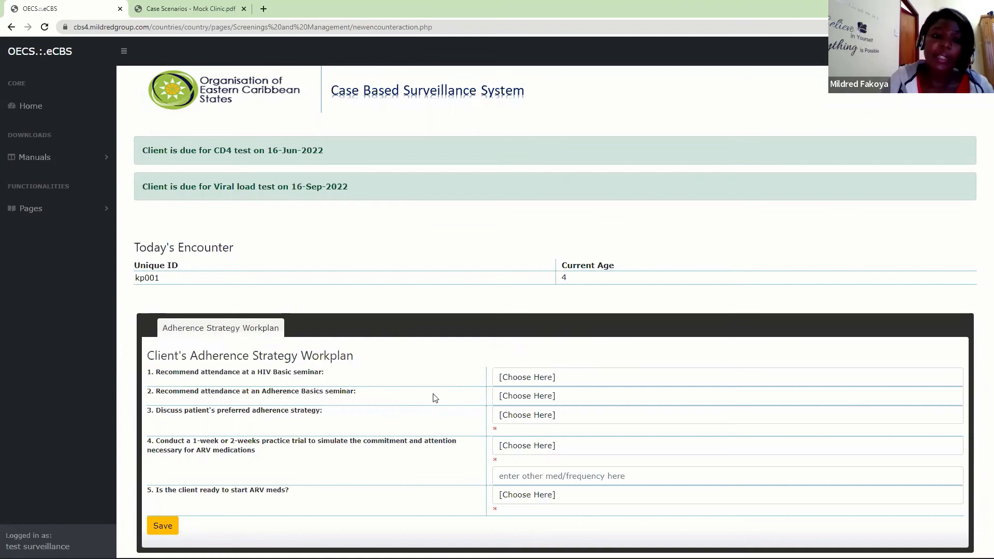
# - Return to Schedule Counselling Appointments to view the counselling types available for referral
pyautogui.click(52, 211)
pyautogui.scroll(-1, 110, 312)
pyautogui.click(47, 398)
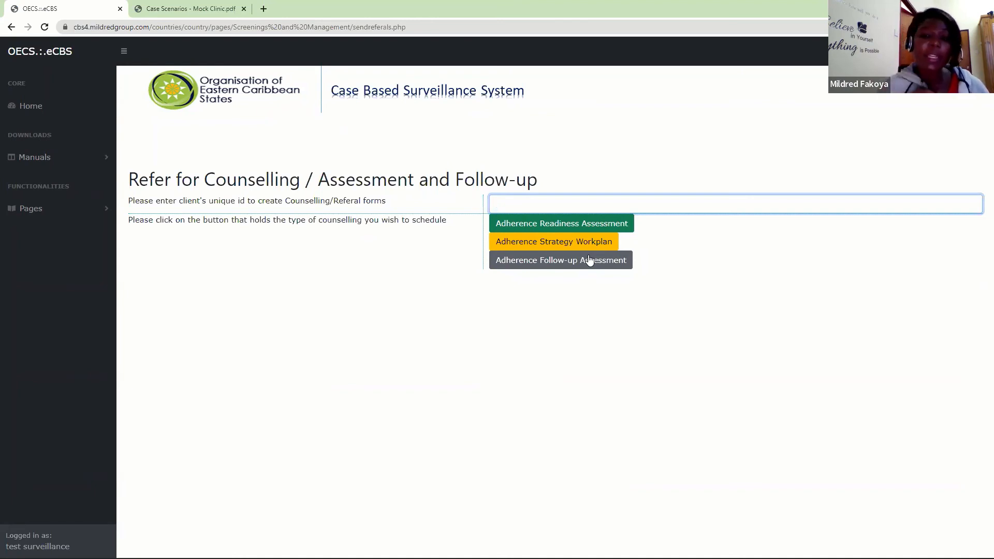
# - Open Past Counselling Encounter under Psycho-social Support / Adherence Counselling and retrieve a client's last counselling notes by unique ID
pyautogui.click(57, 207)
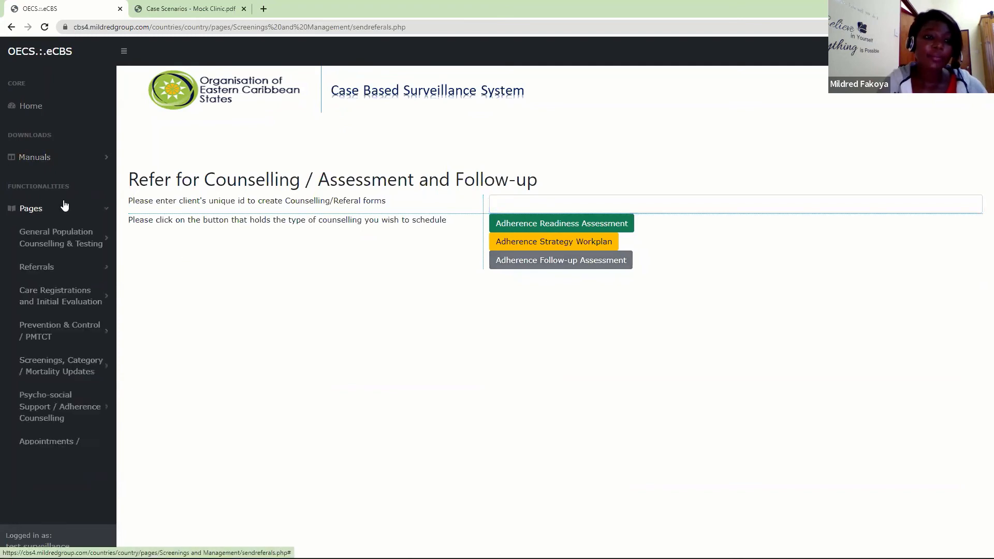
pyautogui.scroll(-2, 112, 273)
pyautogui.click(58, 351)
pyautogui.scroll(-3, 113, 277)
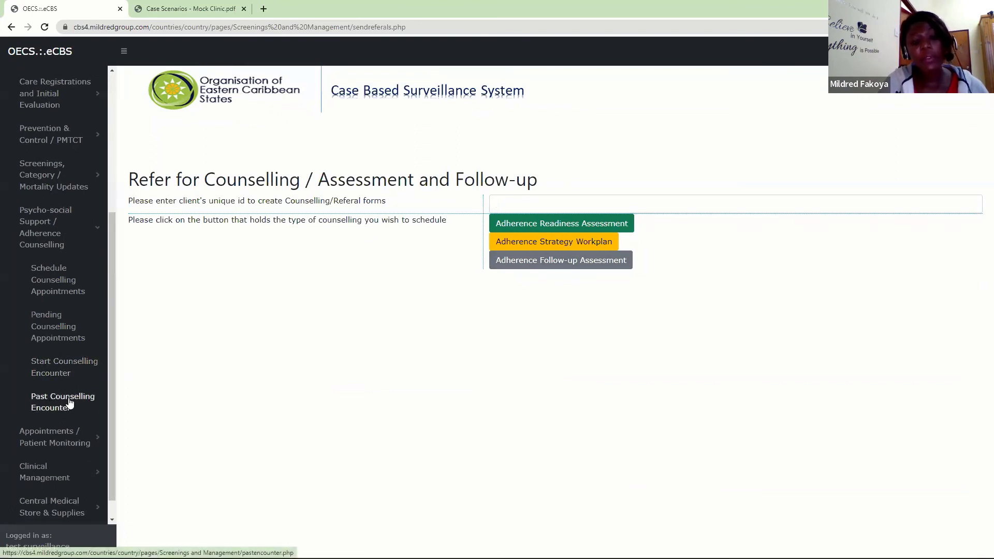
pyautogui.click(68, 401)
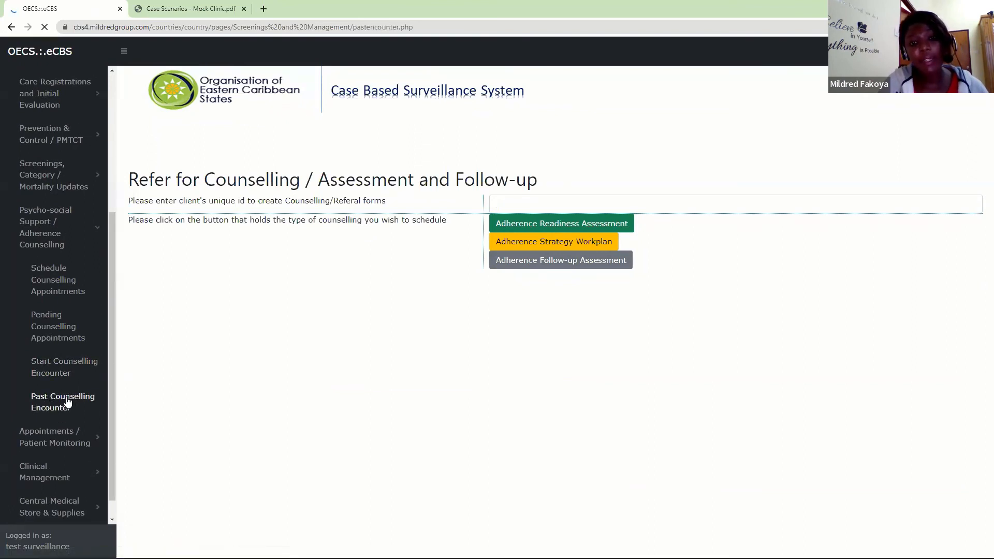
pyautogui.click(215, 166)
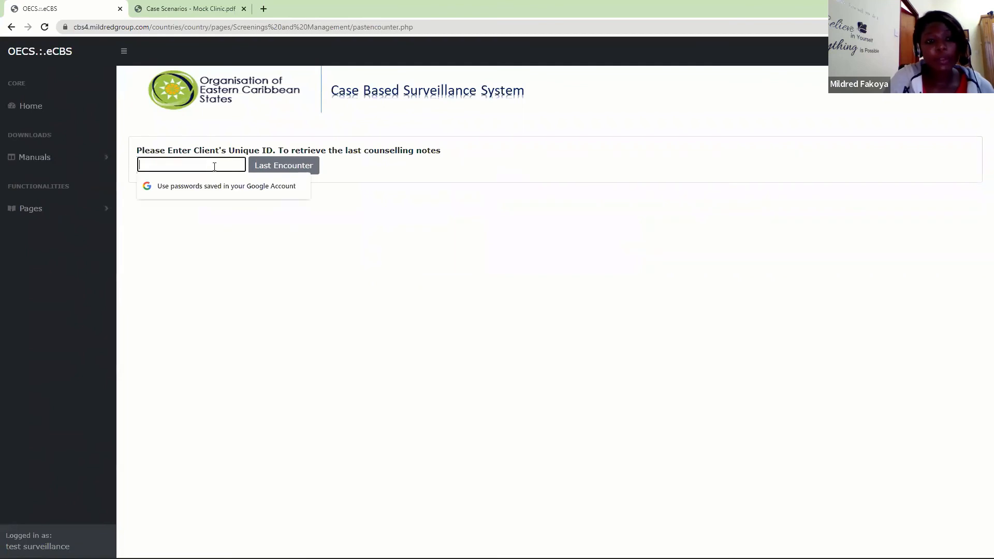
pyautogui.write('••••••')
pyautogui.press('Return')
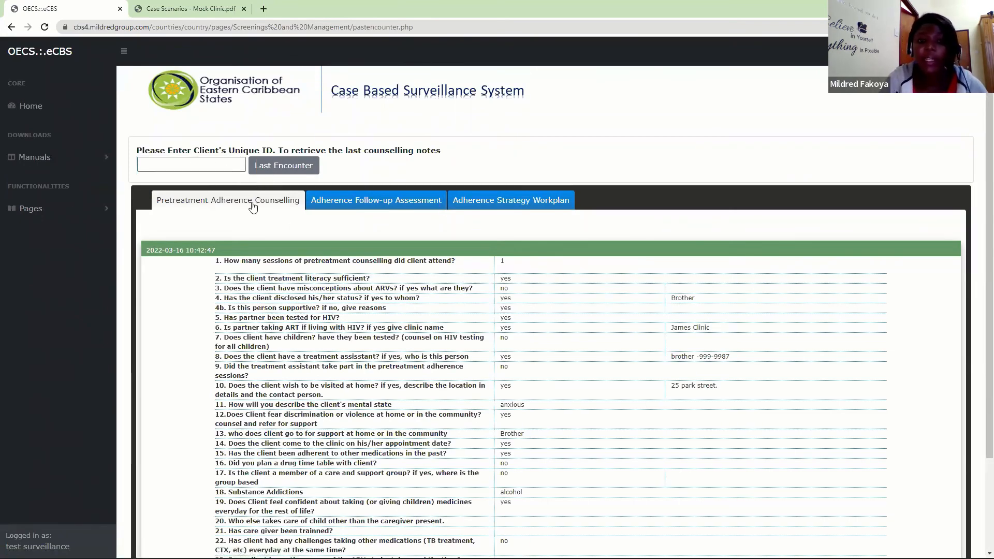
# - Review the client's Adherence Follow-up Assessment, Adherence Strategy Workplan and Pretreatment Adherence Counselling notes
pyautogui.click(340, 206)
pyautogui.click(525, 206)
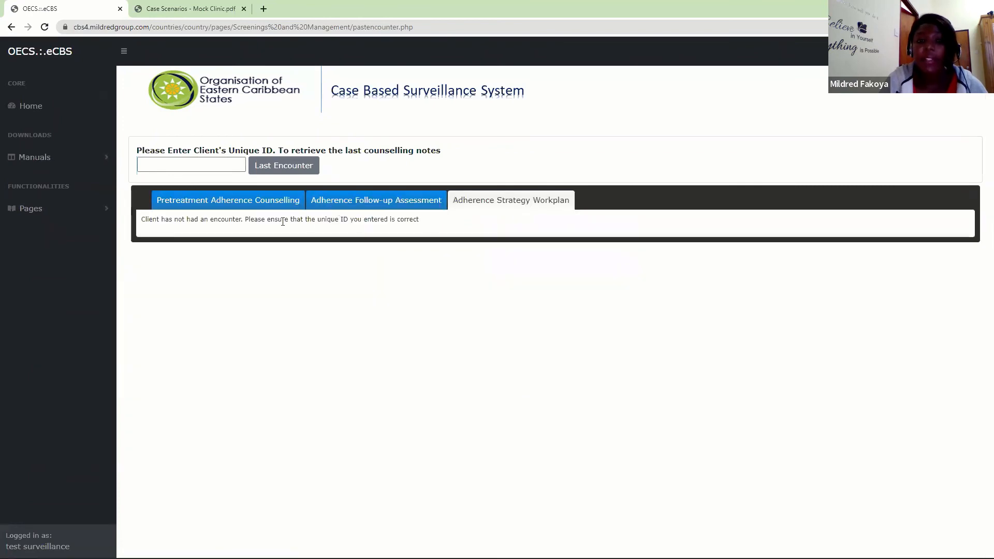
pyautogui.click(245, 204)
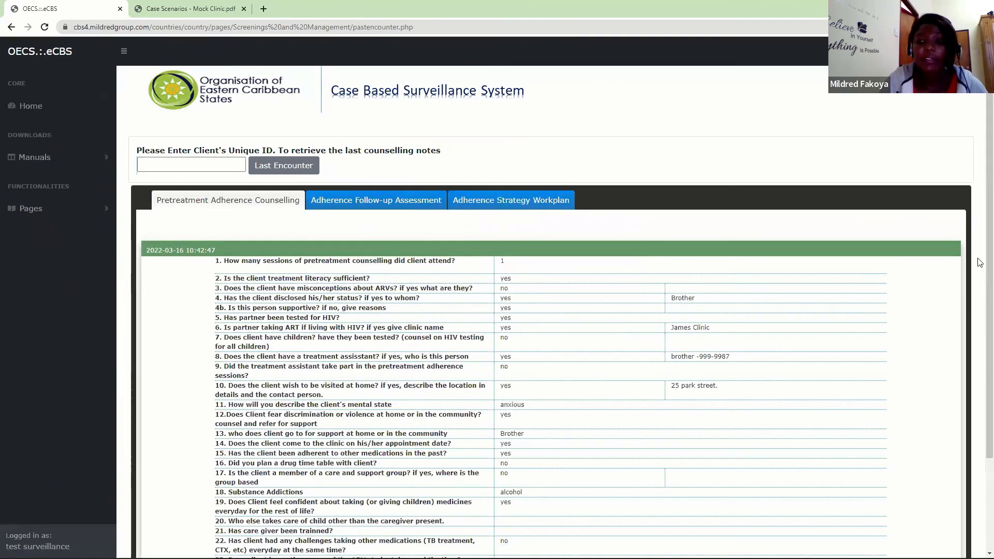
pyautogui.scroll(-2, 980, 332)
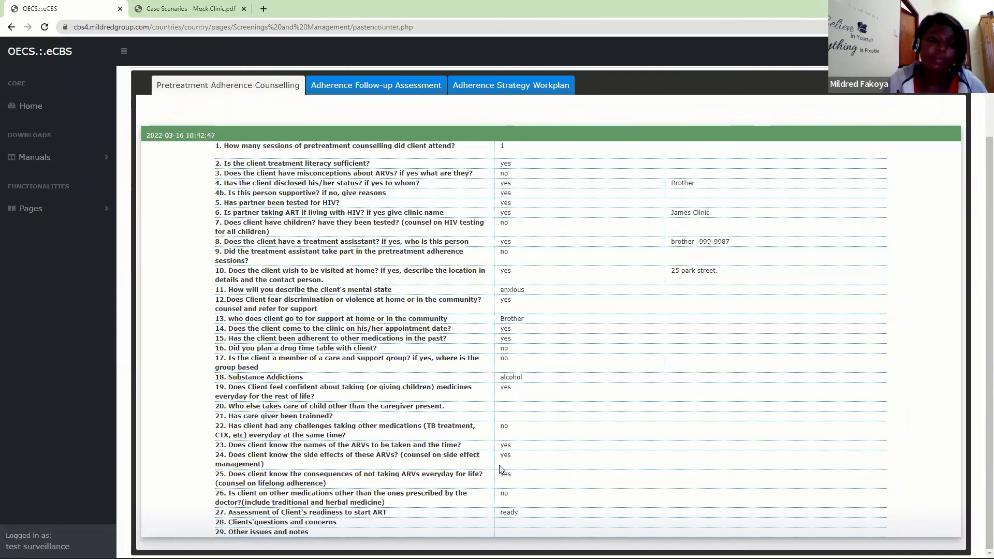
# - Review the pages listed under Appointments / Patient Monitoring and open View Pending Appointments
pyautogui.click(71, 208)
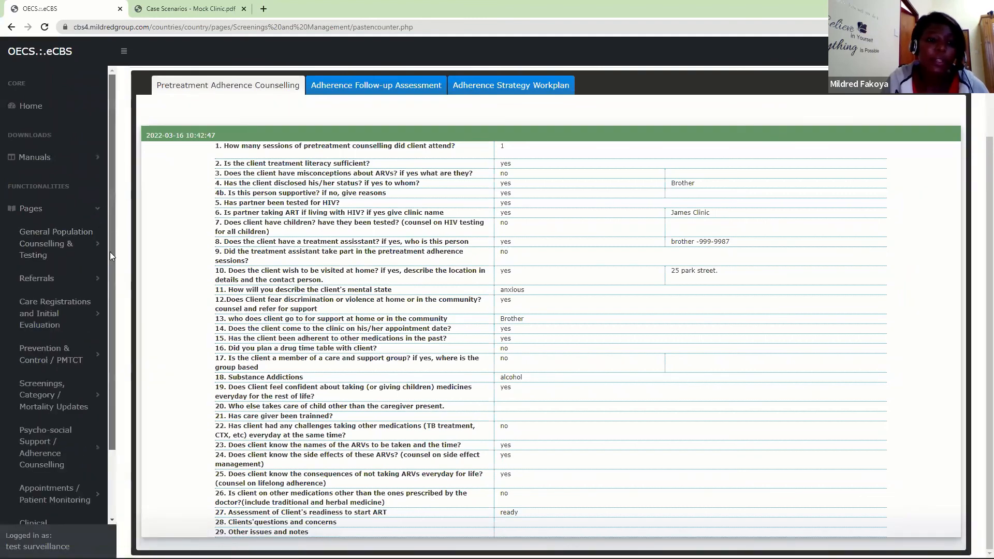
pyautogui.scroll(-2, 111, 233)
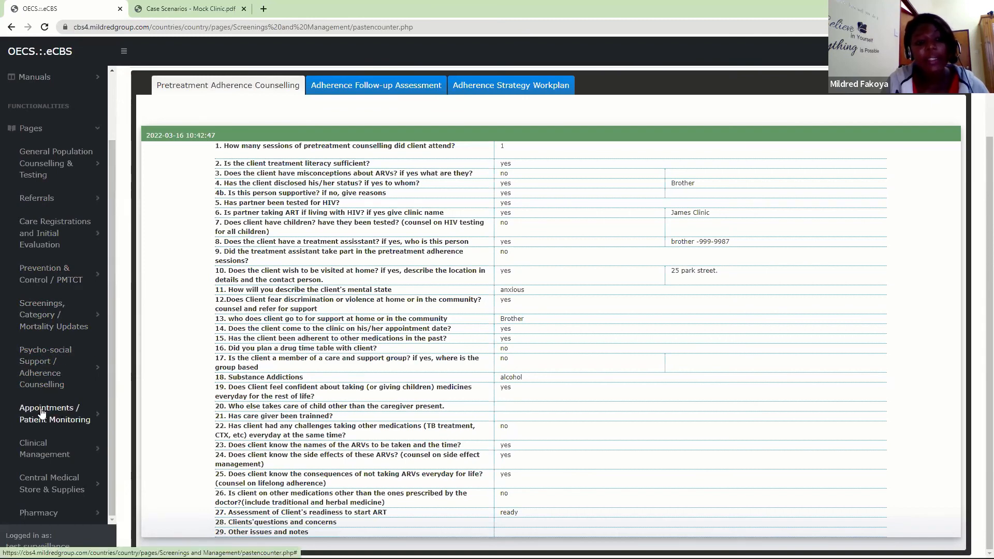
pyautogui.click(66, 424)
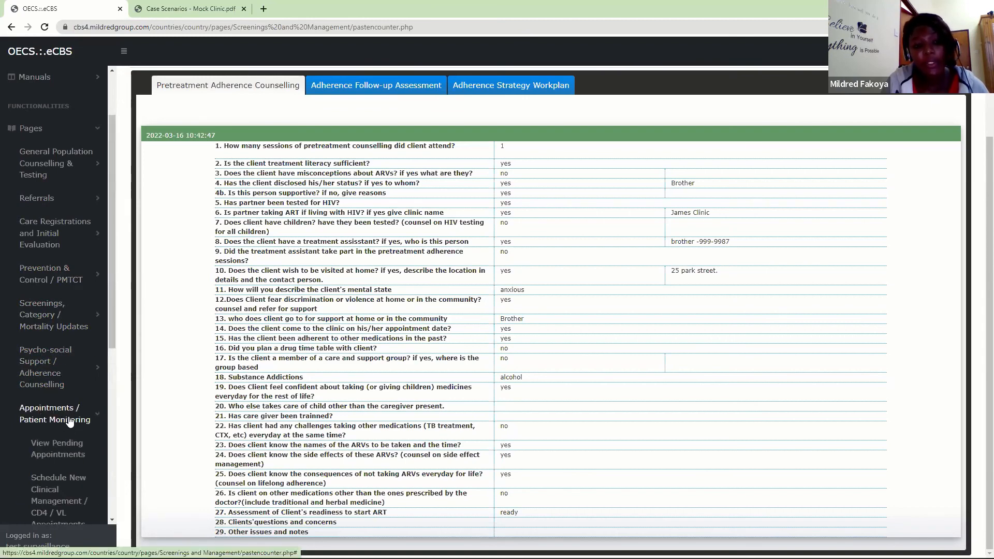
pyautogui.moveTo(112, 290); pyautogui.dragTo(115, 449)
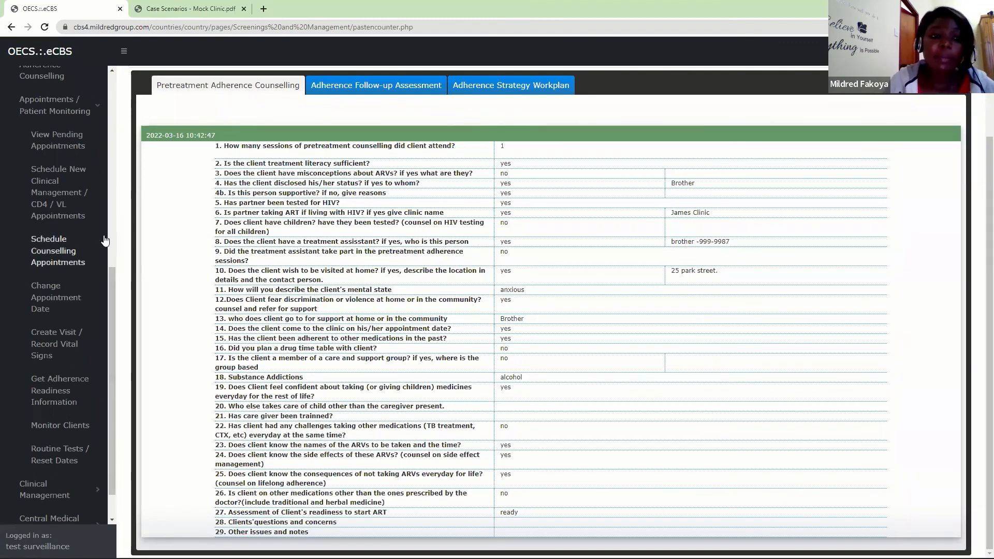
pyautogui.click(55, 135)
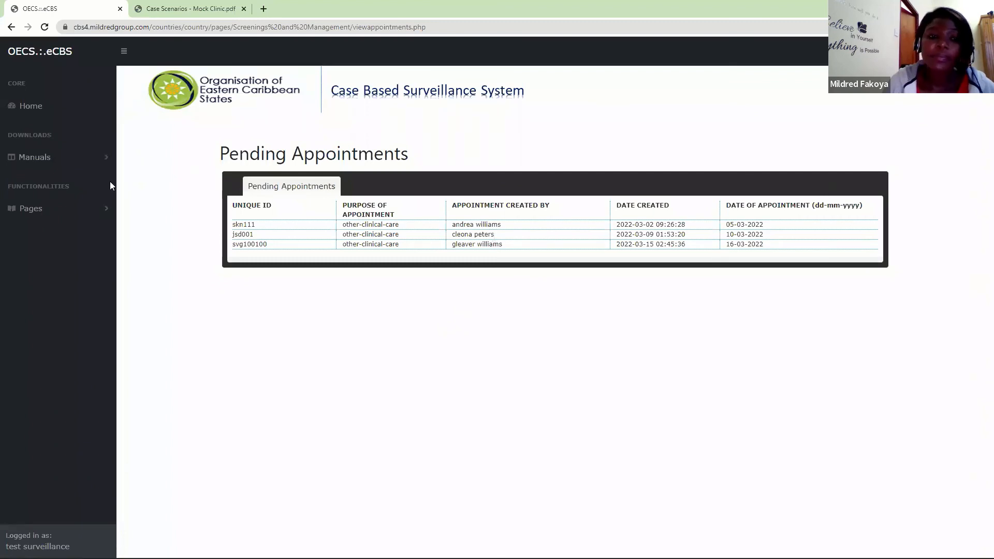
# - Open Change Appointment Date under Appointments / Patient Monitoring to view its appointment search form
pyautogui.click(100, 206)
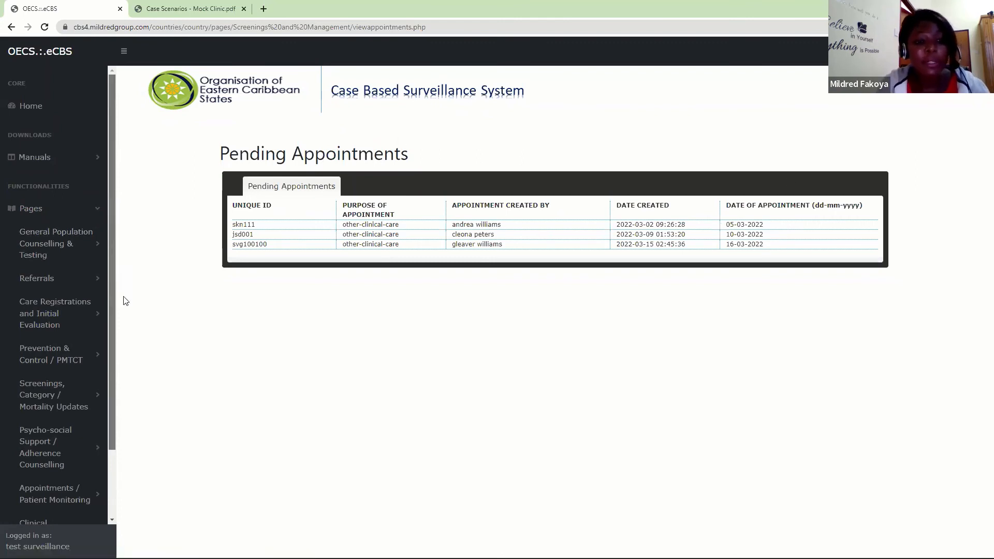
pyautogui.moveTo(122, 264); pyautogui.dragTo(111, 382)
pyautogui.click(57, 436)
pyautogui.click(61, 422)
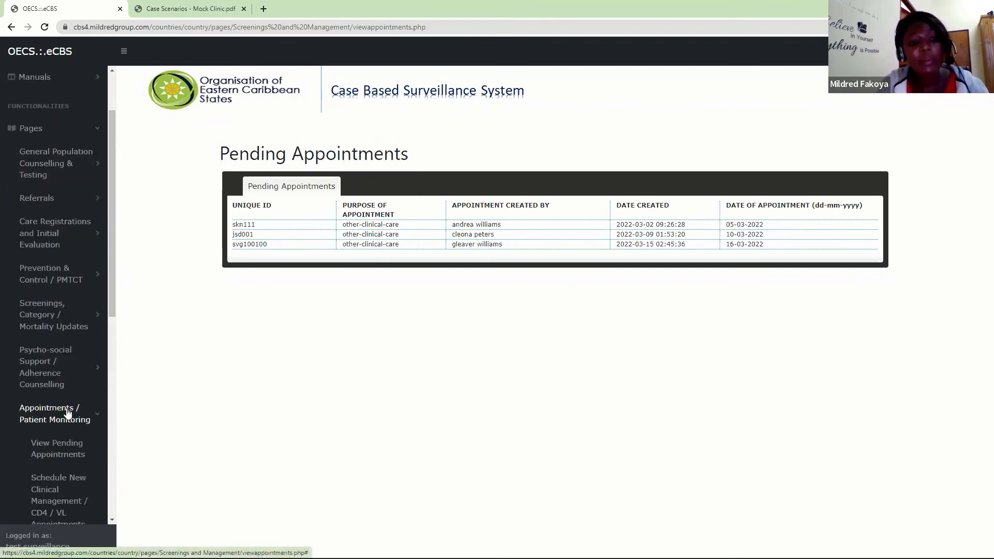
pyautogui.moveTo(110, 286); pyautogui.dragTo(122, 415)
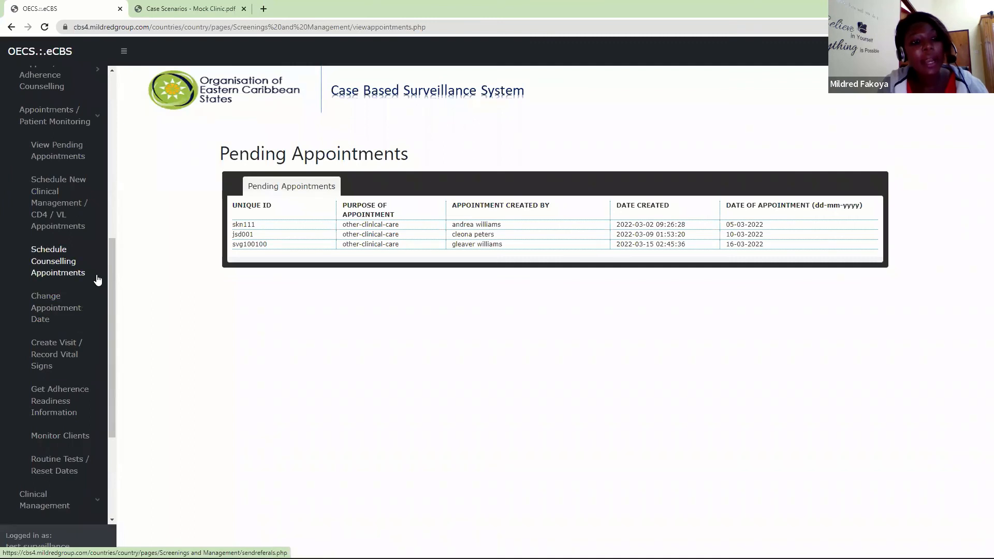
pyautogui.click(39, 314)
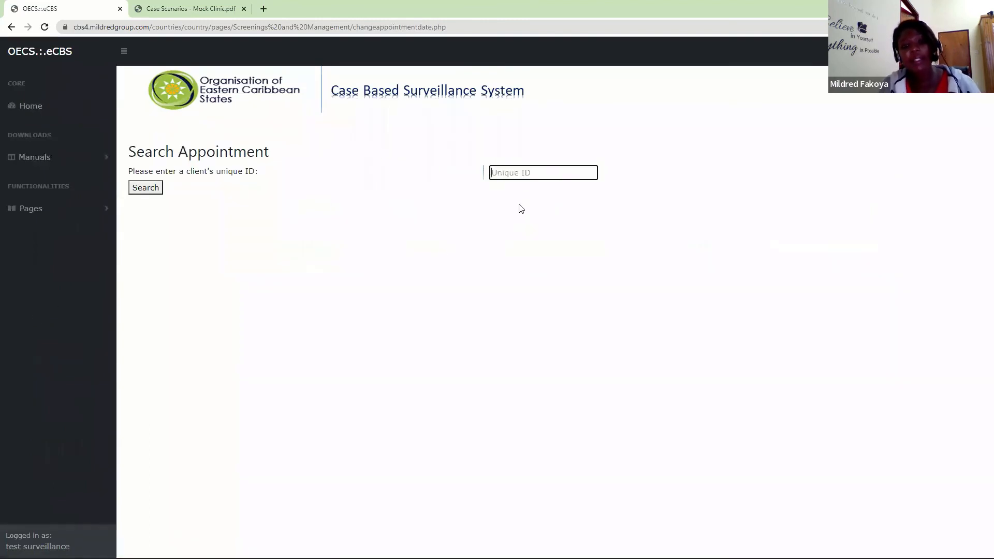
# - Open Get Adherence Readiness Information under Appointments / Patient Monitoring to view clients' readiness status
pyautogui.click(84, 211)
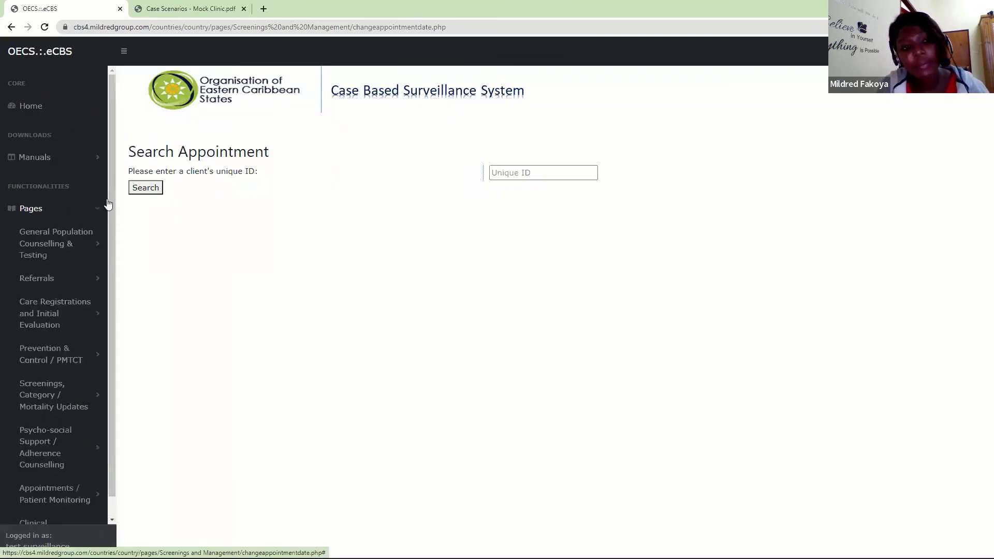
pyautogui.scroll(-2, 100, 344)
pyautogui.click(73, 414)
pyautogui.moveTo(109, 263); pyautogui.dragTo(121, 390)
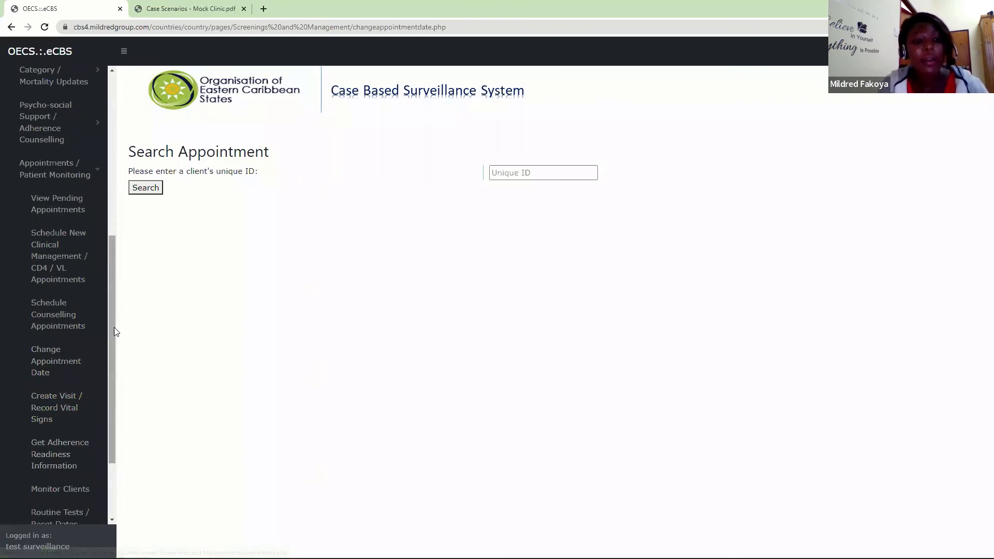
pyautogui.moveTo(112, 344); pyautogui.dragTo(110, 409)
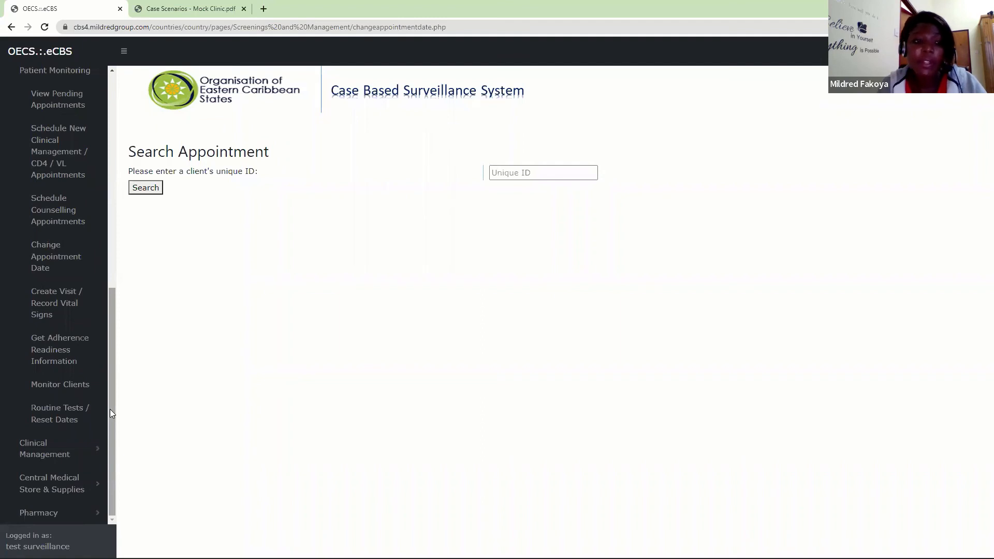
pyautogui.click(44, 354)
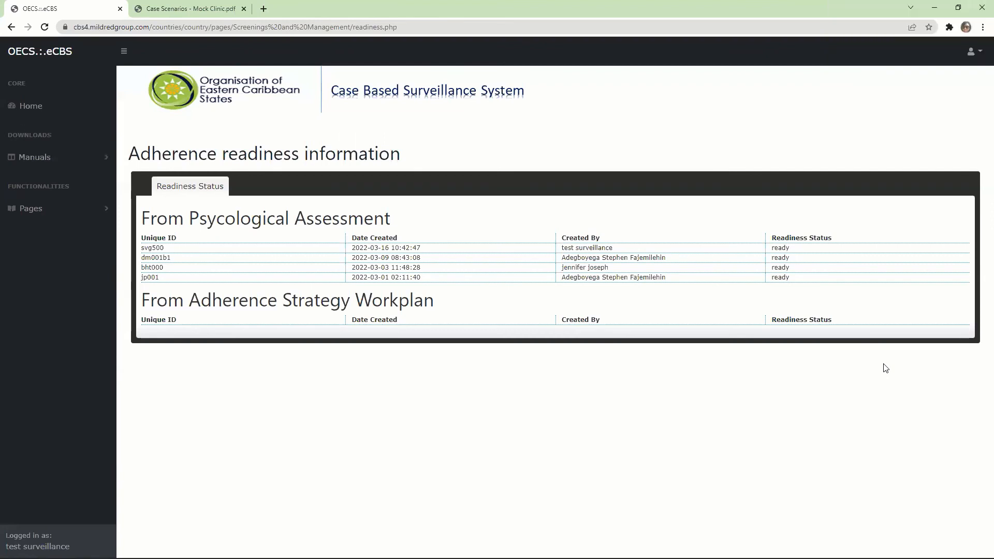
# - Reopen Get Adherence Readiness Information under Appointments / Patient Monitoring to review clients' readiness status
pyautogui.click(102, 212)
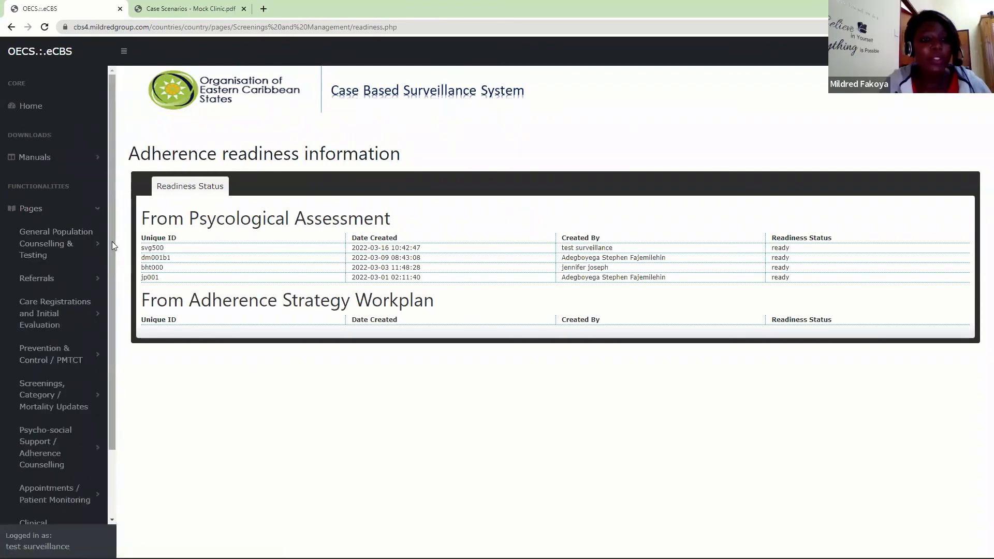
pyautogui.scroll(-2, 111, 241)
pyautogui.click(57, 434)
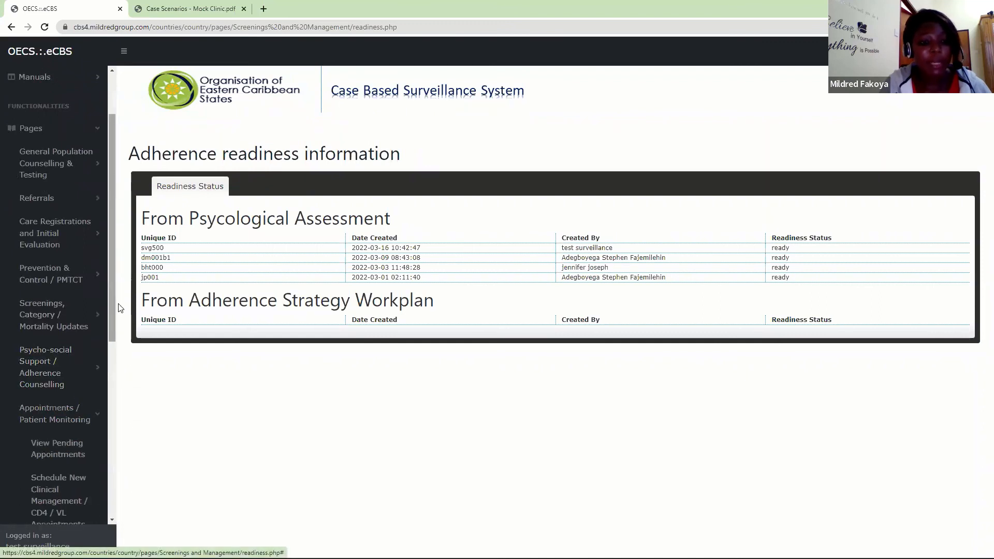
pyautogui.moveTo(112, 307); pyautogui.dragTo(114, 450)
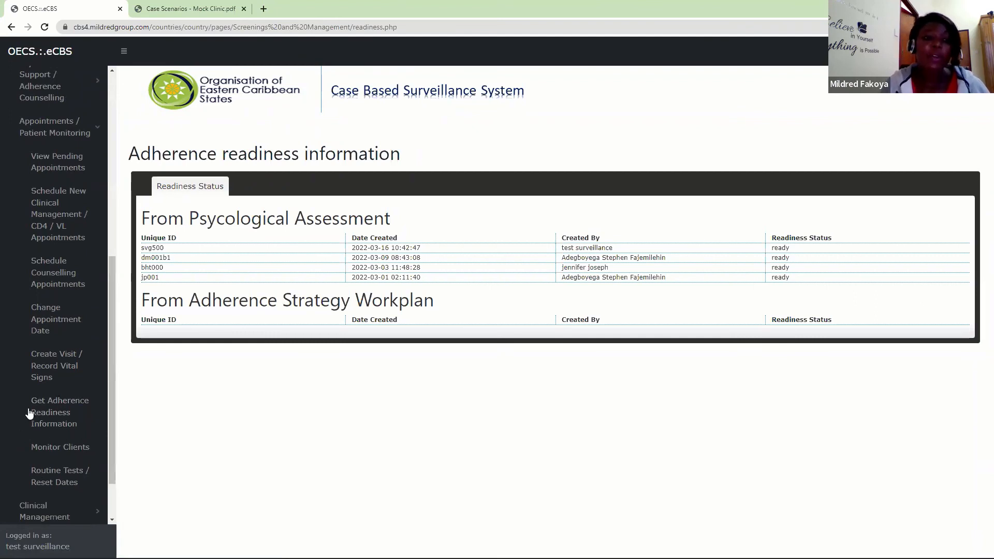
pyautogui.click(51, 420)
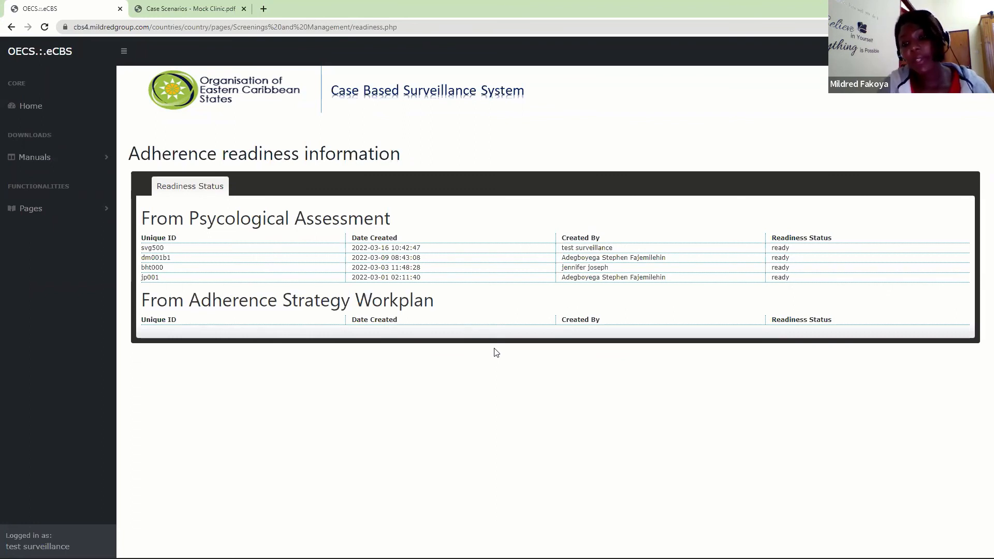
# - Open Monitor Clients under Appointments / Patient Monitoring to view the clients' monitoring reports
pyautogui.click(78, 212)
pyautogui.scroll(-2, 110, 224)
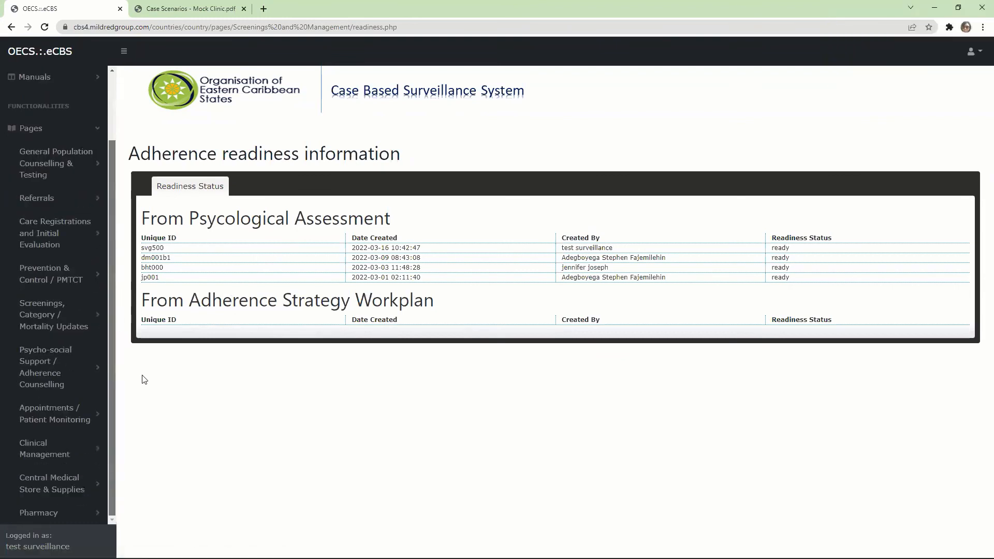
pyautogui.click(85, 421)
pyautogui.moveTo(108, 330); pyautogui.dragTo(109, 503)
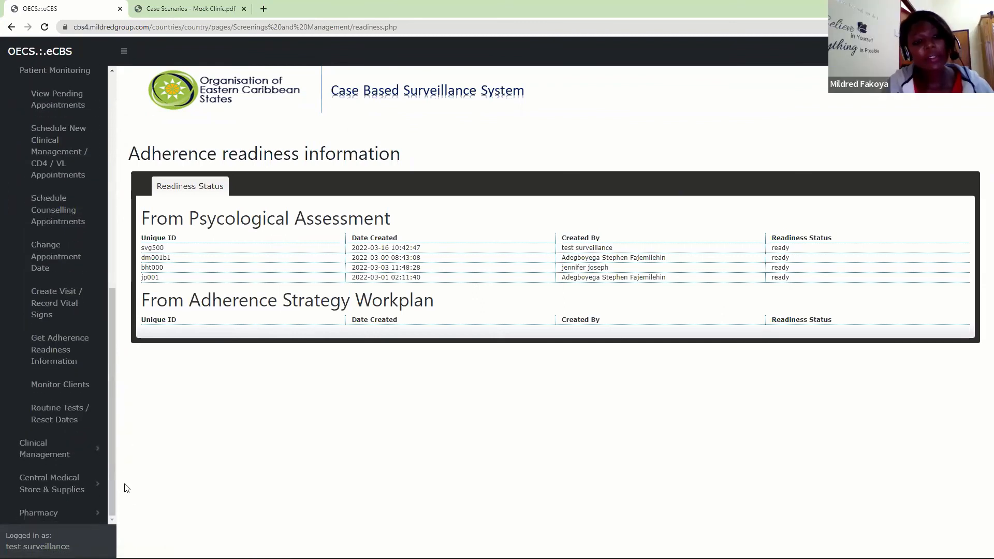
pyautogui.click(68, 389)
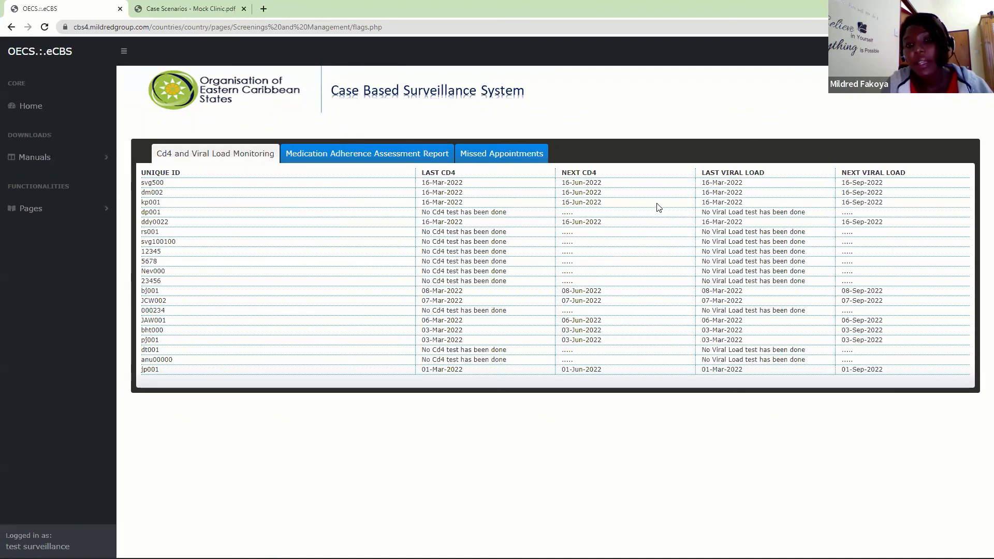
# - Review the Cd4 and Viral Load Monitoring, Medication Adherence Assessment Report and Missed Appointments lists
pyautogui.doubleClick(558, 216)
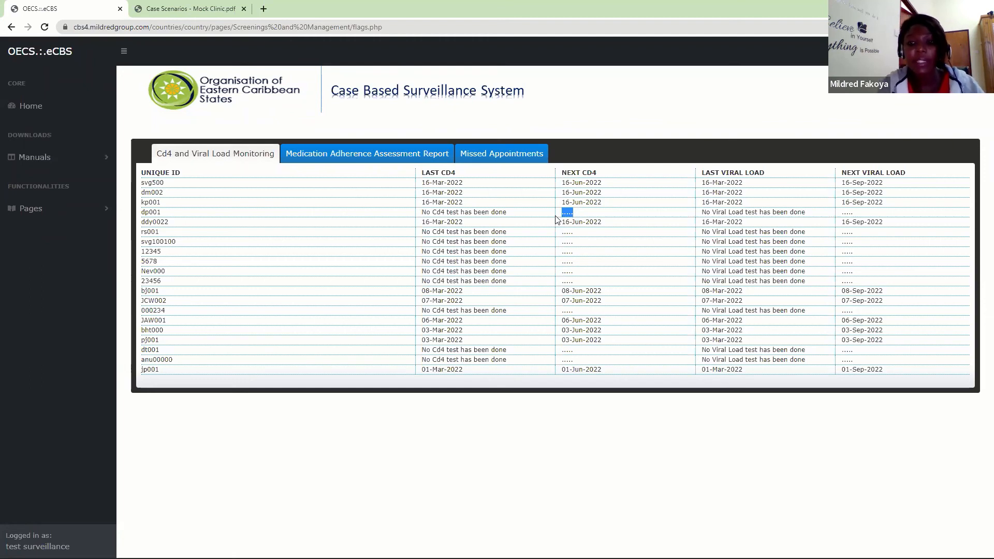
pyautogui.click(383, 155)
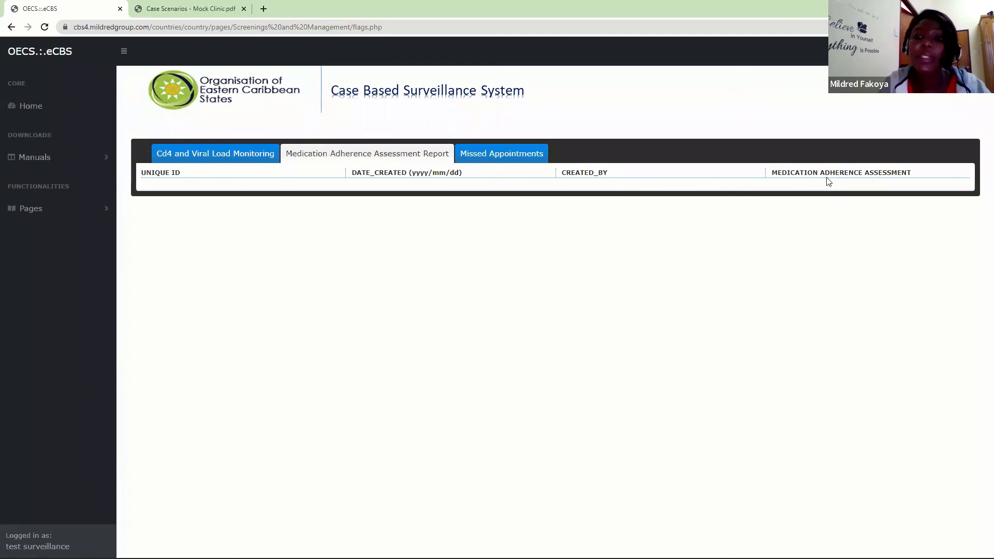
pyautogui.click(525, 154)
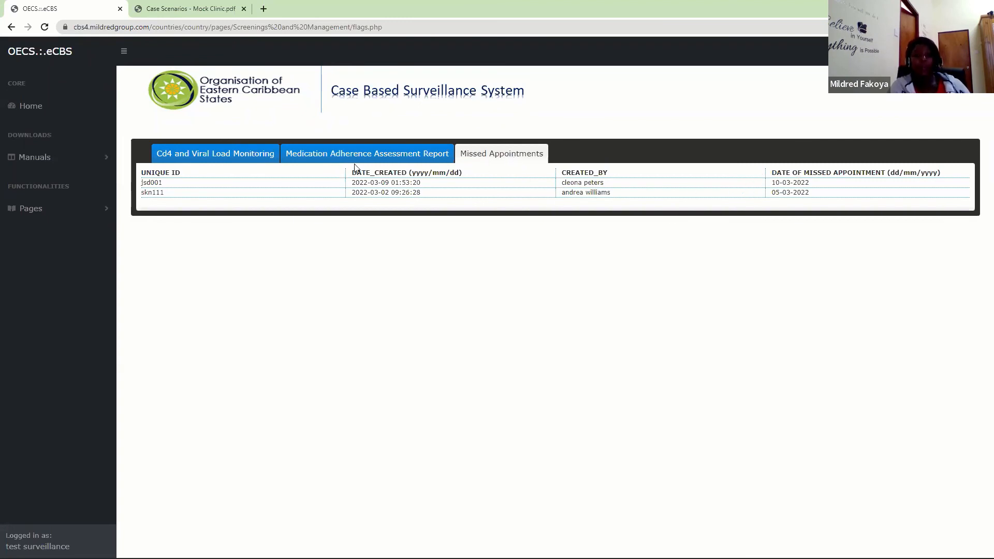
# - Open Routine Tests / Reset Dates under Appointments / Patient Monitoring and review the colour-coded Routine Test Status table
pyautogui.click(96, 211)
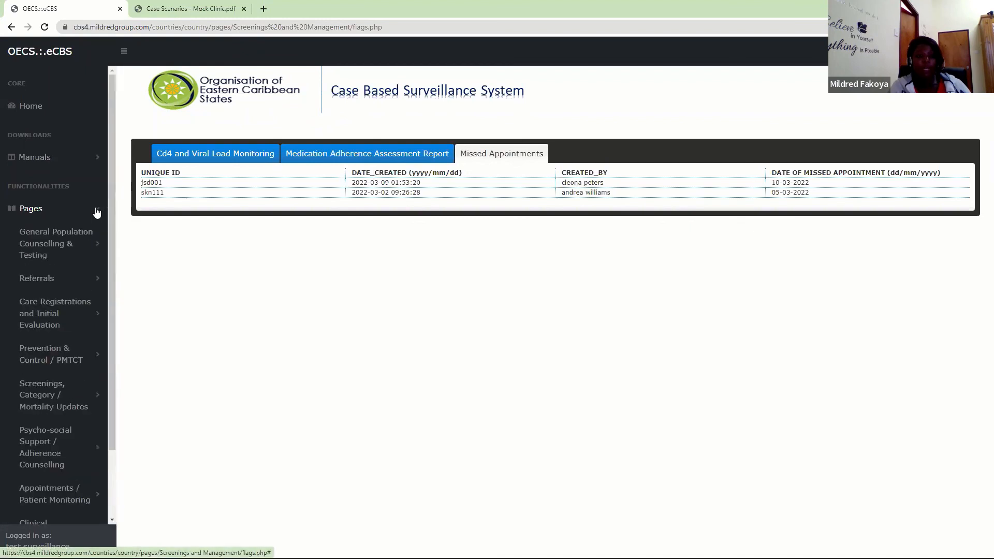
pyautogui.moveTo(113, 219); pyautogui.dragTo(111, 324)
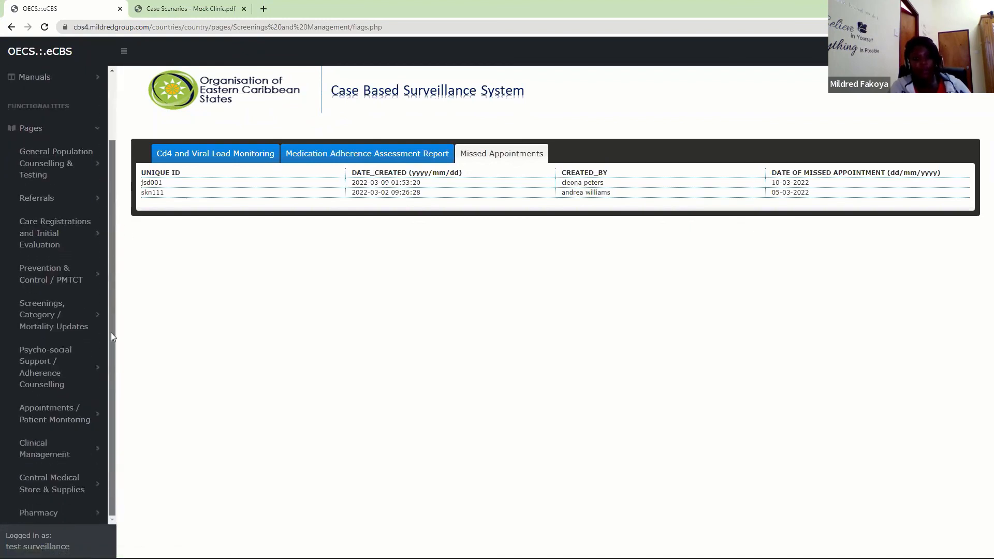
pyautogui.click(52, 420)
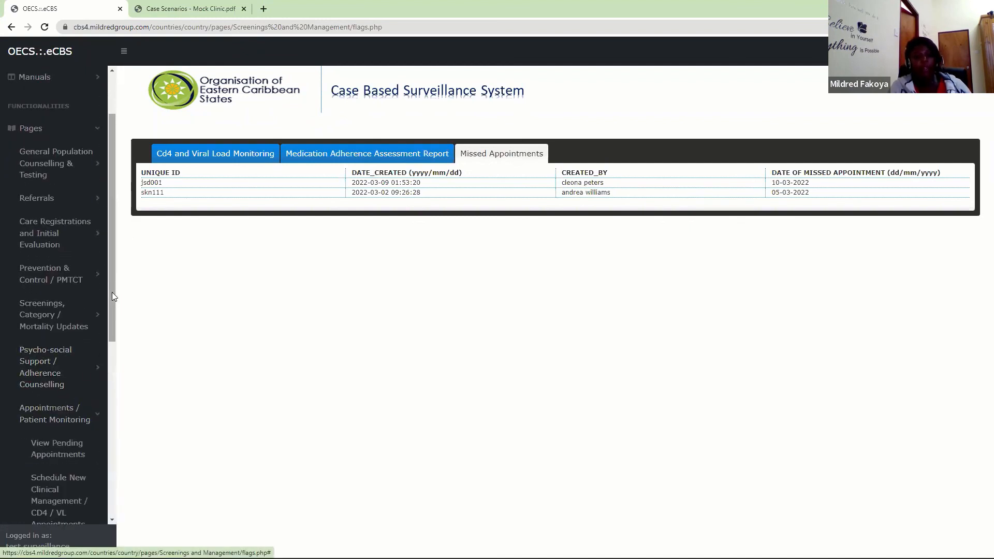
pyautogui.moveTo(111, 292); pyautogui.dragTo(124, 496)
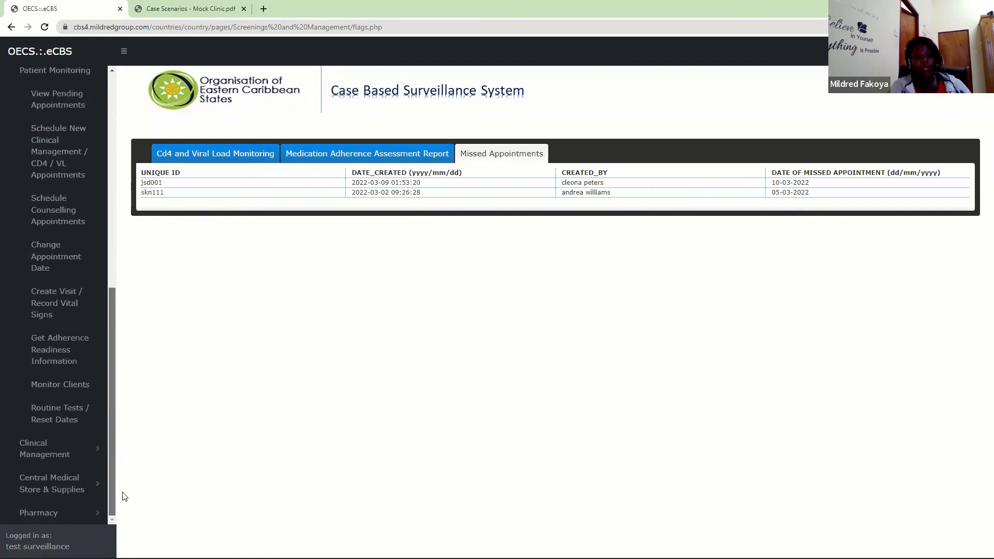
pyautogui.click(56, 413)
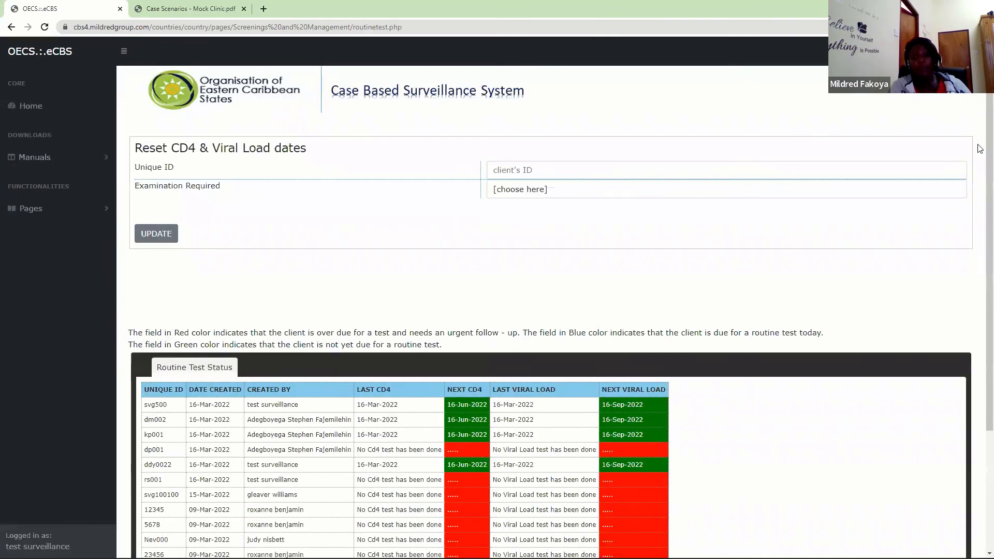
pyautogui.scroll(-3, 978, 149)
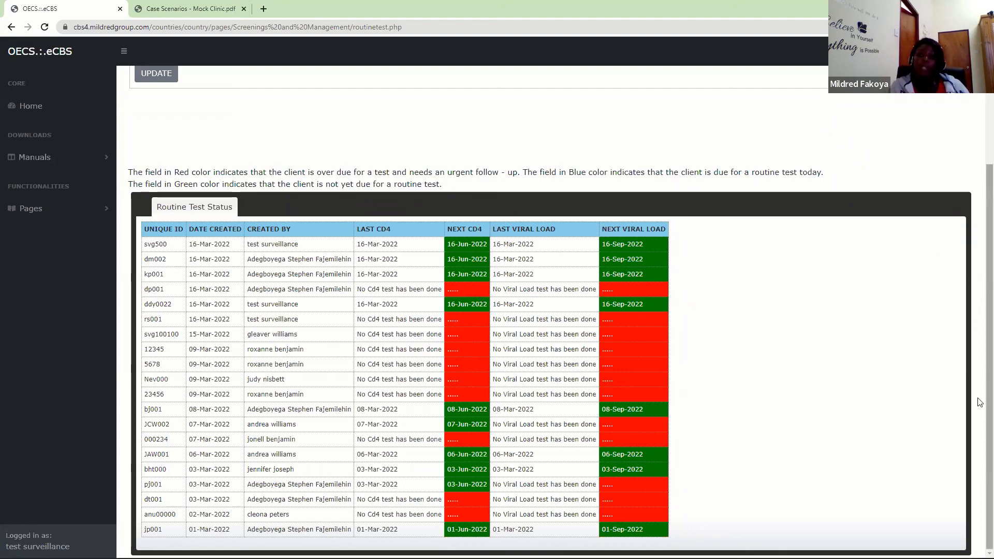
pyautogui.scroll(3, 978, 383)
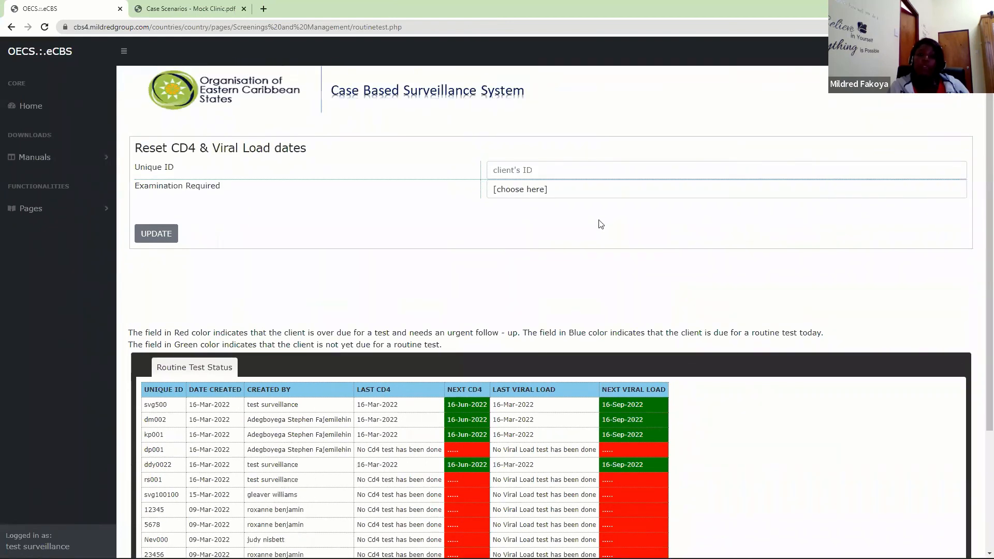
# - Examine the Unique ID field and the Examination Required options in the Reset CD4 & Viral Load dates form
pyautogui.click(505, 169)
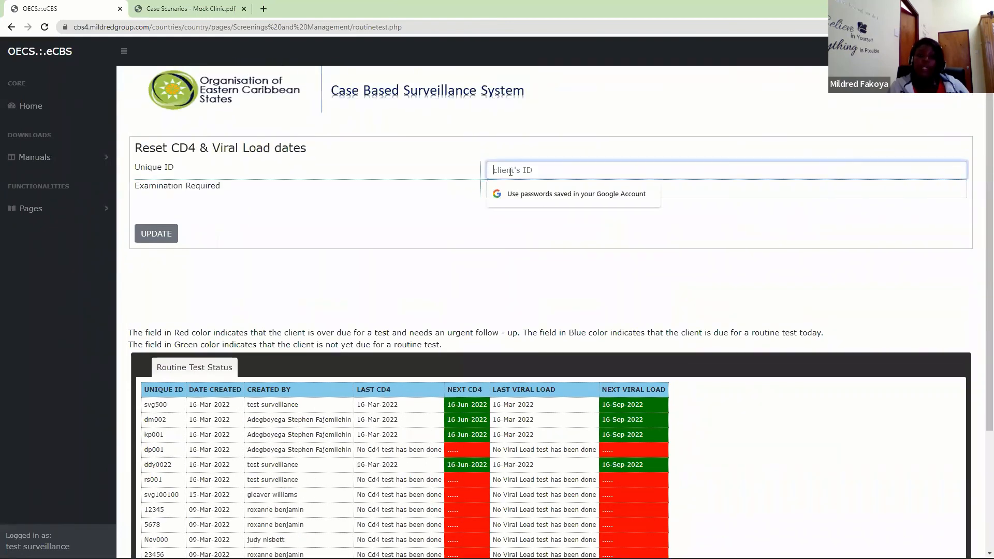
pyautogui.click(278, 163)
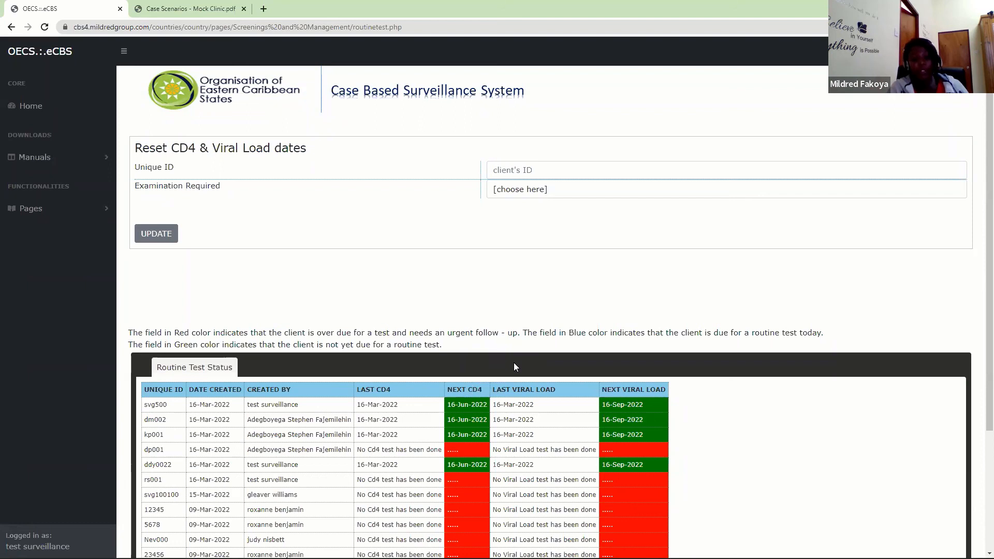
pyautogui.click(506, 165)
pyautogui.click(461, 211)
pyautogui.click(544, 195)
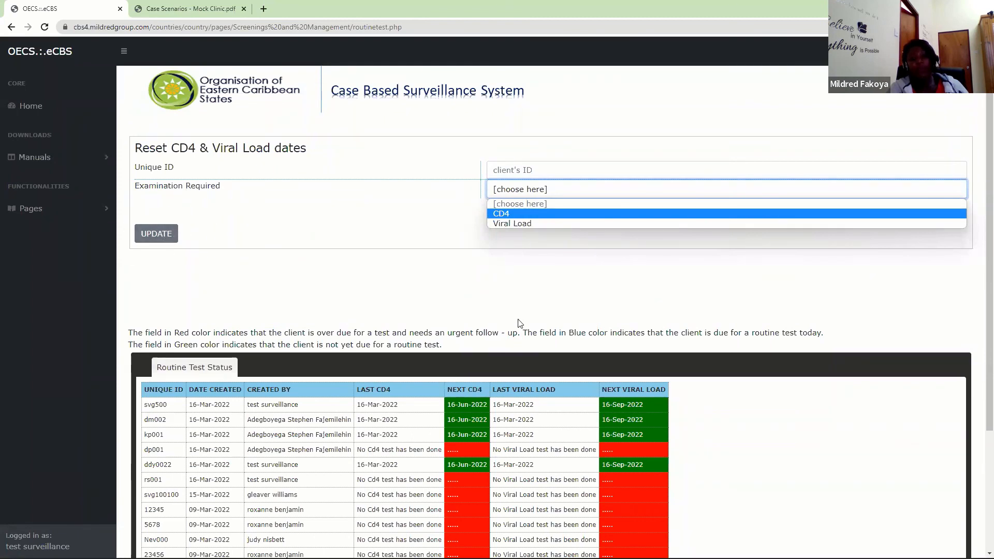
pyautogui.click(528, 368)
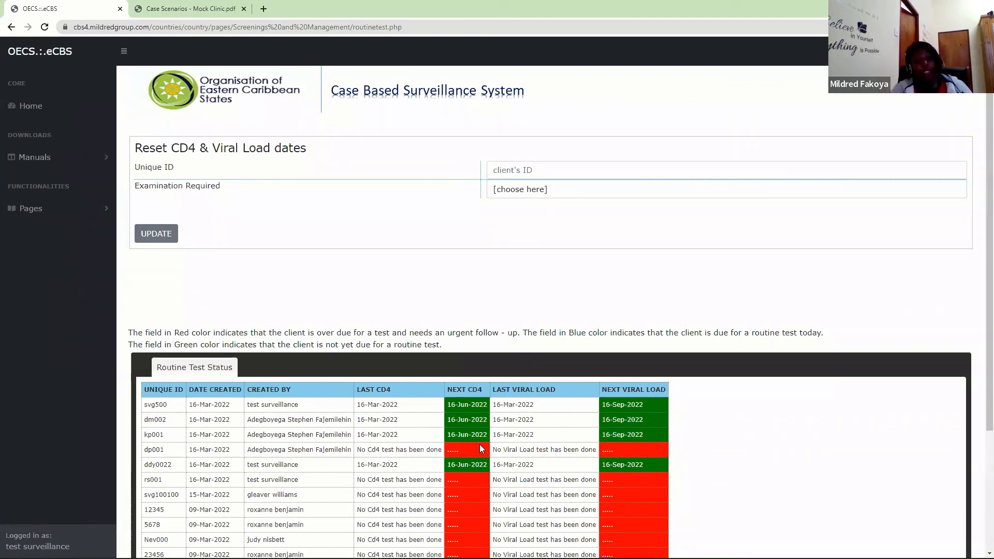
# - Show the pages available under Clinical Management
pyautogui.click(91, 214)
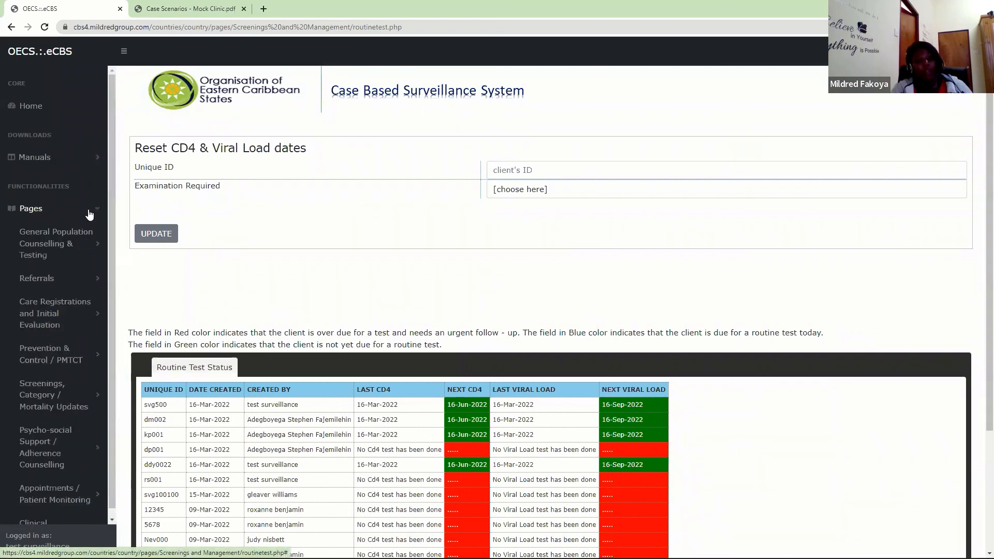
pyautogui.scroll(-2, 108, 345)
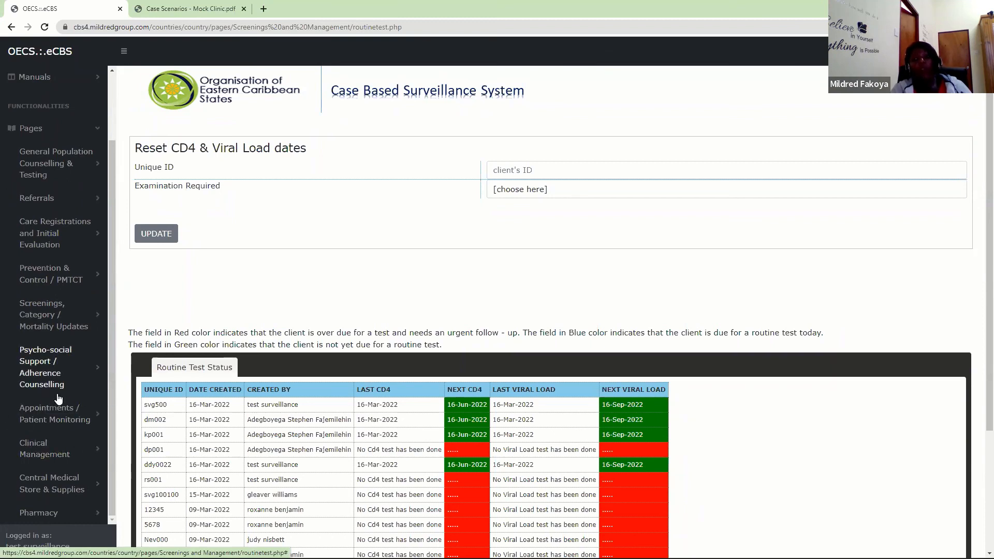
pyautogui.click(54, 455)
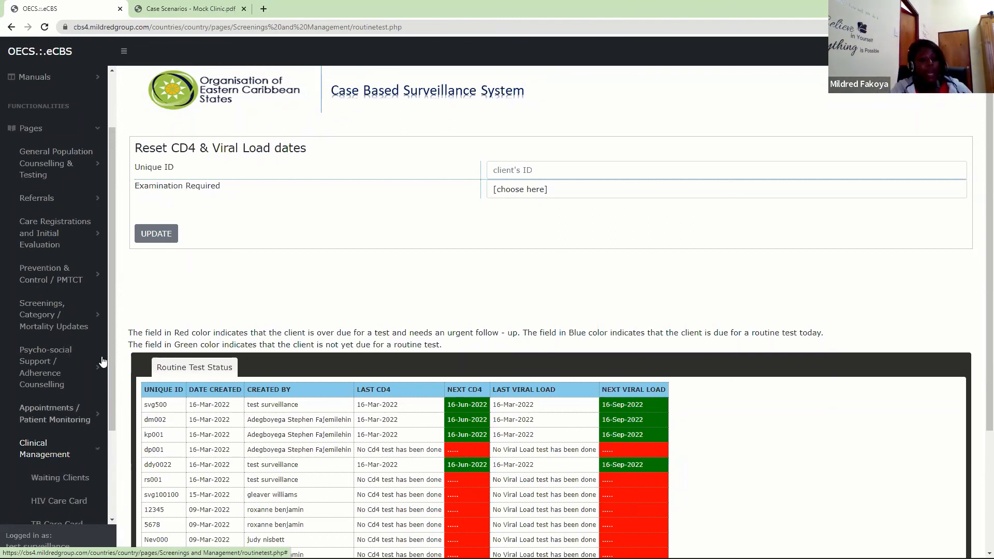
pyautogui.moveTo(113, 334); pyautogui.dragTo(102, 414)
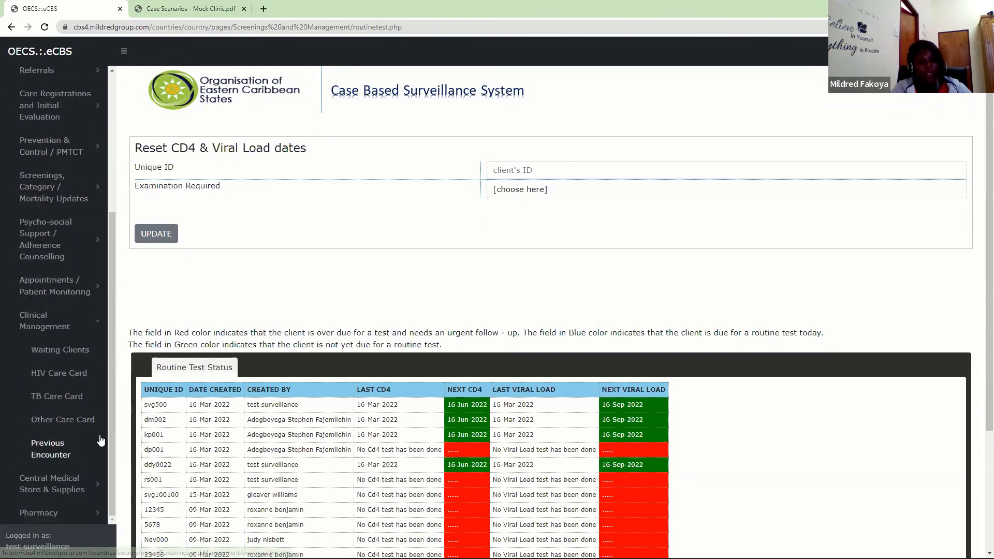
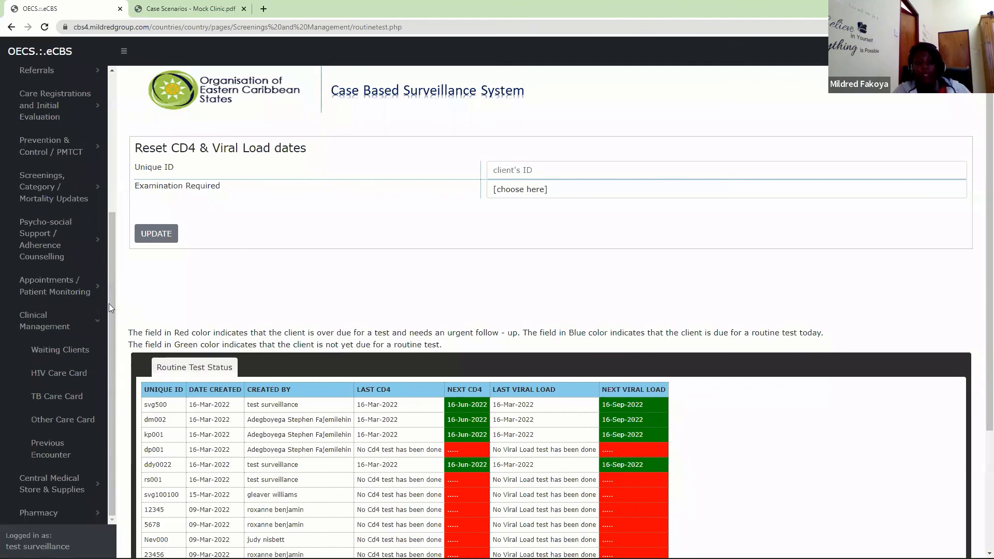
# - Show the pages under Appointments / Patient Monitoring, and open the Waiting Clients list under Clinical Management
pyautogui.moveTo(112, 286); pyautogui.dragTo(107, 209)
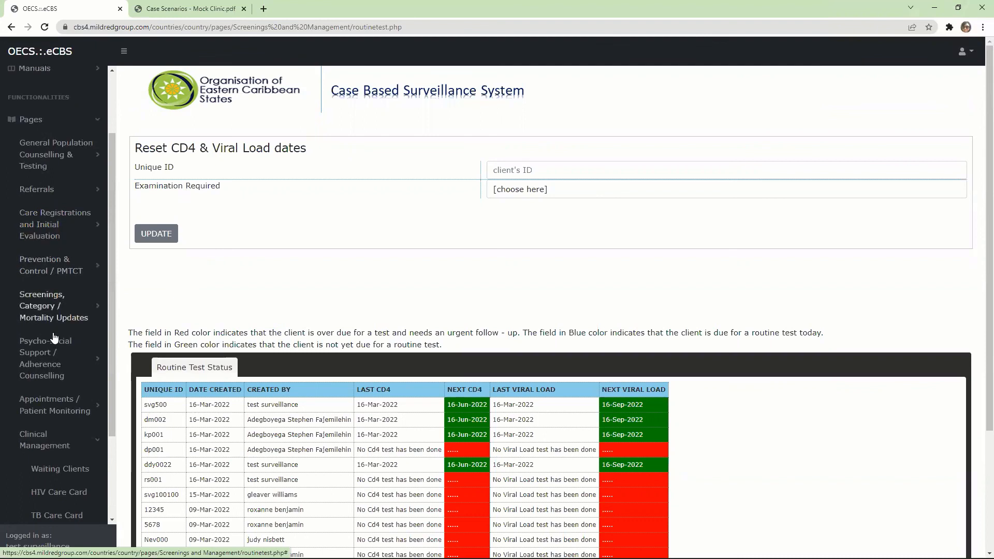
pyautogui.click(44, 403)
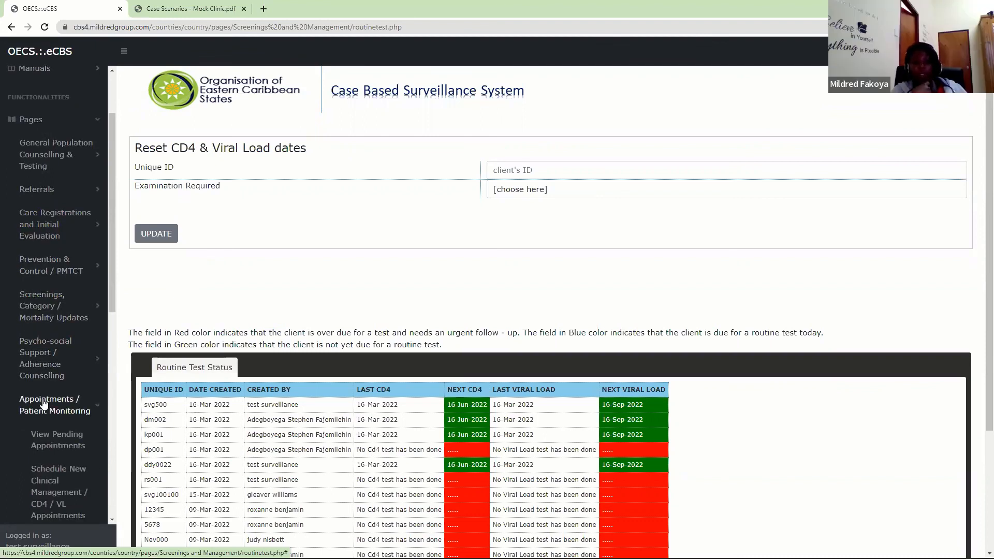
pyautogui.moveTo(114, 290); pyautogui.dragTo(95, 419)
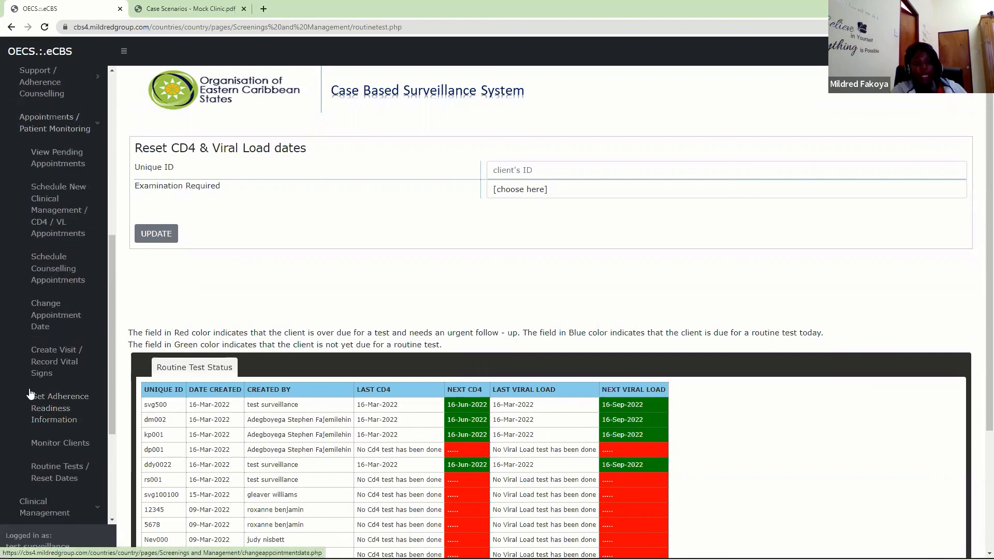
pyautogui.moveTo(108, 315); pyautogui.dragTo(110, 257)
pyautogui.click(94, 257)
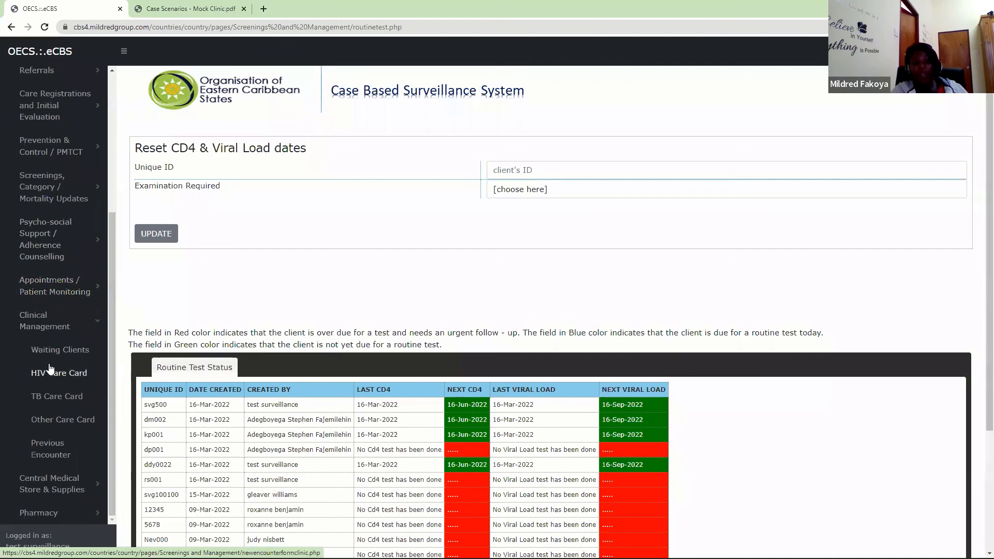
pyautogui.click(63, 351)
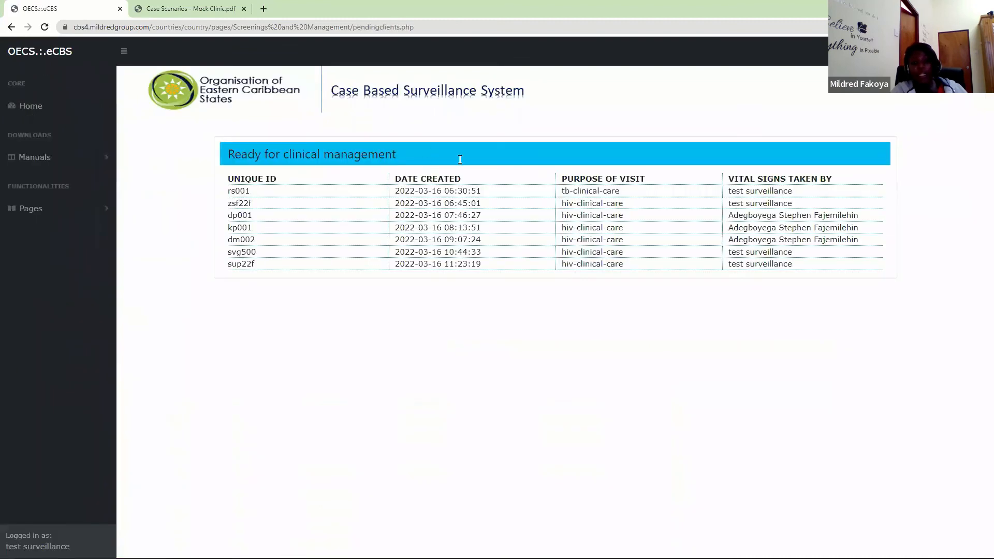
# - Open Previous Encounter under Clinical Management and retrieve a client's last encounter by entering the client's unique ID
pyautogui.click(80, 209)
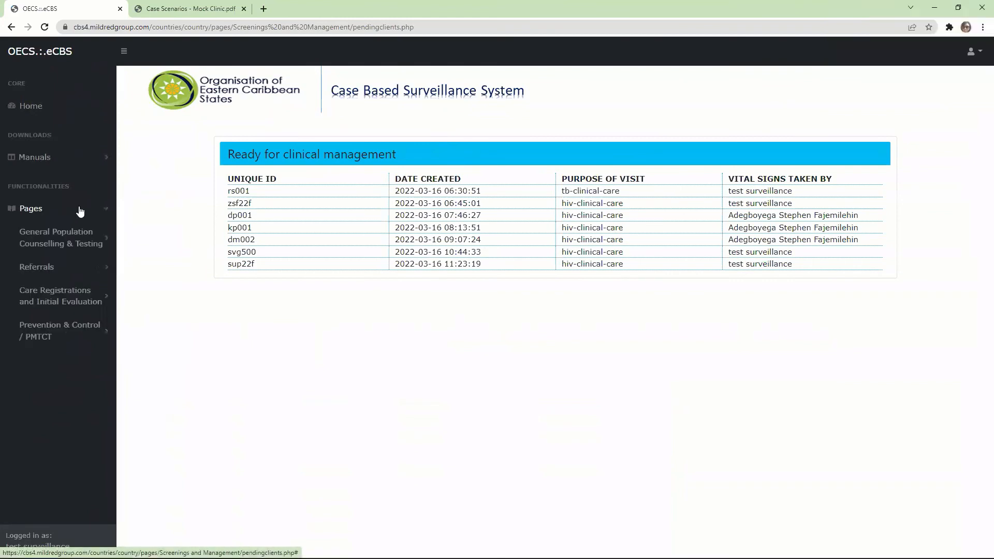
pyautogui.scroll(-2, 110, 250)
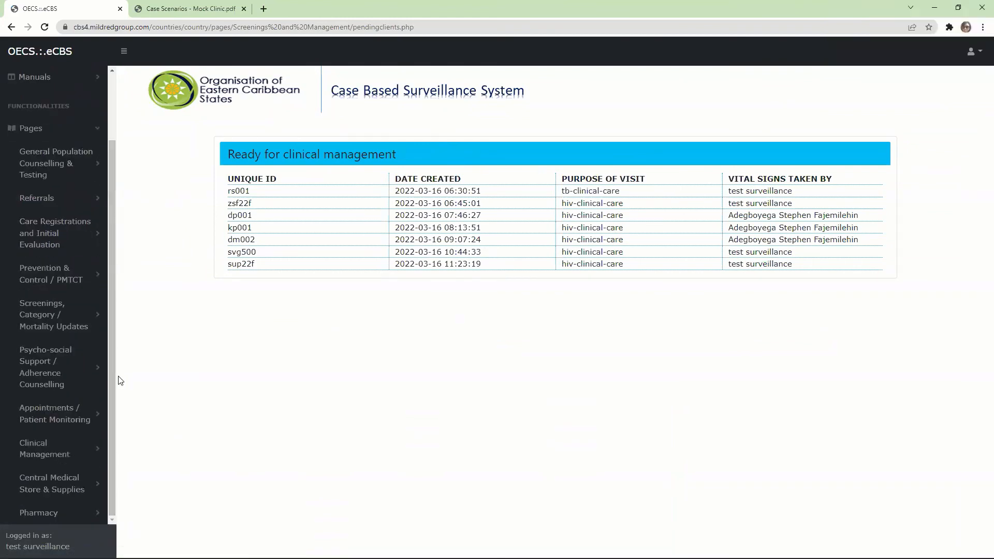
pyautogui.click(36, 448)
pyautogui.moveTo(111, 347); pyautogui.dragTo(115, 441)
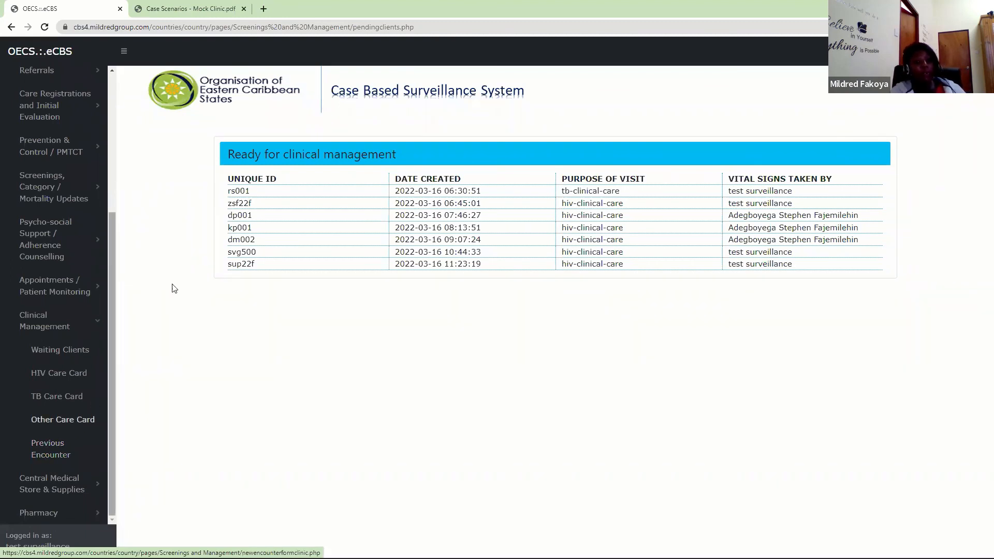
pyautogui.click(63, 443)
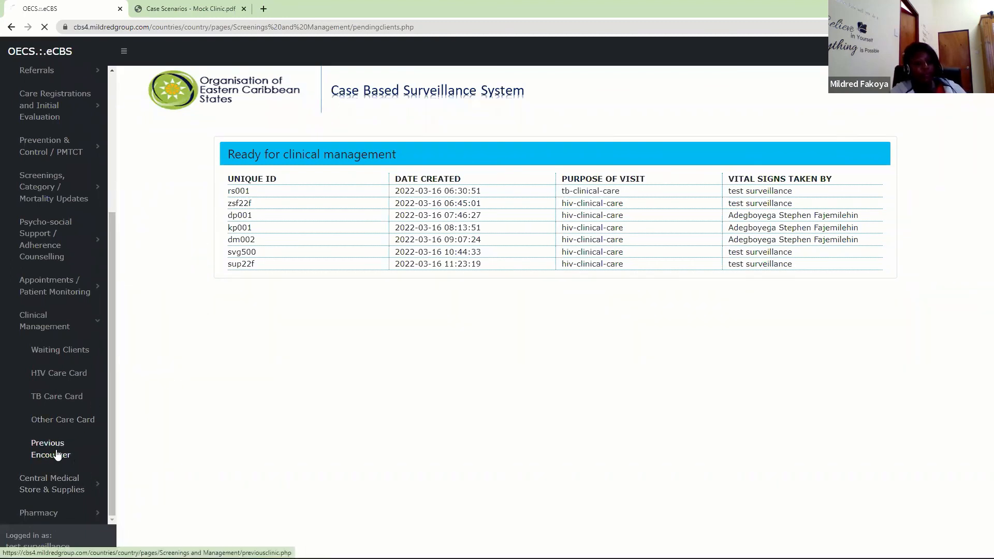
pyautogui.click(289, 157)
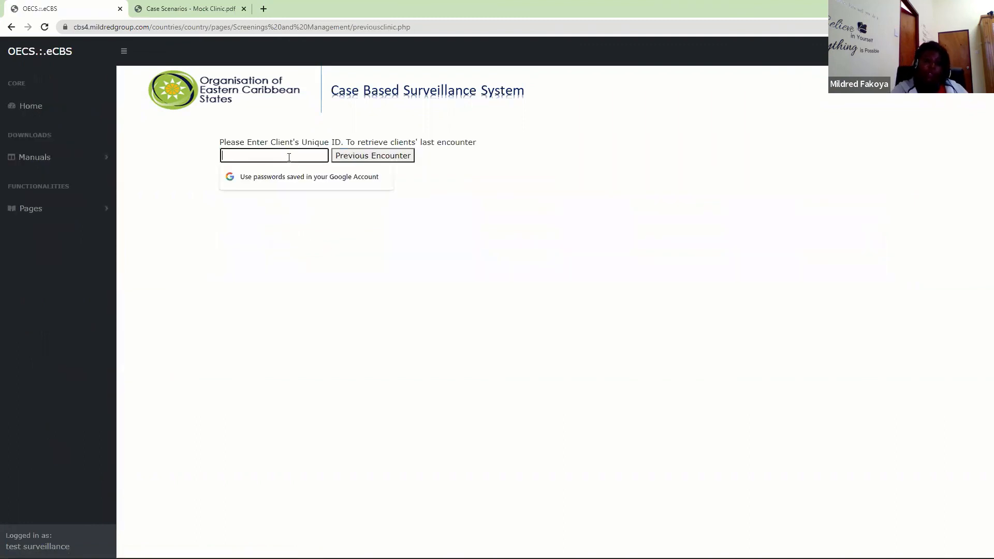
pyautogui.write('••')
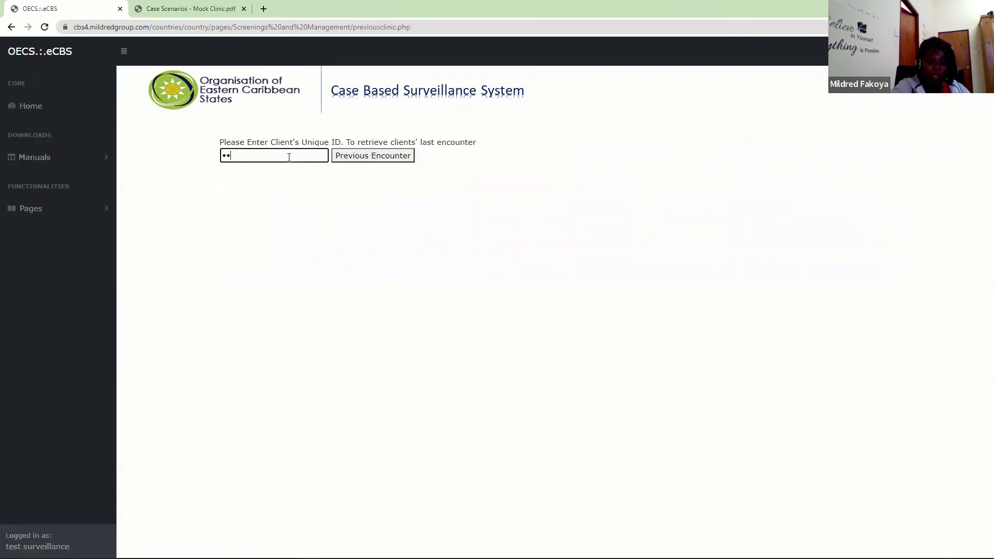
pyautogui.write('•••')
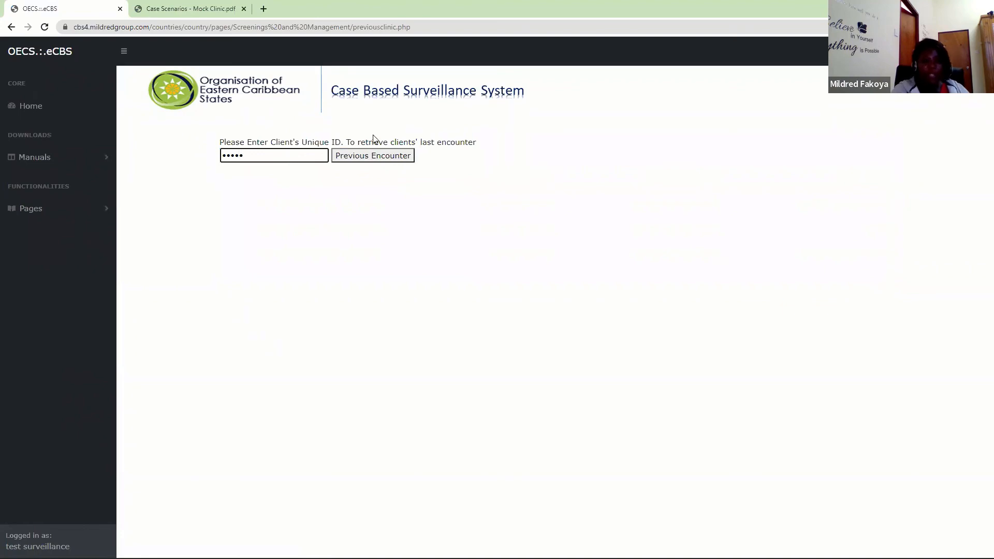
pyautogui.click(372, 158)
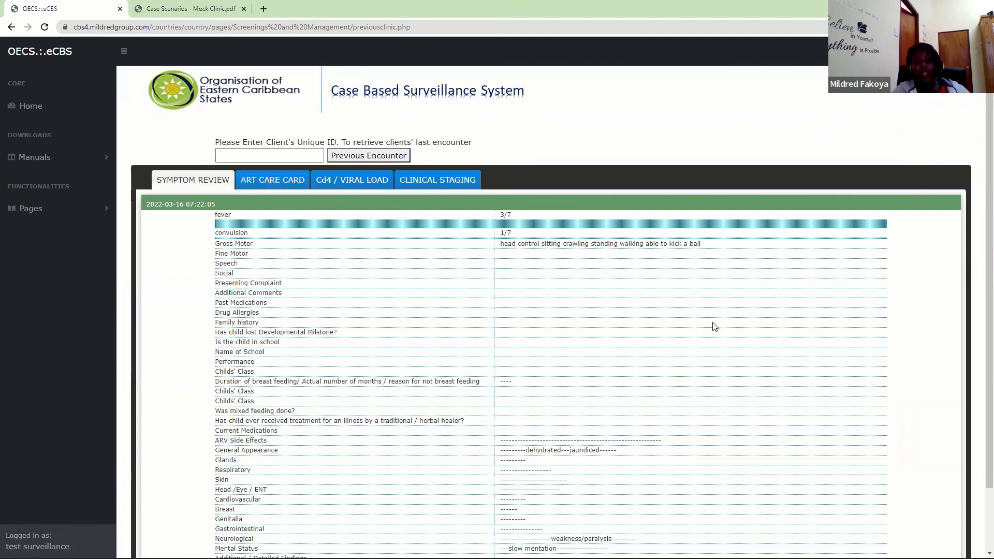
# - Review the retrieved encounter's Symptom Review, ART Care Card and Cd4 / Viral Load sections, finishing on Symptom Review
pyautogui.scroll(-2, 977, 311)
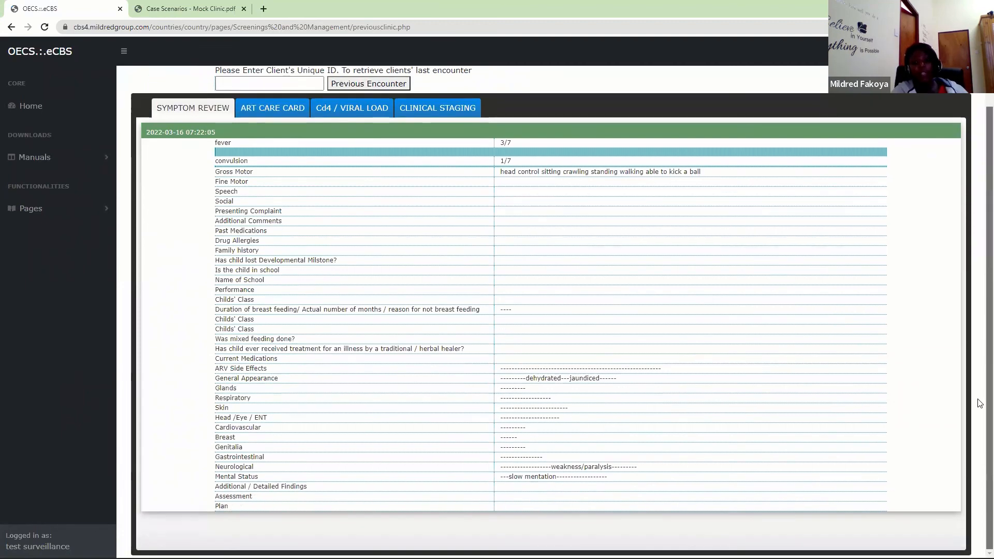
pyautogui.scroll(2, 972, 339)
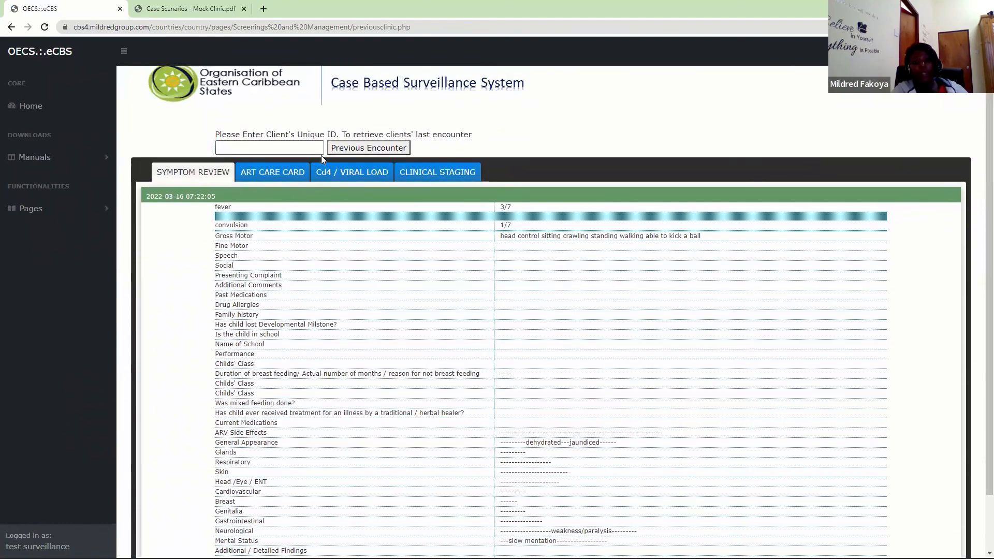
pyautogui.click(273, 182)
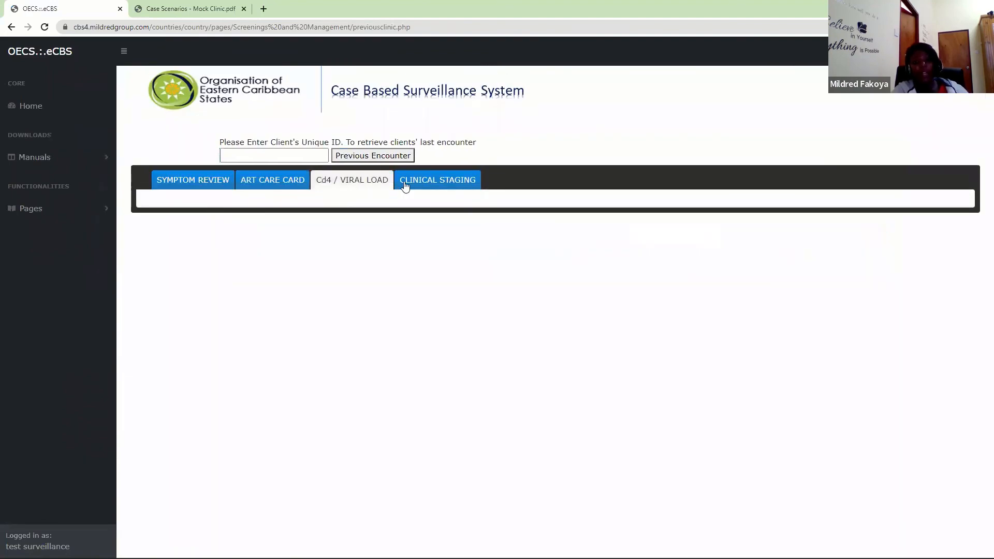
pyautogui.click(206, 191)
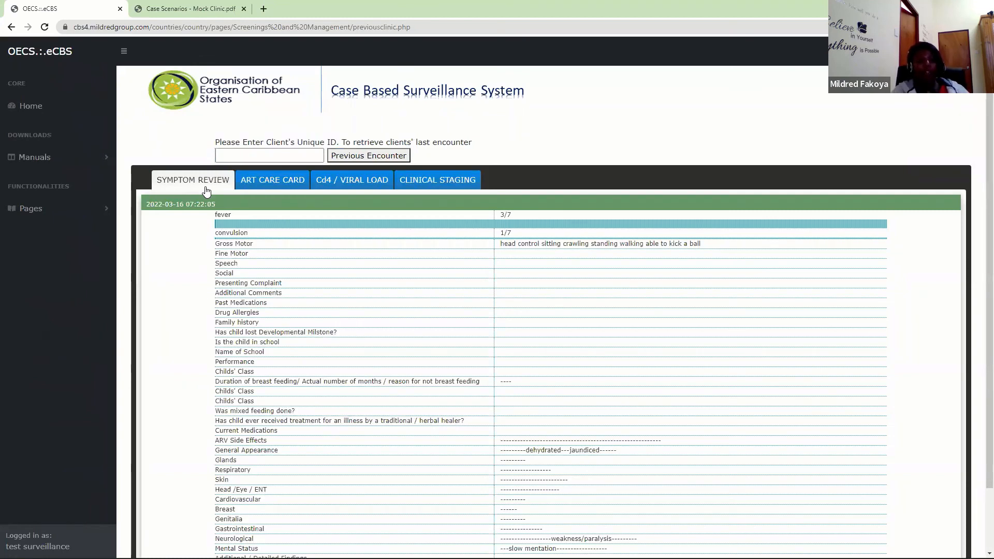
# - Expand Clinical Management to review its care card and encounter pages, and collapse it again
pyautogui.click(73, 207)
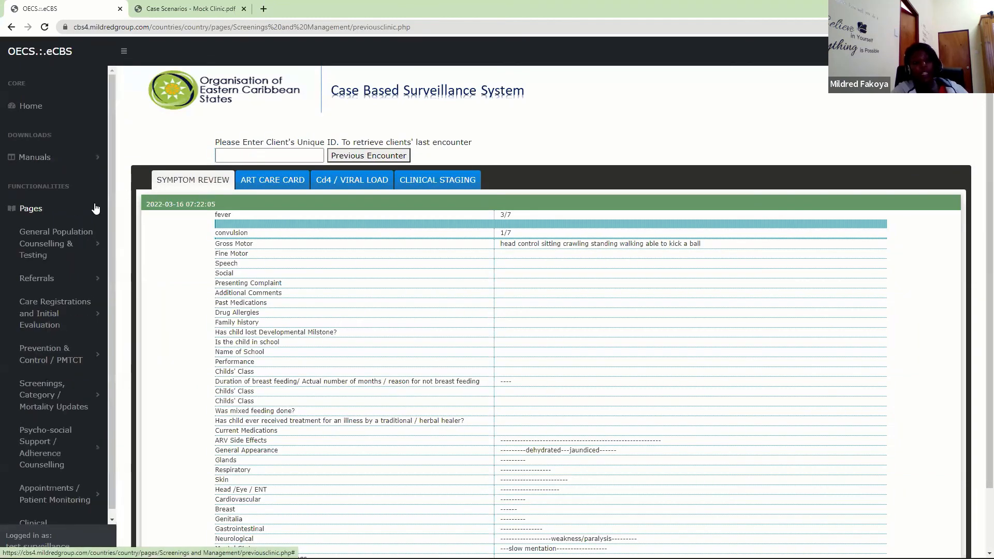
pyautogui.scroll(-2, 96, 317)
pyautogui.scroll(-1, 96, 317)
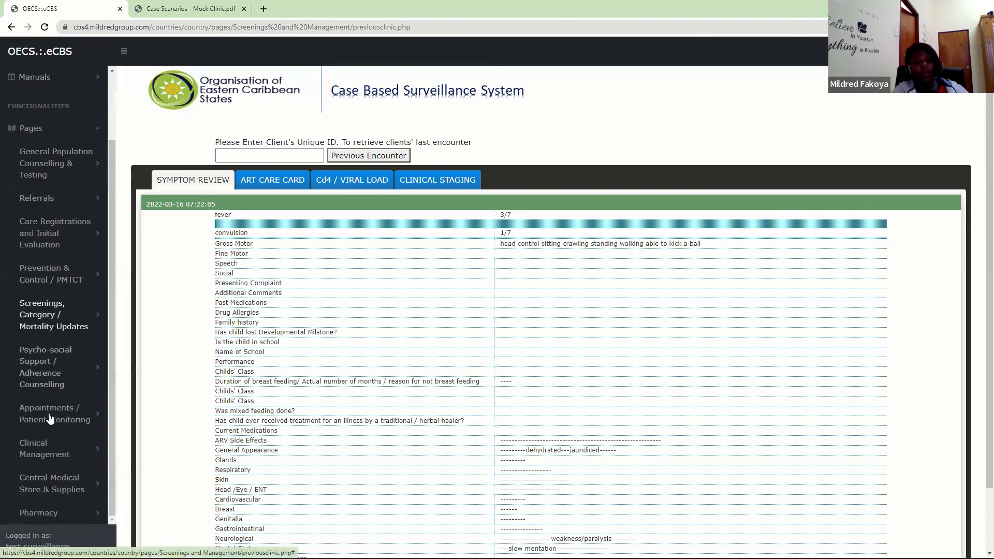
pyautogui.click(47, 453)
pyautogui.scroll(-3, 68, 414)
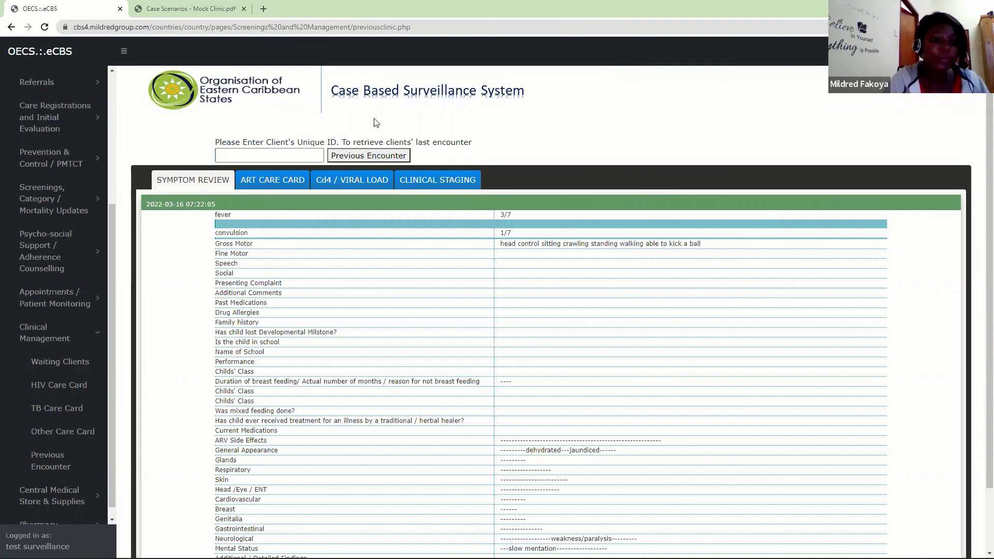
pyautogui.click(79, 333)
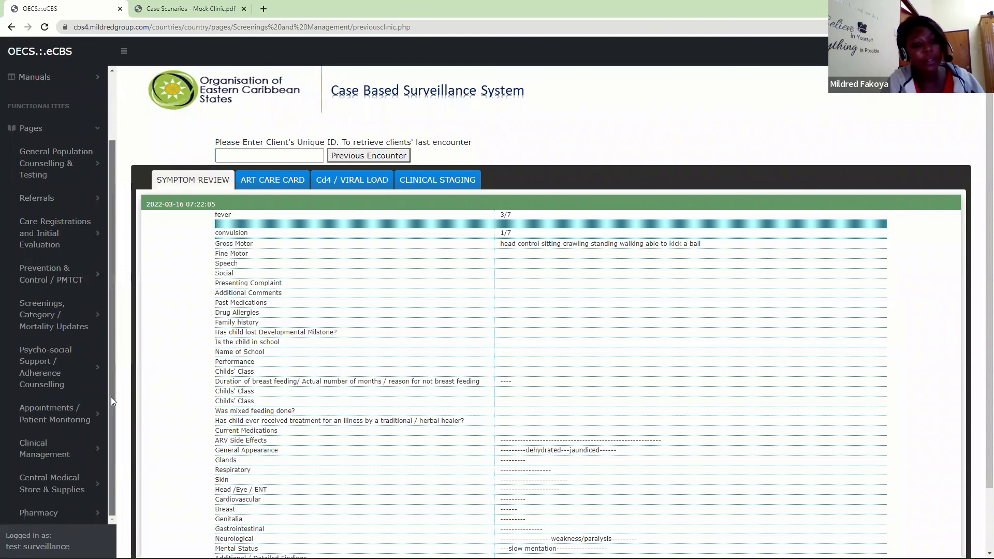
# - Open the List of Registered Pharmacies dispensing ARVs under Central Medical Store & Supplies
pyautogui.click(67, 484)
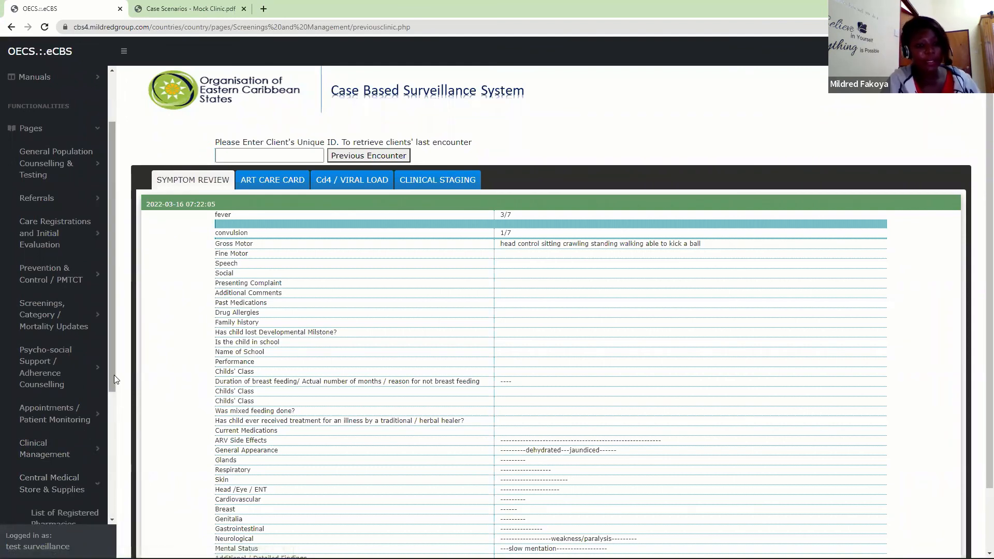
pyautogui.moveTo(113, 374); pyautogui.dragTo(126, 506)
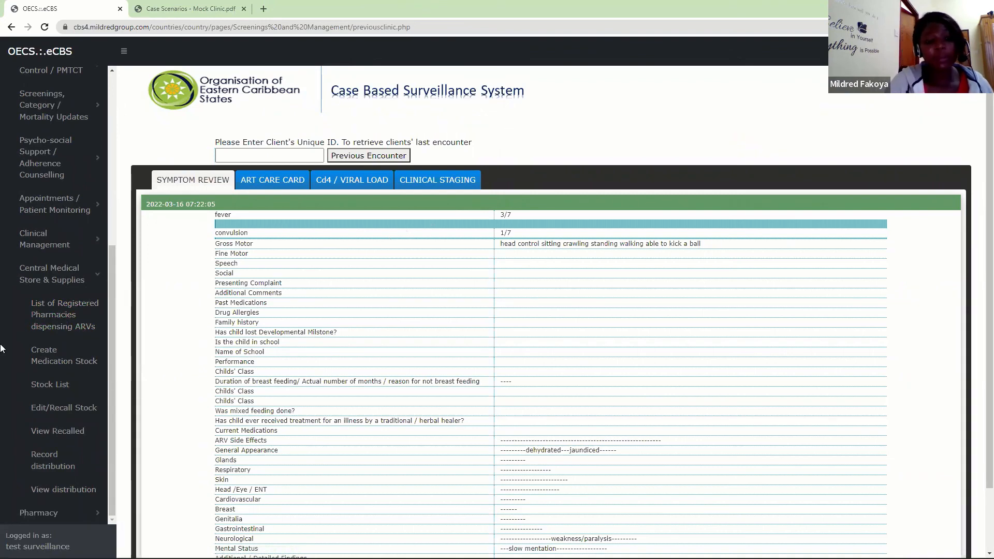
pyautogui.click(61, 321)
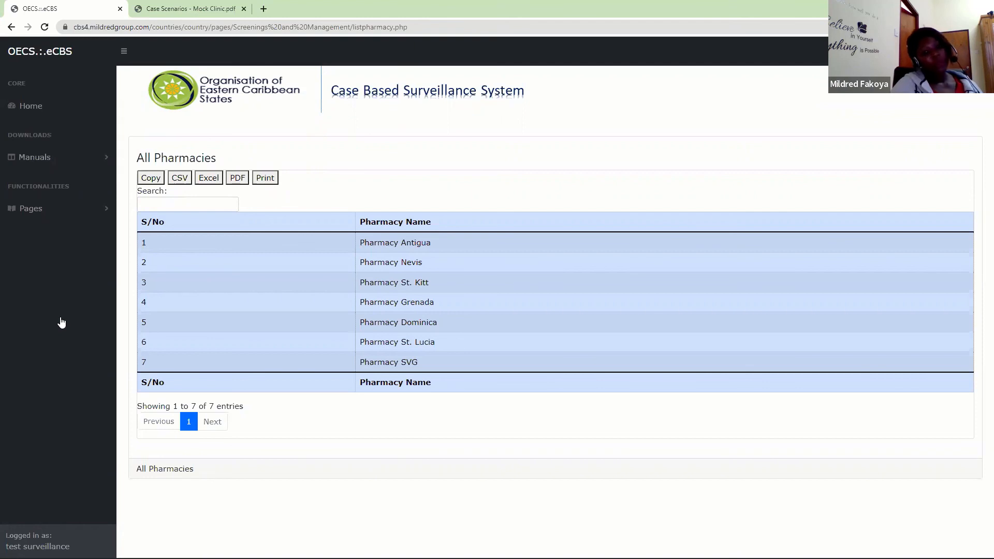
# - Open the Stock List under Central Medical Store & Supplies to view the medication stock
pyautogui.click(83, 213)
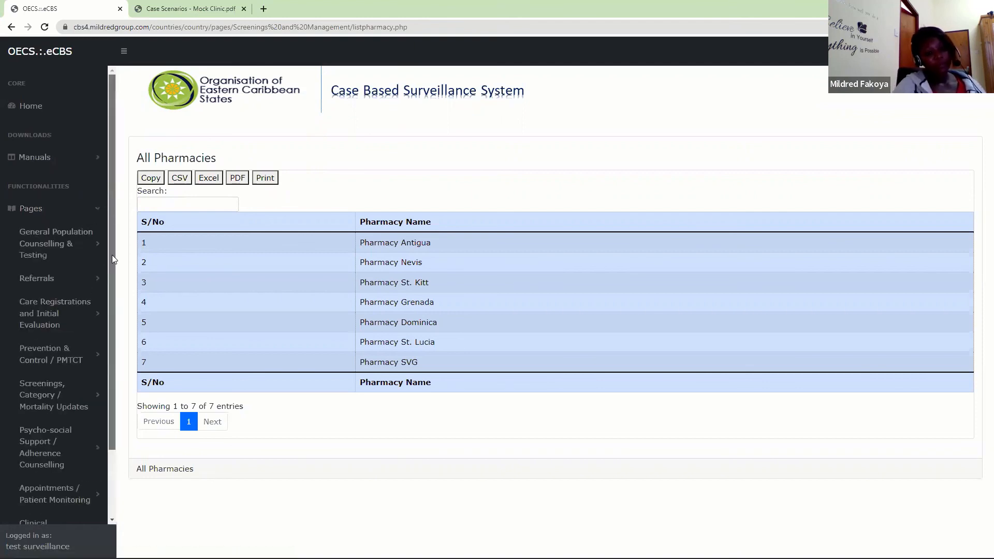
pyautogui.scroll(-2, 112, 233)
pyautogui.click(60, 486)
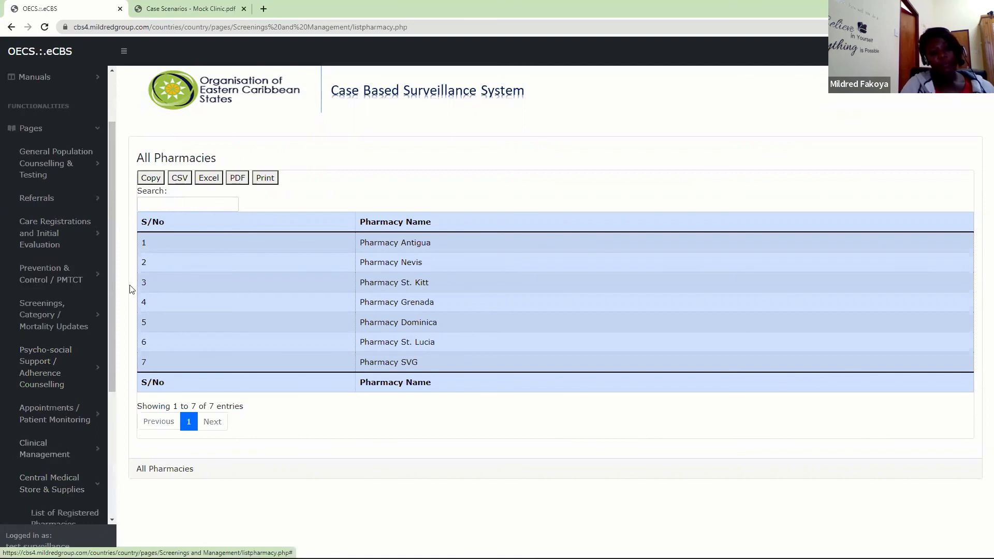
pyautogui.scroll(-2, 108, 390)
pyautogui.scroll(-3, 107, 390)
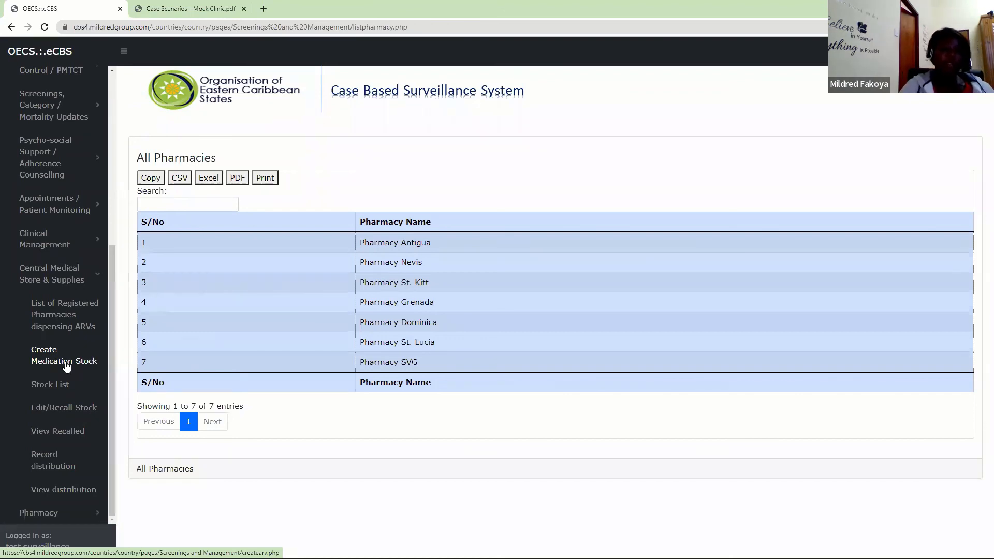
pyautogui.click(66, 382)
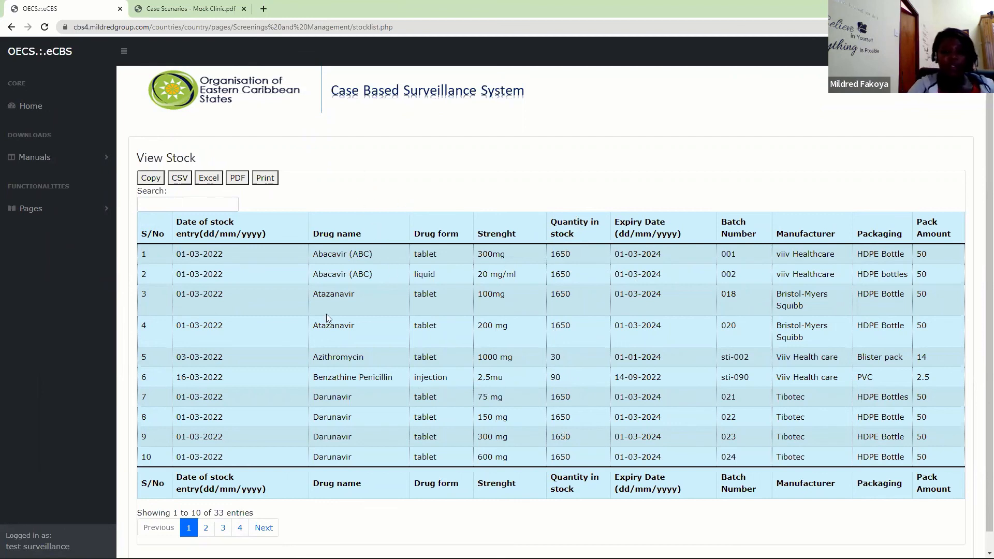
# - Open the Edit/Recall Stock page under Central Medical Store & Supplies
pyautogui.click(71, 208)
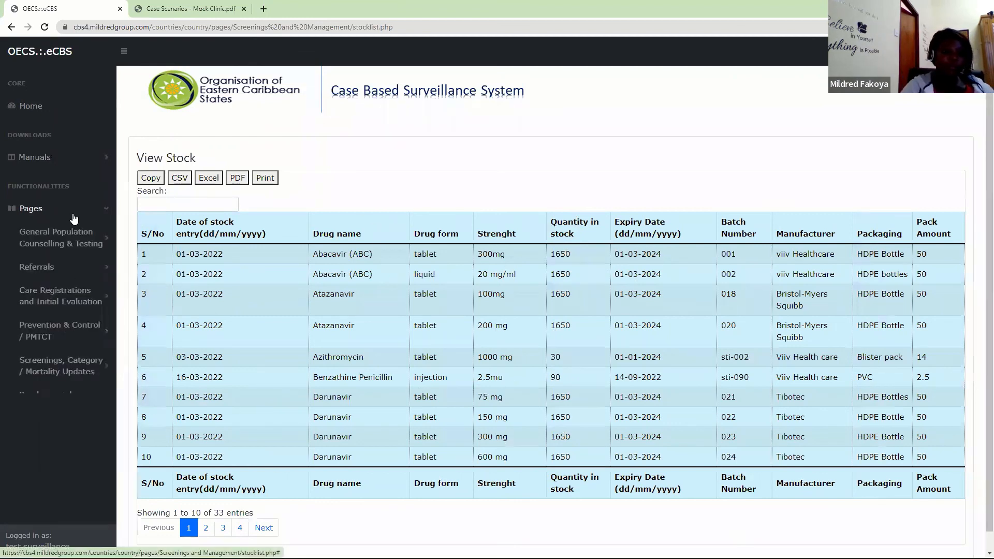
pyautogui.moveTo(112, 234); pyautogui.dragTo(134, 513)
pyautogui.rightClick(117, 357)
pyautogui.click(55, 491)
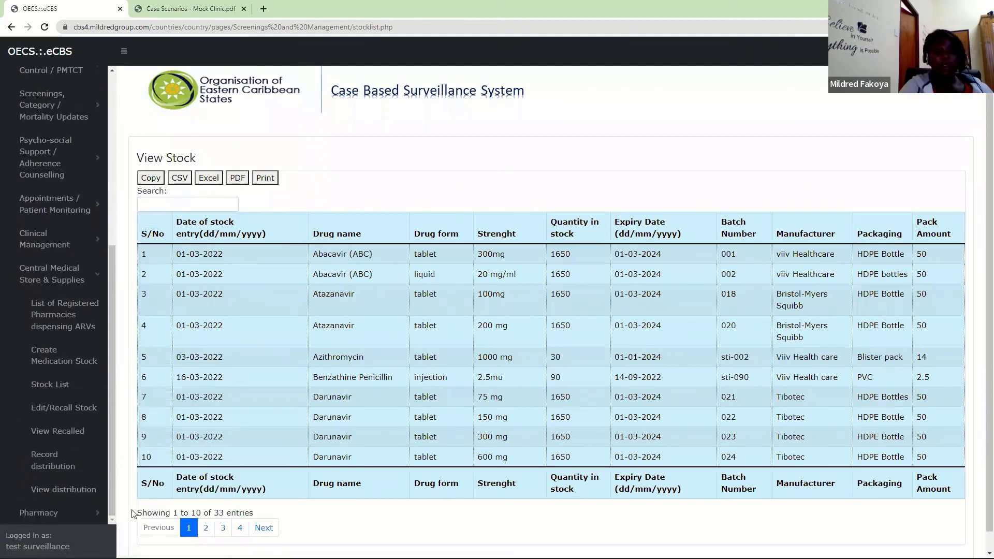
pyautogui.click(58, 409)
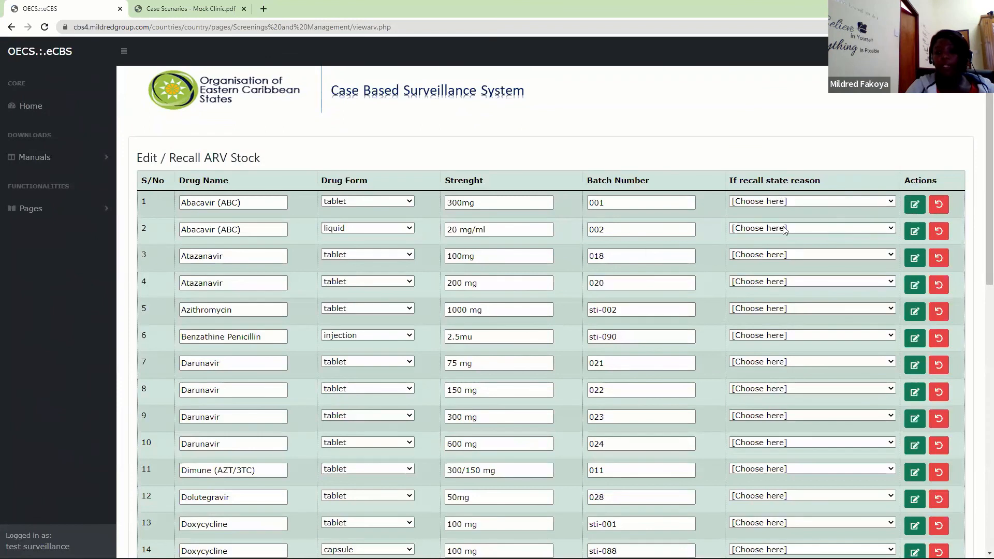
# - Review the available recall reasons and choose Error in Entry for the Abacavir (ABC) 300mg tablet, batch 001
pyautogui.click(789, 202)
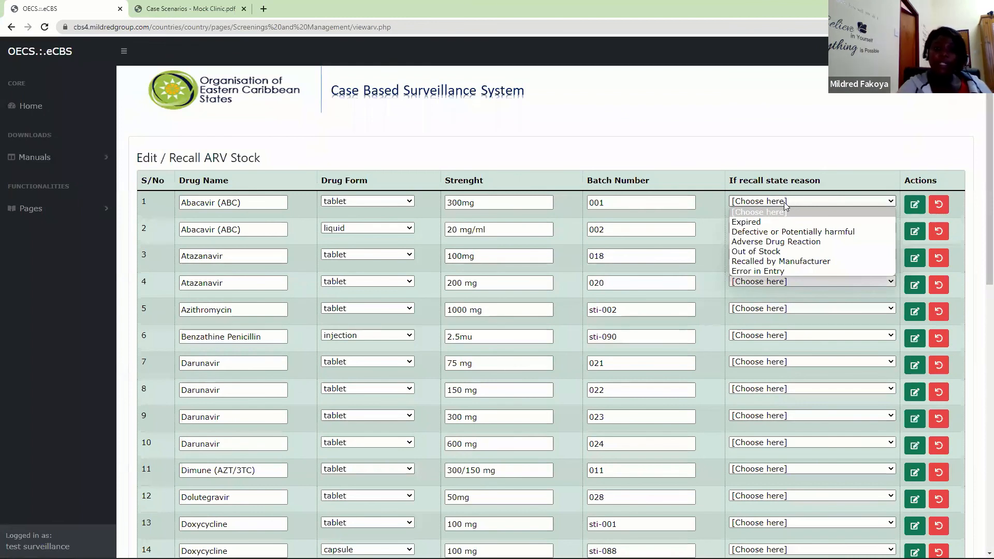
pyautogui.click(556, 79)
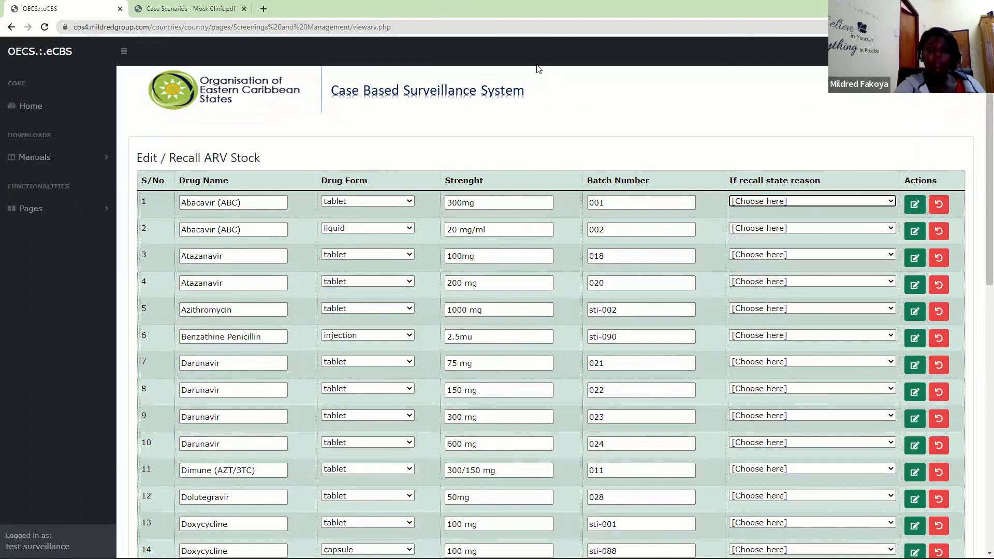
pyautogui.click(828, 202)
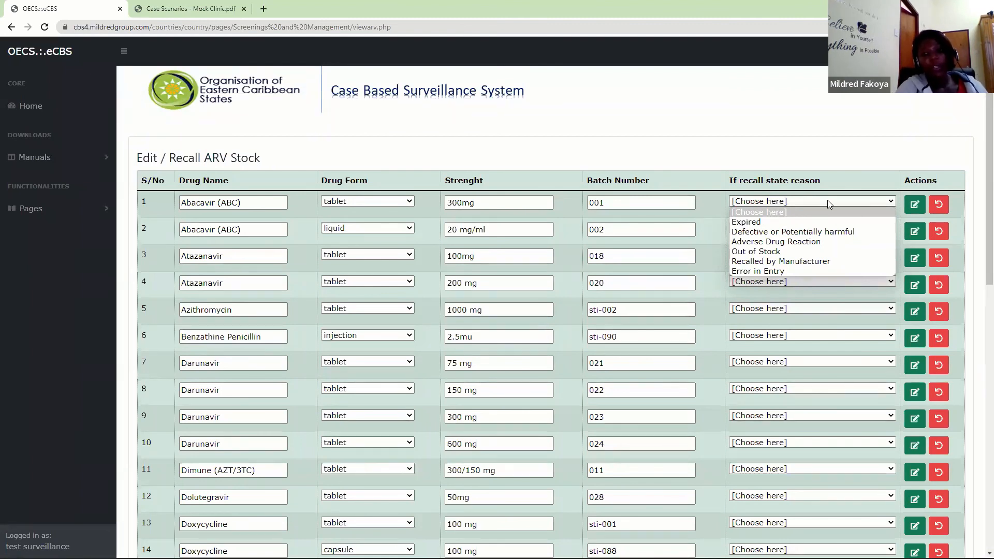
pyautogui.click(758, 270)
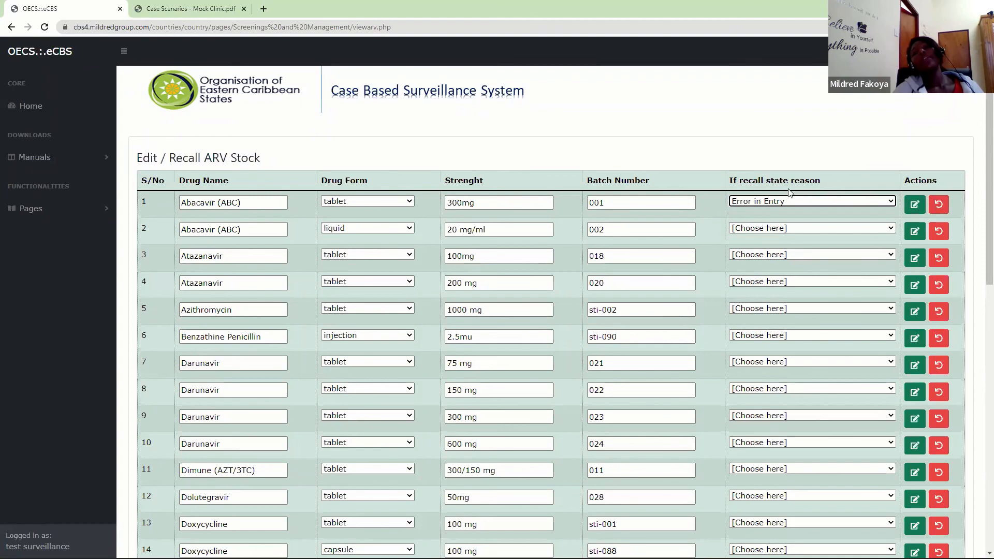
pyautogui.click(773, 204)
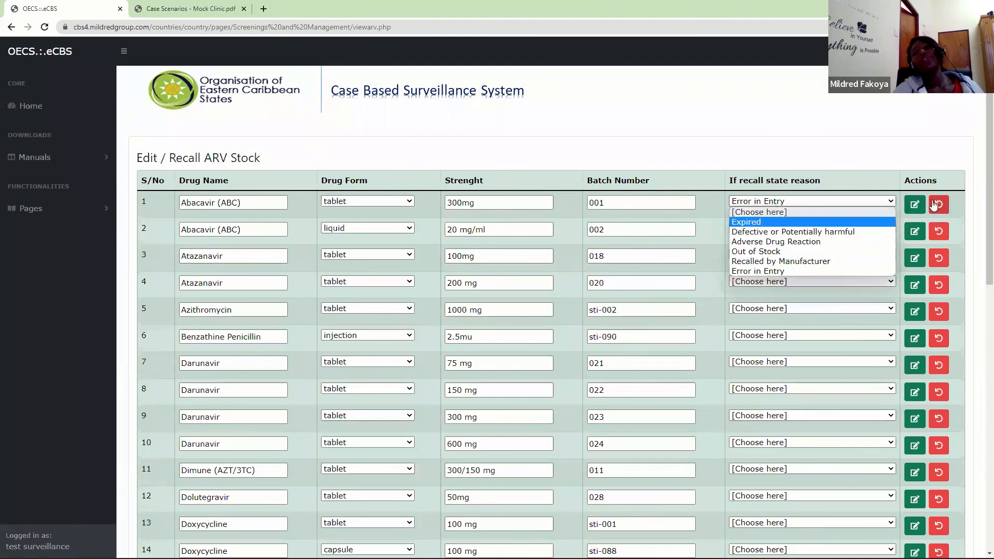
pyautogui.click(593, 203)
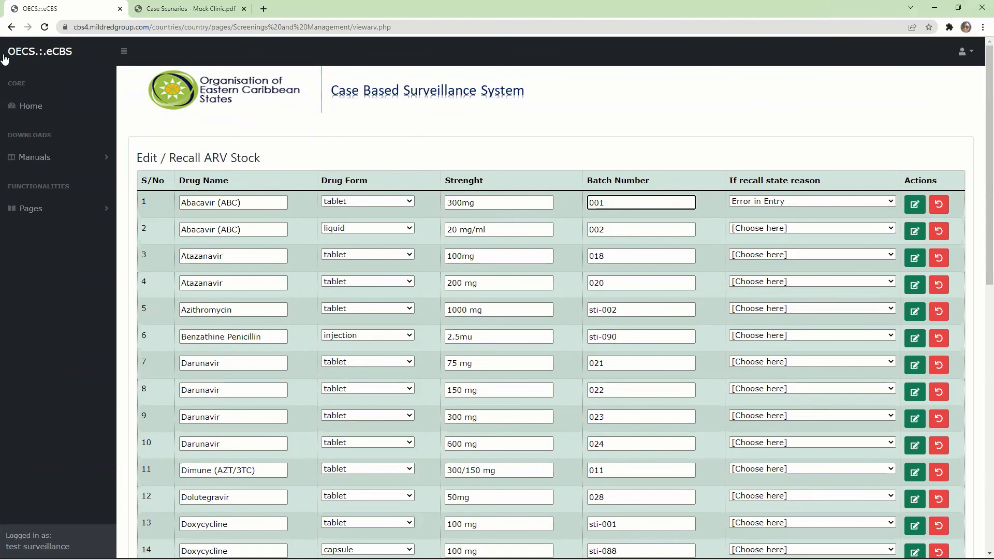
# - Return from the Edit / Recall ARV Stock page to the Stock List under Central Medical Store & Supplies
pyautogui.click(101, 211)
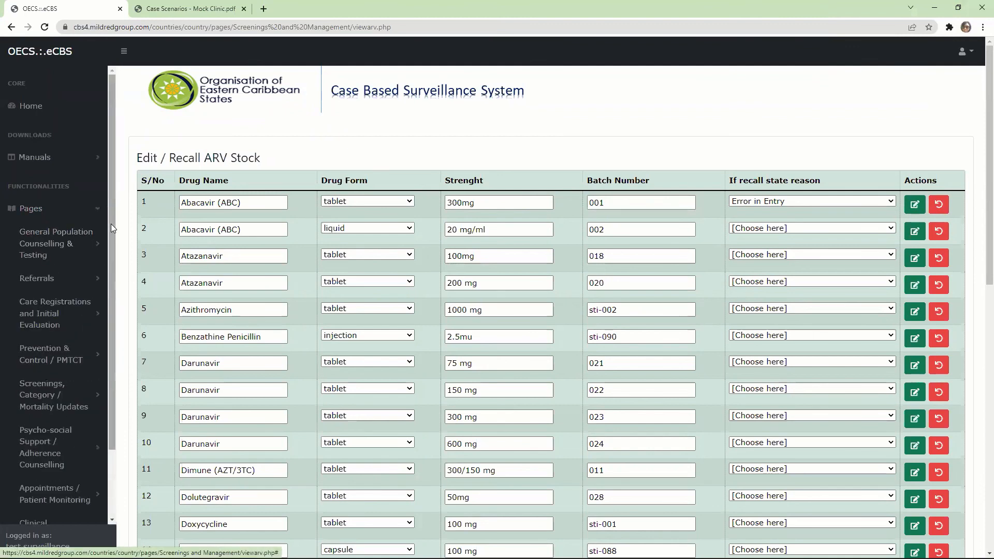
pyautogui.scroll(-3, 111, 223)
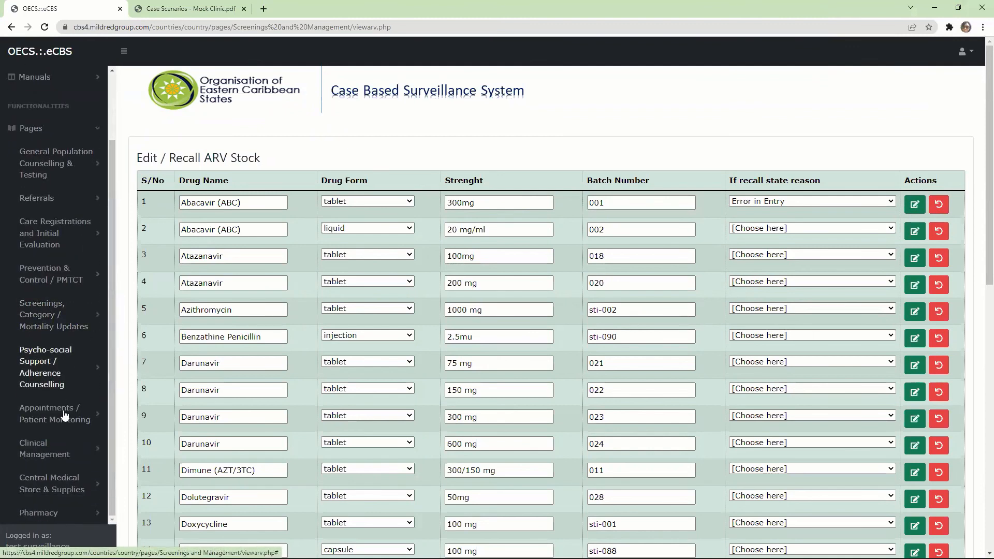
pyautogui.click(64, 480)
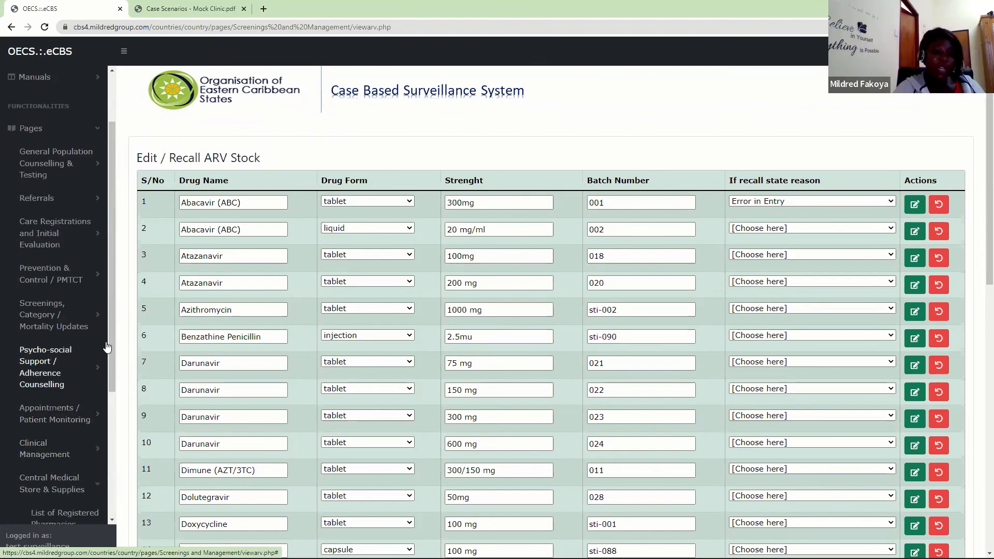
pyautogui.moveTo(108, 365); pyautogui.dragTo(108, 466)
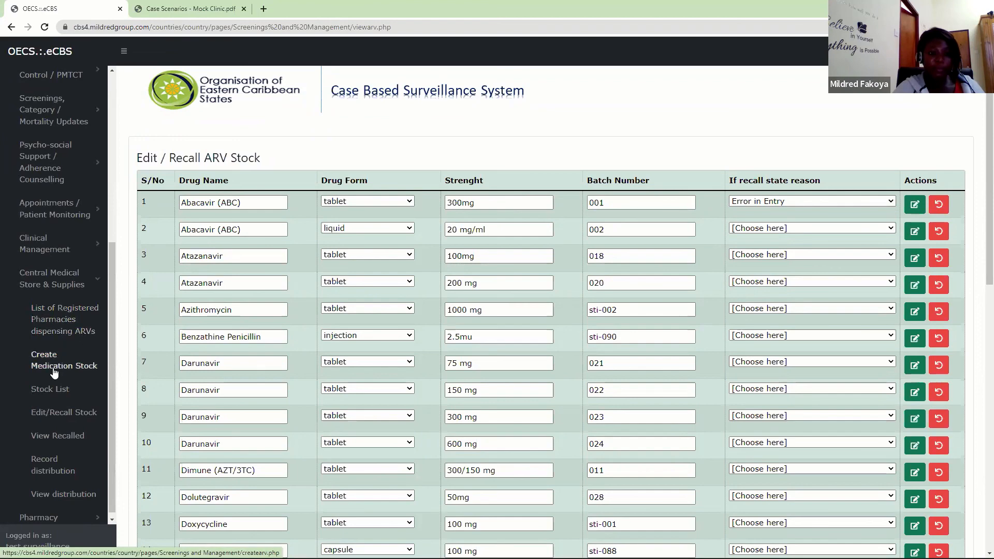
pyautogui.click(52, 390)
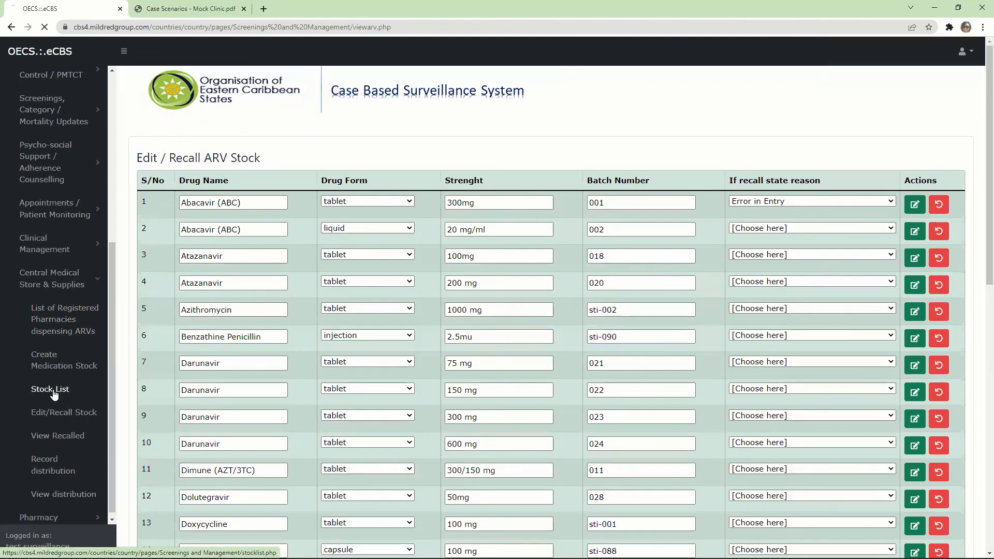